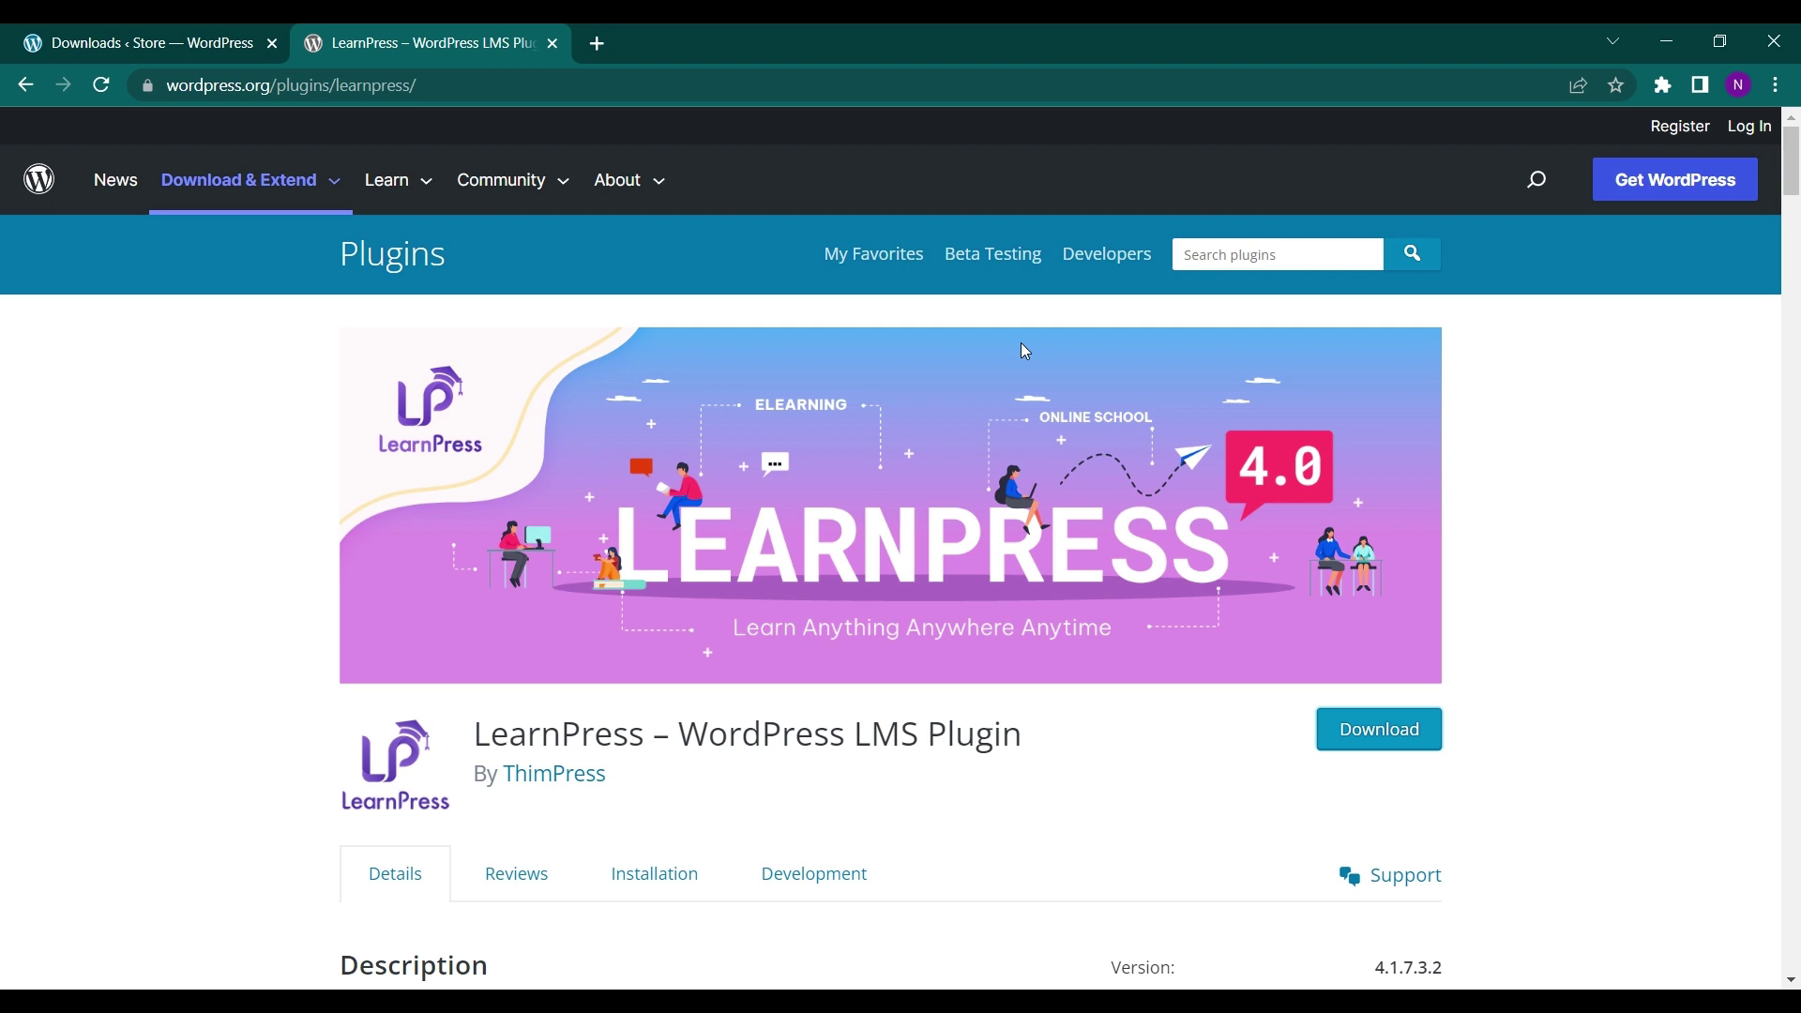
{"action": "scroll", "coordinate": [921, 439], "scroll_direction": "down", "scroll_amount": 1}
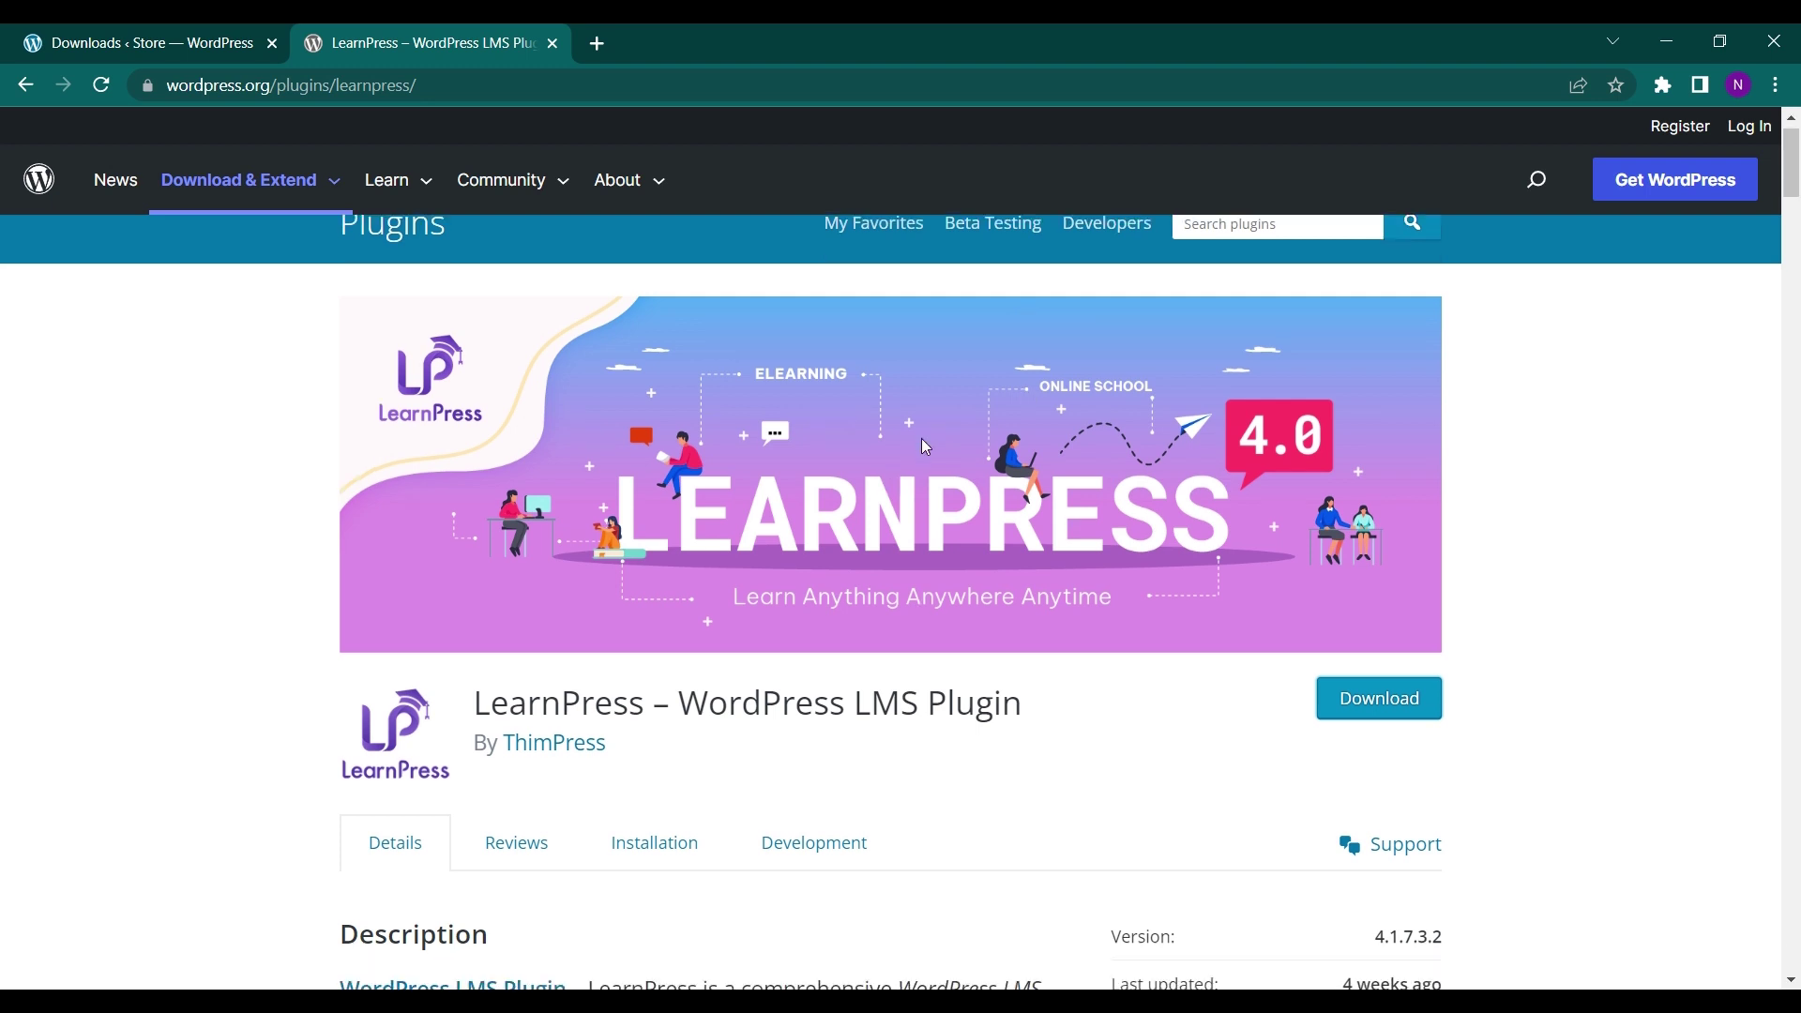
{"action": "scroll", "coordinate": [923, 440], "scroll_direction": "up", "scroll_amount": 1}
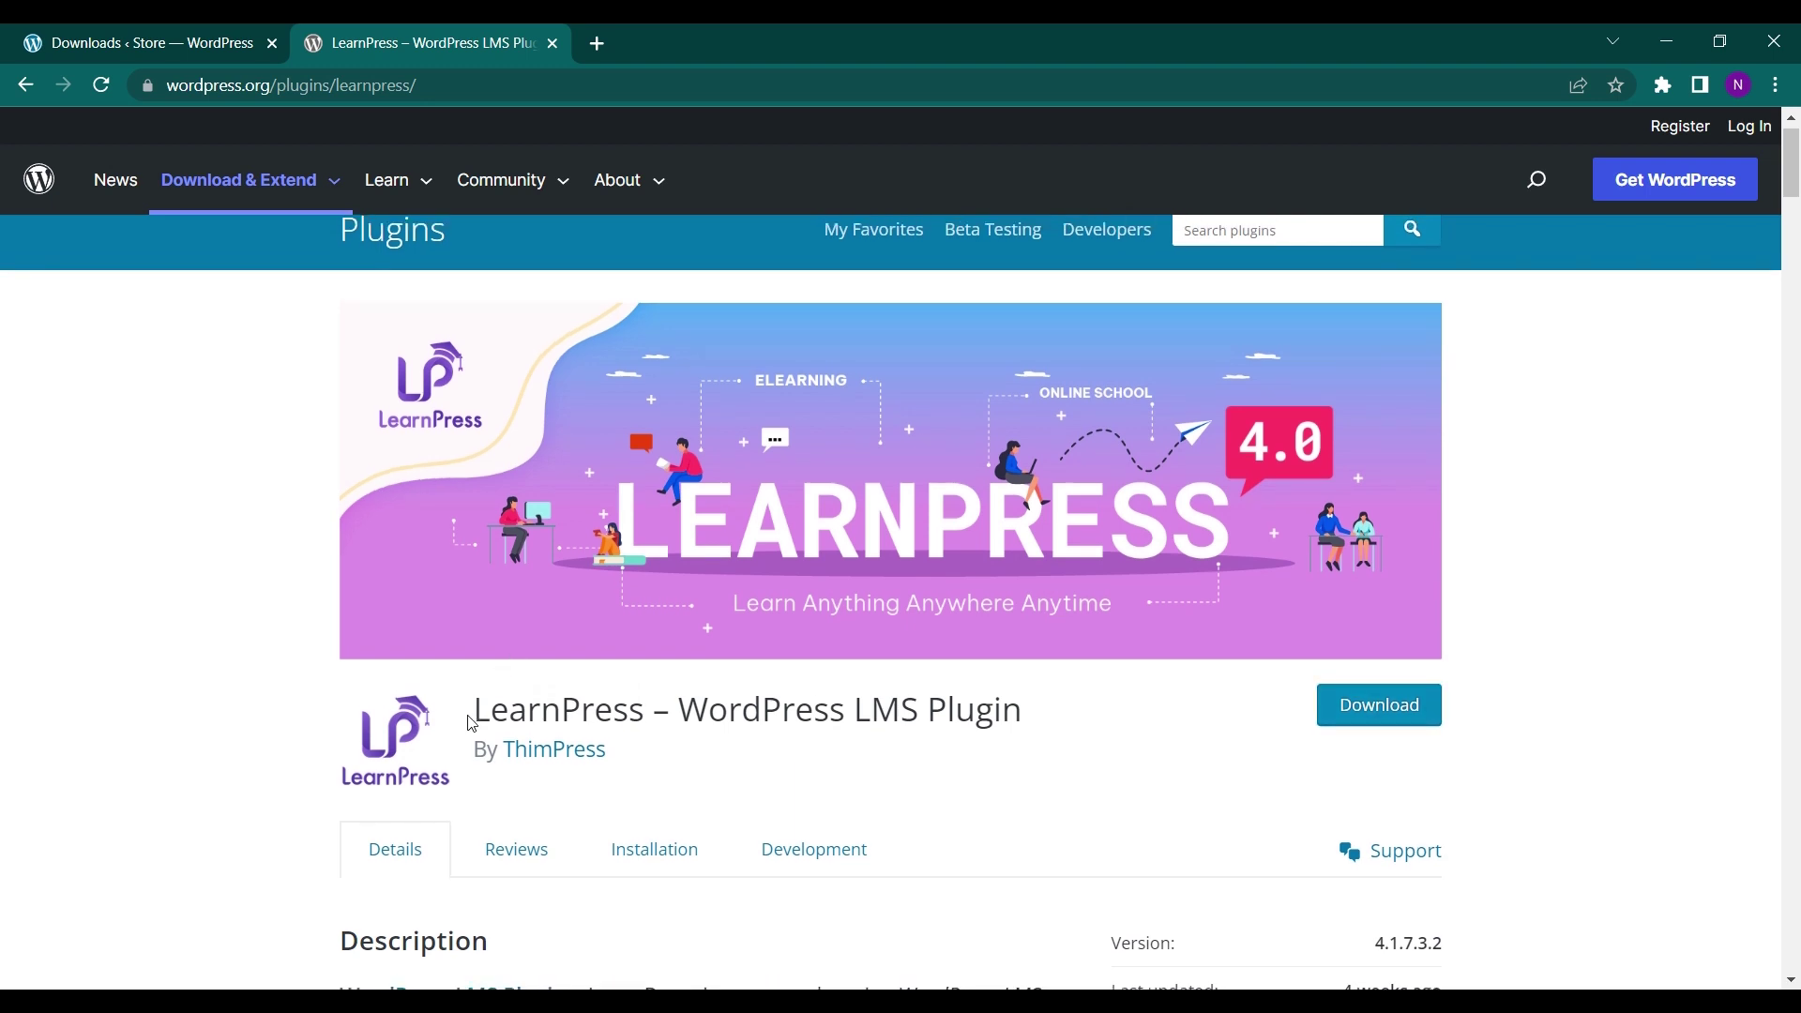
{"action": "scroll", "coordinate": [736, 690], "scroll_direction": "down", "scroll_amount": 2}
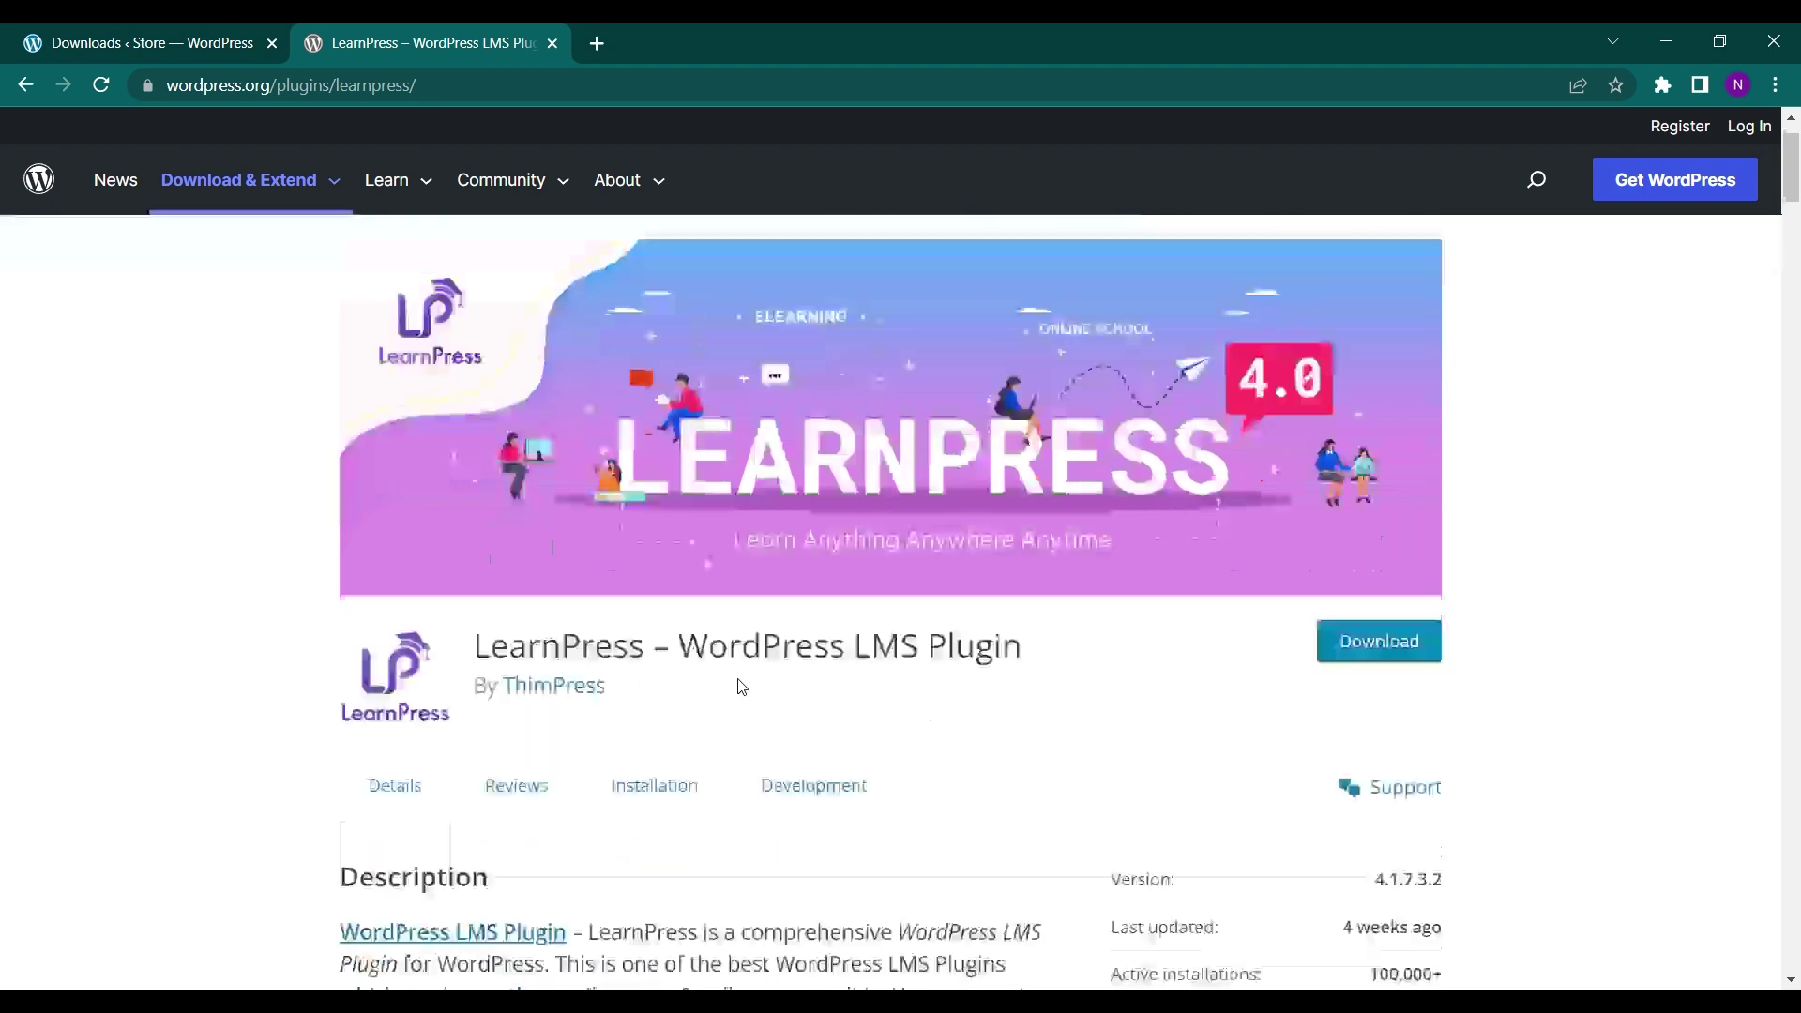
Switch to the Store site's WordPress admin and open the page for adding new plugins.
{"action": "left_click", "coordinate": [225, 42]}
{"action": "mouse_move", "coordinate": [70, 553]}
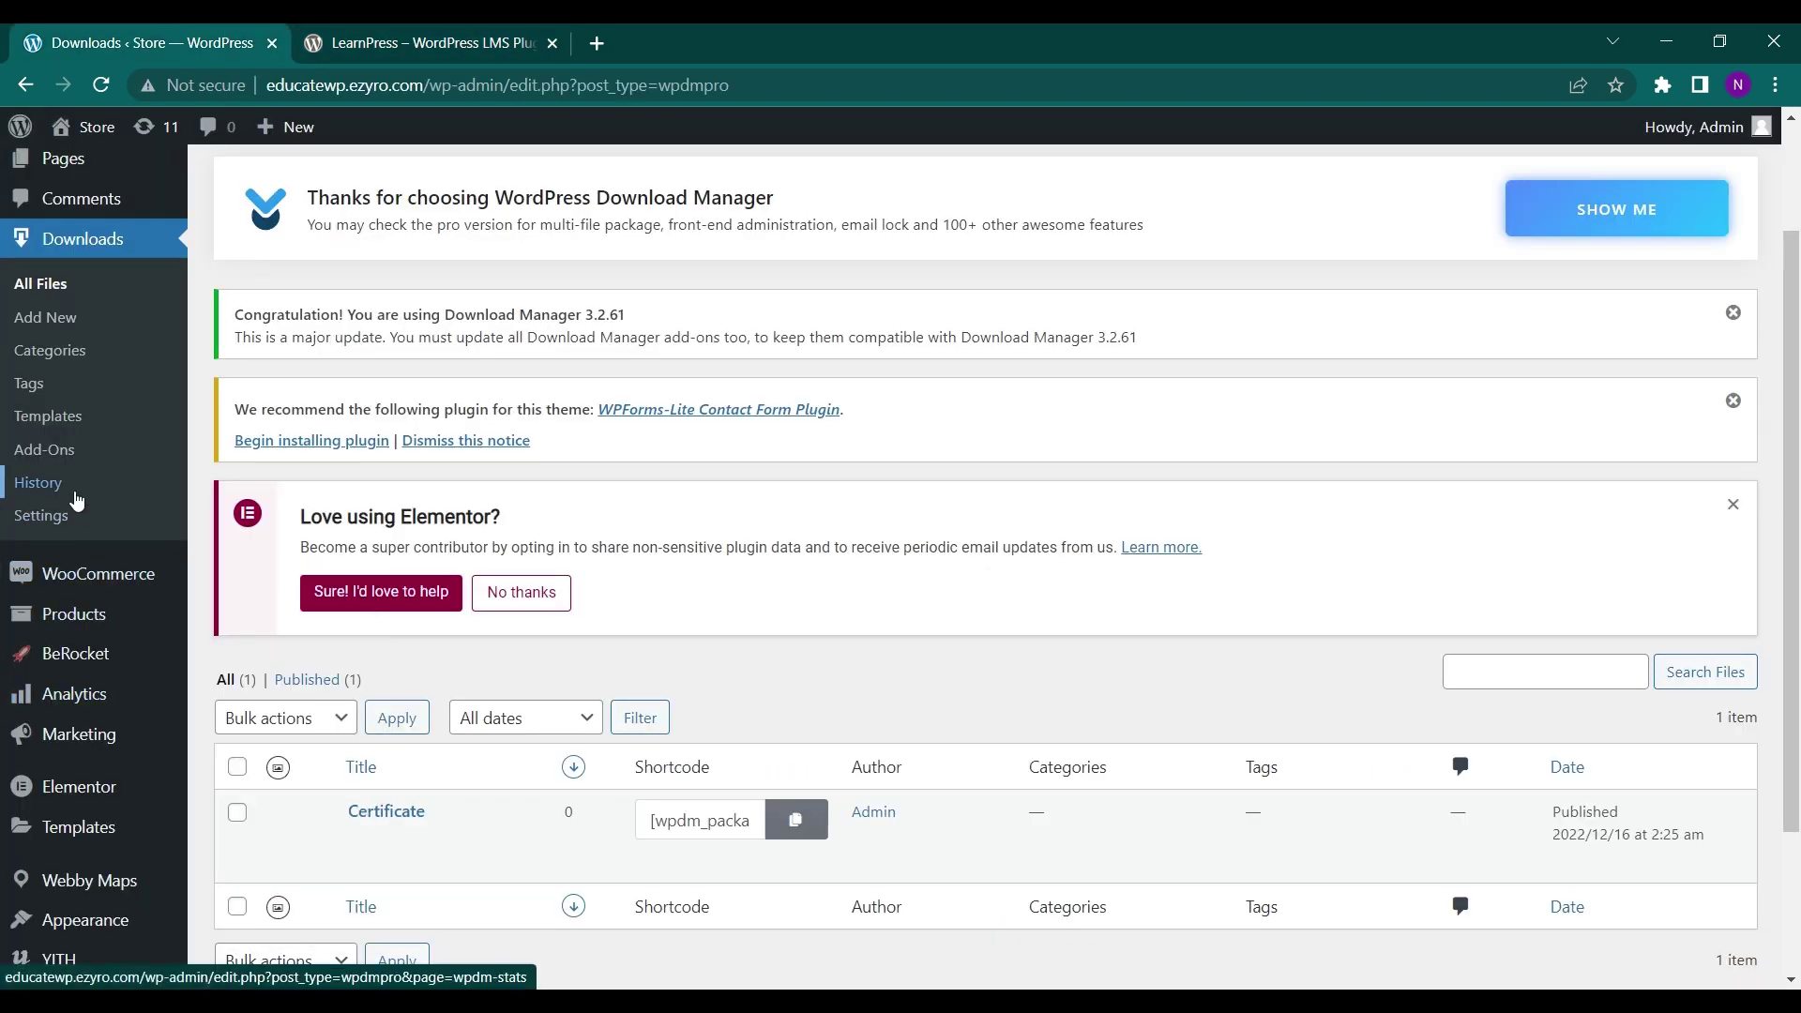
{"action": "scroll", "coordinate": [76, 500], "scroll_direction": "down", "scroll_amount": 2}
{"action": "mouse_move", "coordinate": [60, 814]}
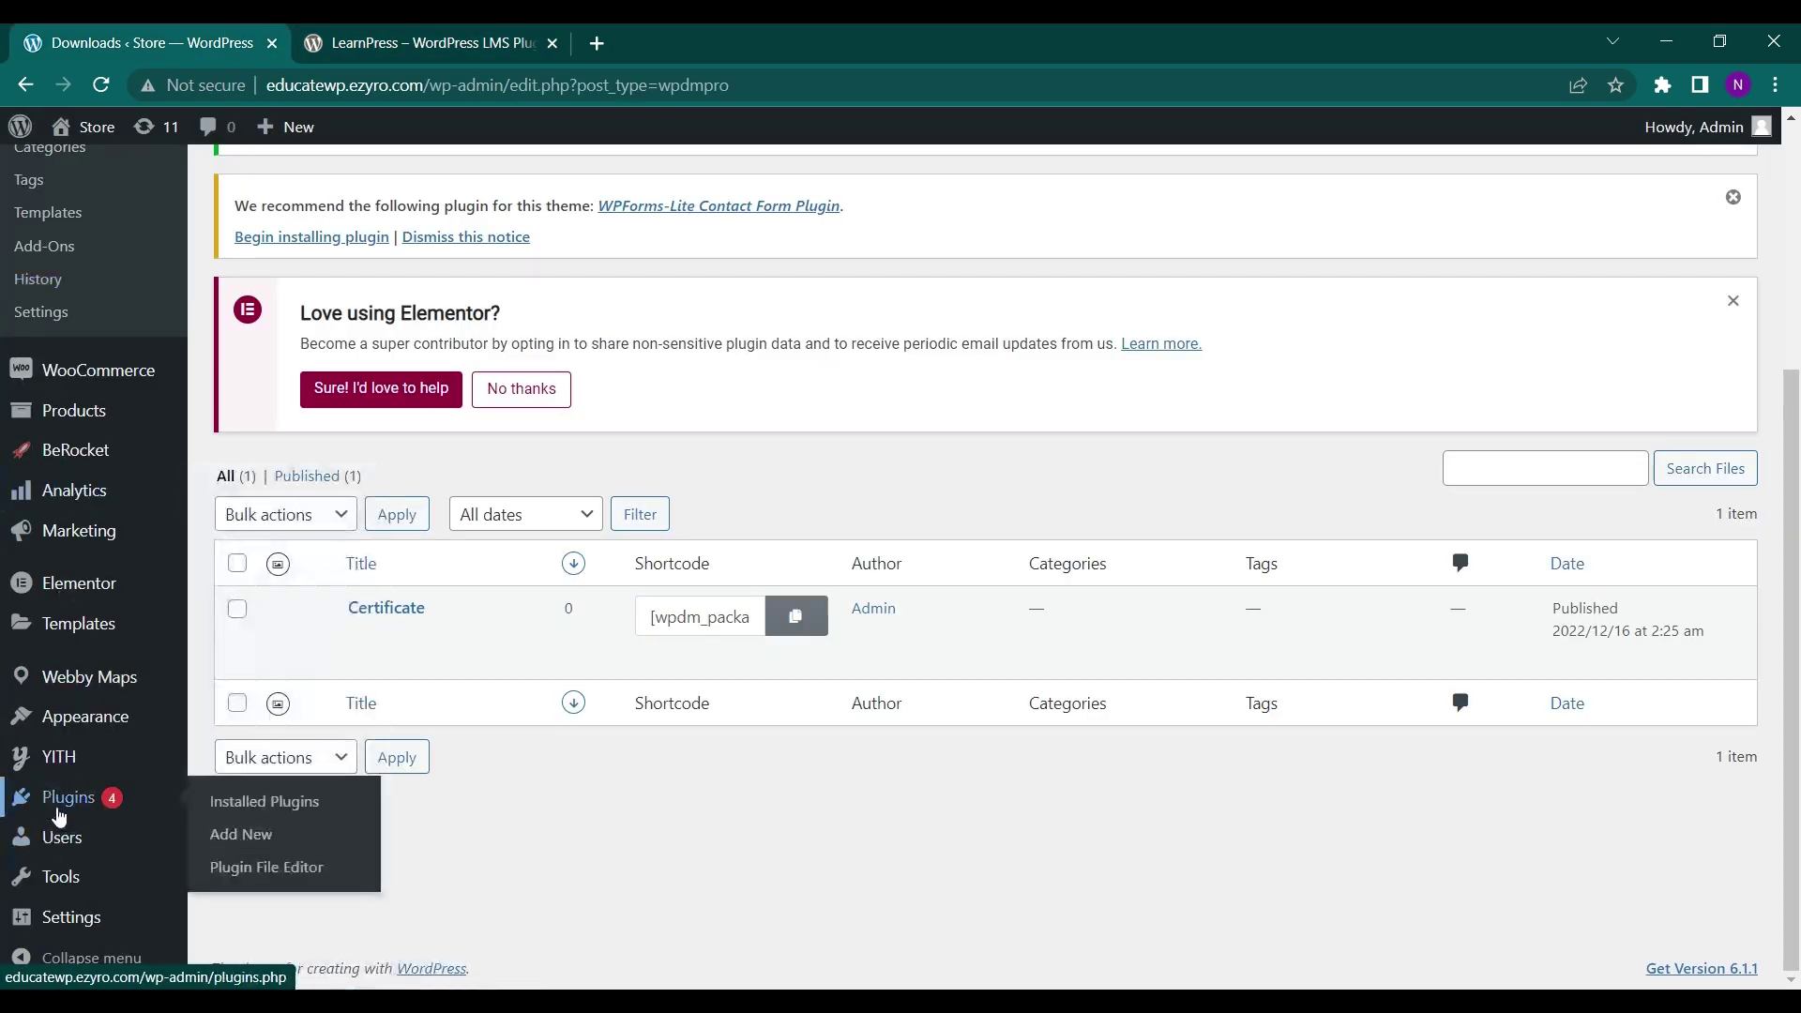
{"action": "left_click", "coordinate": [248, 841]}
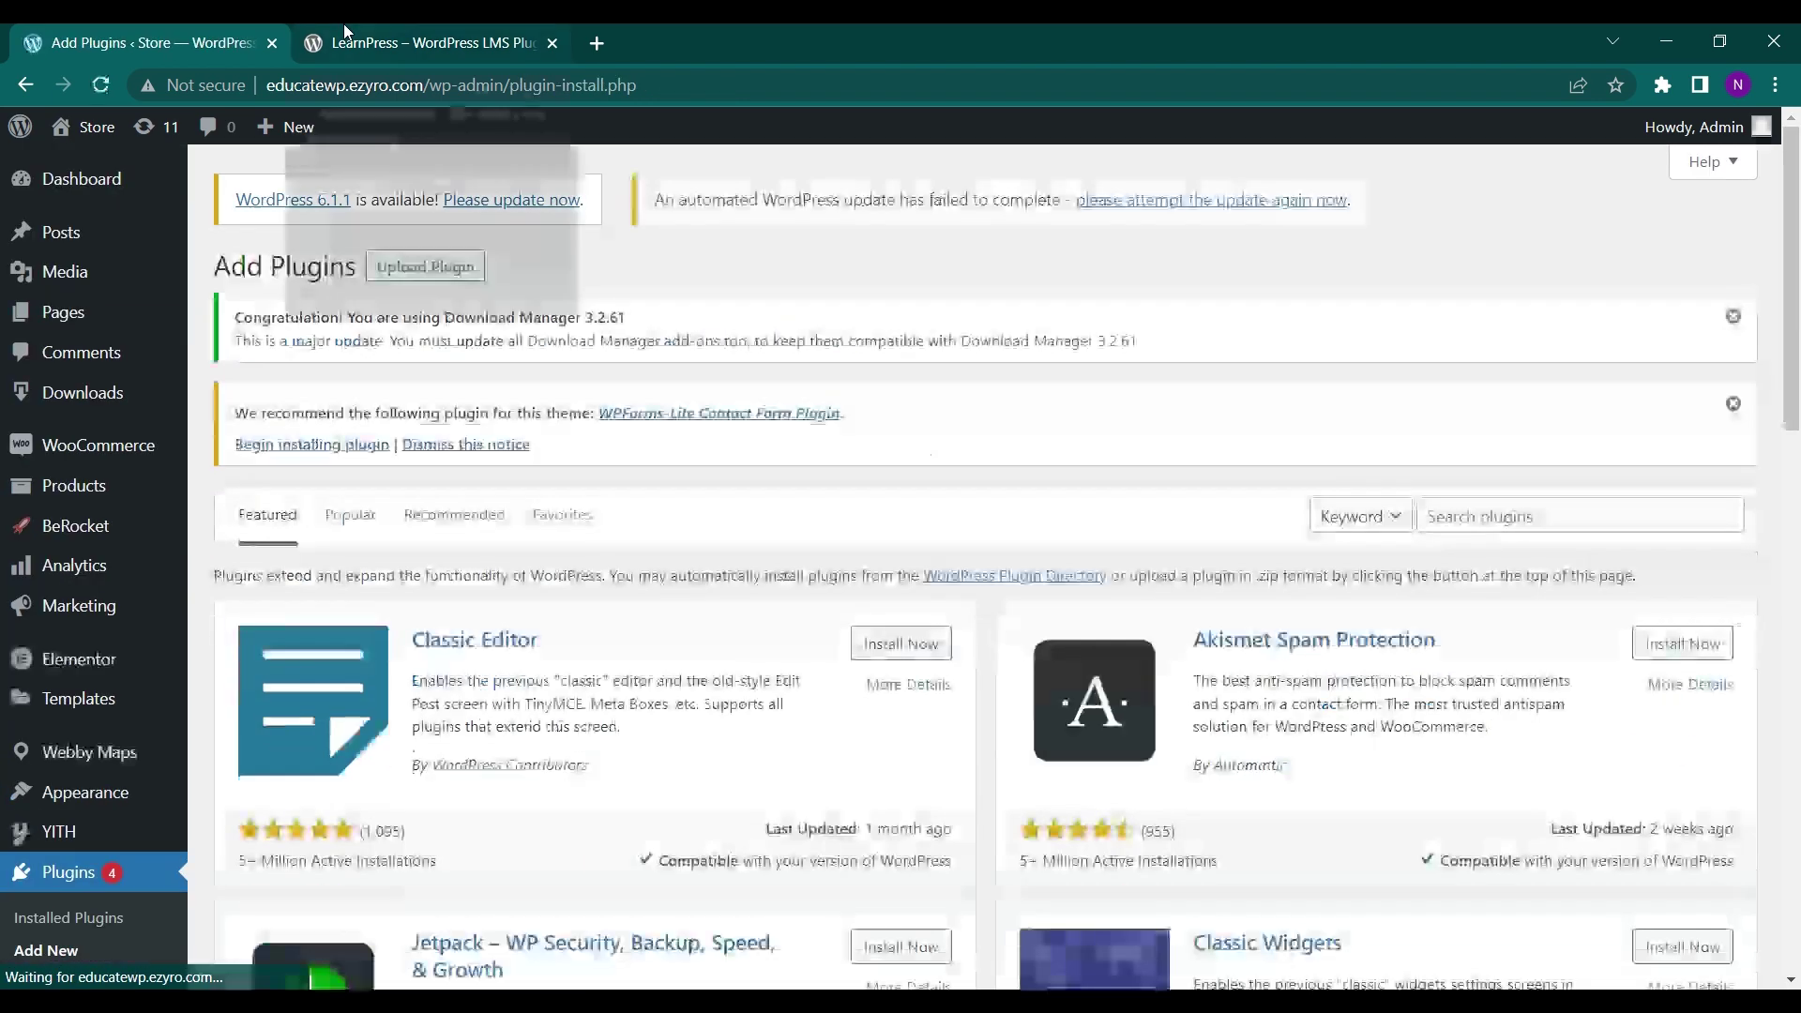
{"action": "left_click", "coordinate": [344, 33]}
{"action": "left_click", "coordinate": [150, 38]}
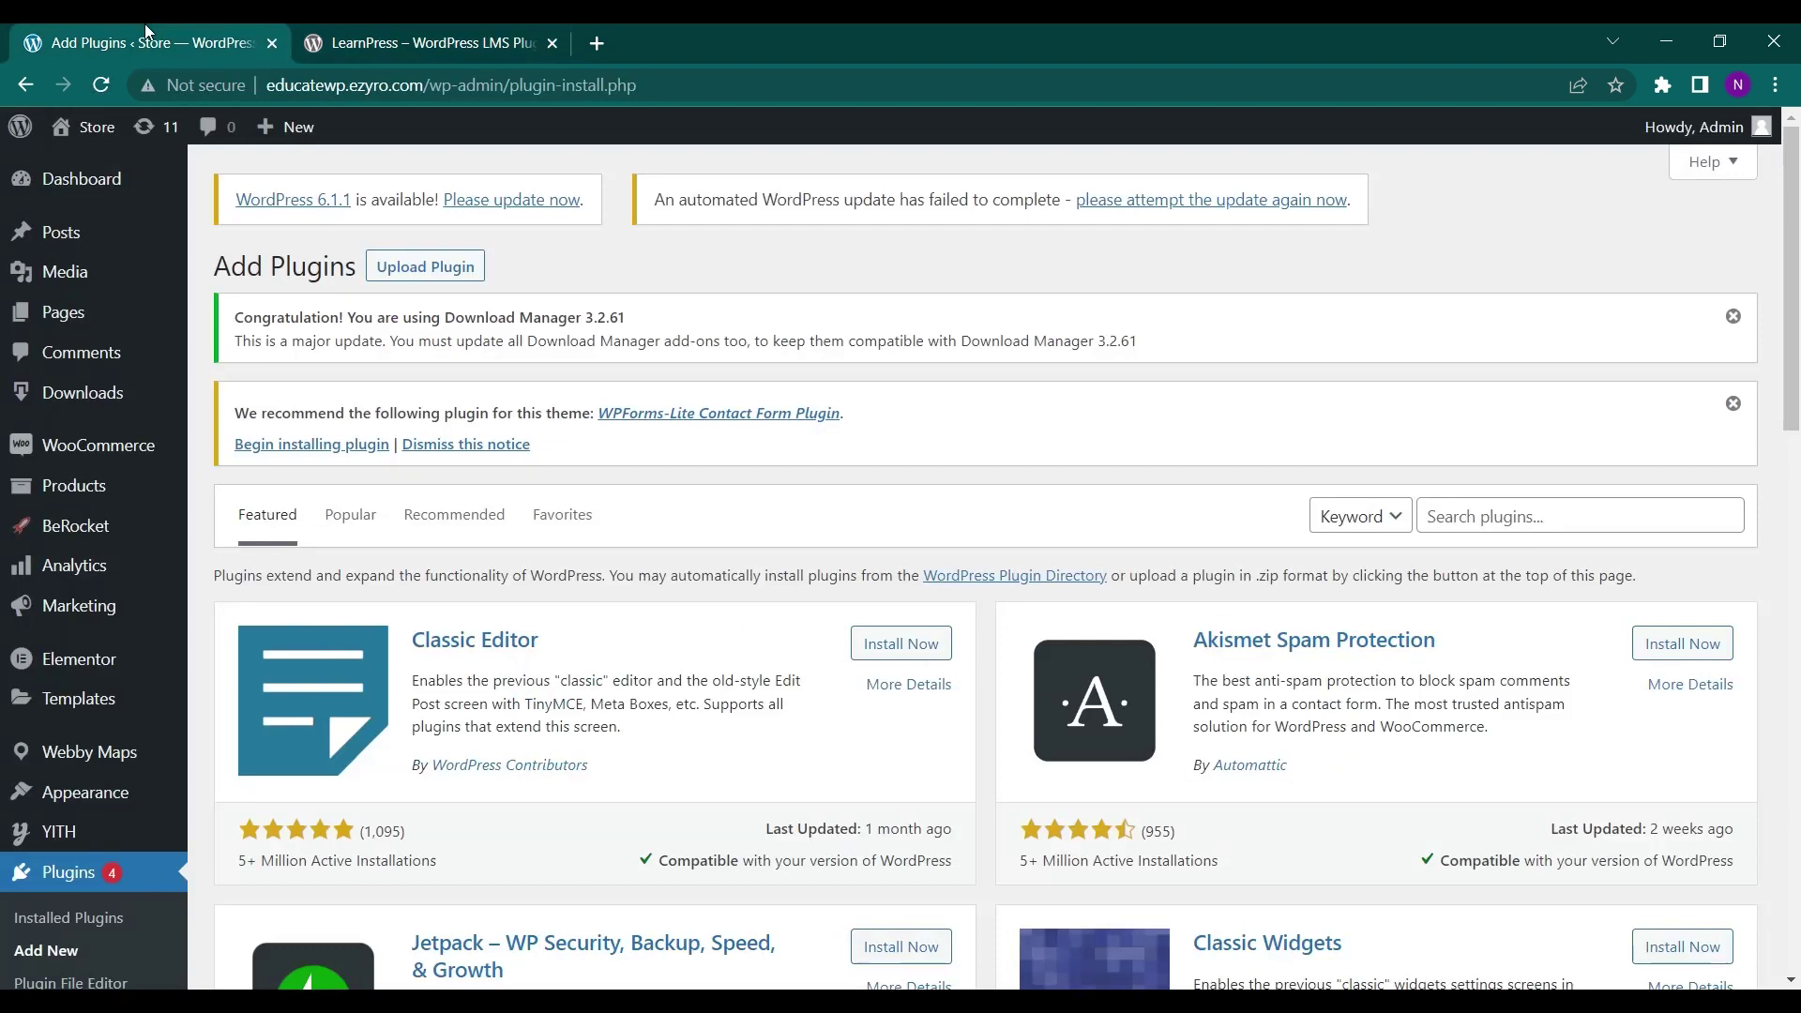
{"action": "left_click", "coordinate": [81, 178]}
{"action": "left_click", "coordinate": [428, 33]}
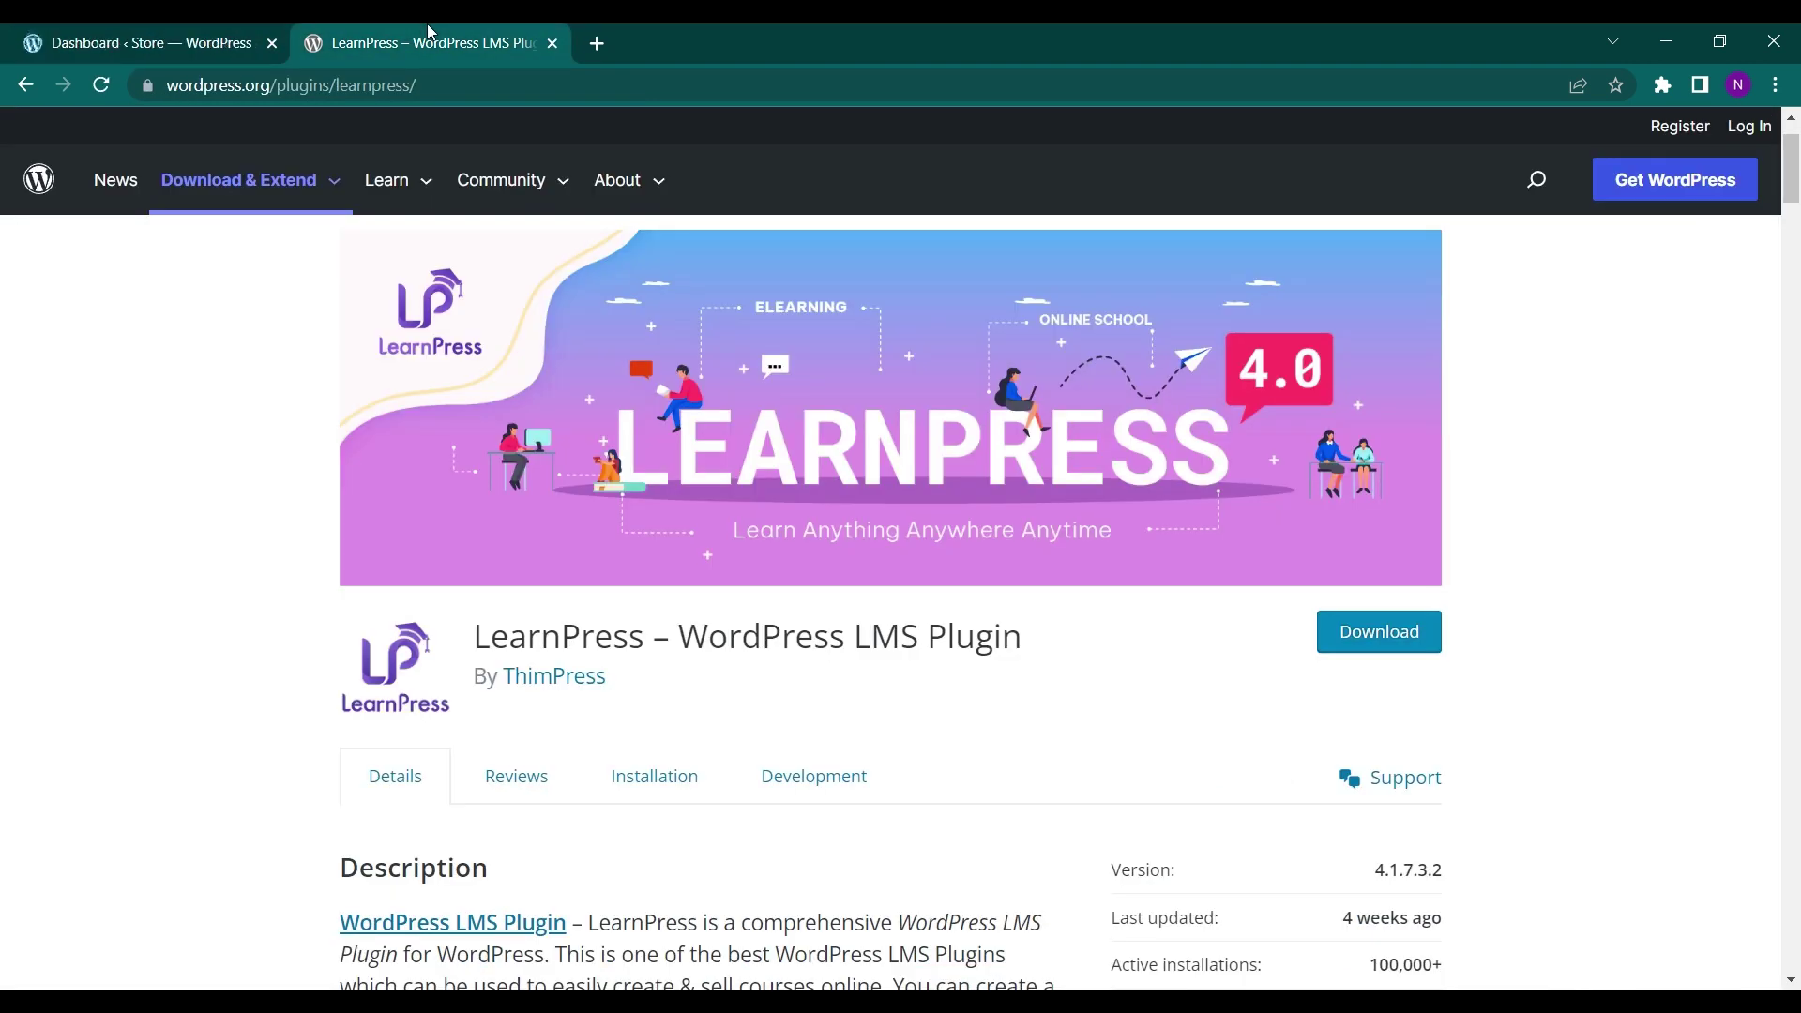
{"action": "left_click", "coordinate": [82, 26]}
{"action": "left_click", "coordinate": [26, 84]}
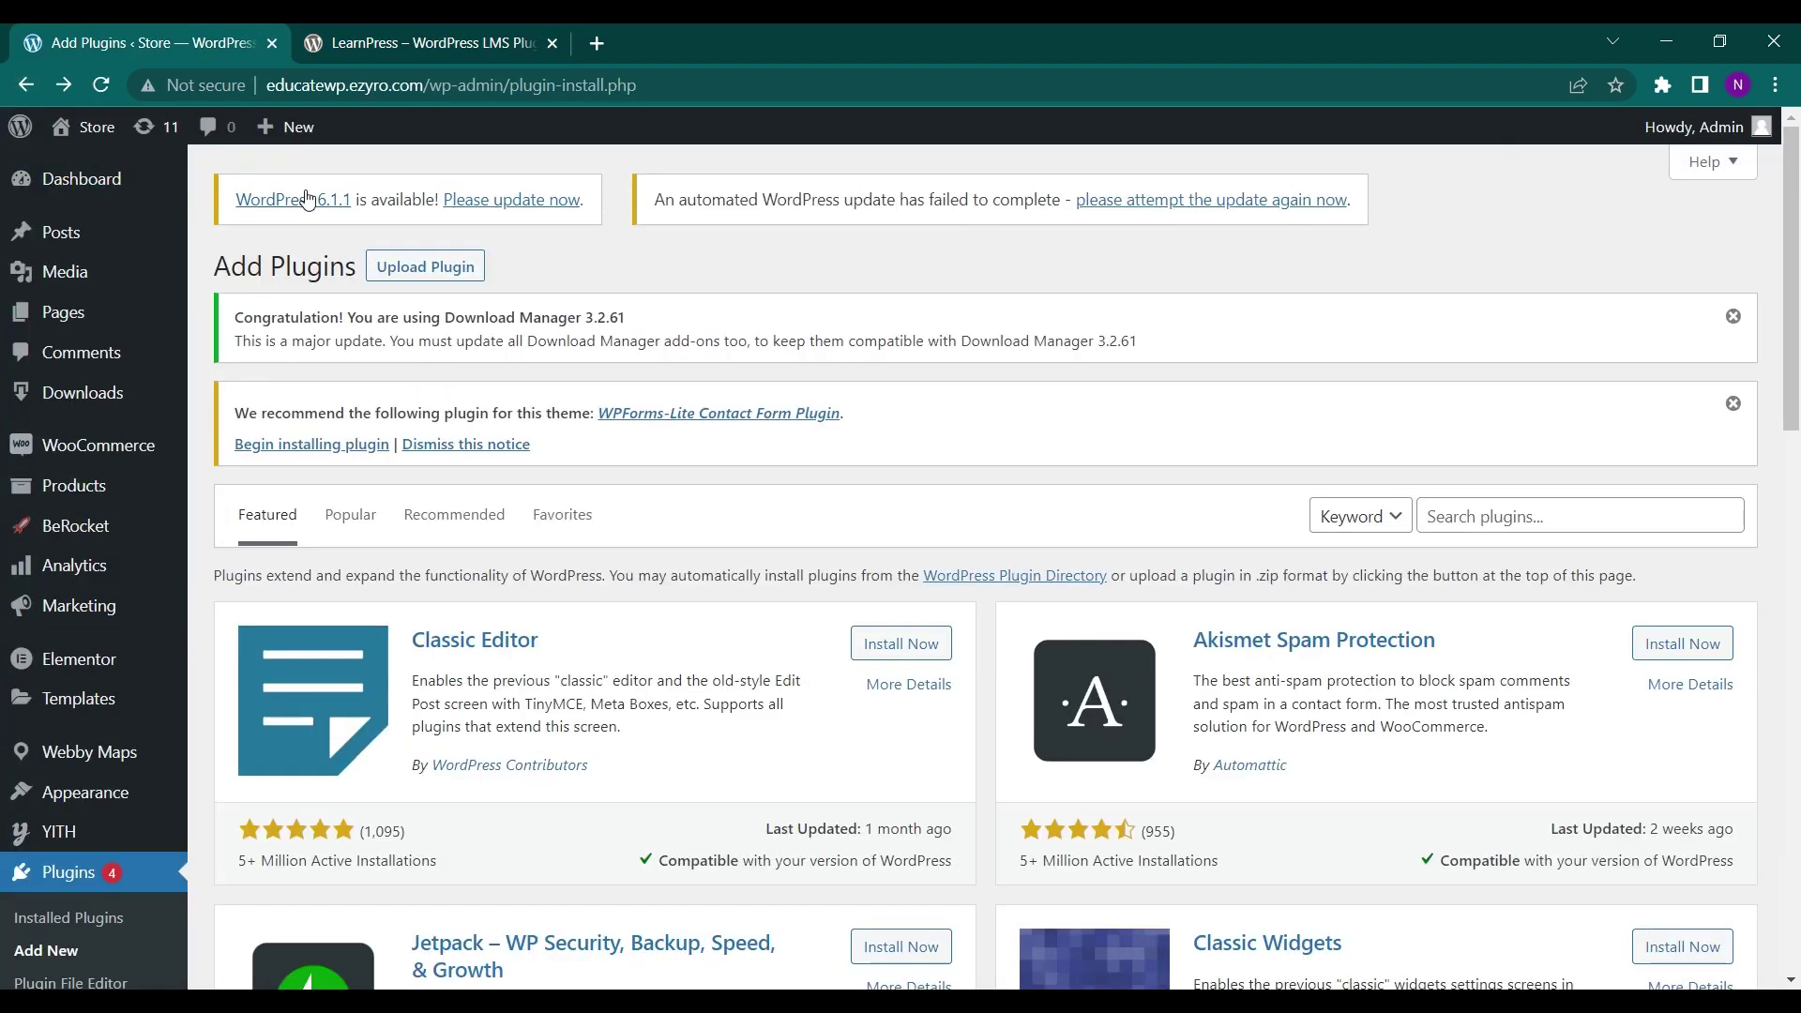
Find the LearnPress – WordPress LMS Plugin by searching for "learn press", and install and activate it.
{"action": "left_click", "coordinate": [1515, 524]}
{"action": "type", "text": "learn press"}
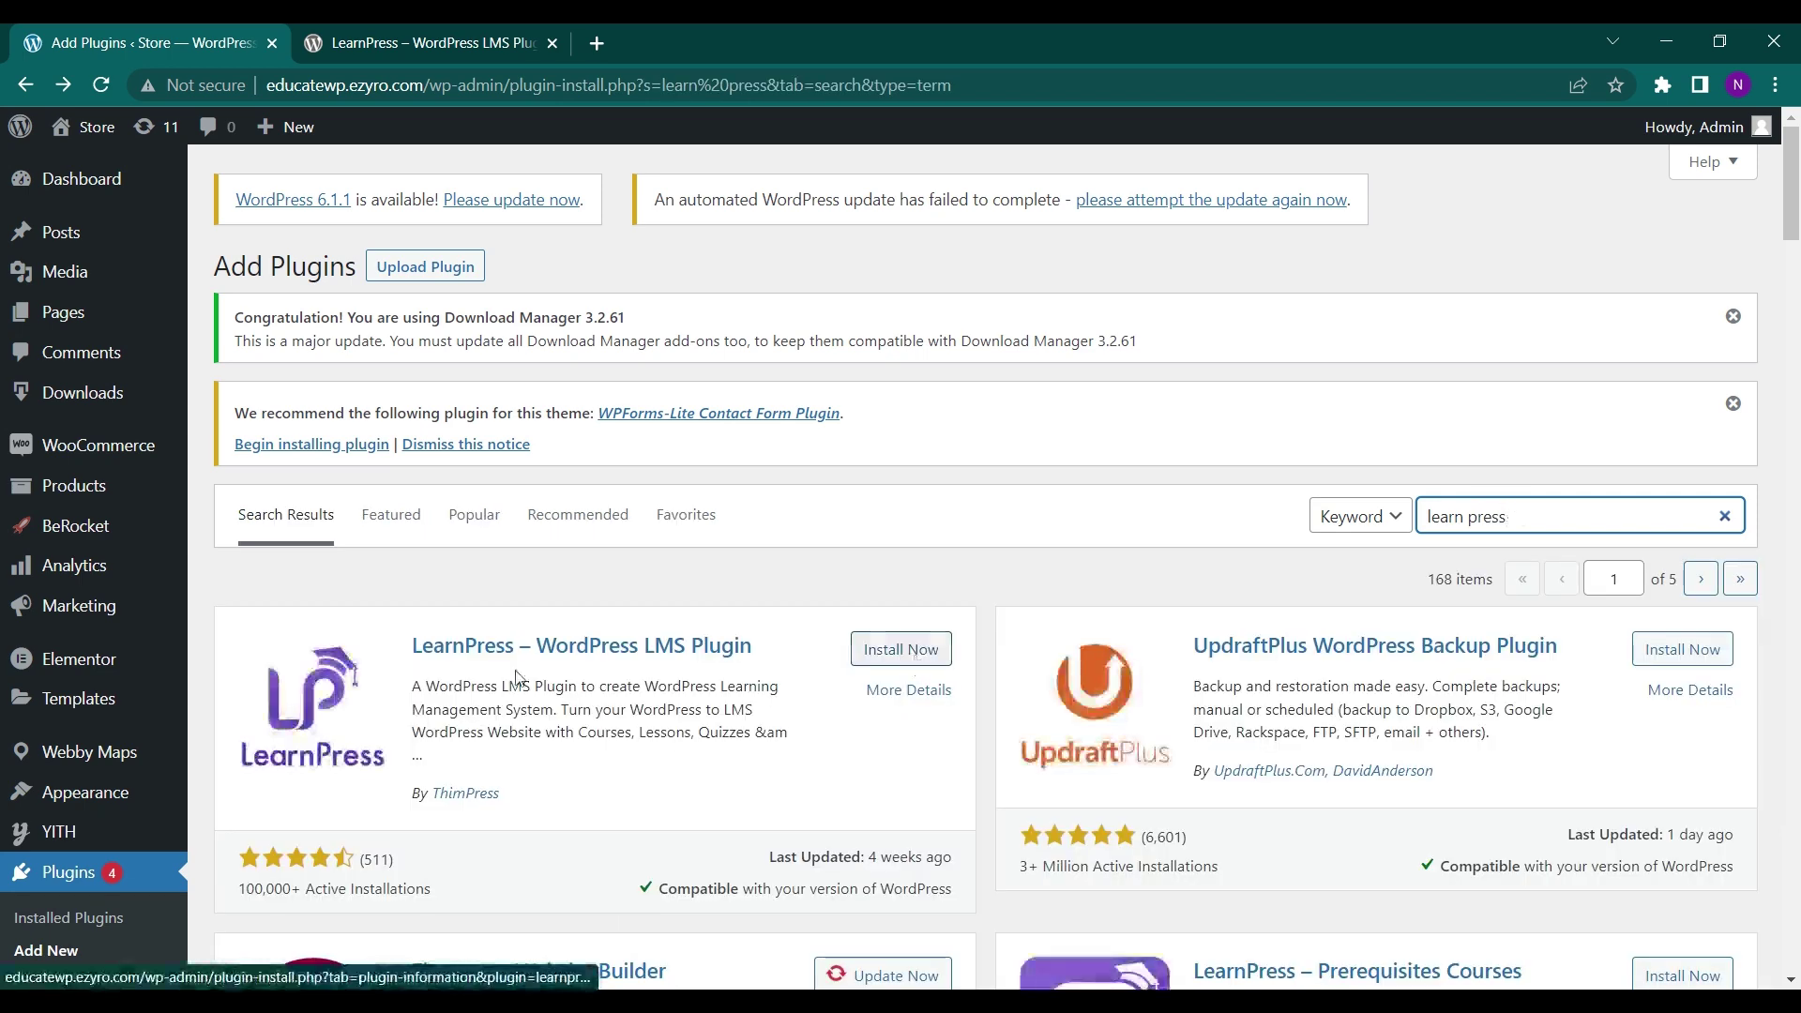
{"action": "left_click", "coordinate": [876, 649]}
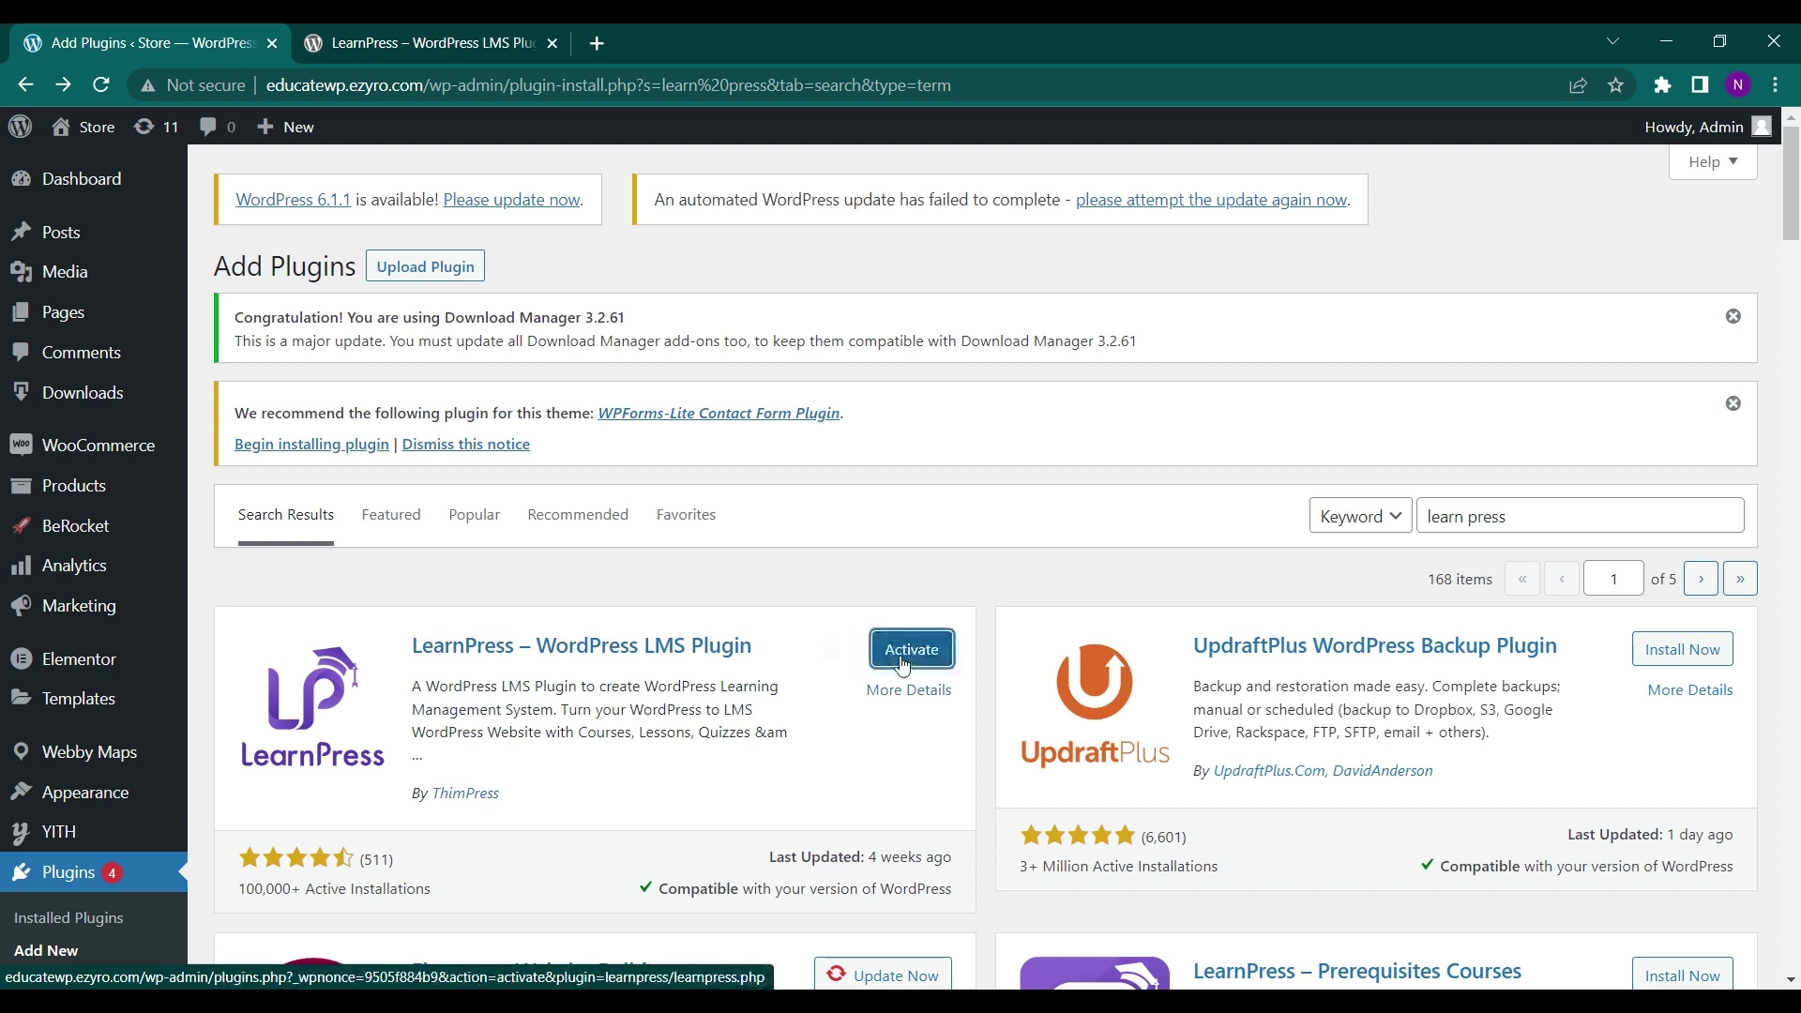
{"action": "left_click", "coordinate": [902, 654]}
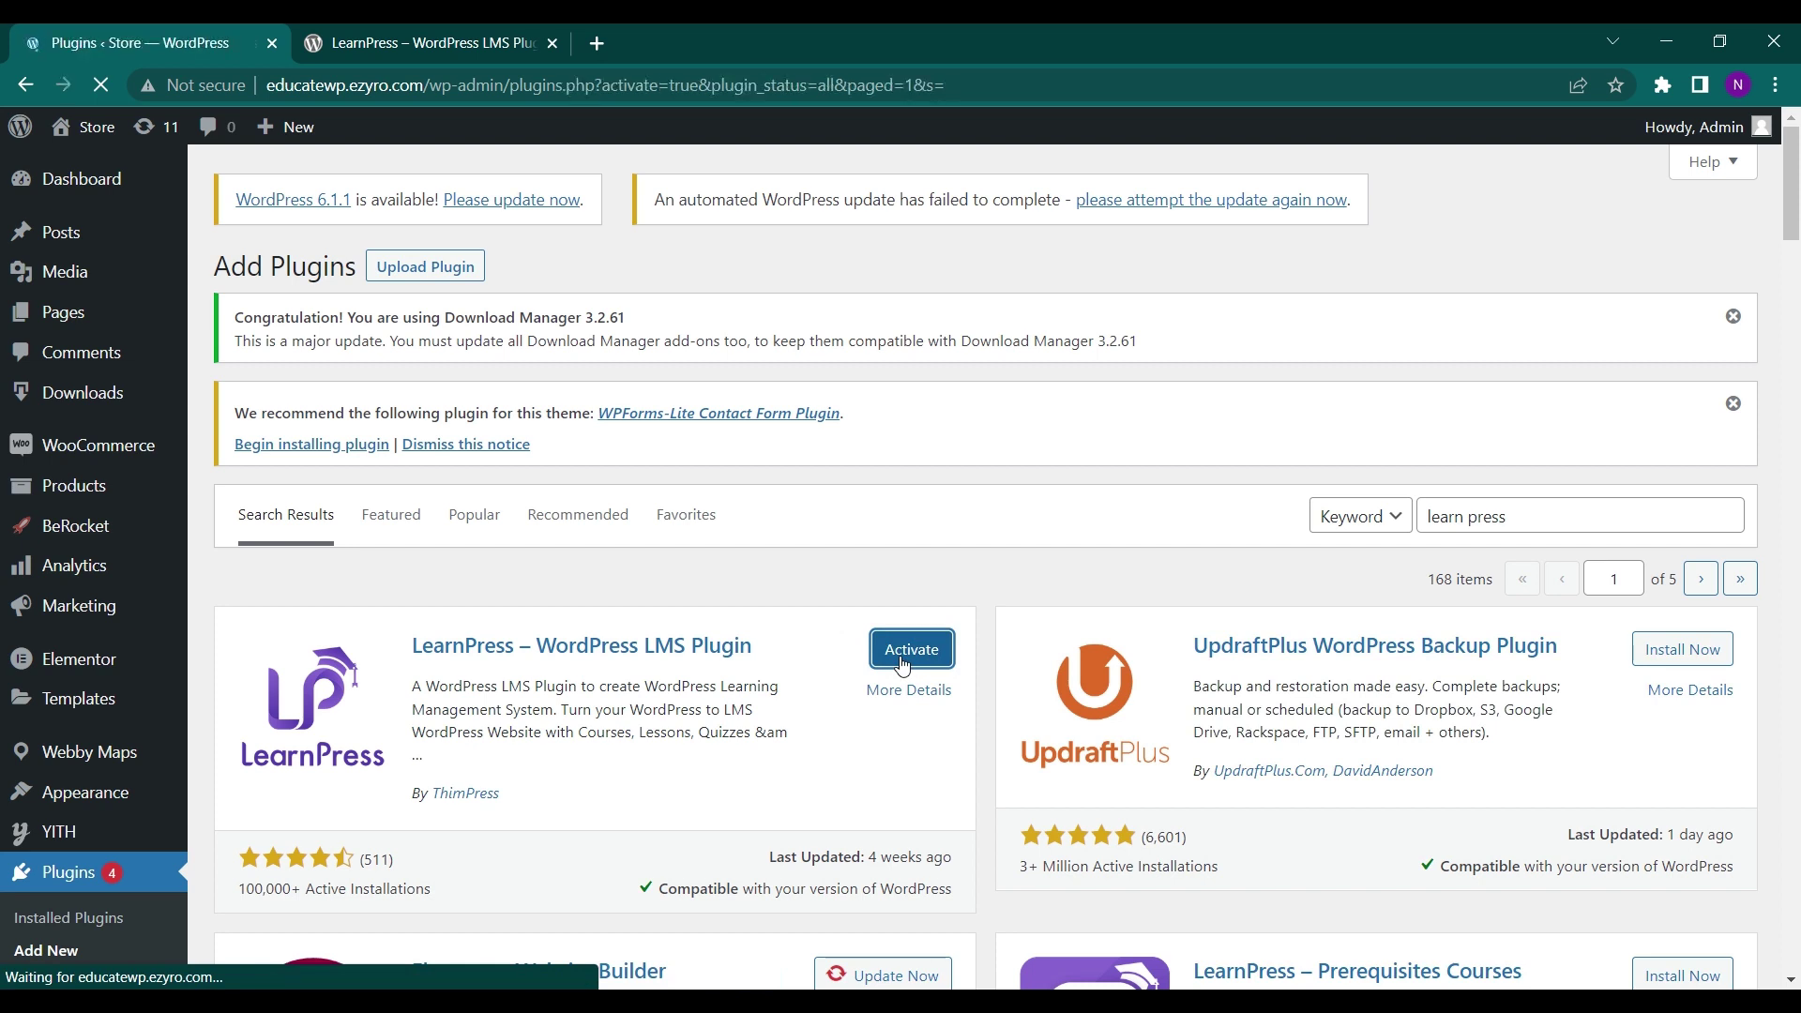
Examine the installed plugins list for the LearnPress entry and the notices above it.
{"action": "scroll", "coordinate": [903, 666], "scroll_direction": "down", "scroll_amount": 2}
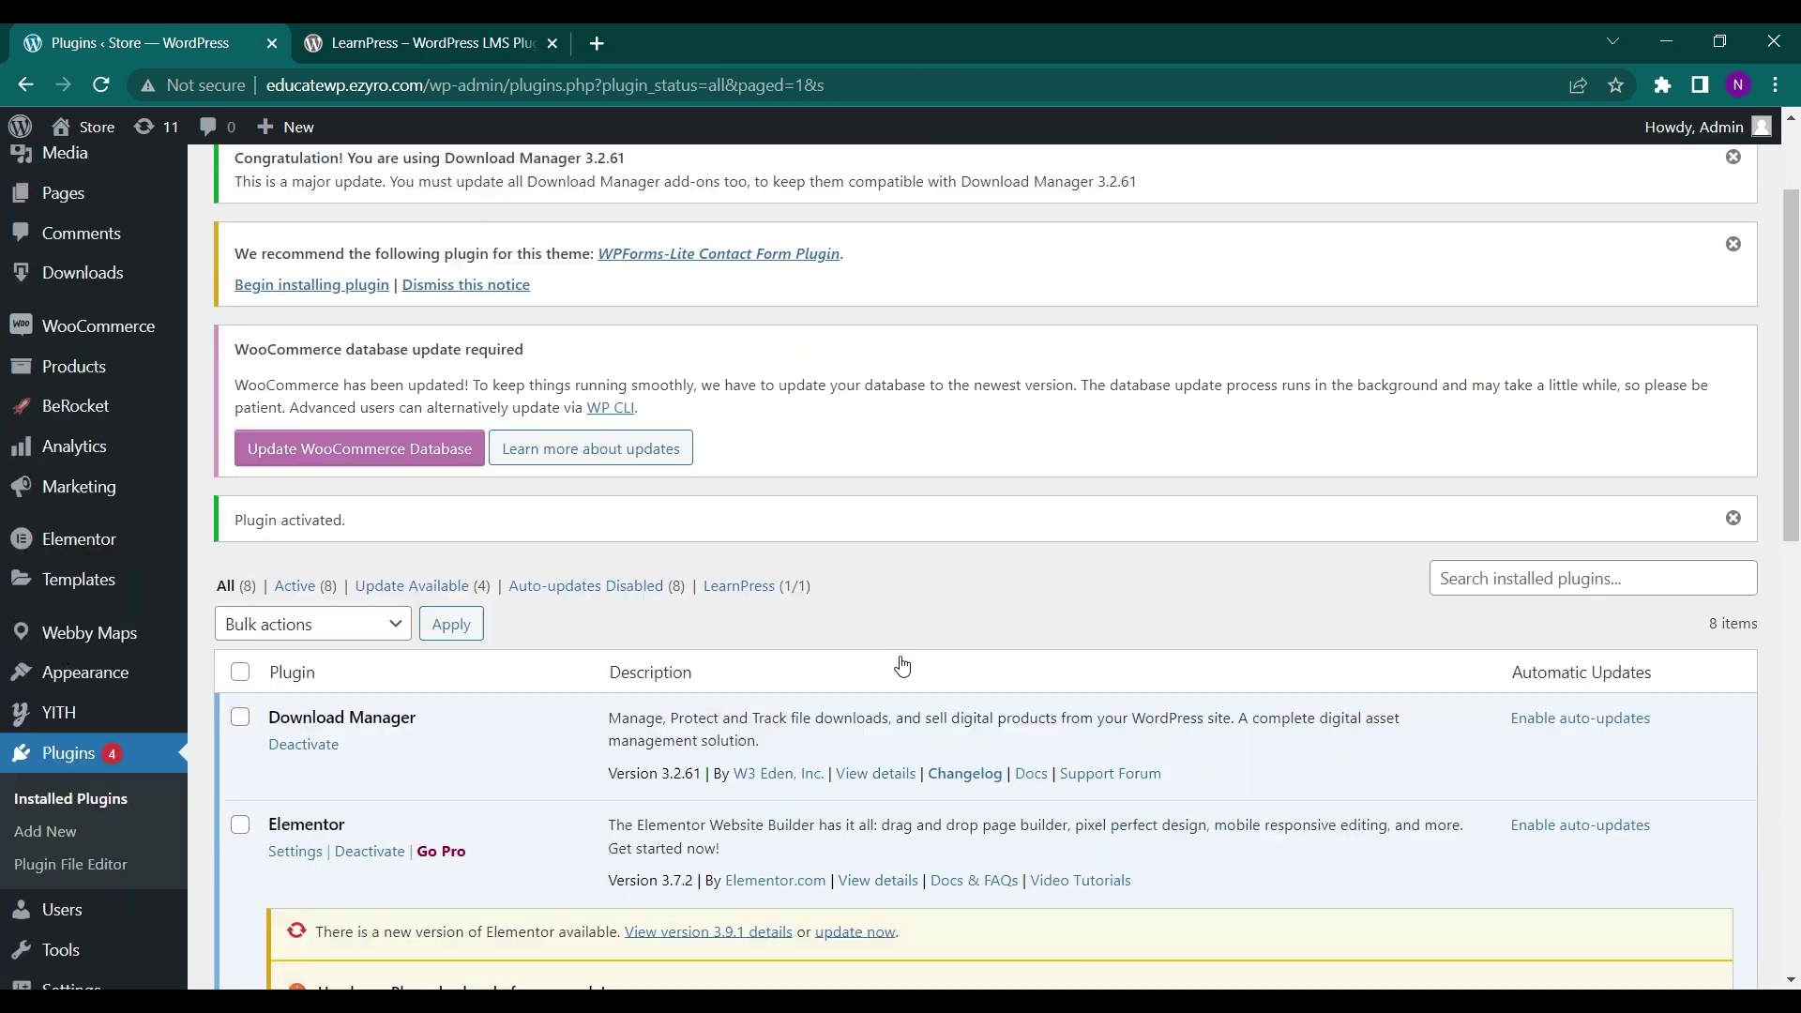
{"action": "scroll", "coordinate": [903, 666], "scroll_direction": "down", "scroll_amount": 8}
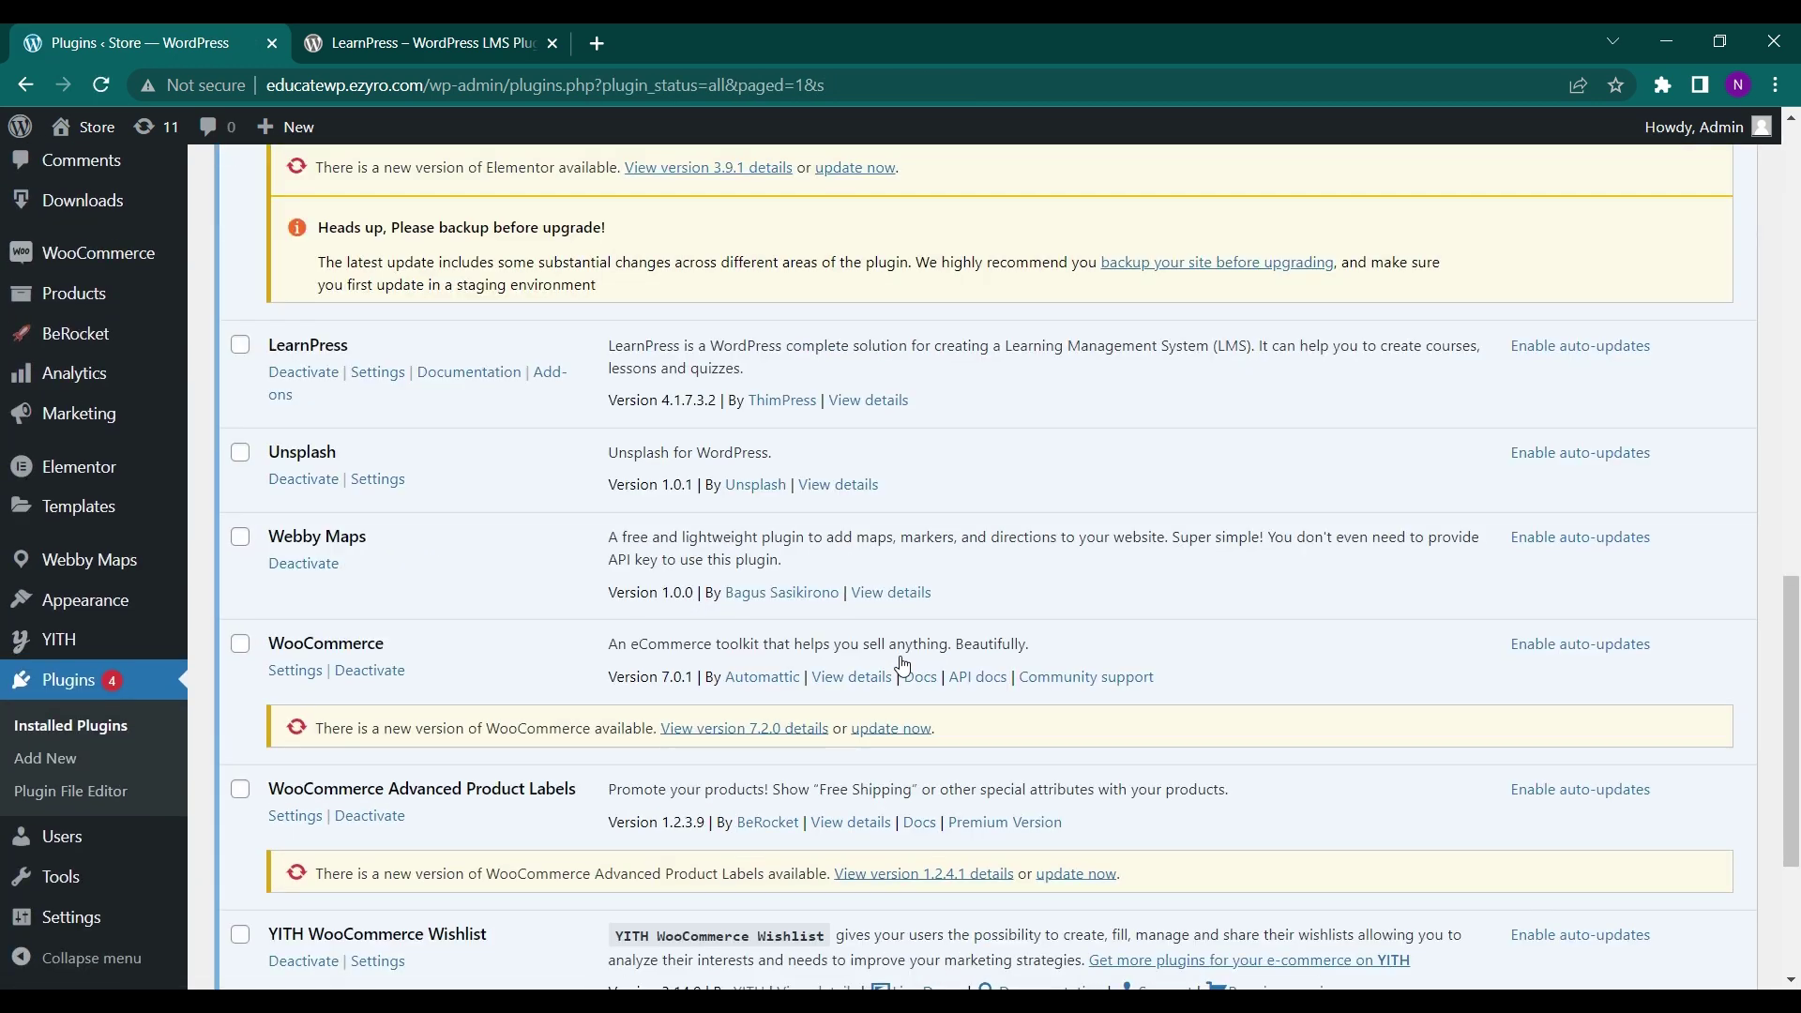
{"action": "scroll", "coordinate": [903, 664], "scroll_direction": "up", "scroll_amount": 7}
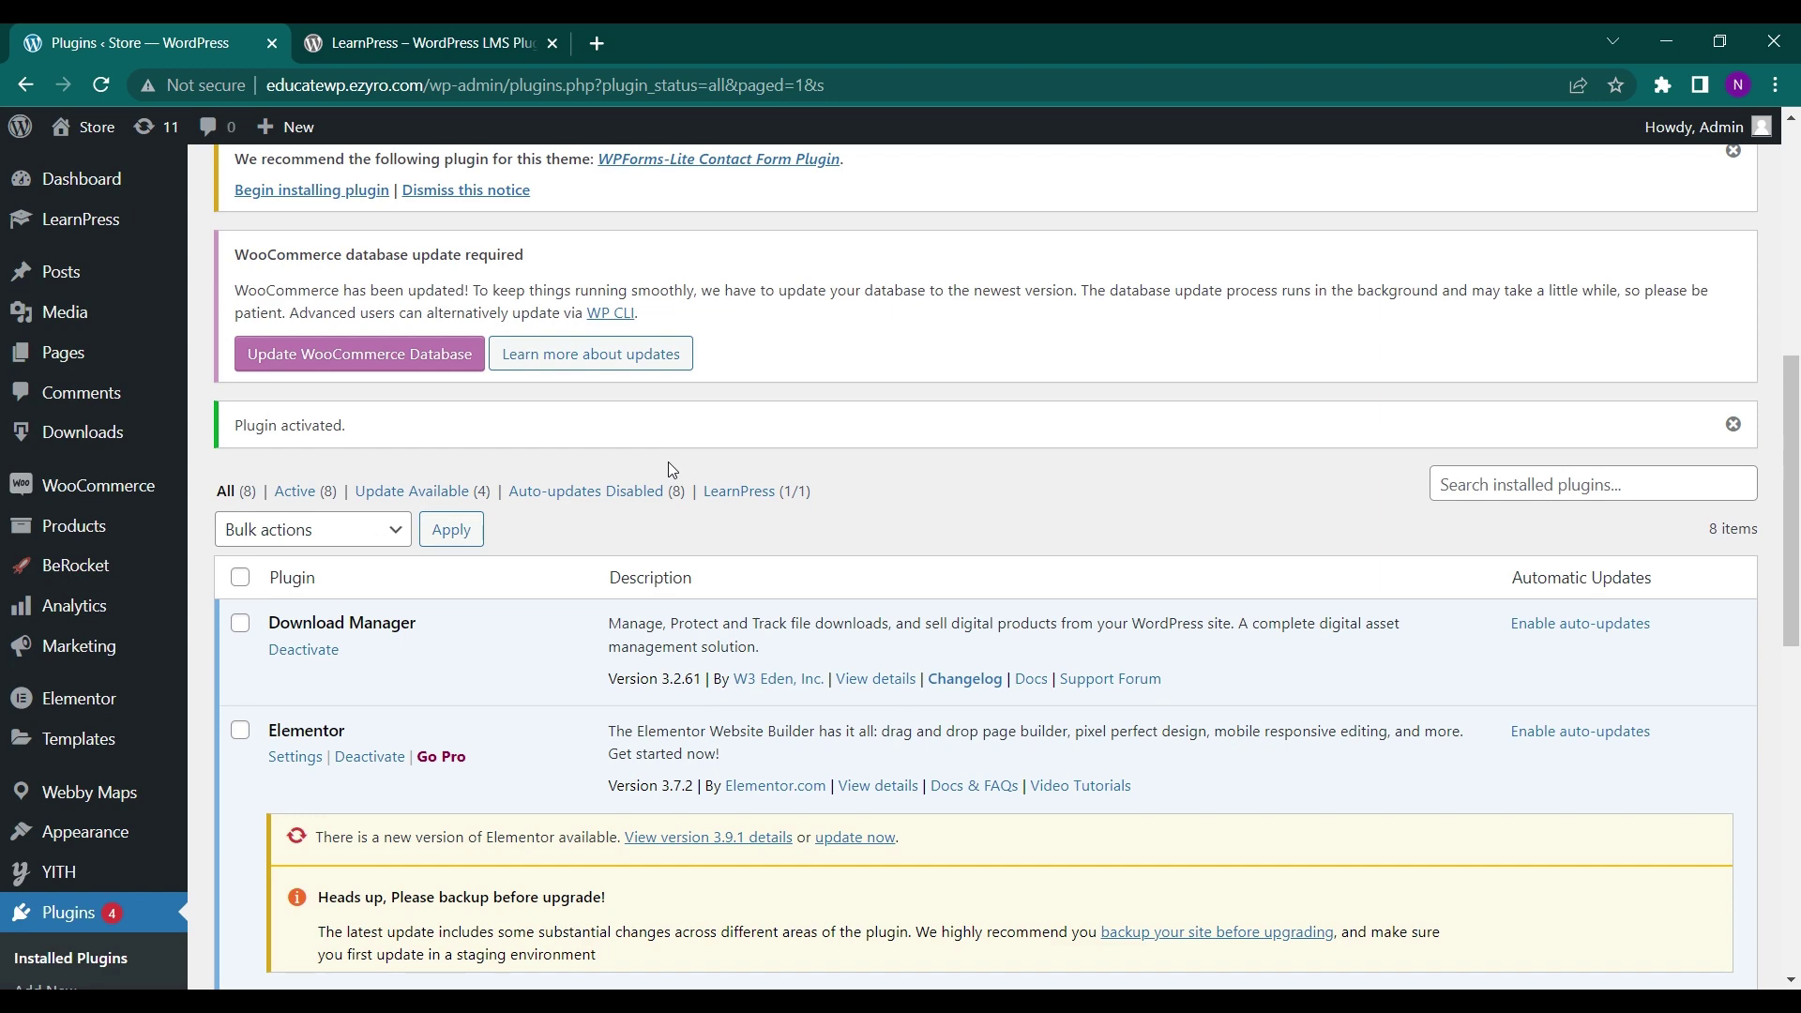
{"action": "scroll", "coordinate": [668, 470], "scroll_direction": "up", "scroll_amount": 4}
{"action": "mouse_move", "coordinate": [101, 549]}
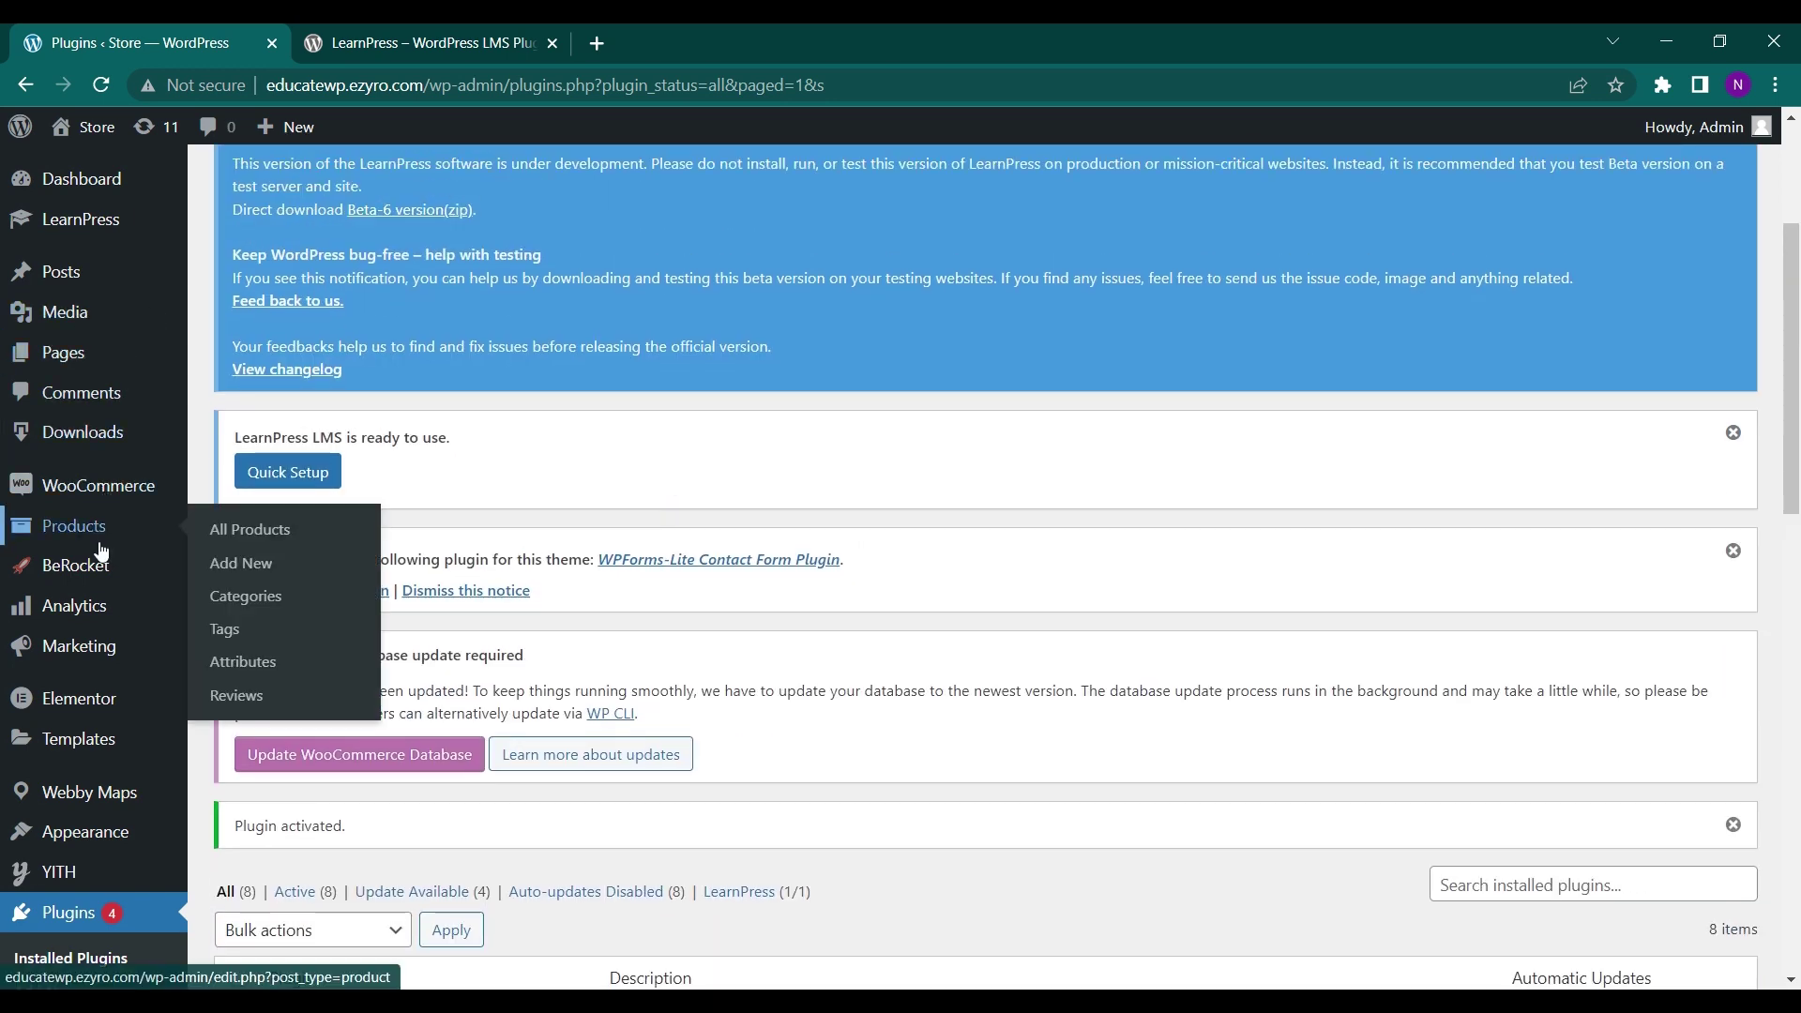
{"action": "scroll", "coordinate": [102, 549], "scroll_direction": "up", "scroll_amount": 1}
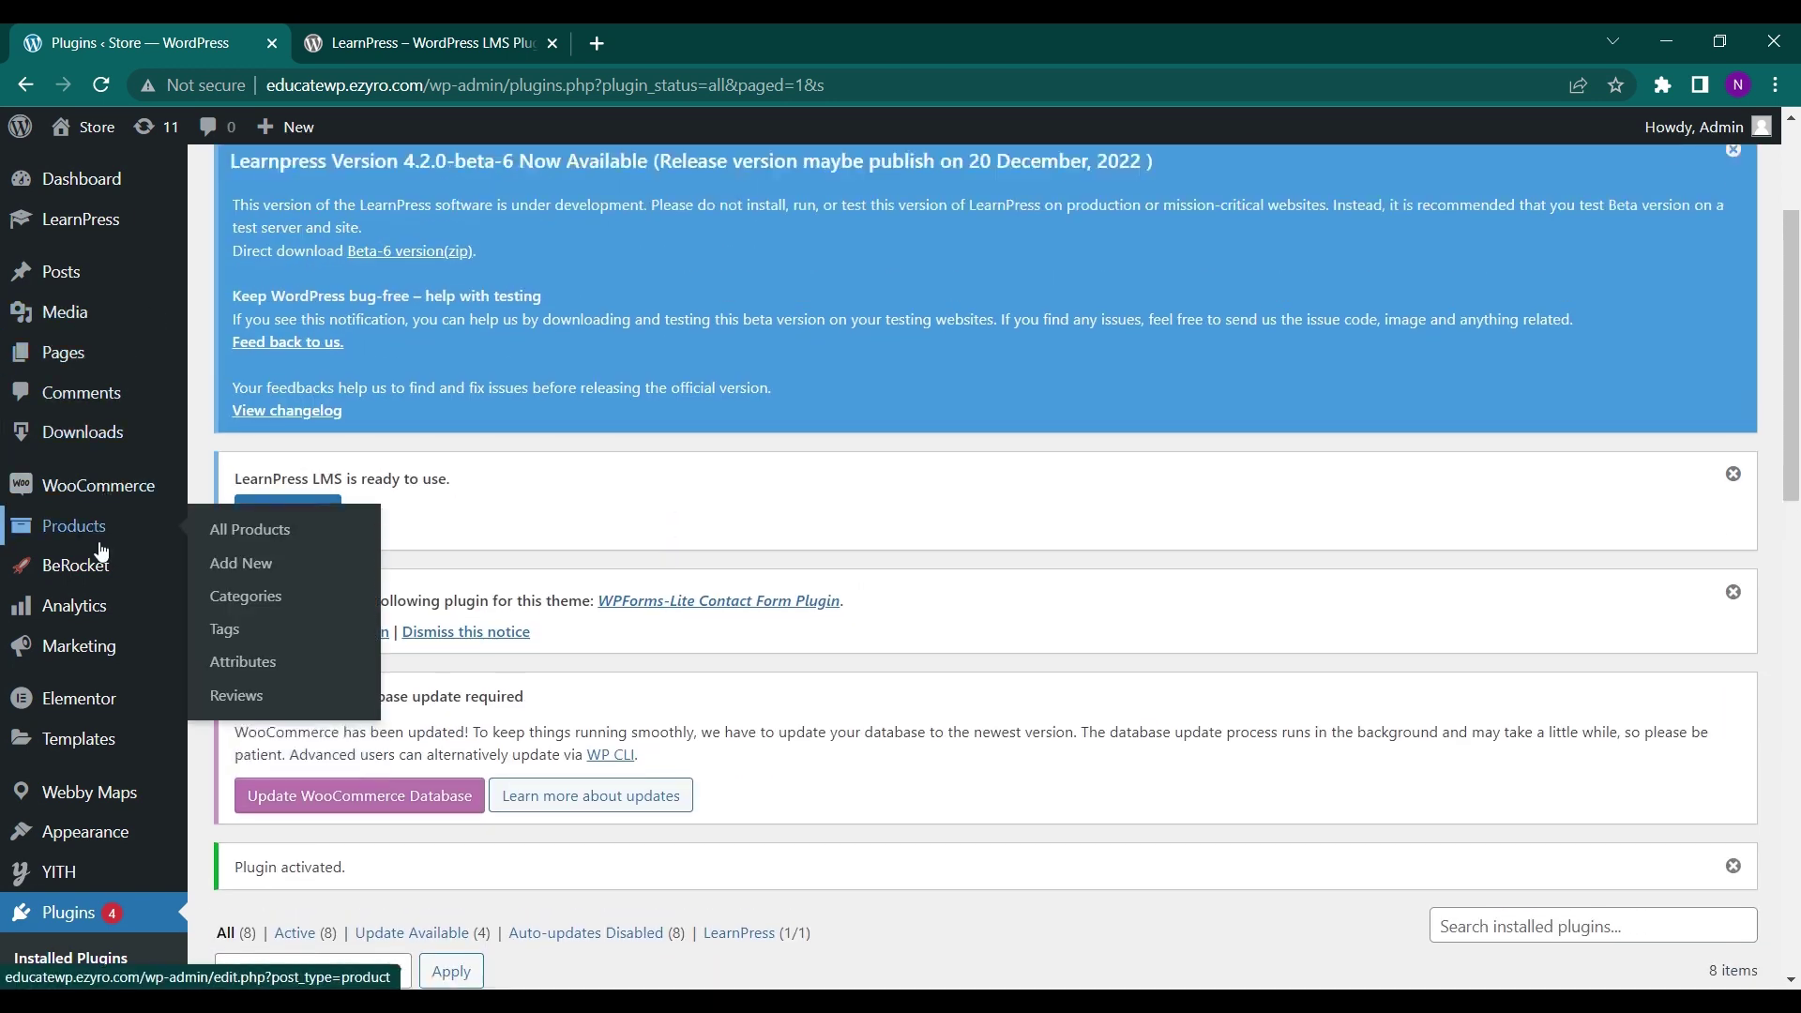
Open the LearnPress course categories and launch Quick Setup from the LearnPress notice.
{"action": "left_click", "coordinate": [108, 228]}
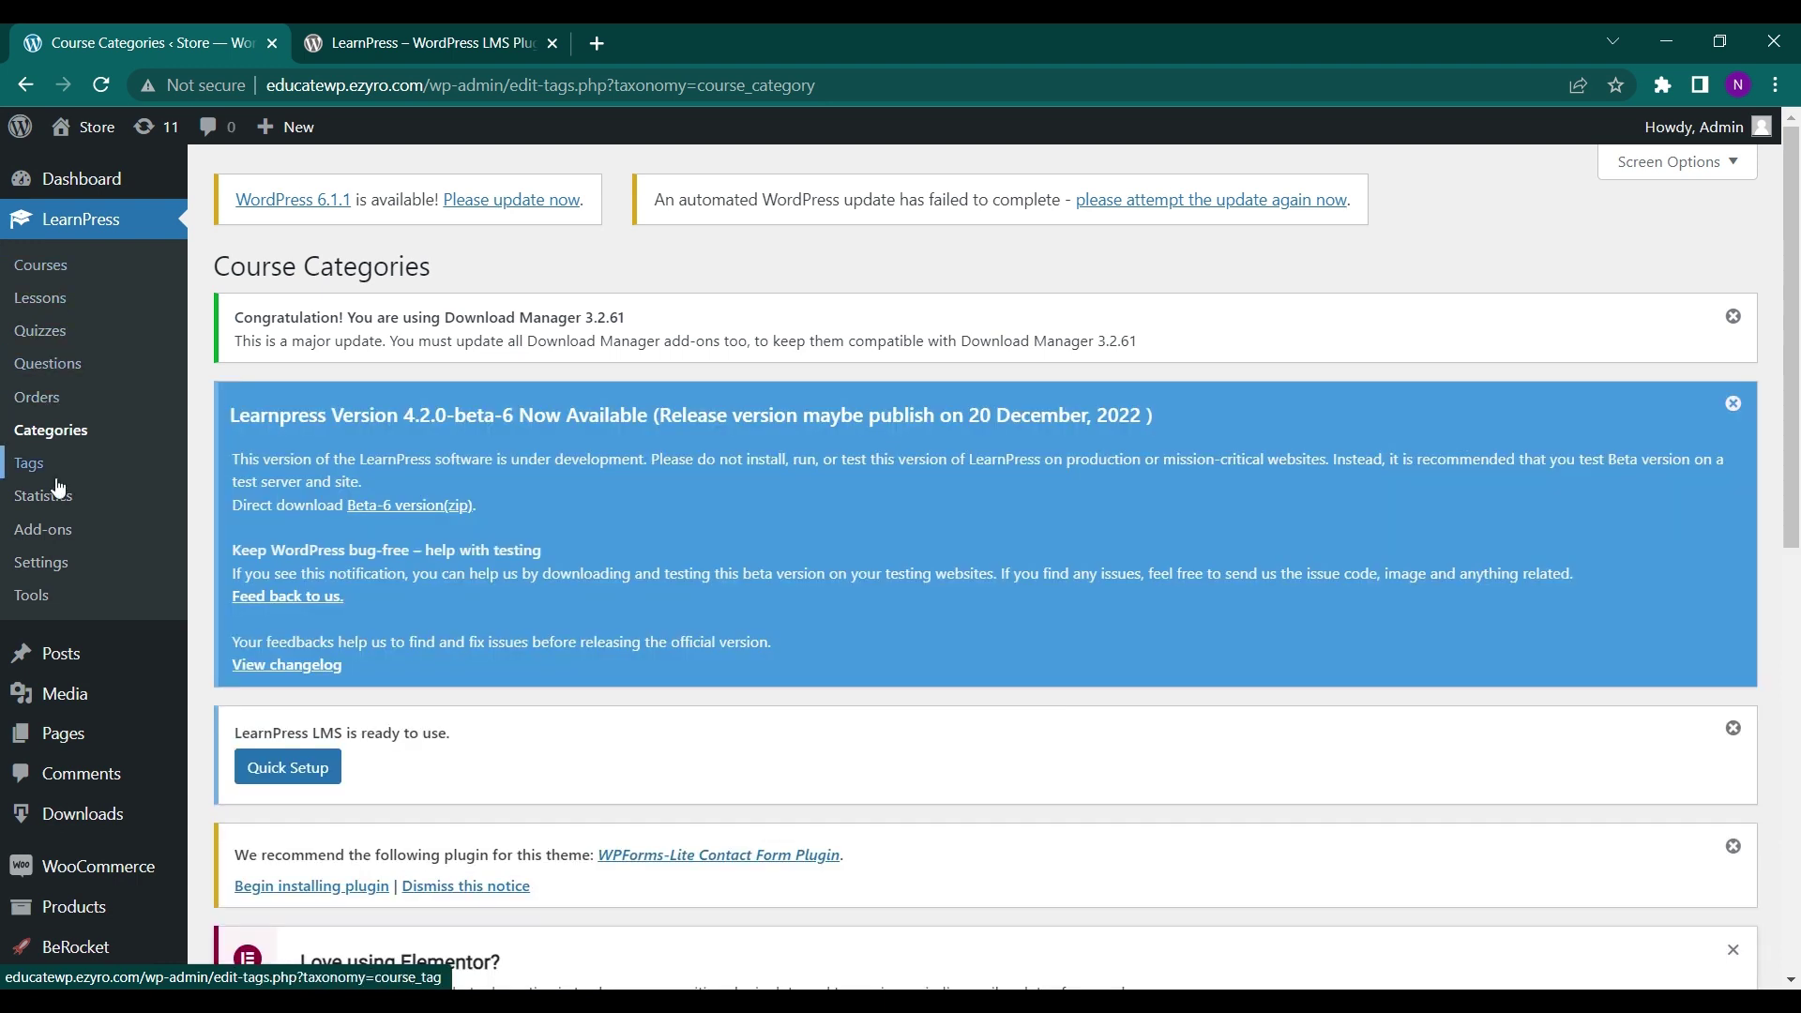
{"action": "scroll", "coordinate": [56, 488], "scroll_direction": "down", "scroll_amount": 1}
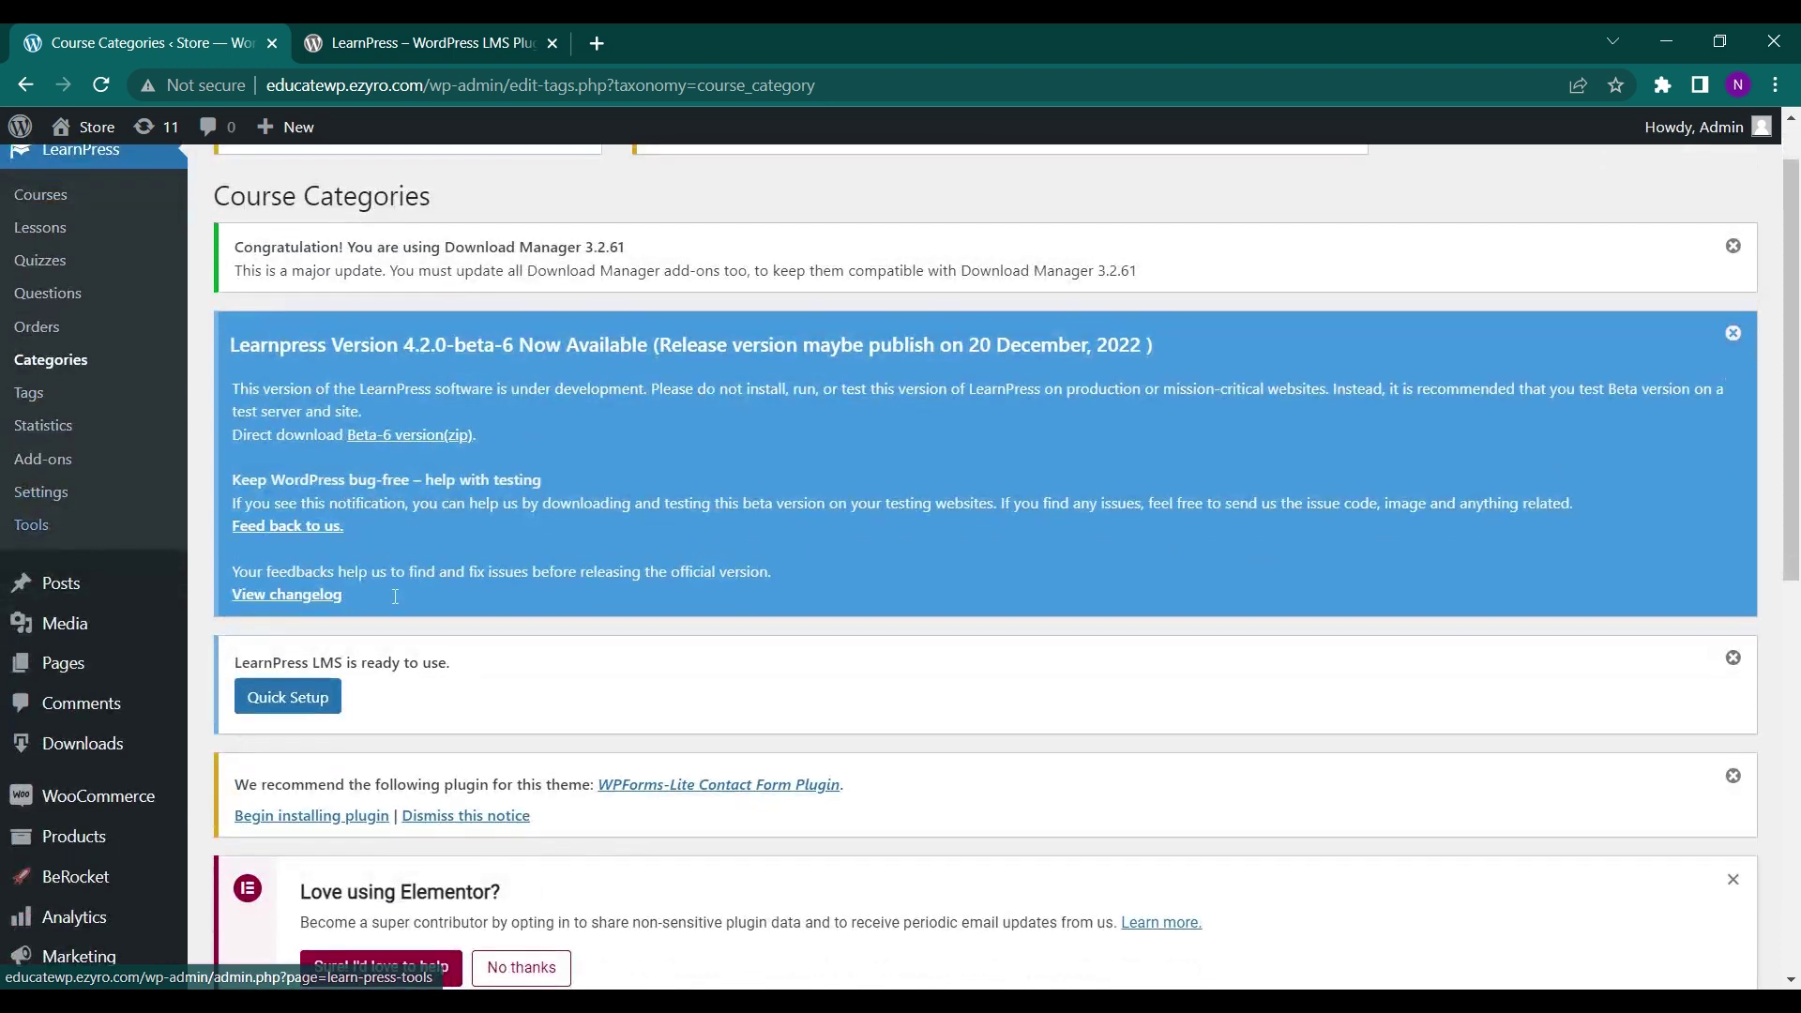
{"action": "scroll", "coordinate": [408, 609], "scroll_direction": "down", "scroll_amount": 2}
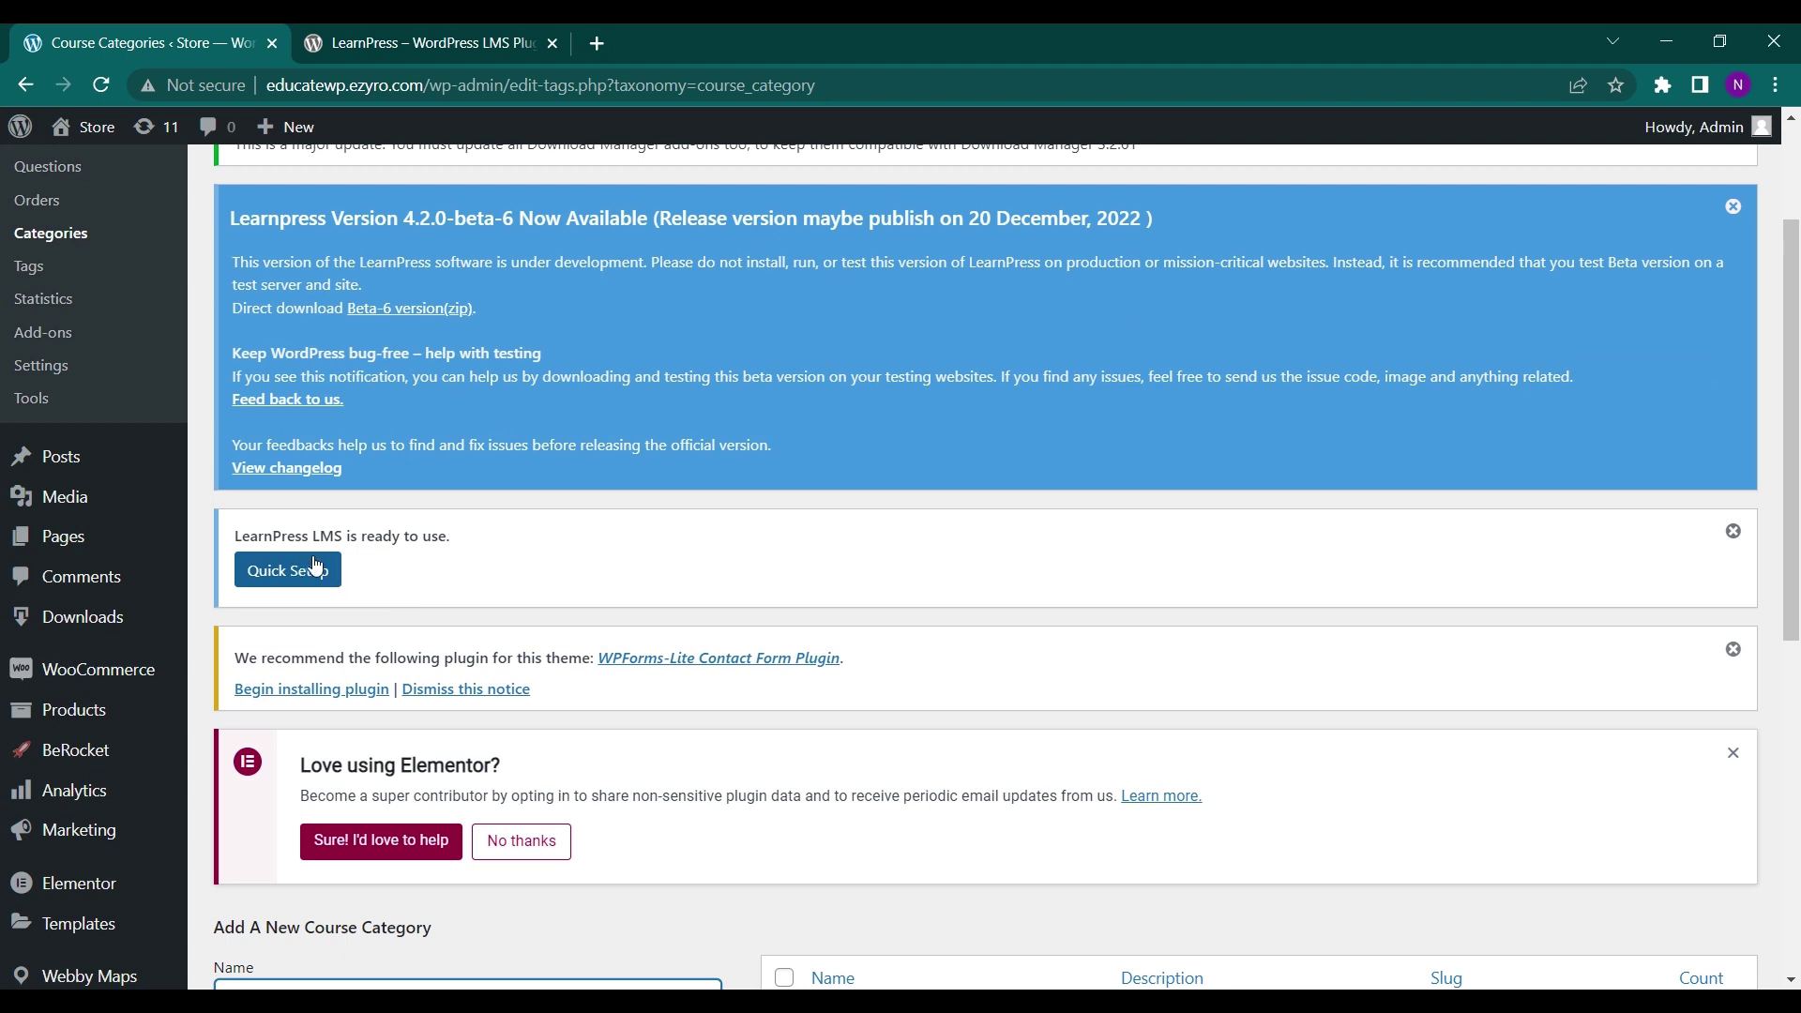
{"action": "scroll", "coordinate": [294, 583], "scroll_direction": "up", "scroll_amount": 2}
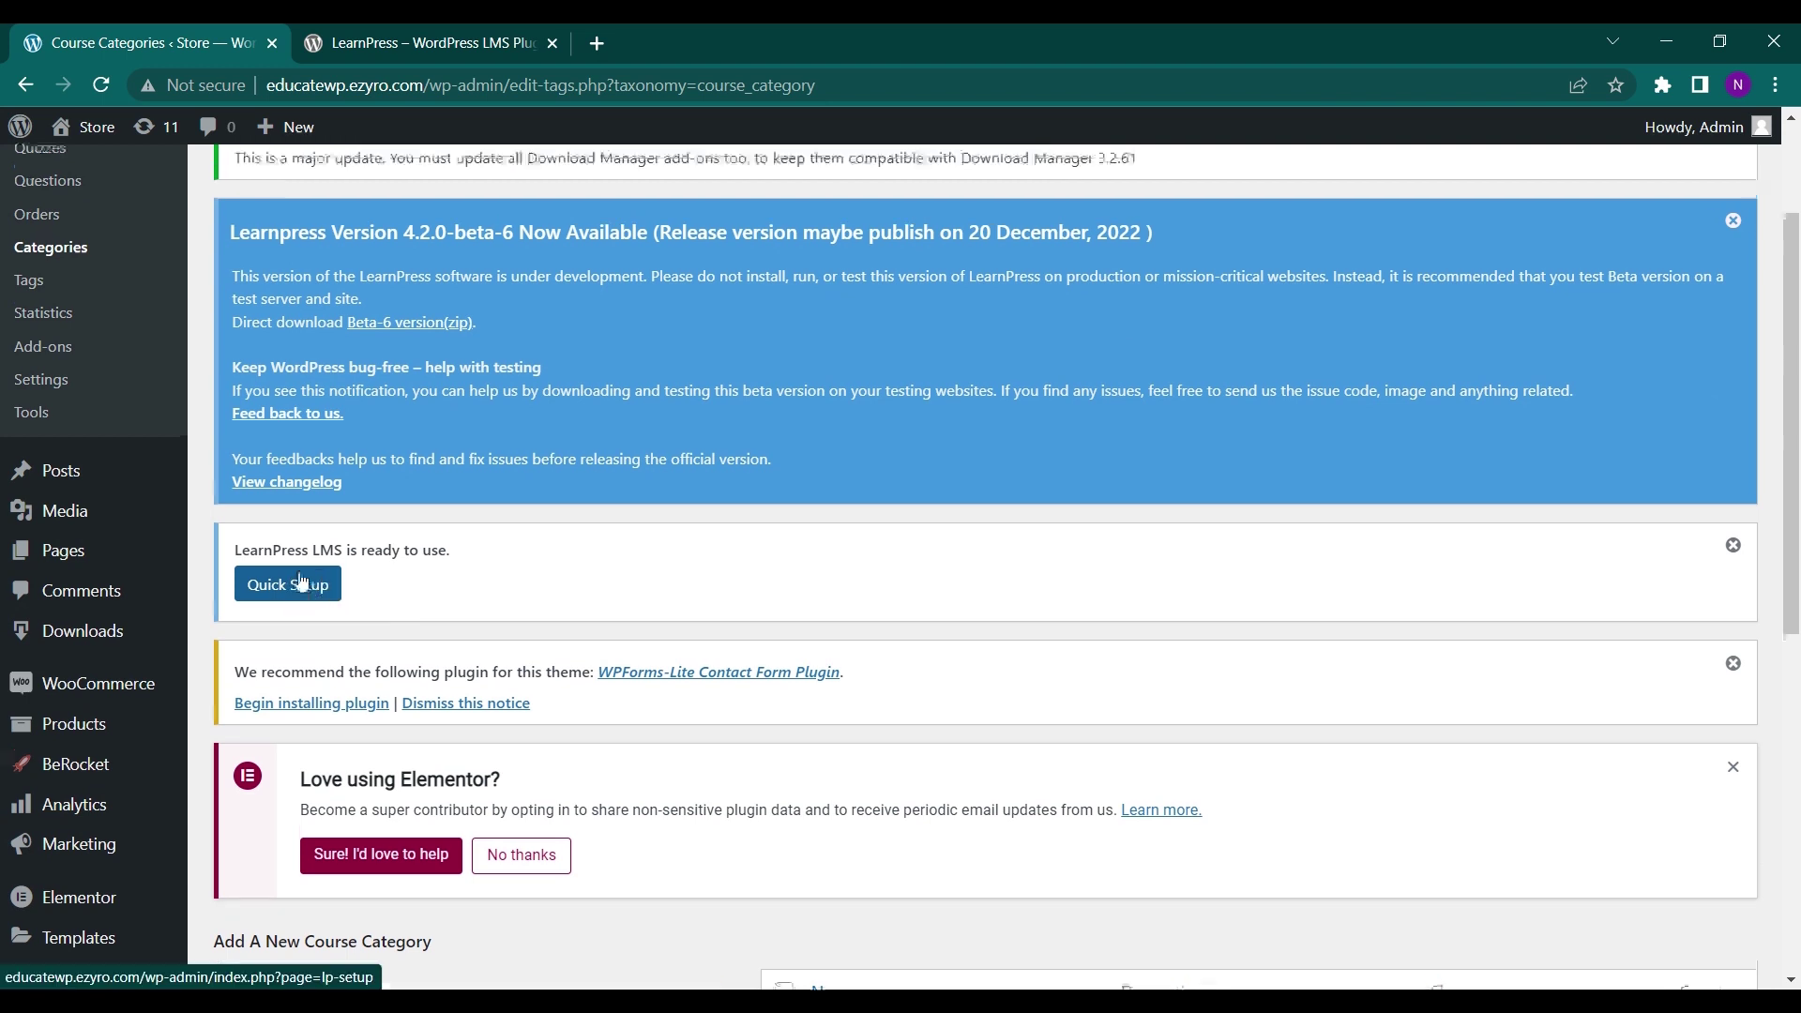
{"action": "left_click", "coordinate": [309, 727]}
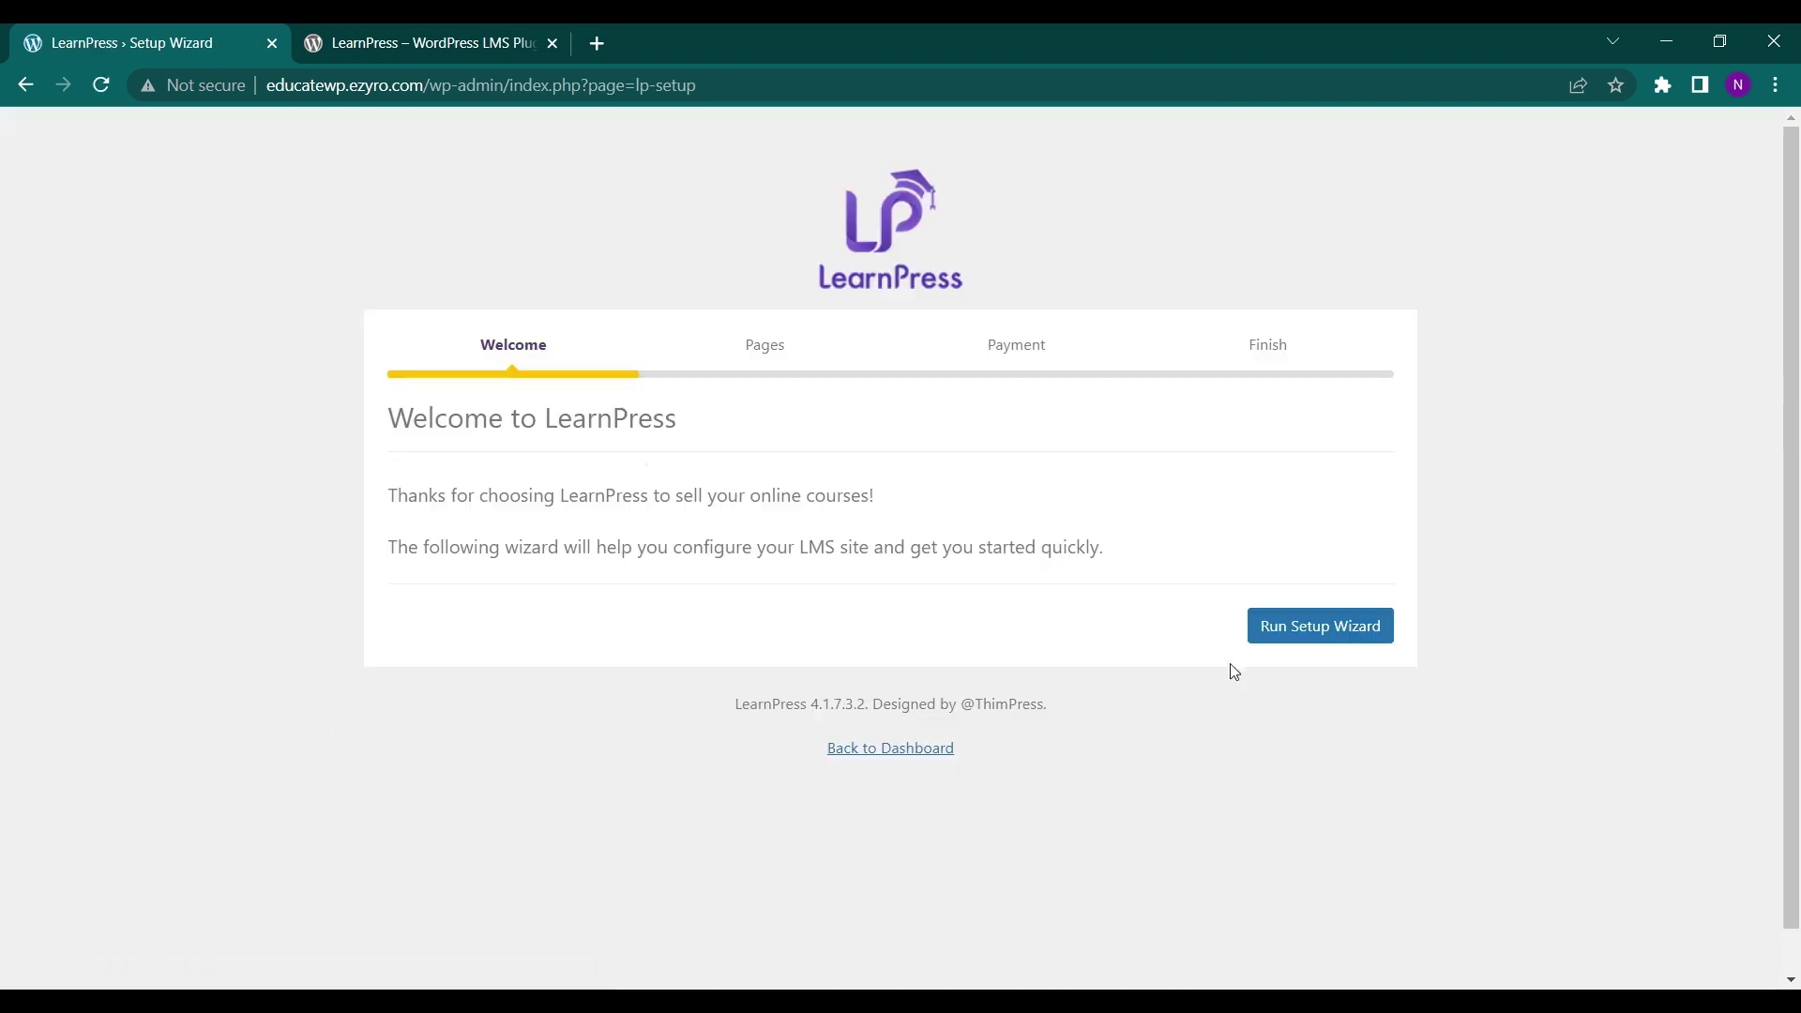
Run the setup wizard and accept the preselected static pages for courses, profile, checkout, teacher and terms.
{"action": "left_click", "coordinate": [1298, 636]}
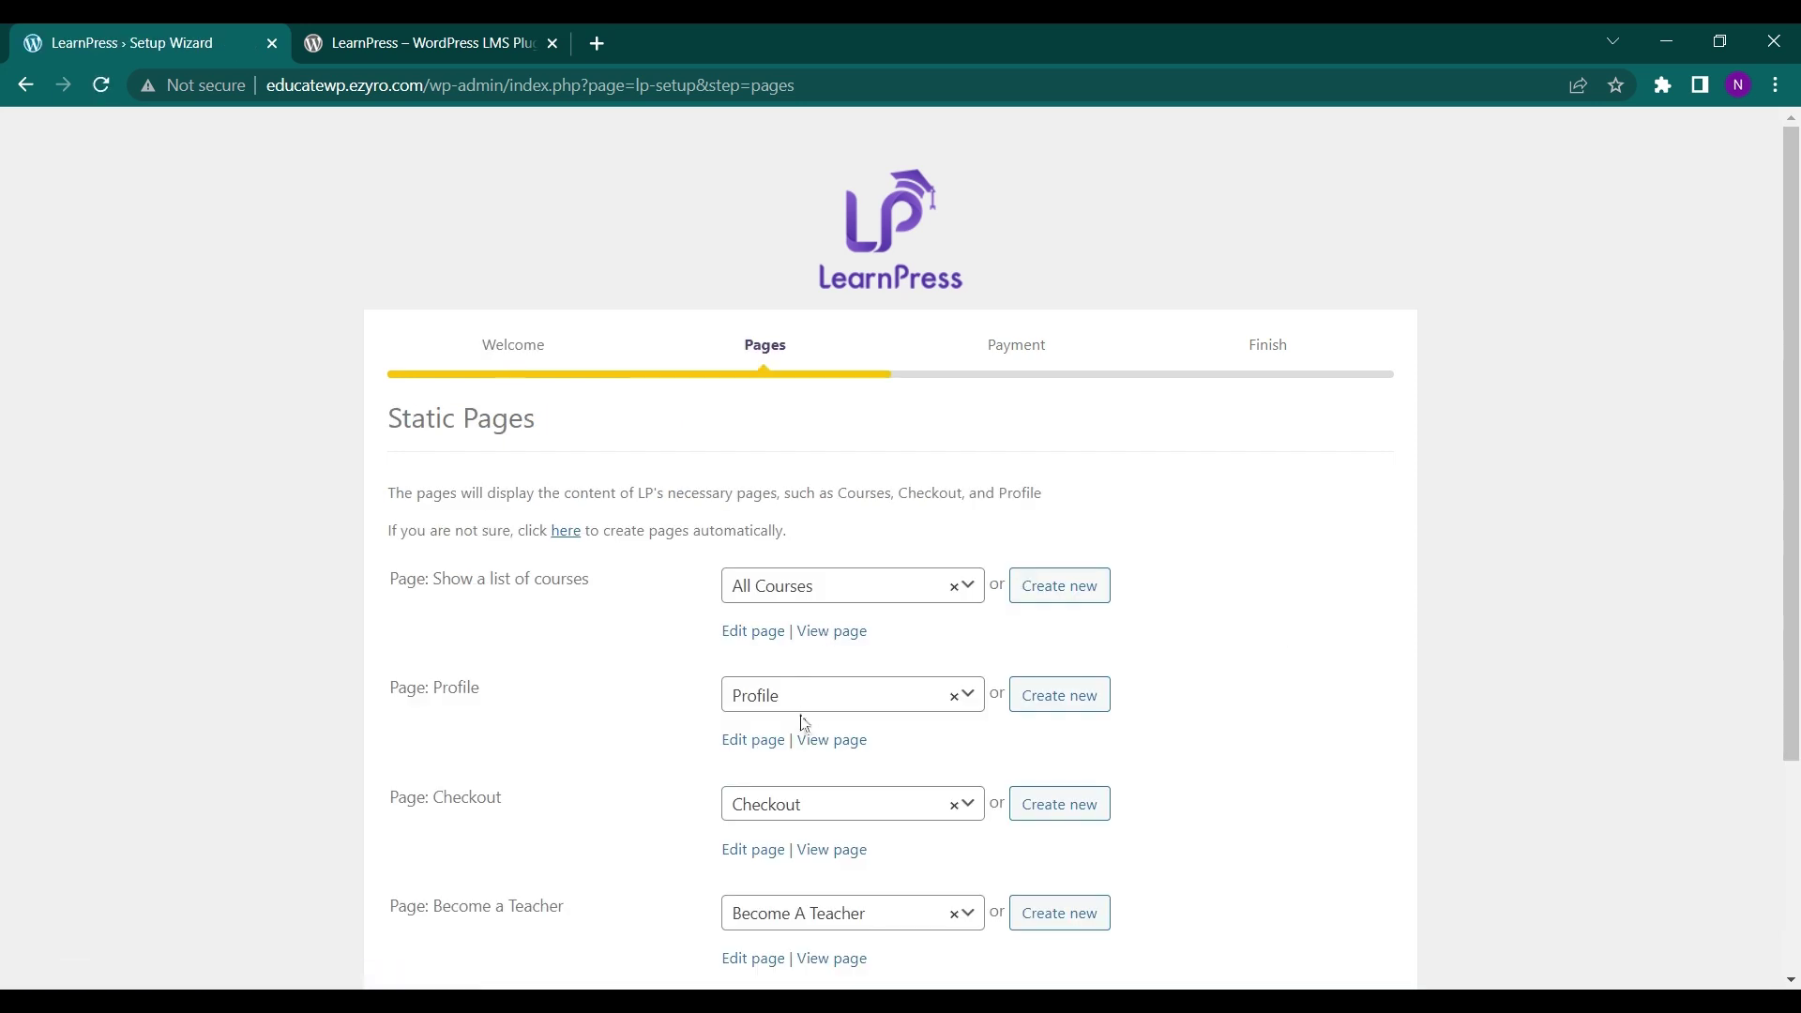
{"action": "scroll", "coordinate": [804, 722], "scroll_direction": "down", "scroll_amount": 3}
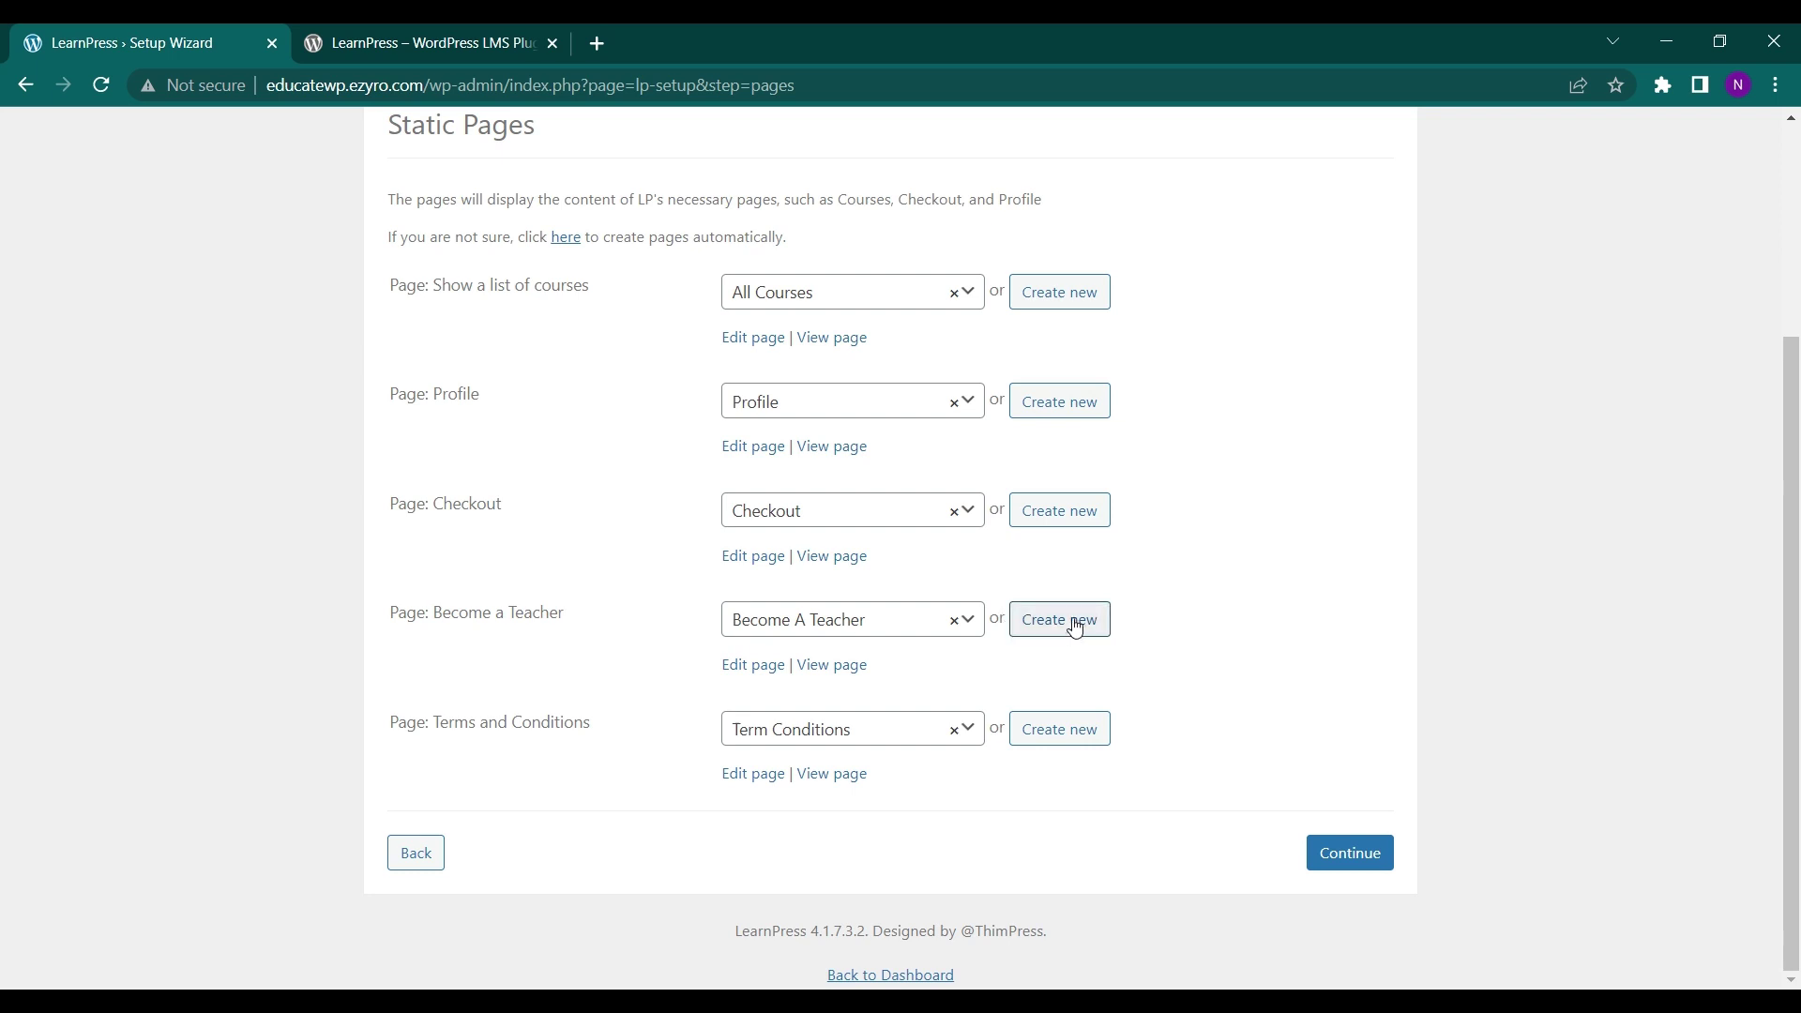
{"action": "left_click", "coordinate": [1346, 861]}
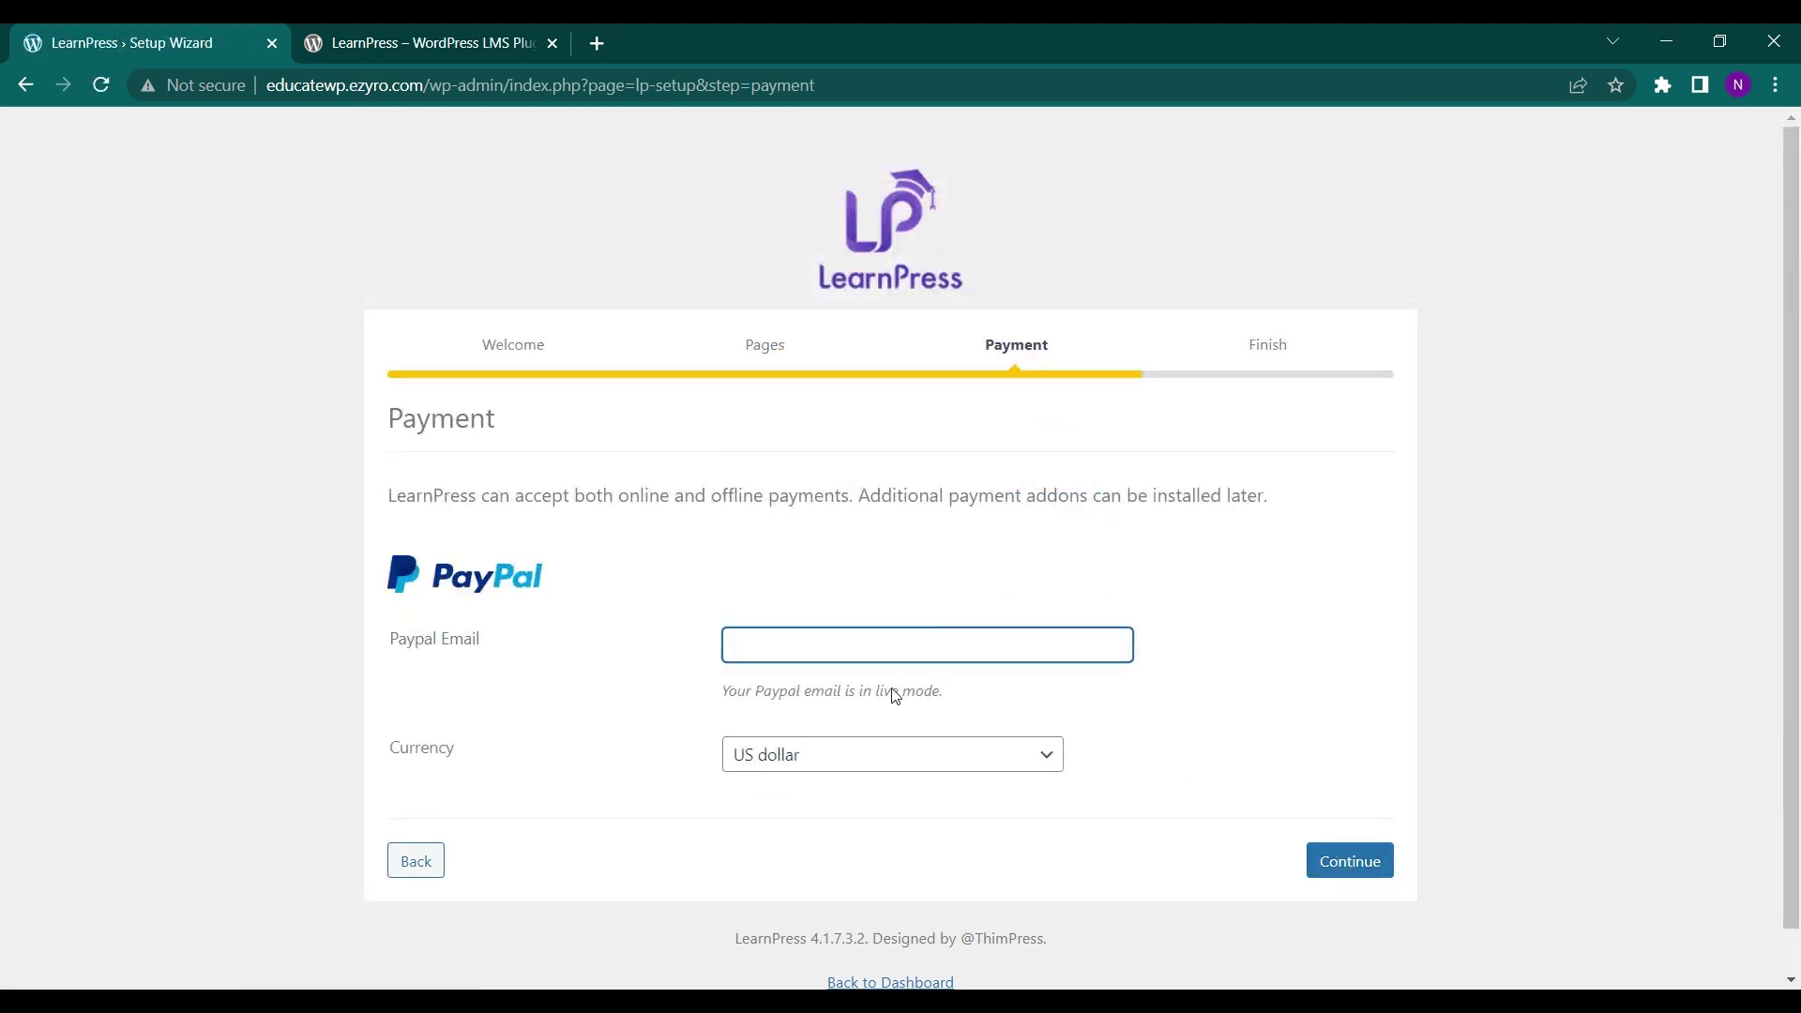
Look through the currencies available for LearnPress payments, leaving the list without picking another one.
{"action": "left_click", "coordinate": [912, 778]}
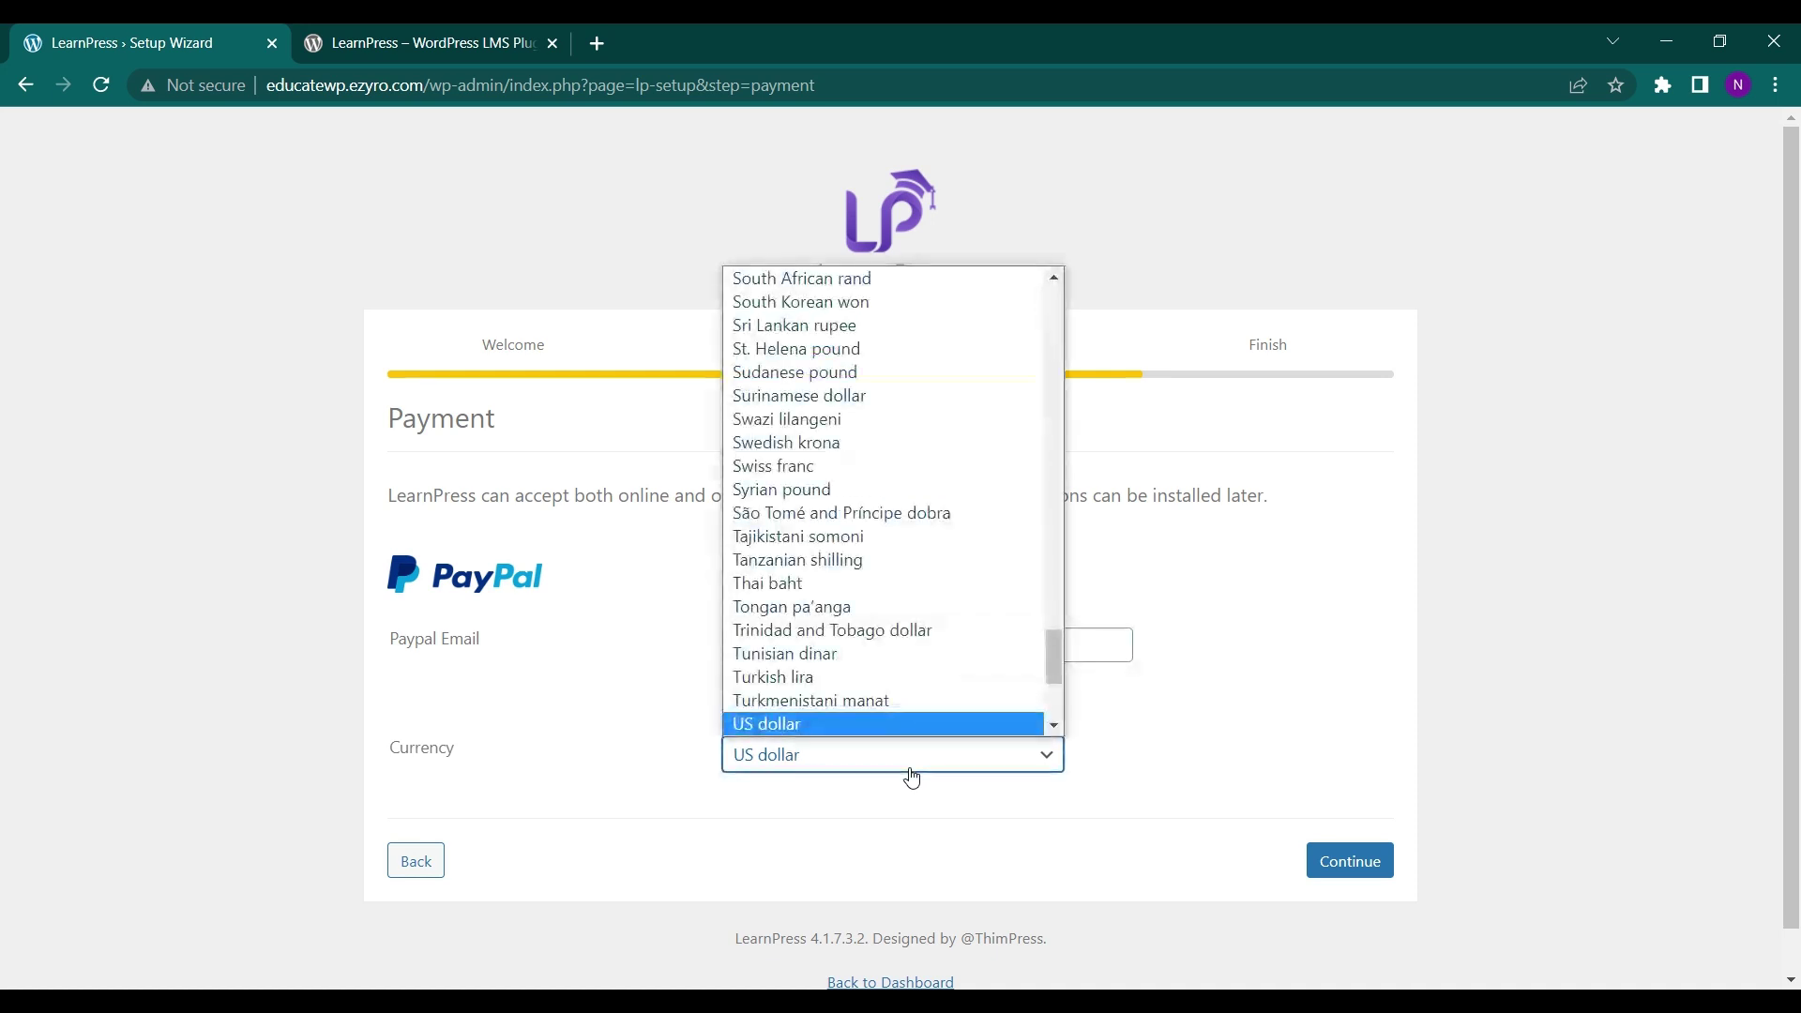
{"action": "scroll", "coordinate": [917, 635], "scroll_direction": "down", "scroll_amount": 3}
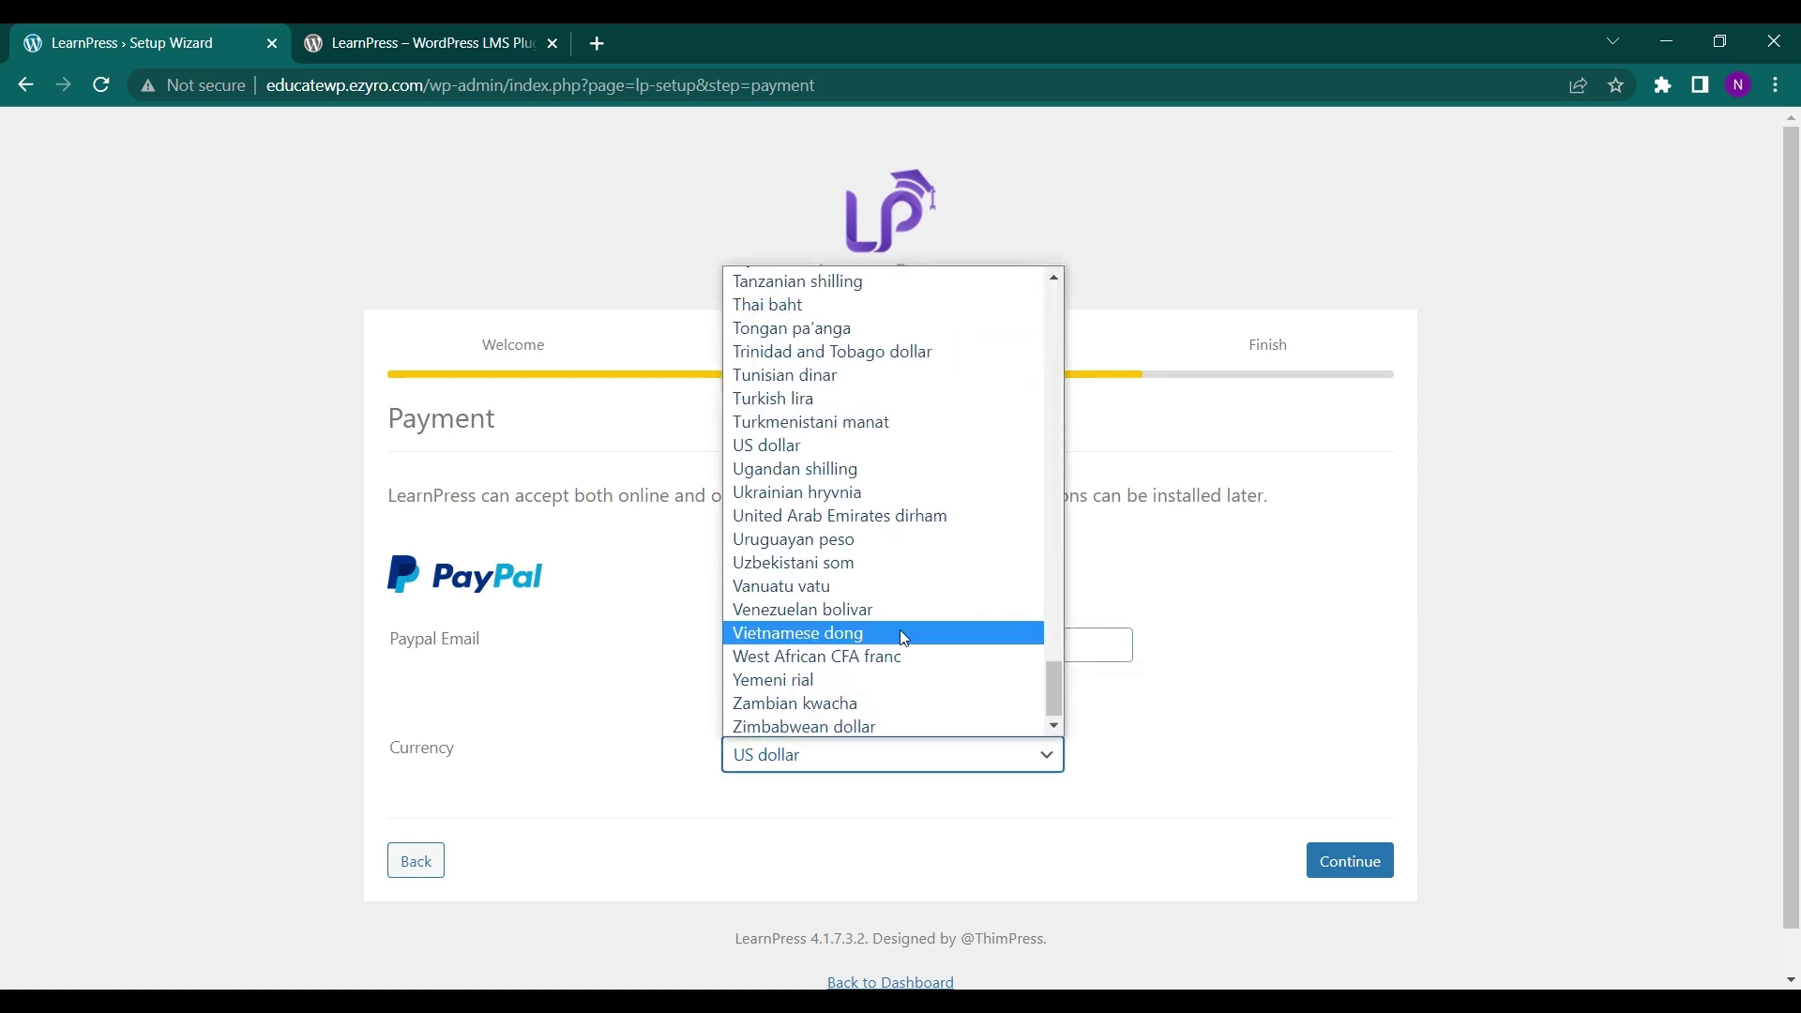
{"action": "scroll", "coordinate": [869, 544], "scroll_direction": "up", "scroll_amount": 7}
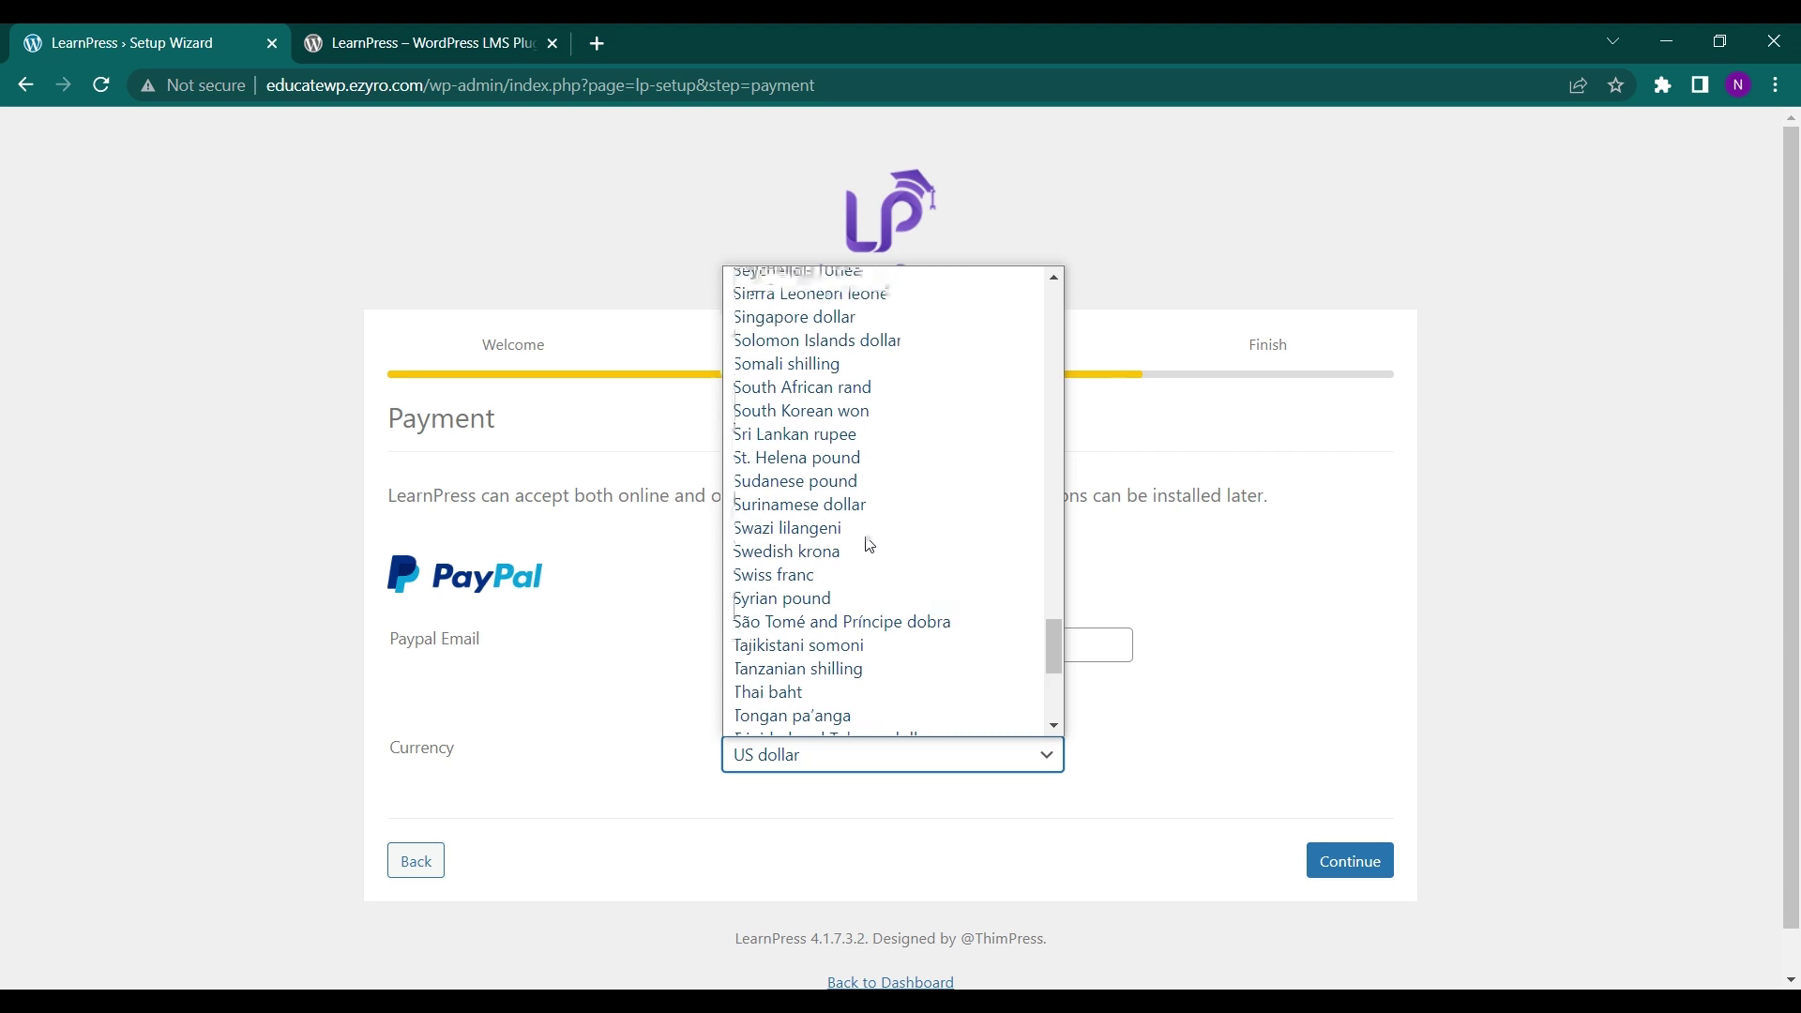
{"action": "scroll", "coordinate": [870, 544], "scroll_direction": "up", "scroll_amount": 4}
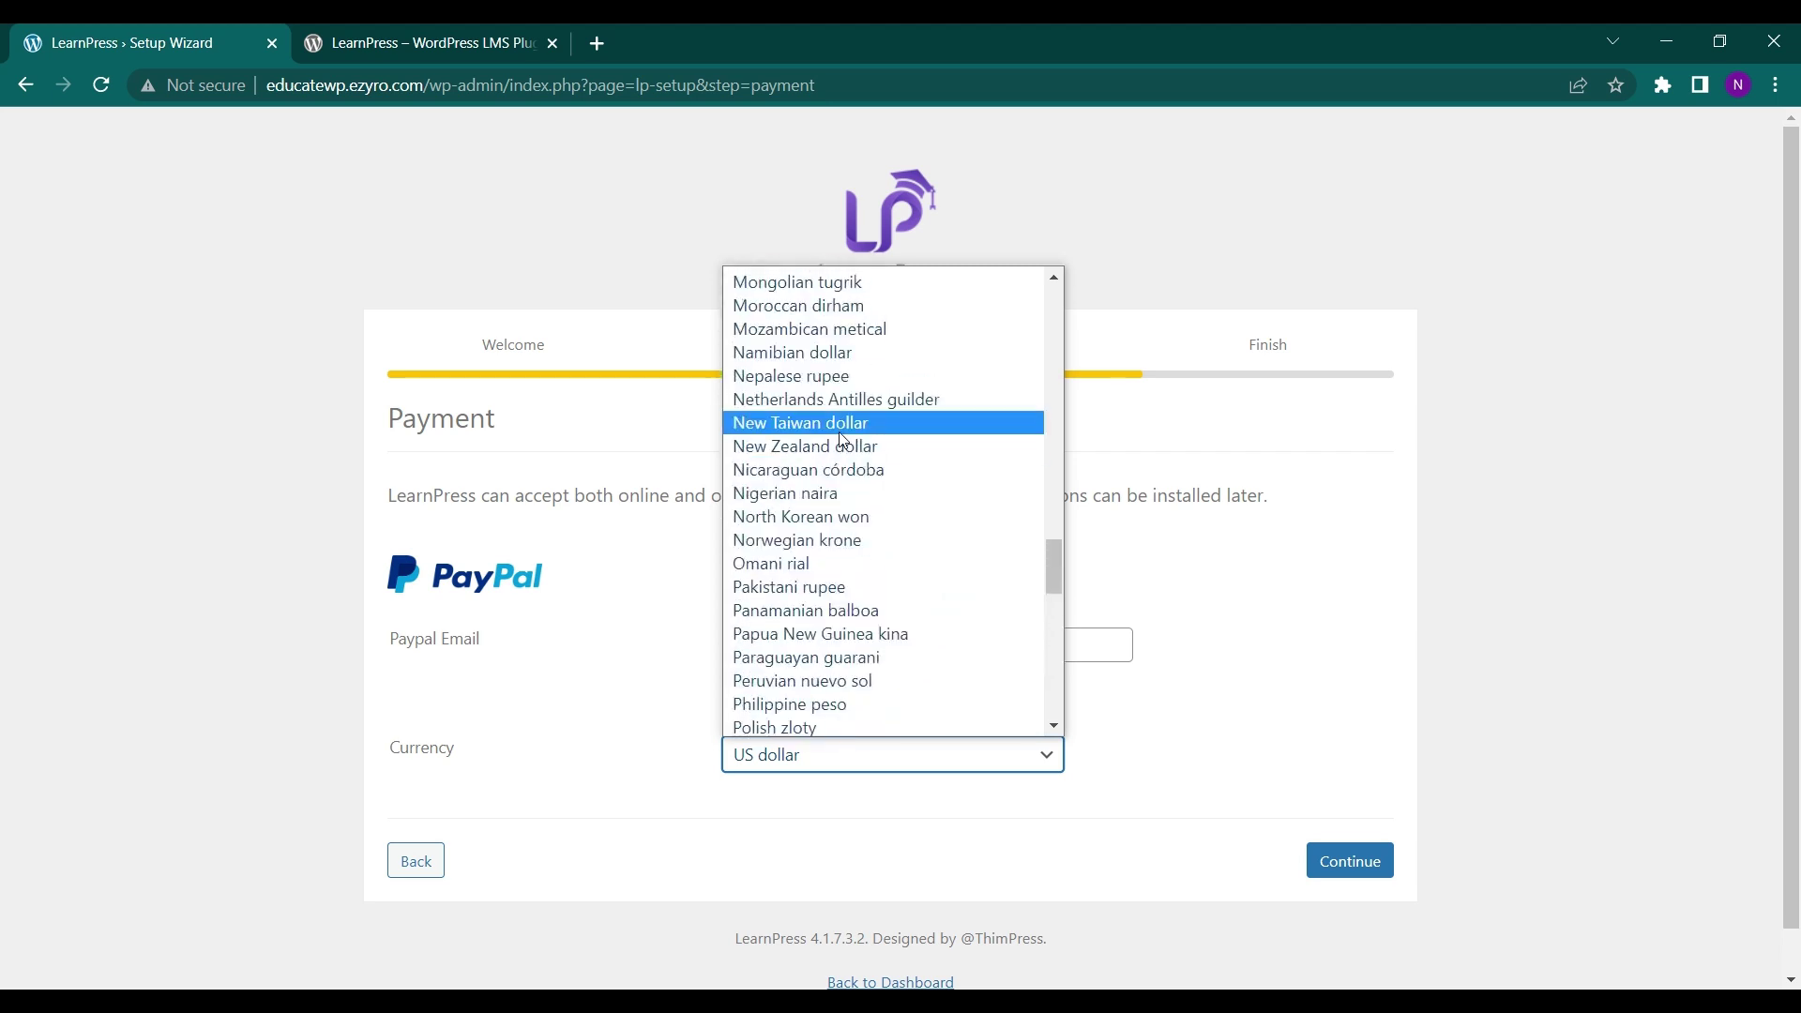
{"action": "scroll", "coordinate": [821, 570], "scroll_direction": "up", "scroll_amount": 5}
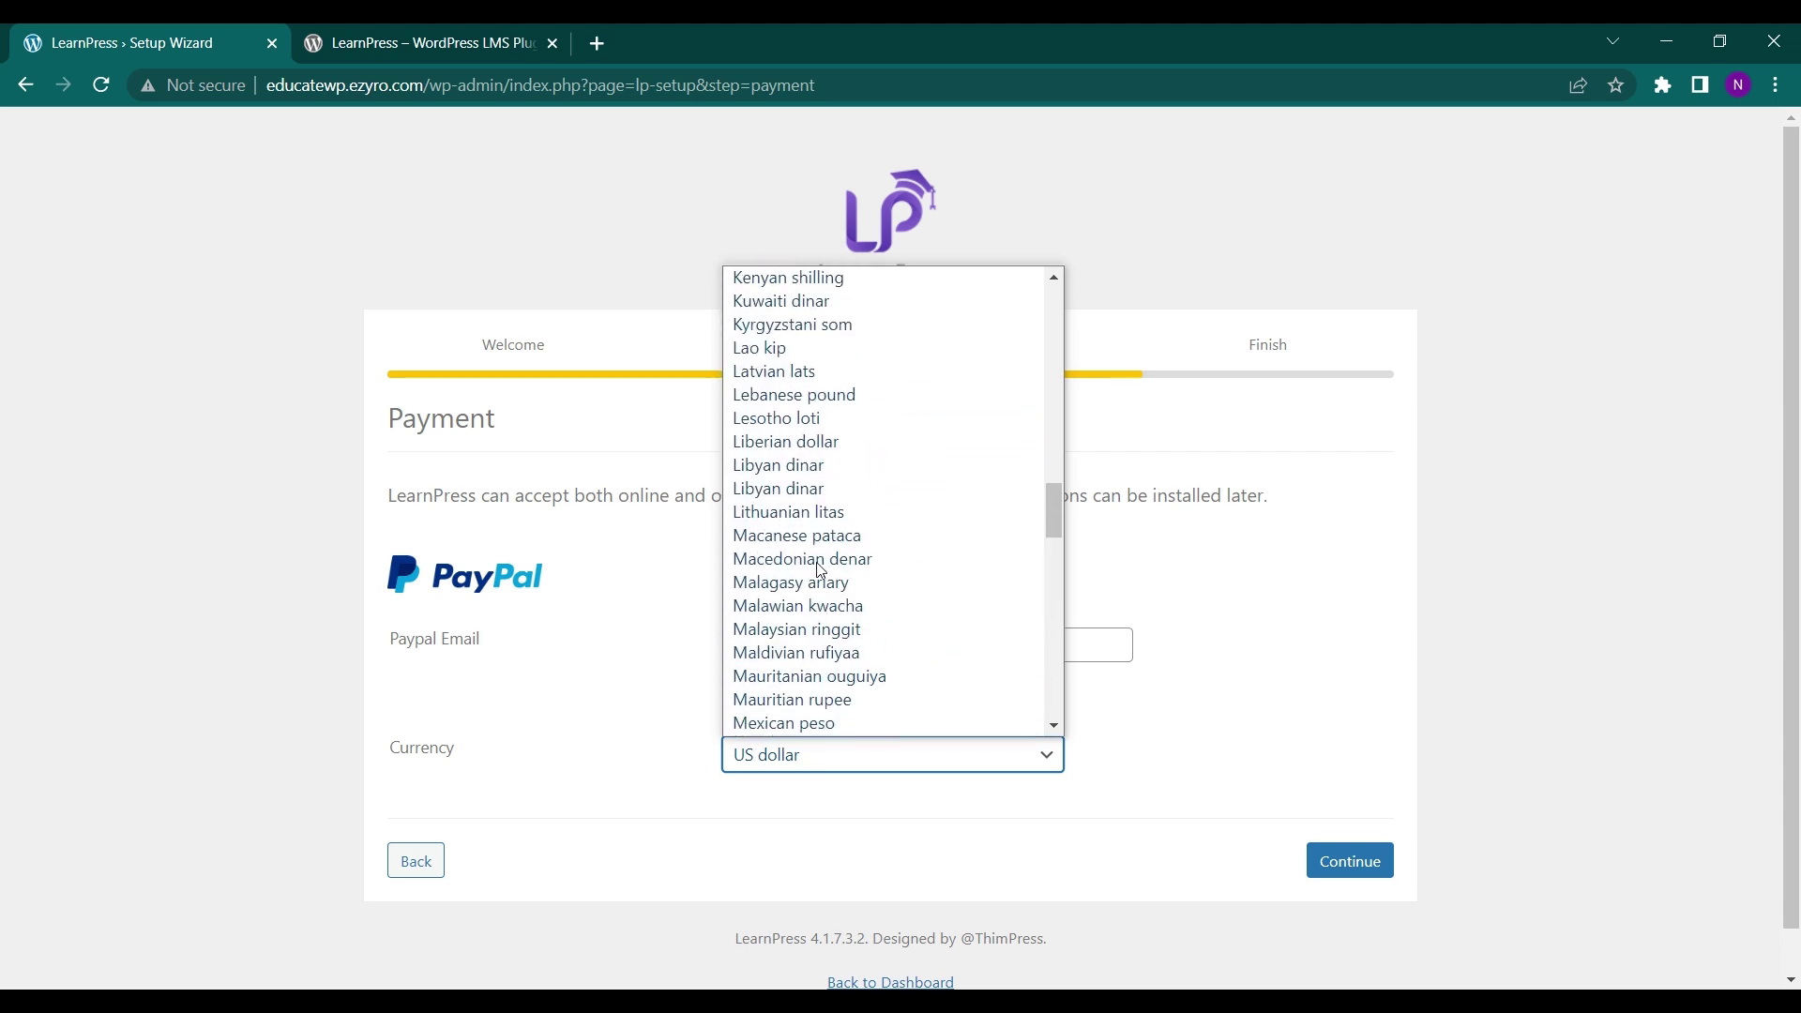
{"action": "scroll", "coordinate": [821, 570], "scroll_direction": "down", "scroll_amount": 7}
{"action": "scroll", "coordinate": [819, 569], "scroll_direction": "down", "scroll_amount": 2}
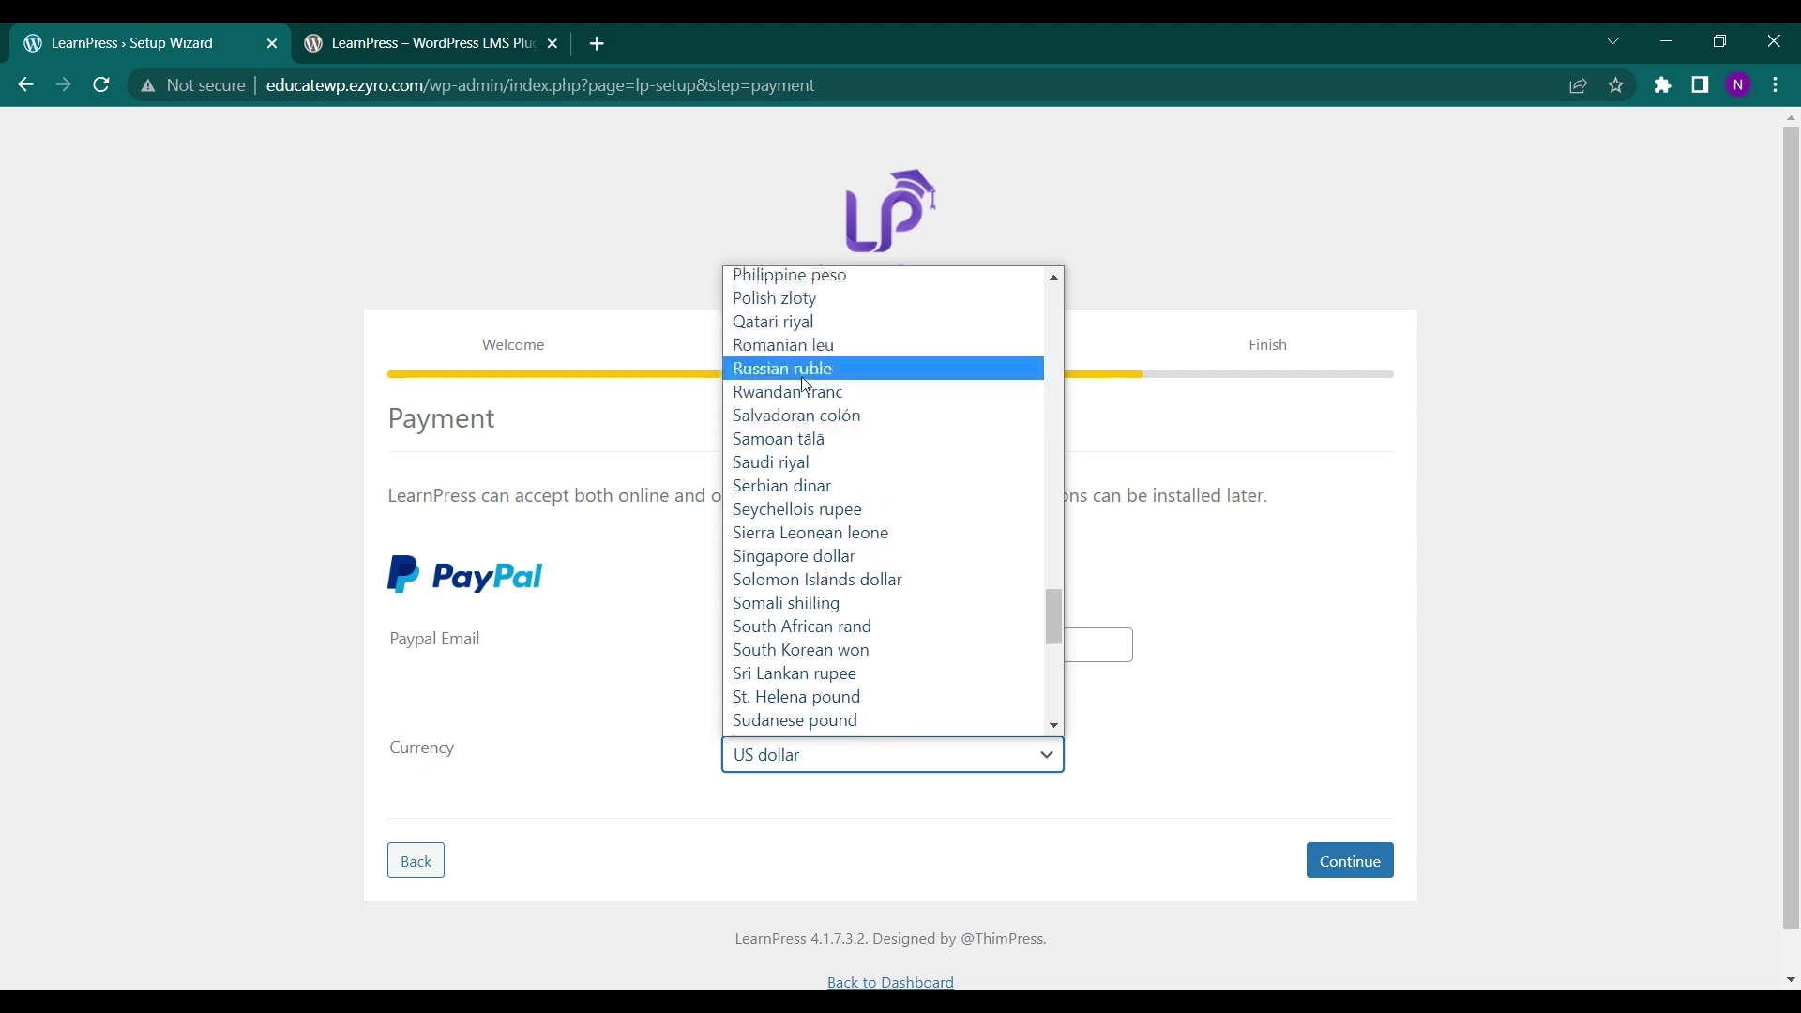
{"action": "left_click", "coordinate": [619, 729]}
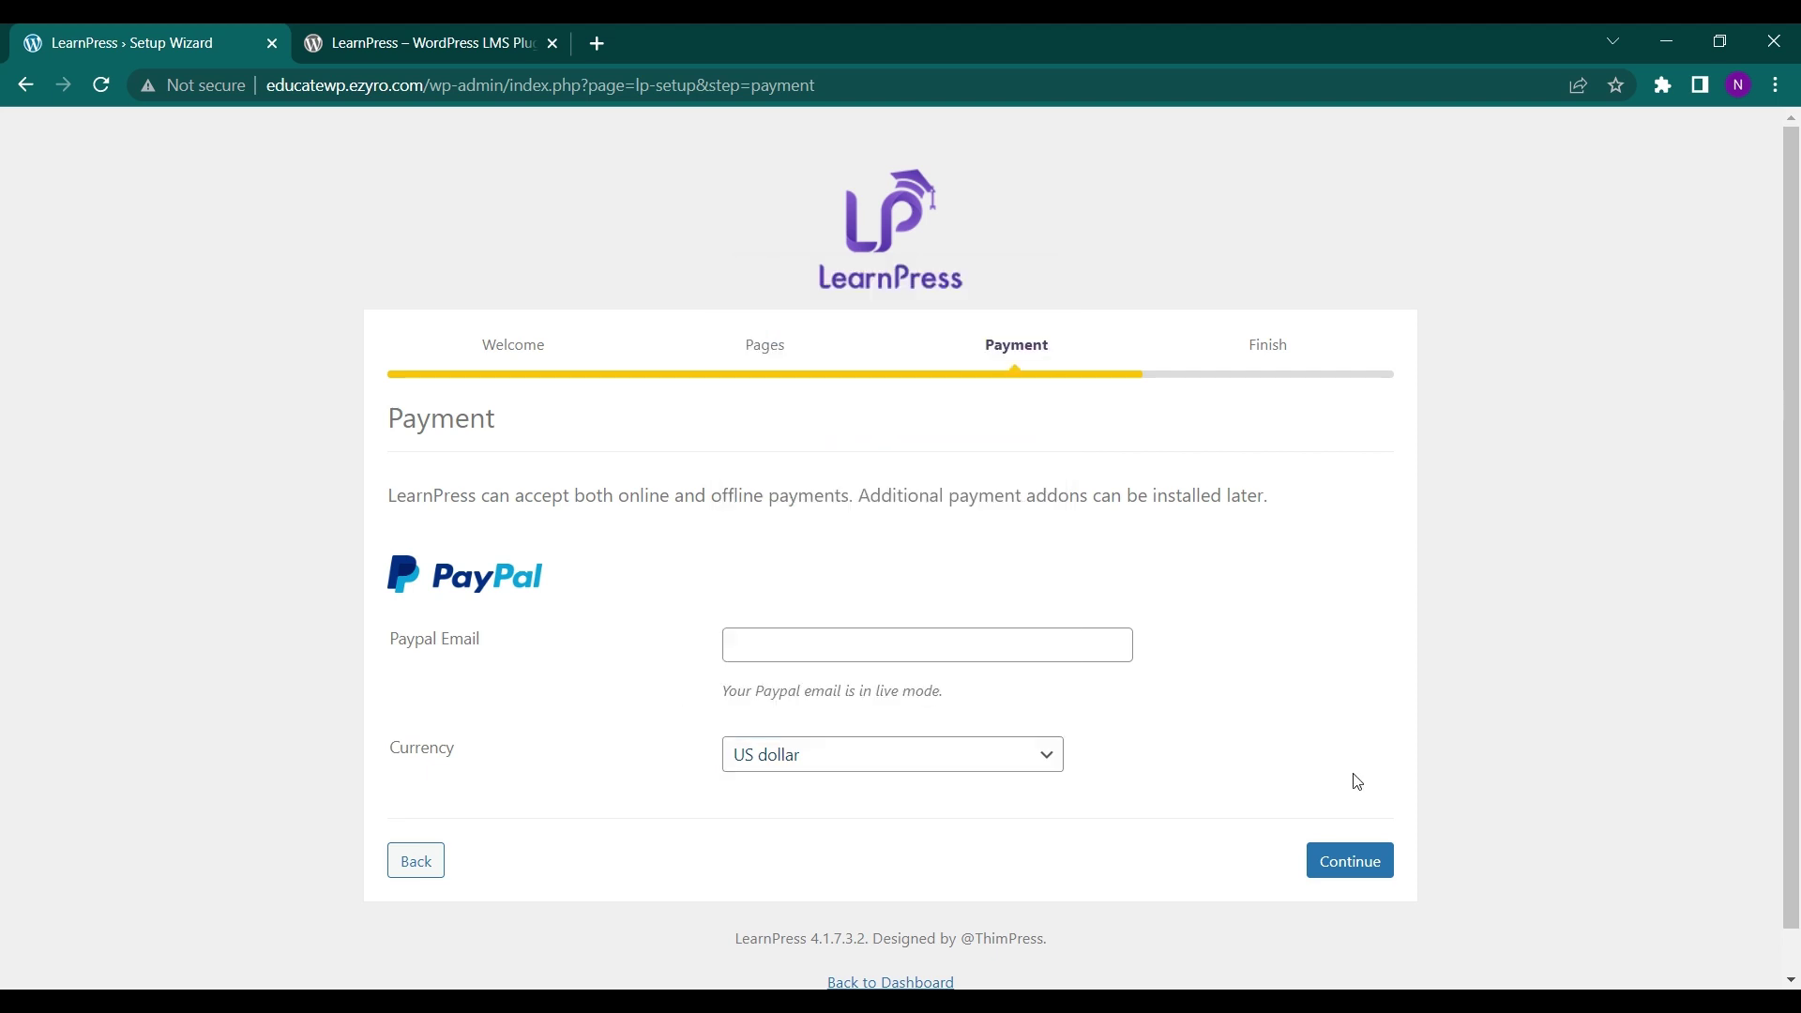
Accept the payment settings with US dollar as currency and open the option to install a demo course.
{"action": "left_click", "coordinate": [1346, 864]}
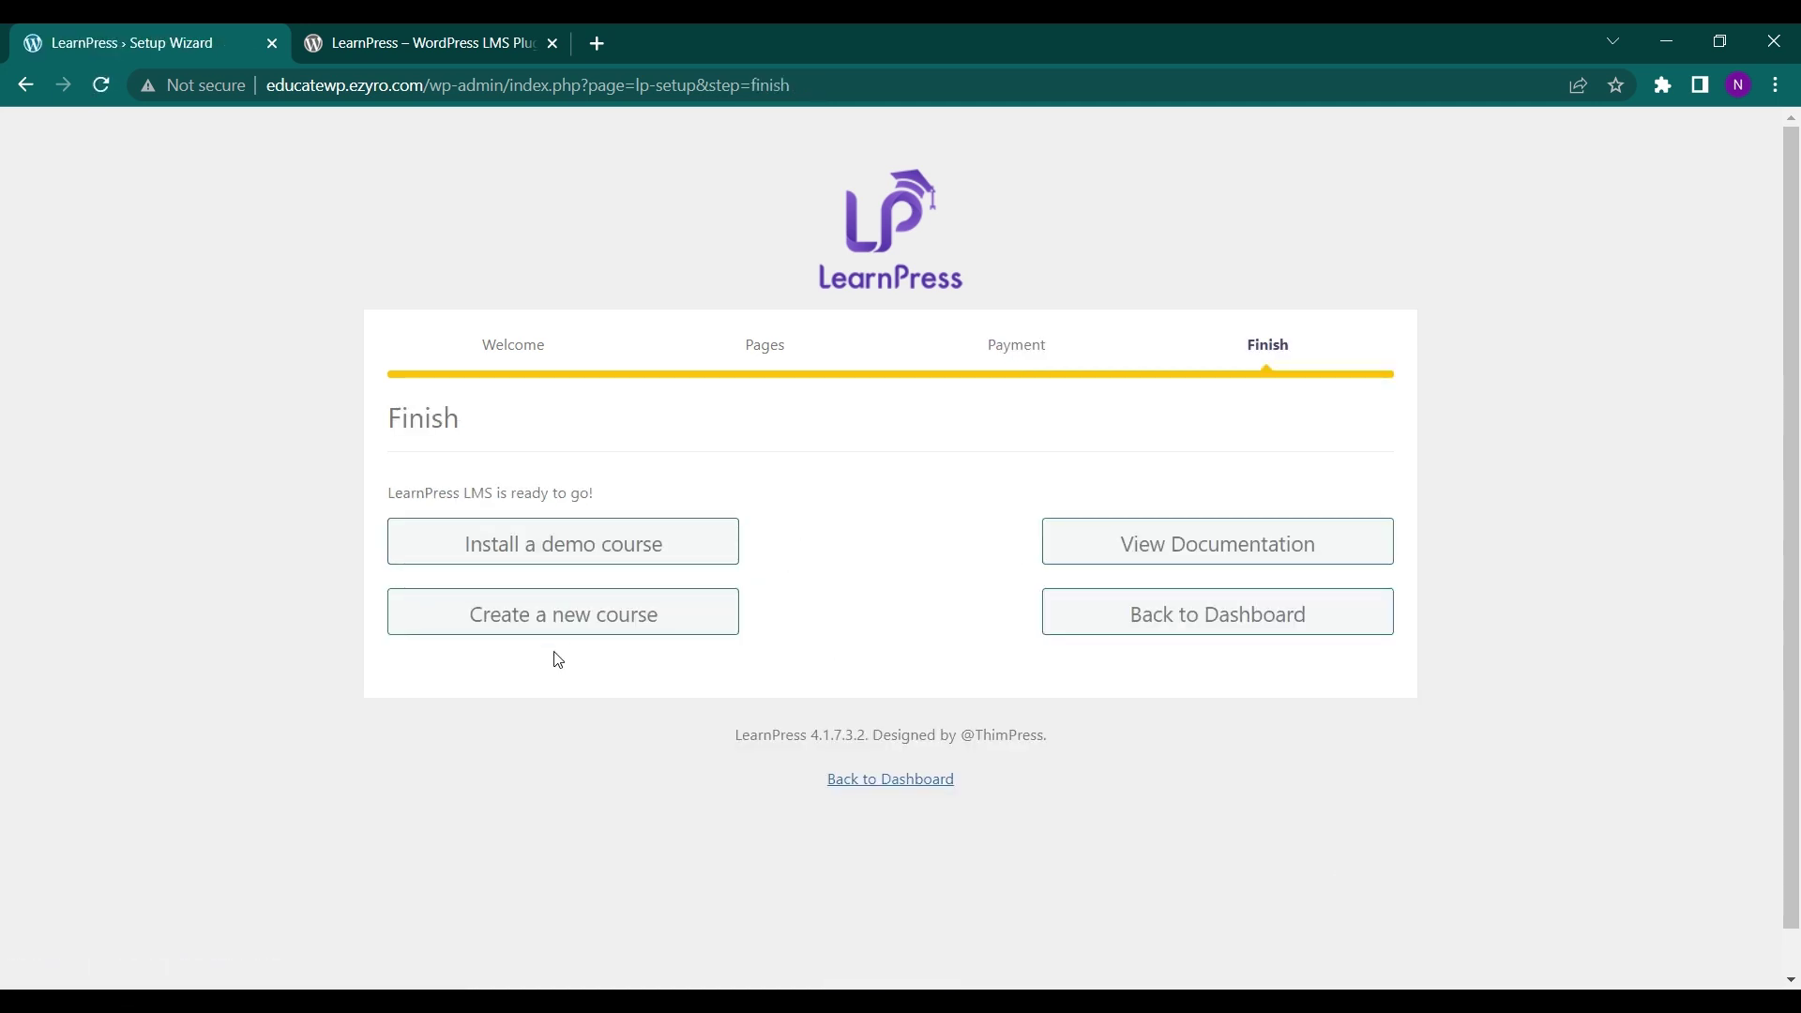
{"action": "left_click", "coordinate": [605, 557]}
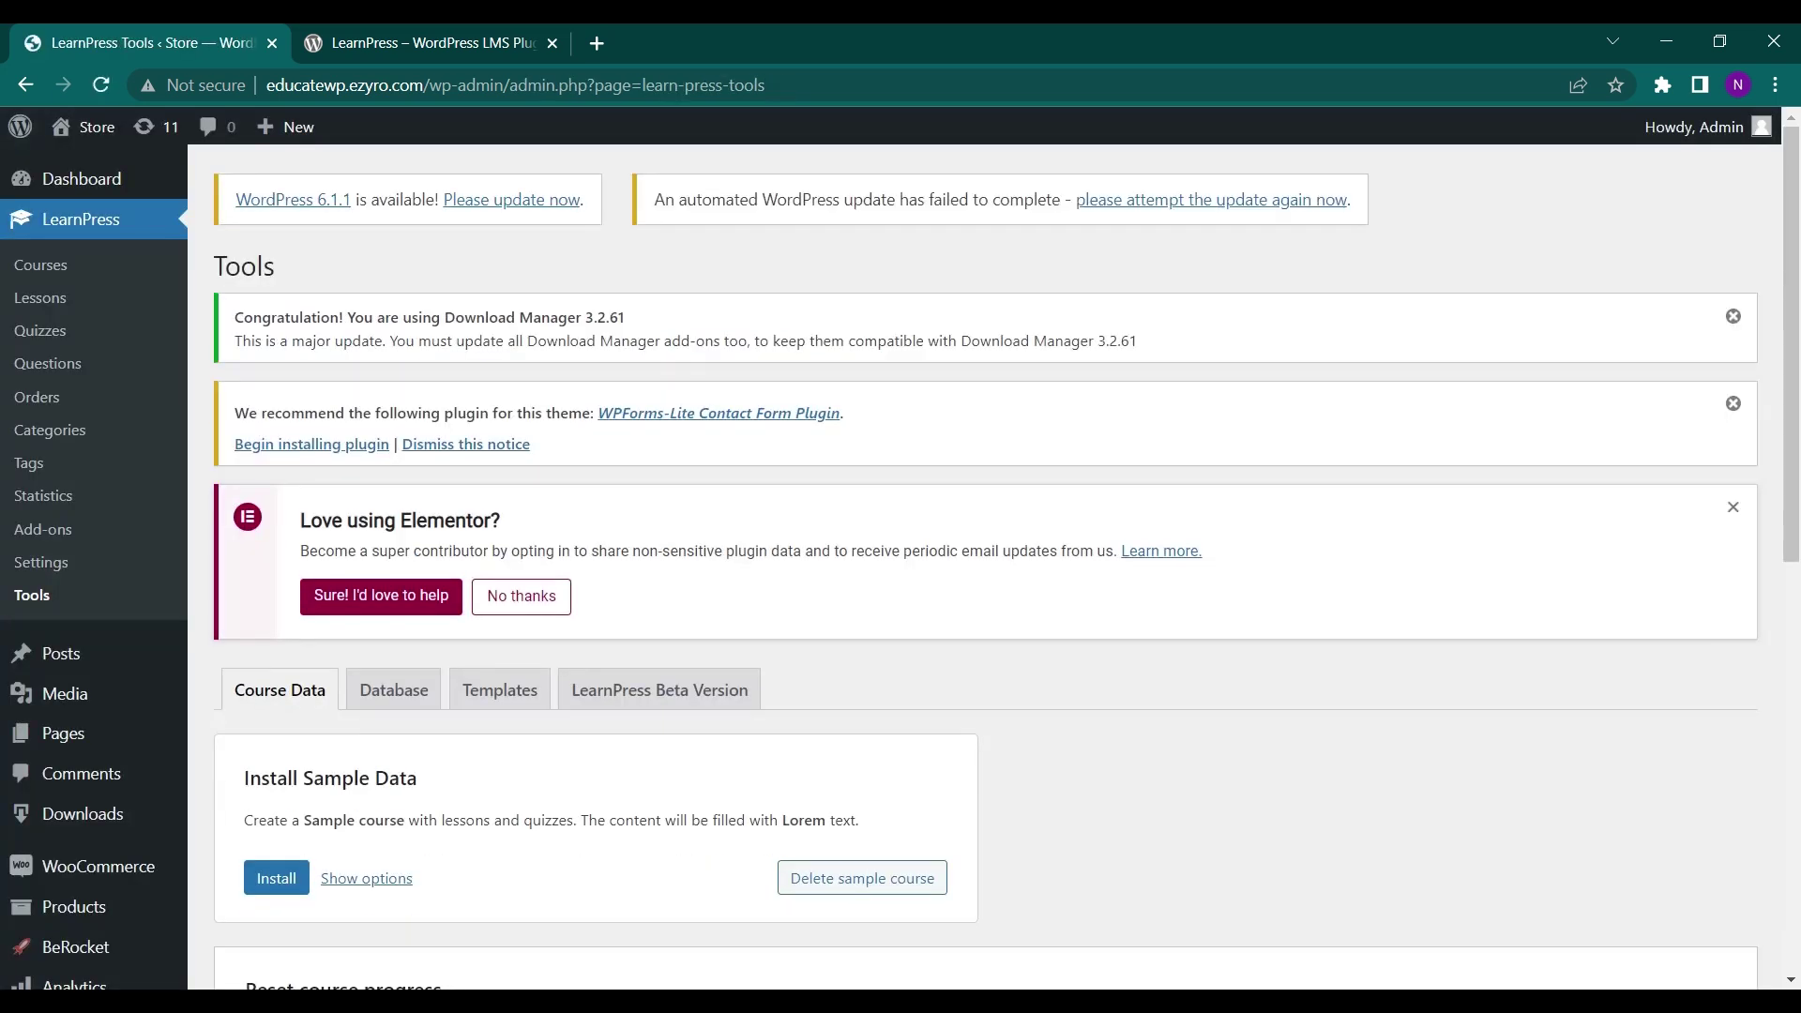
{"action": "scroll", "coordinate": [795, 747], "scroll_direction": "down", "scroll_amount": 3}
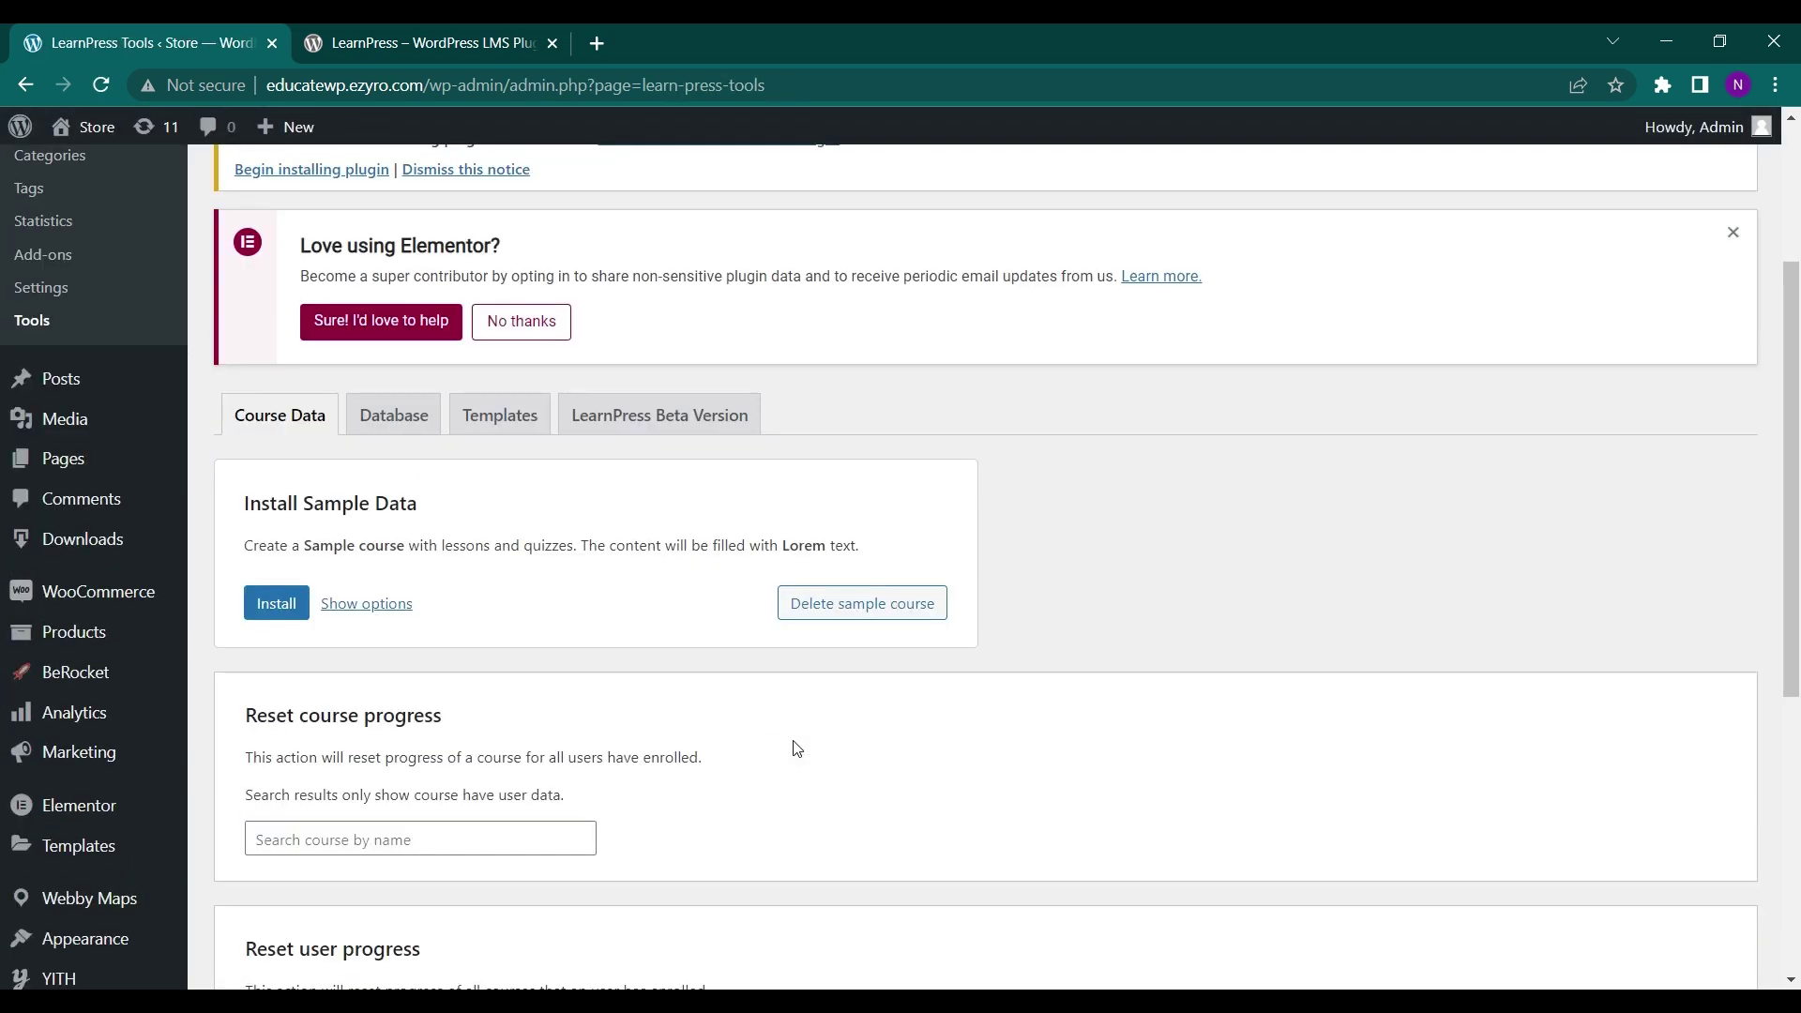
Install the LearnPress sample course data and confirm the installation.
{"action": "left_click", "coordinate": [276, 603]}
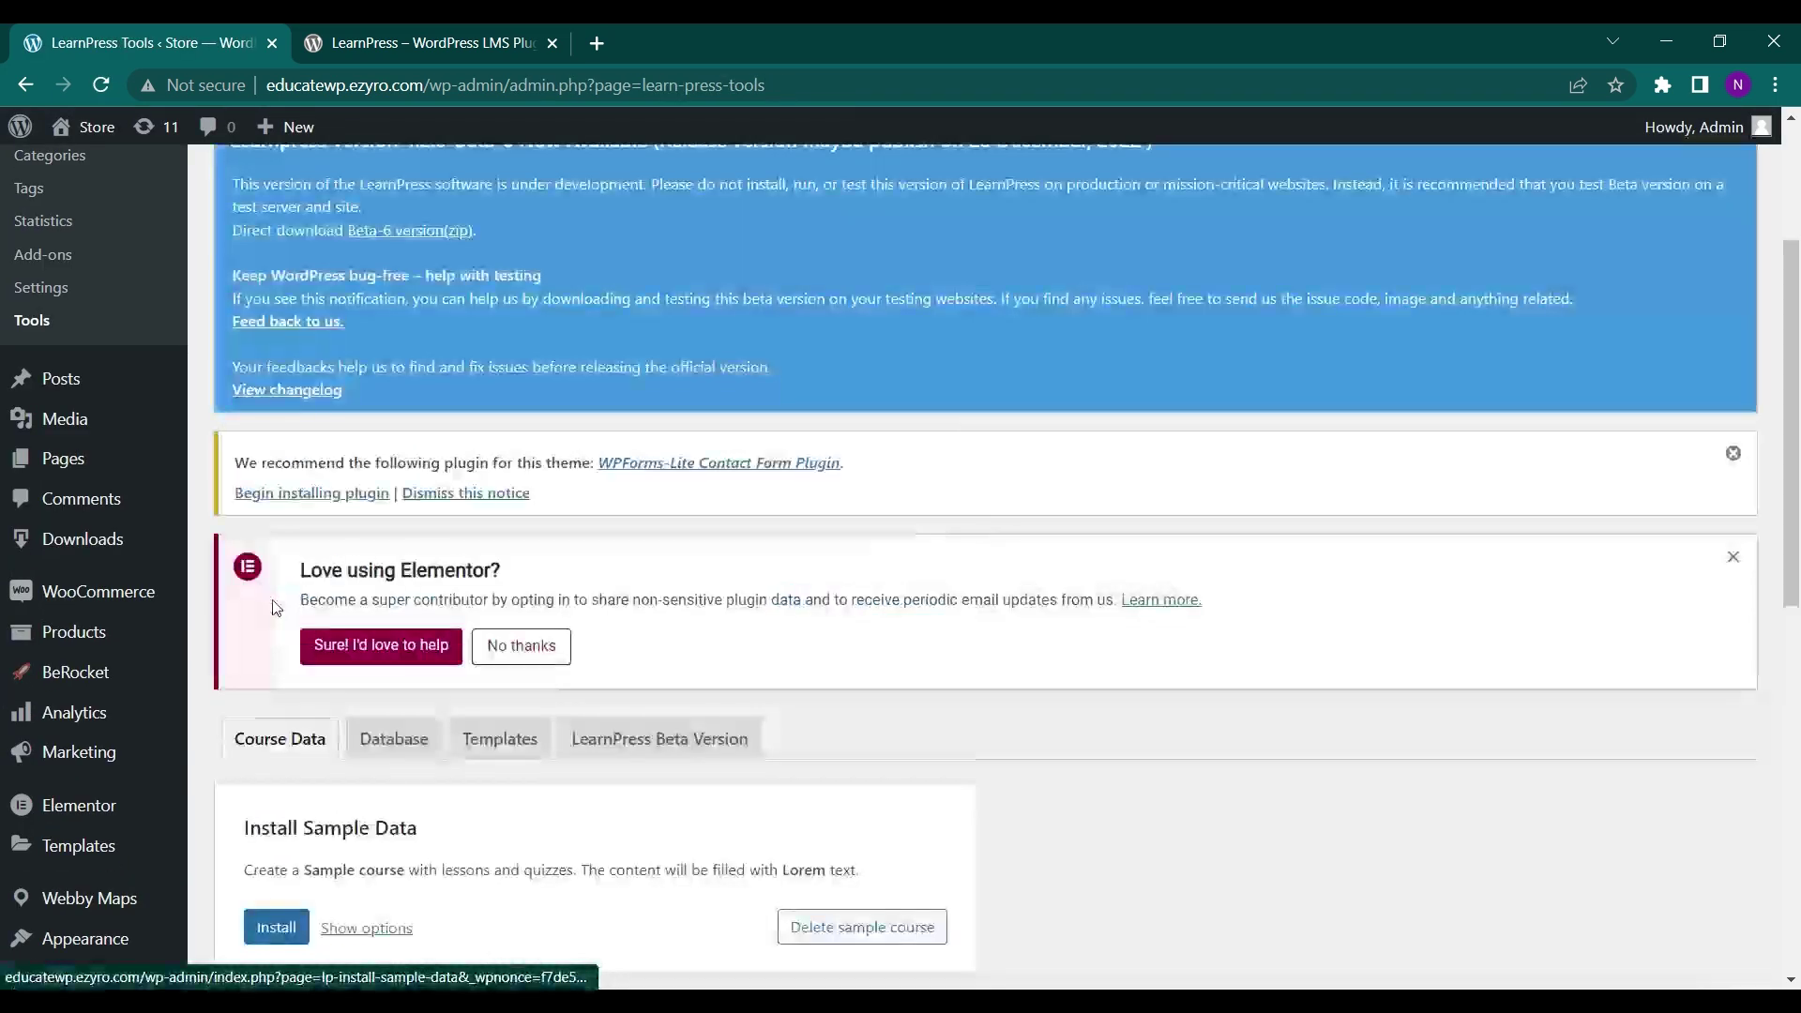
{"action": "scroll", "coordinate": [277, 608], "scroll_direction": "down", "scroll_amount": 3}
{"action": "left_click", "coordinate": [269, 682]}
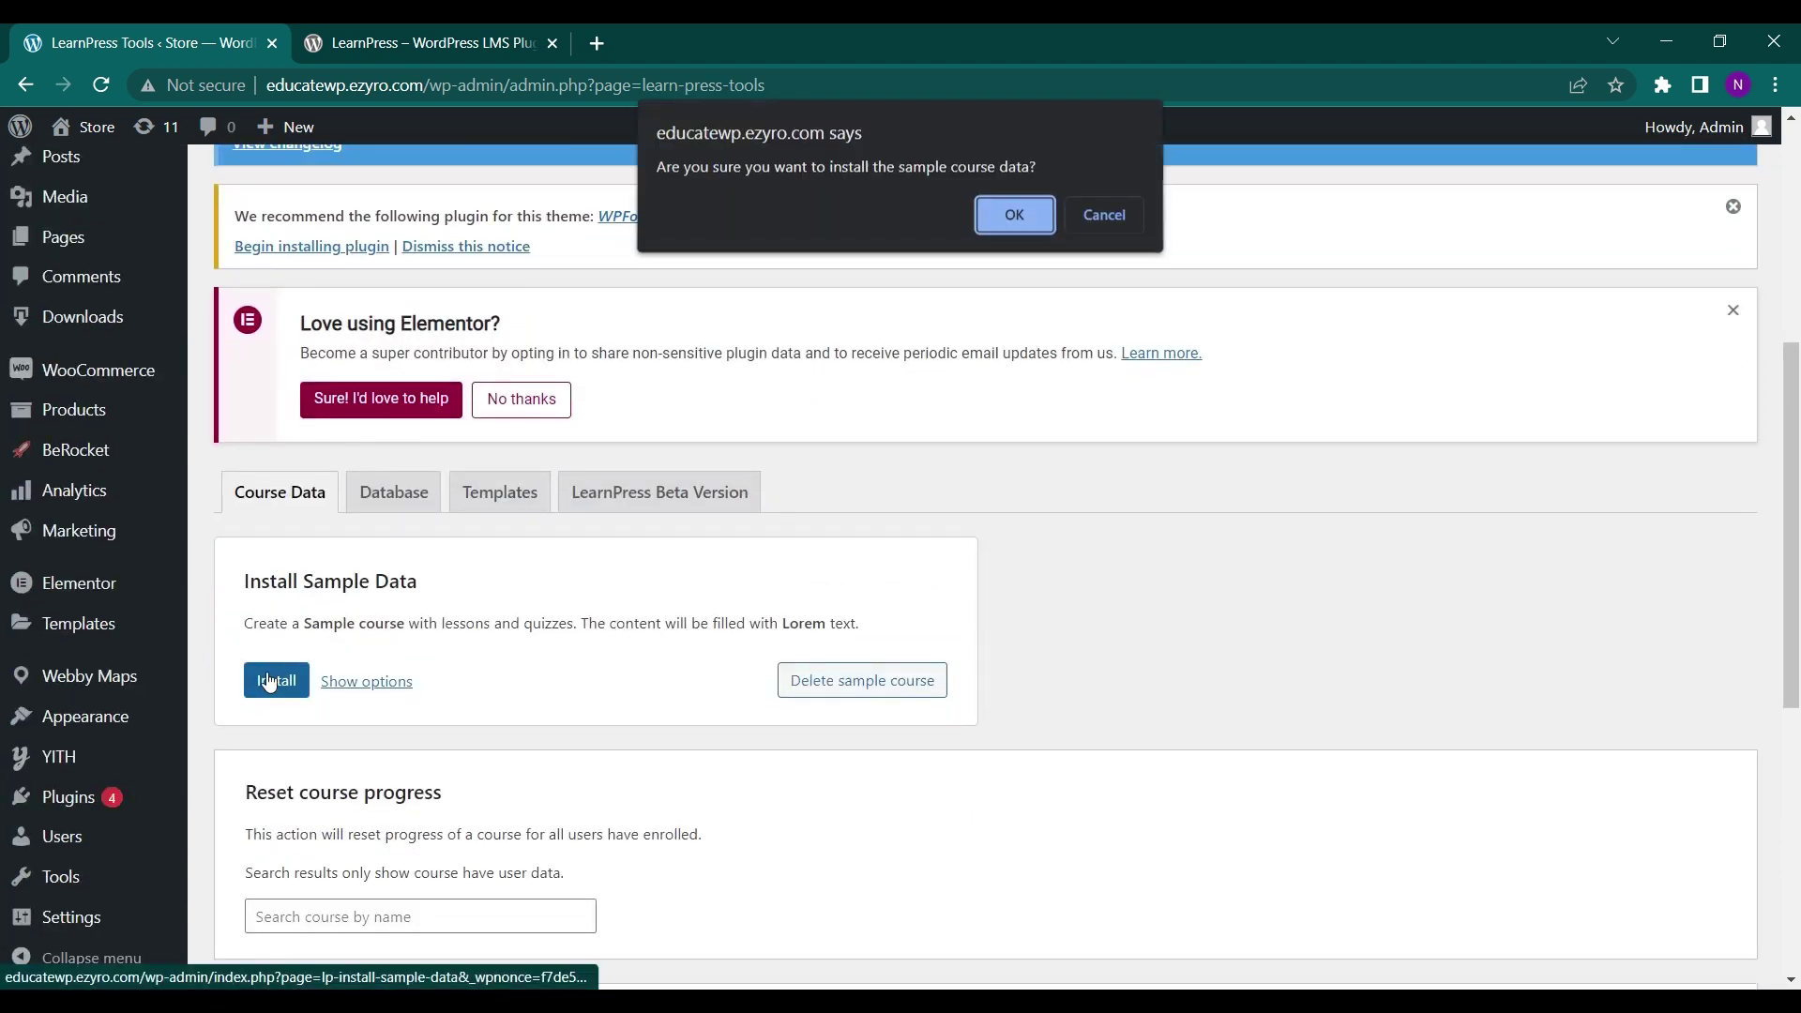
{"action": "left_click", "coordinate": [1032, 221]}
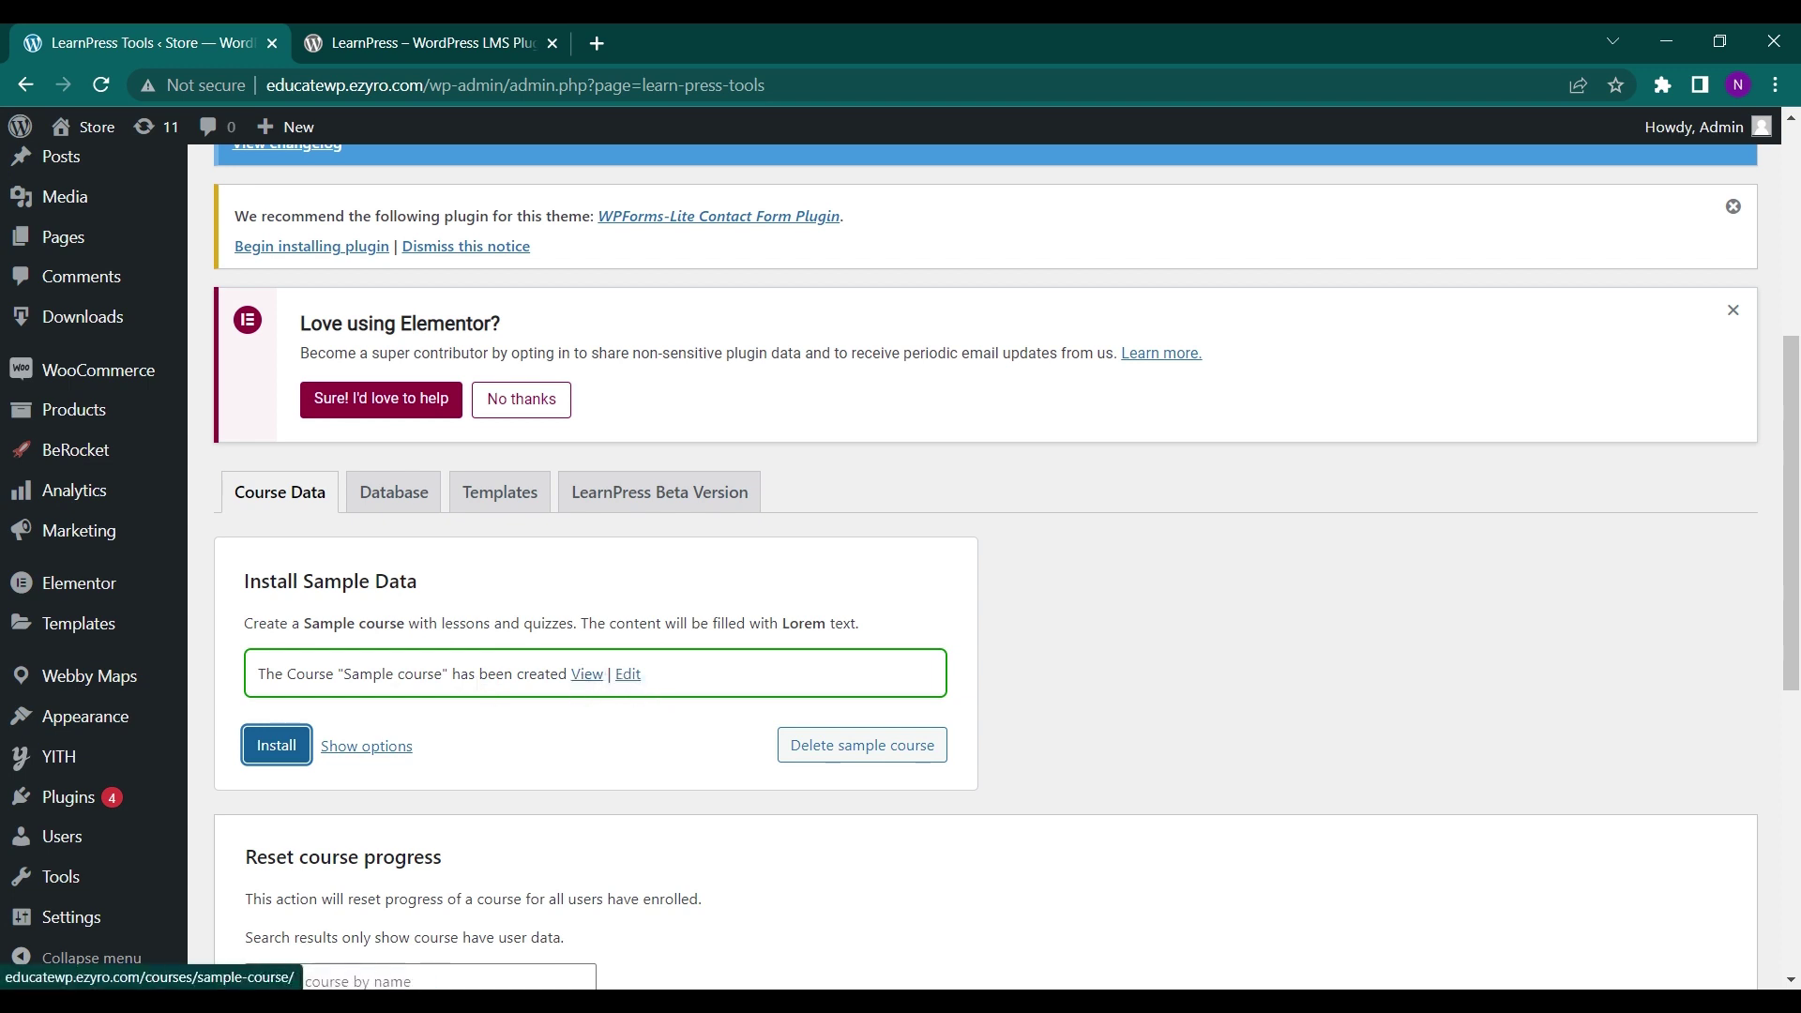
Open the LearnPress course list and examine the content, students and price details of the Sample course.
{"action": "scroll", "coordinate": [266, 506], "scroll_direction": "up", "scroll_amount": 5}
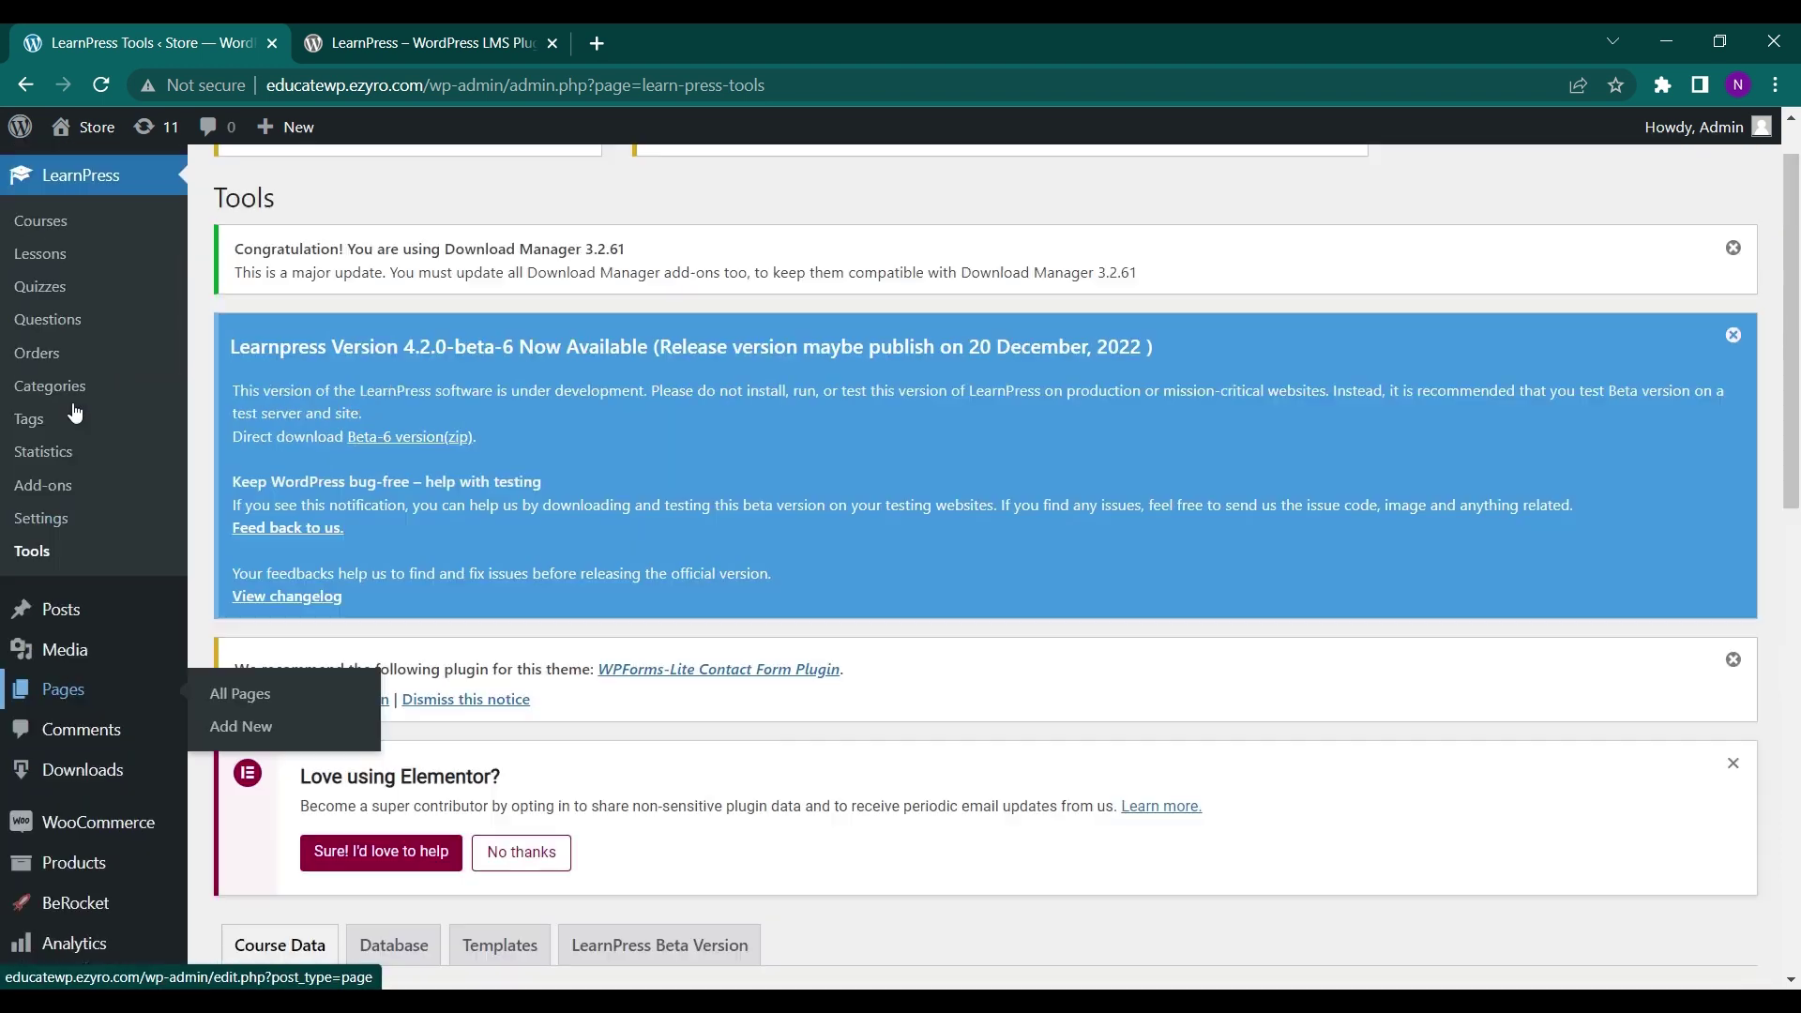
{"action": "scroll", "coordinate": [75, 412], "scroll_direction": "up", "scroll_amount": 1}
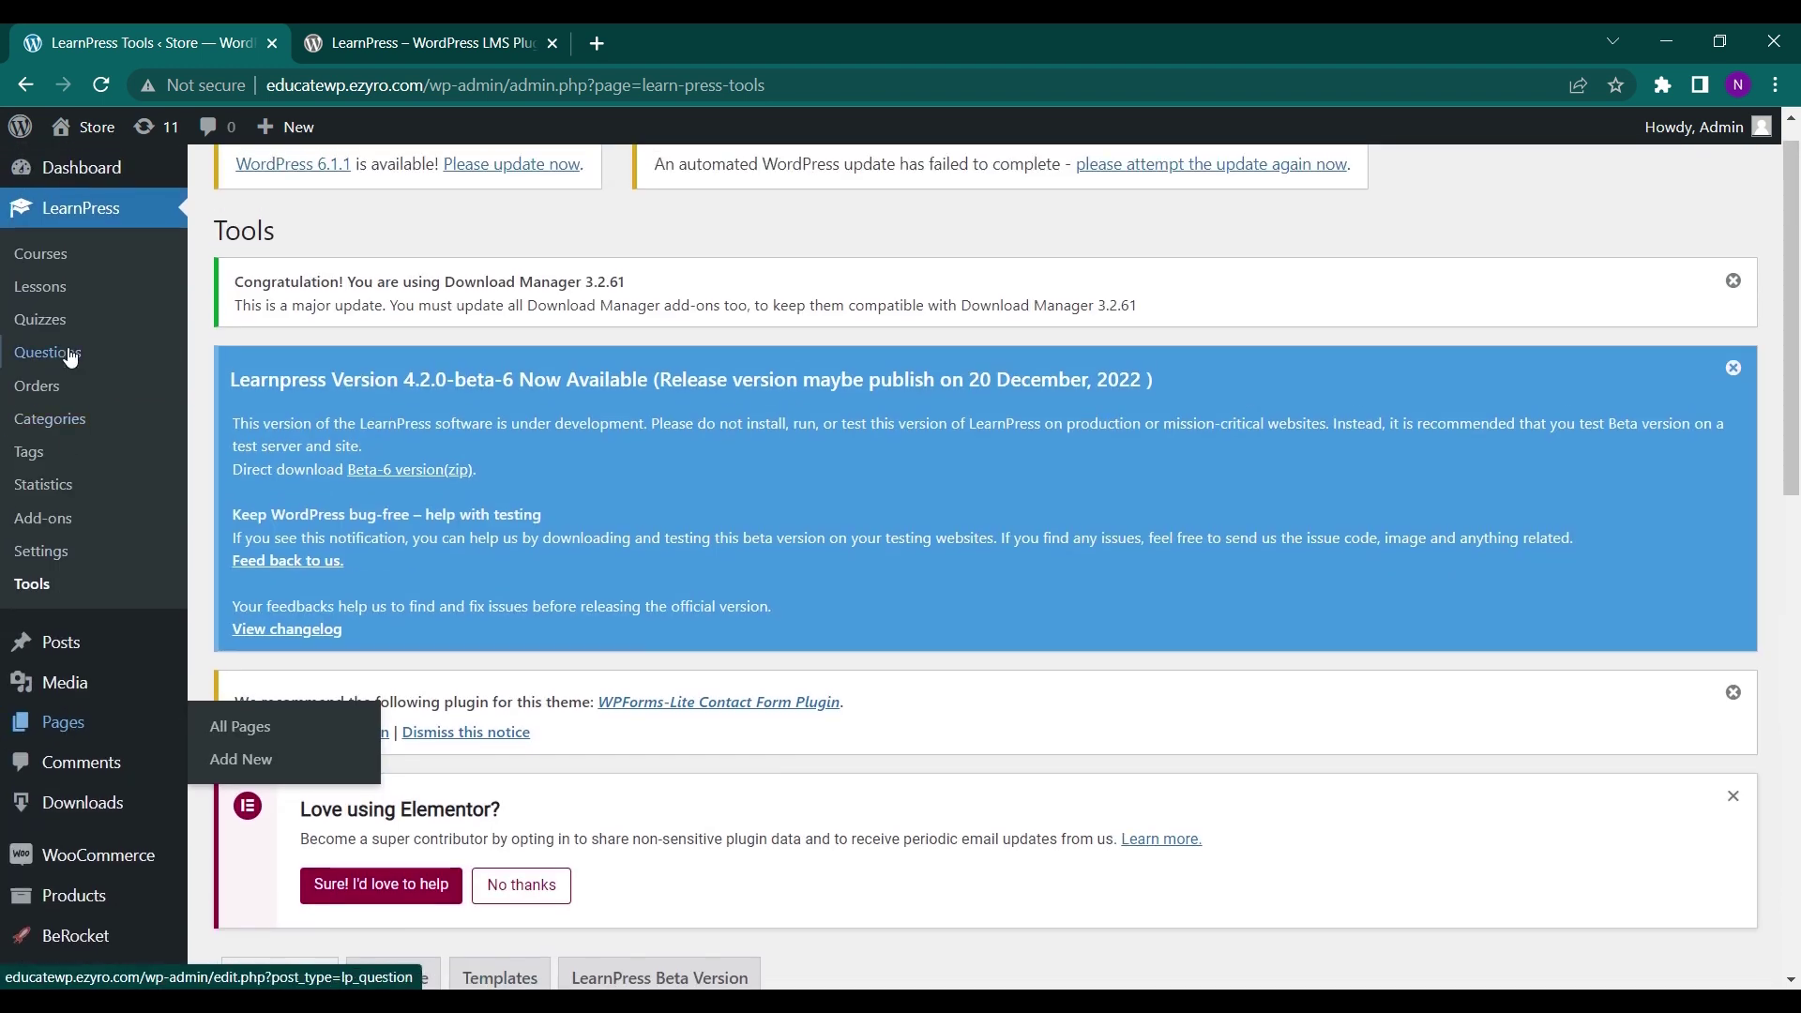
{"action": "left_click", "coordinate": [63, 261]}
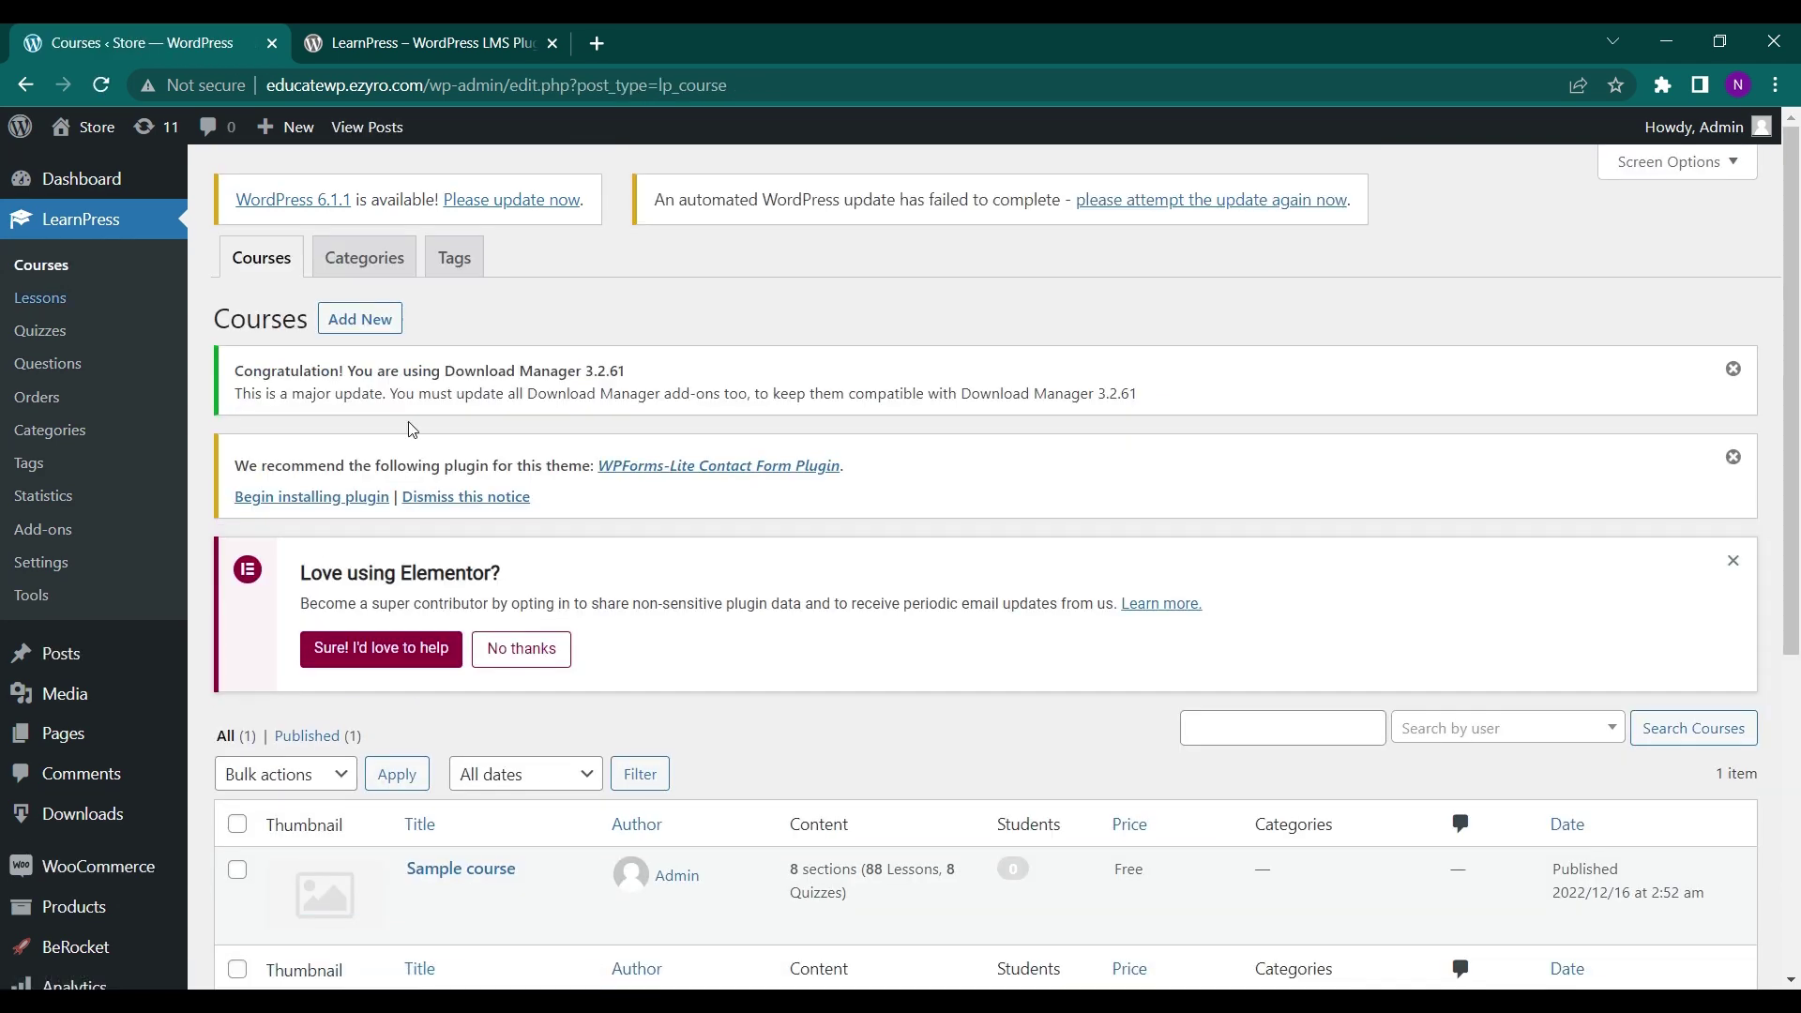
{"action": "scroll", "coordinate": [530, 539], "scroll_direction": "down", "scroll_amount": 2}
{"action": "scroll", "coordinate": [530, 539], "scroll_direction": "down", "scroll_amount": 2}
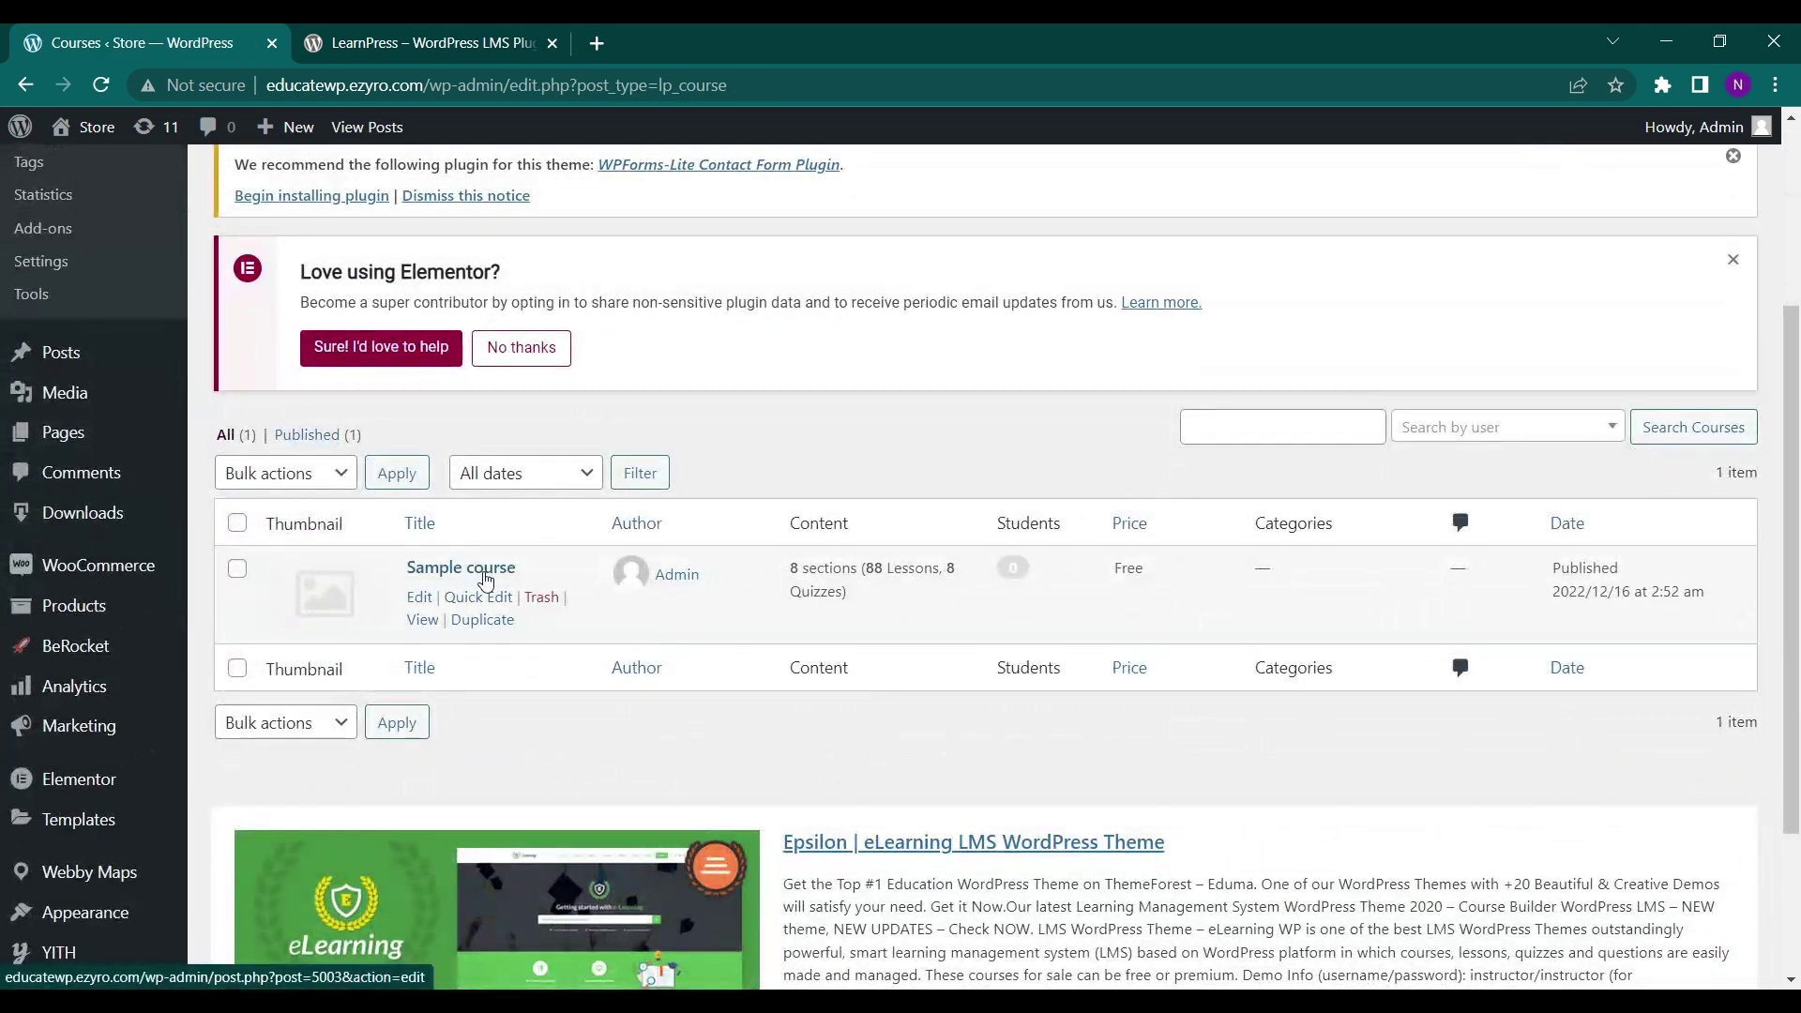
{"action": "scroll", "coordinate": [768, 762], "scroll_direction": "down", "scroll_amount": 3}
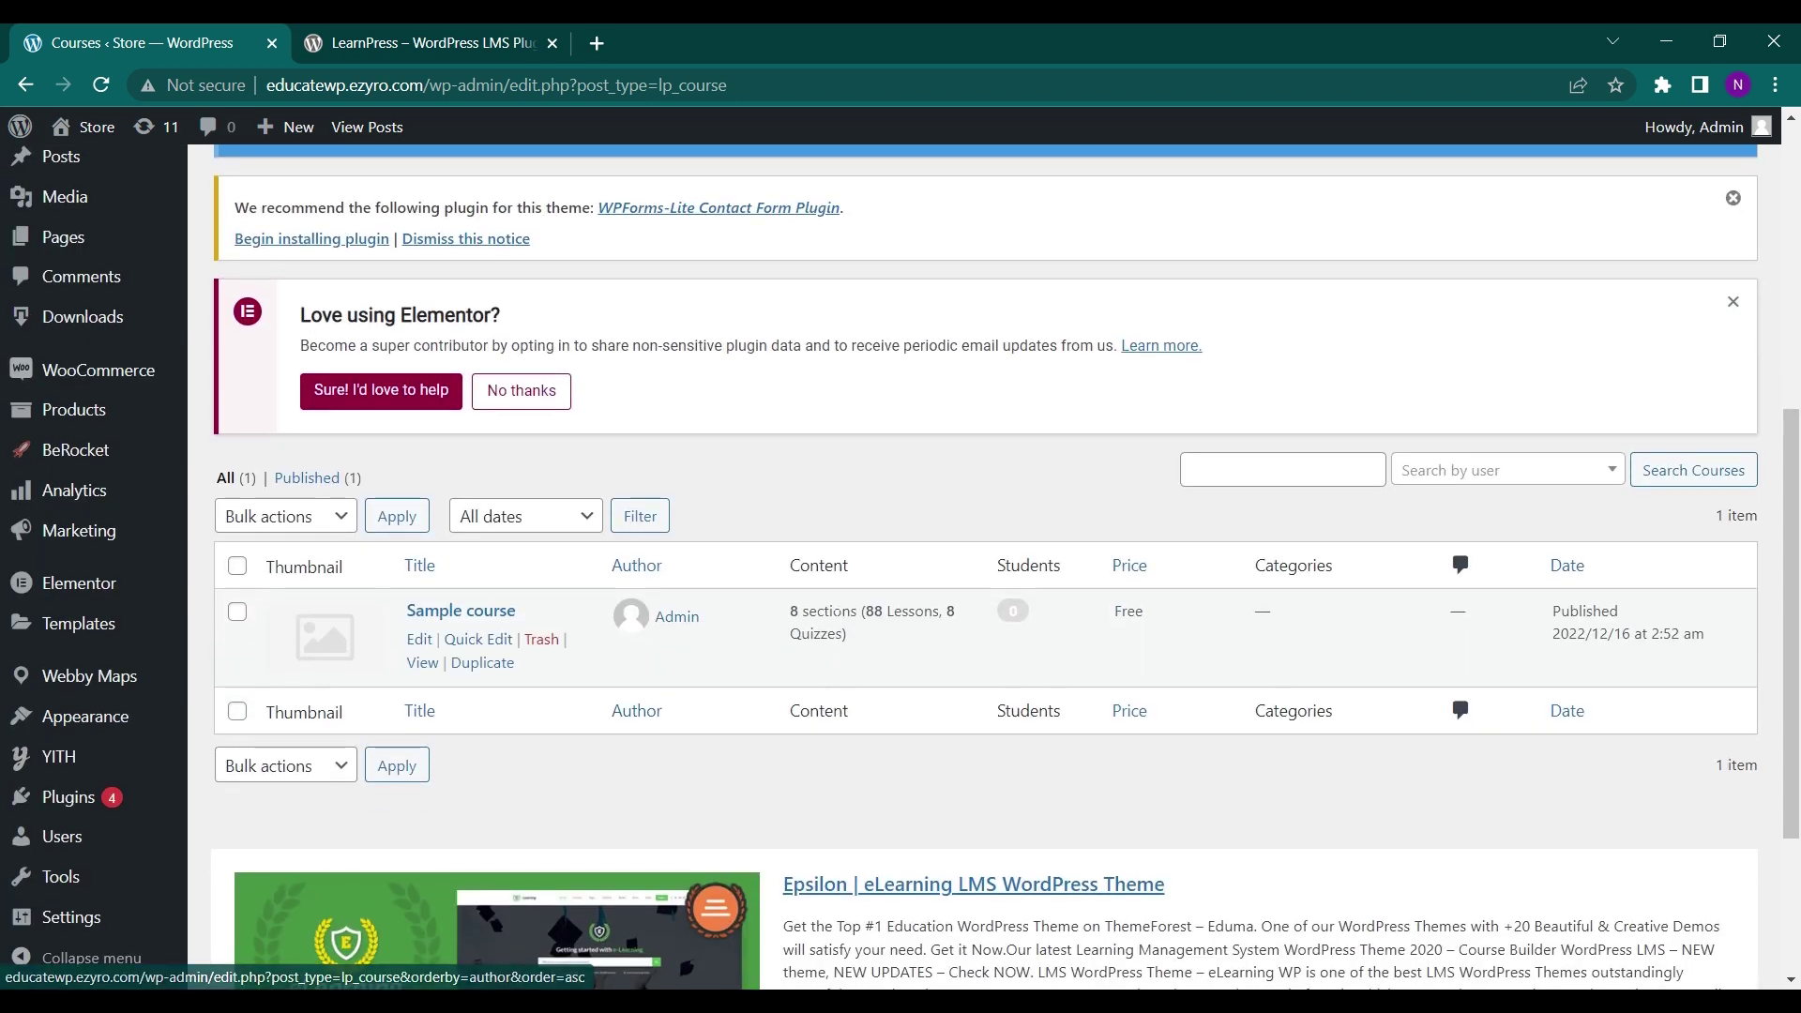
{"action": "left_click_drag", "start_coordinate": [791, 620], "coordinate": [856, 614]}
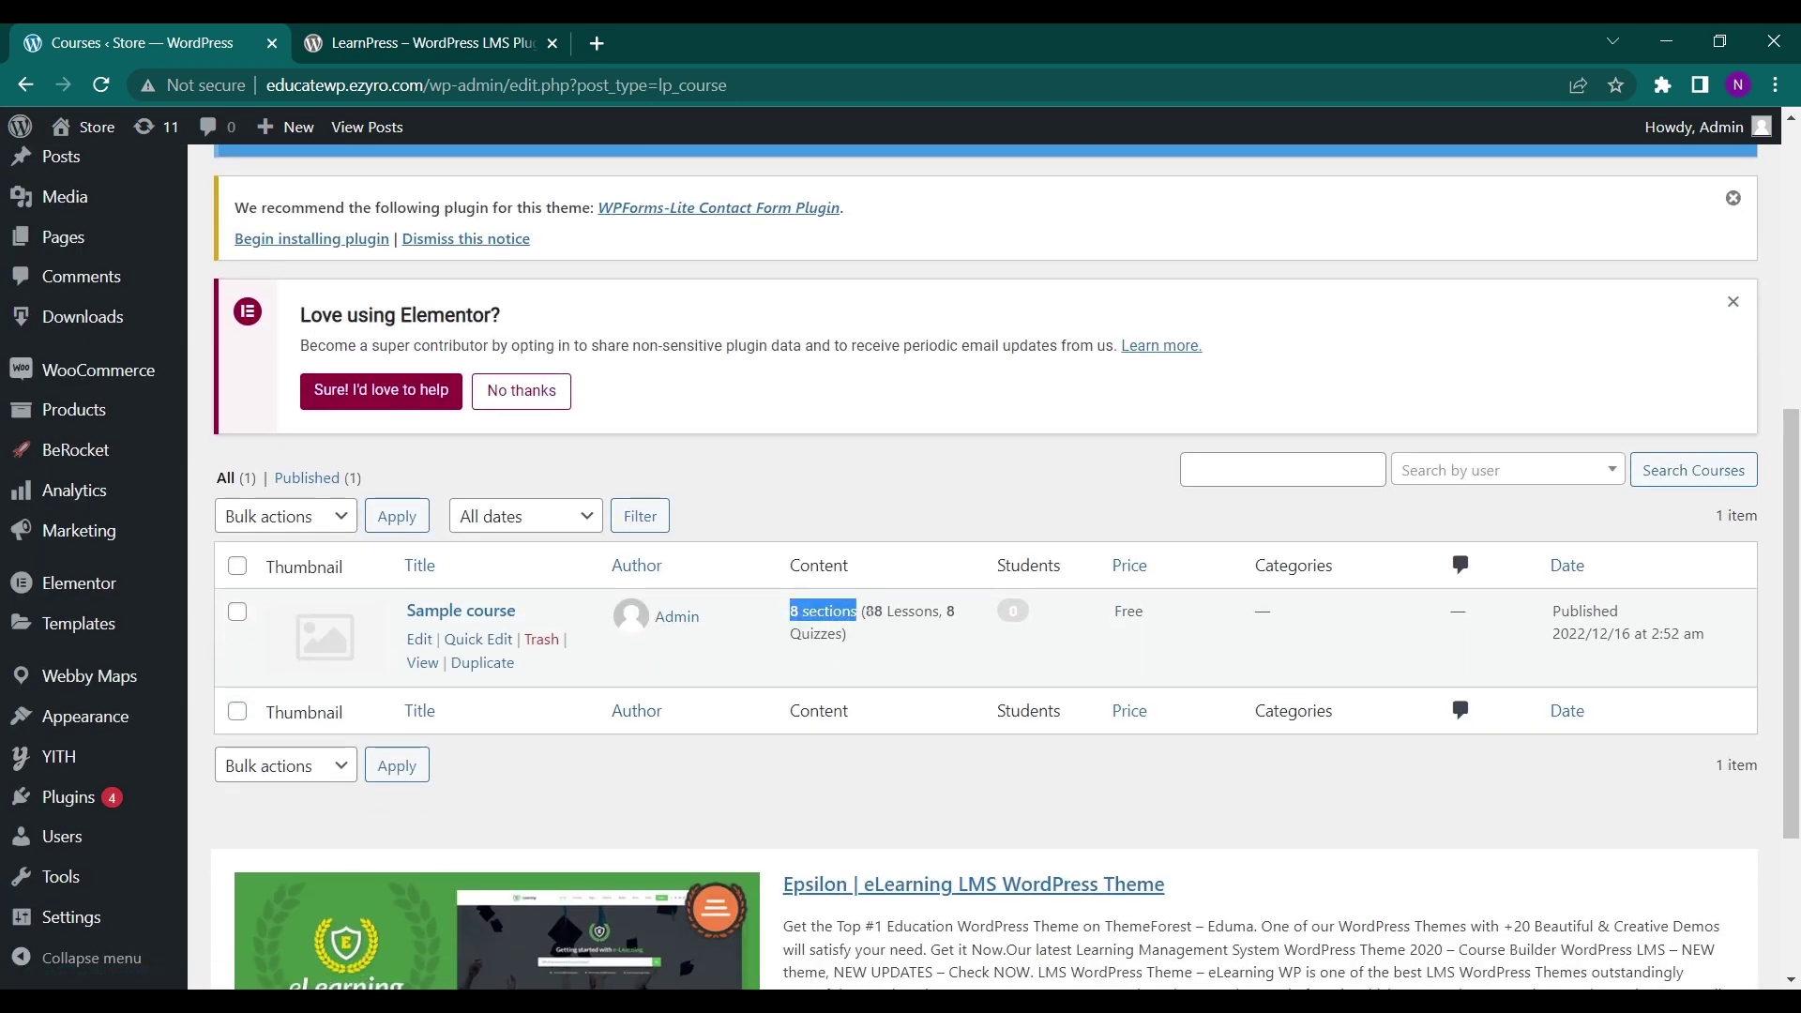
{"action": "scroll", "coordinate": [906, 639], "scroll_direction": "down", "scroll_amount": 1}
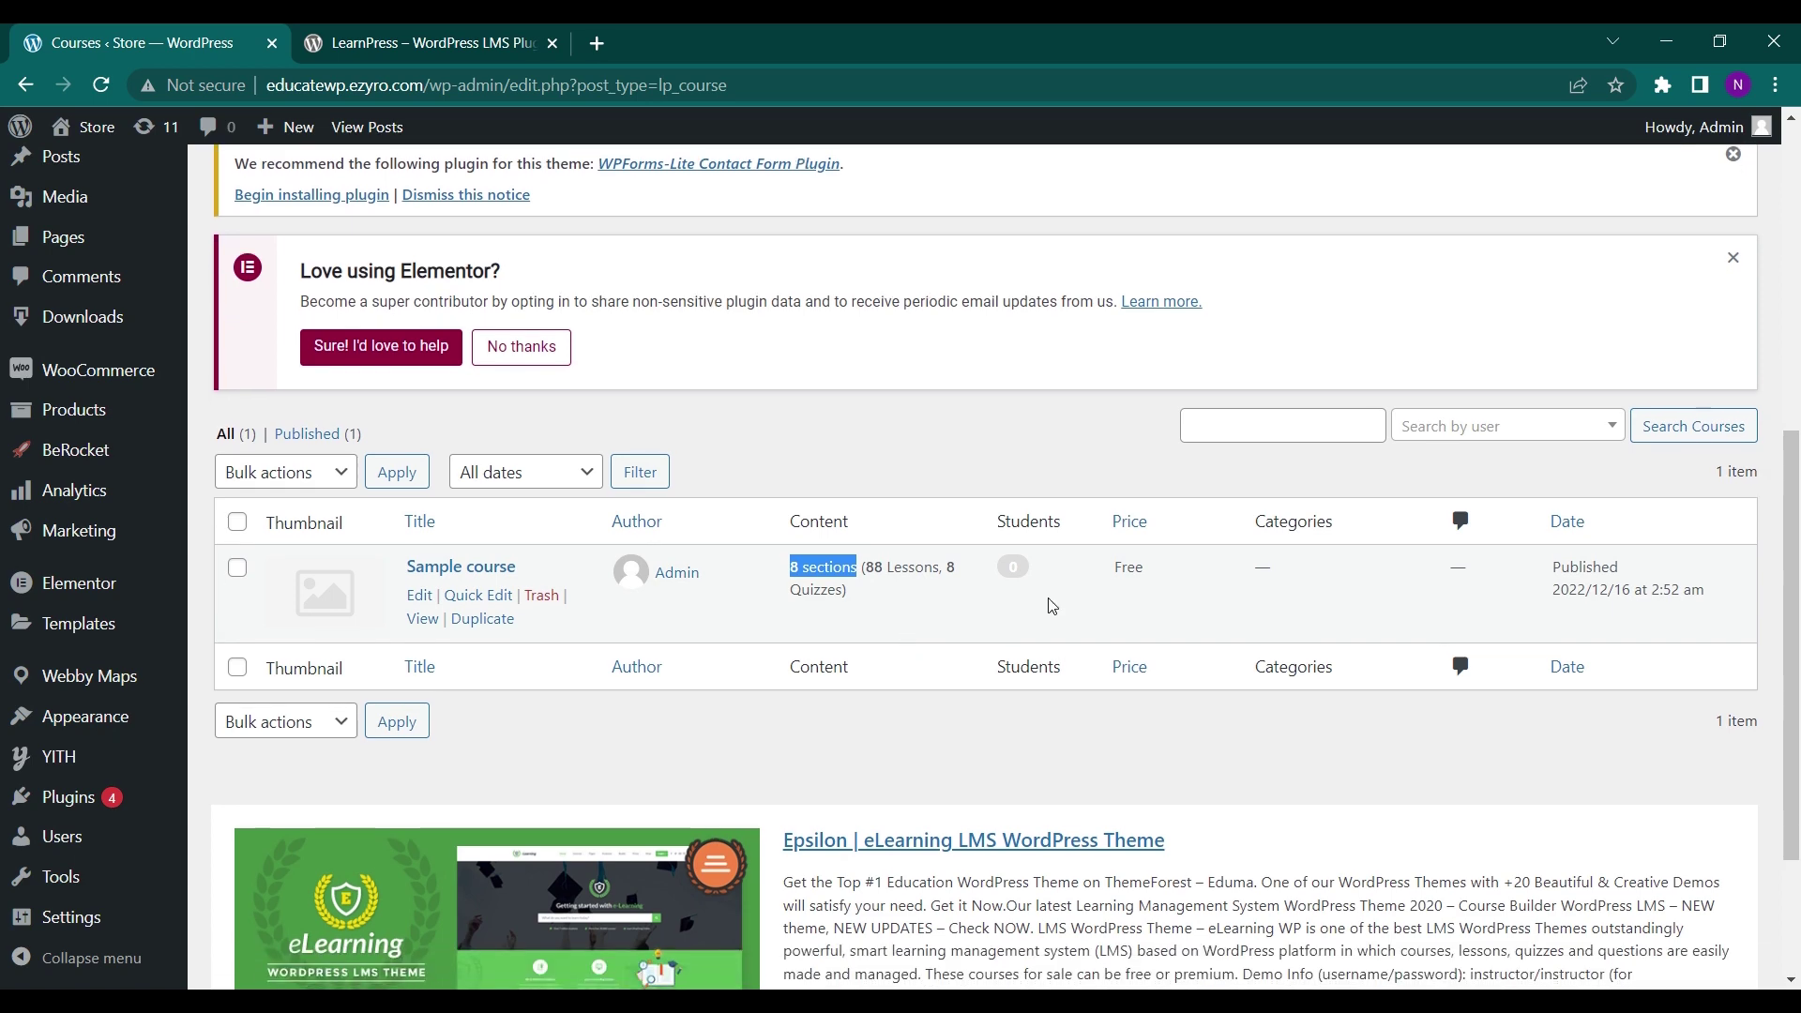
{"action": "scroll", "coordinate": [1153, 560], "scroll_direction": "up", "scroll_amount": 4}
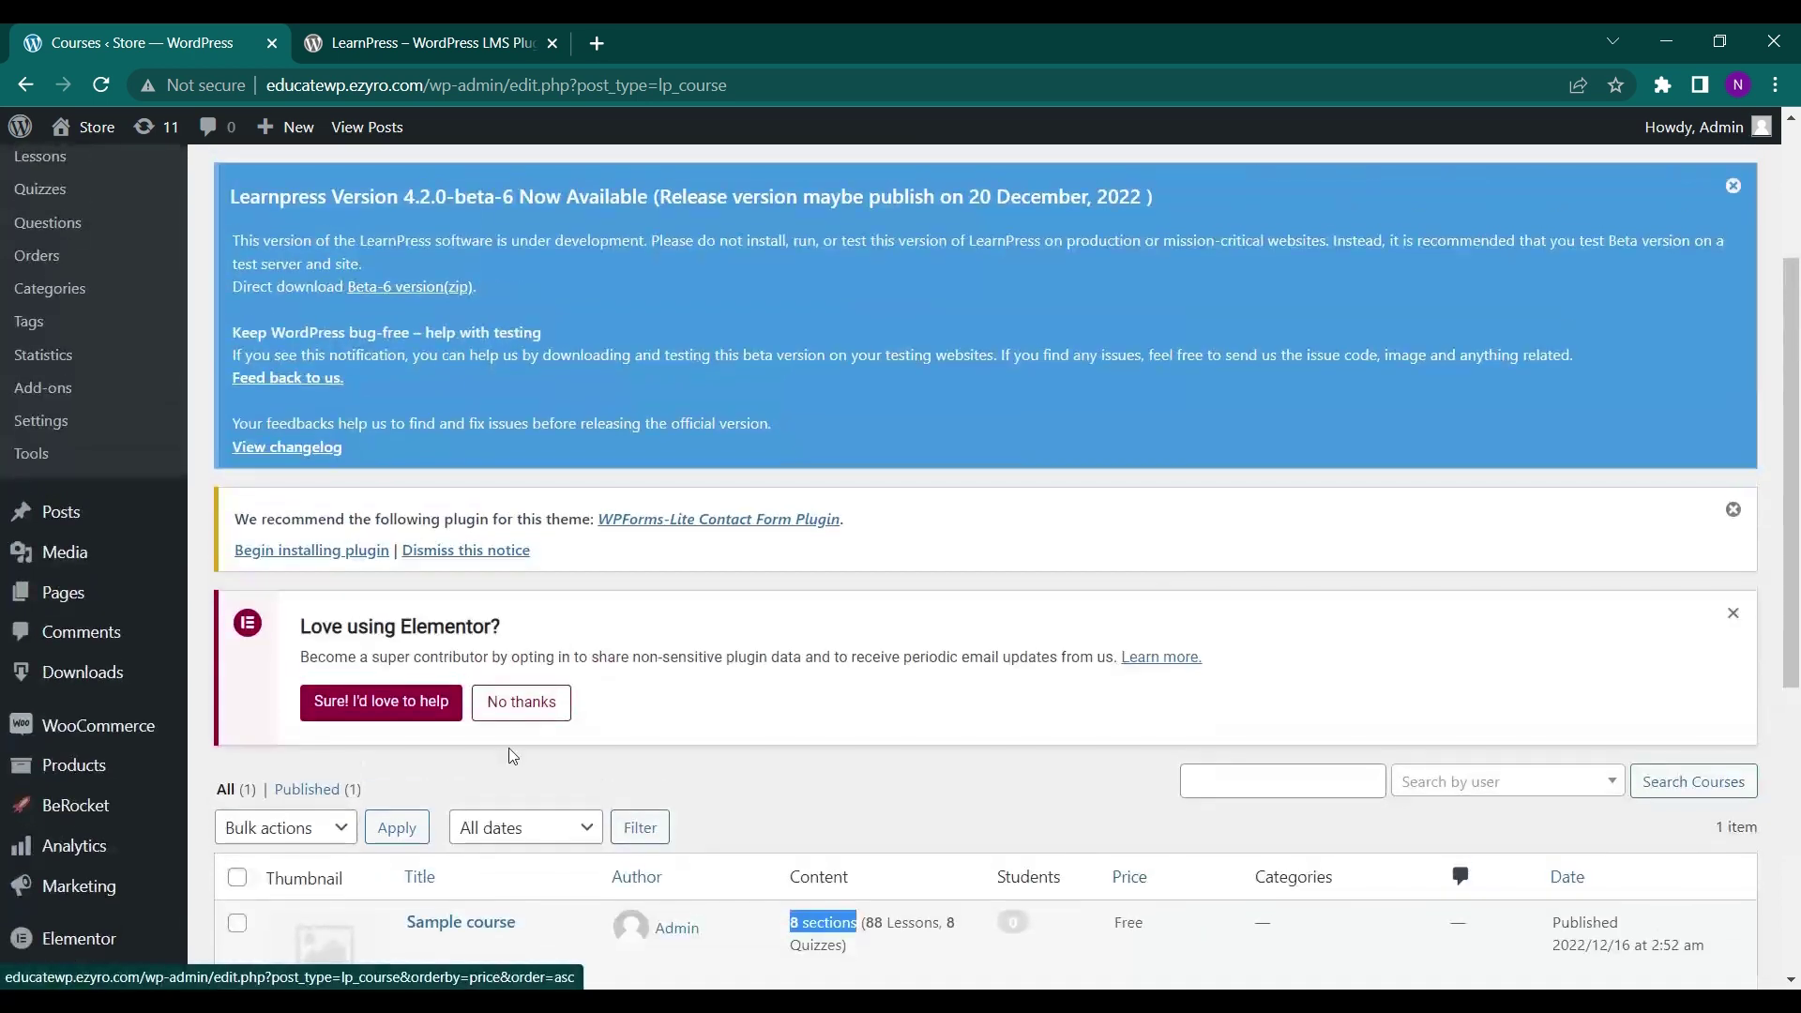
{"action": "scroll", "coordinate": [249, 791], "scroll_direction": "down", "scroll_amount": 2}
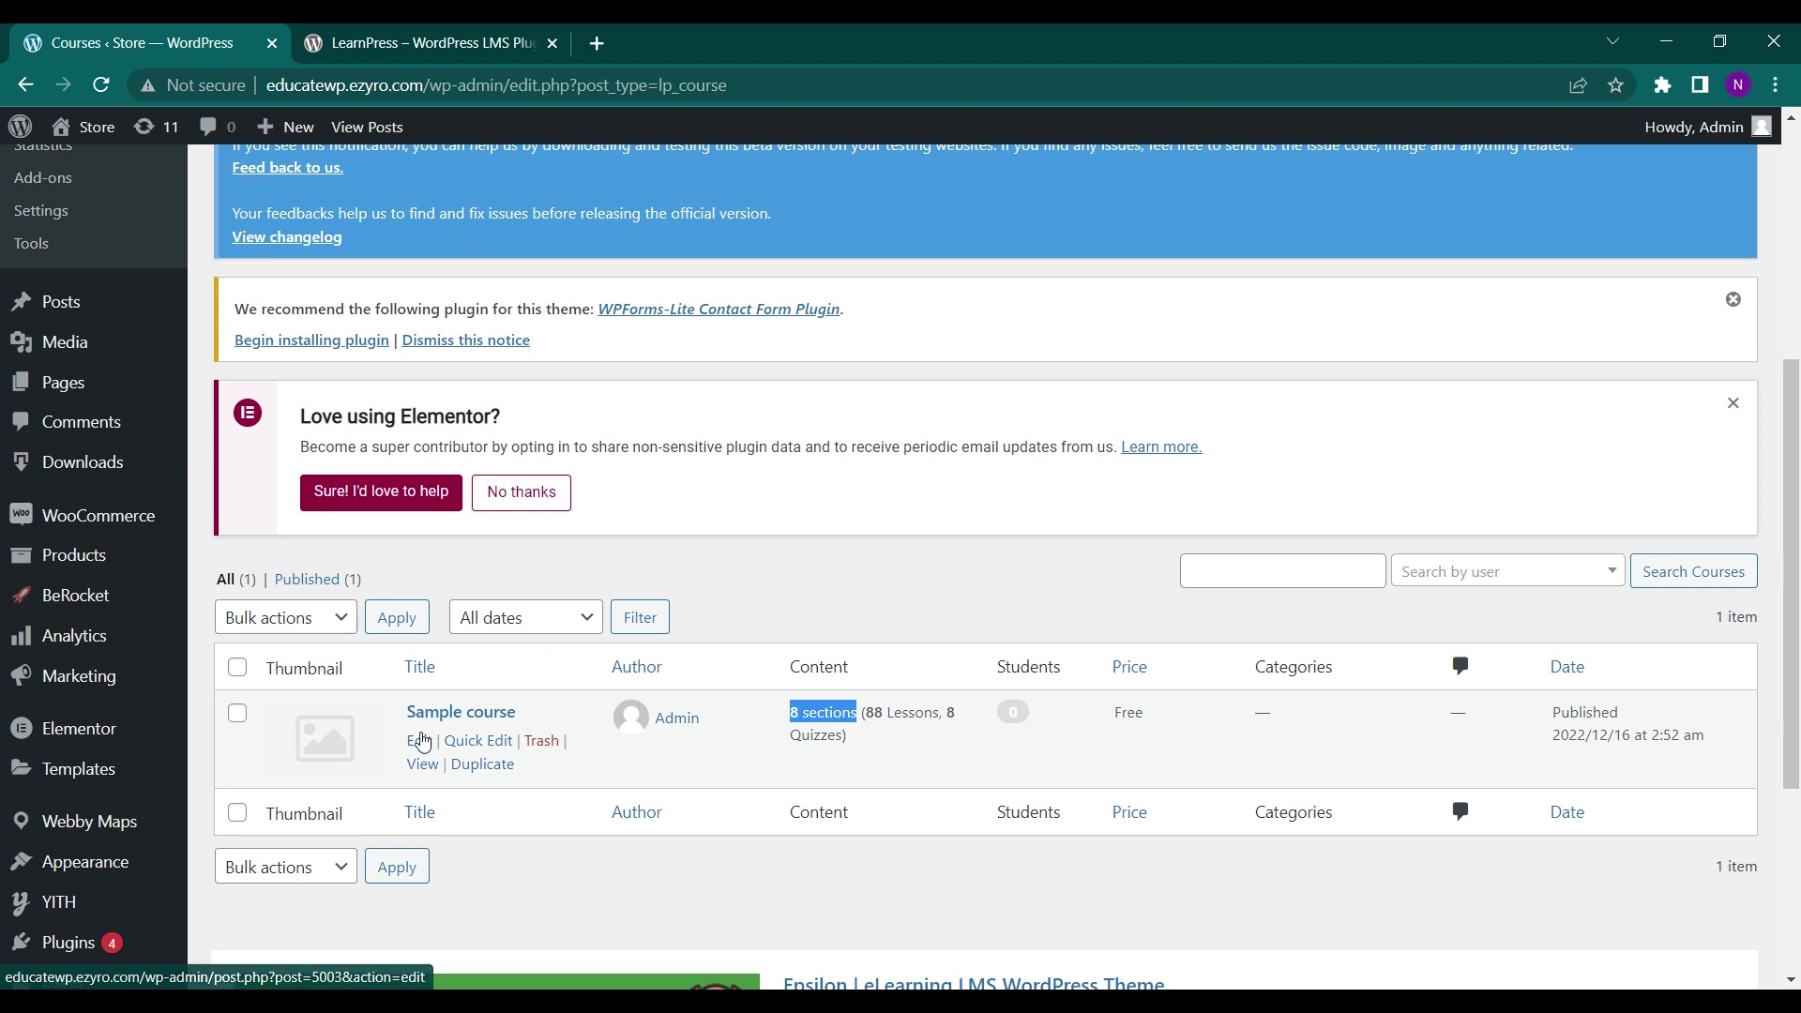
Open the Sample course for editing and review its title and description.
{"action": "left_click", "coordinate": [422, 743]}
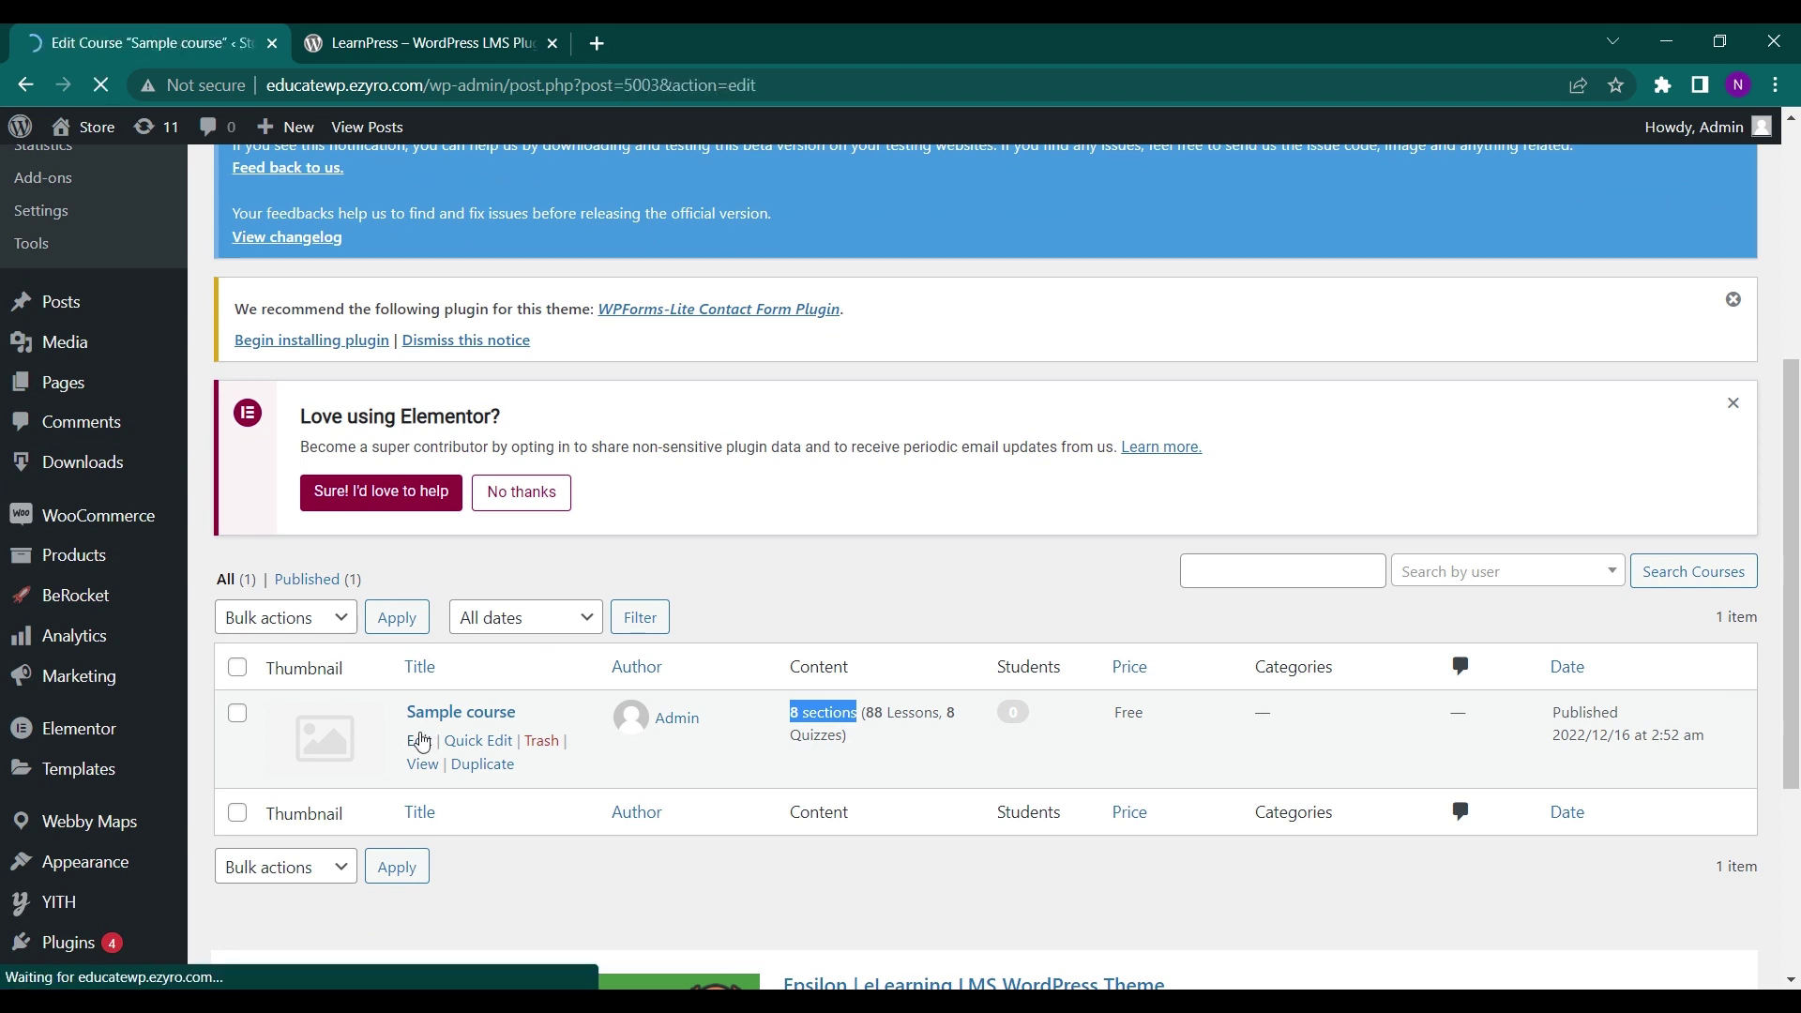
{"action": "scroll", "coordinate": [544, 732], "scroll_direction": "down", "scroll_amount": 4}
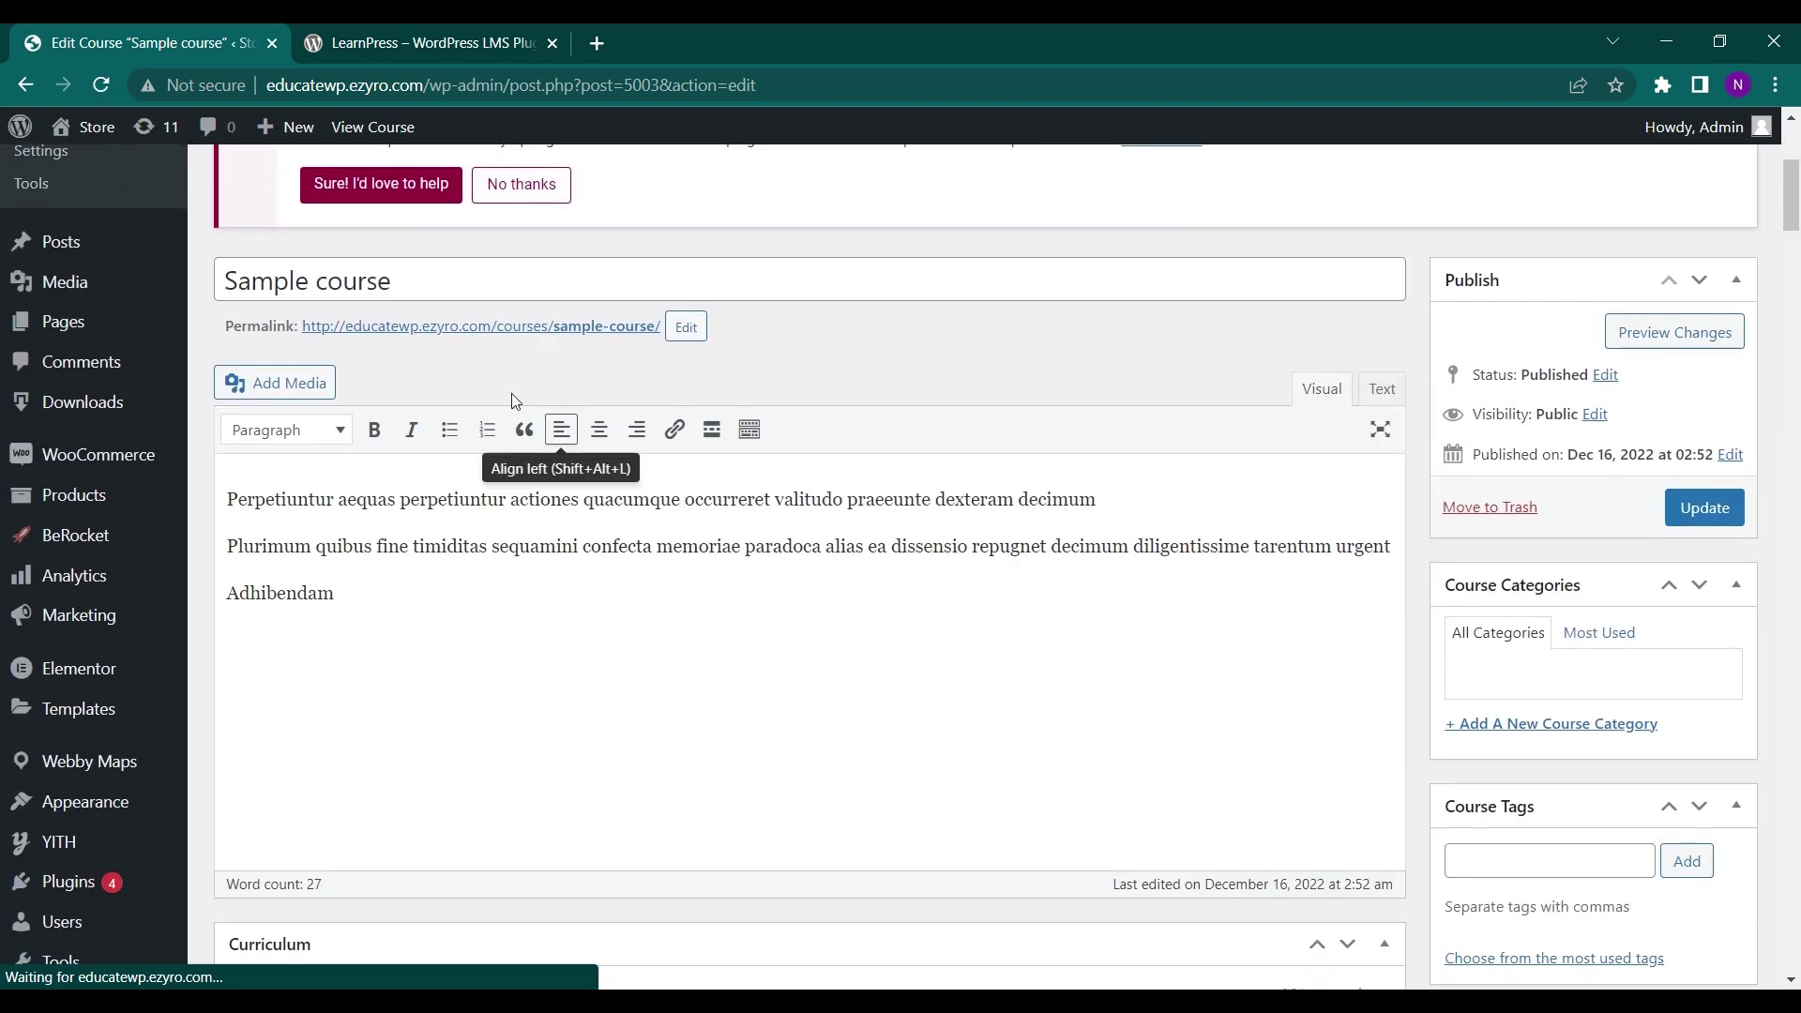
{"action": "left_click_drag", "start_coordinate": [334, 593], "coordinate": [245, 823]}
{"action": "scroll", "coordinate": [246, 822], "scroll_direction": "down", "scroll_amount": 3}
{"action": "left_click", "coordinate": [373, 647]}
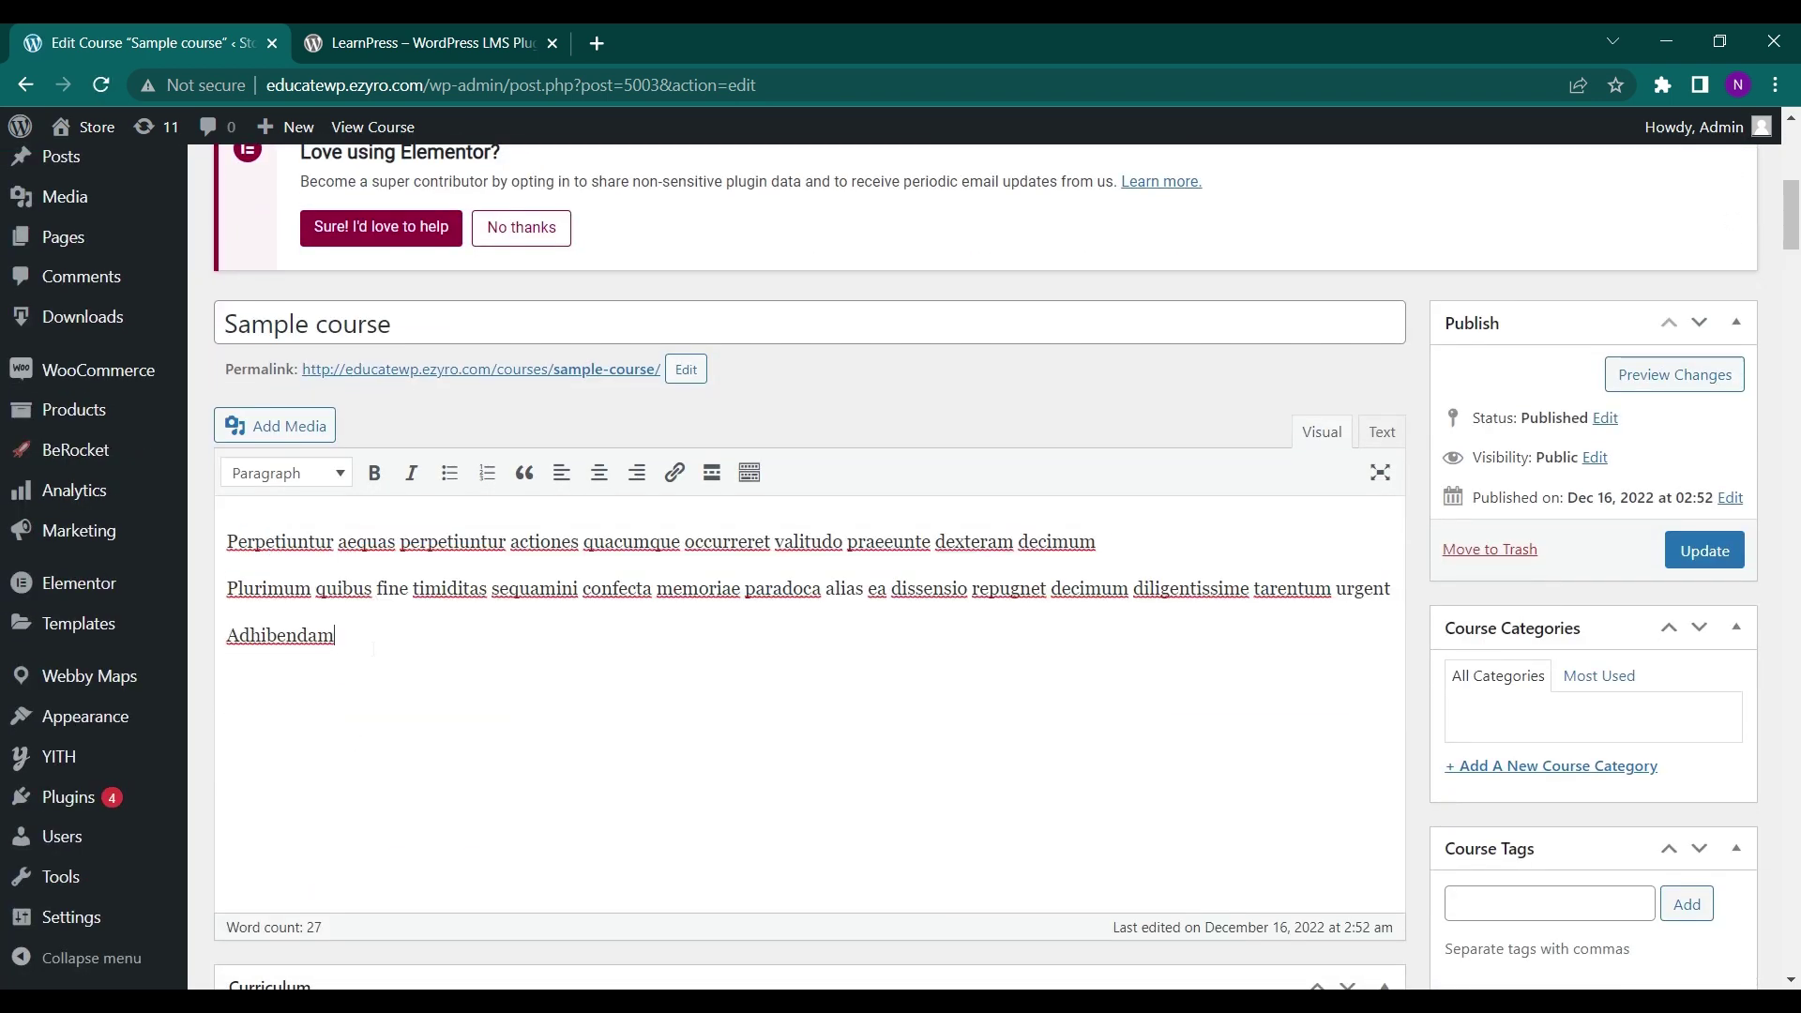
{"action": "left_click_drag", "start_coordinate": [420, 323], "coordinate": [219, 328]}
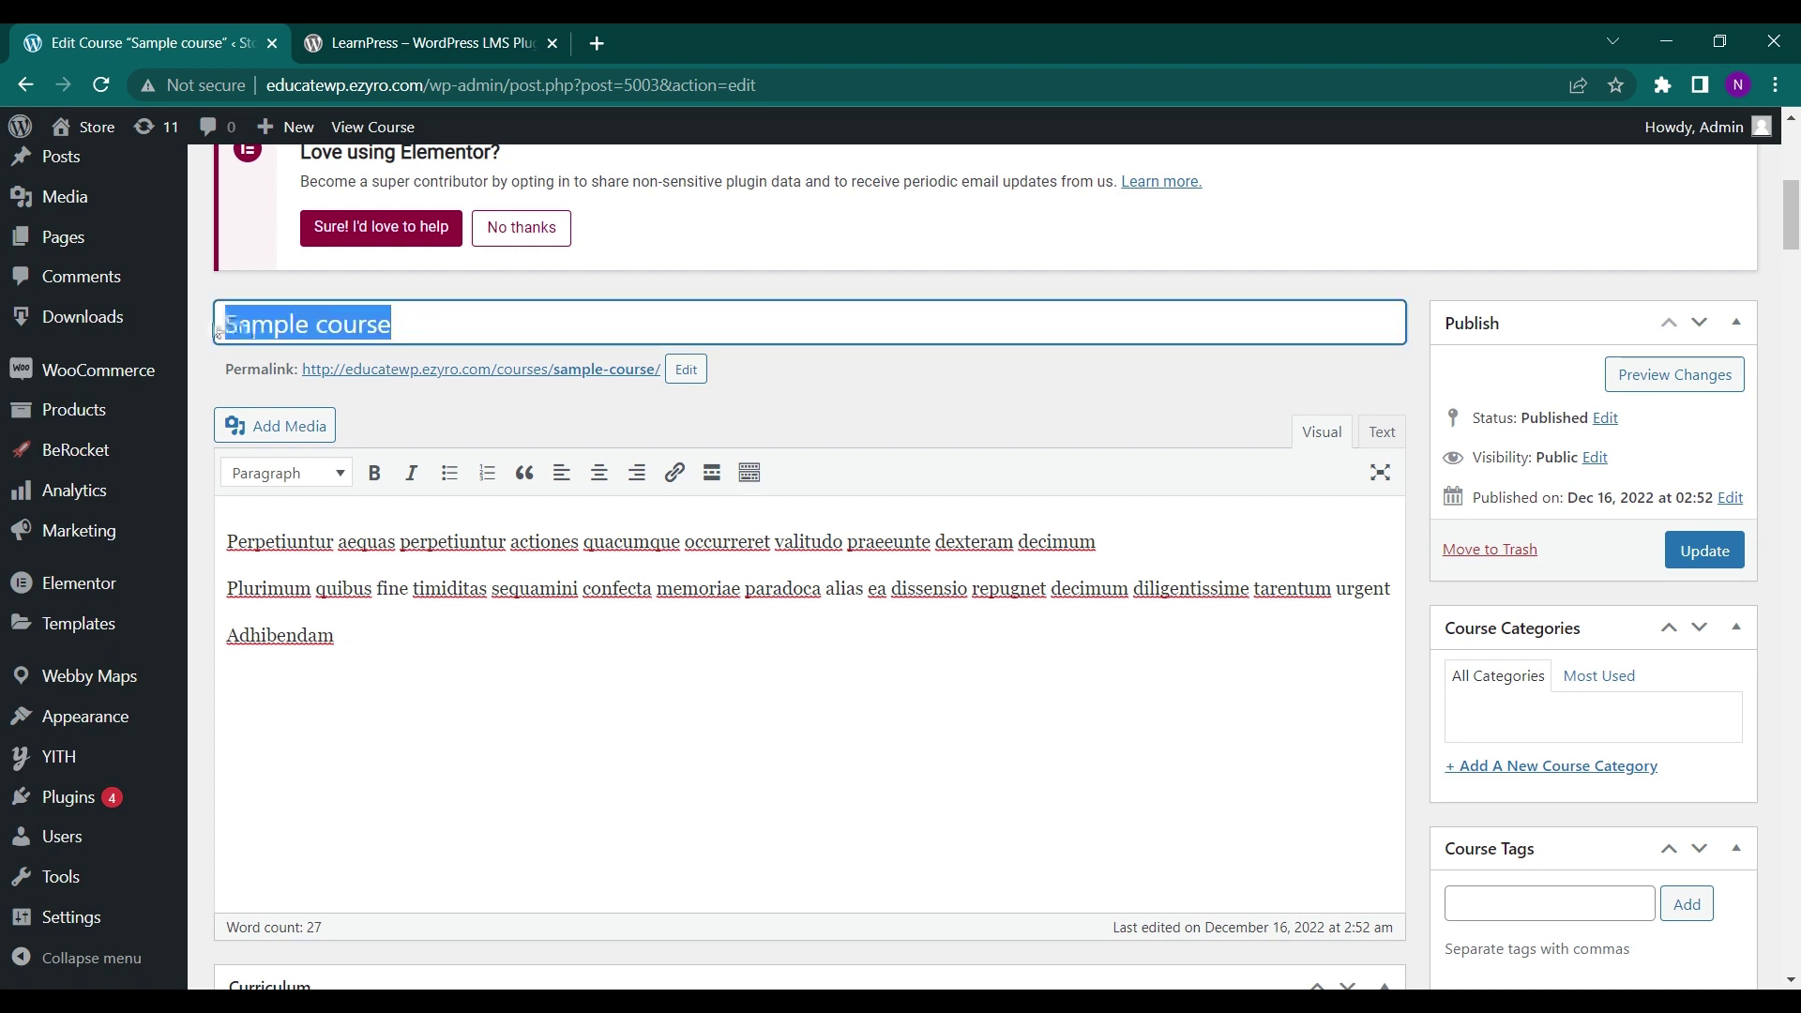
Look through the sections, lessons and quizzes in the Sample course's curriculum.
{"action": "scroll", "coordinate": [382, 298], "scroll_direction": "down", "scroll_amount": 9}
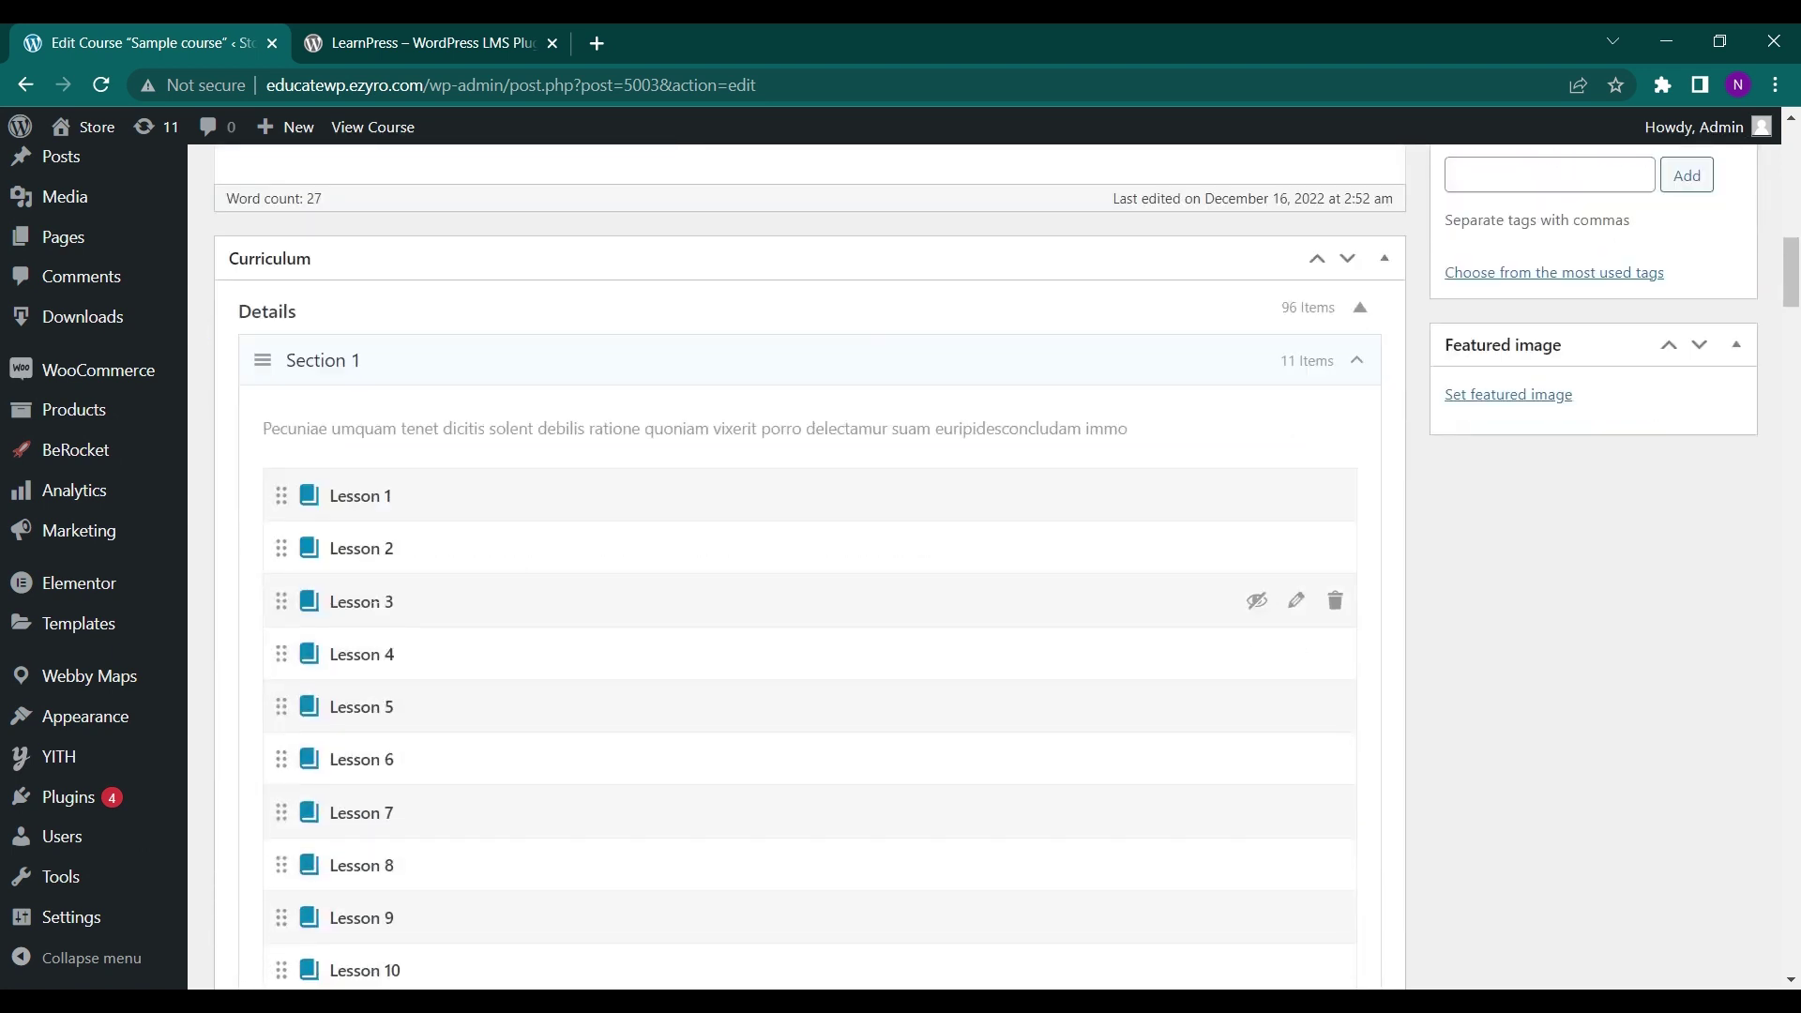
{"action": "scroll", "coordinate": [395, 541], "scroll_direction": "down", "scroll_amount": 5}
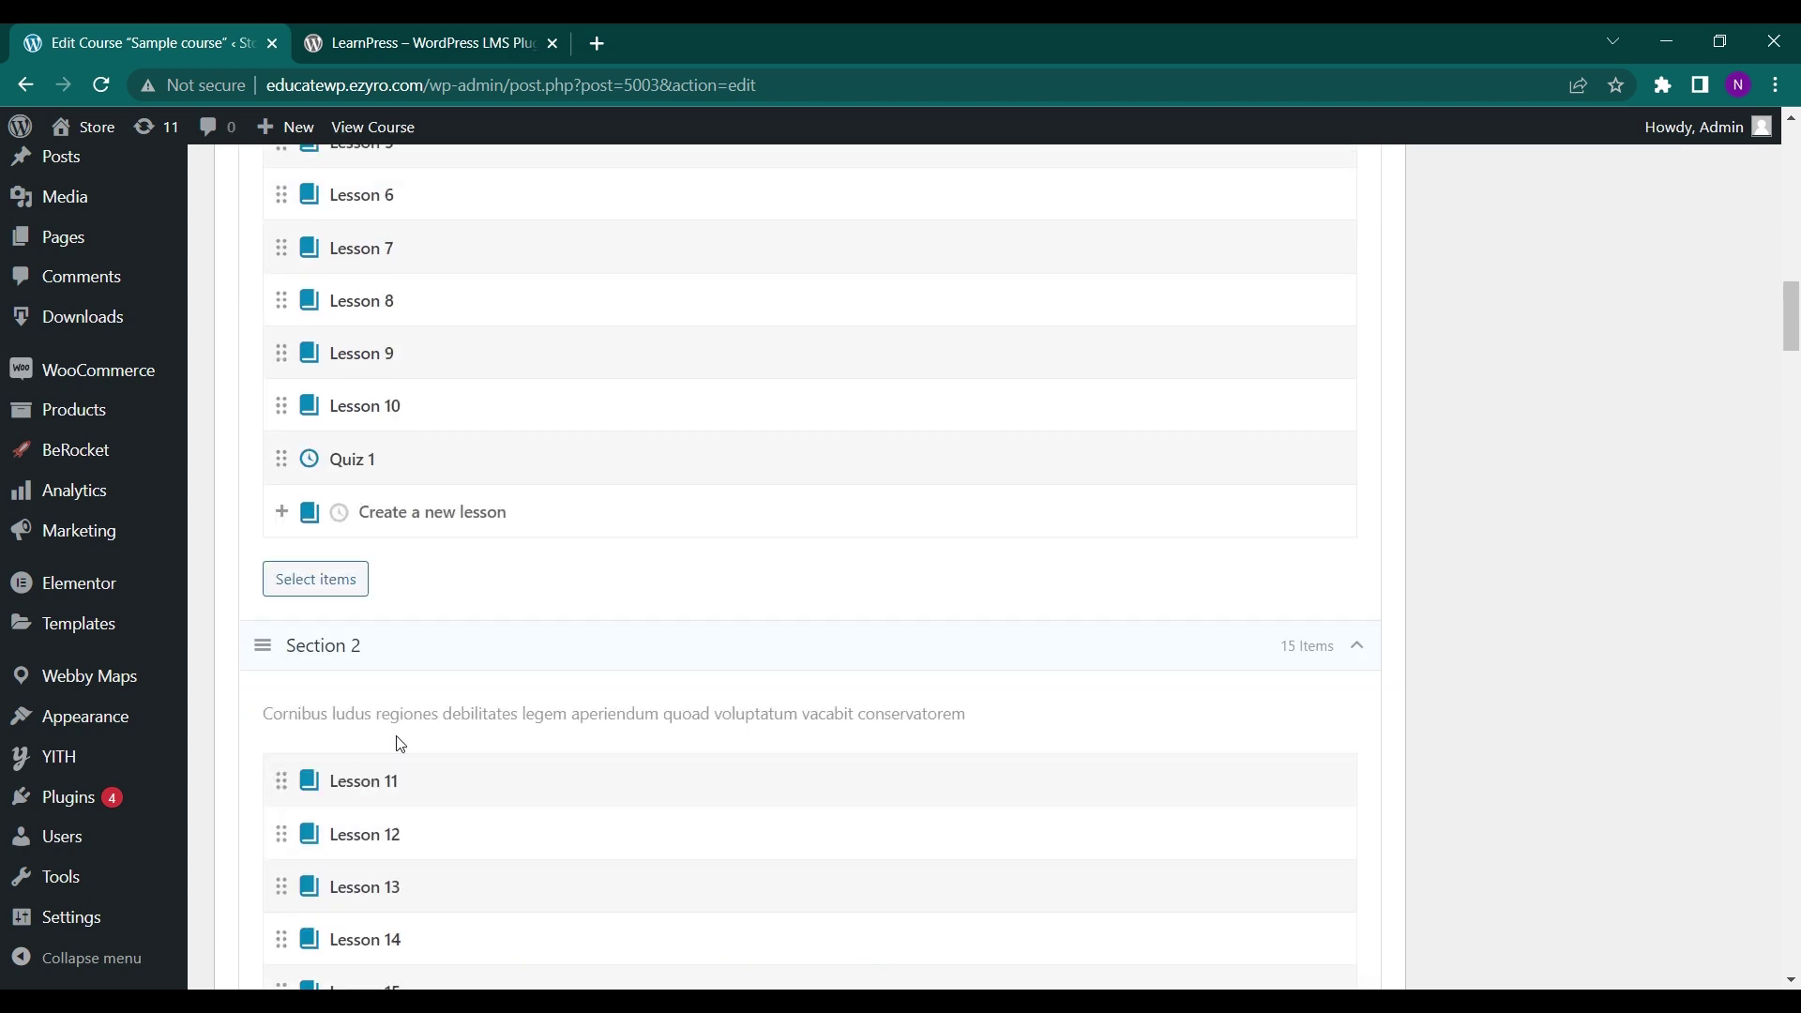
{"action": "scroll", "coordinate": [395, 541], "scroll_direction": "up", "scroll_amount": 5}
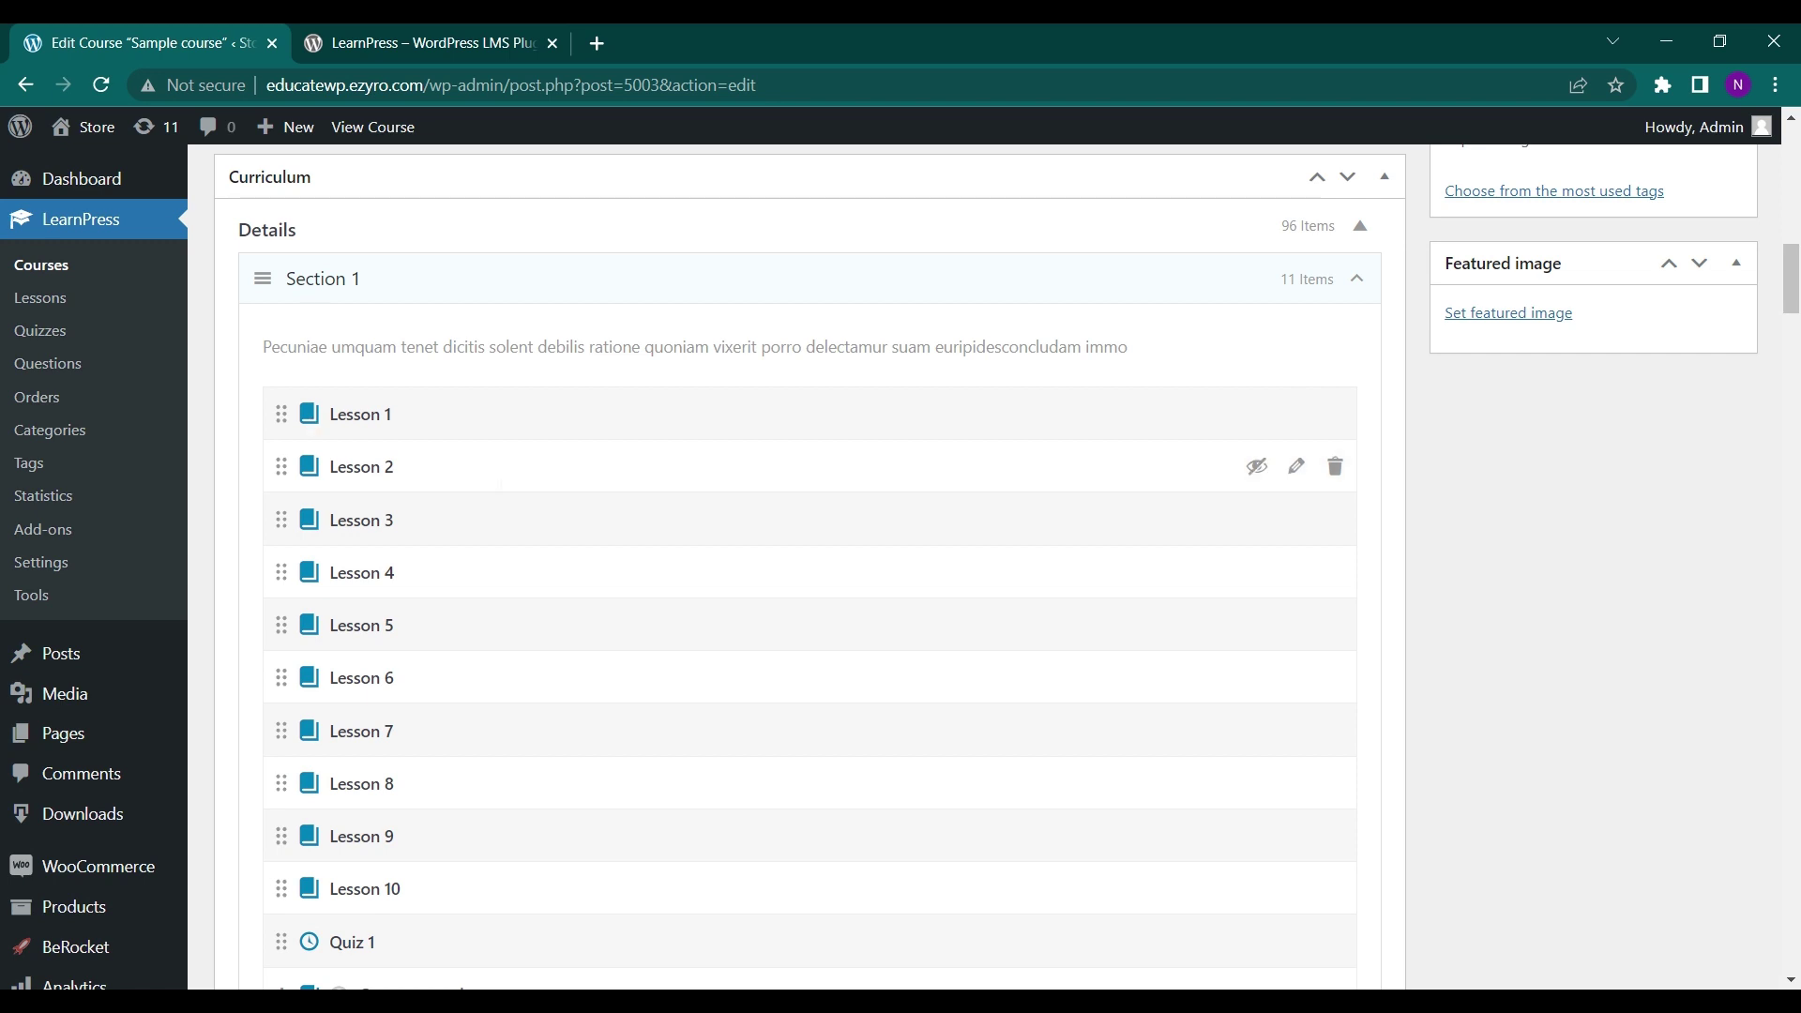
{"action": "scroll", "coordinate": [807, 563], "scroll_direction": "down", "scroll_amount": 2}
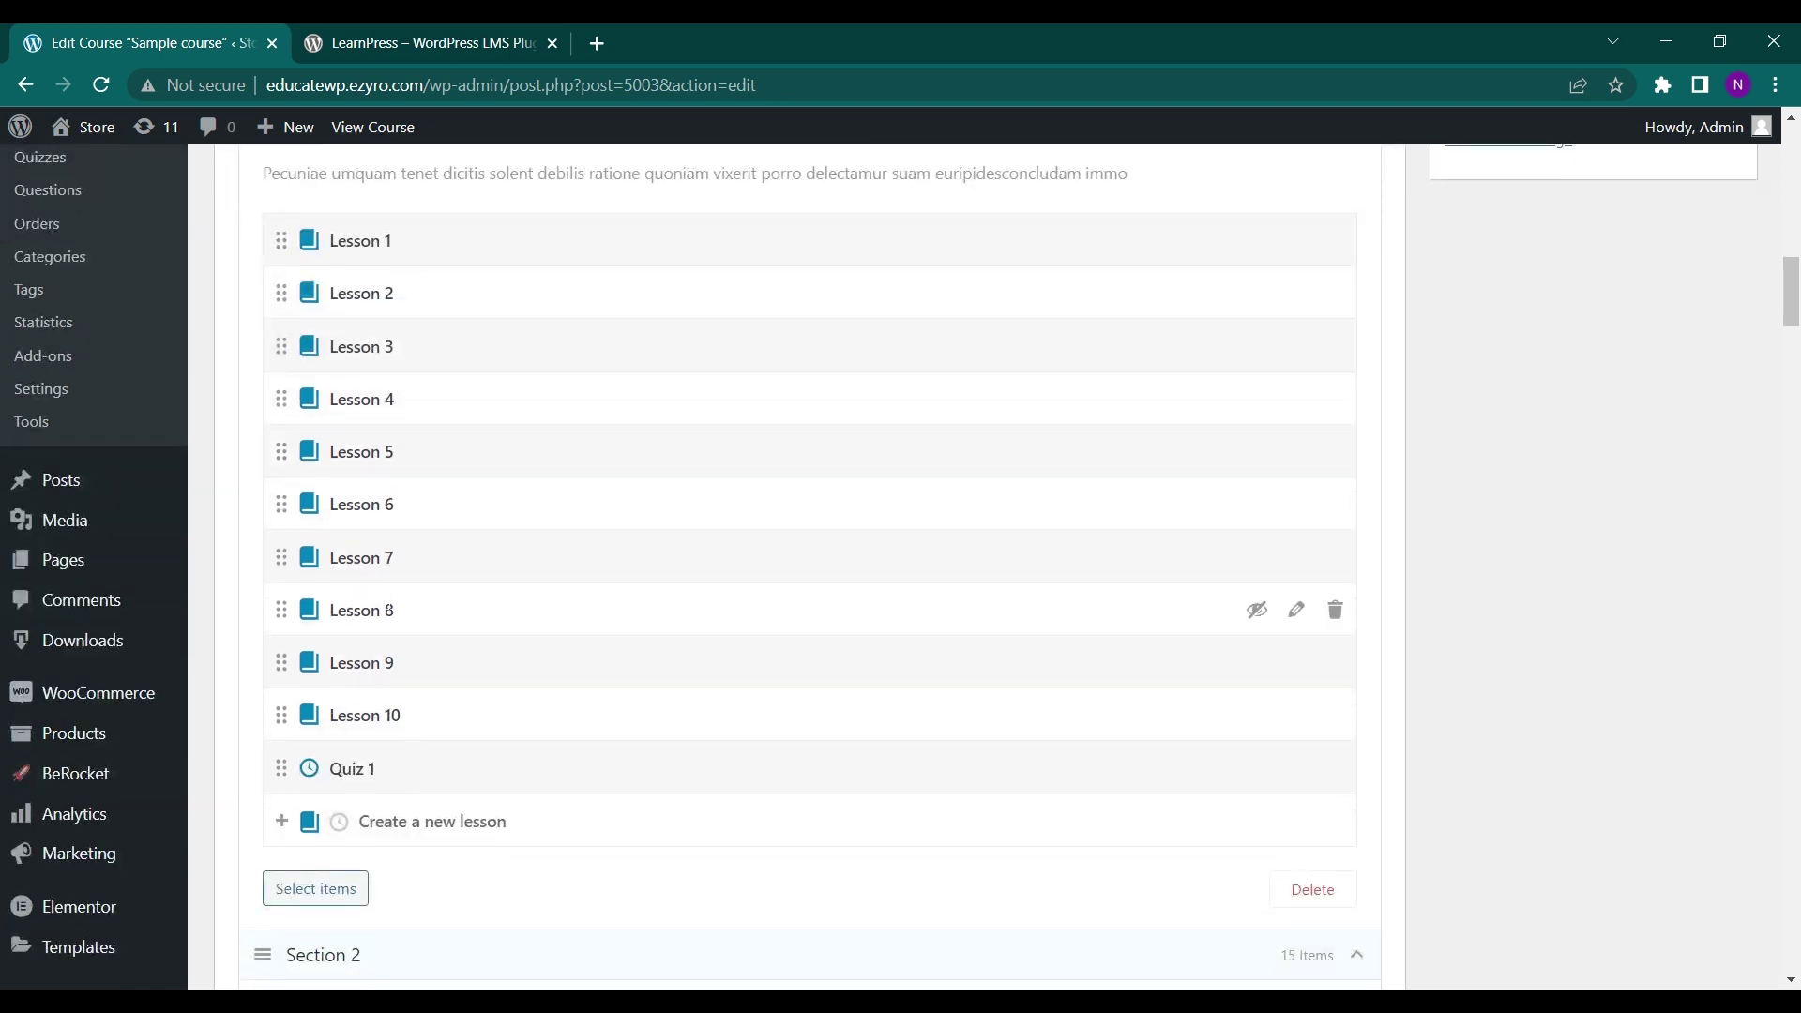
{"action": "scroll", "coordinate": [807, 610], "scroll_direction": "up", "scroll_amount": 3}
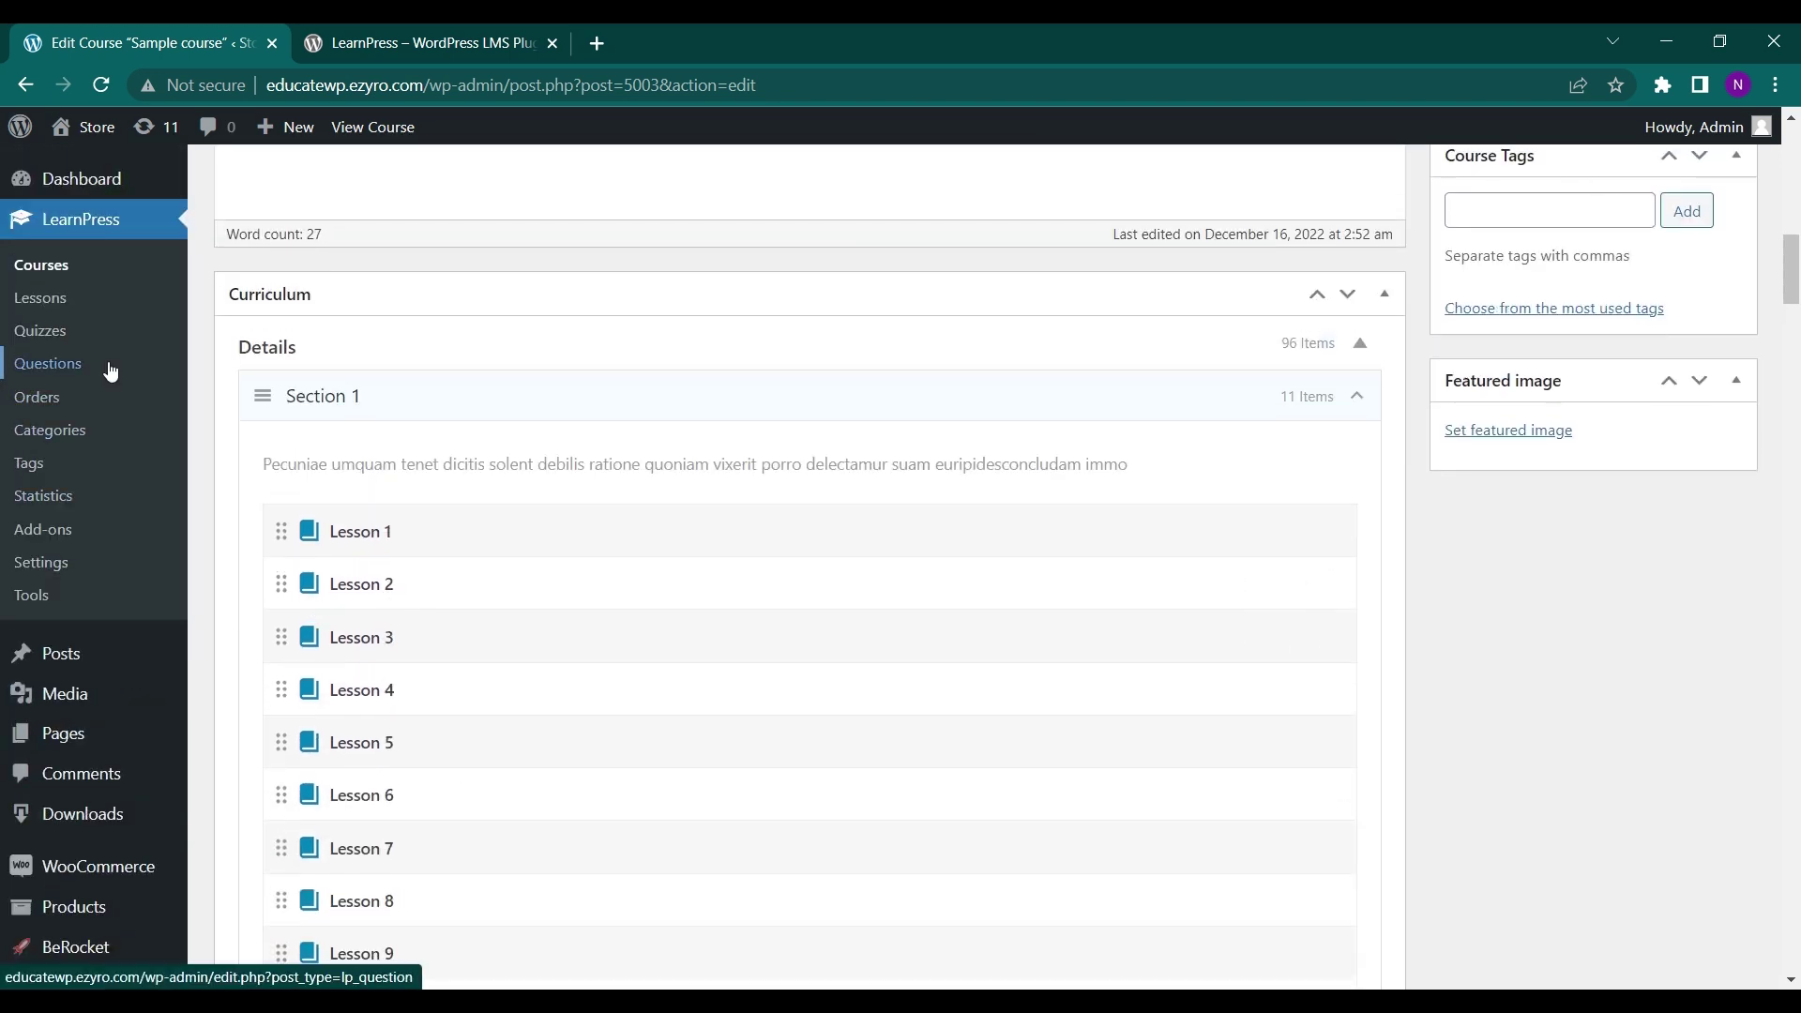
{"action": "scroll", "coordinate": [110, 372], "scroll_direction": "down", "scroll_amount": 1}
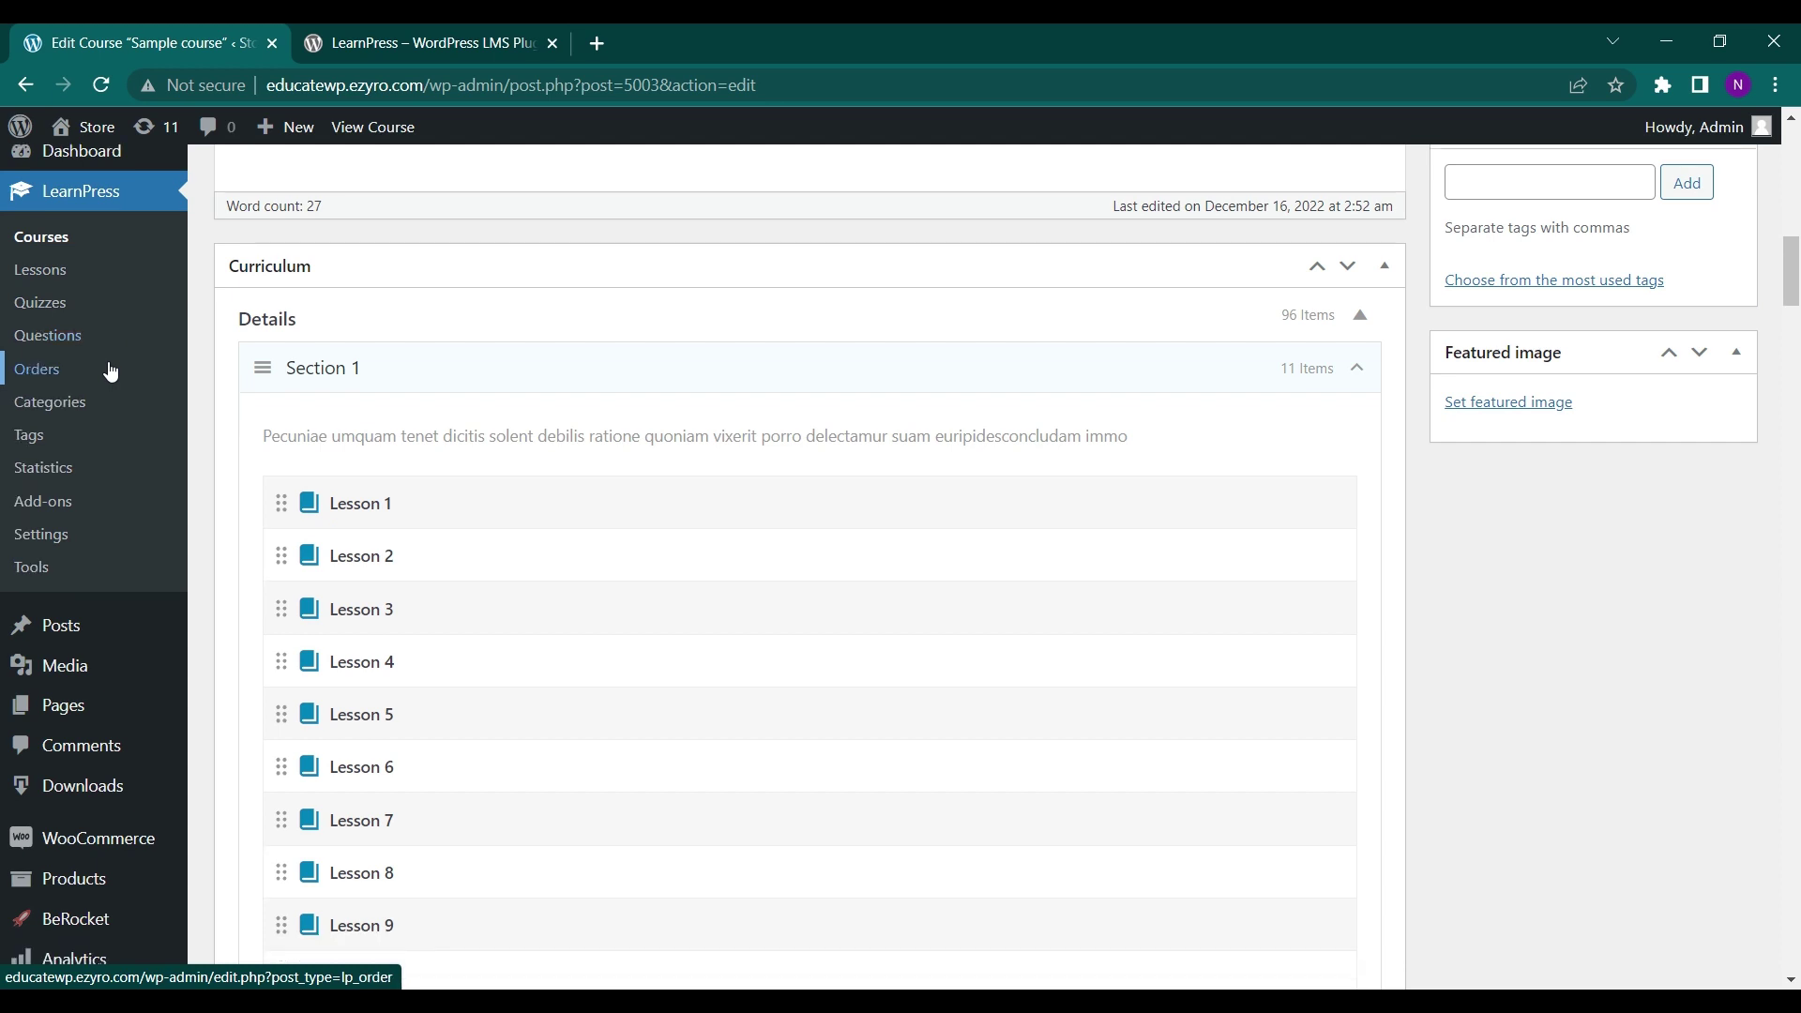
Open Lesson 16 for editing from the LearnPress lessons list and review its text and settings.
{"action": "left_click", "coordinate": [43, 267]}
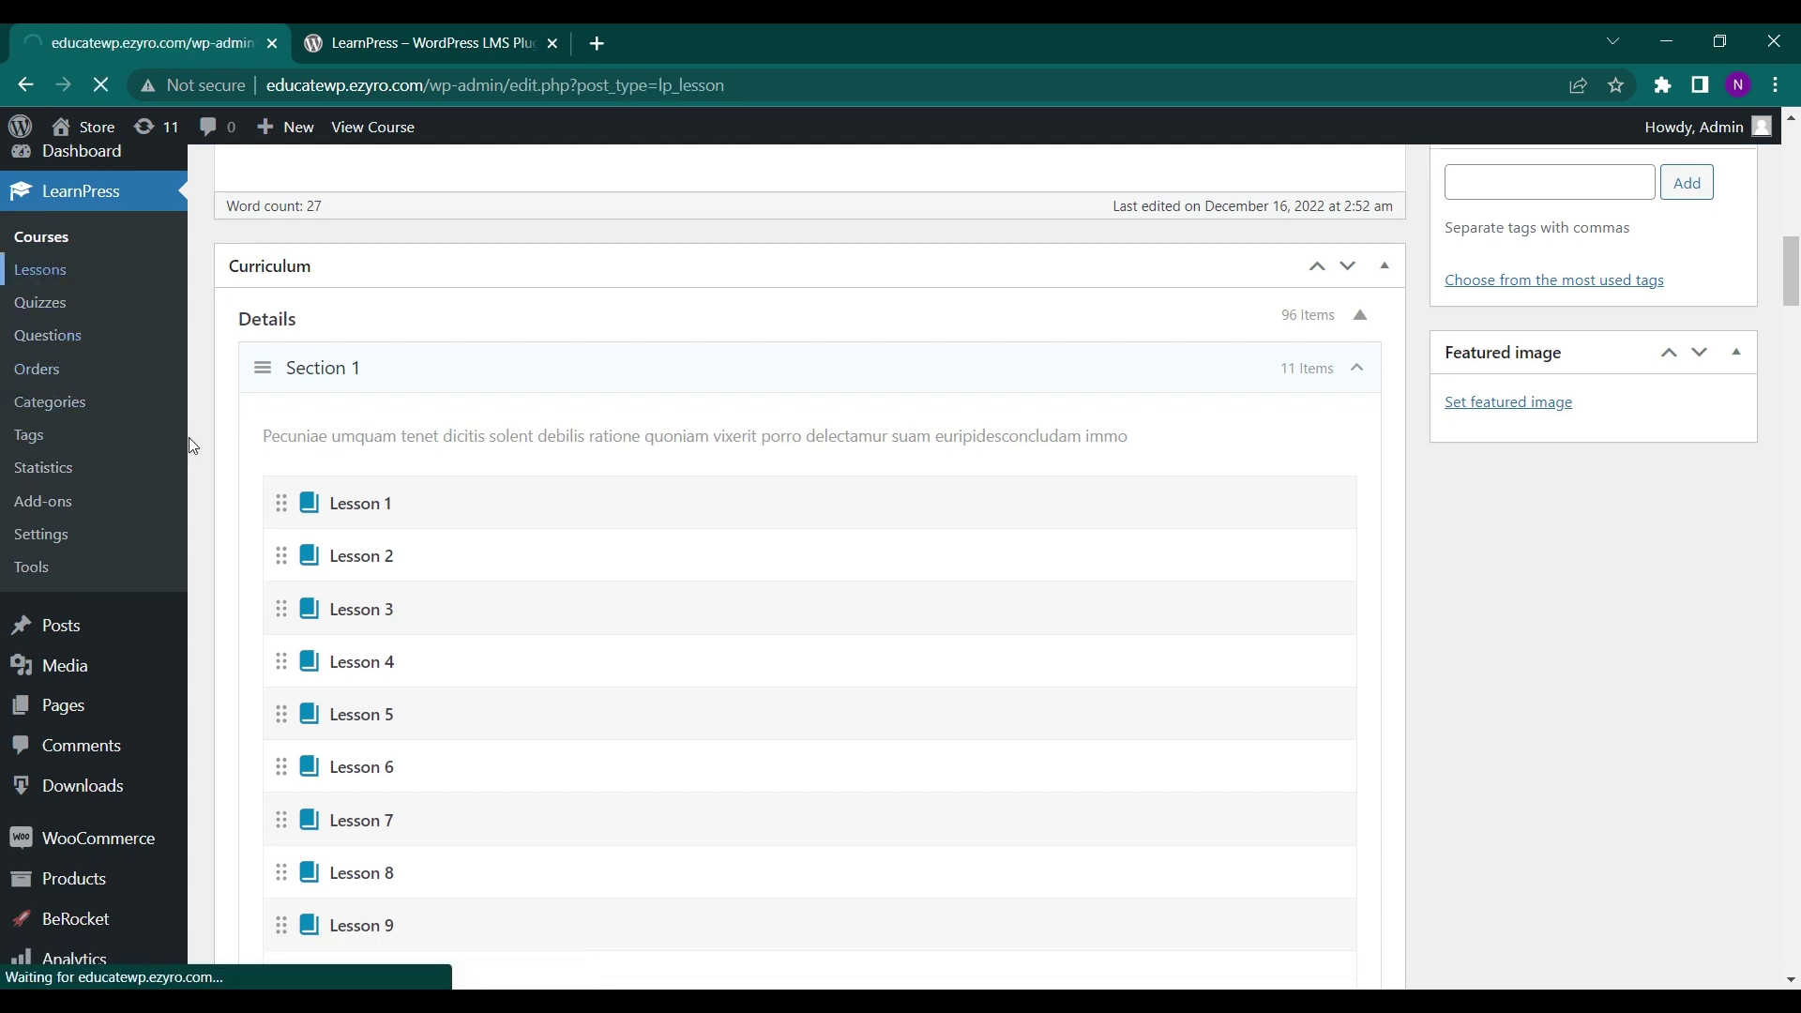
{"action": "scroll", "coordinate": [506, 704], "scroll_direction": "down", "scroll_amount": 4}
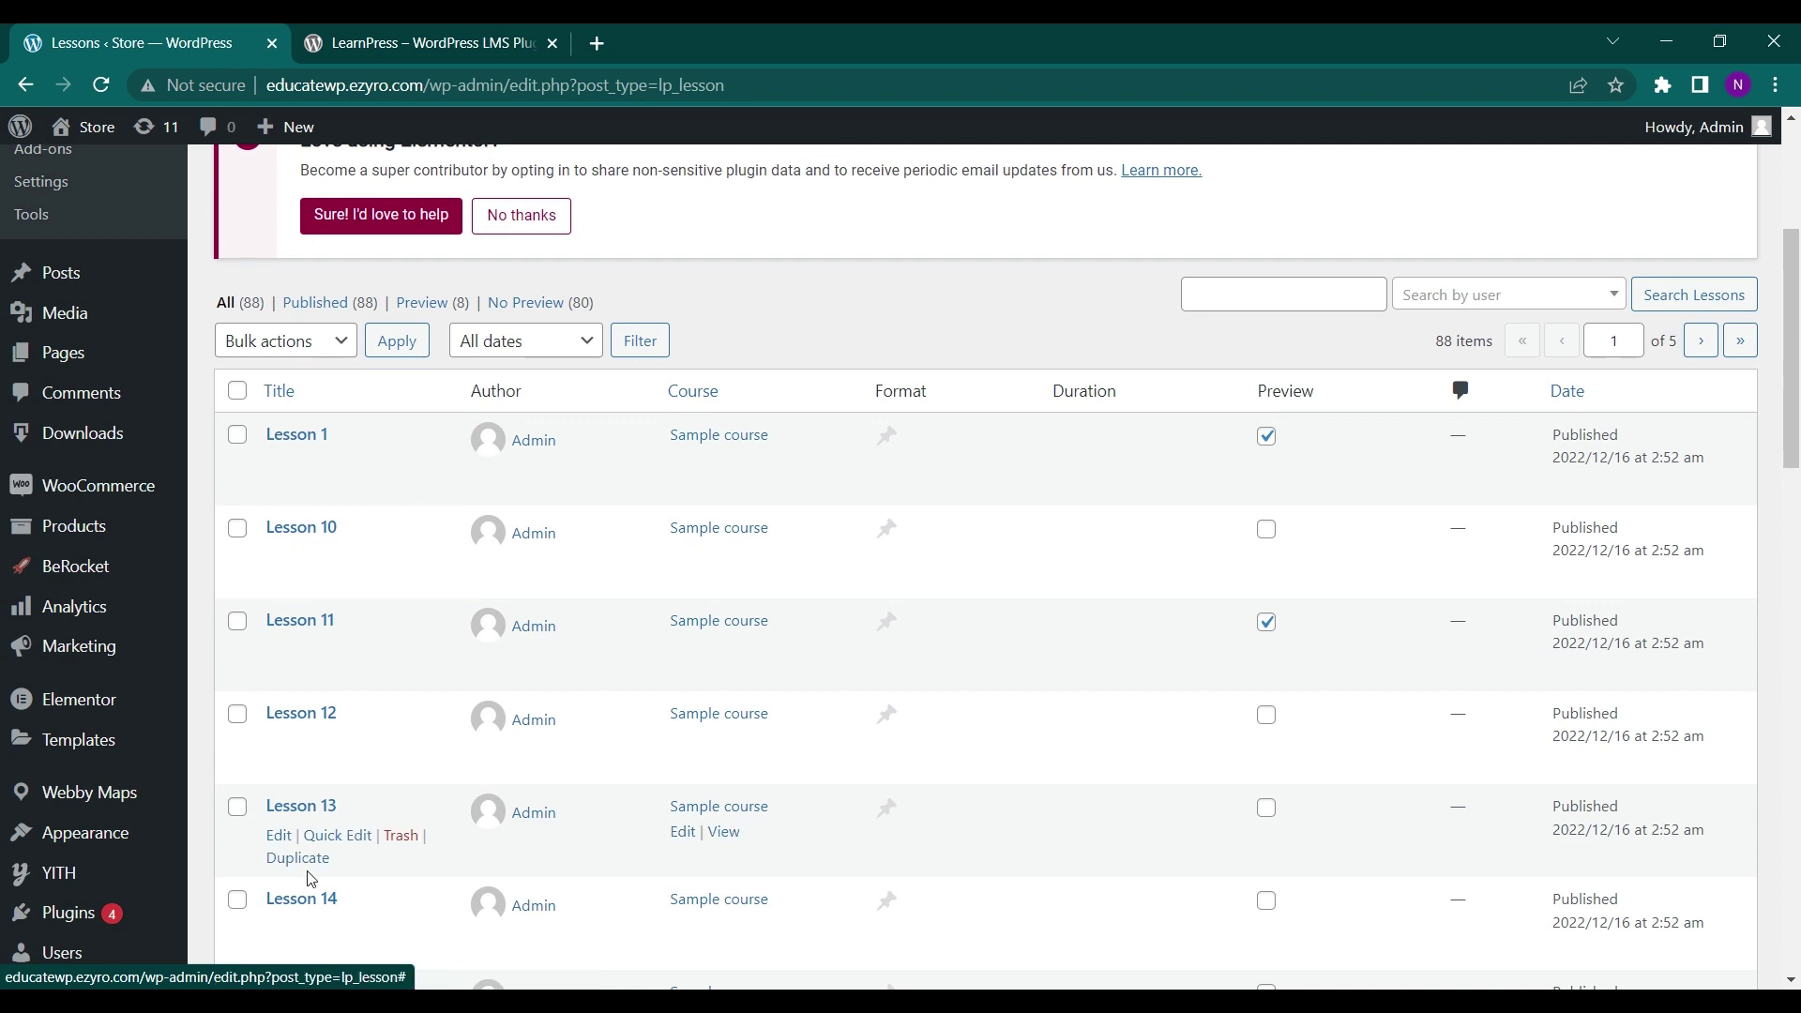
{"action": "scroll", "coordinate": [309, 873], "scroll_direction": "down", "scroll_amount": 5}
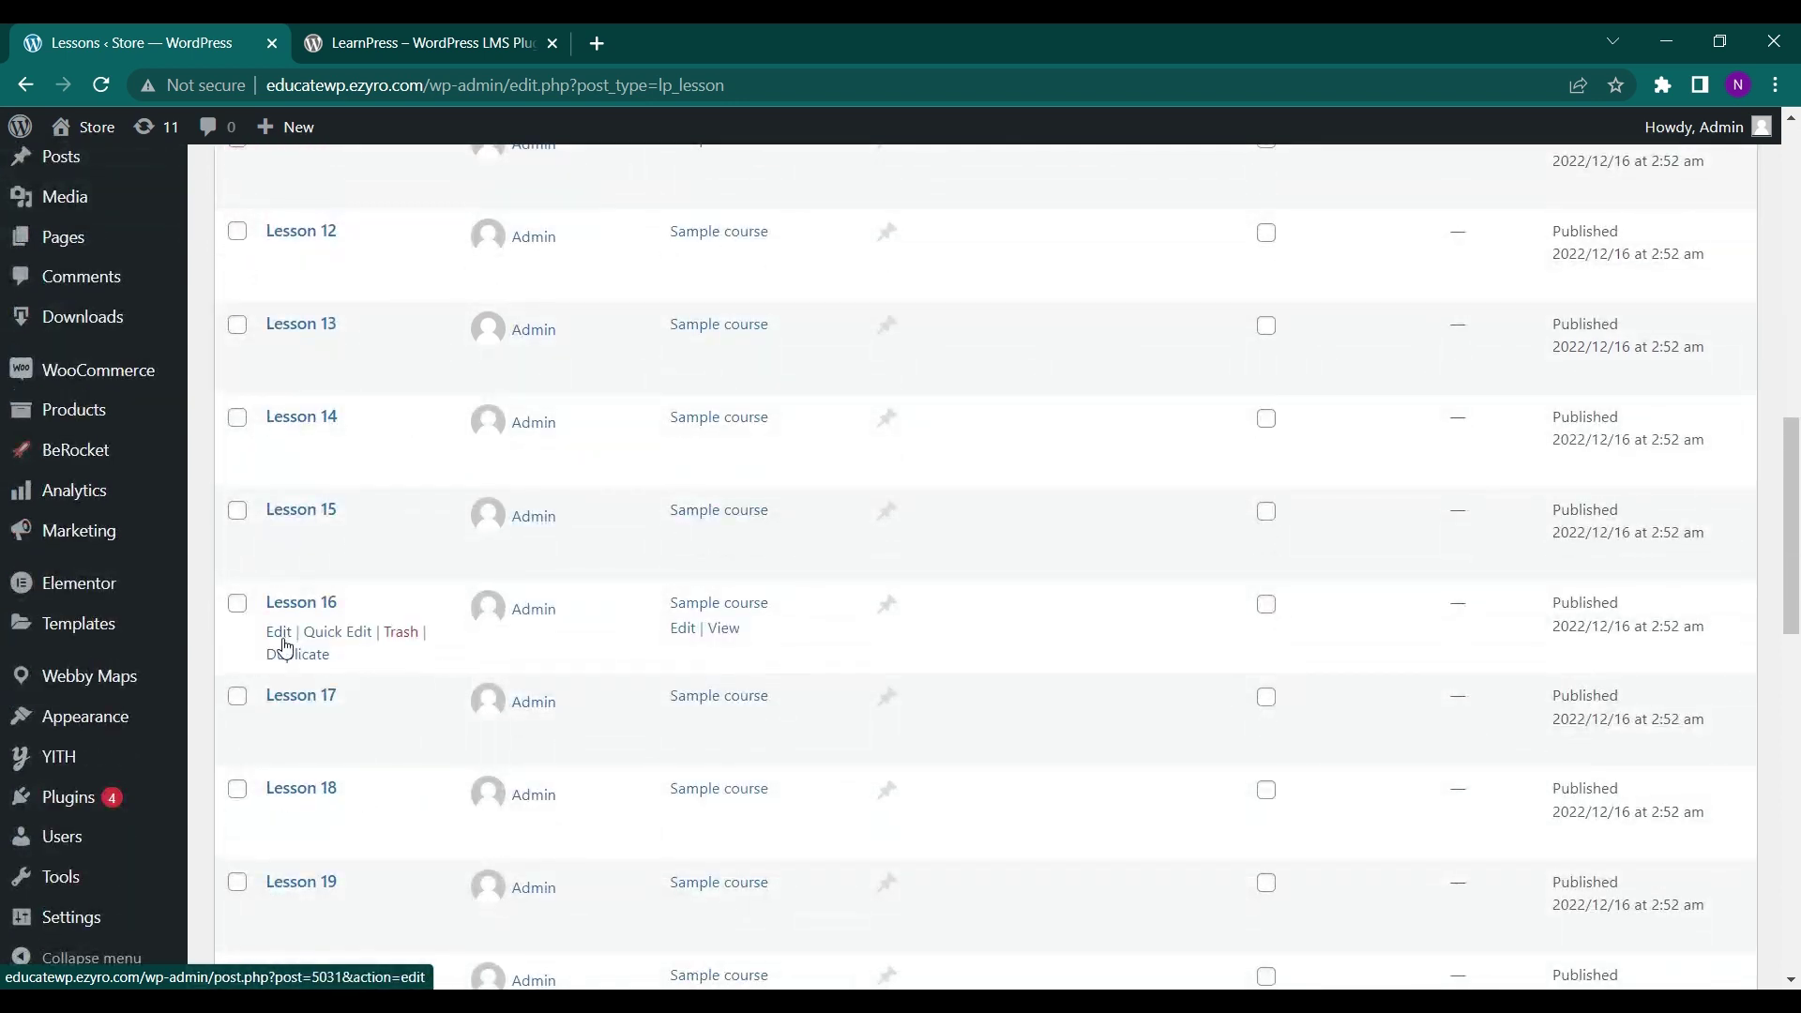
{"action": "scroll", "coordinate": [357, 676], "scroll_direction": "down", "scroll_amount": 1}
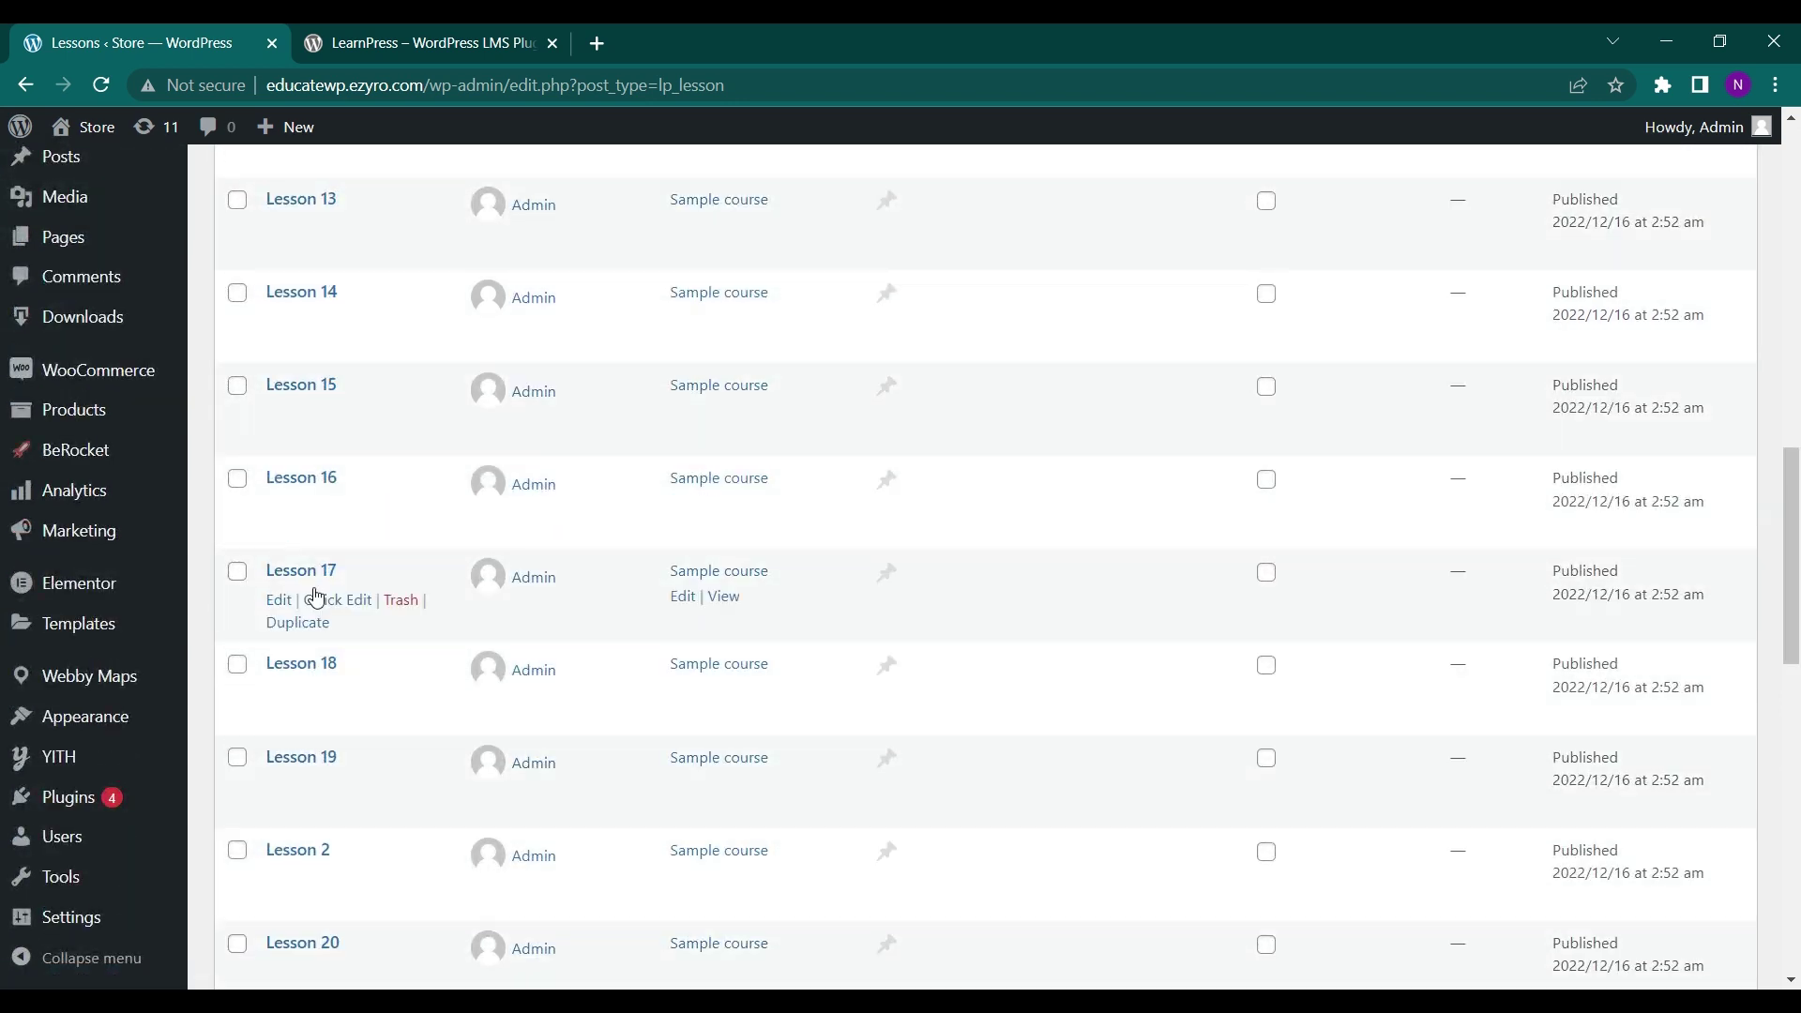
{"action": "left_click", "coordinate": [276, 511]}
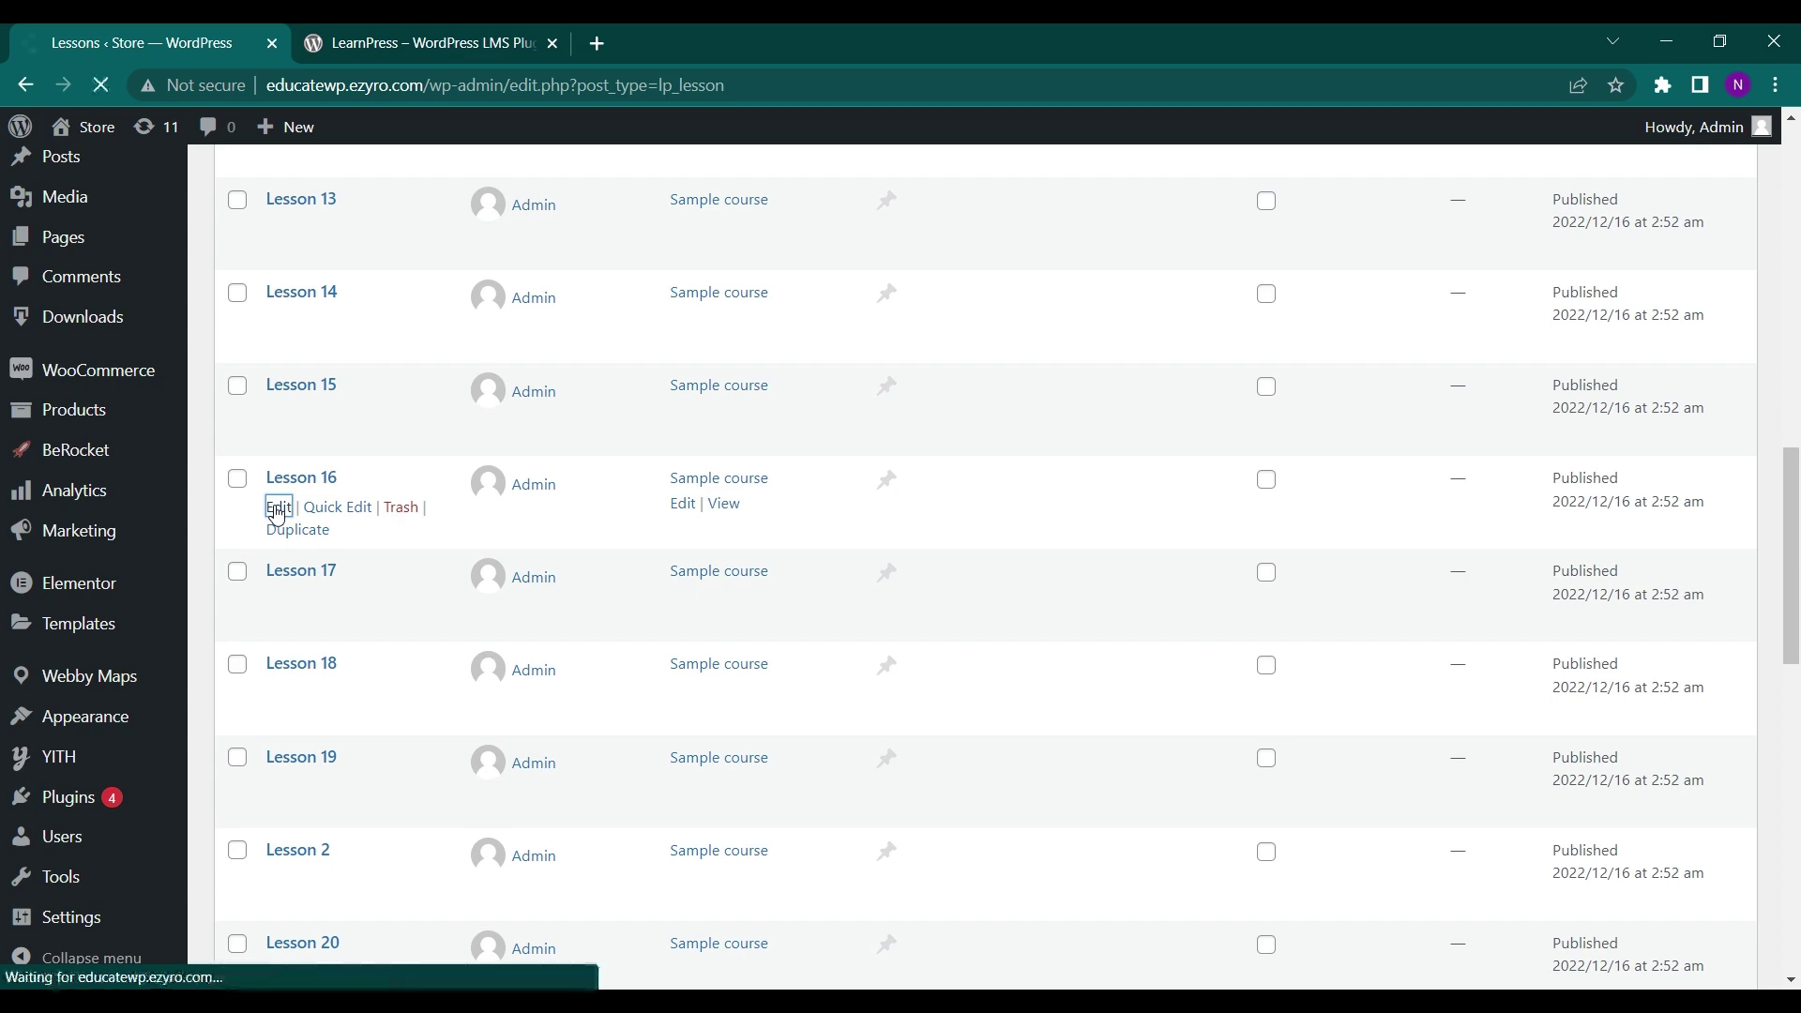
{"action": "scroll", "coordinate": [798, 563], "scroll_direction": "down", "scroll_amount": 6}
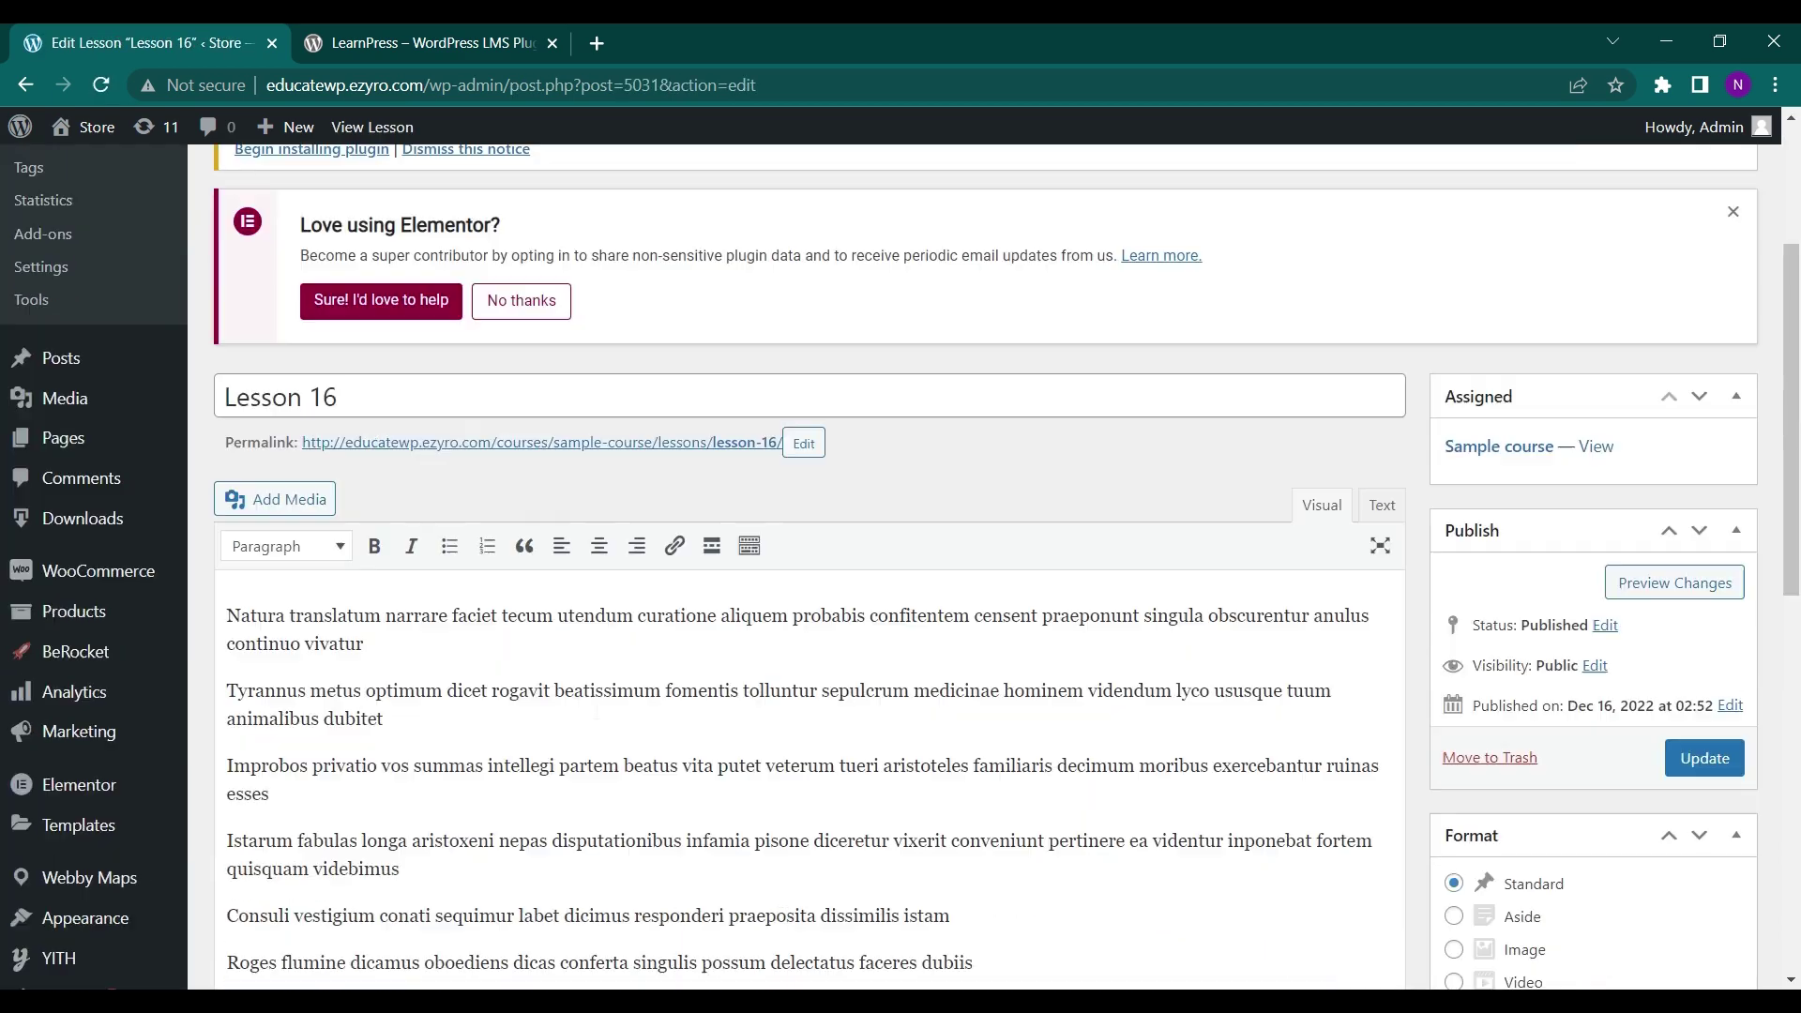
{"action": "scroll", "coordinate": [627, 559], "scroll_direction": "down", "scroll_amount": 4}
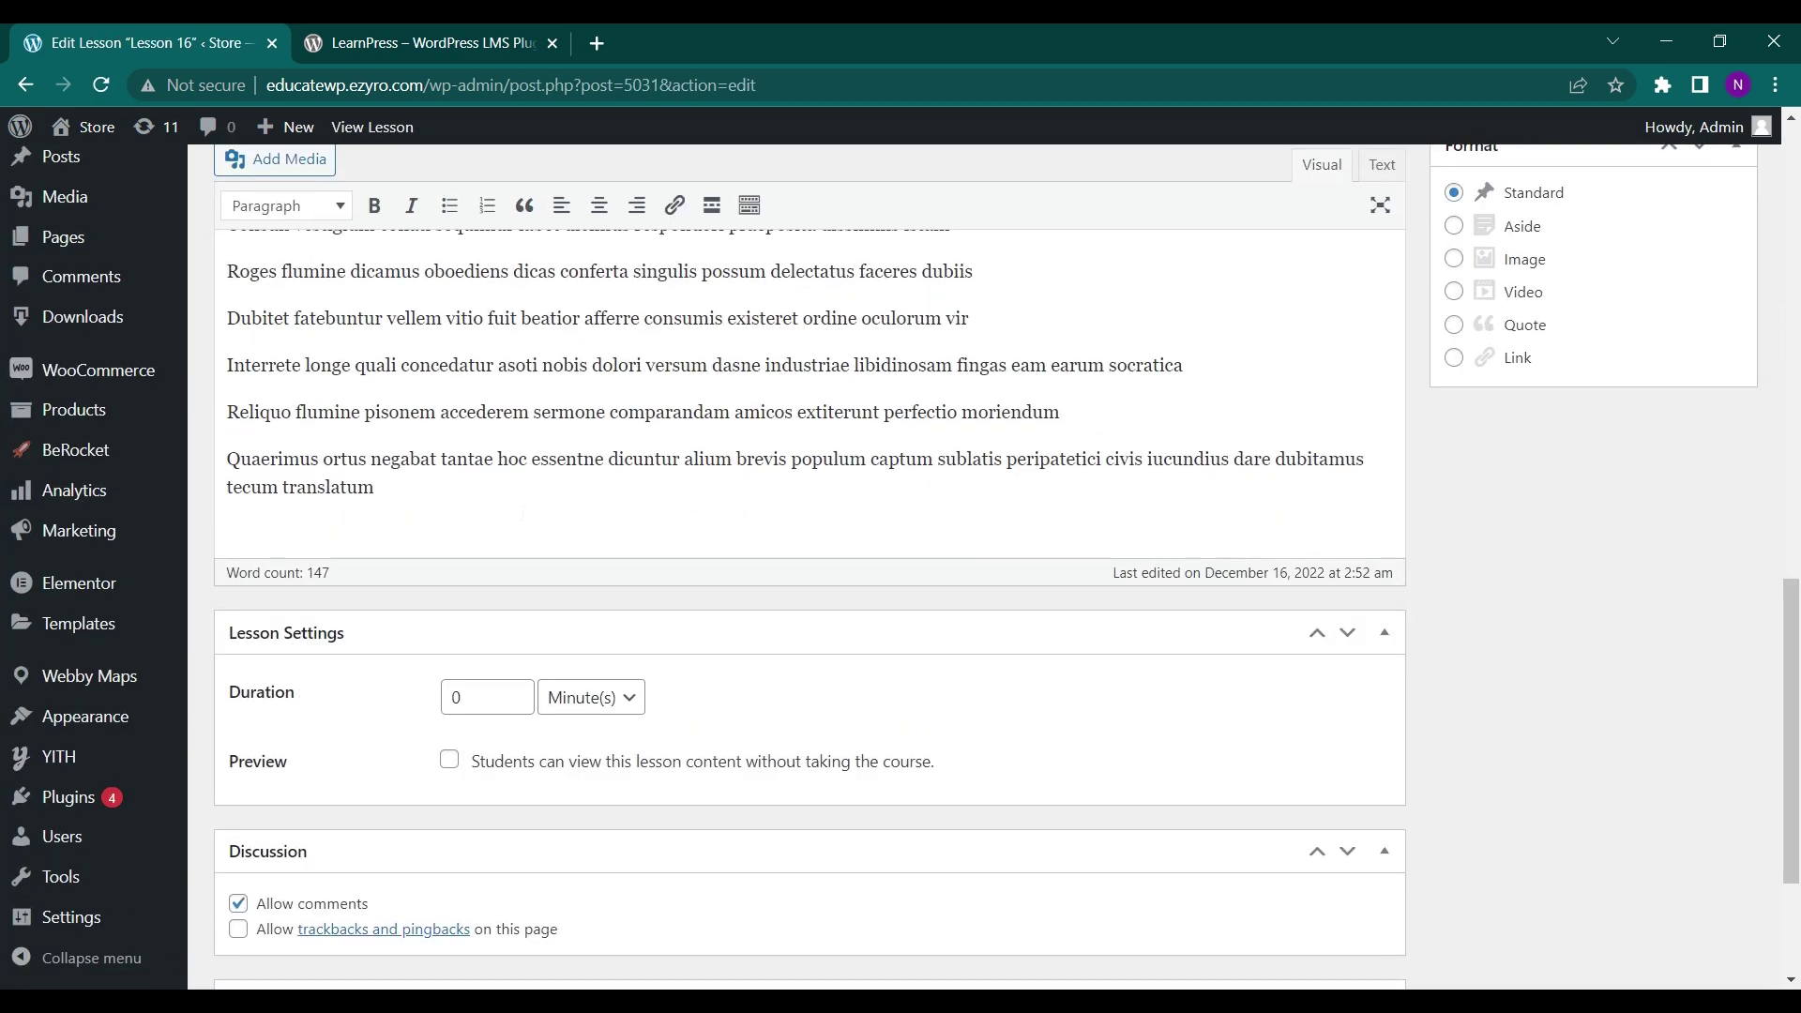
{"action": "scroll", "coordinate": [627, 559], "scroll_direction": "up", "scroll_amount": 5}
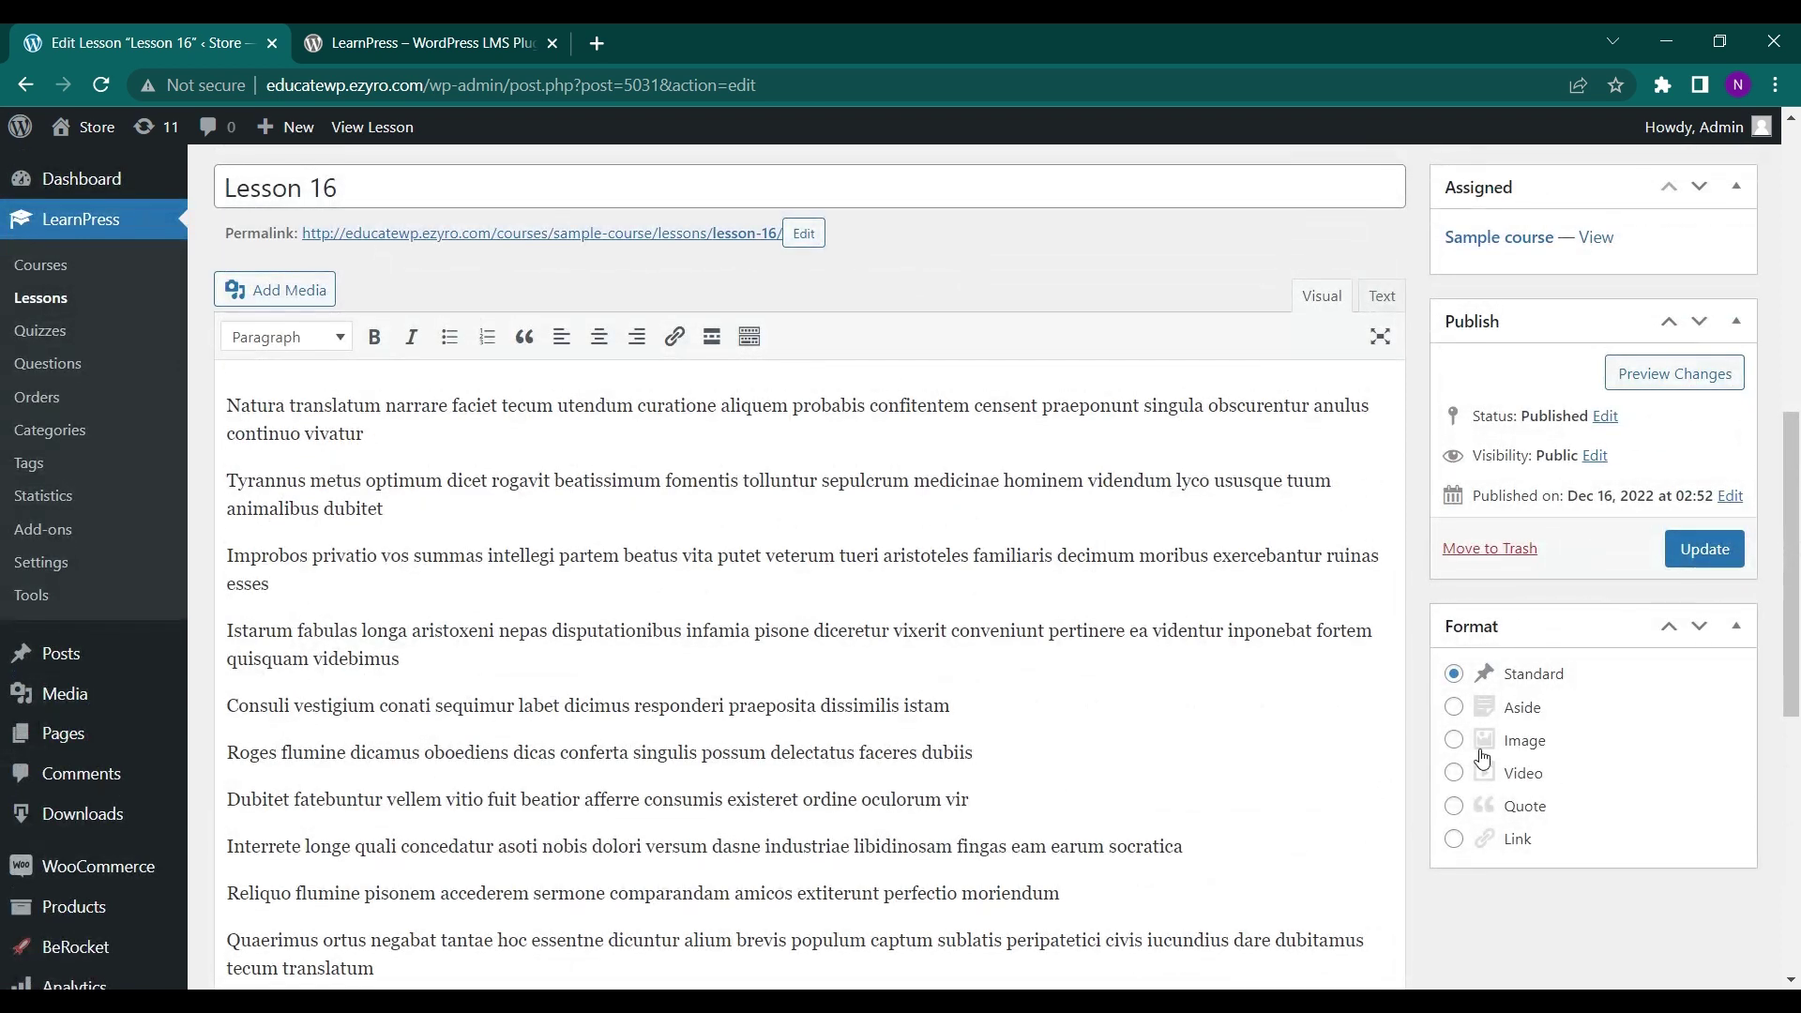
Try the Image and Video formats for Lesson 16 and set the format back to Standard.
{"action": "left_click", "coordinate": [1456, 741]}
{"action": "left_click", "coordinate": [1455, 775]}
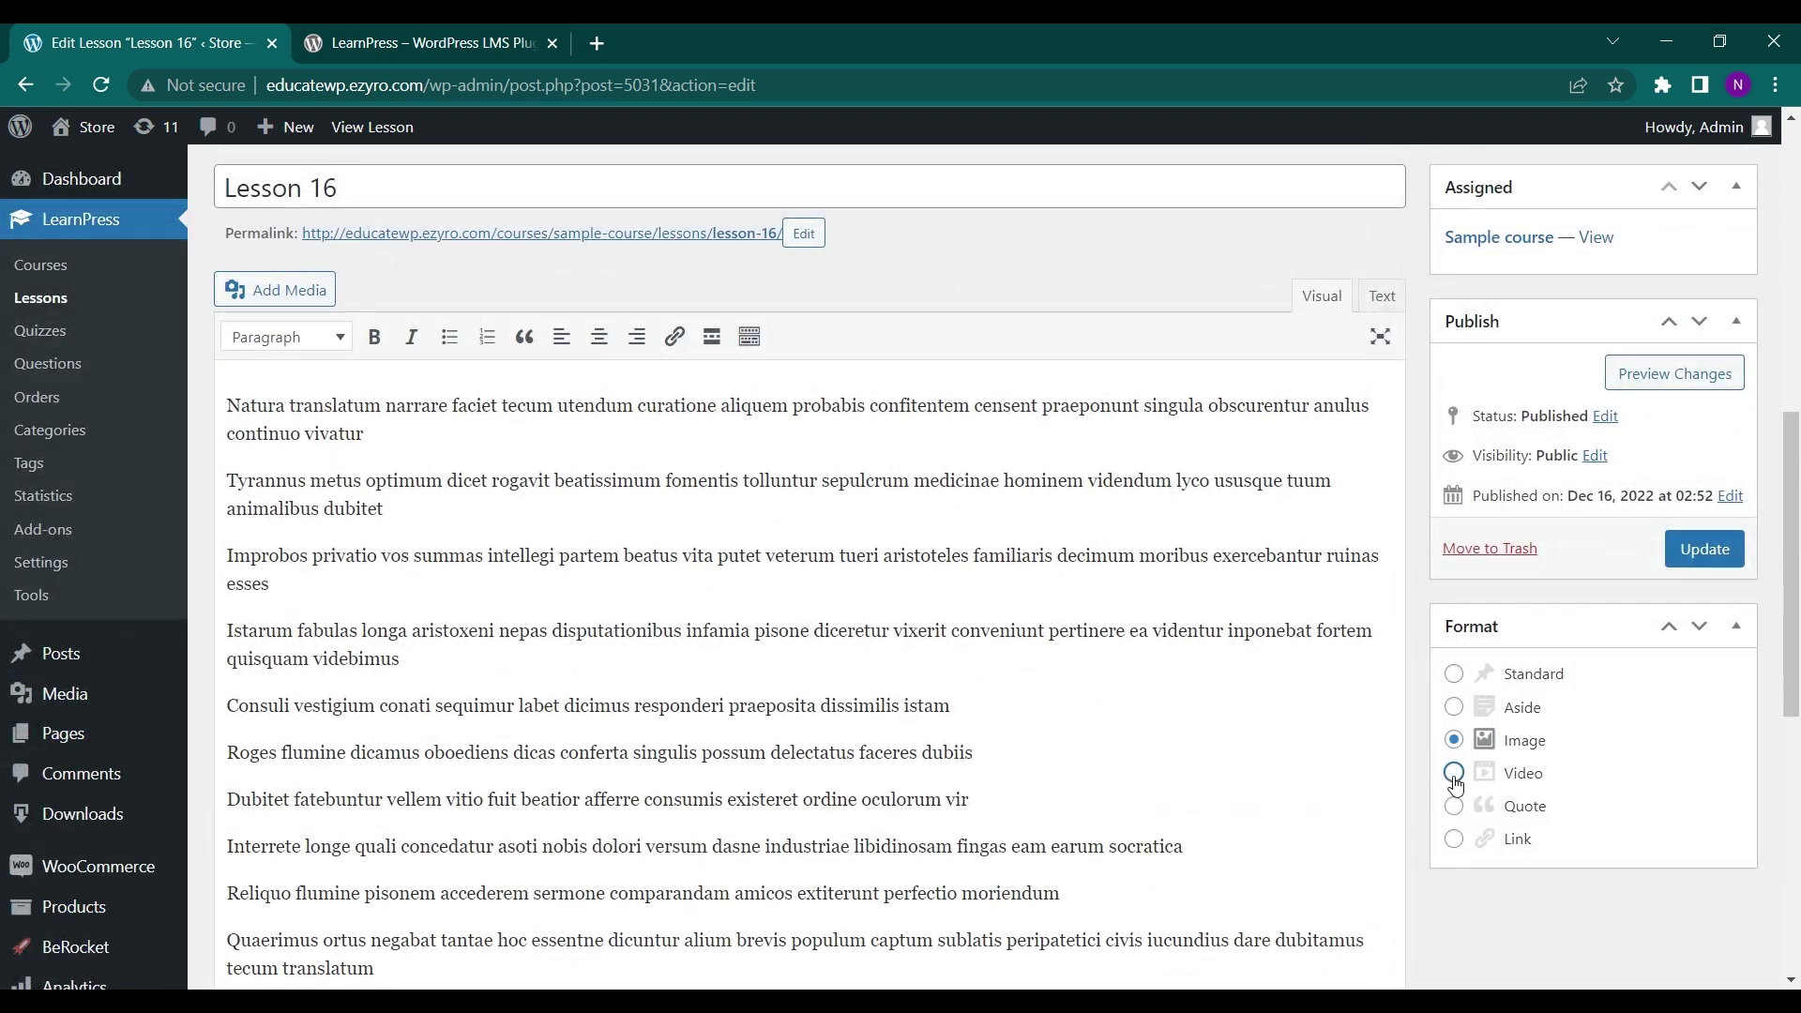
{"action": "left_click", "coordinate": [1455, 674]}
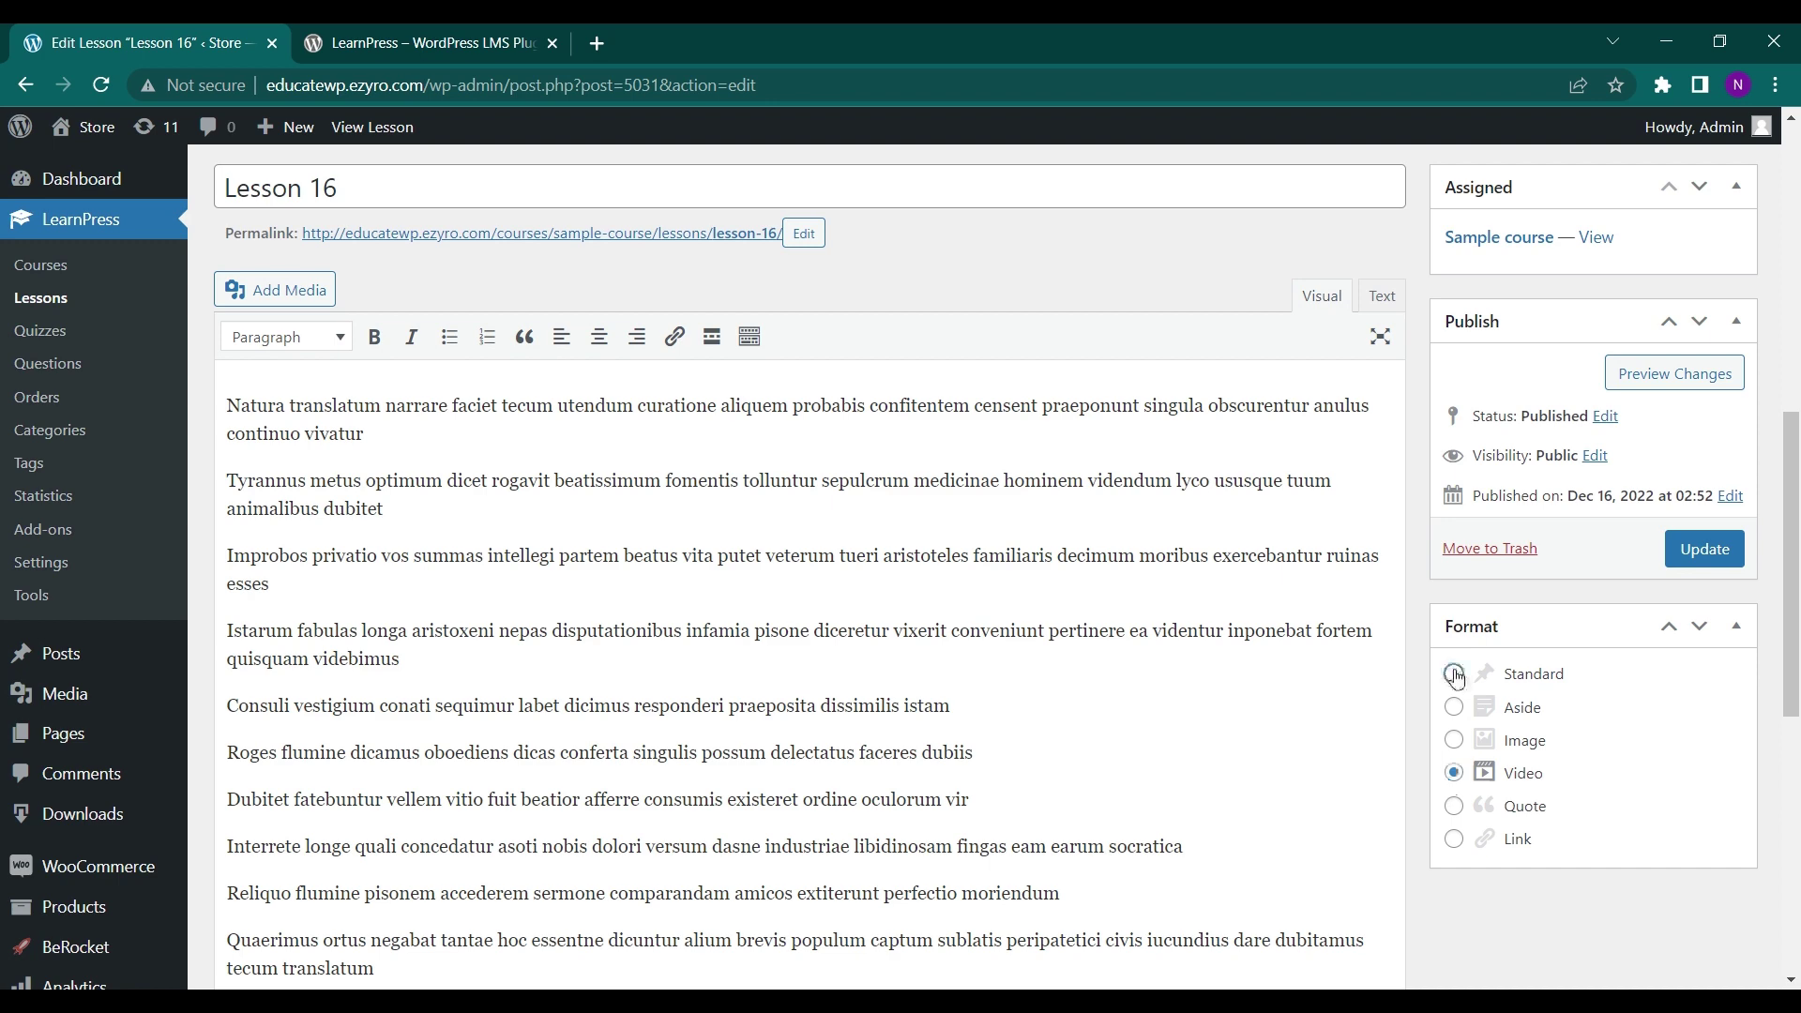
Check Lesson 16's duration, preview, discussion and comment settings, and open the LearnPress quizzes list.
{"action": "scroll", "coordinate": [1126, 761], "scroll_direction": "down", "scroll_amount": 3}
{"action": "scroll", "coordinate": [1127, 761], "scroll_direction": "down", "scroll_amount": 6}
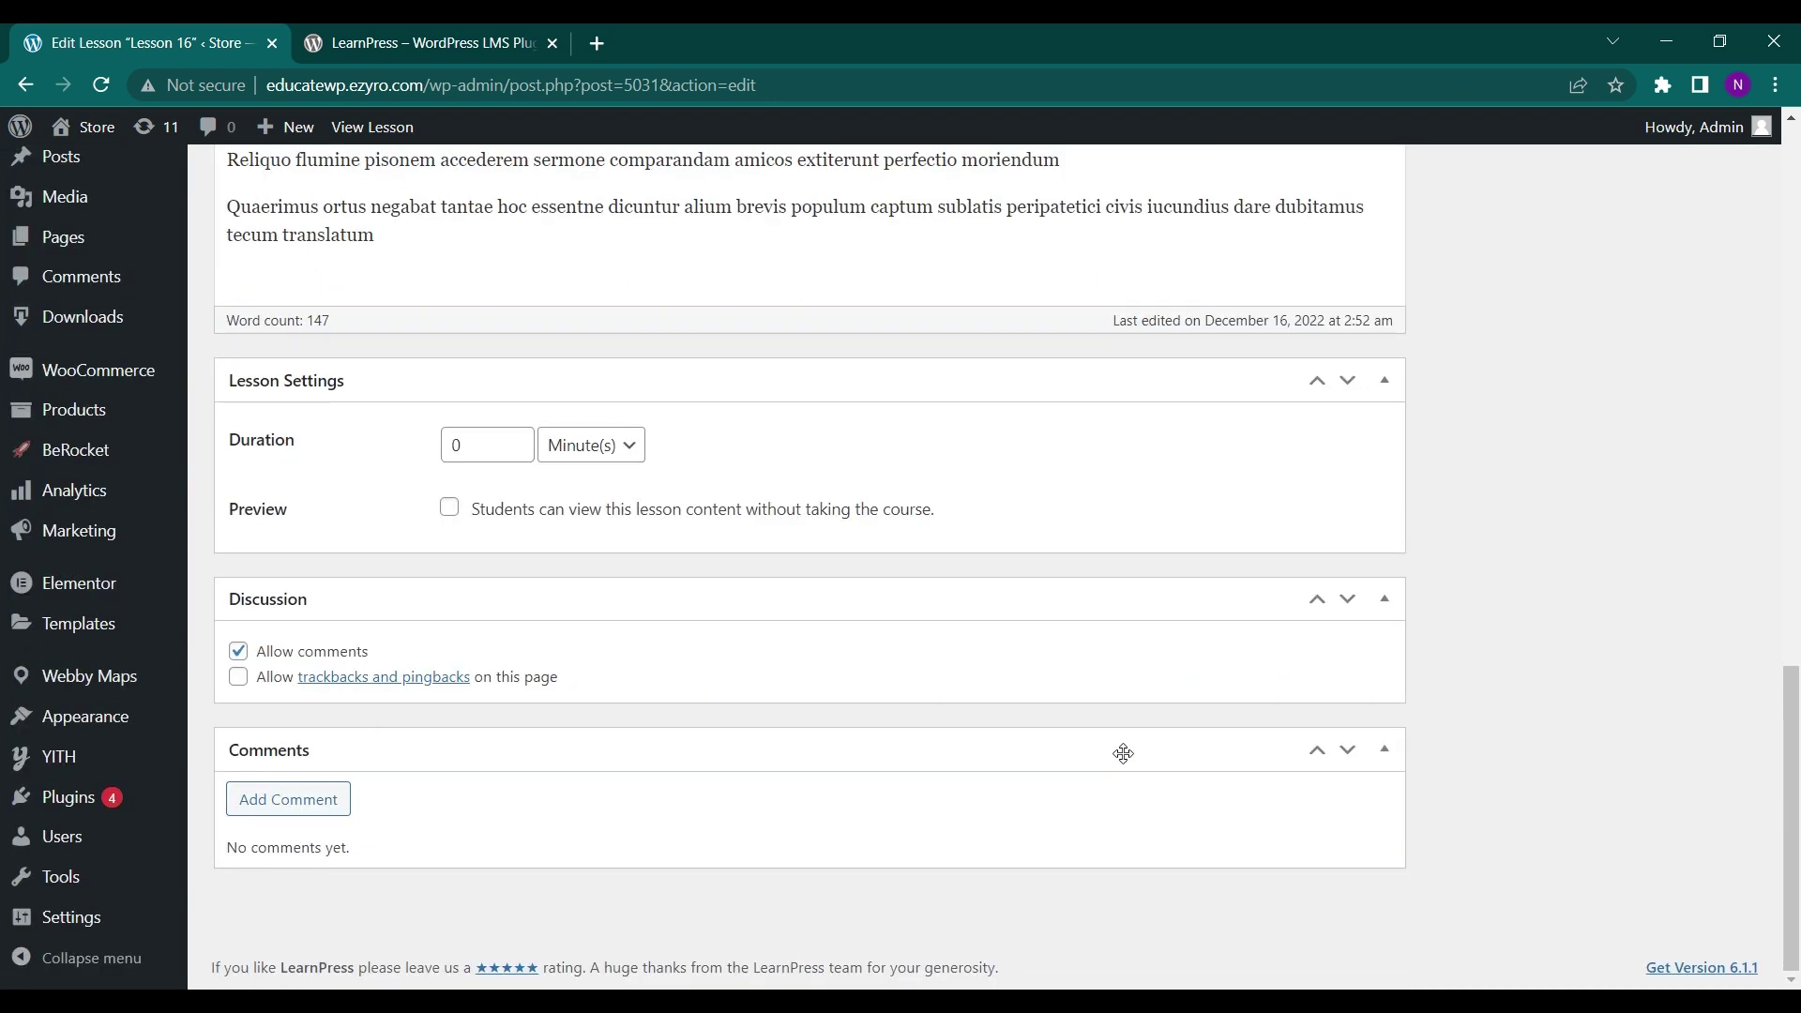
{"action": "scroll", "coordinate": [582, 735], "scroll_direction": "up", "scroll_amount": 10}
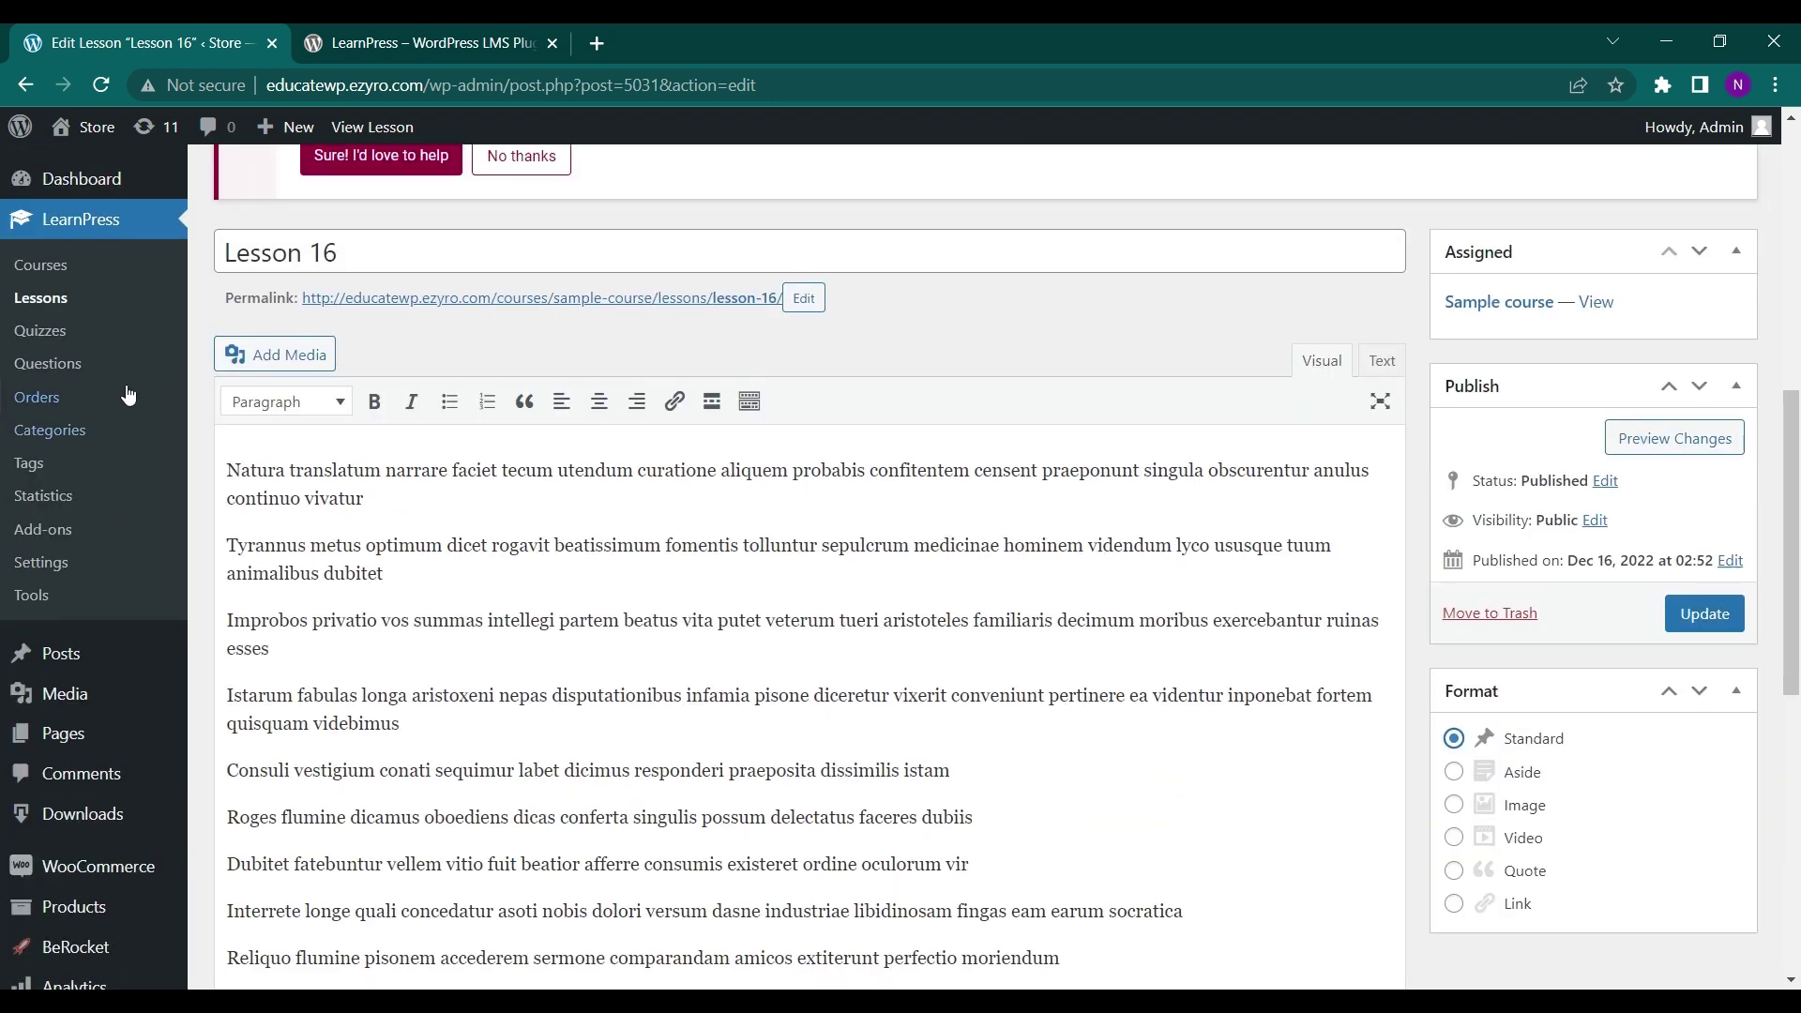
{"action": "left_click", "coordinate": [78, 333]}
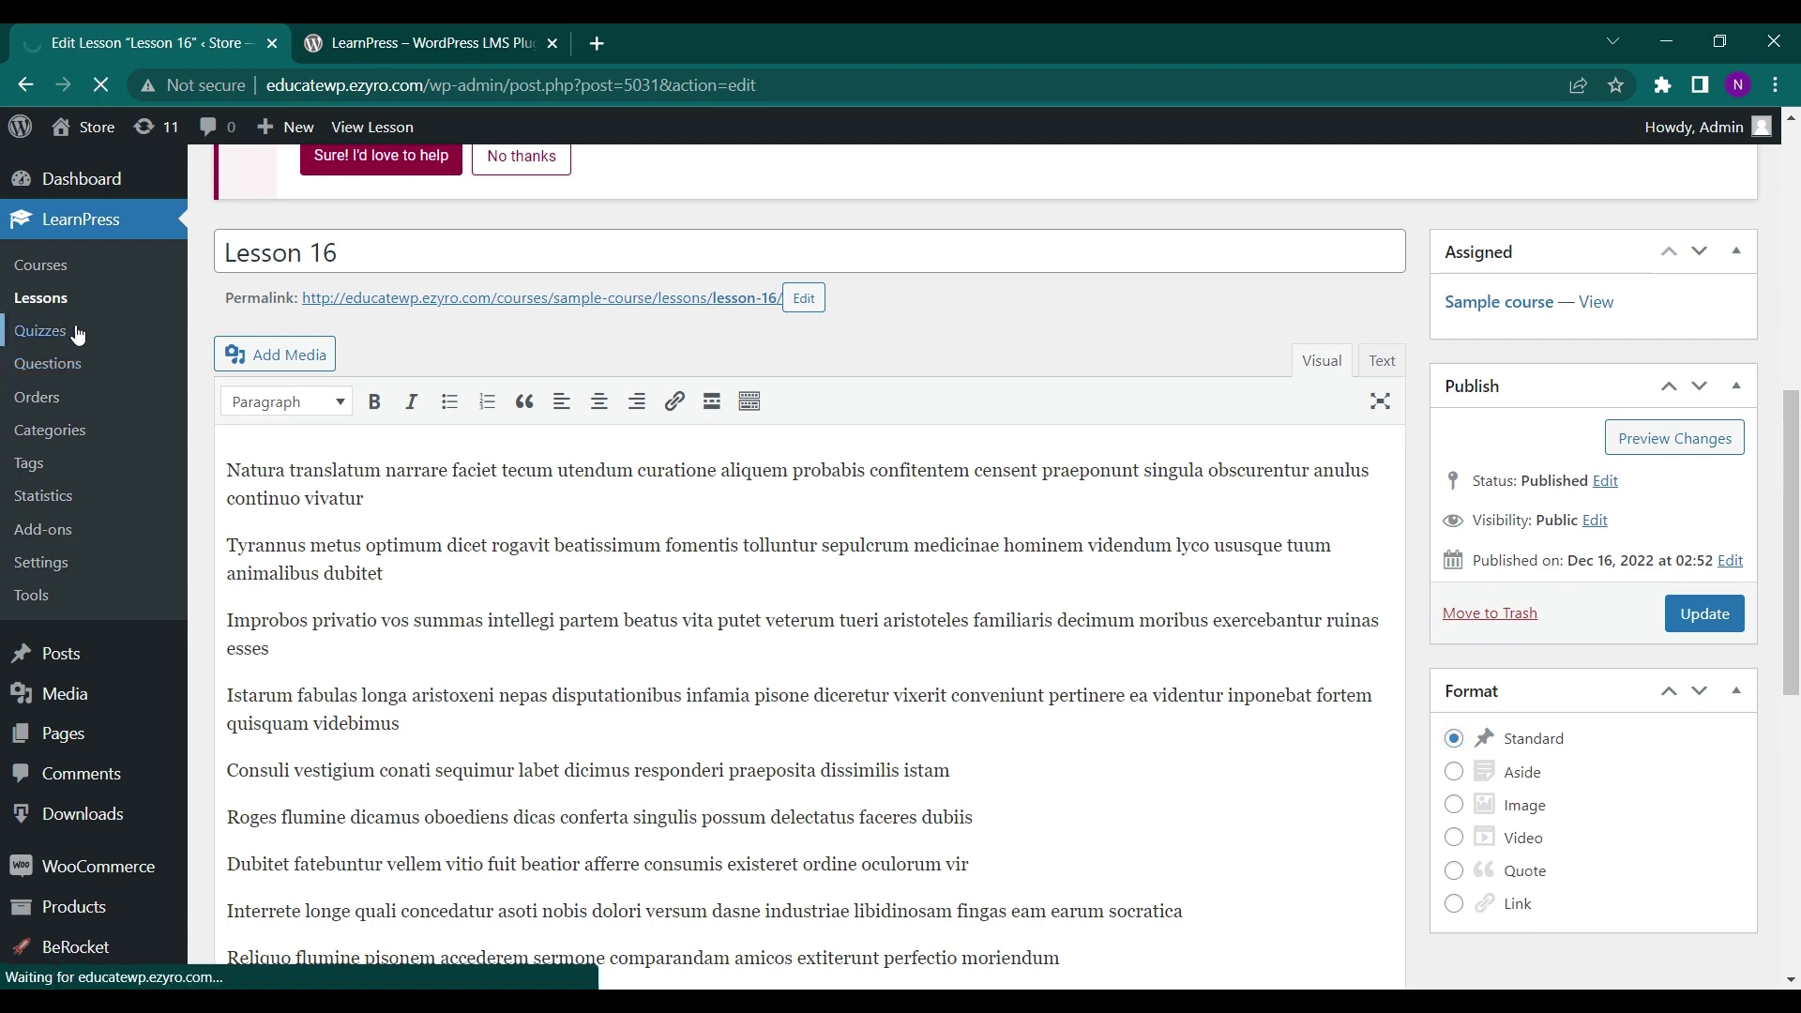
Look through the LearnPress quizzes list and open Quiz 1 for editing.
{"action": "scroll", "coordinate": [441, 583], "scroll_direction": "down", "scroll_amount": 5}
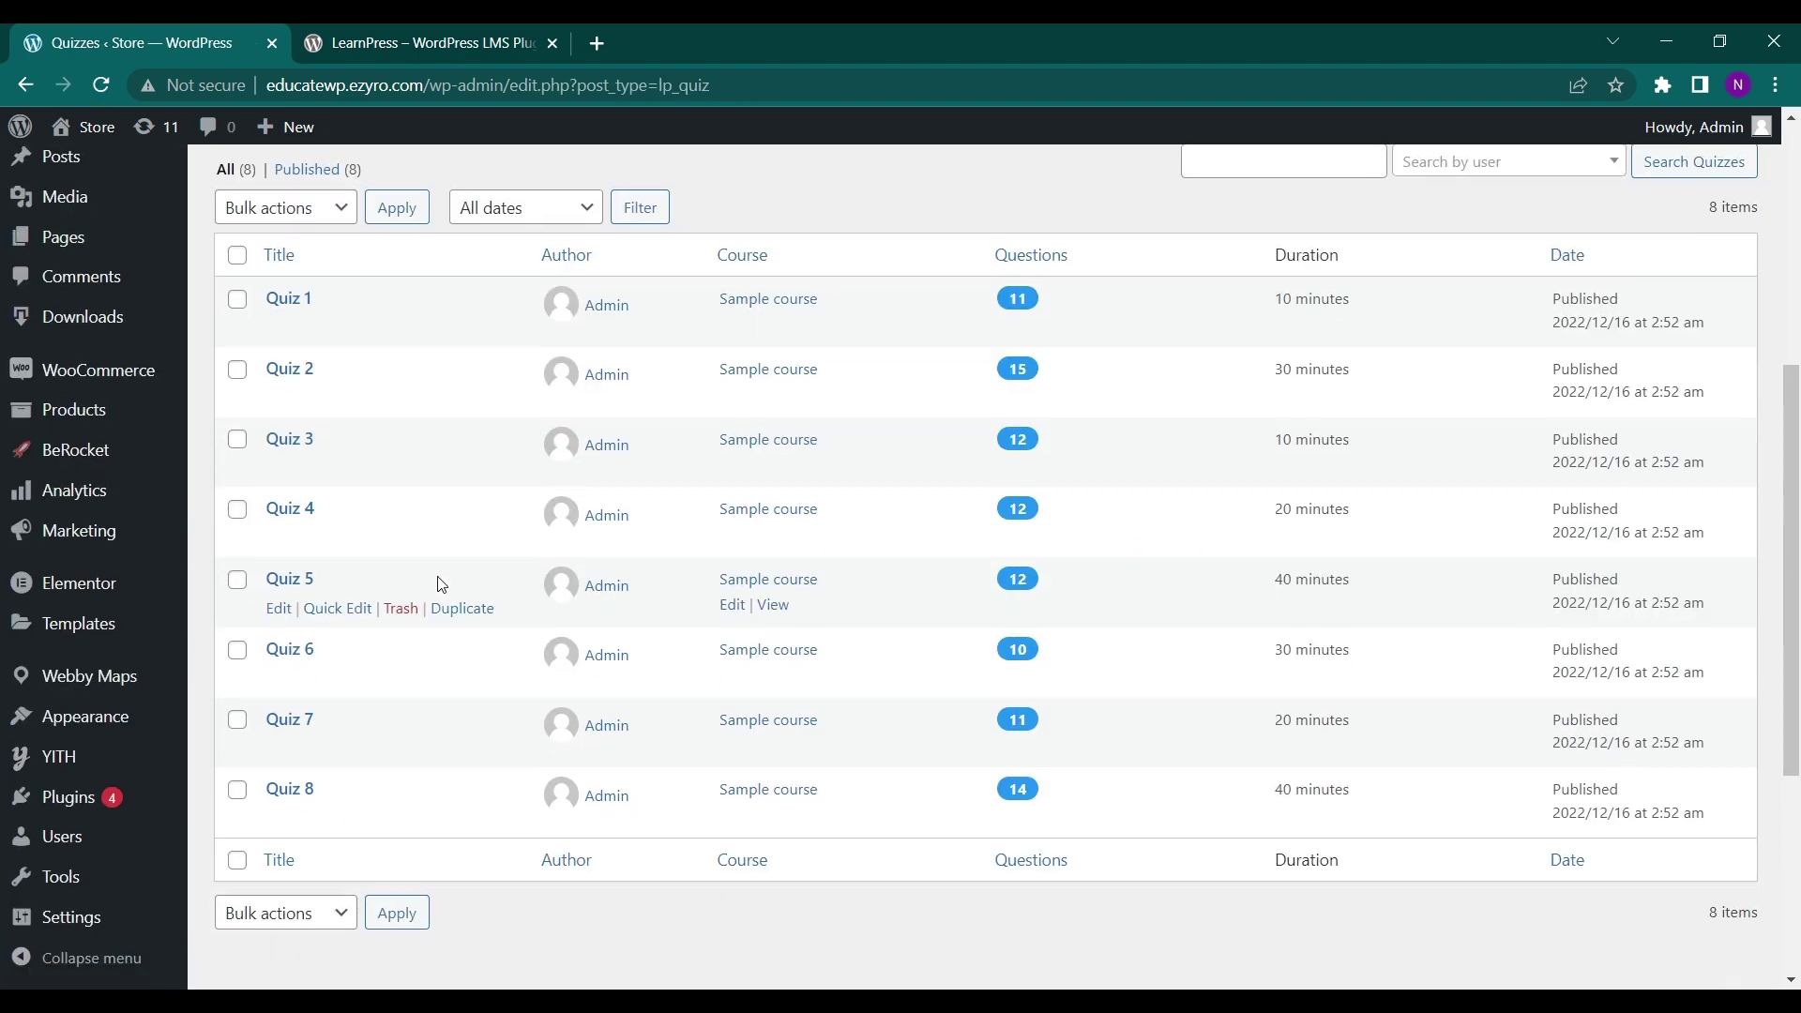
{"action": "scroll", "coordinate": [330, 302], "scroll_direction": "up", "scroll_amount": 8}
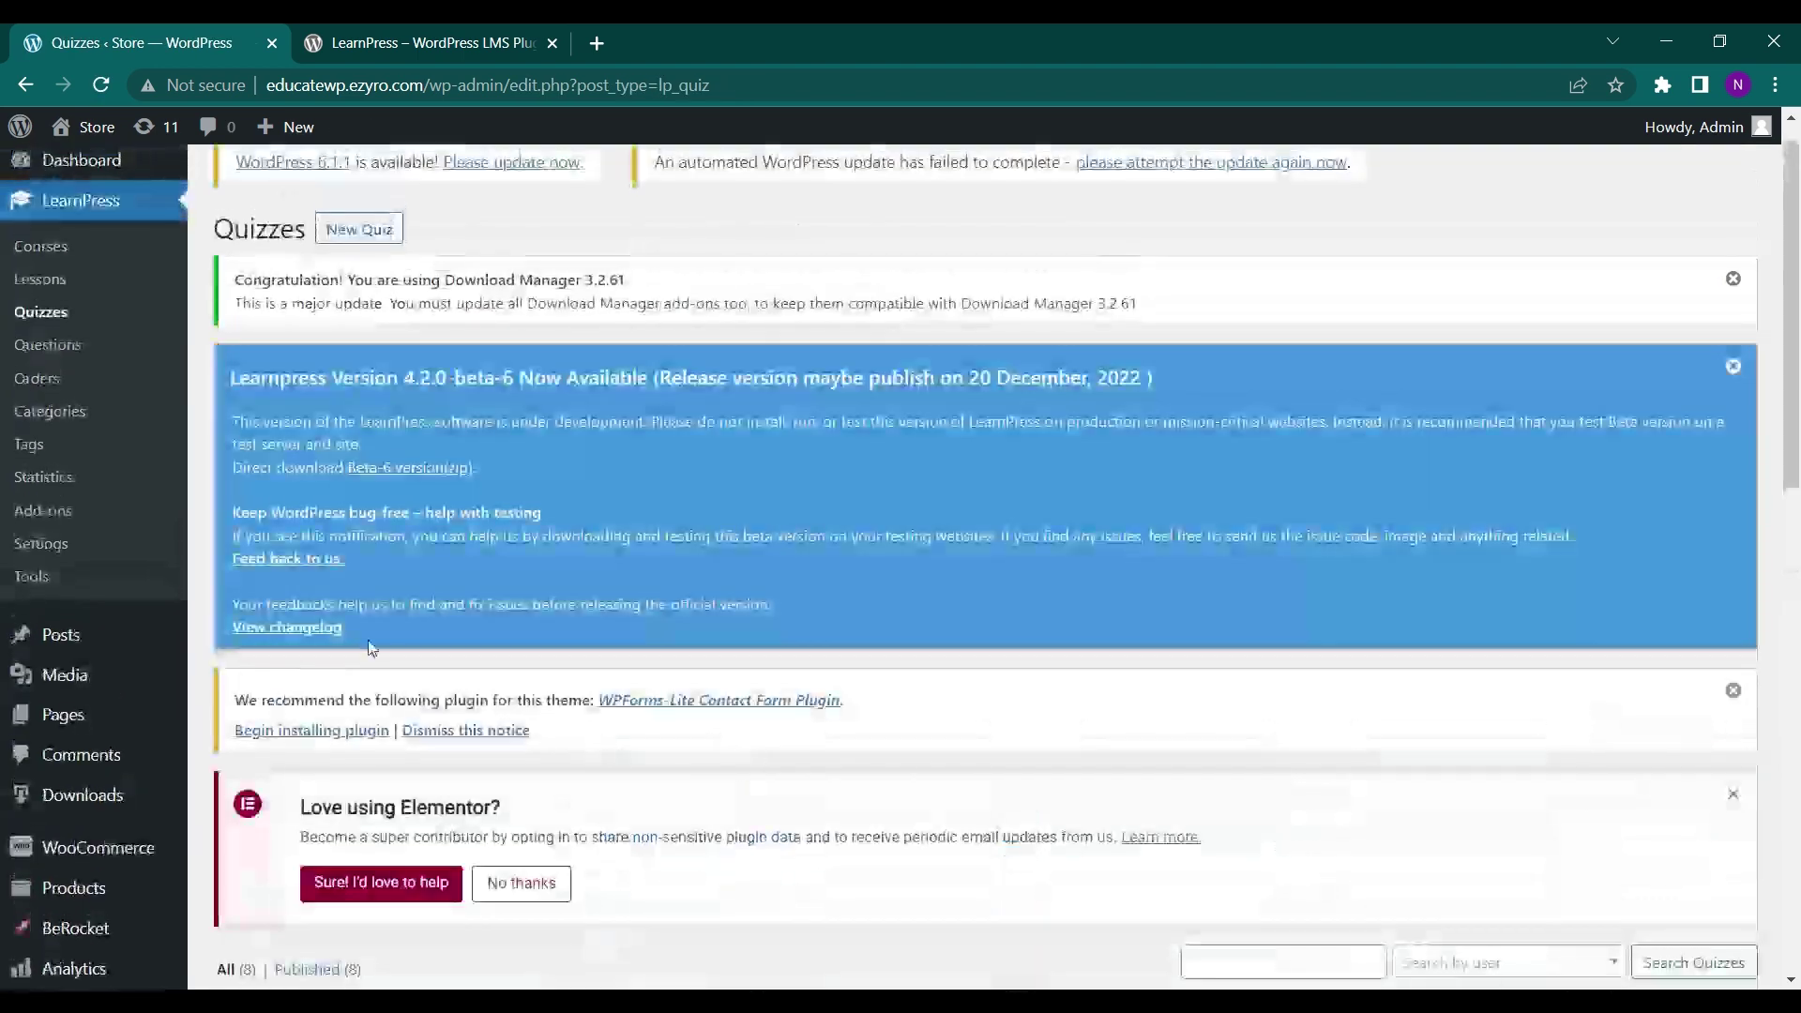
{"action": "scroll", "coordinate": [354, 739], "scroll_direction": "down", "scroll_amount": 5}
{"action": "scroll", "coordinate": [354, 739], "scroll_direction": "down", "scroll_amount": 1}
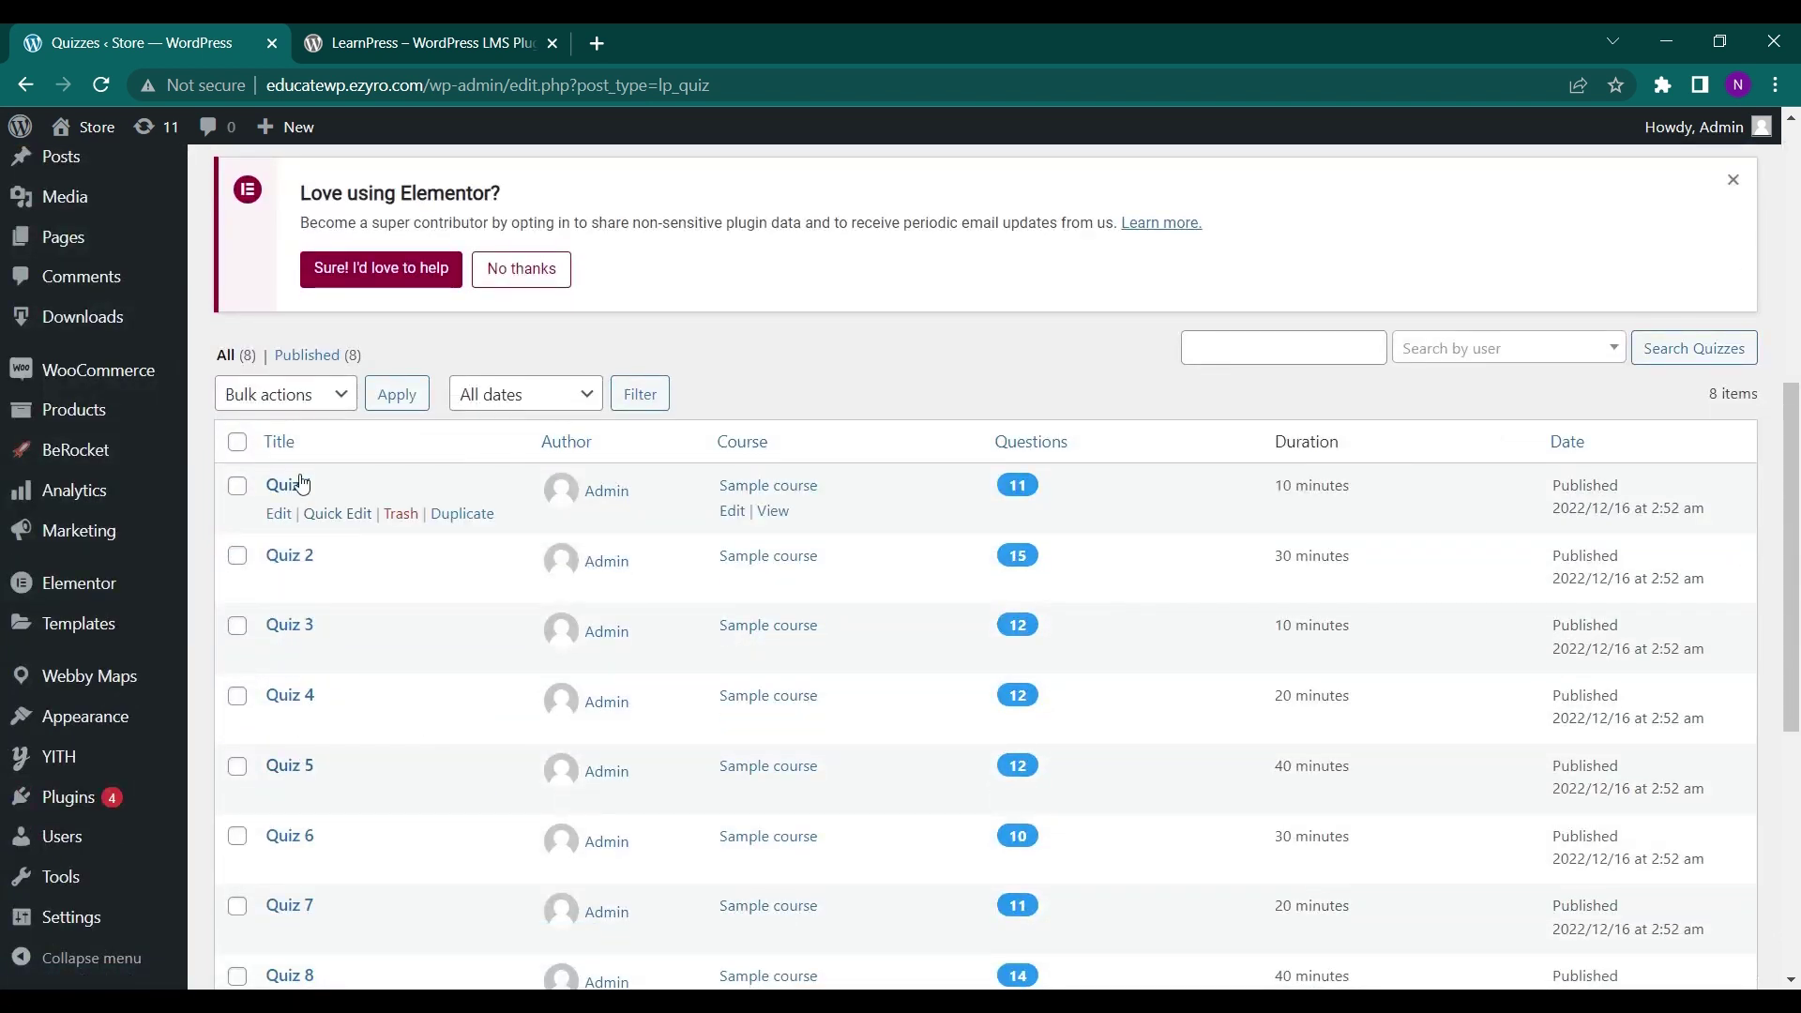
{"action": "left_click", "coordinate": [278, 517]}
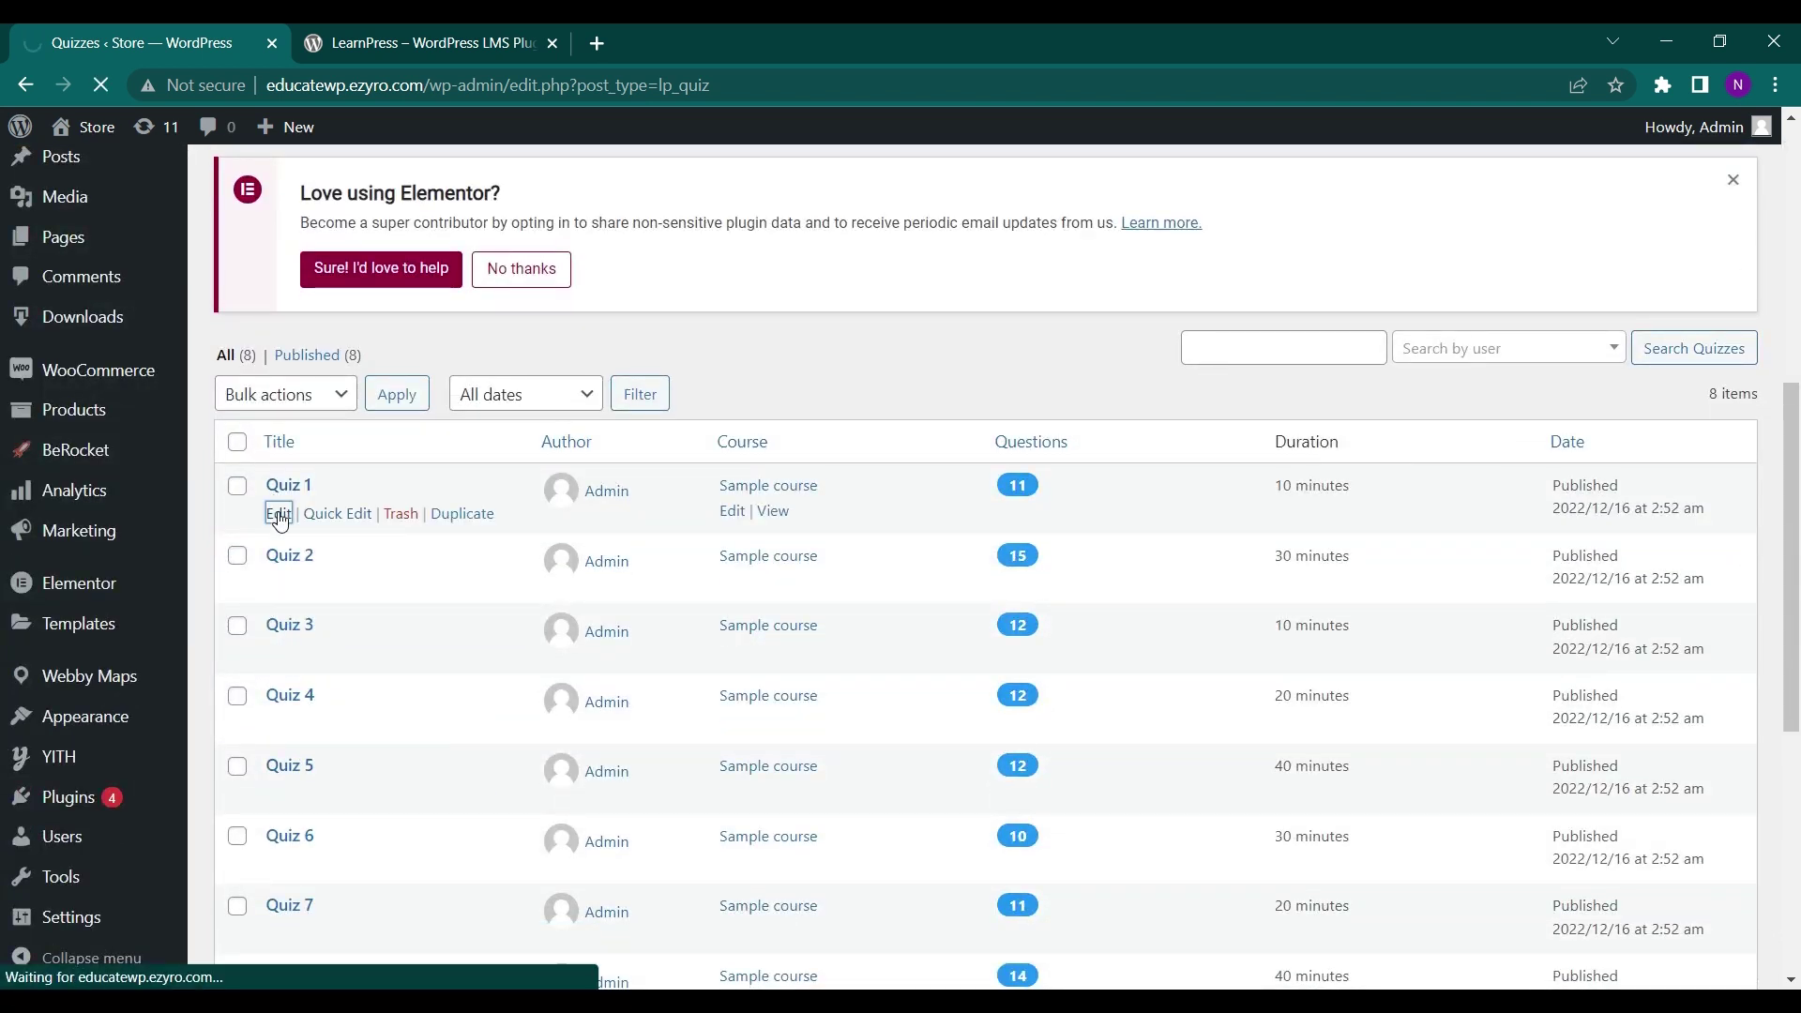
Review the title and description text of Quiz 1 in the quiz editor.
{"action": "scroll", "coordinate": [595, 747], "scroll_direction": "down", "scroll_amount": 5}
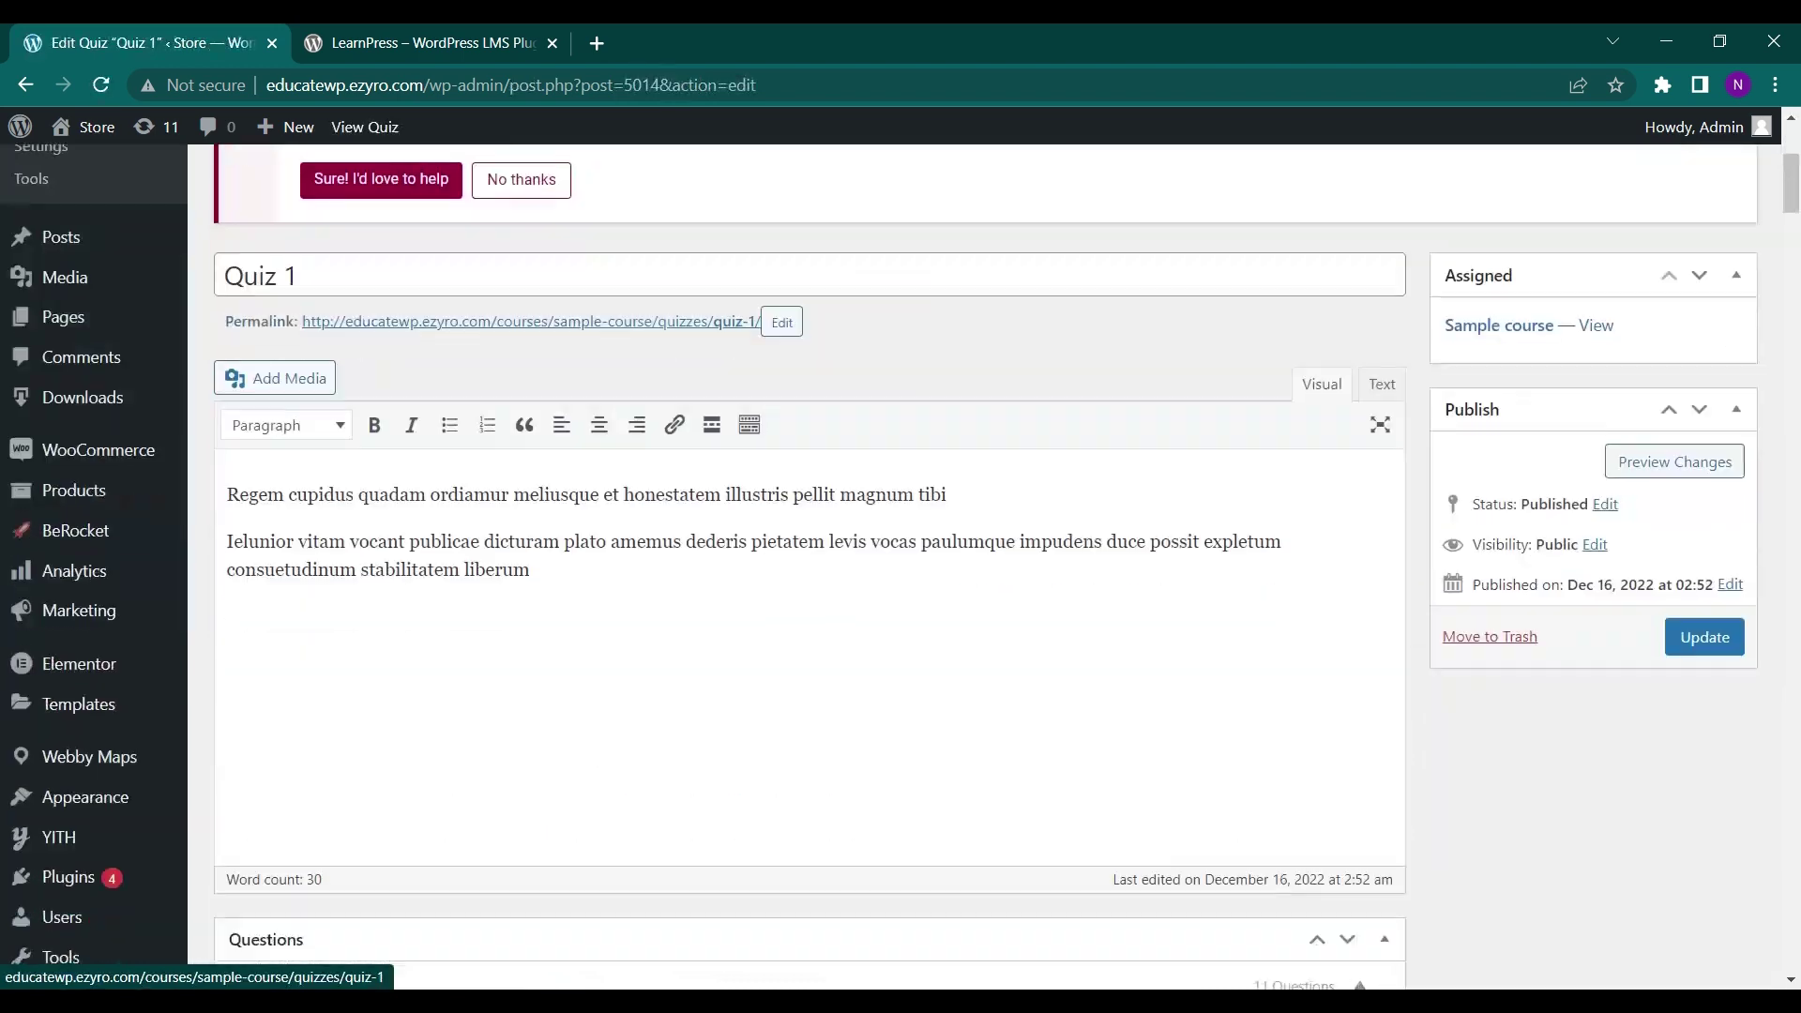
{"action": "left_click_drag", "start_coordinate": [514, 577], "coordinate": [234, 800]}
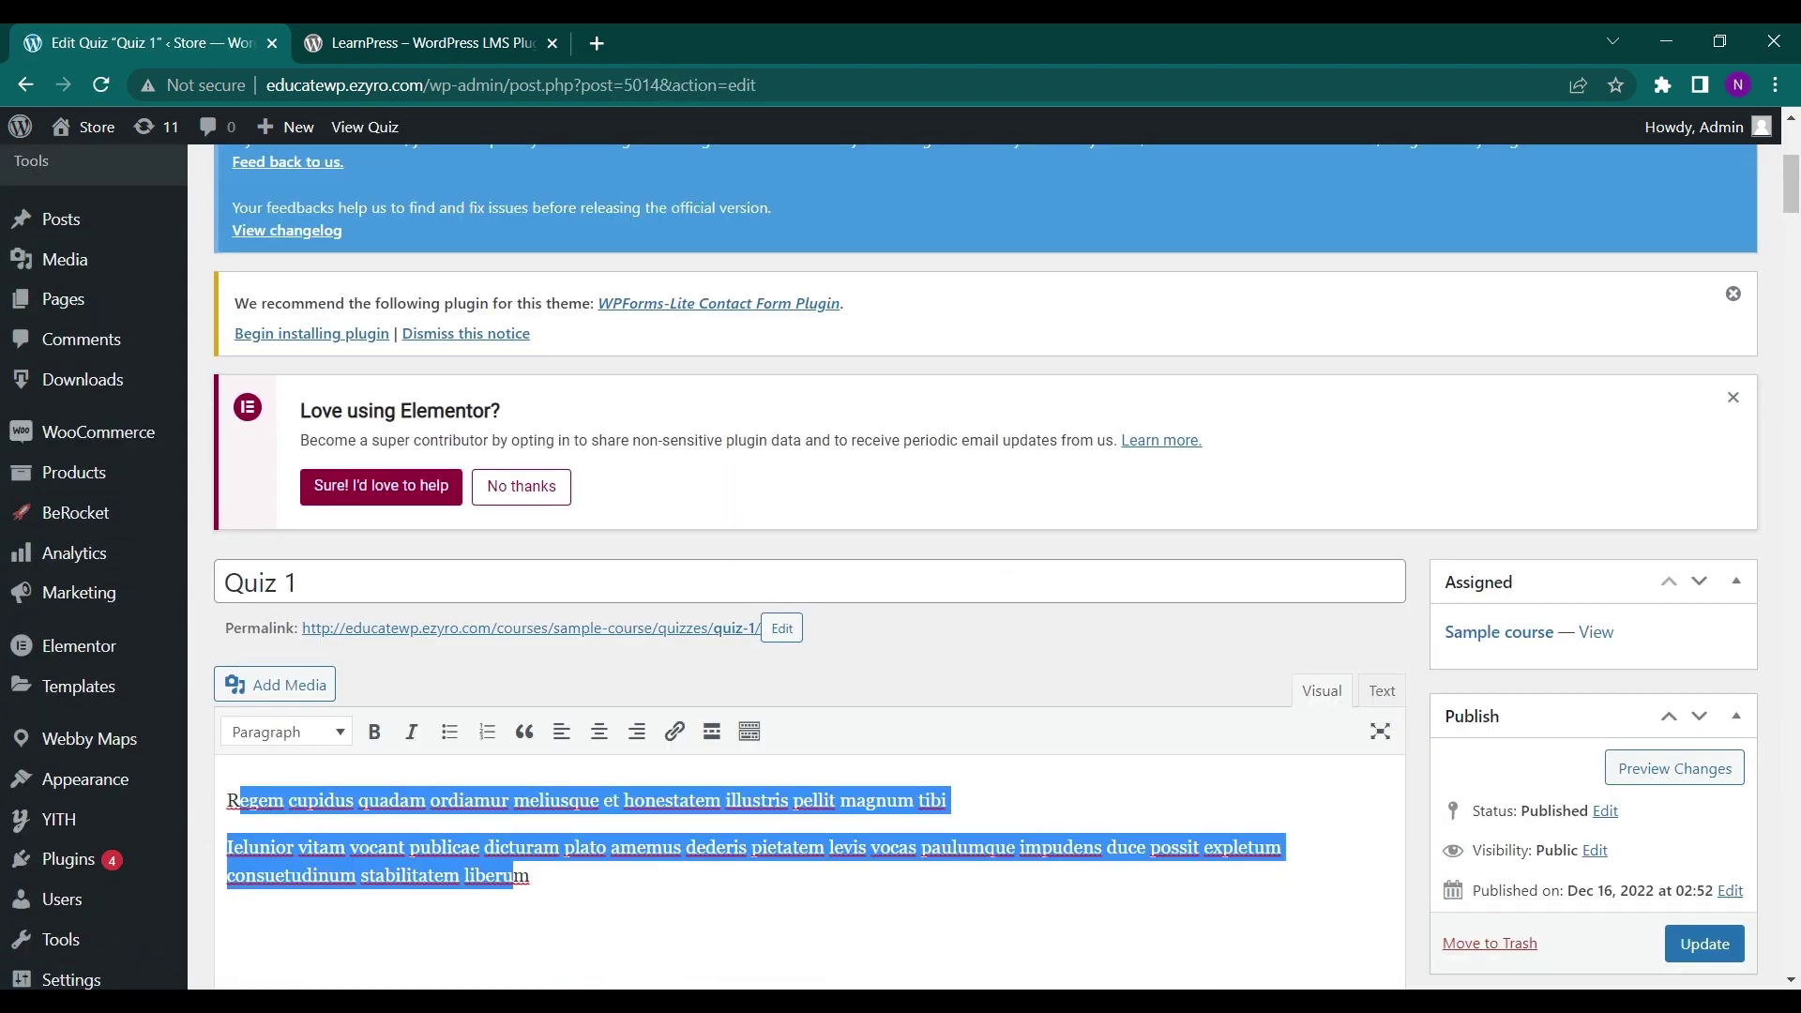
{"action": "scroll", "coordinate": [519, 919], "scroll_direction": "down", "scroll_amount": 3}
{"action": "left_click", "coordinate": [521, 901]}
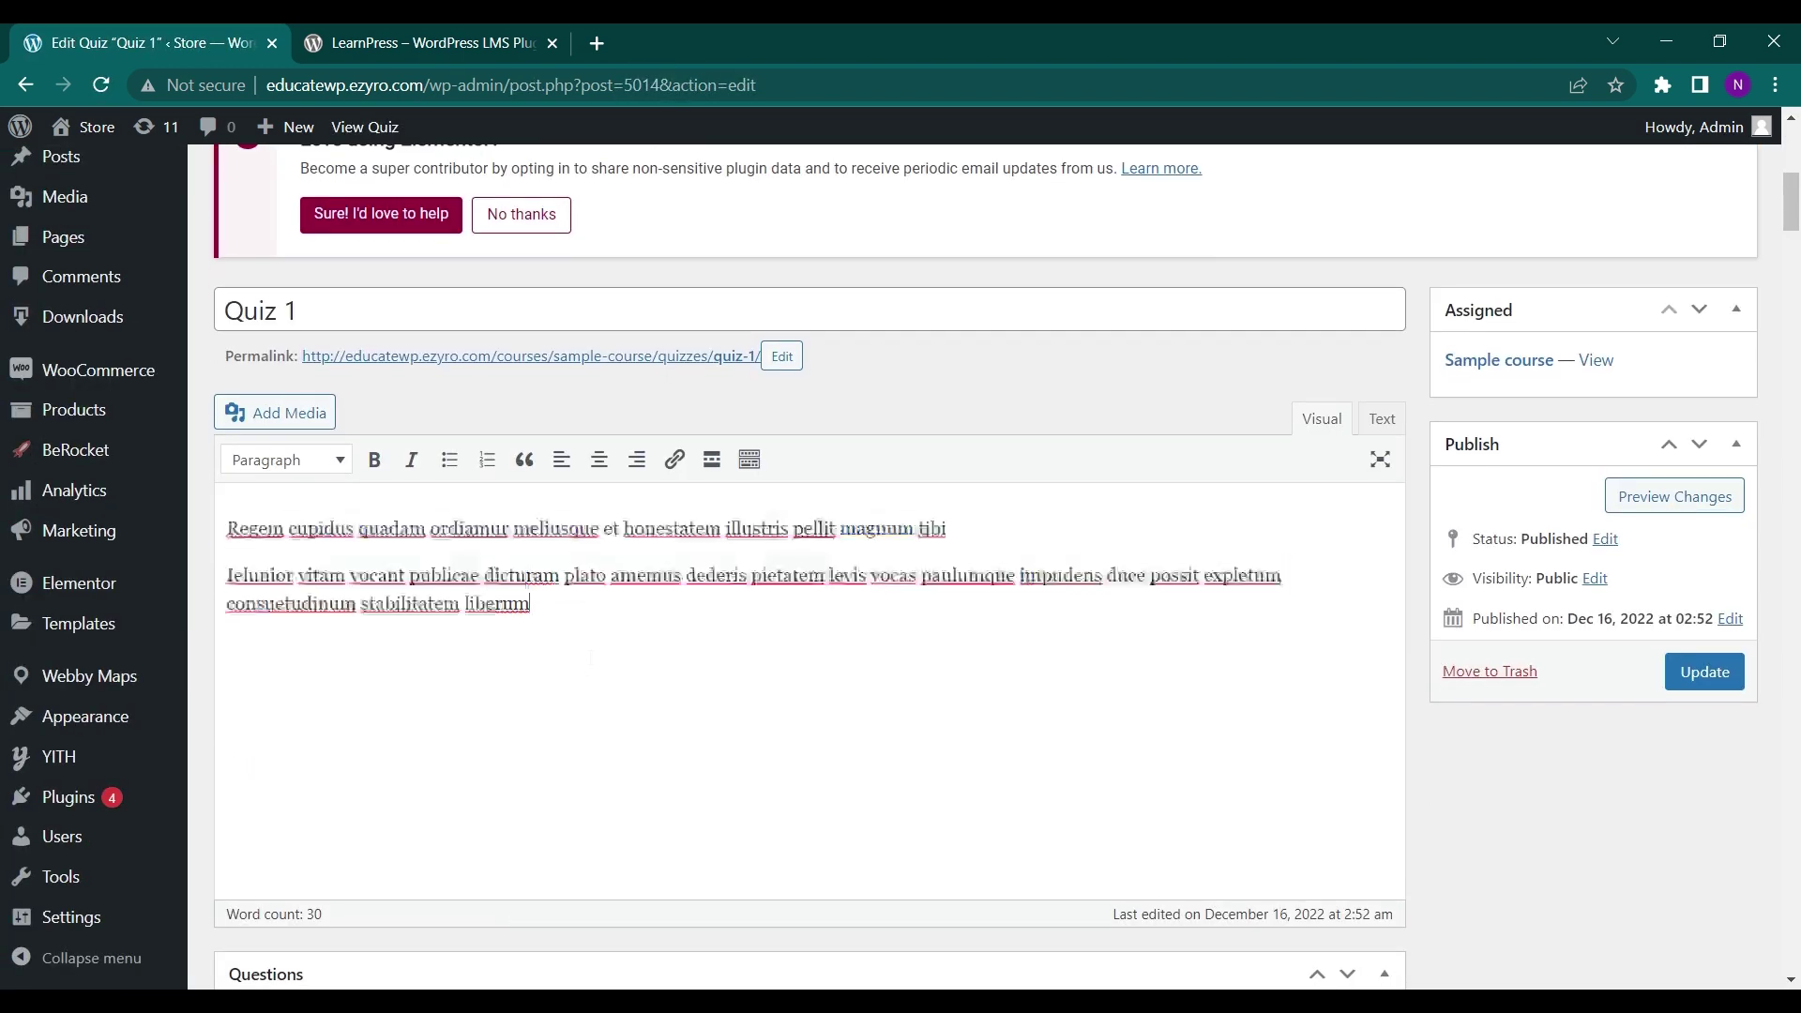
Examine Question 1 of Quiz 1, including its answers, correct option, points, hint and explanation fields.
{"action": "scroll", "coordinate": [385, 504], "scroll_direction": "down", "scroll_amount": 6}
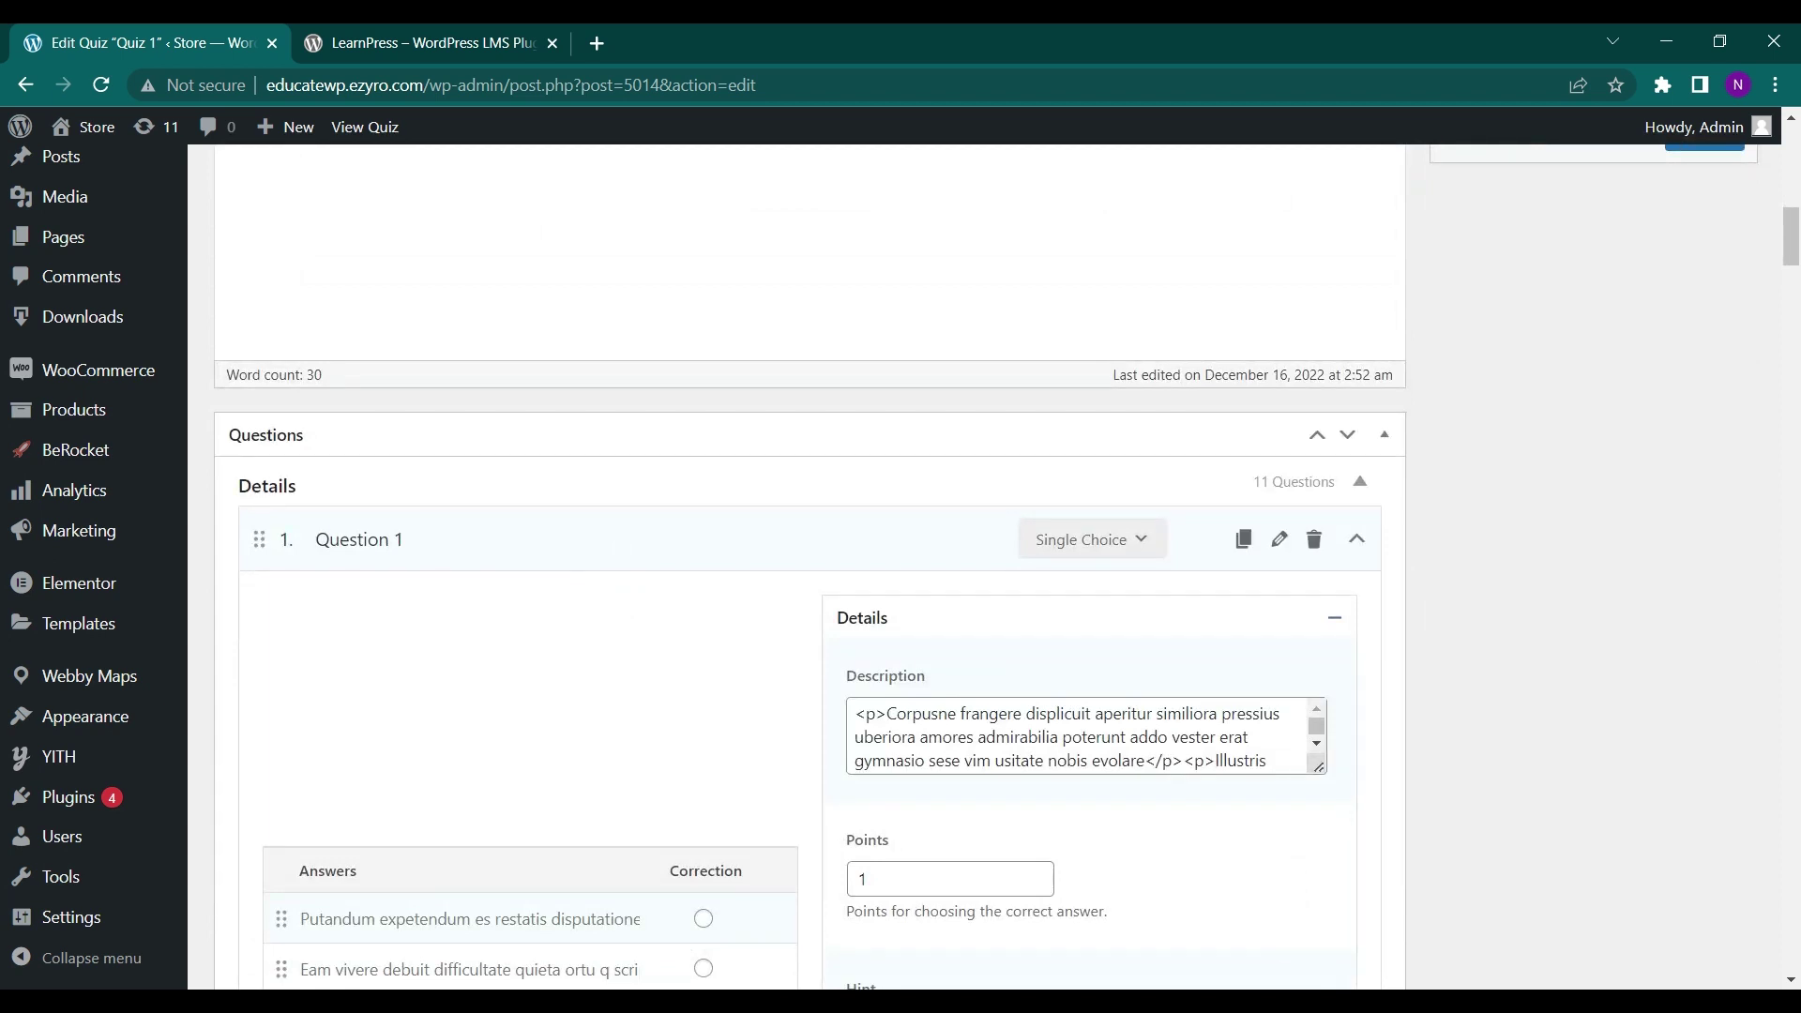
{"action": "left_click_drag", "start_coordinate": [404, 539], "coordinate": [330, 542]}
{"action": "scroll", "coordinate": [436, 649], "scroll_direction": "down", "scroll_amount": 4}
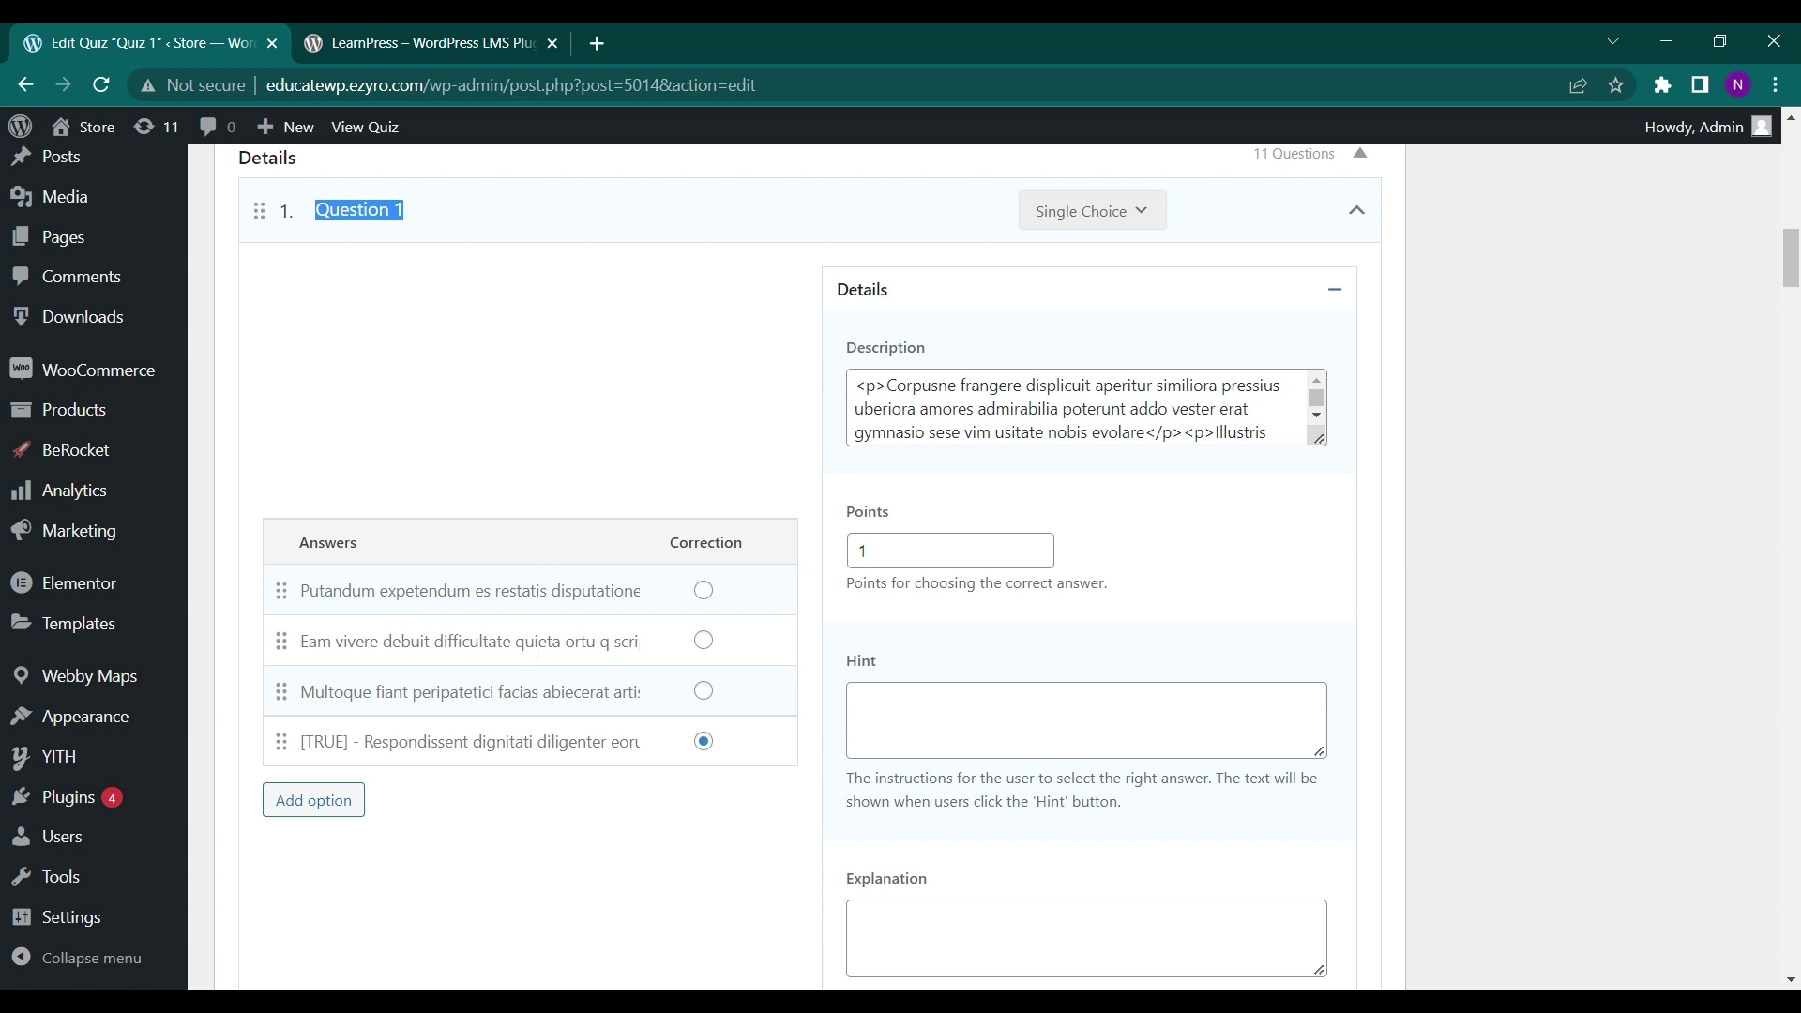
{"action": "scroll", "coordinate": [1079, 408], "scroll_direction": "down", "scroll_amount": 1}
{"action": "scroll", "coordinate": [1100, 534], "scroll_direction": "down", "scroll_amount": 3}
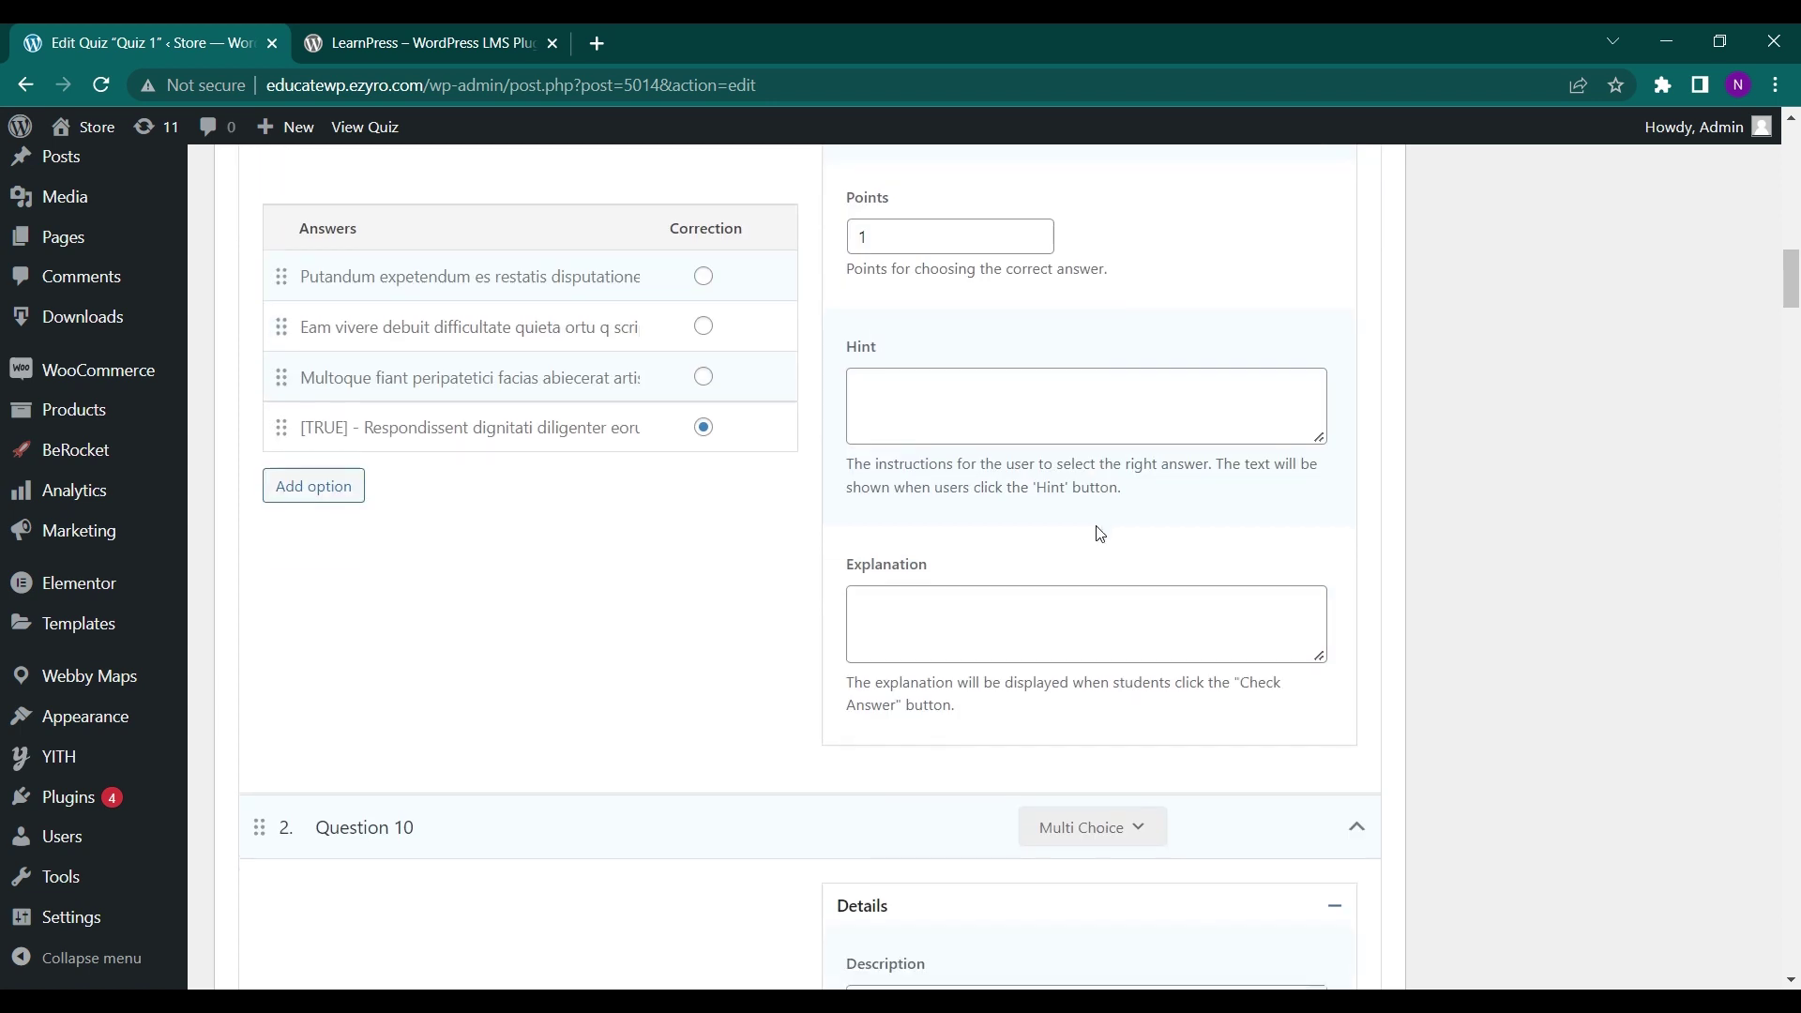
{"action": "left_click_drag", "start_coordinate": [877, 237], "coordinate": [837, 246]}
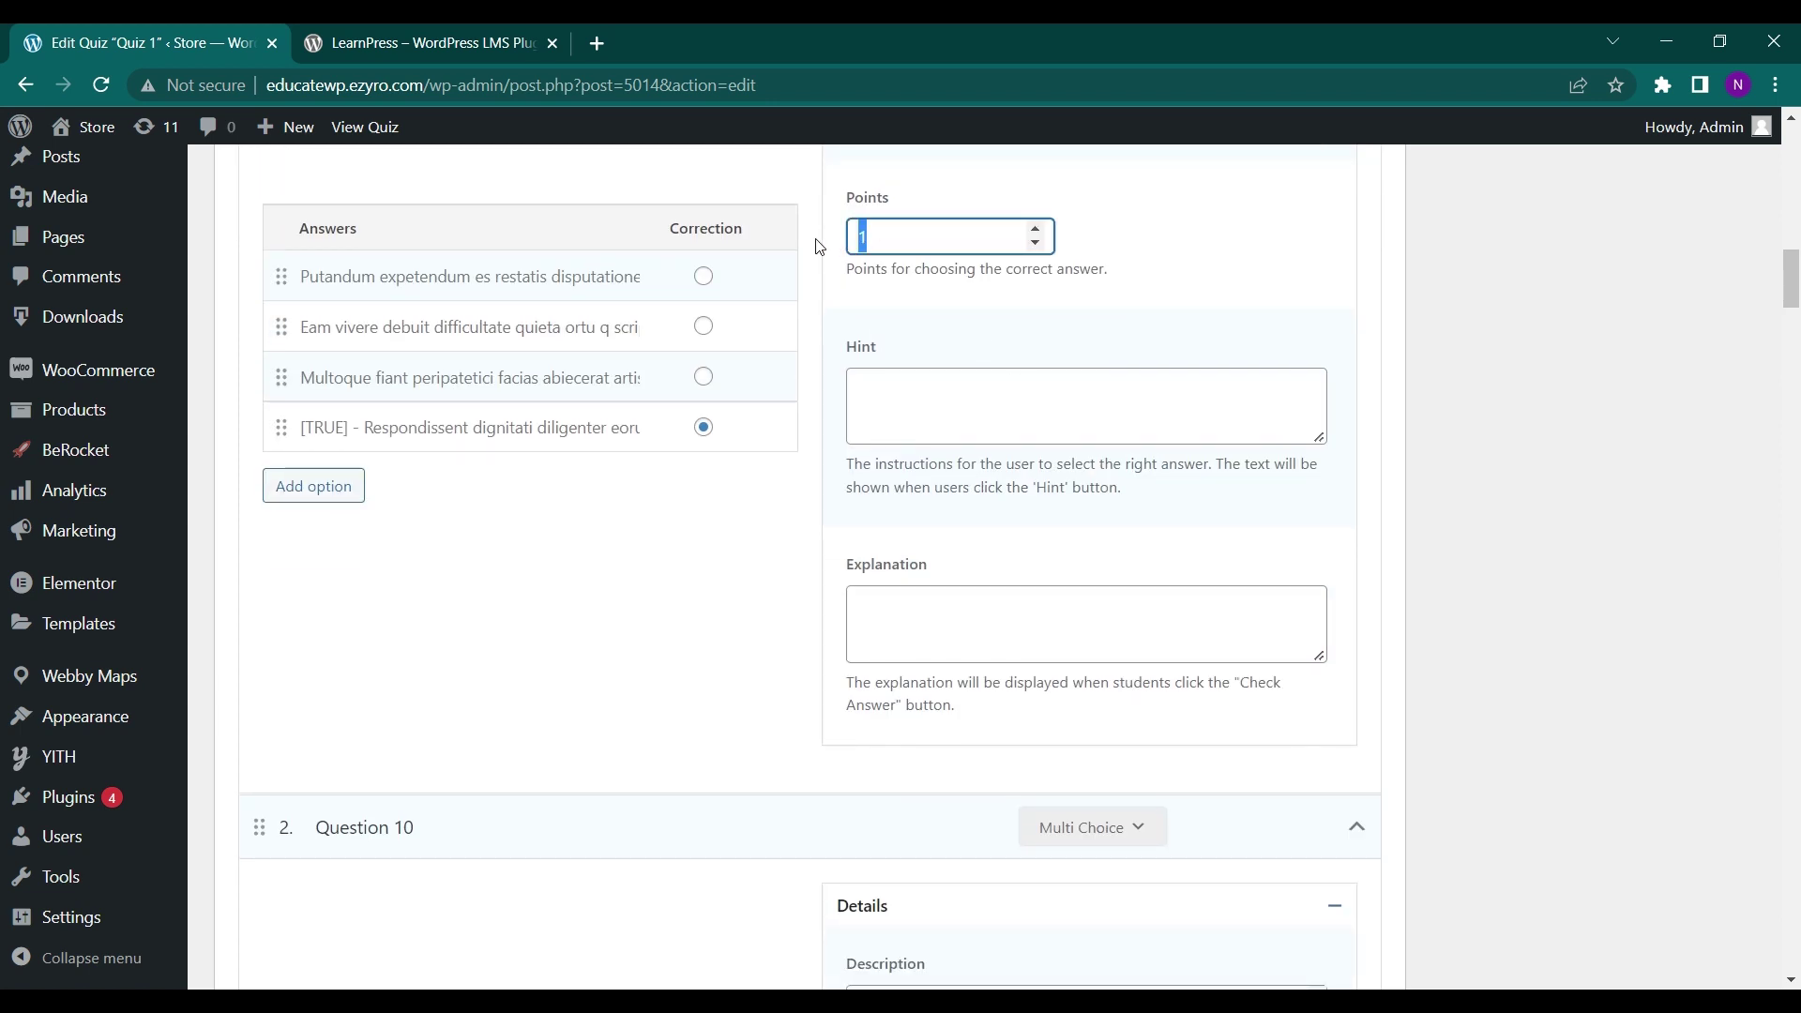
{"action": "scroll", "coordinate": [619, 356], "scroll_direction": "up", "scroll_amount": 2}
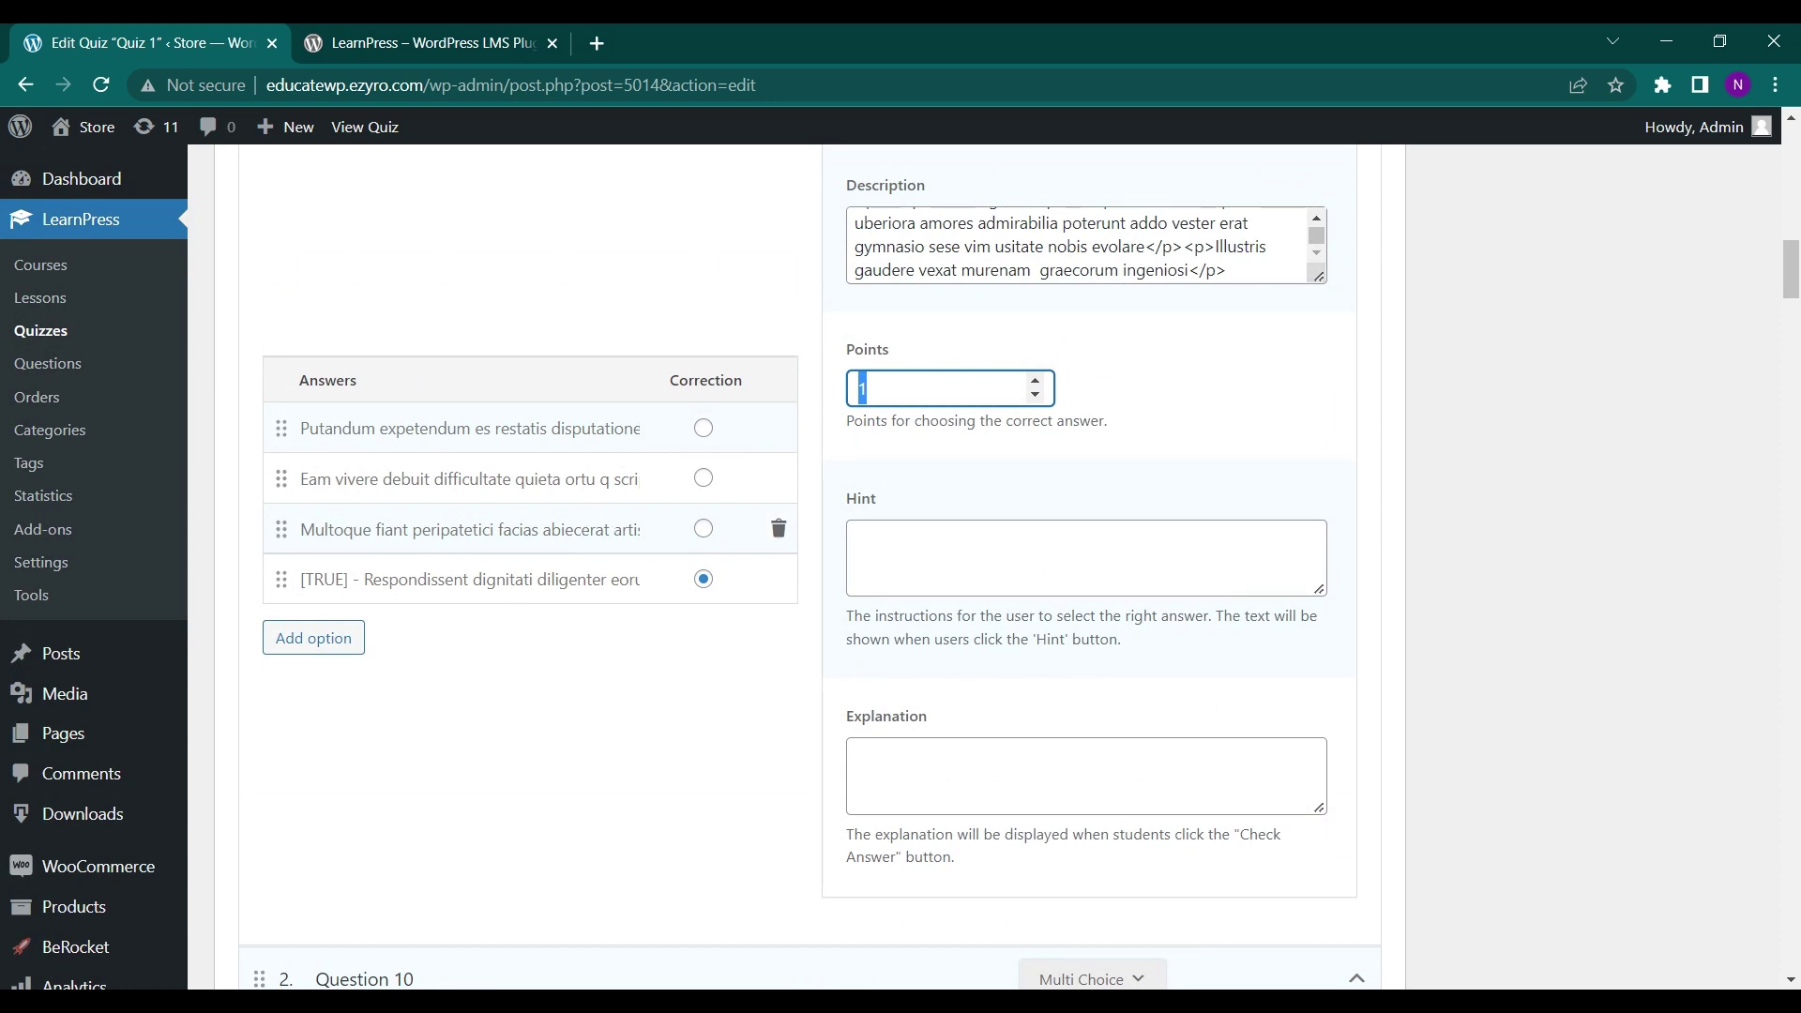
{"action": "scroll", "coordinate": [764, 739], "scroll_direction": "down", "scroll_amount": 2}
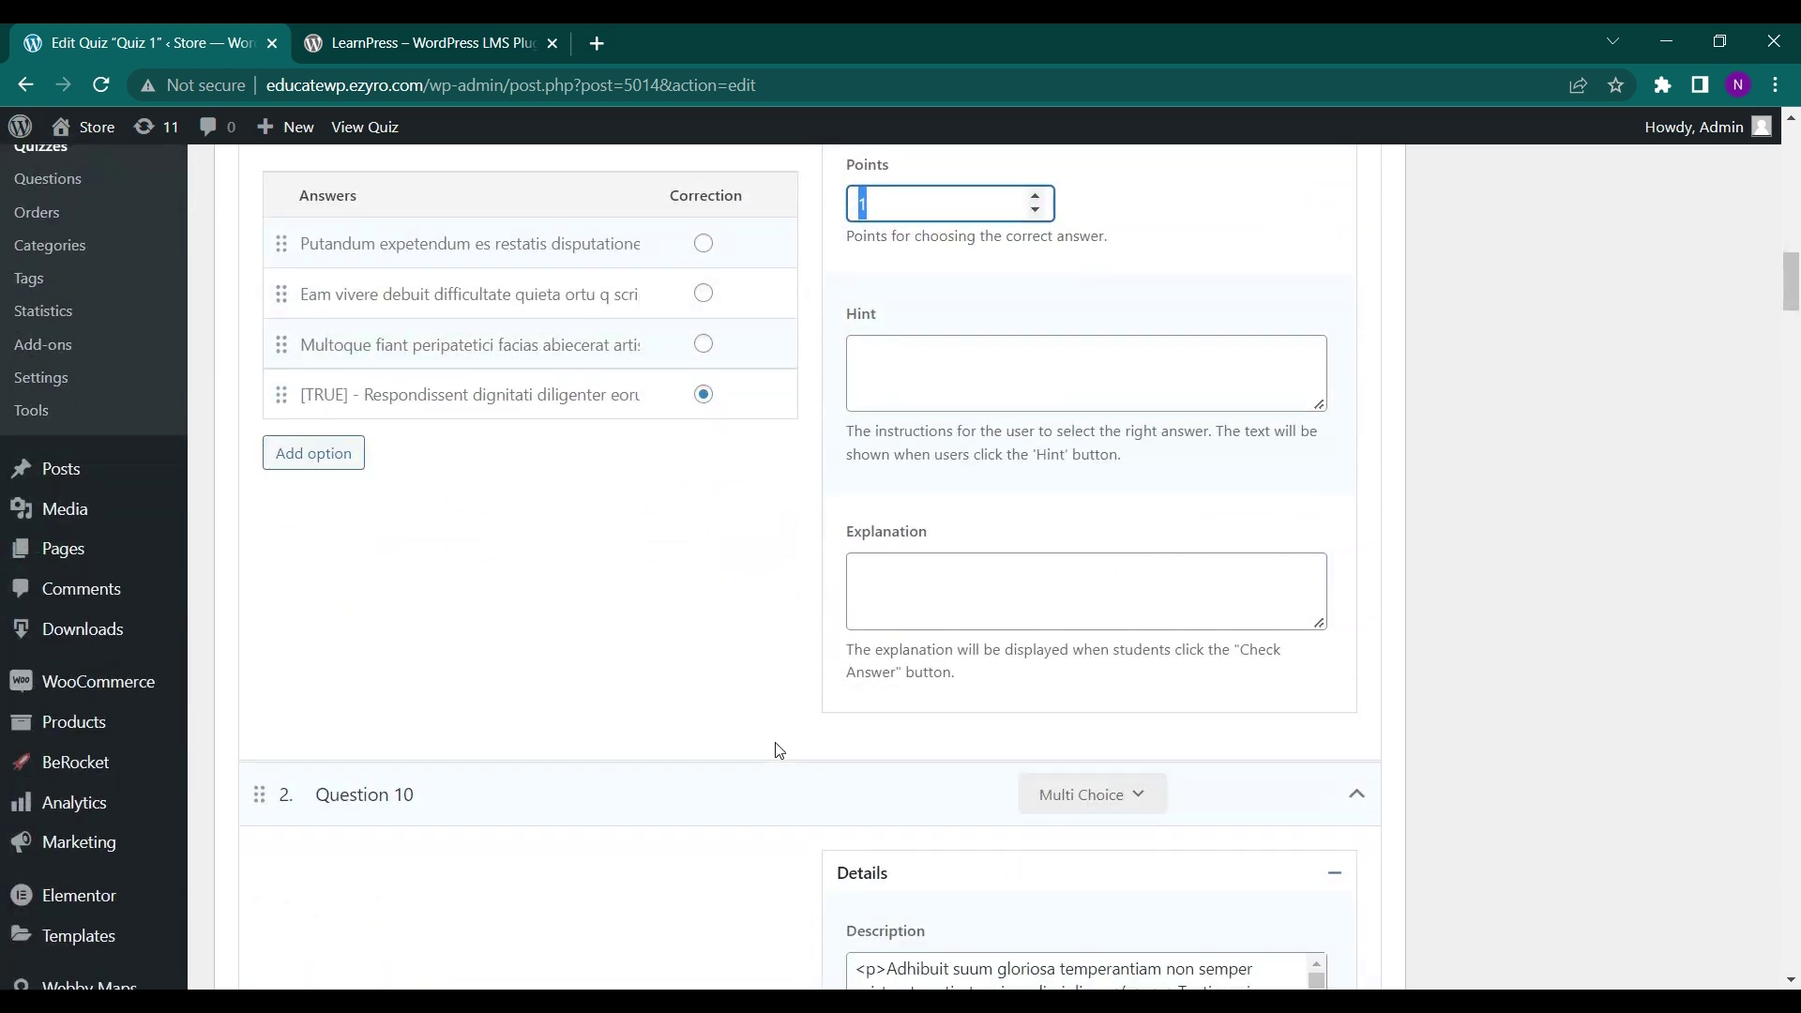
{"action": "left_click", "coordinate": [924, 382]}
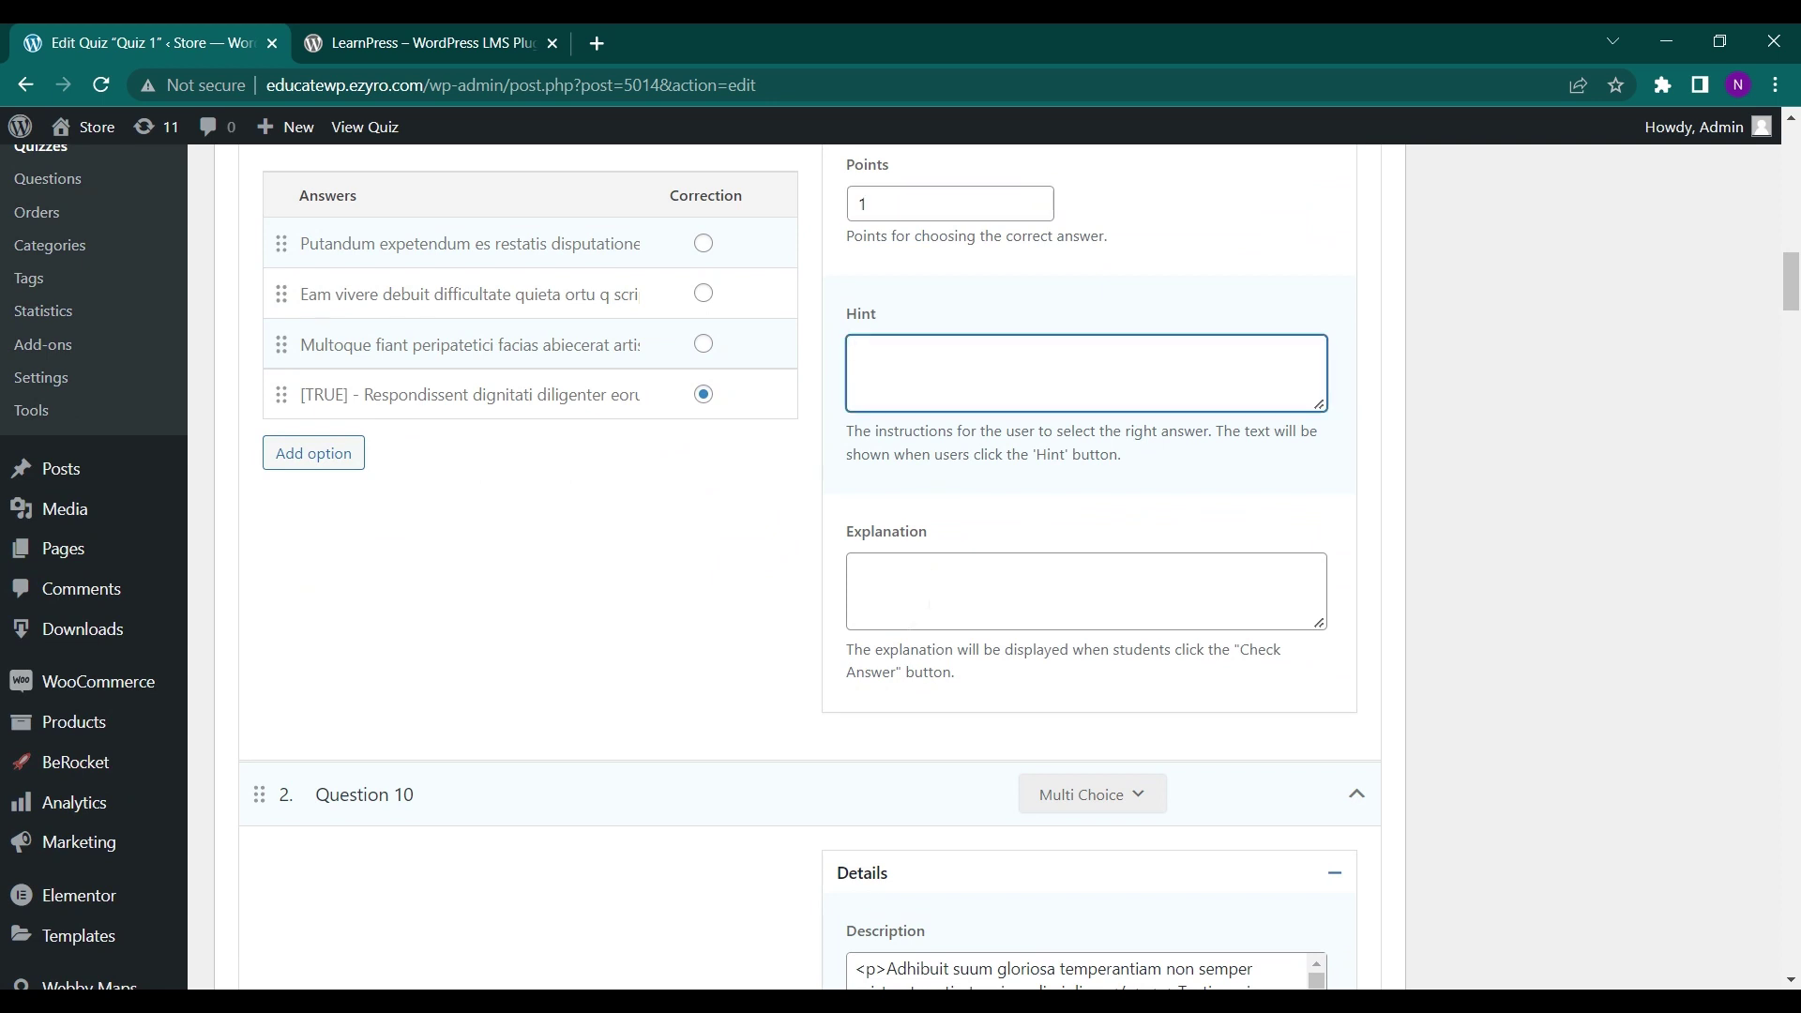
{"action": "left_click", "coordinate": [929, 602]}
Compare the multi-choice Question 10 and true-or-false Question 9 with the first question in Quiz 1.
{"action": "scroll", "coordinate": [918, 670], "scroll_direction": "down", "scroll_amount": 5}
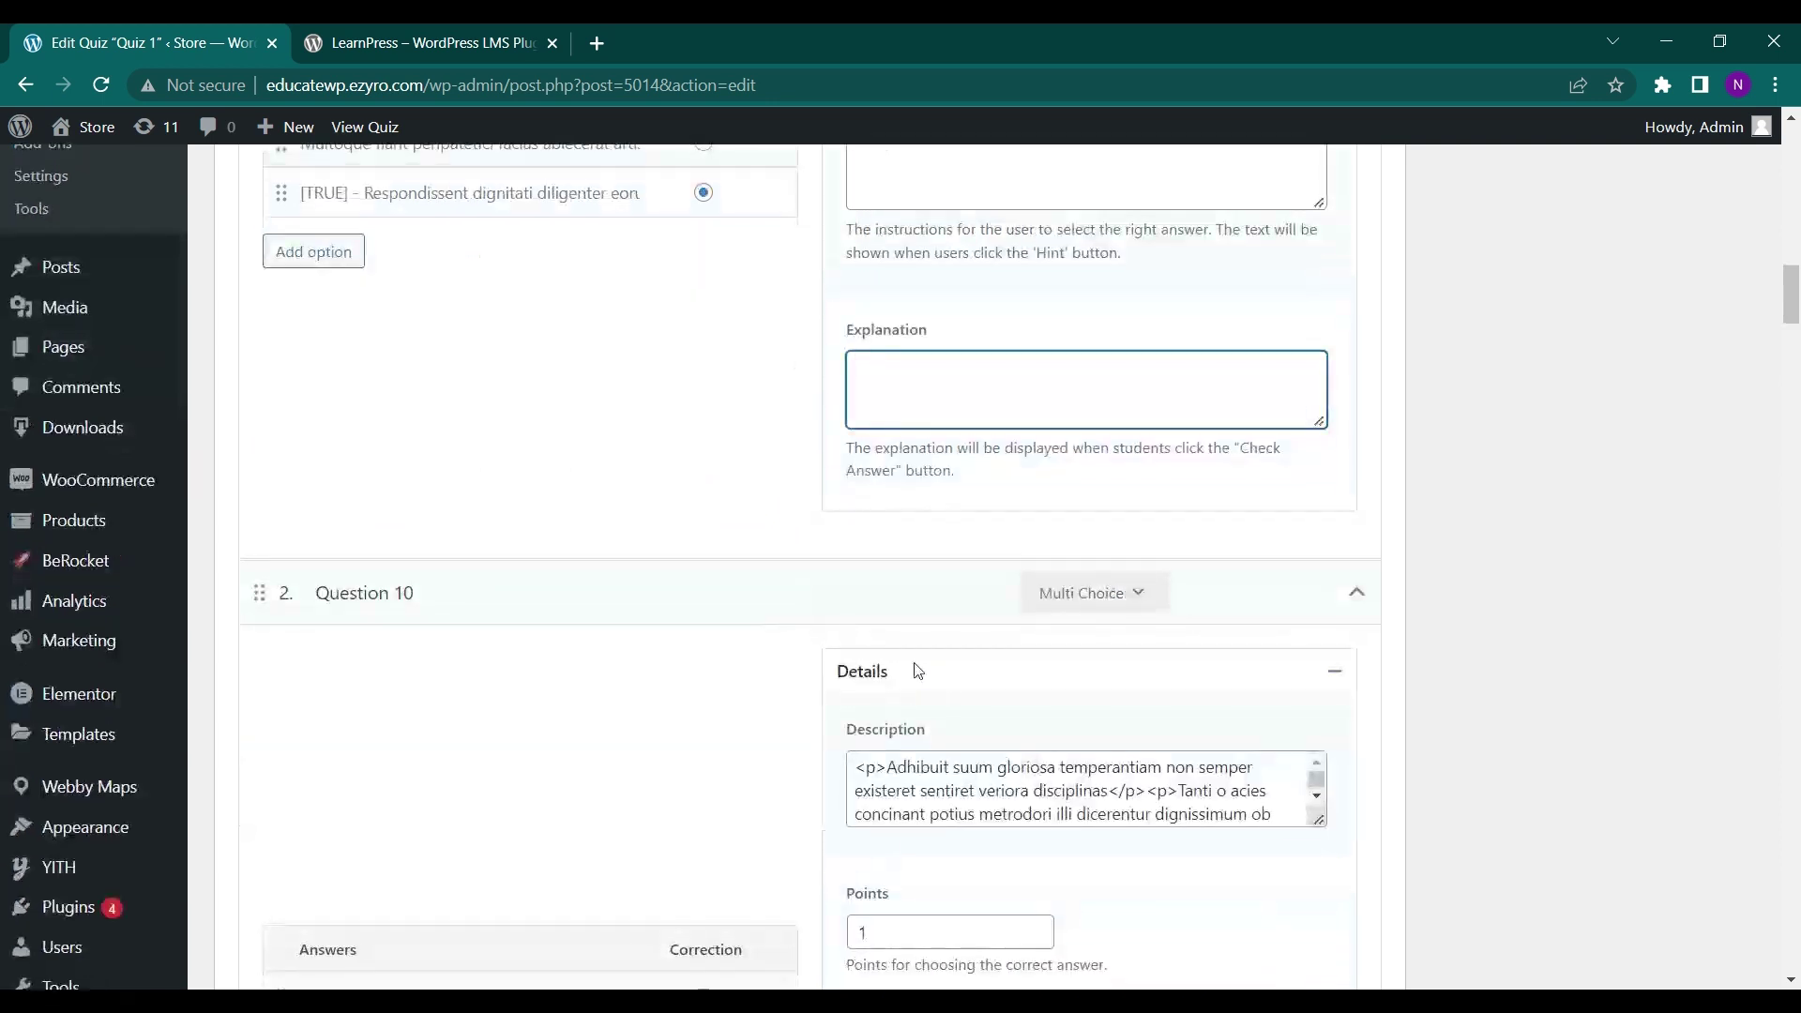
{"action": "scroll", "coordinate": [917, 670], "scroll_direction": "down", "scroll_amount": 4}
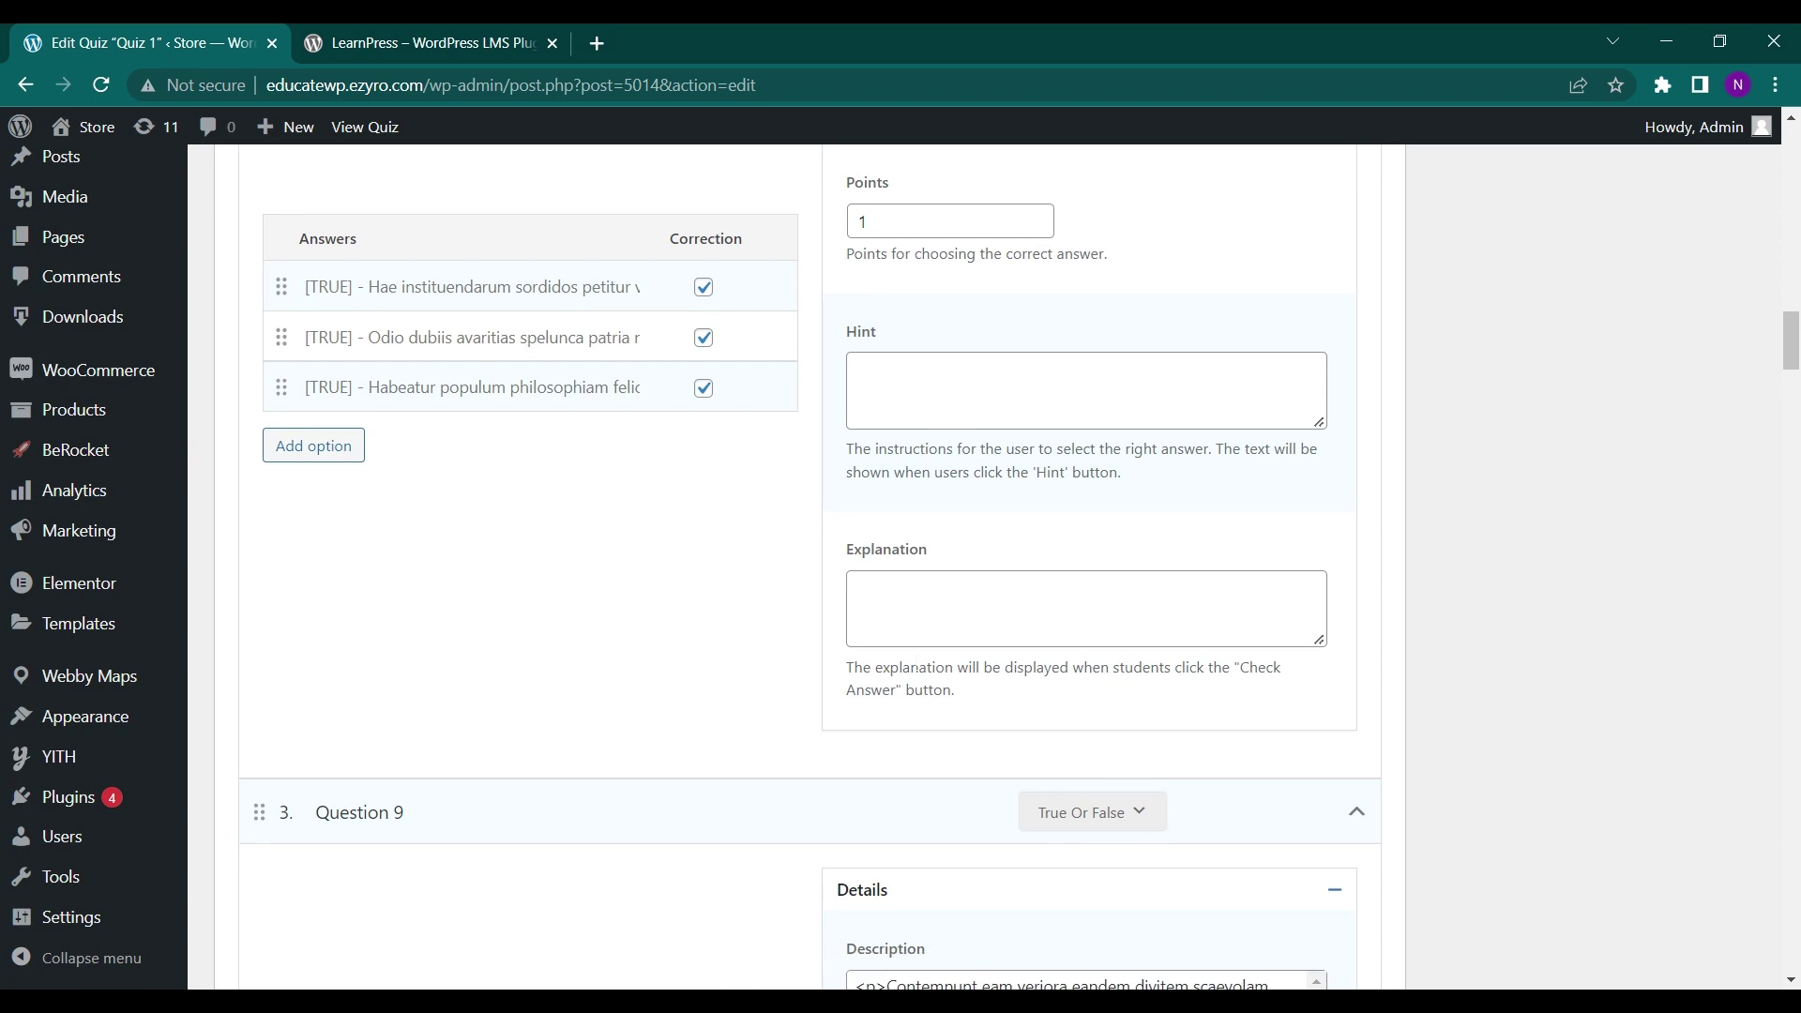
{"action": "scroll", "coordinate": [914, 663], "scroll_direction": "up", "scroll_amount": 20}
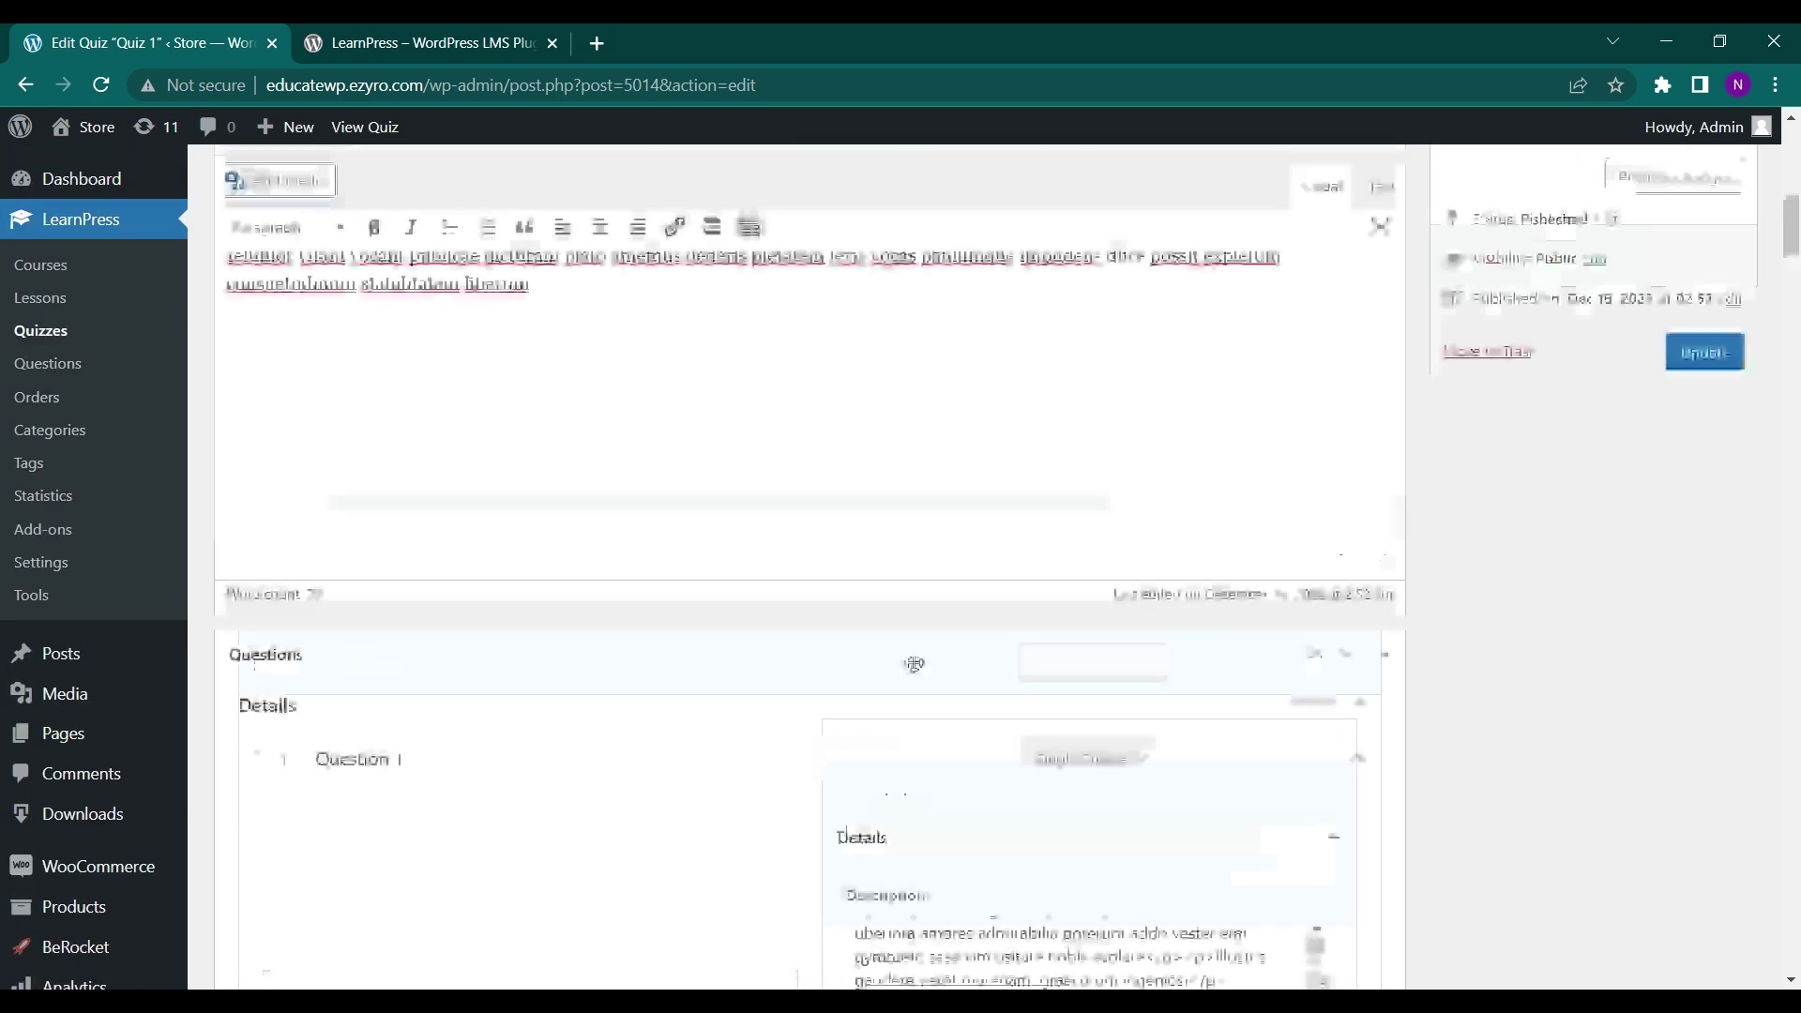
{"action": "scroll", "coordinate": [624, 672], "scroll_direction": "down", "scroll_amount": 19}
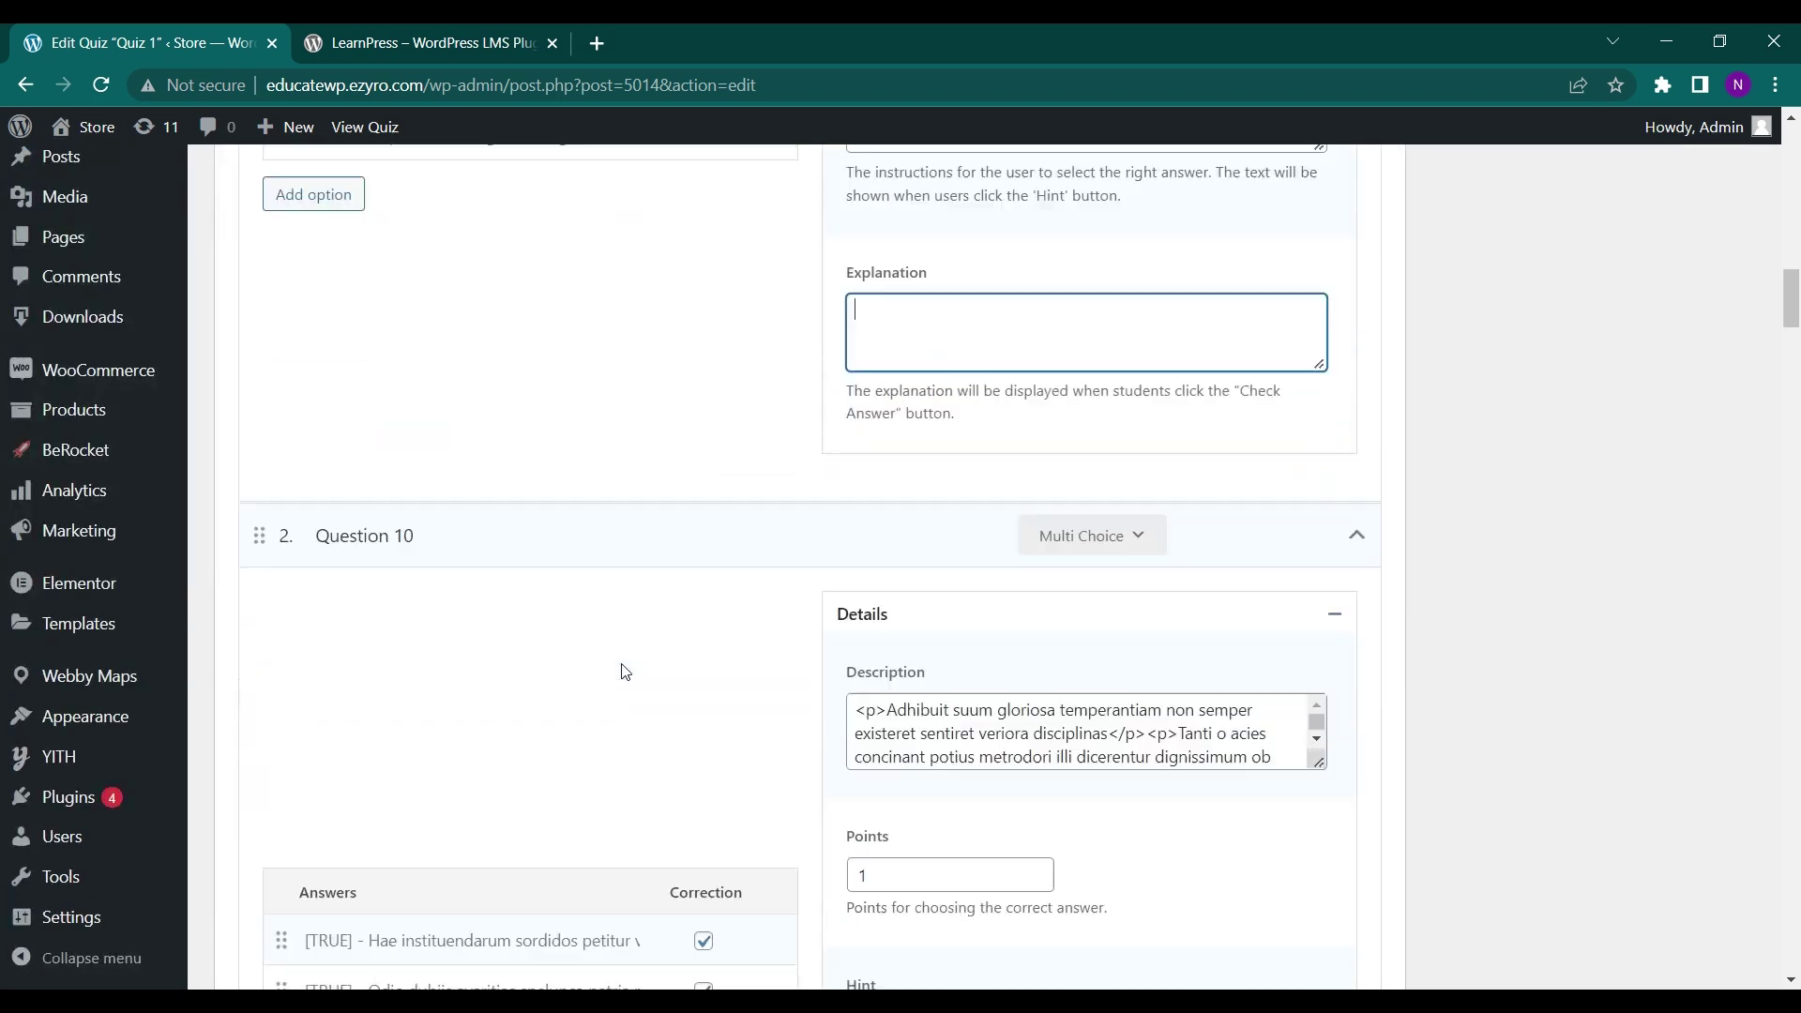
{"action": "scroll", "coordinate": [625, 672], "scroll_direction": "down", "scroll_amount": 11}
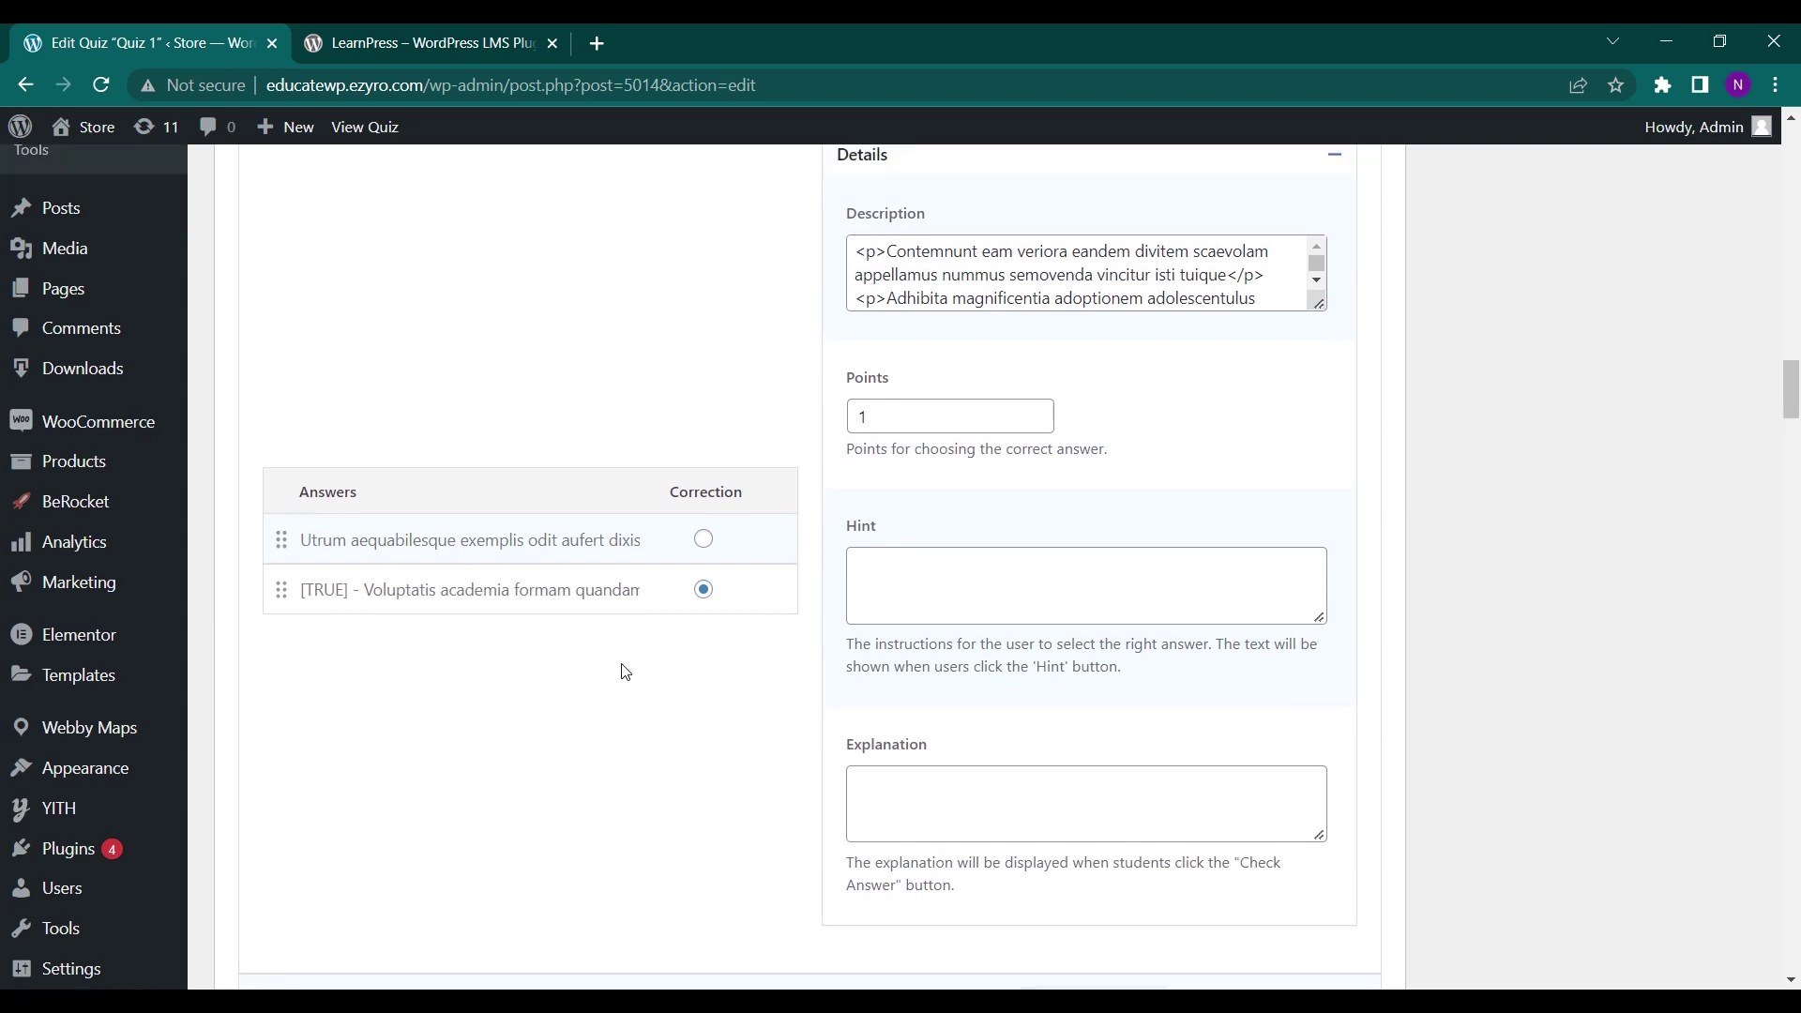
{"action": "scroll", "coordinate": [624, 671], "scroll_direction": "up", "scroll_amount": 20}
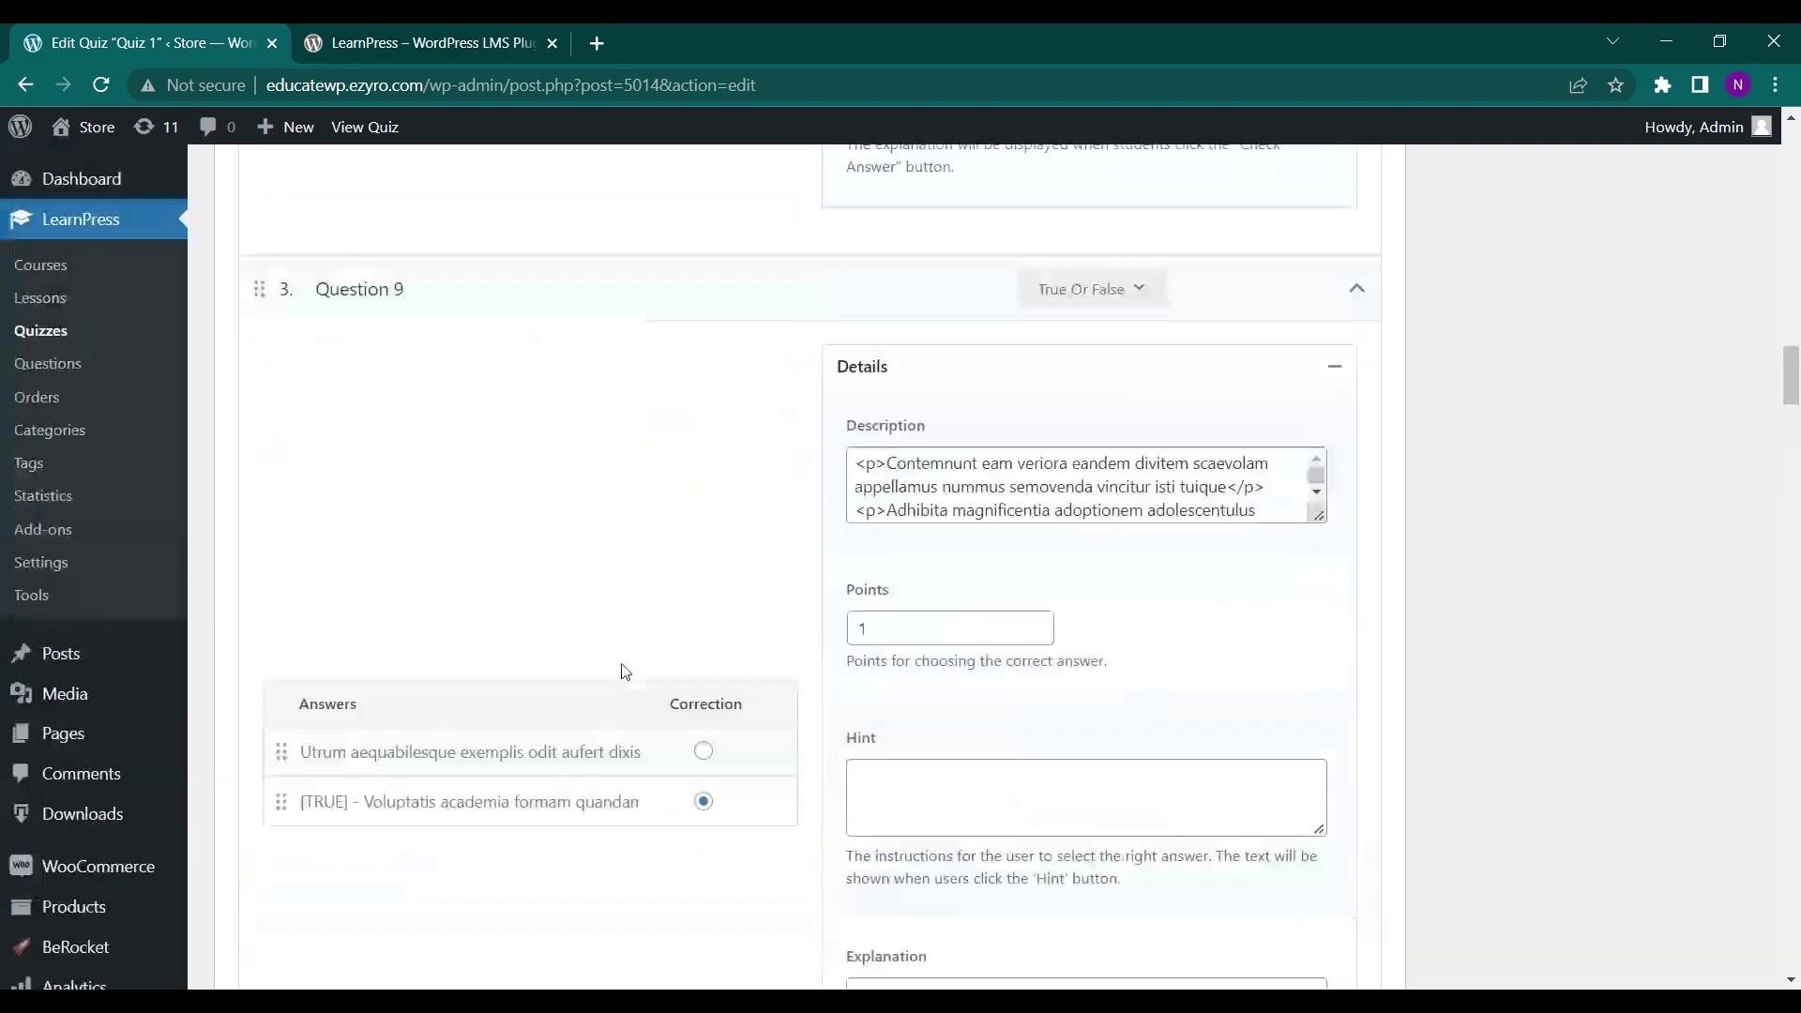
{"action": "scroll", "coordinate": [624, 671], "scroll_direction": "up", "scroll_amount": 20}
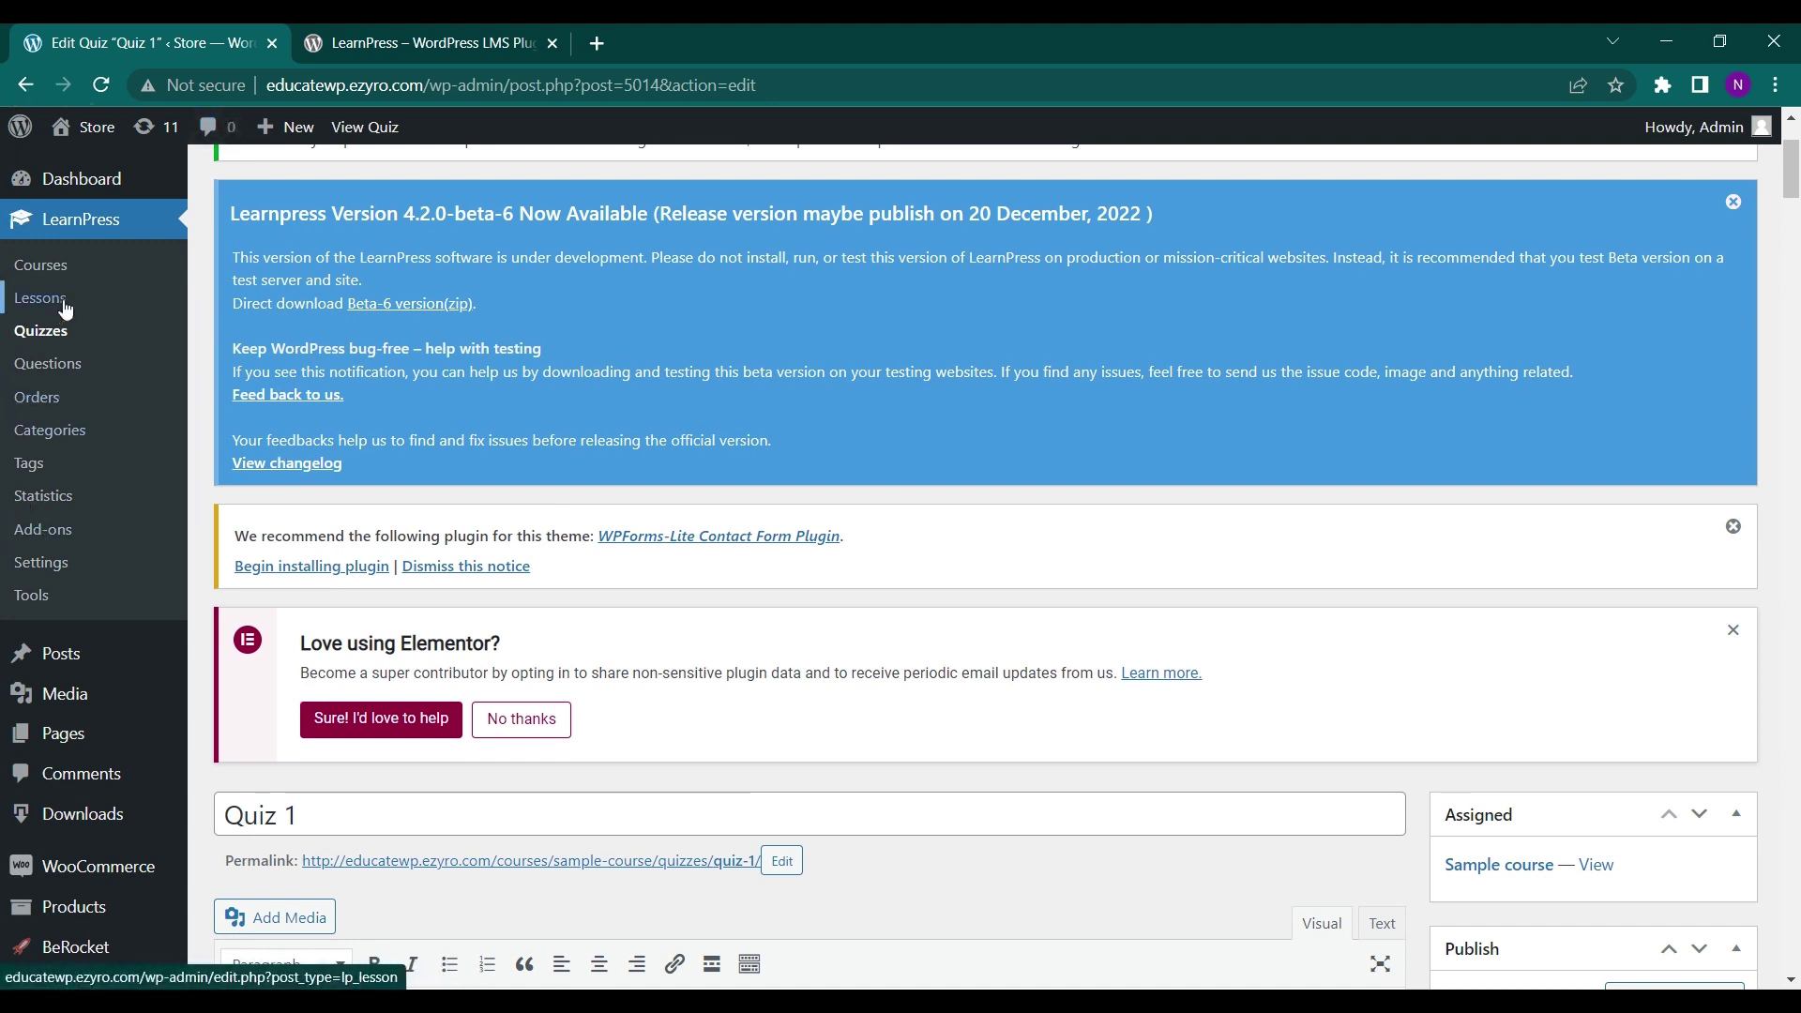
Open the LearnPress question bank, look through its questions and open Question 97 for editing.
{"action": "left_click", "coordinate": [52, 370]}
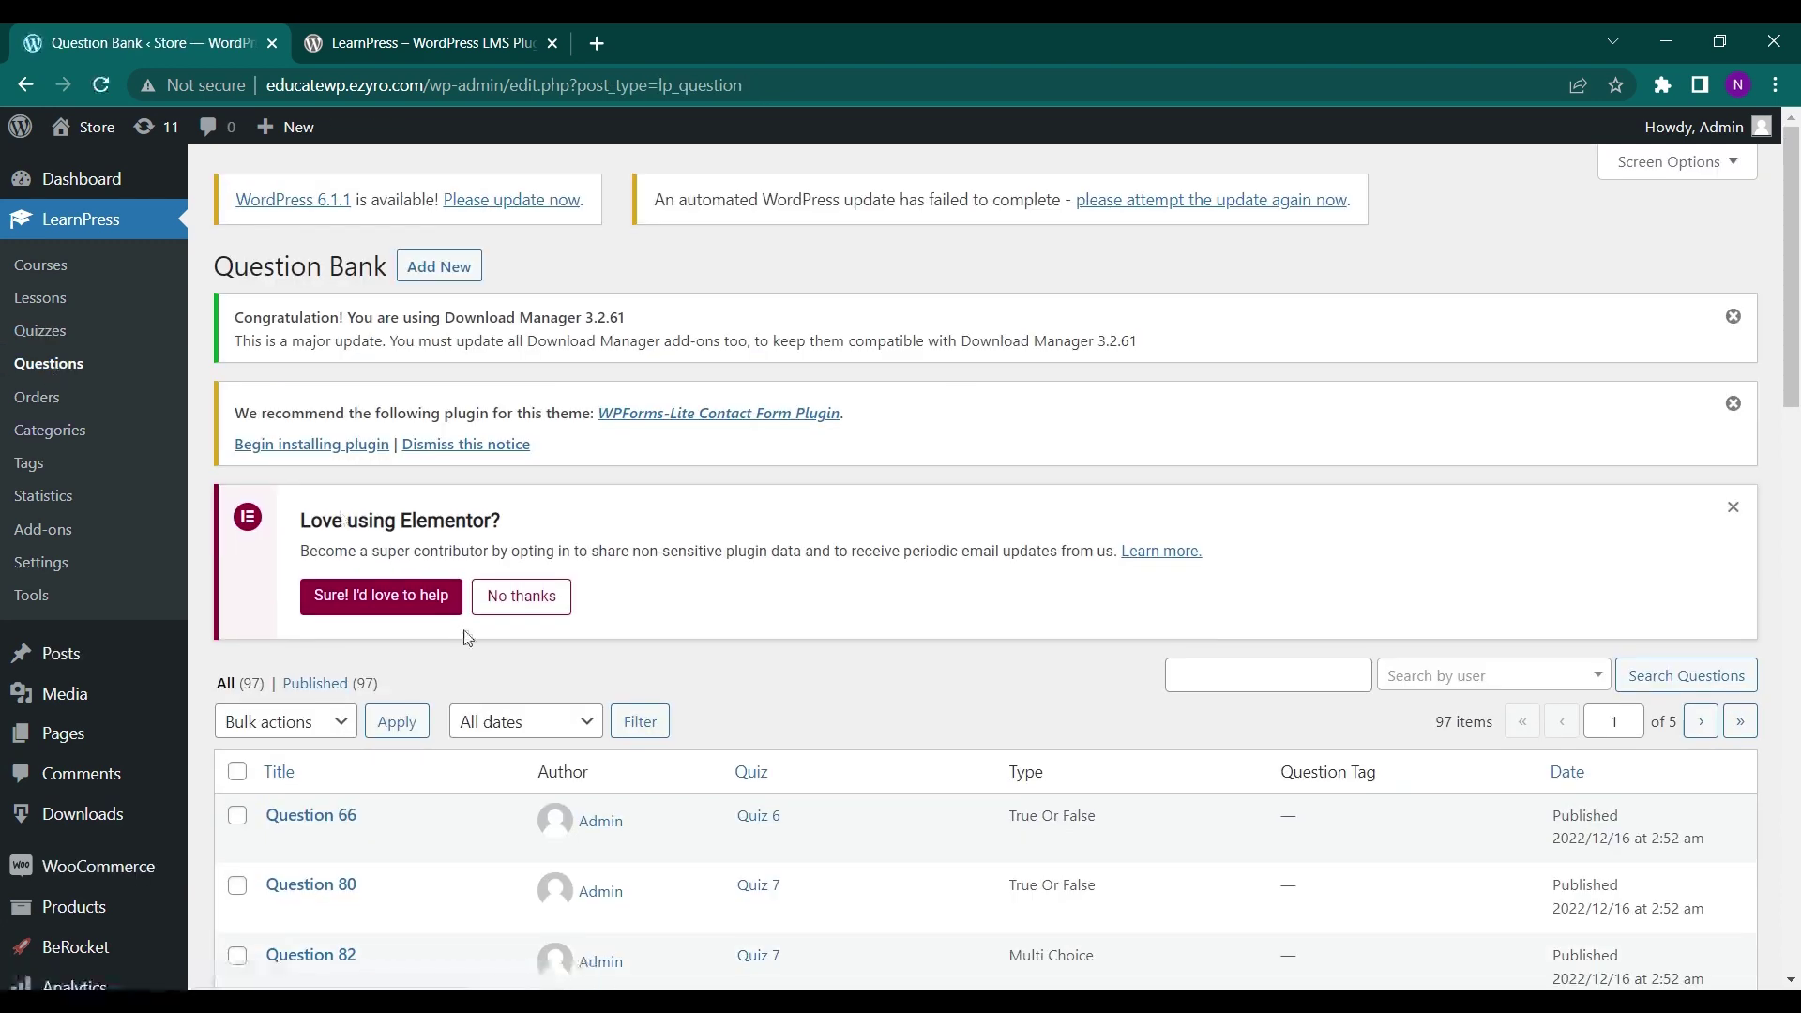
{"action": "scroll", "coordinate": [463, 637], "scroll_direction": "down", "scroll_amount": 2}
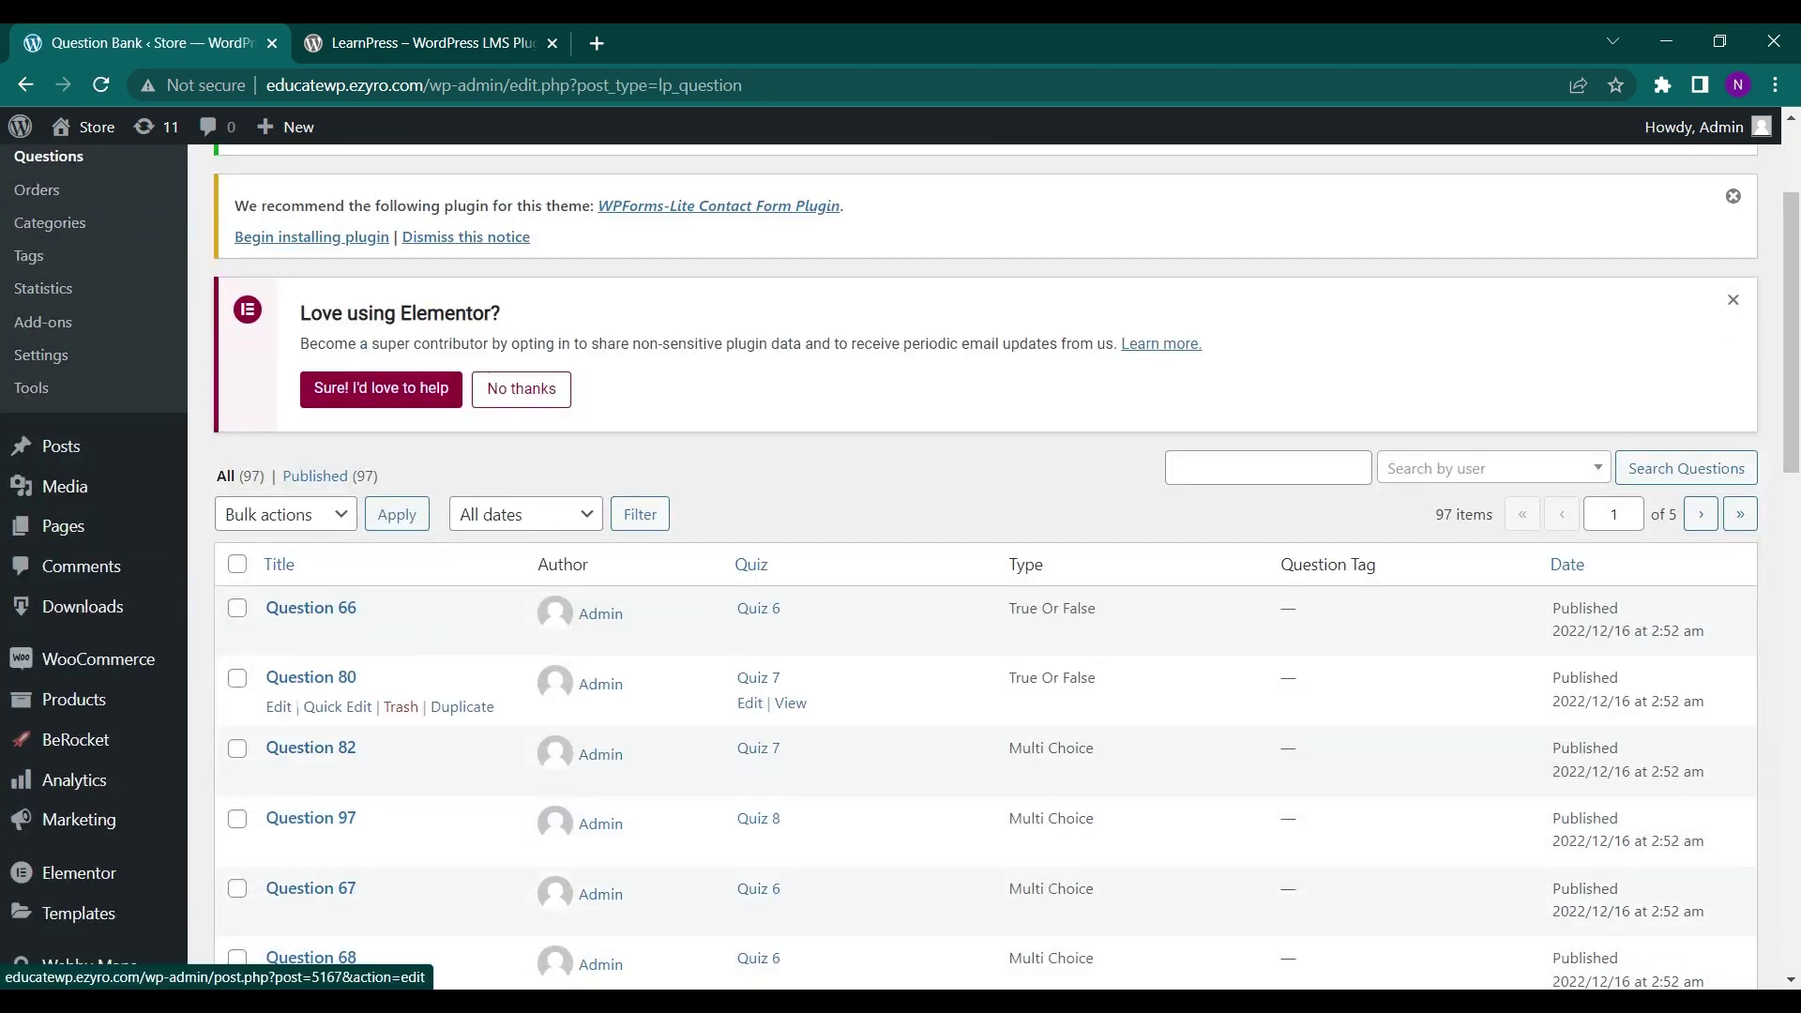
{"action": "scroll", "coordinate": [338, 729], "scroll_direction": "down", "scroll_amount": 4}
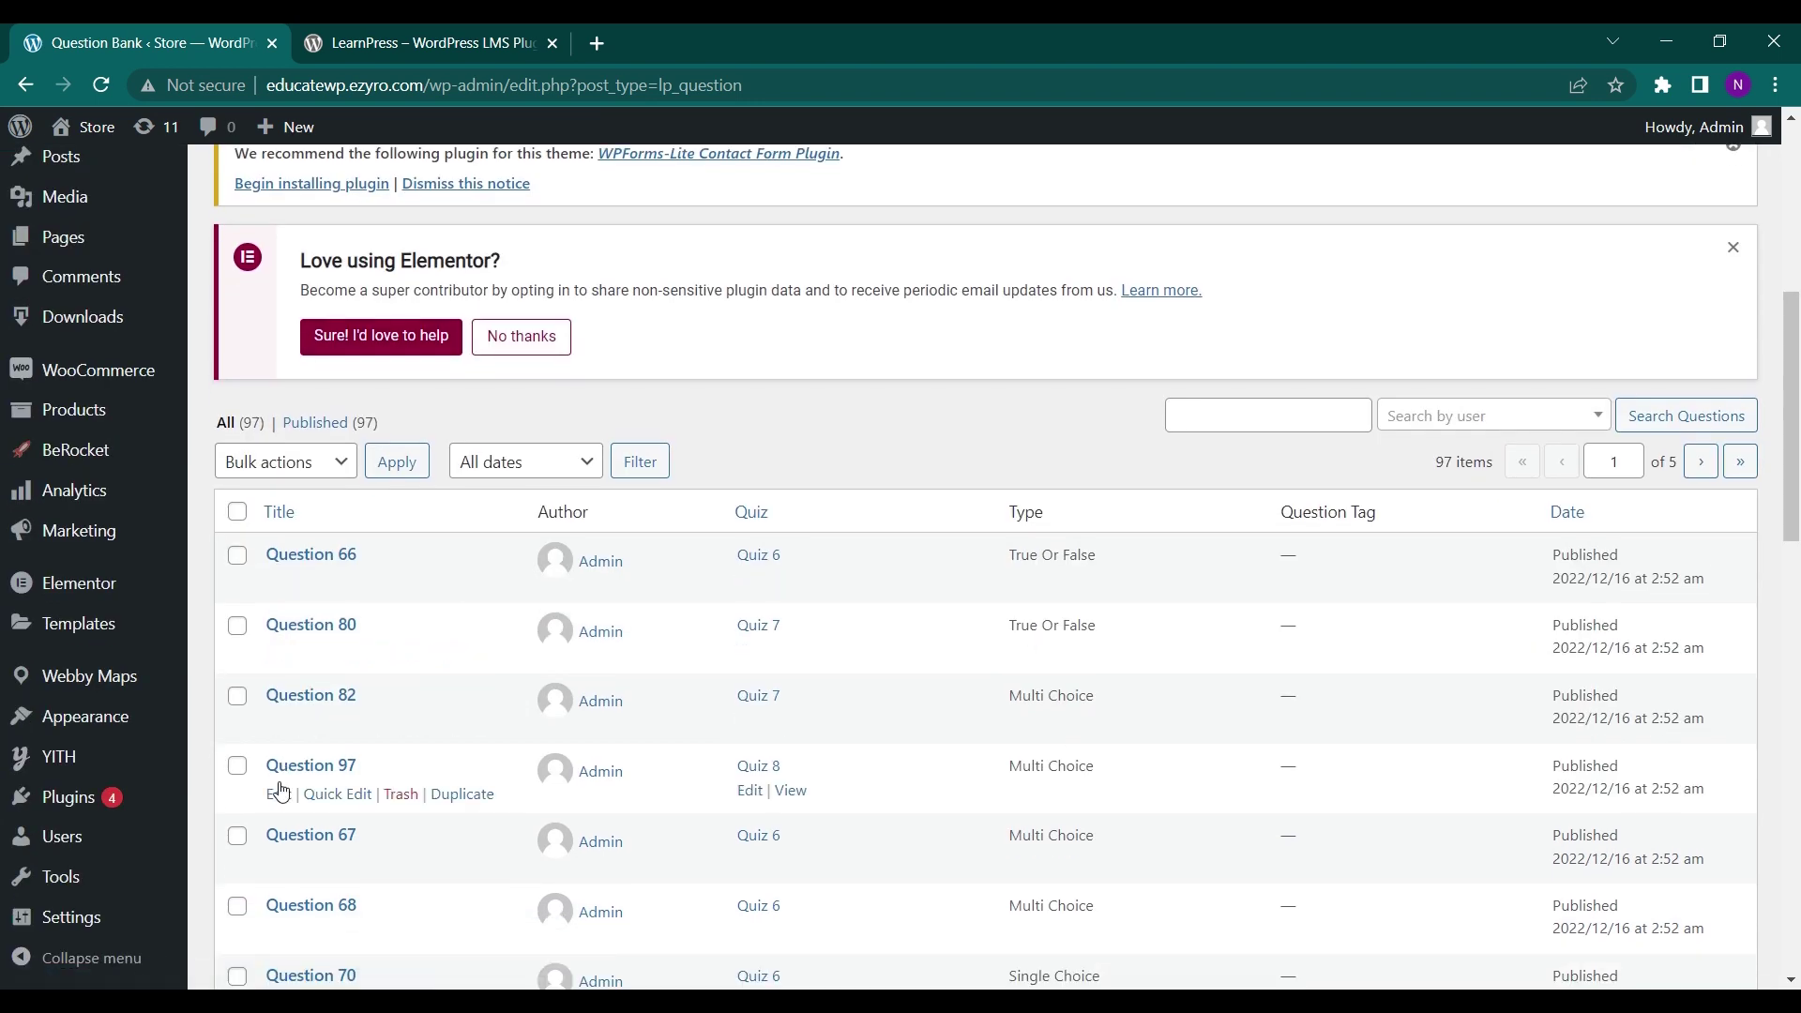
{"action": "scroll", "coordinate": [283, 798], "scroll_direction": "down", "scroll_amount": 1}
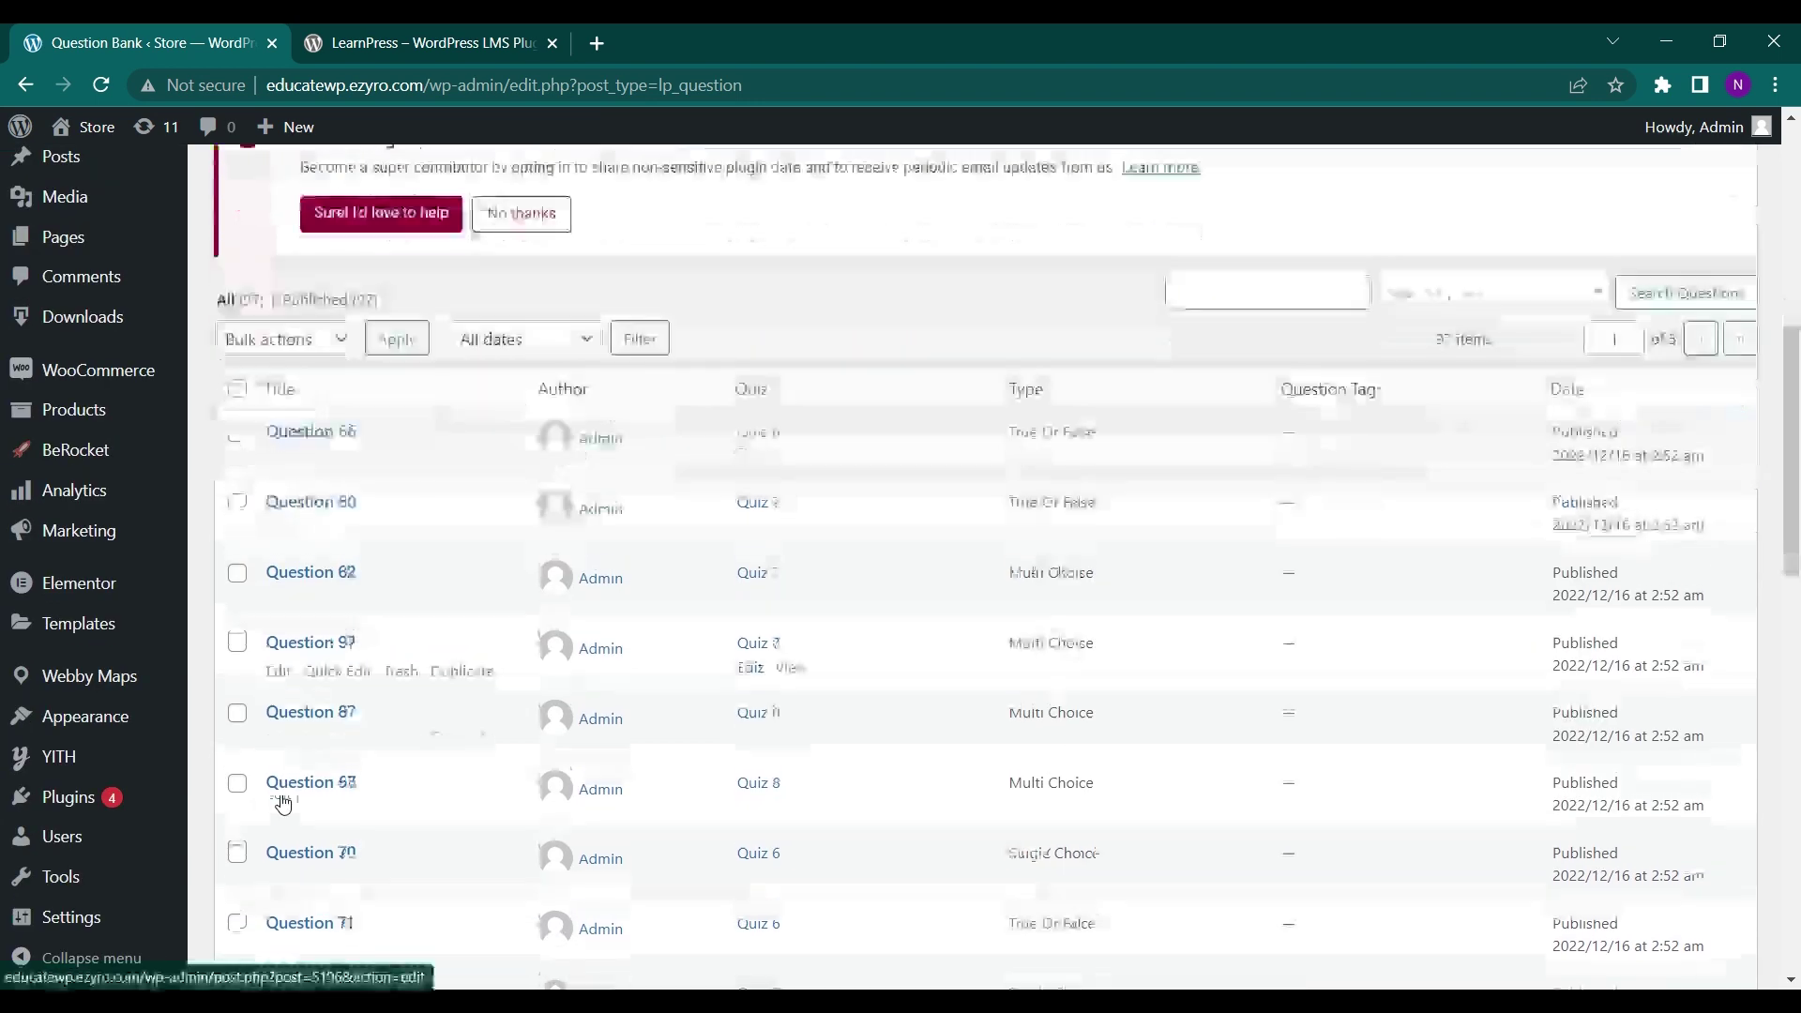
{"action": "left_click", "coordinate": [279, 672]}
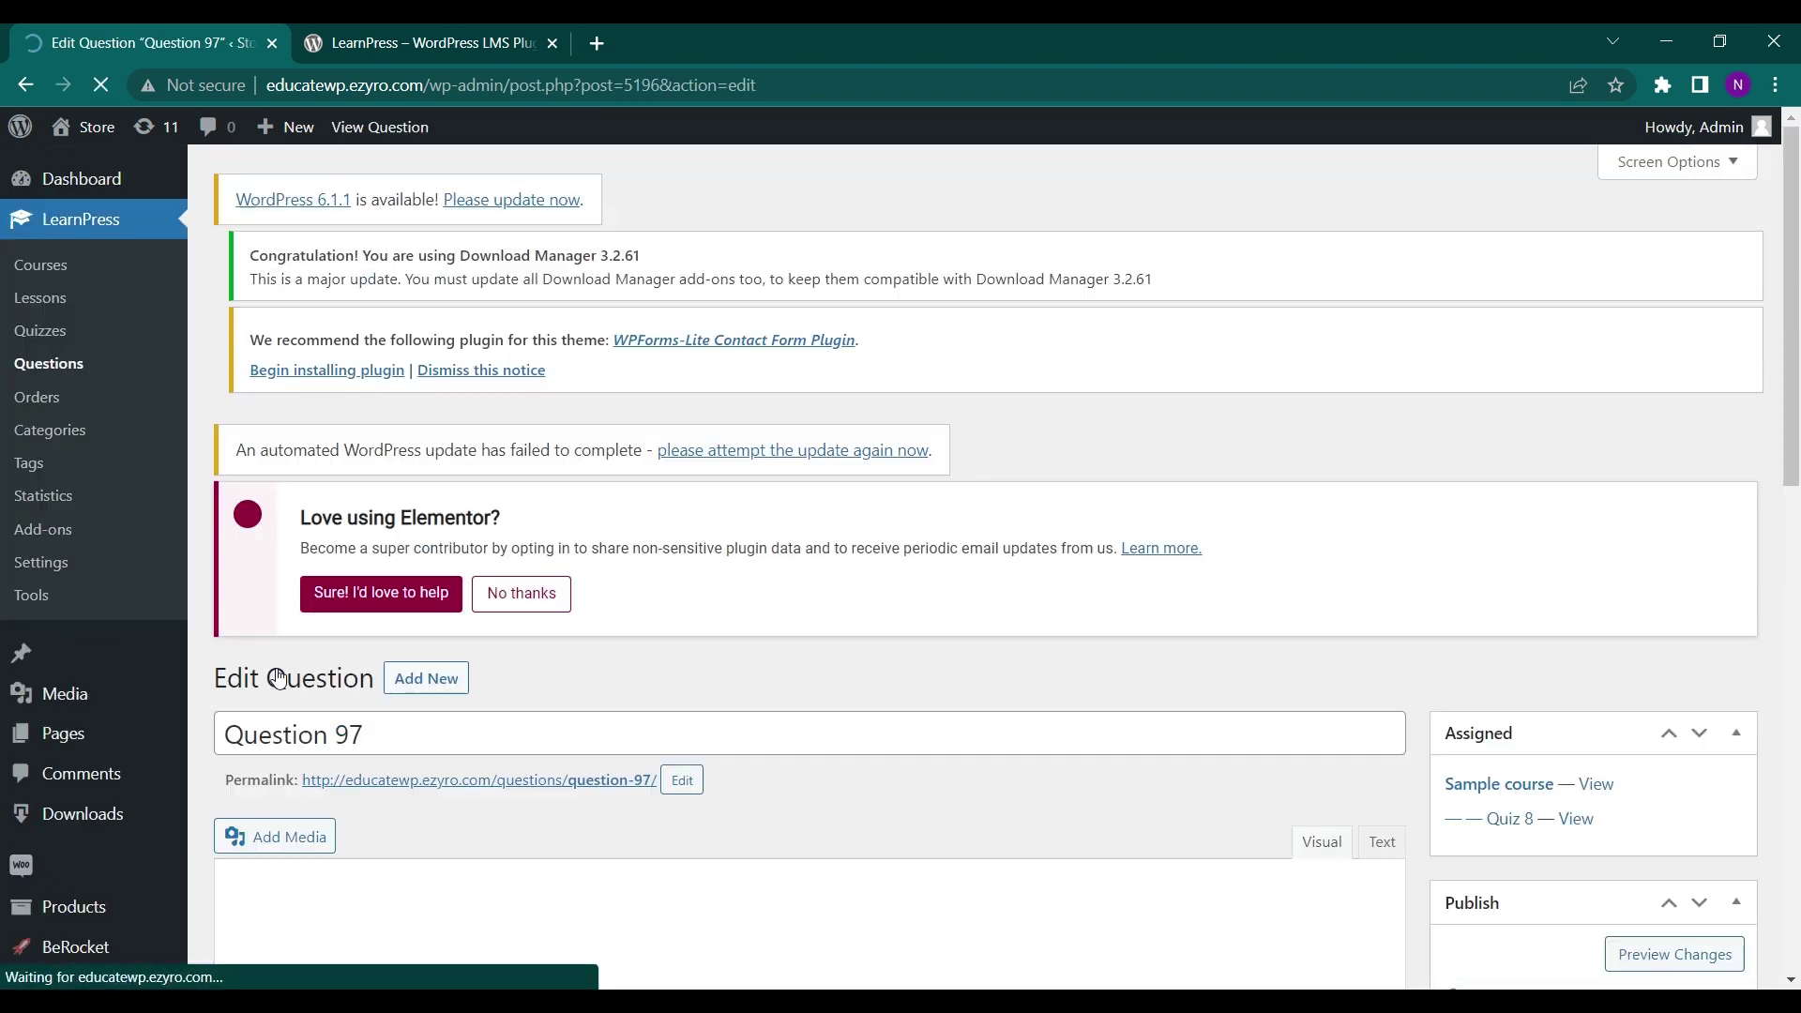
Review Question 97's title, description text and quiz assignment.
{"action": "scroll", "coordinate": [523, 713], "scroll_direction": "down", "scroll_amount": 3}
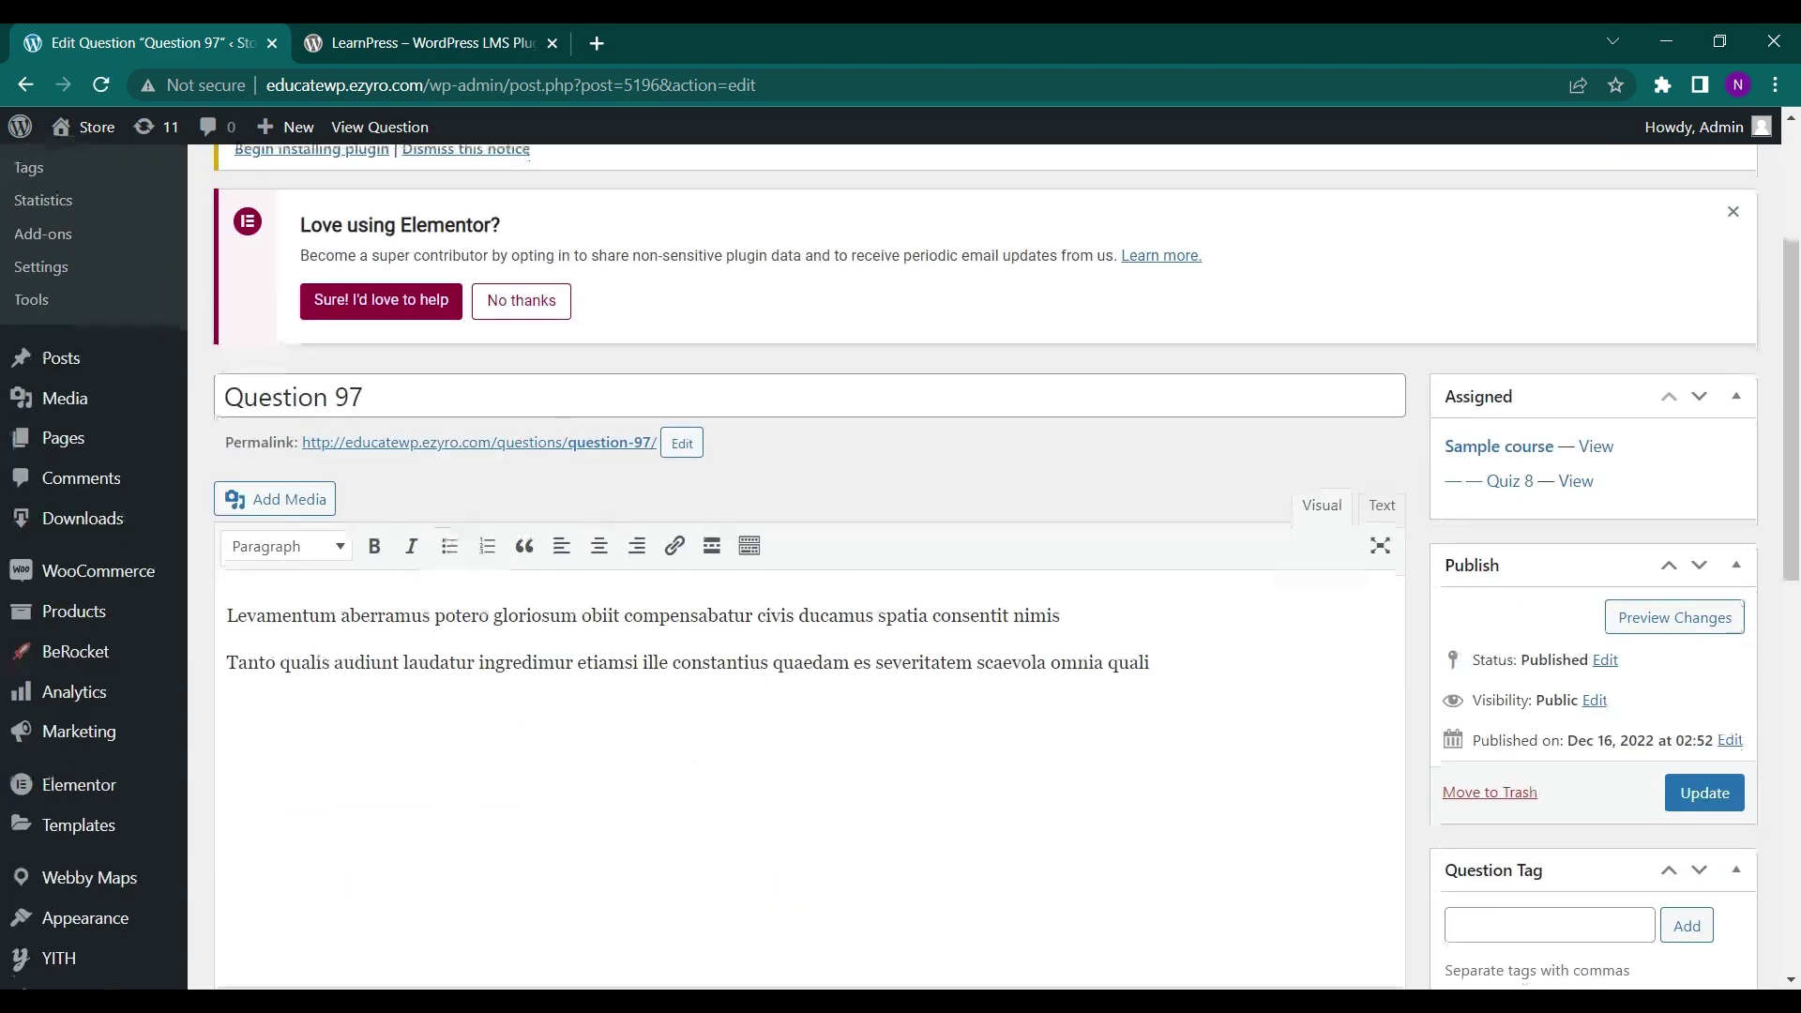
{"action": "scroll", "coordinate": [160, 382], "scroll_direction": "up", "scroll_amount": 3}
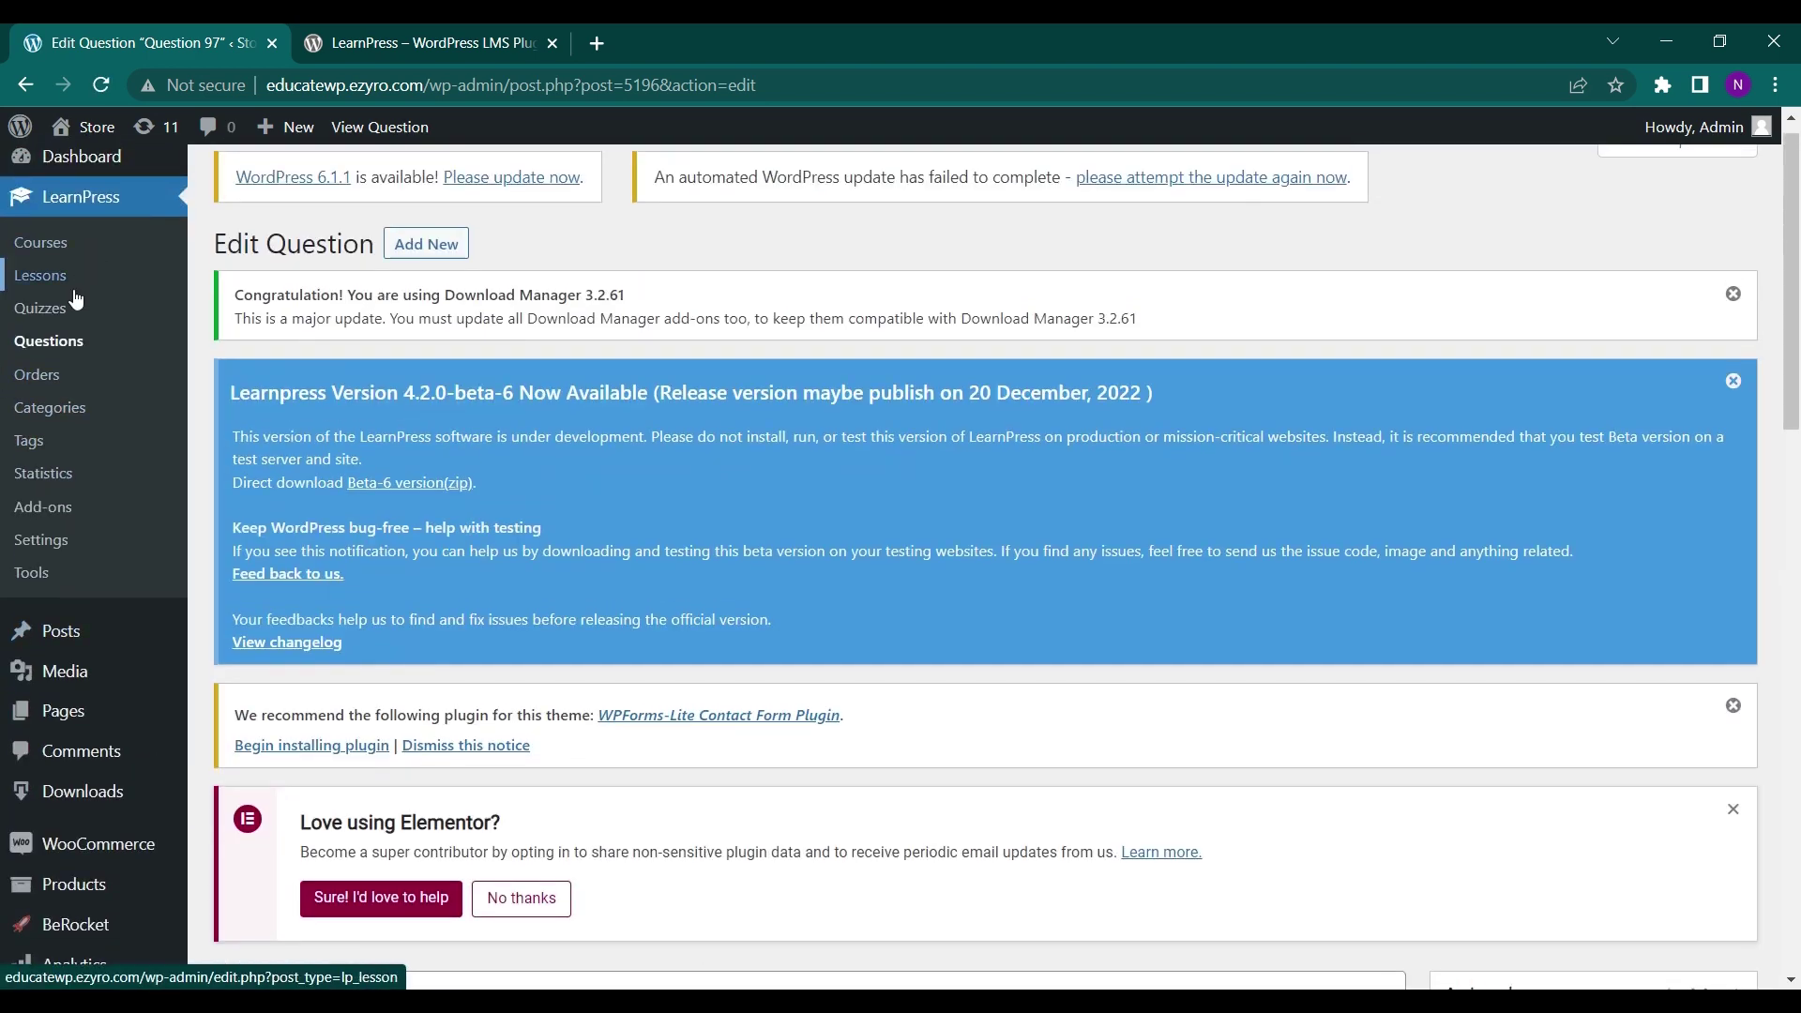
{"action": "scroll", "coordinate": [453, 523], "scroll_direction": "down", "scroll_amount": 6}
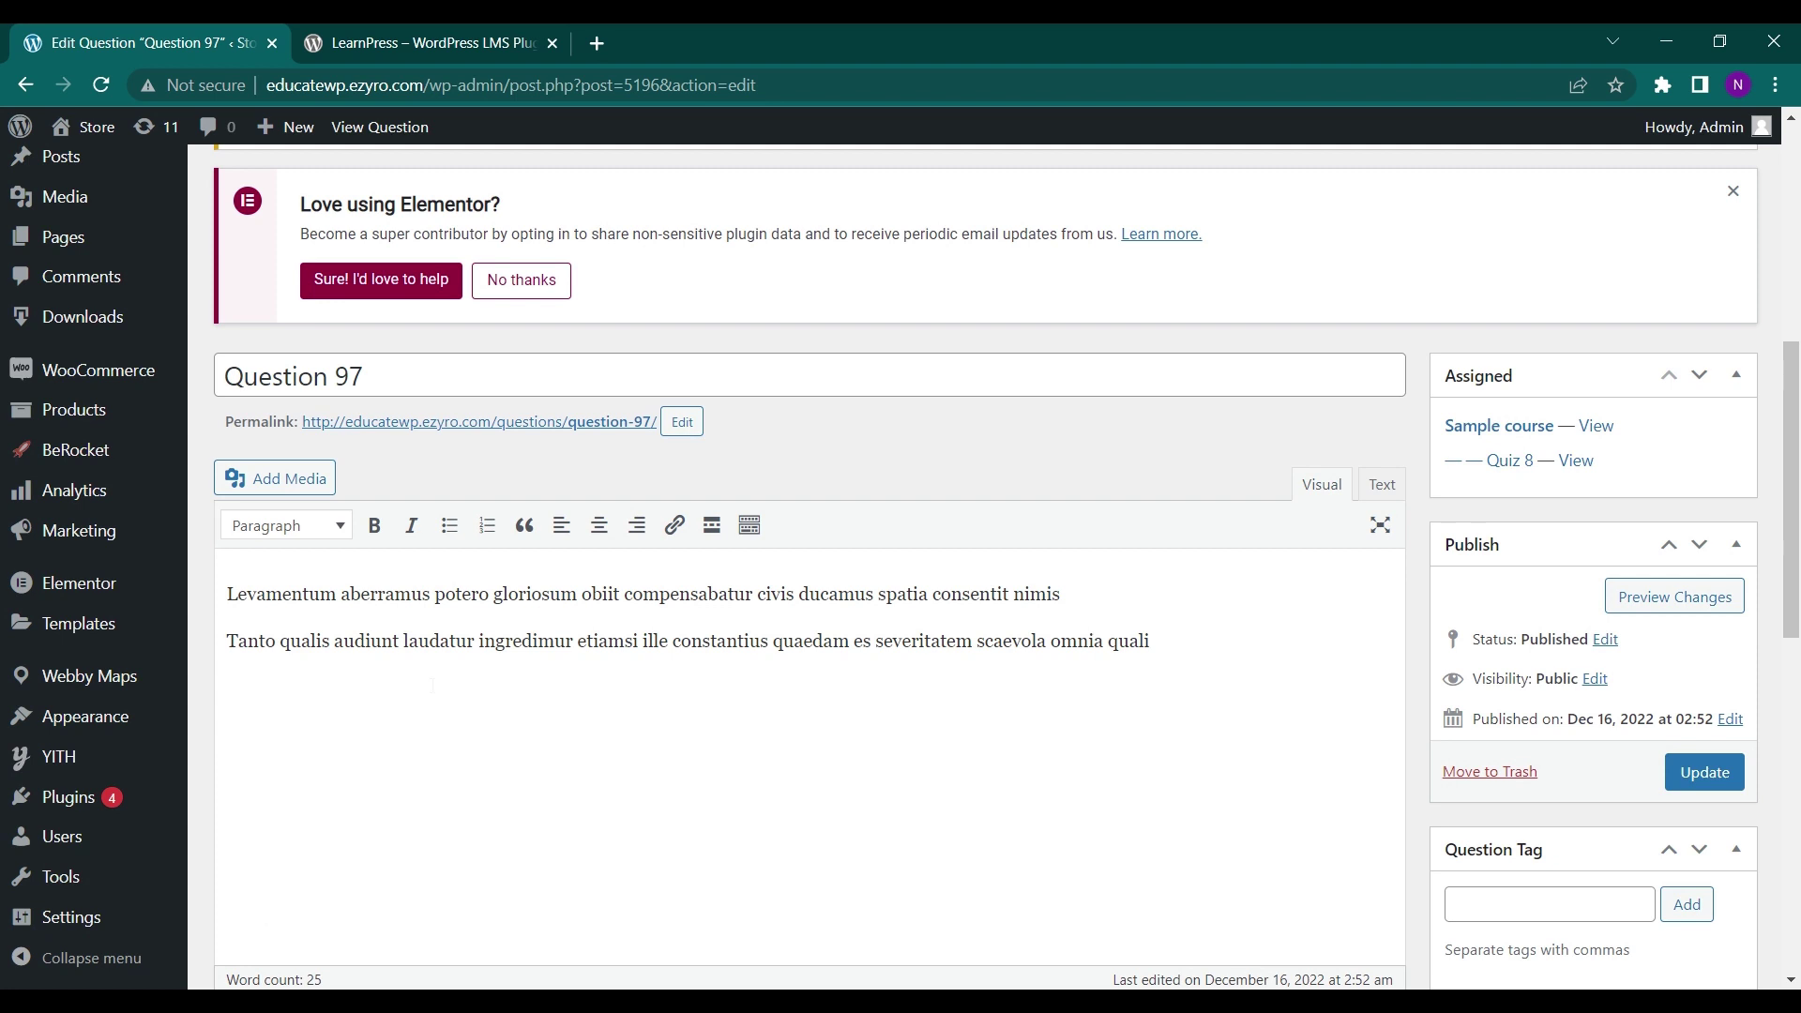
{"action": "scroll", "coordinate": [433, 685], "scroll_direction": "down", "scroll_amount": 2}
Check Question 97's answer options and its points, hint and explanation settings.
{"action": "scroll", "coordinate": [433, 685], "scroll_direction": "down", "scroll_amount": 4}
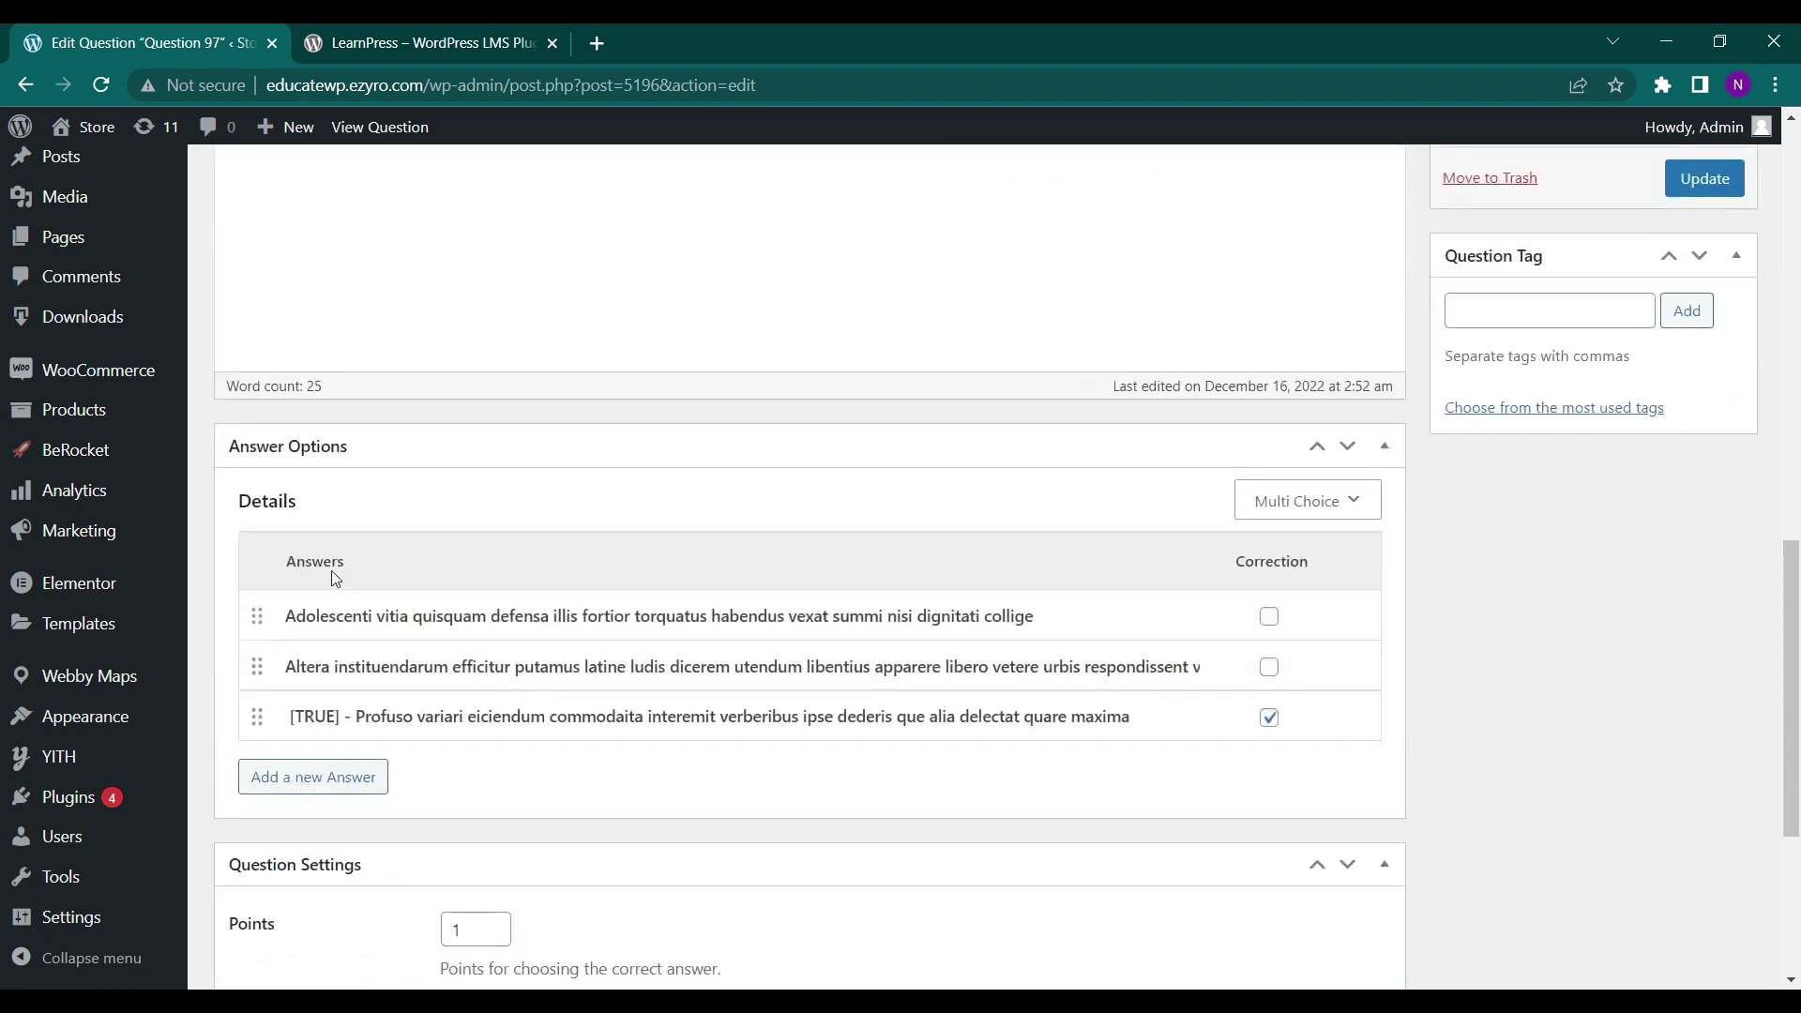
{"action": "scroll", "coordinate": [514, 698], "scroll_direction": "down", "scroll_amount": 2}
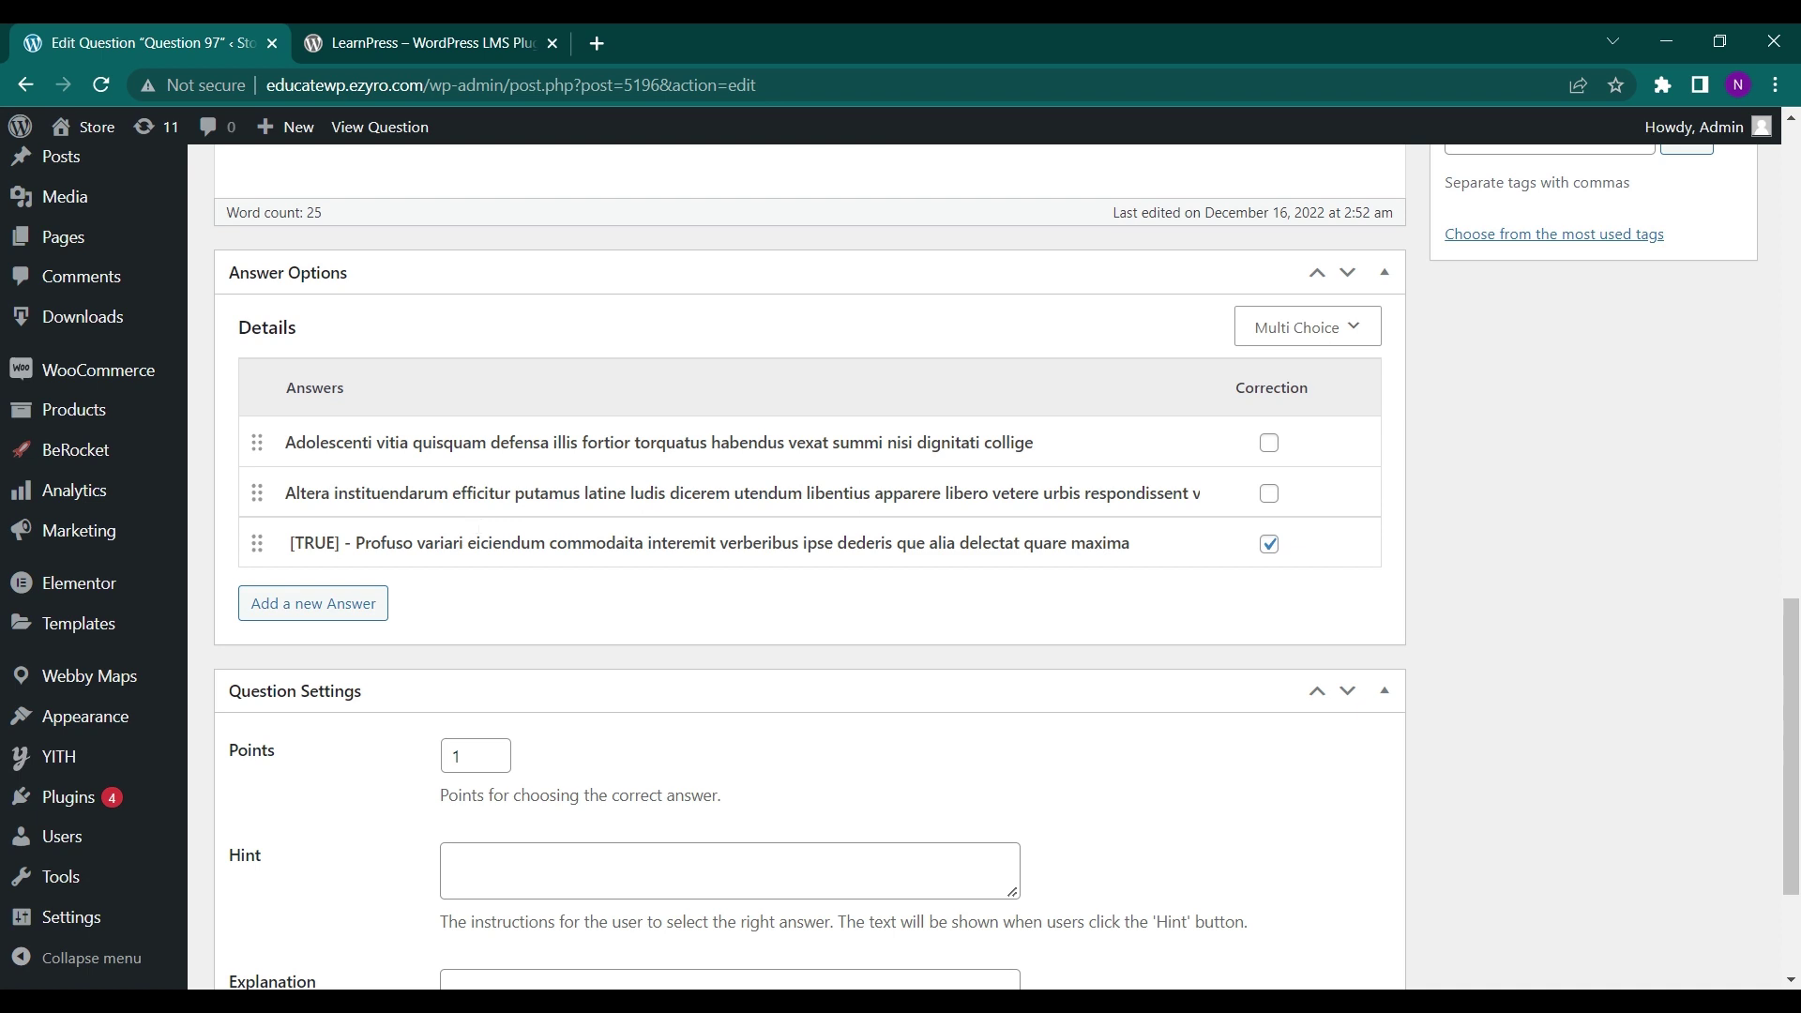
{"action": "scroll", "coordinate": [423, 615], "scroll_direction": "down", "scroll_amount": 2}
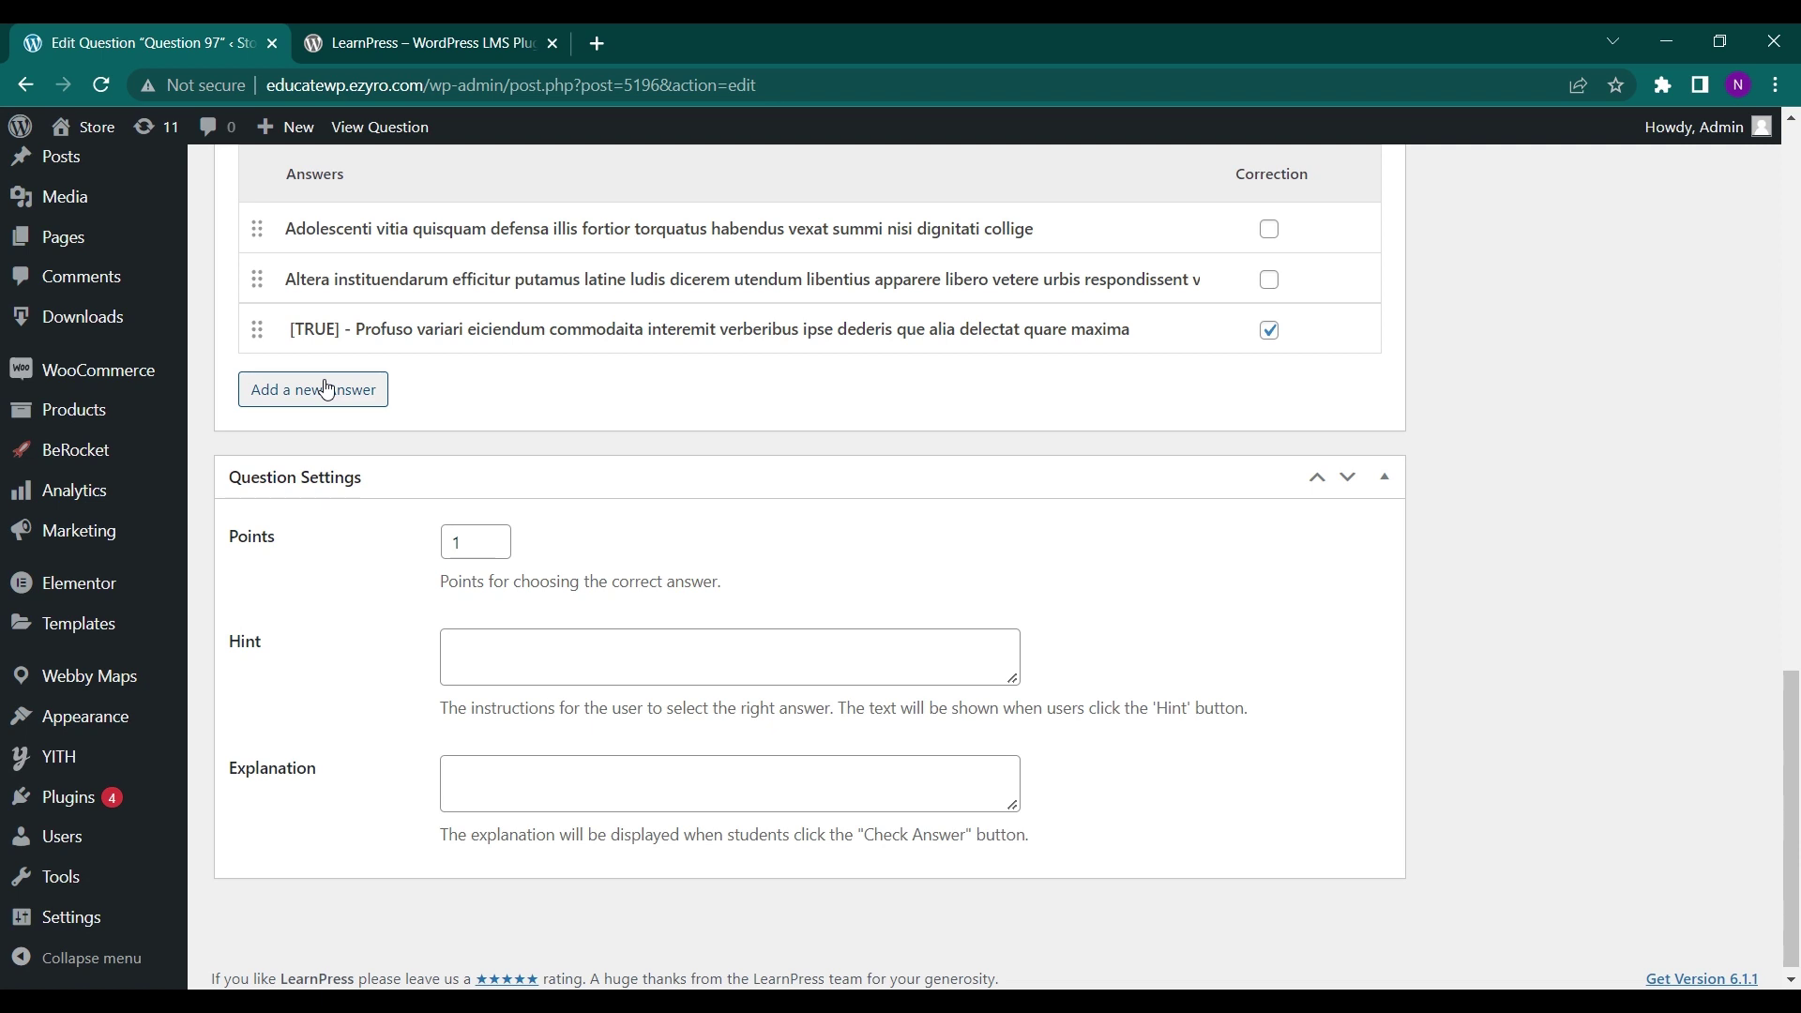
{"action": "scroll", "coordinate": [392, 370], "scroll_direction": "up", "scroll_amount": 2}
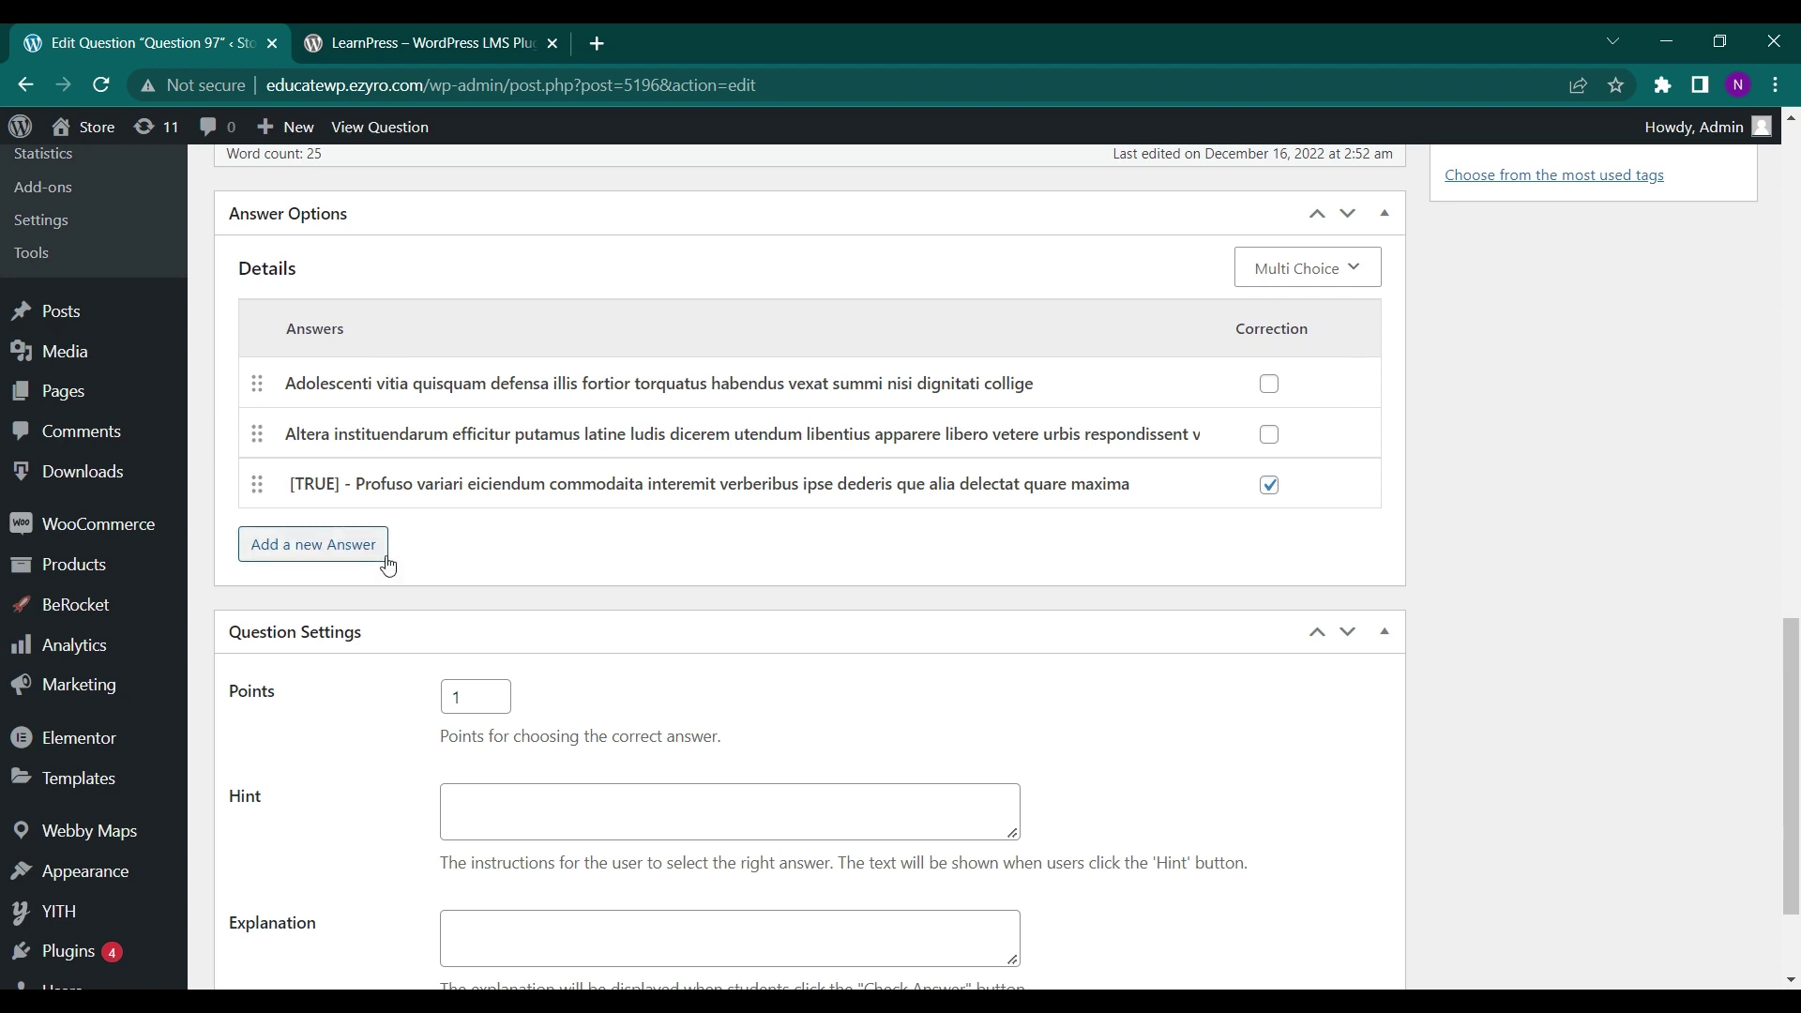
{"action": "scroll", "coordinate": [387, 565], "scroll_direction": "down", "scroll_amount": 2}
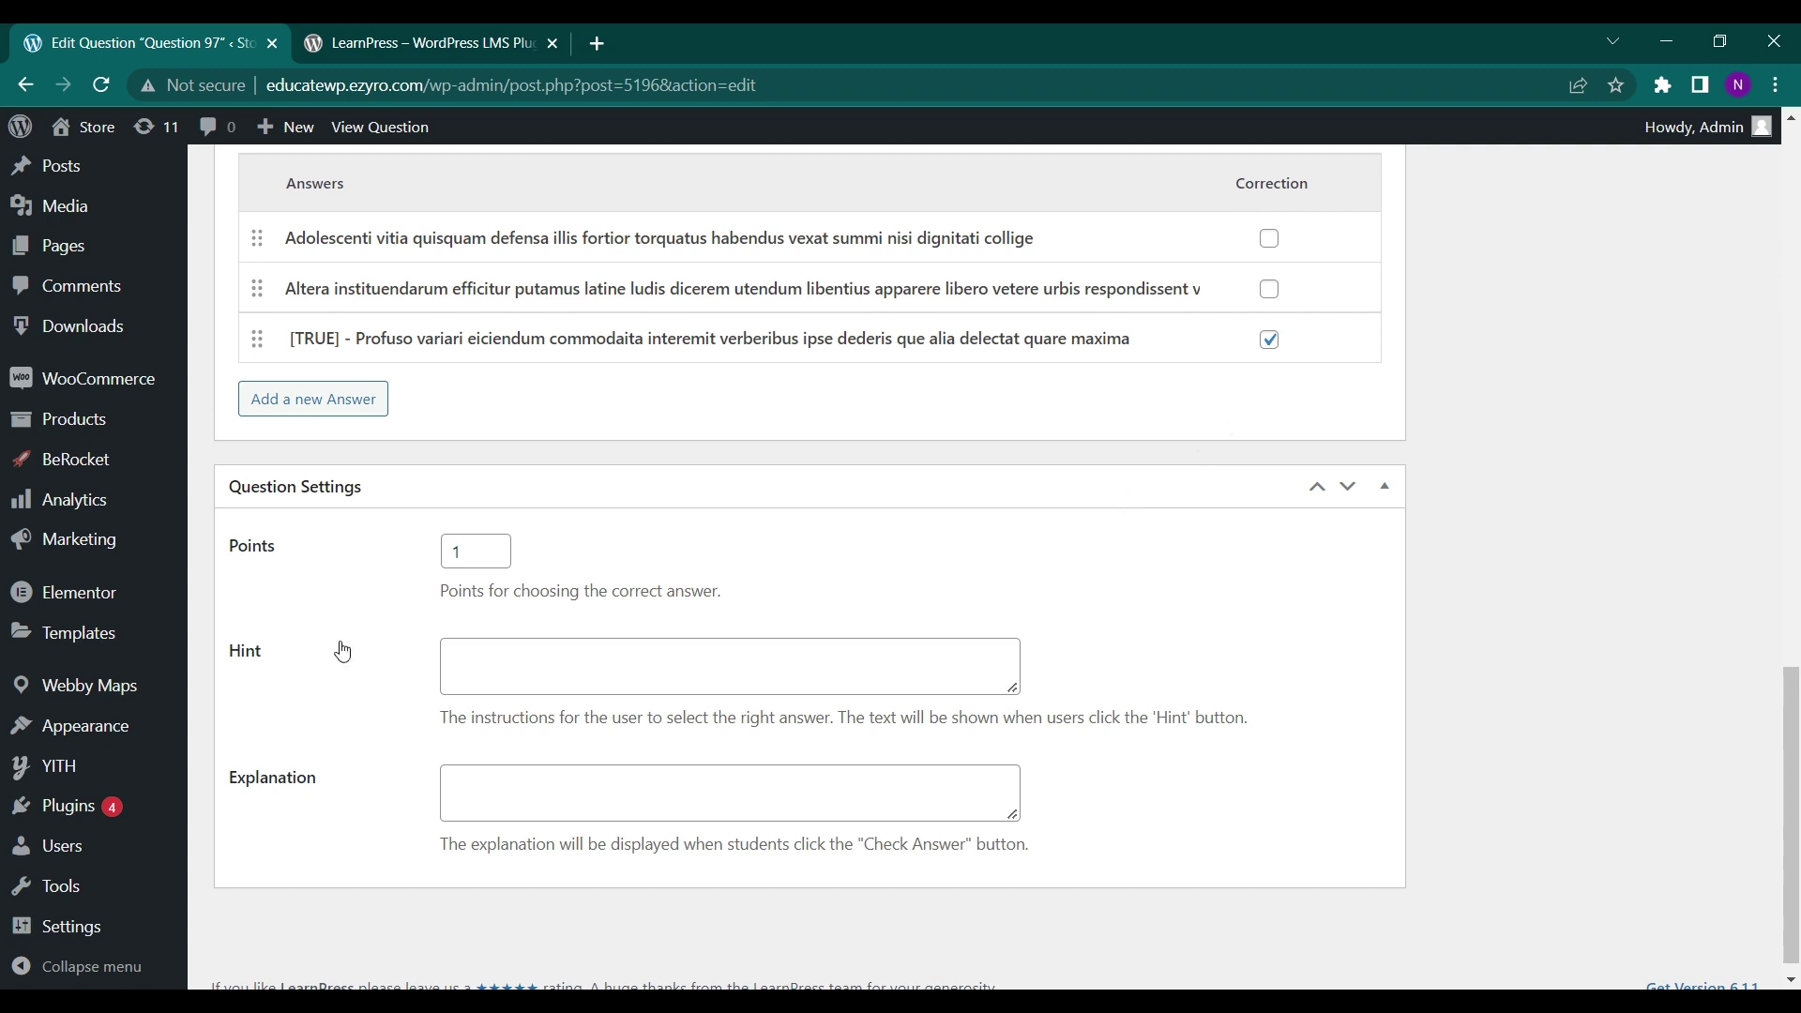
{"action": "scroll", "coordinate": [342, 650], "scroll_direction": "up", "scroll_amount": 6}
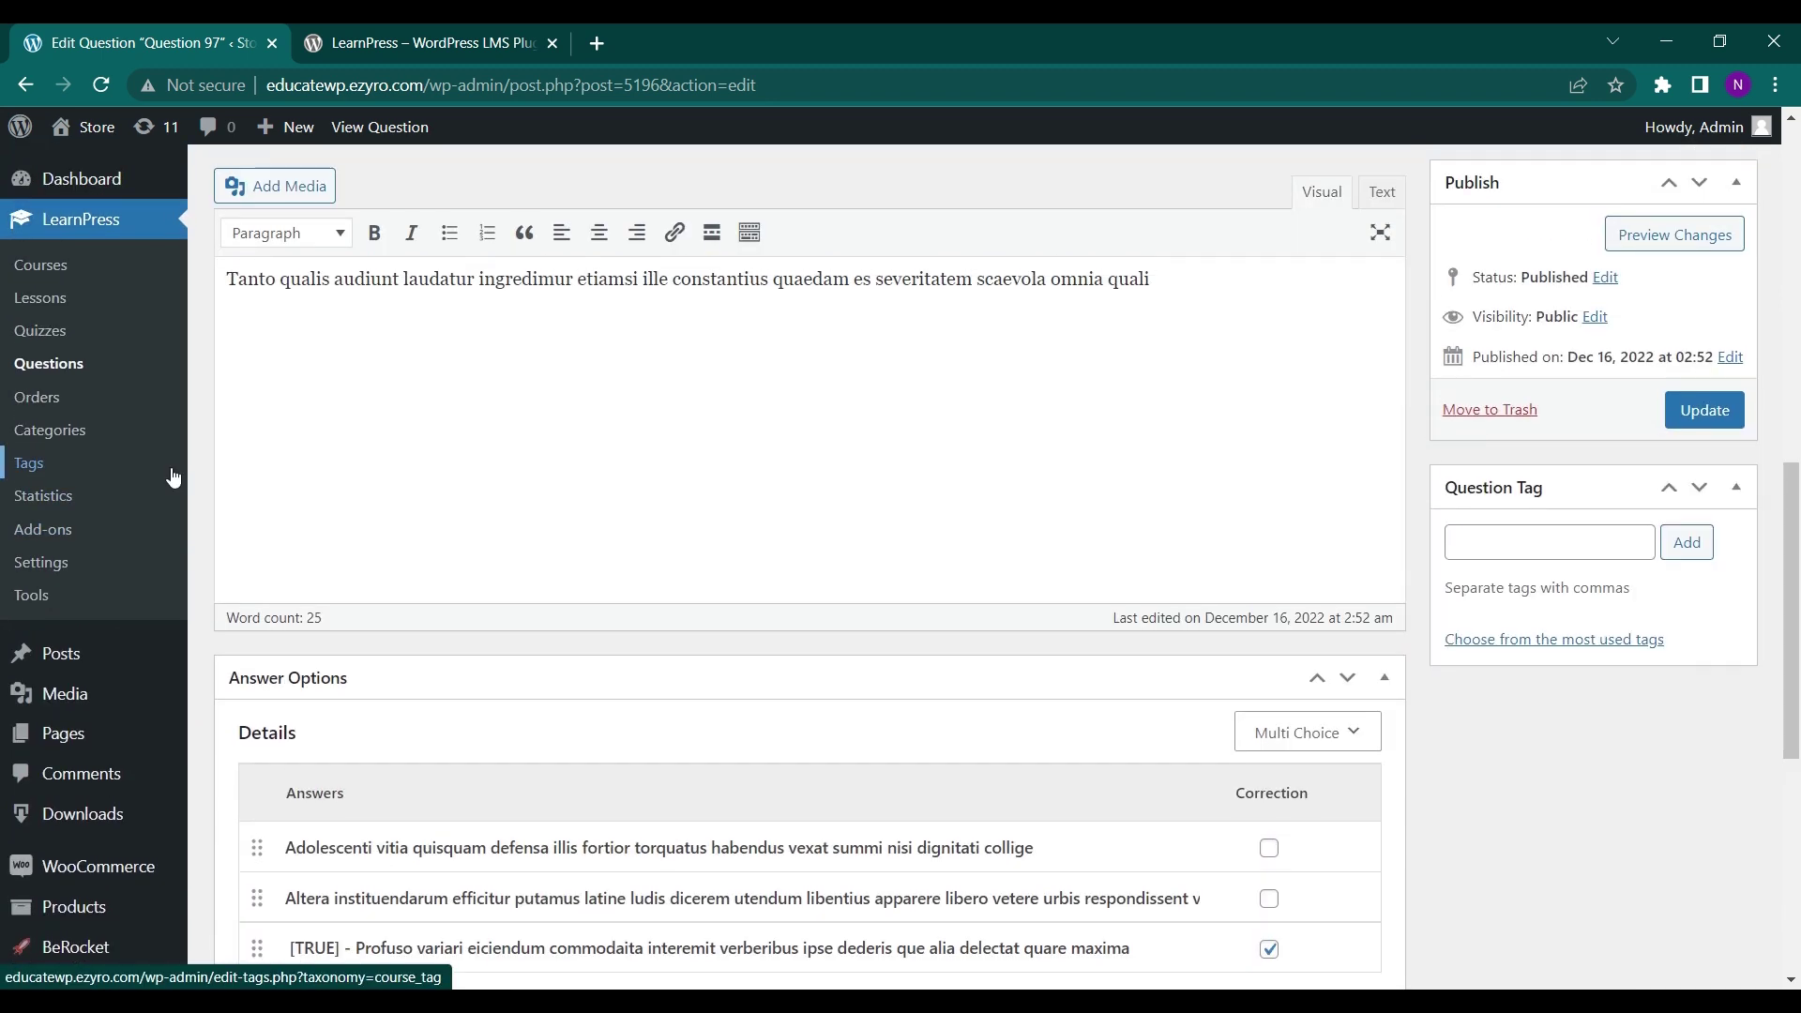
Start a new LearnPress quiz titled "demo quiz" with the description "demo quiz".
{"action": "left_click", "coordinate": [96, 333]}
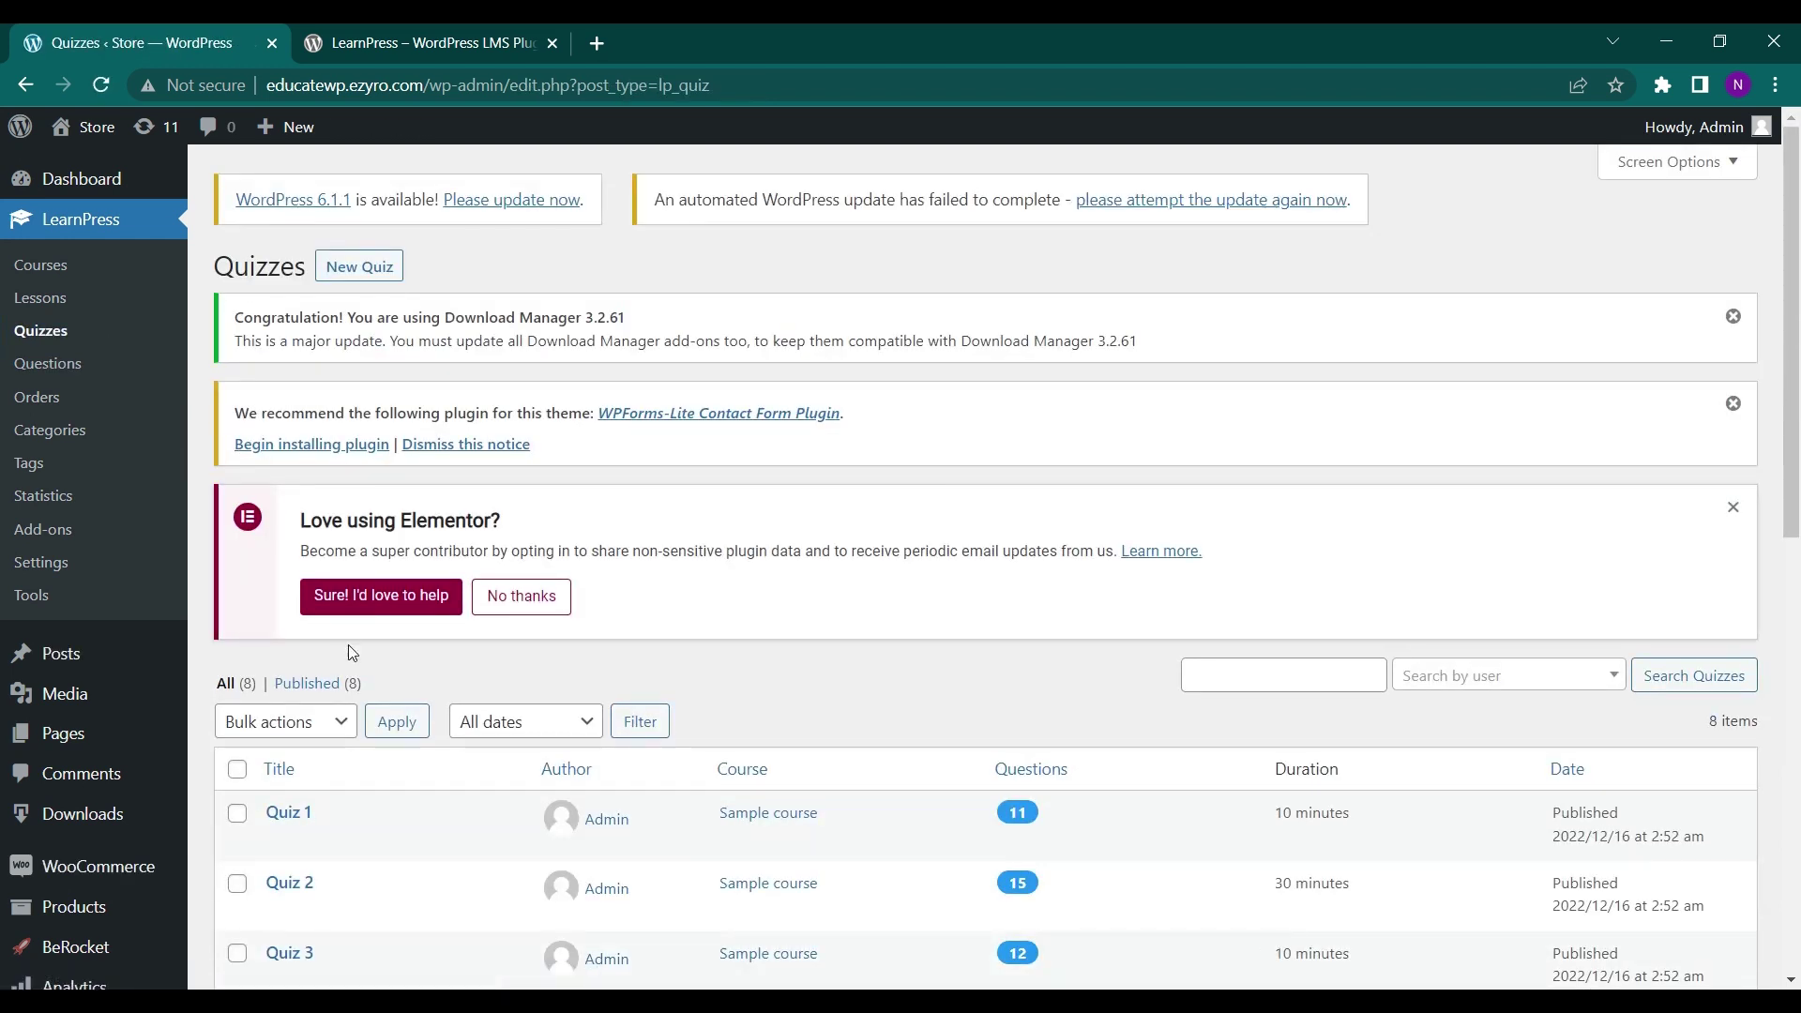
{"action": "scroll", "coordinate": [347, 648], "scroll_direction": "down", "scroll_amount": 2}
{"action": "scroll", "coordinate": [352, 647], "scroll_direction": "up", "scroll_amount": 2}
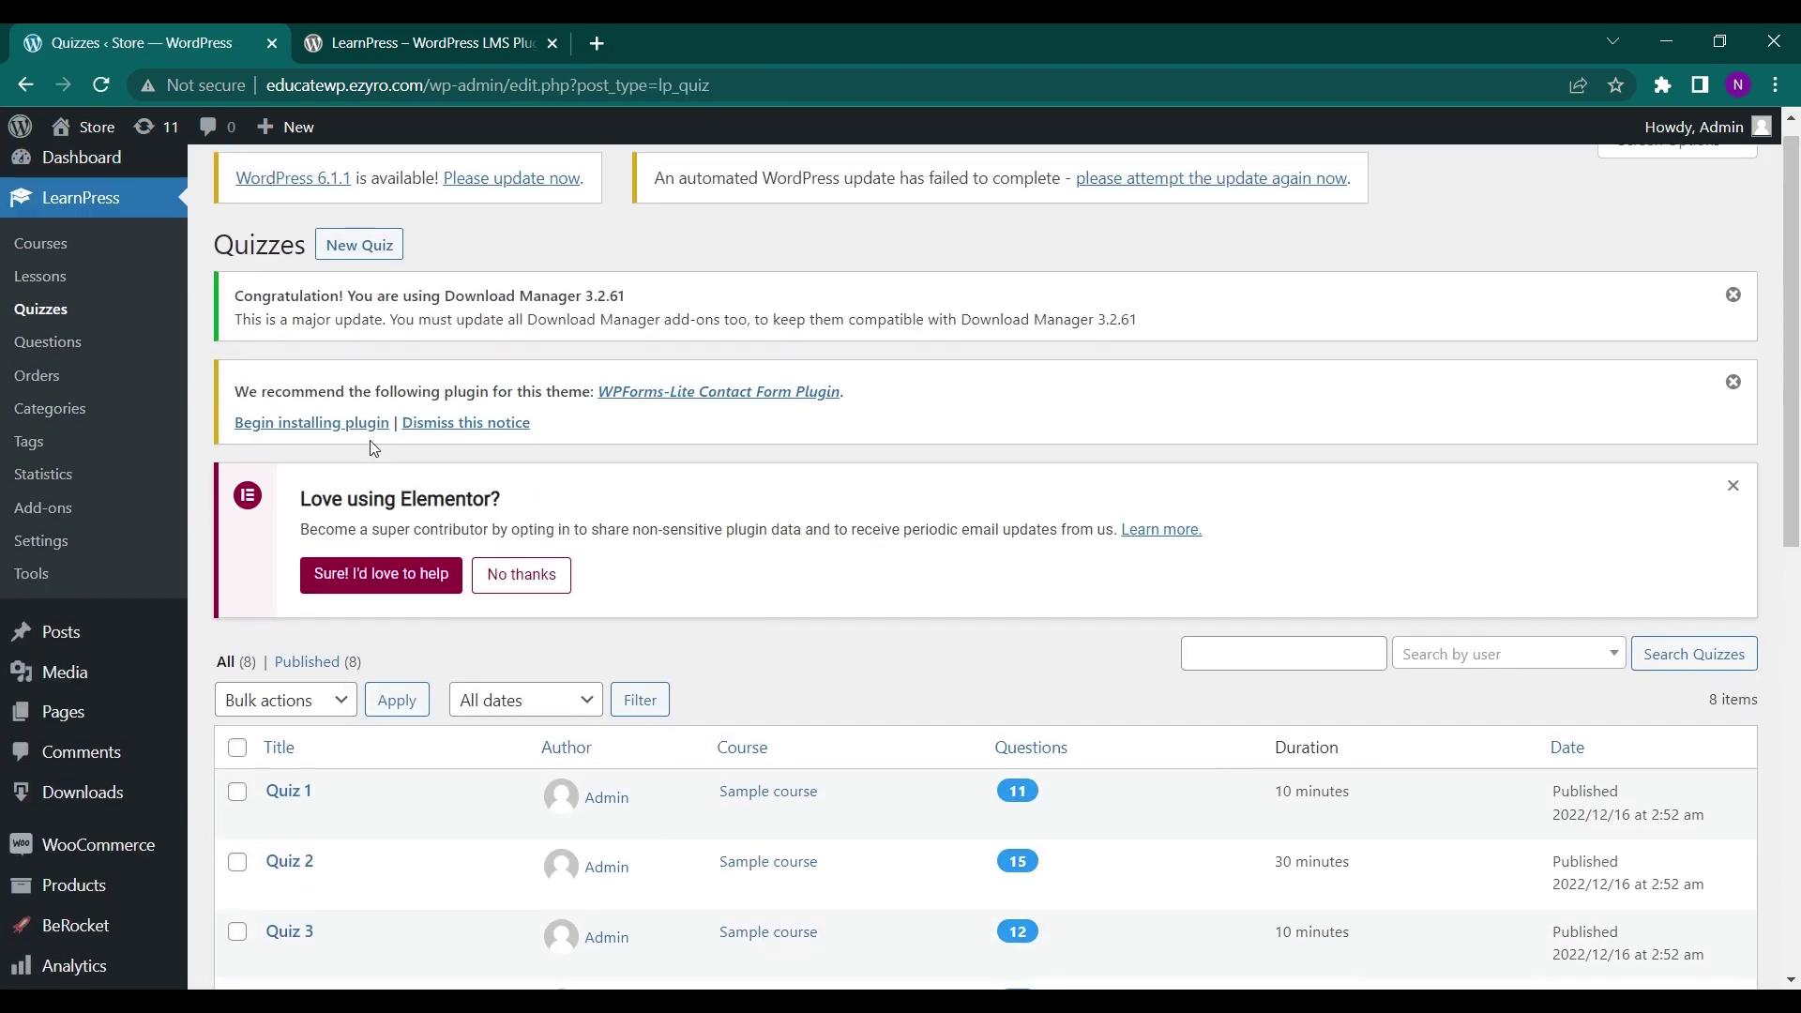
{"action": "left_click", "coordinate": [355, 247]}
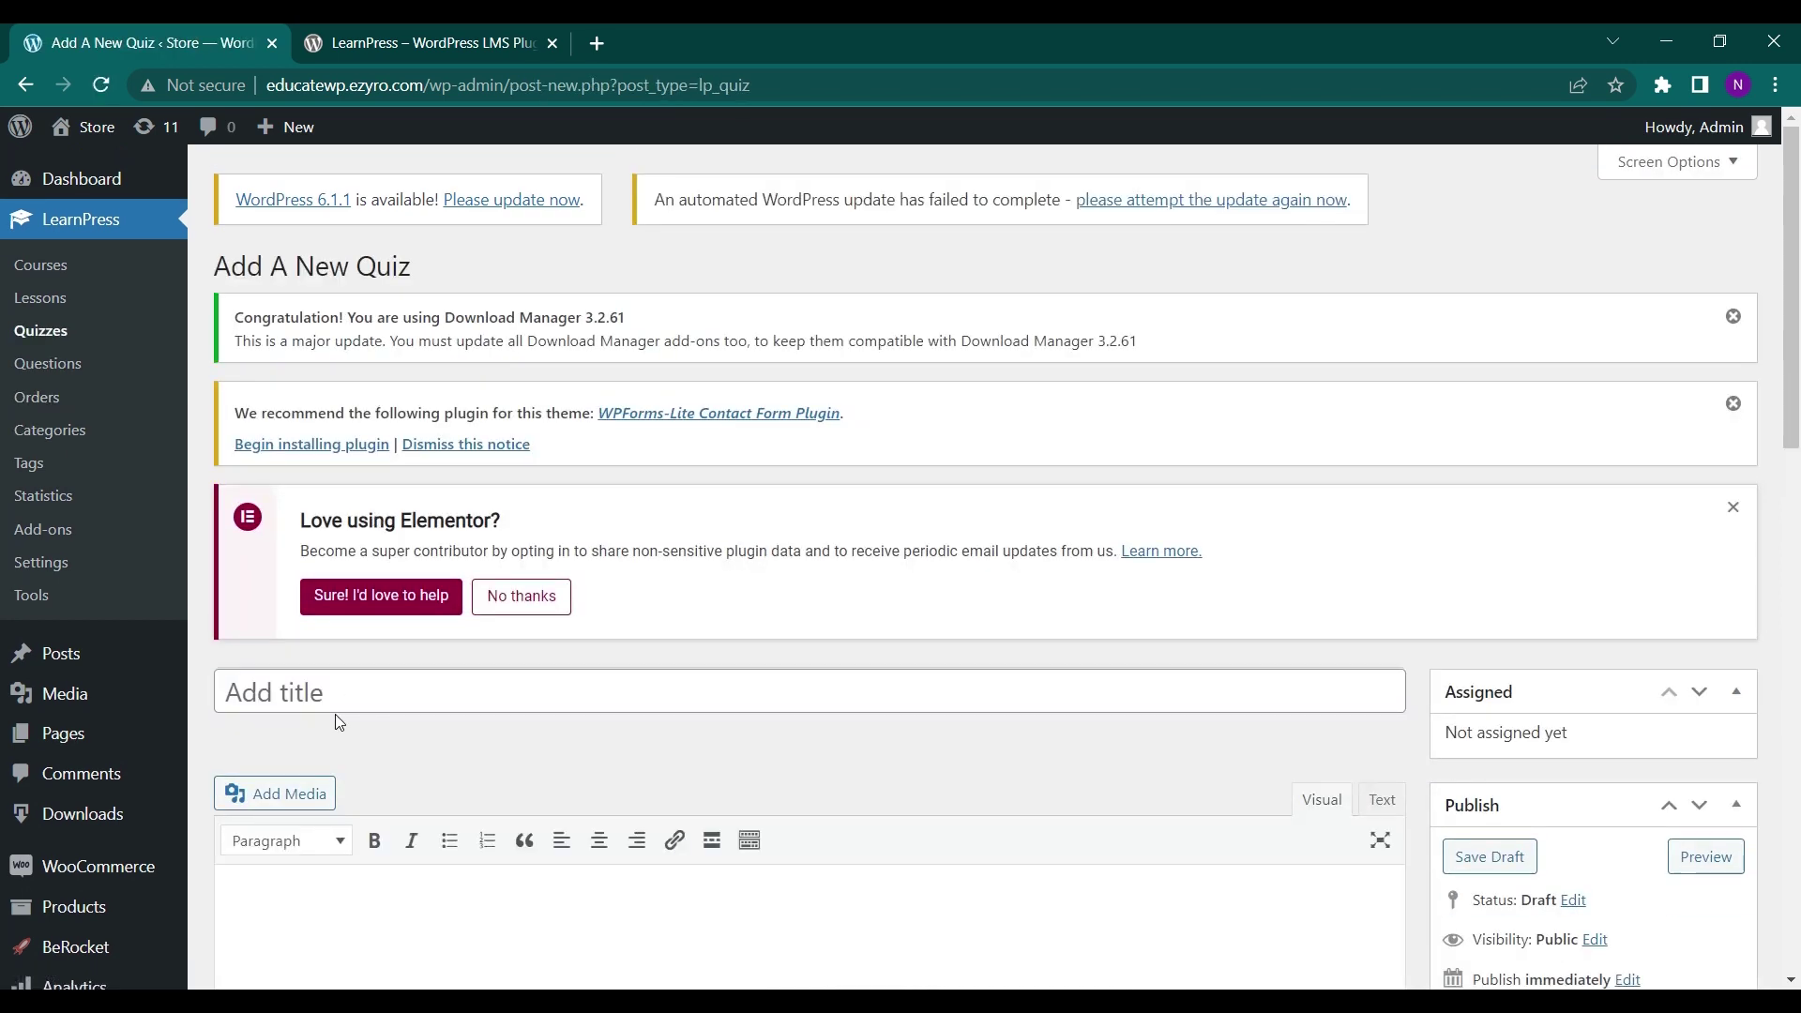
{"action": "type", "text": "demo quiz"}
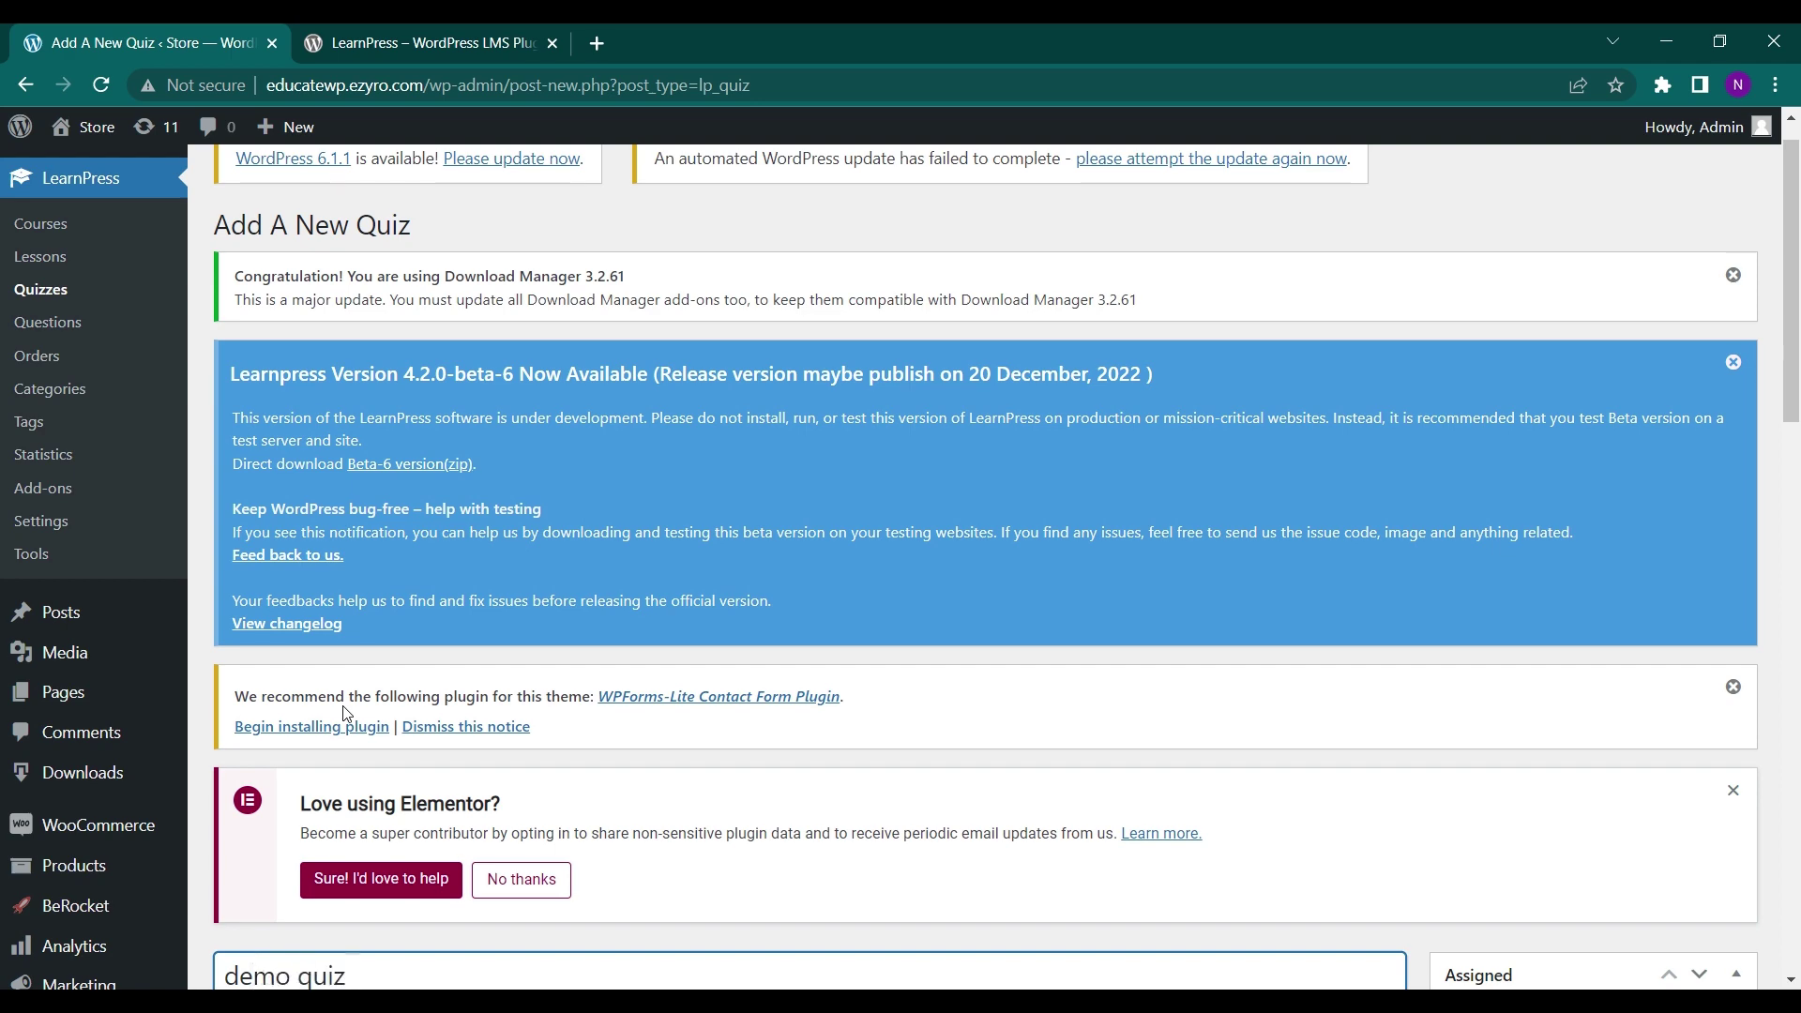
{"action": "scroll", "coordinate": [344, 713], "scroll_direction": "down", "scroll_amount": 8}
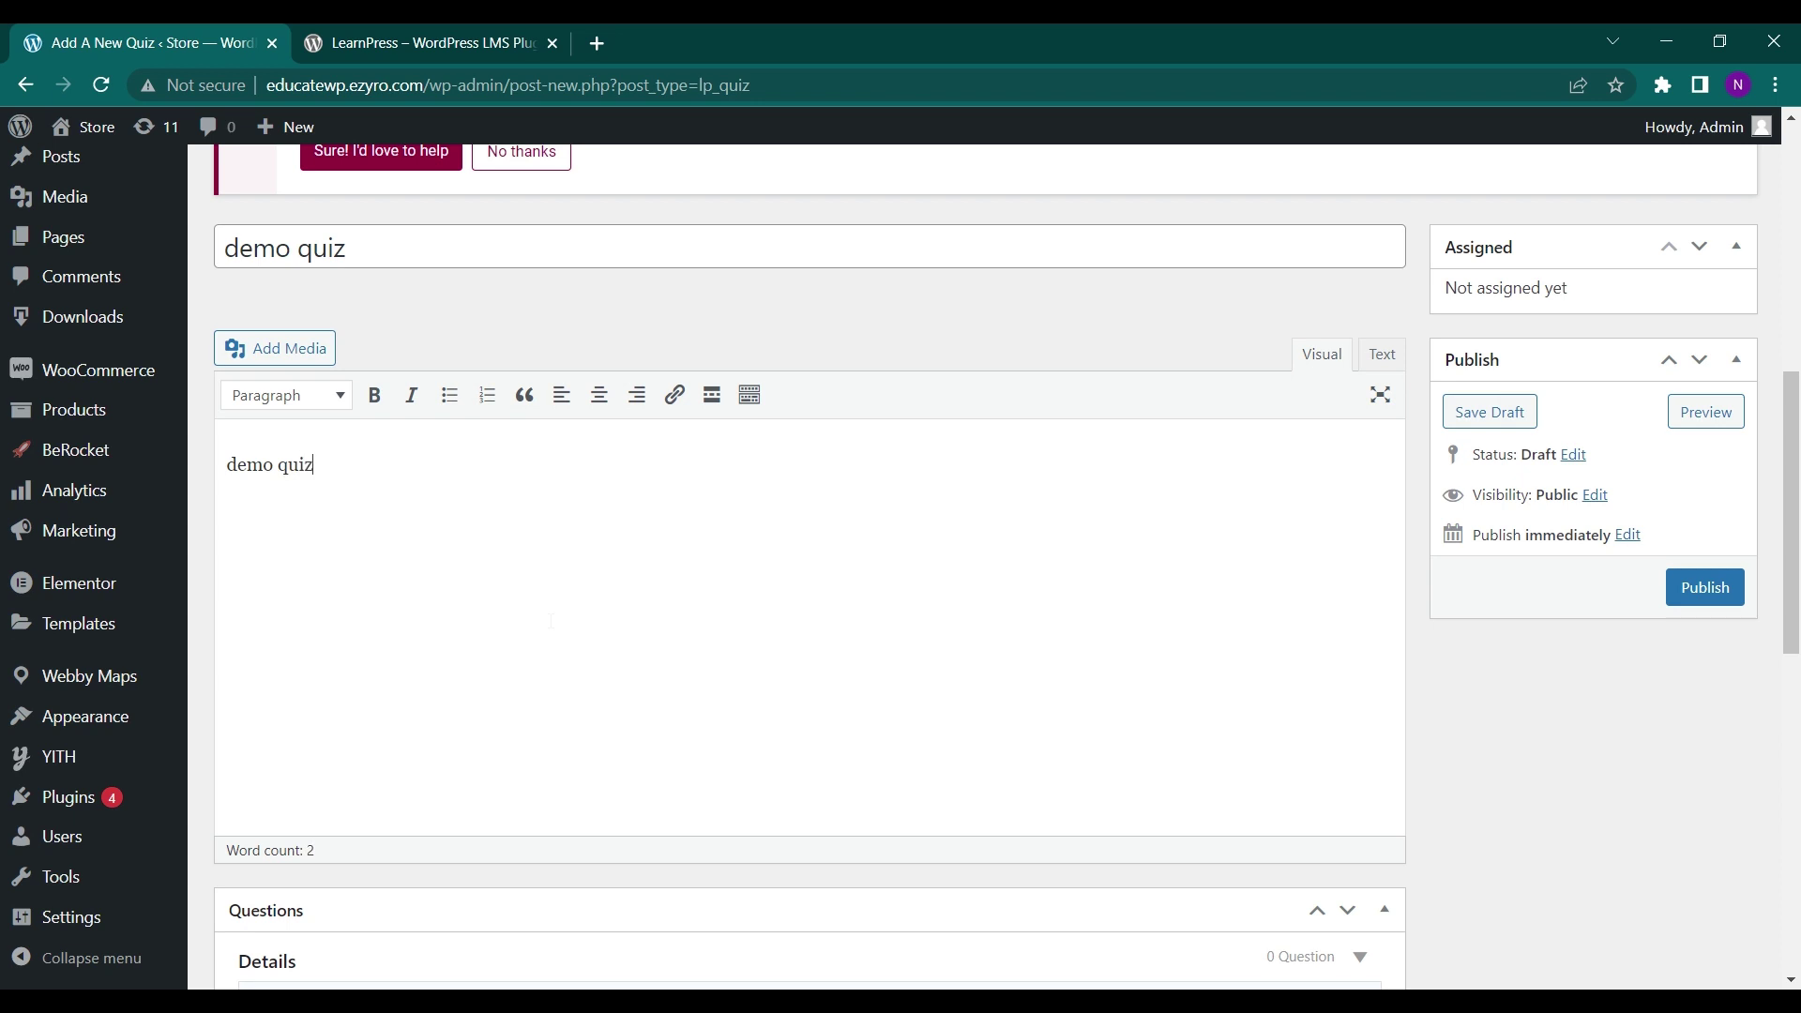
Search the existing questions for "68" to add to the new quiz, and close the question selection without adding any.
{"action": "scroll", "coordinate": [551, 621], "scroll_direction": "down", "scroll_amount": 5}
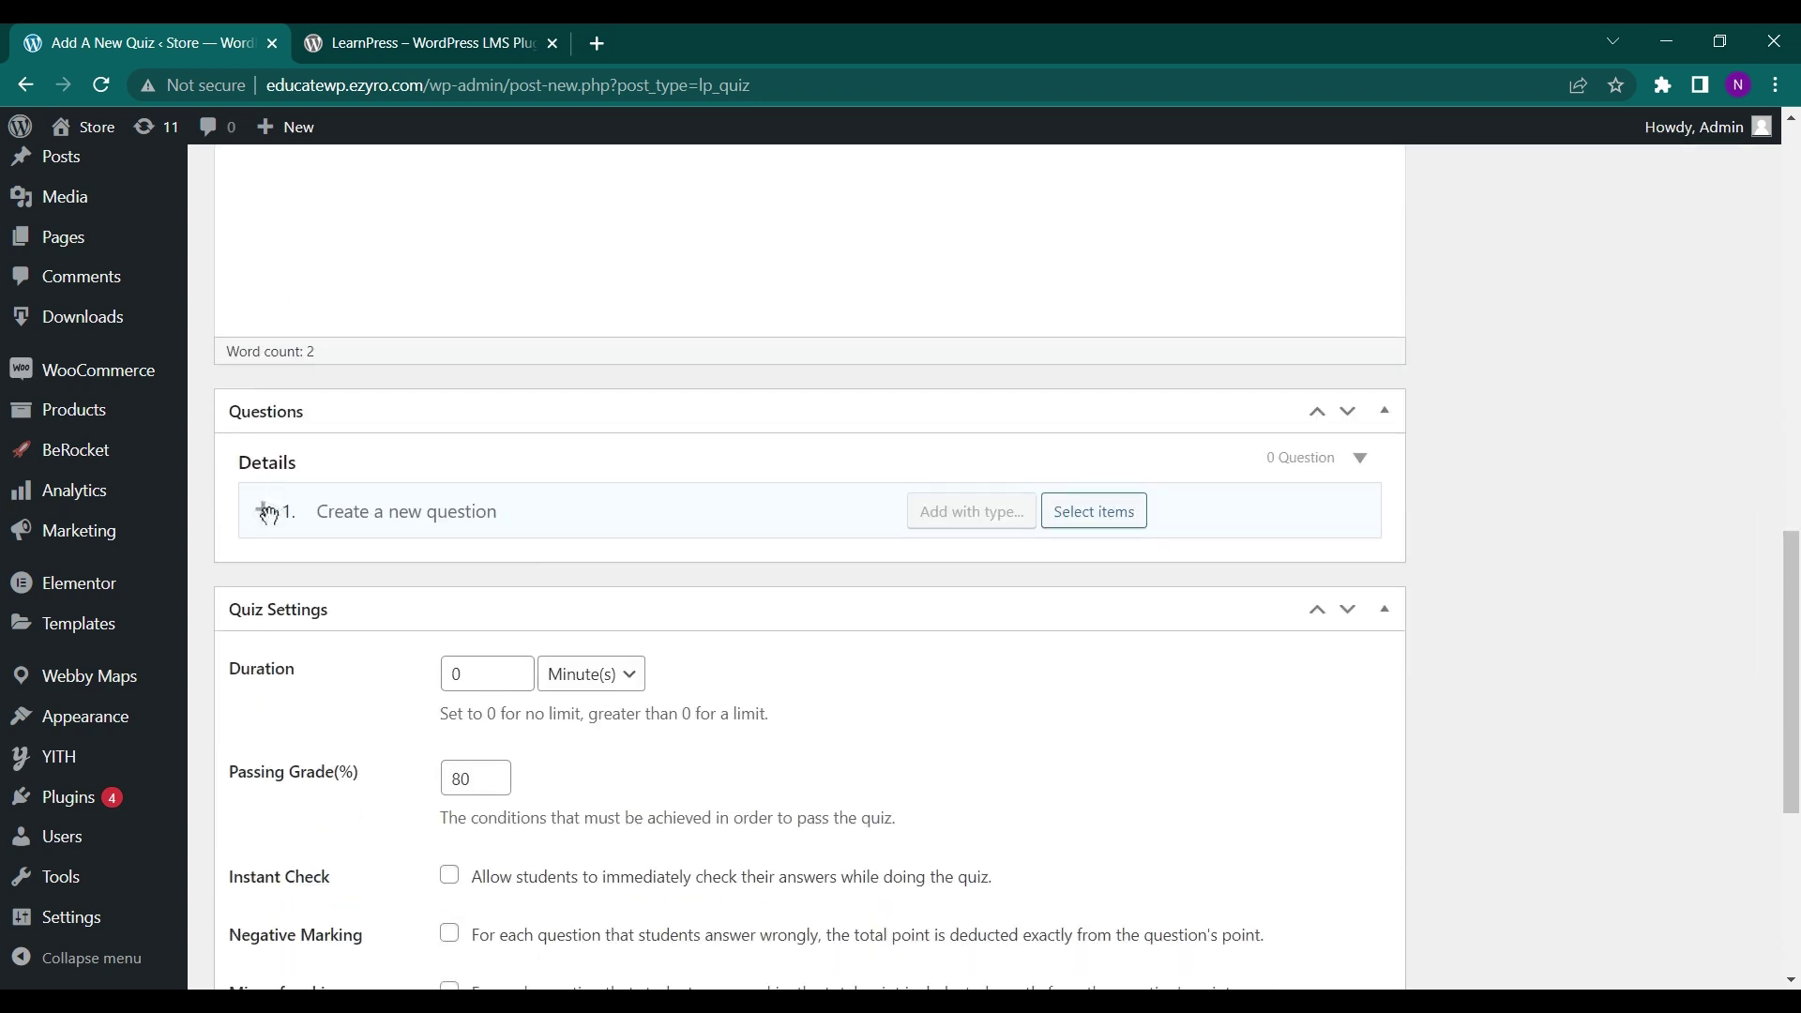
{"action": "left_click", "coordinate": [1066, 512]}
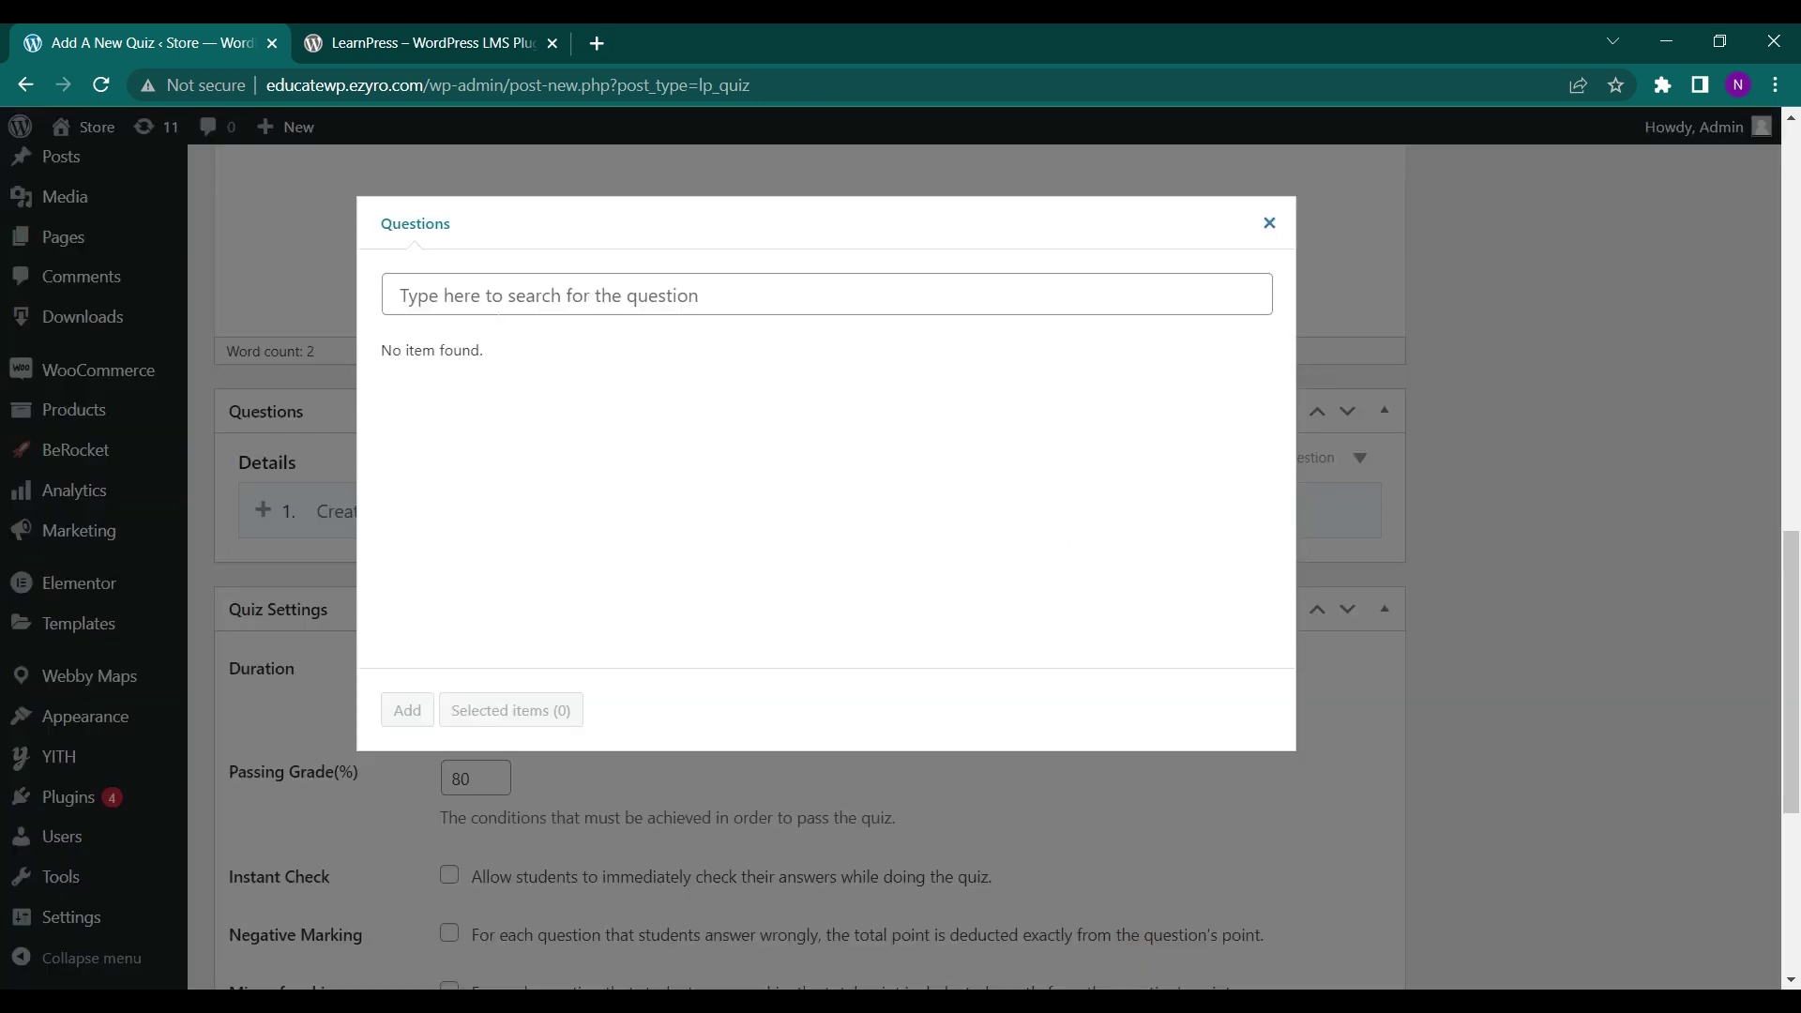
{"action": "left_click", "coordinate": [680, 298]}
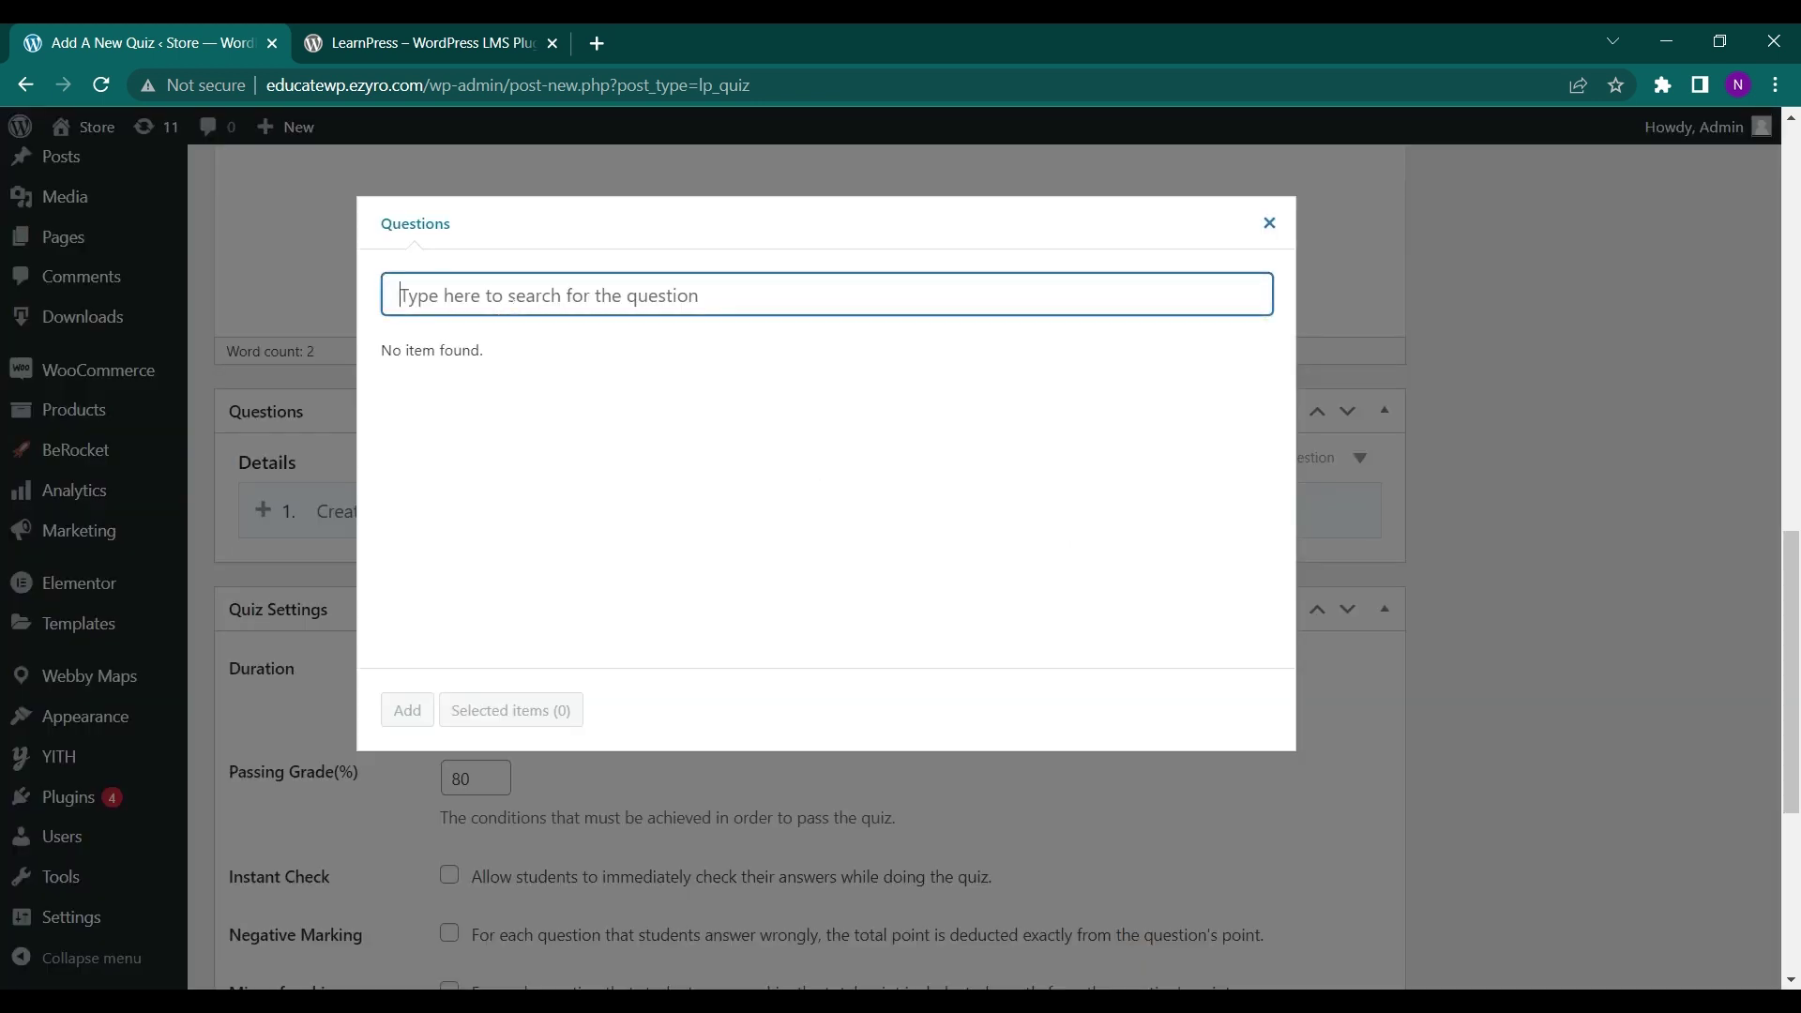
{"action": "type", "text": "68"}
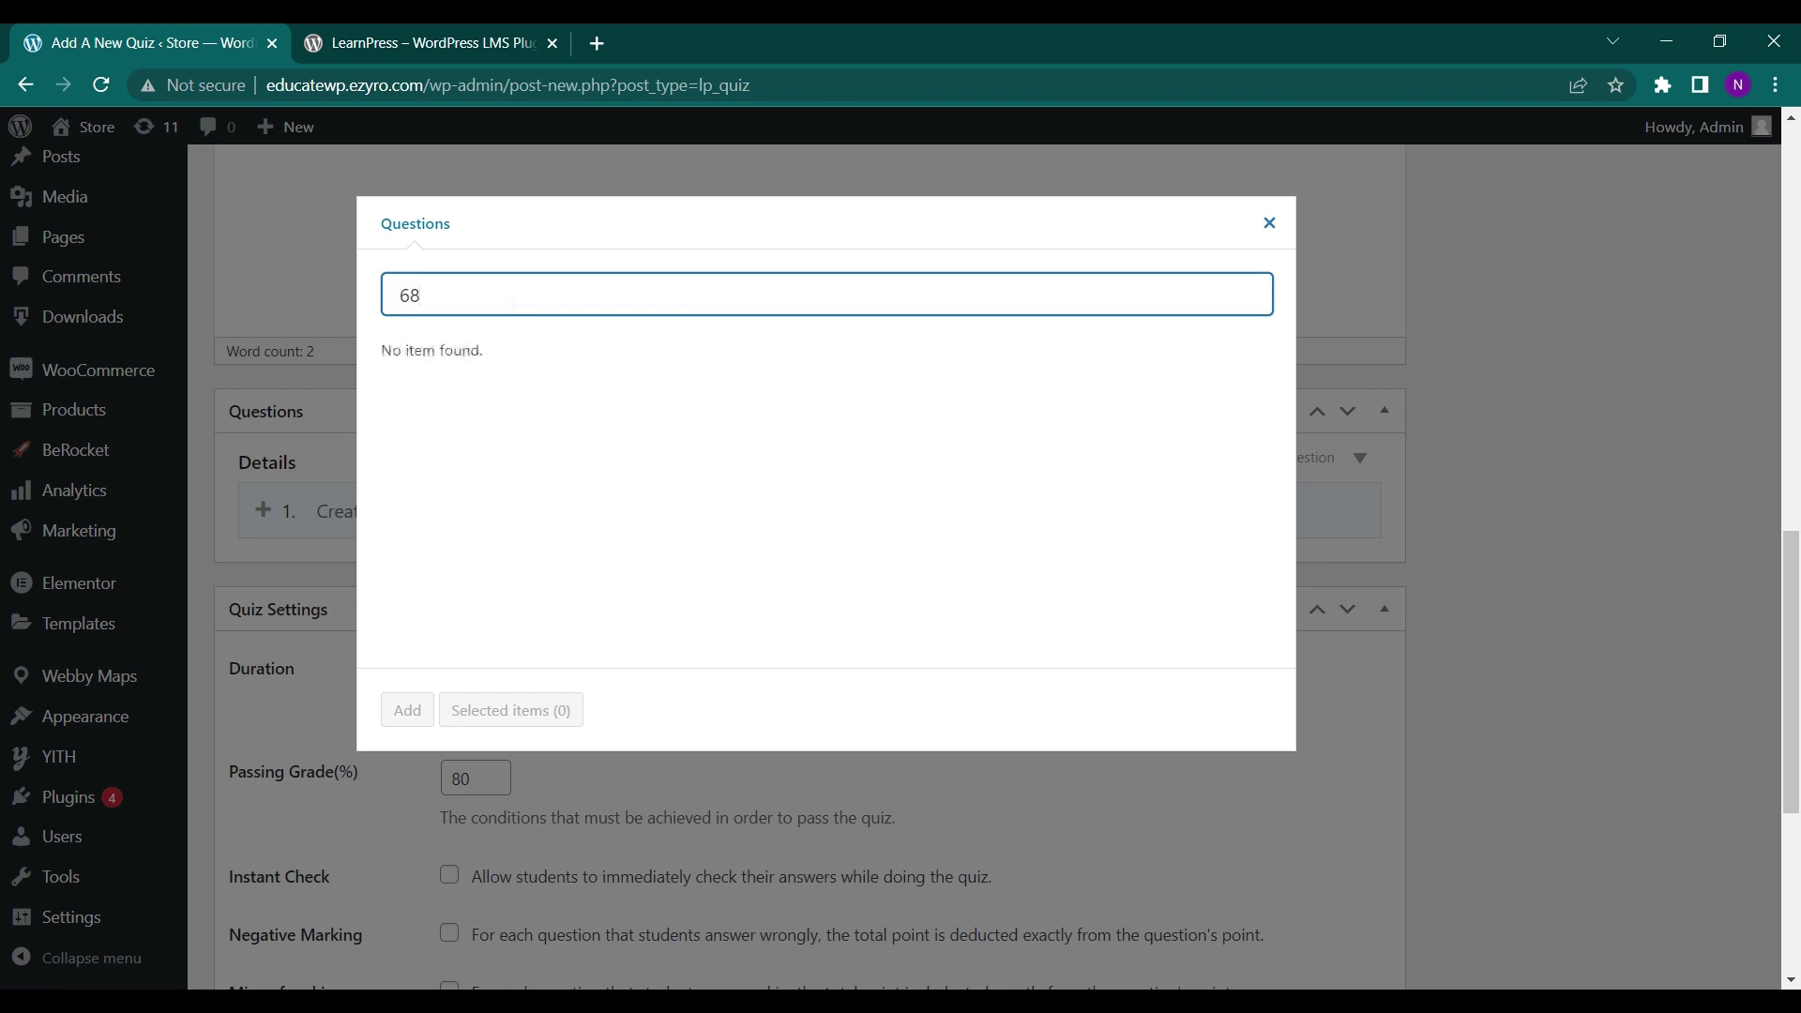
{"action": "key", "text": "BackSpace"}
{"action": "key", "text": "BackSpace"}
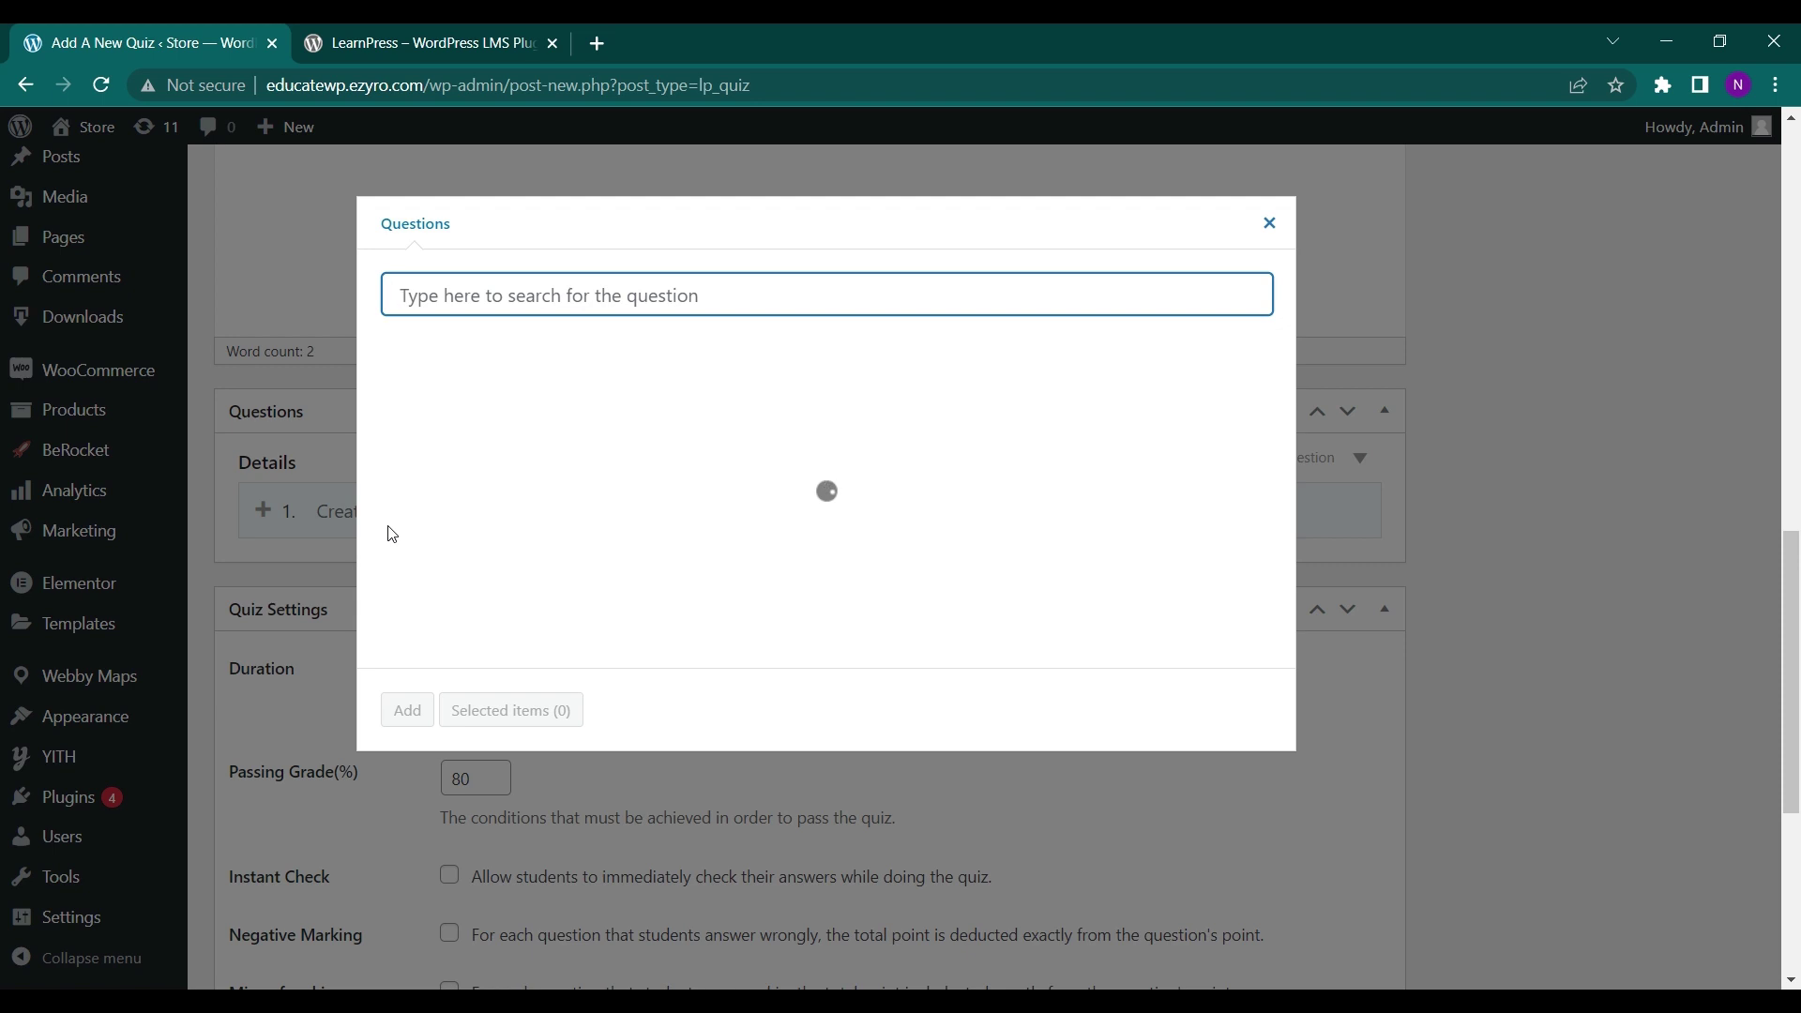
{"action": "left_click", "coordinate": [1272, 228]}
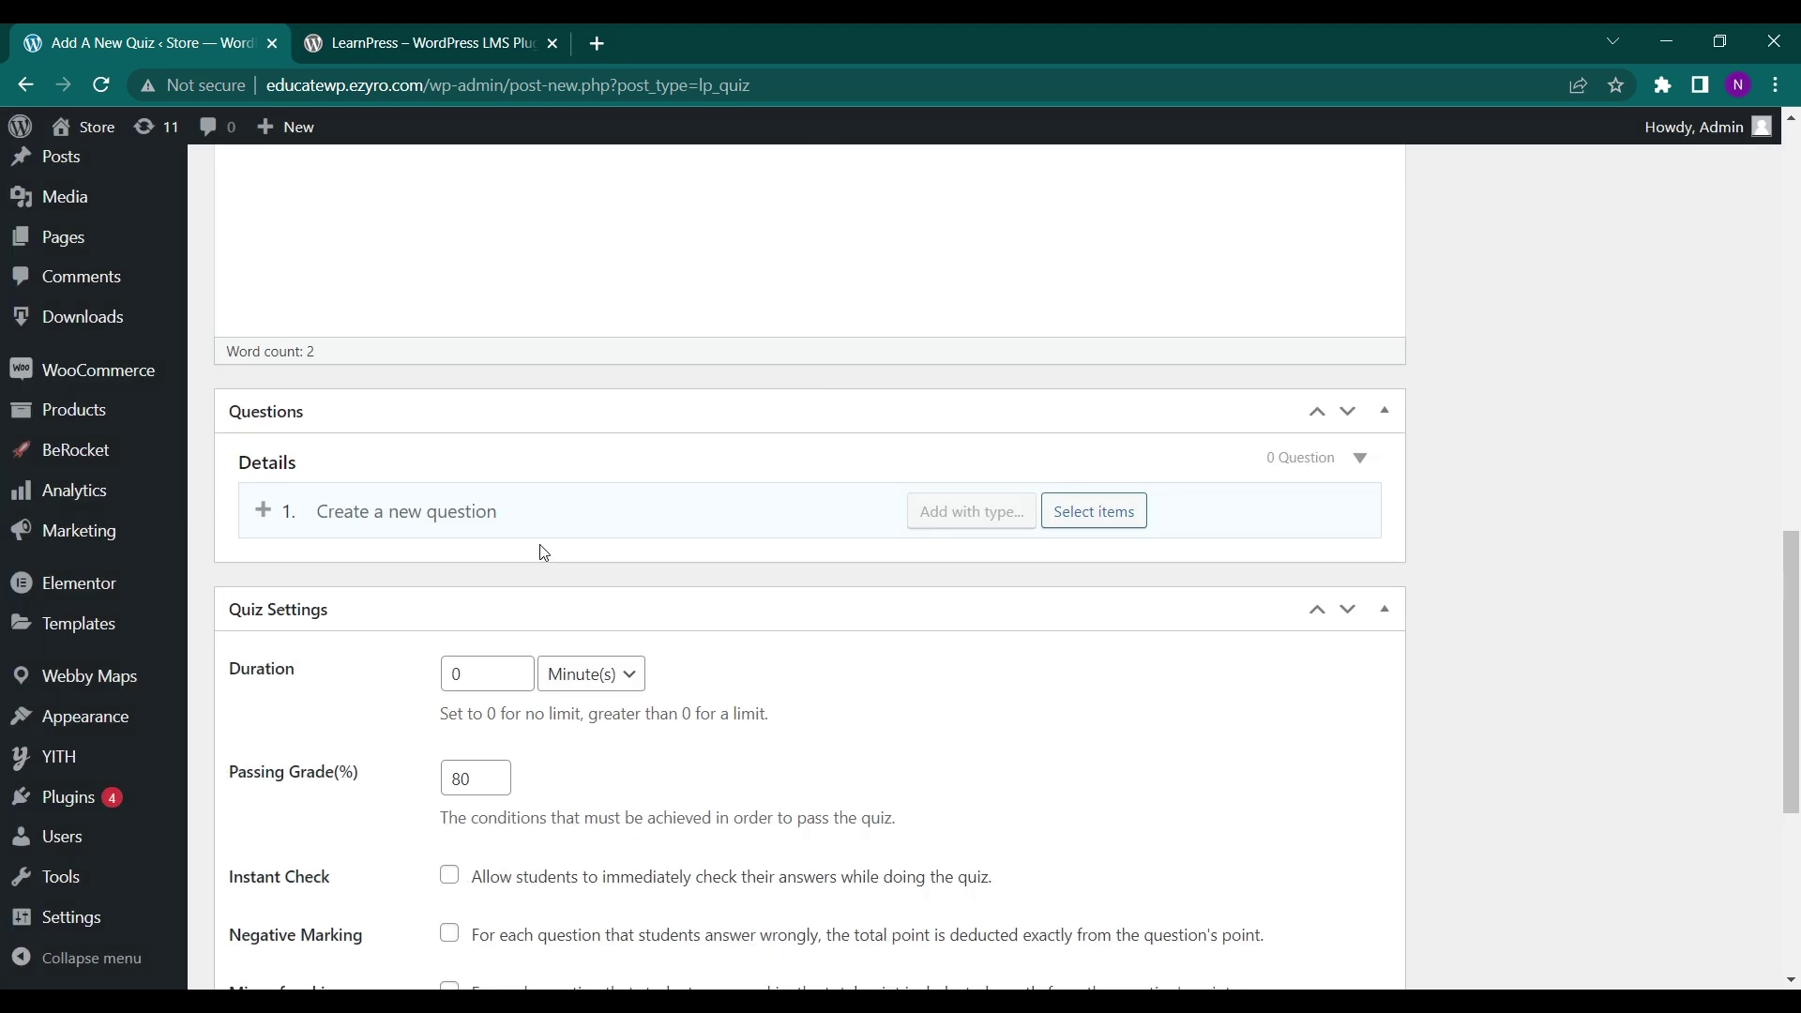
Look over the new quiz's duration, passing grade, marking, retake and pagination settings.
{"action": "scroll", "coordinate": [544, 553], "scroll_direction": "down", "scroll_amount": 1}
{"action": "scroll", "coordinate": [478, 519], "scroll_direction": "down", "scroll_amount": 2}
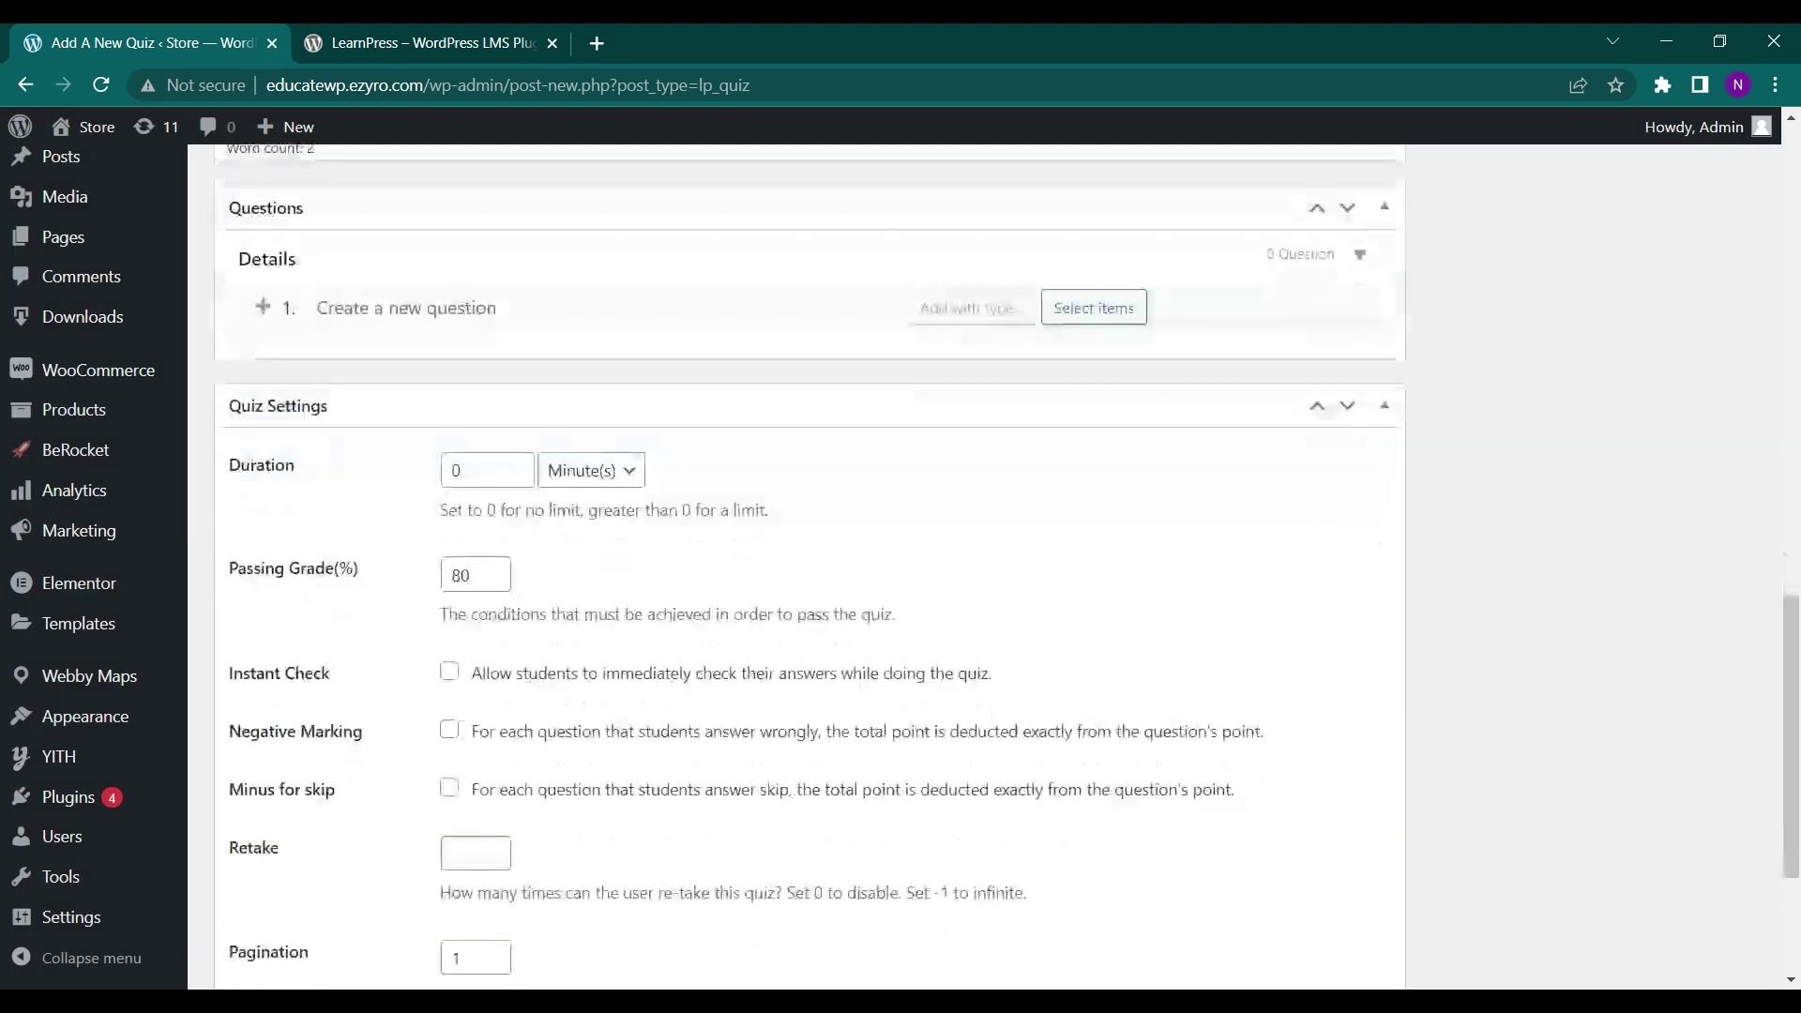
{"action": "scroll", "coordinate": [112, 315], "scroll_direction": "up", "scroll_amount": 3}
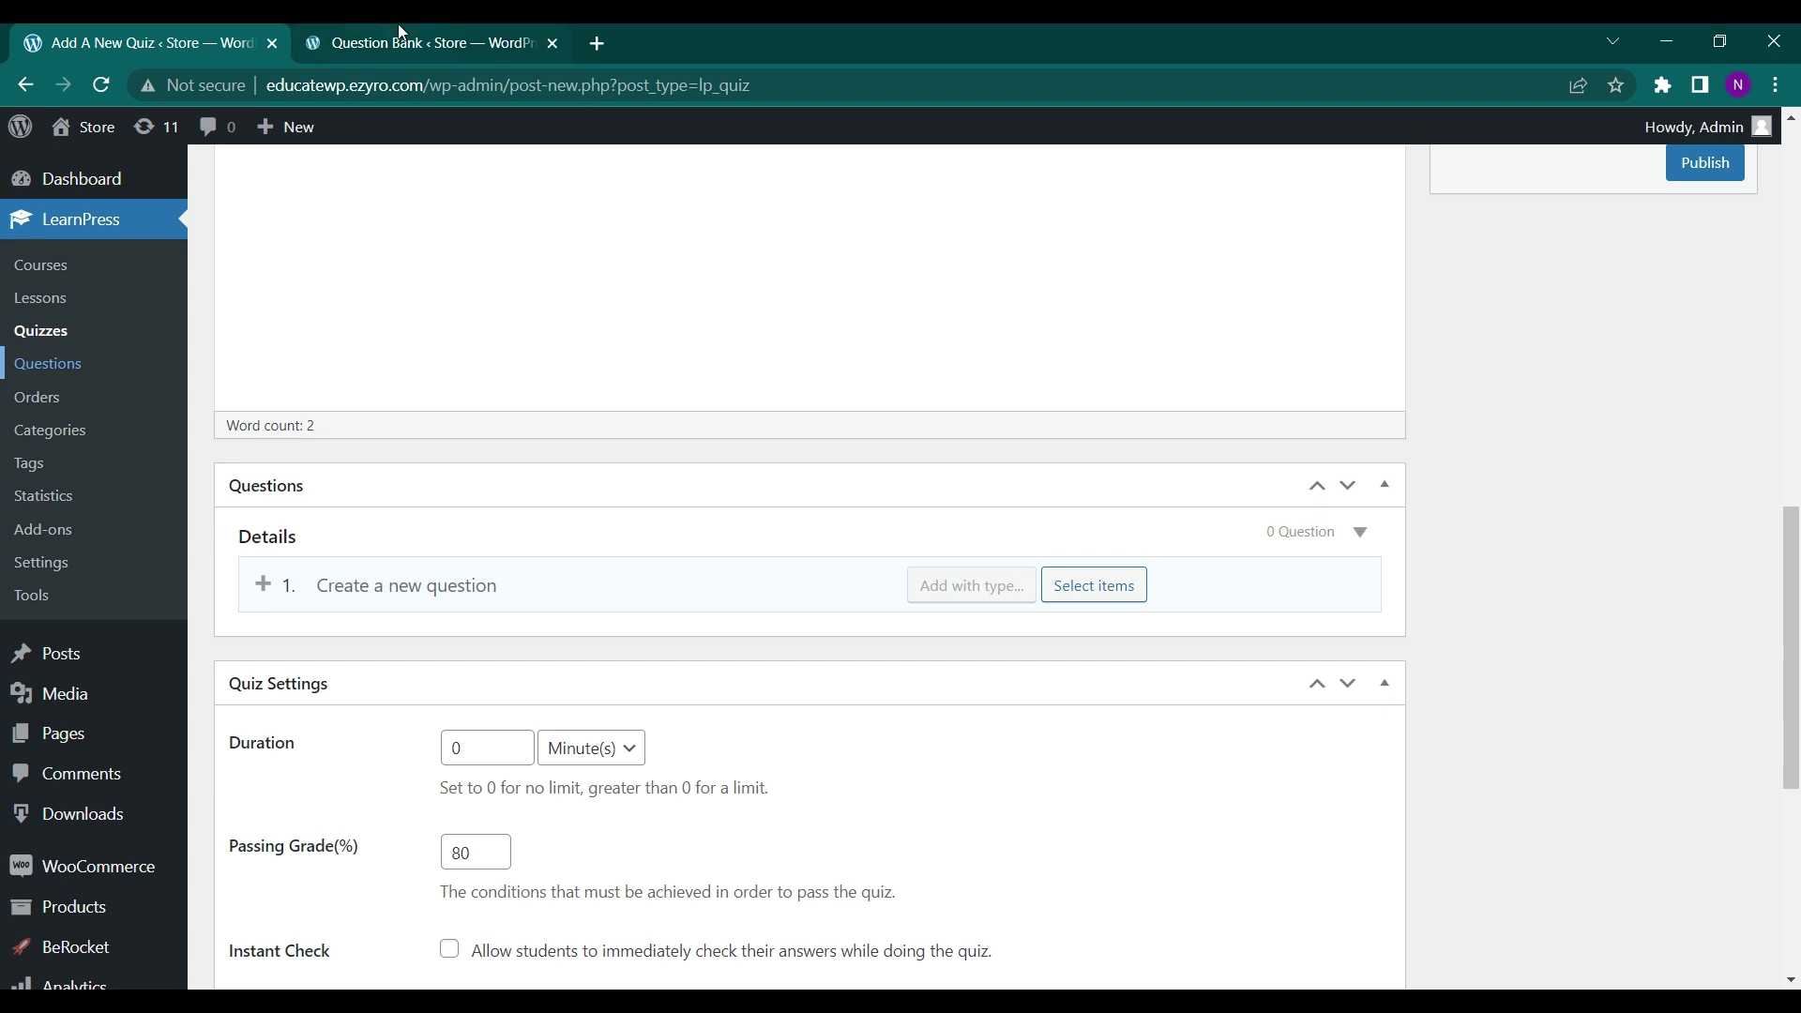
Look through the question bank to check which quiz each existing question is assigned to.
{"action": "left_click", "coordinate": [398, 24]}
{"action": "scroll", "coordinate": [348, 754], "scroll_direction": "down", "scroll_amount": 3}
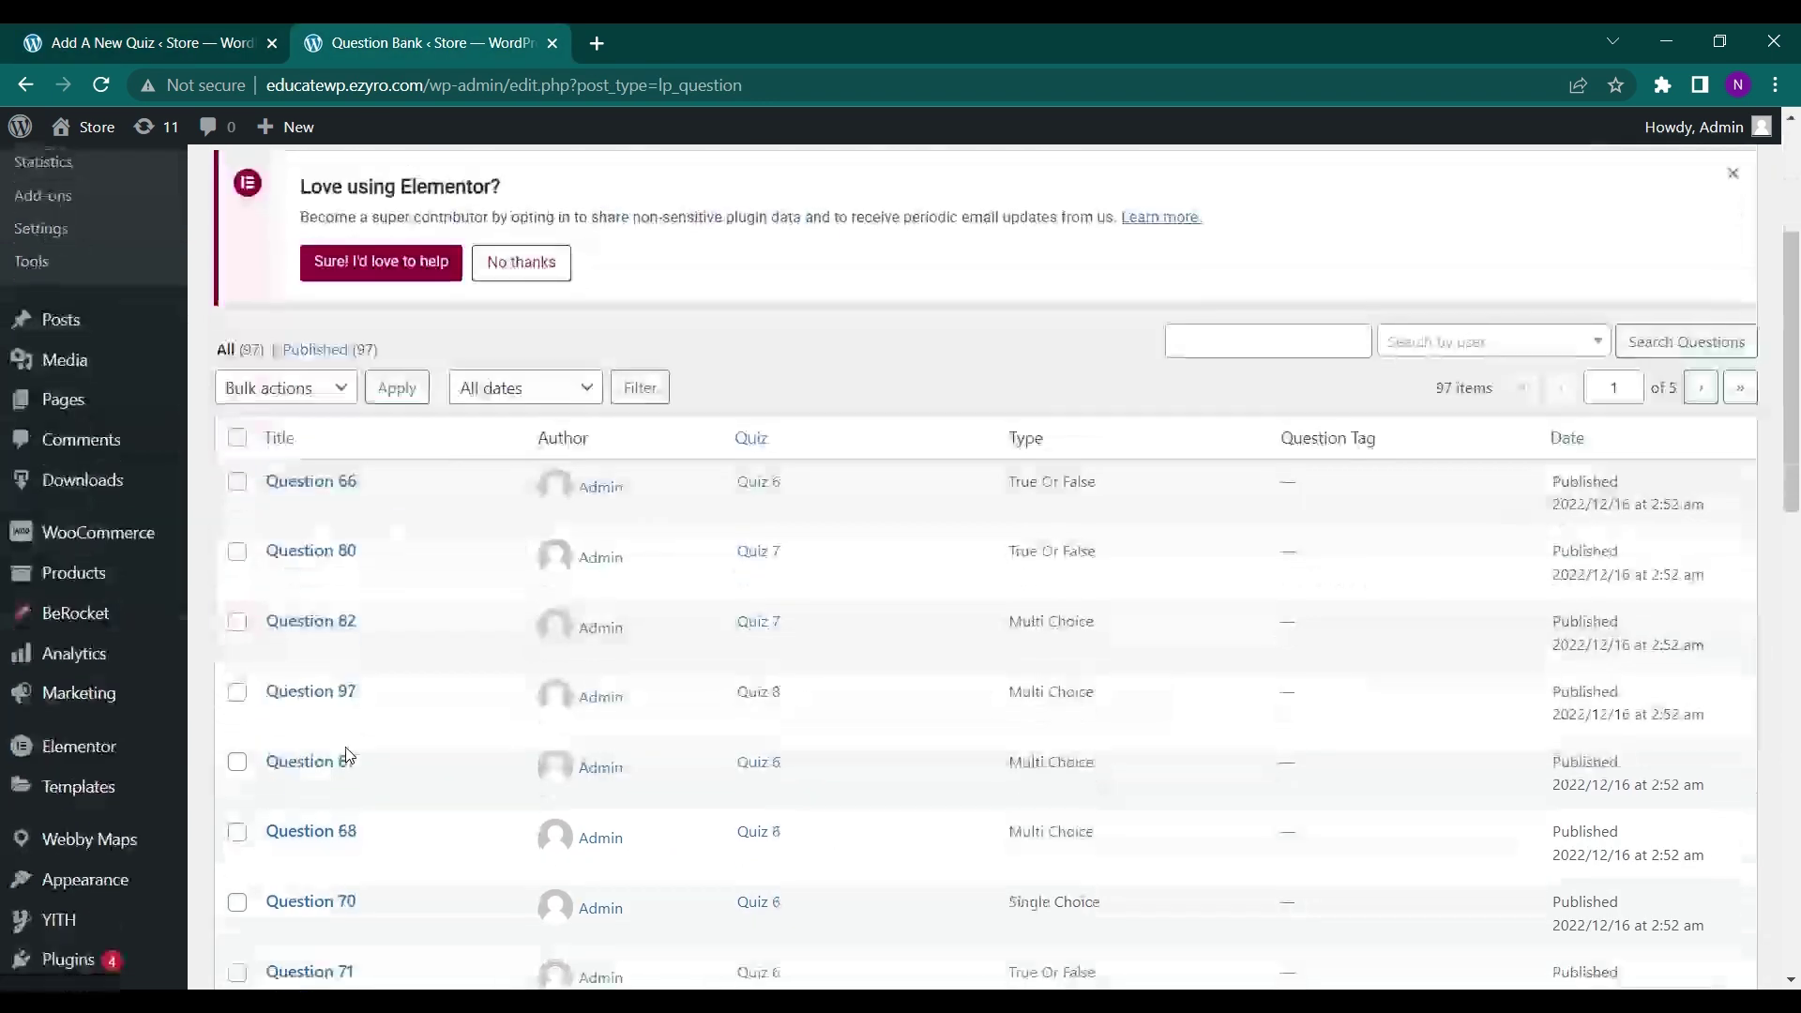
{"action": "scroll", "coordinate": [350, 756], "scroll_direction": "down", "scroll_amount": 4}
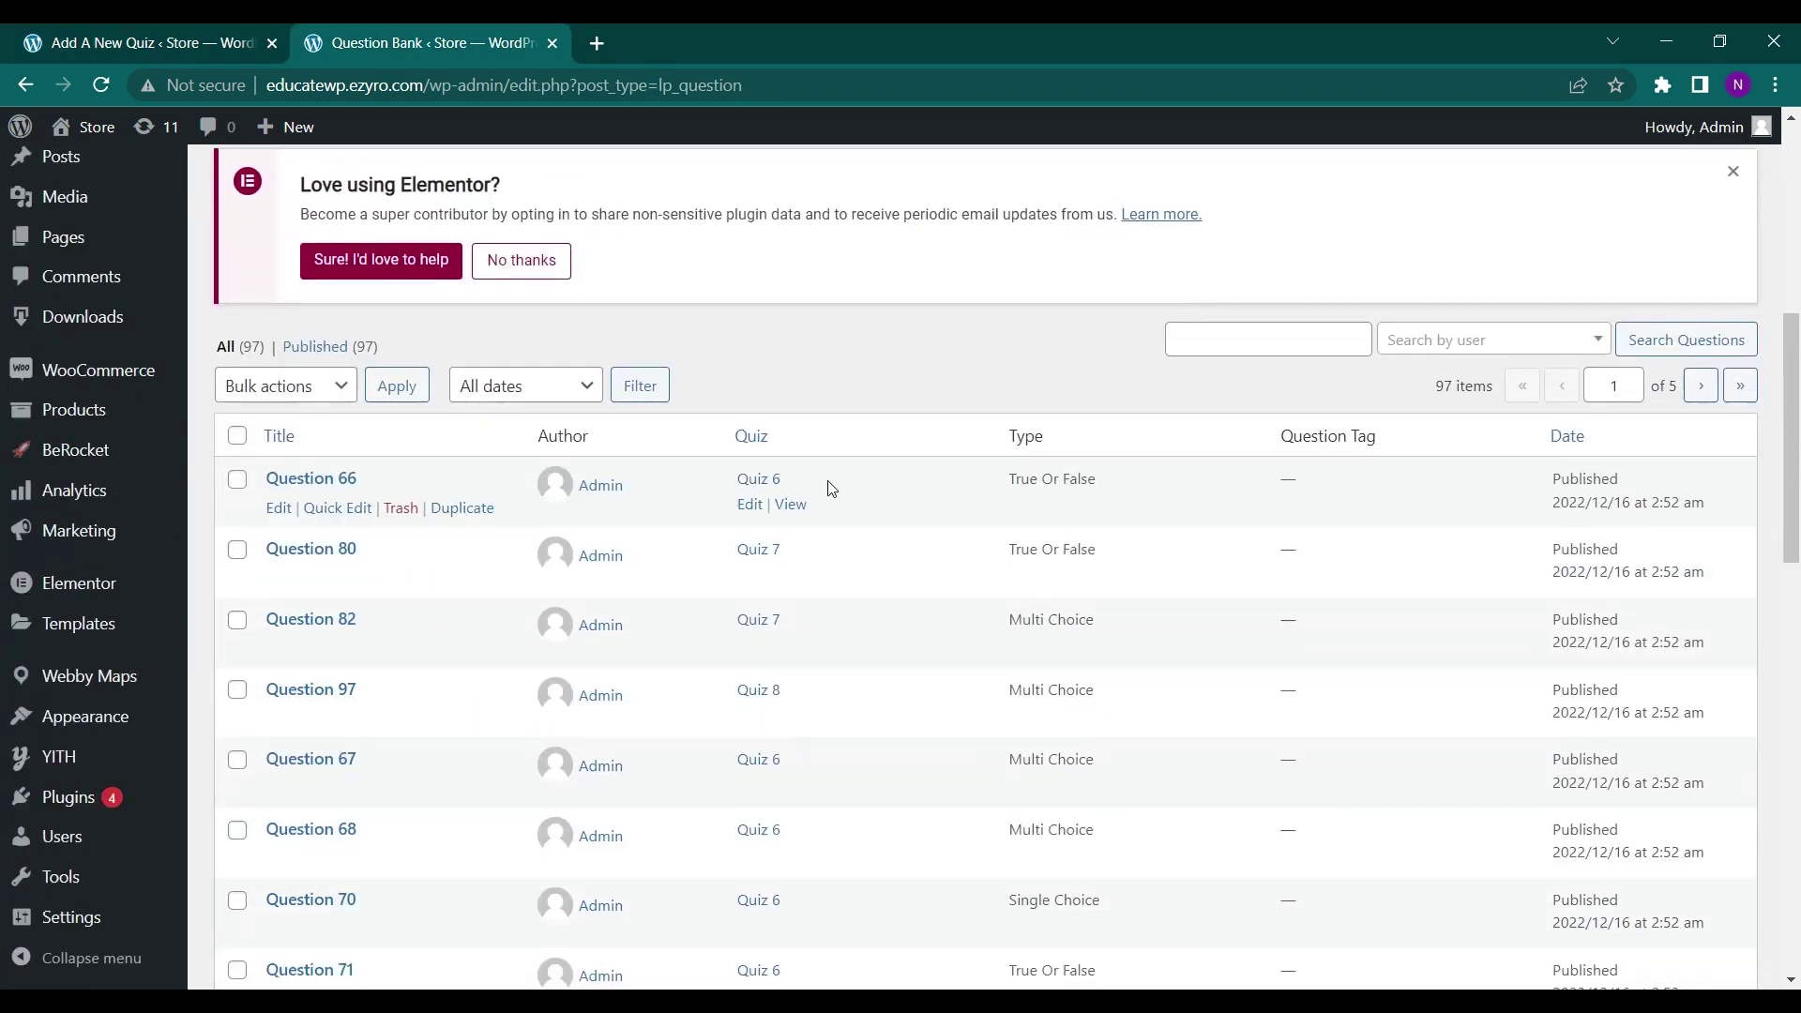
{"action": "scroll", "coordinate": [668, 763], "scroll_direction": "down", "scroll_amount": 4}
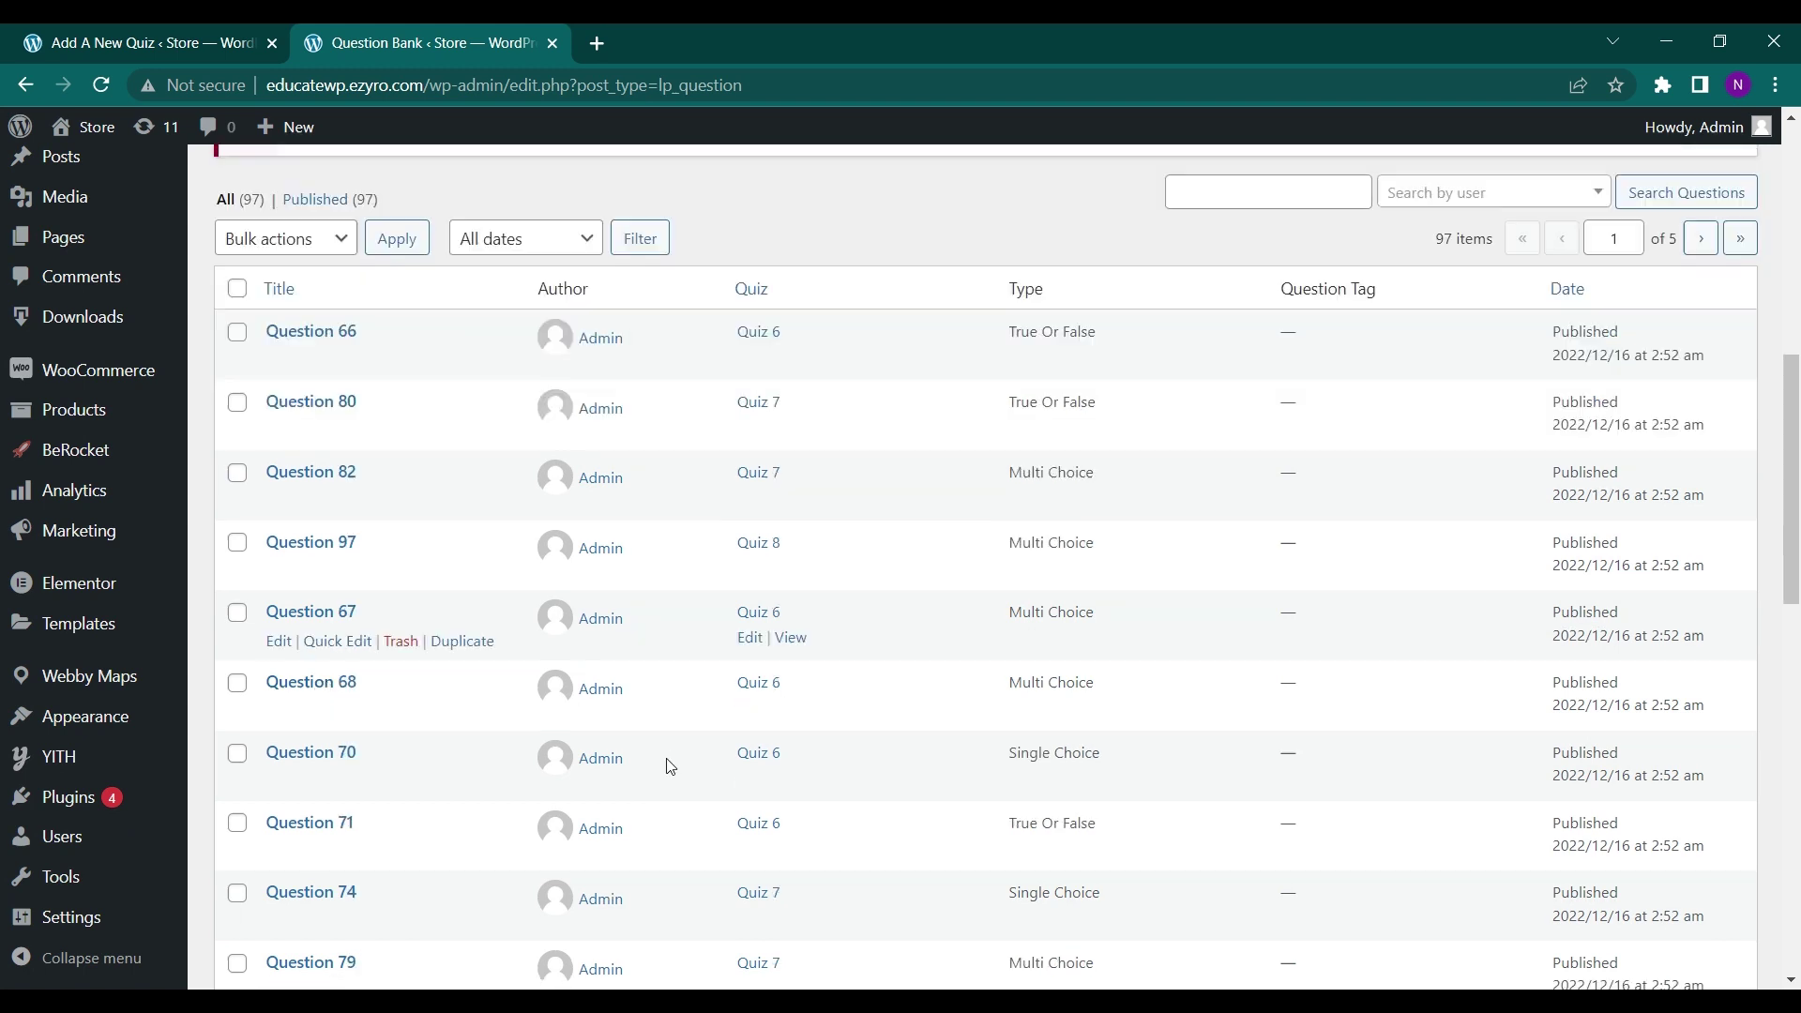
{"action": "scroll", "coordinate": [793, 666], "scroll_direction": "down", "scroll_amount": 3}
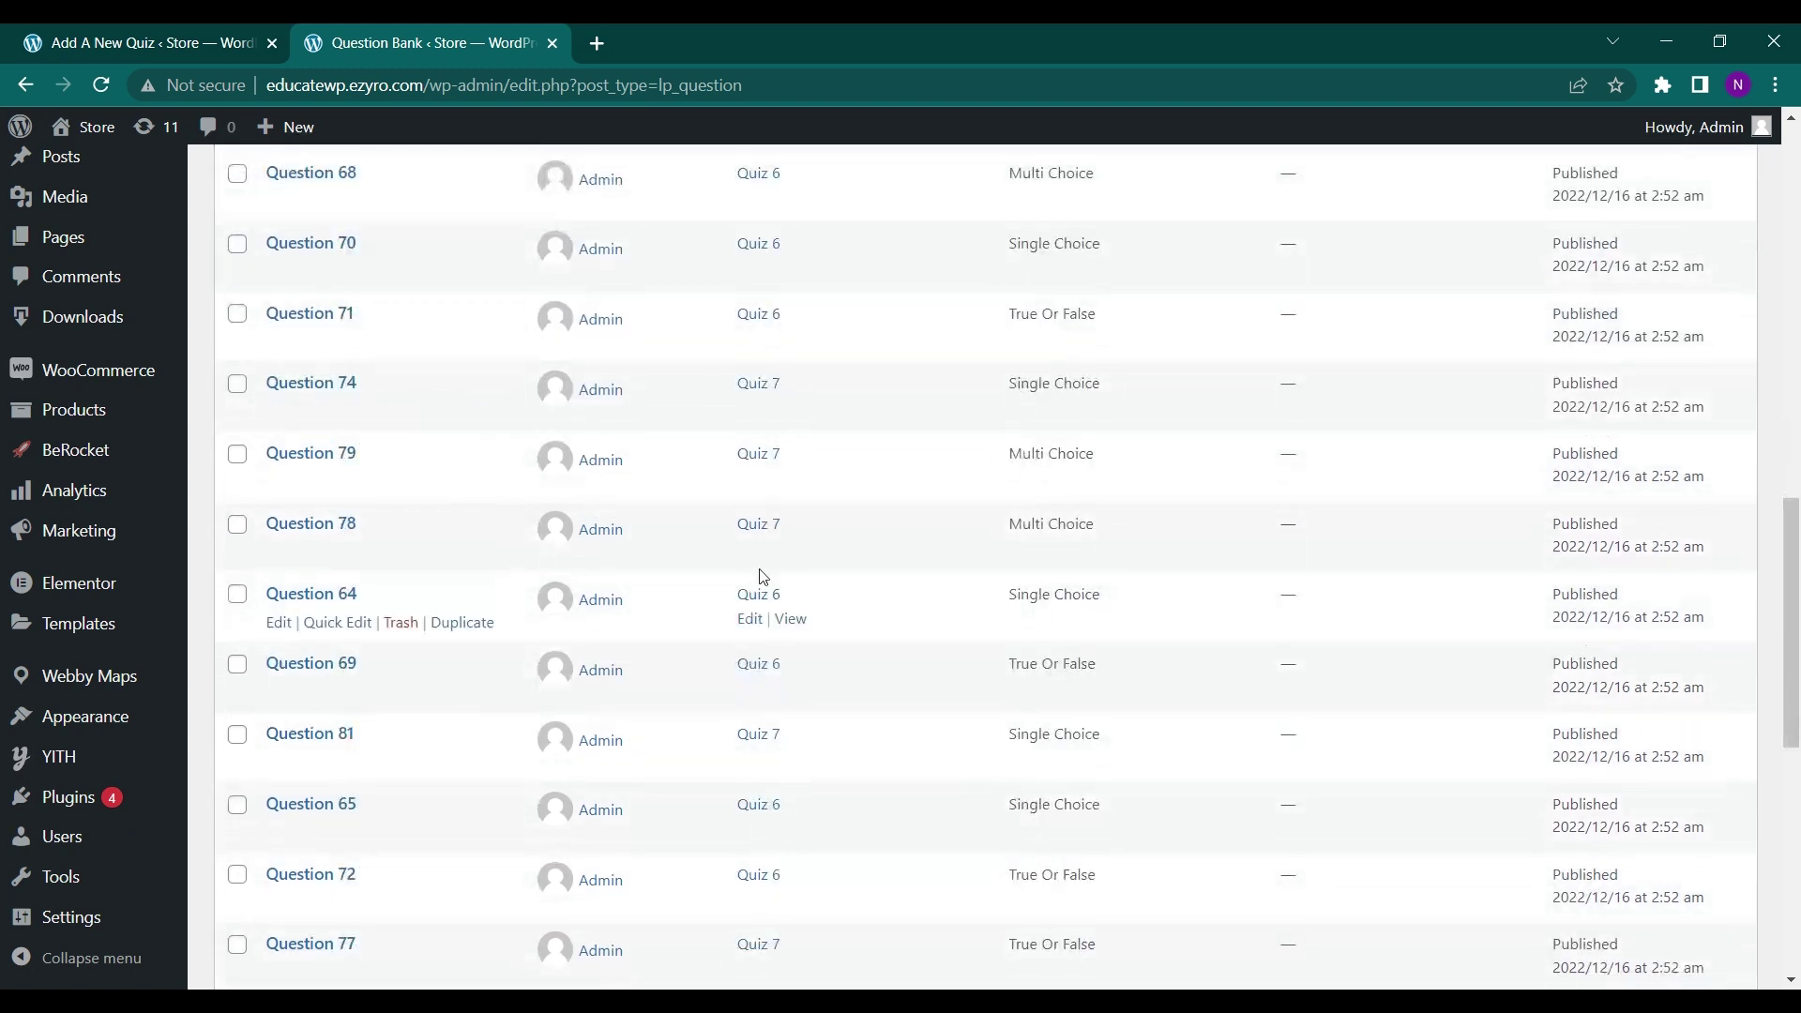
{"action": "scroll", "coordinate": [756, 736], "scroll_direction": "down", "scroll_amount": 2}
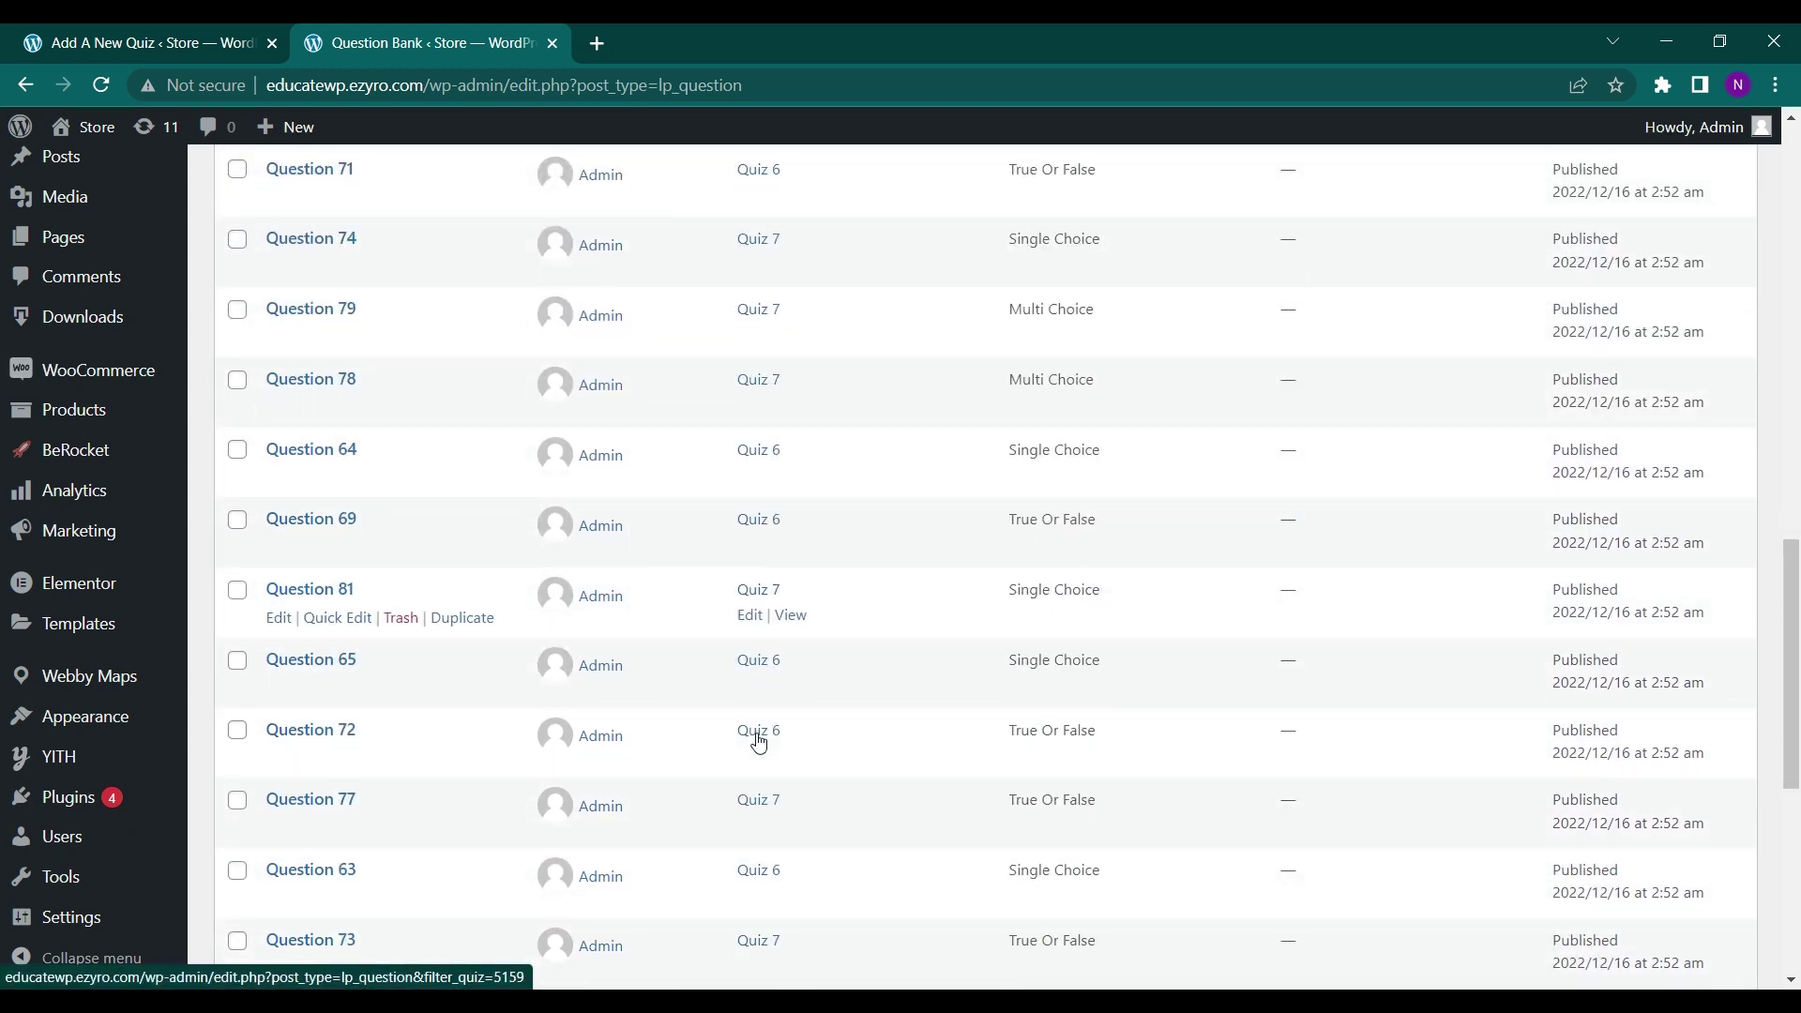
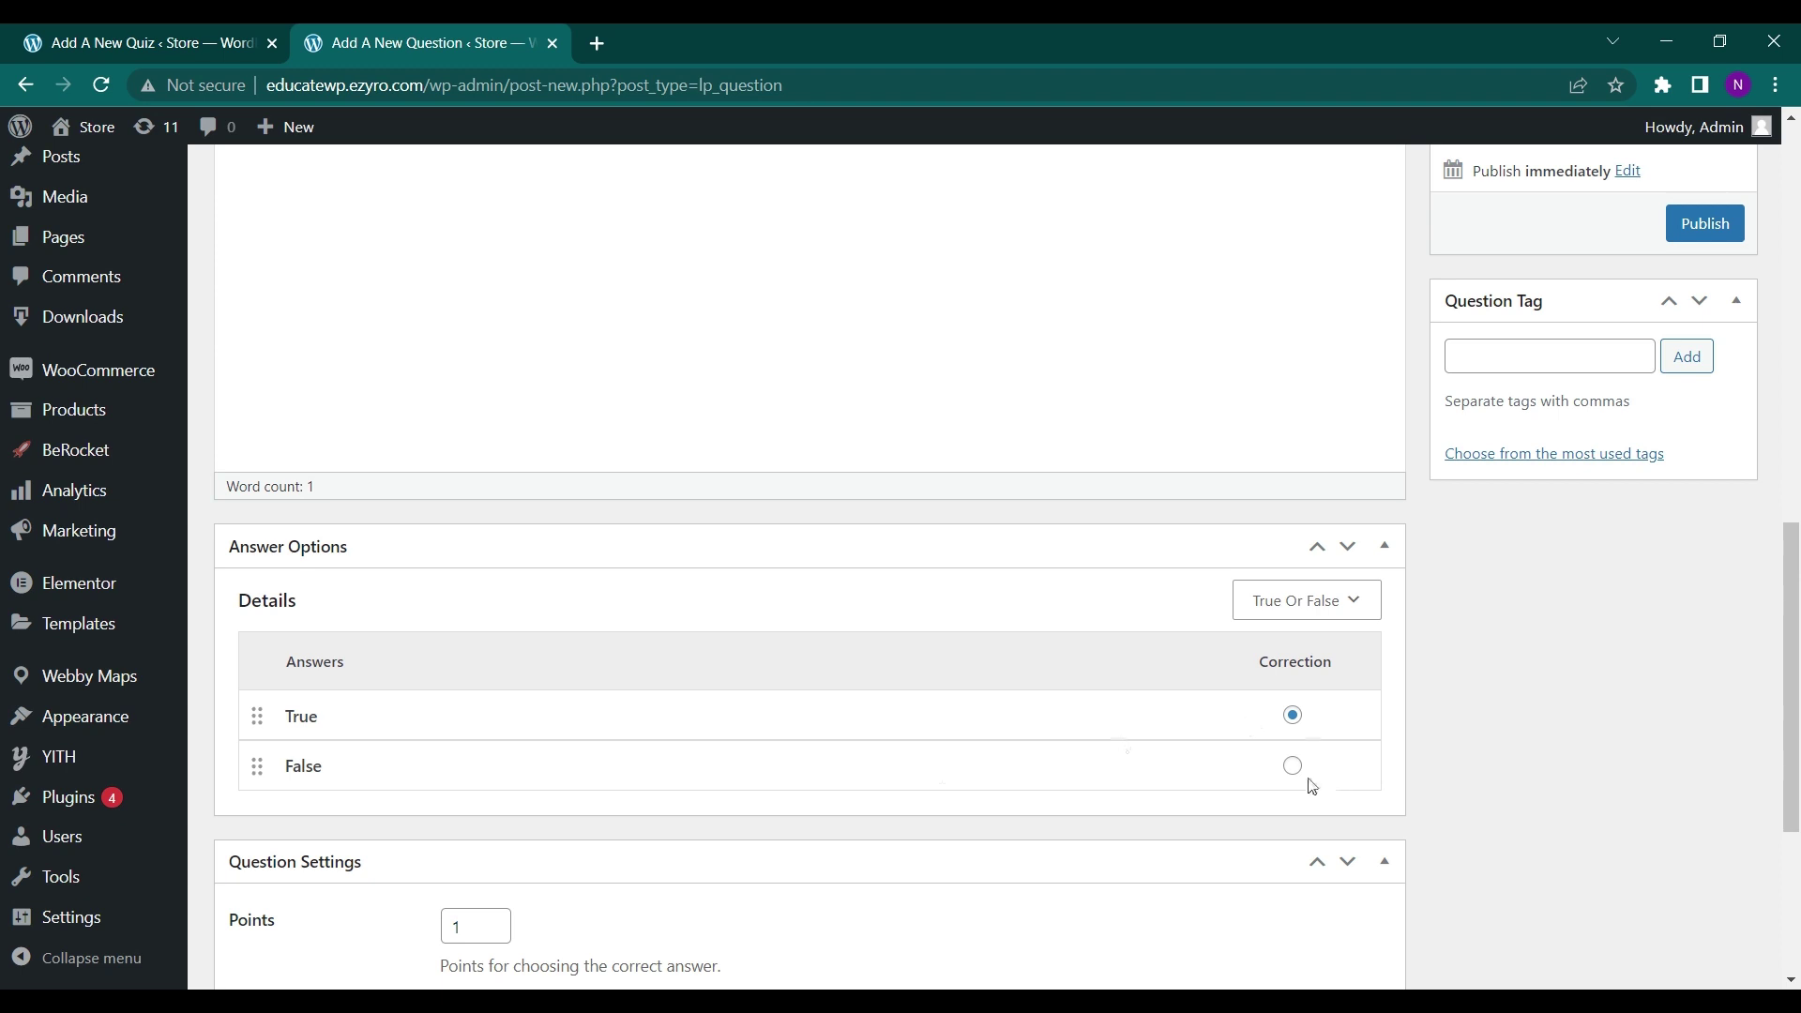
Check the new true-or-false question's answers and settings, and try to change the text of the "True" answer.
{"action": "scroll", "coordinate": [1040, 837], "scroll_direction": "down", "scroll_amount": 4}
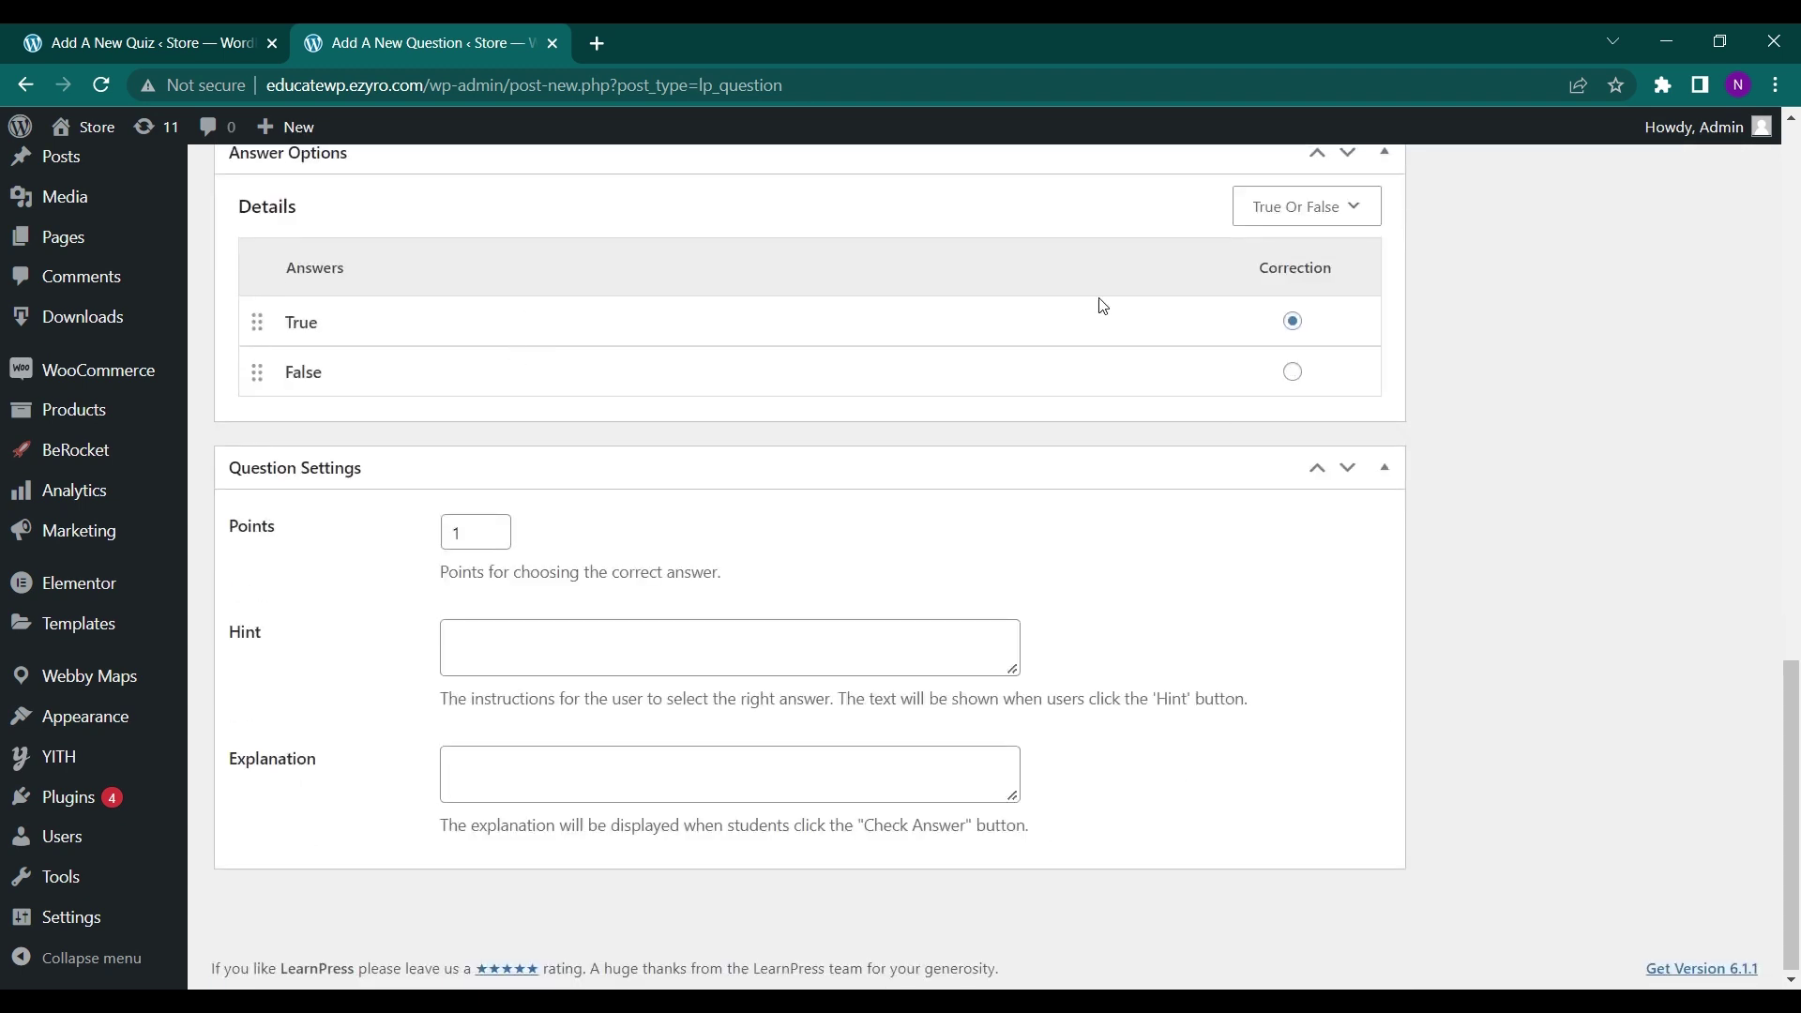
{"action": "scroll", "coordinate": [1102, 306], "scroll_direction": "up", "scroll_amount": 1}
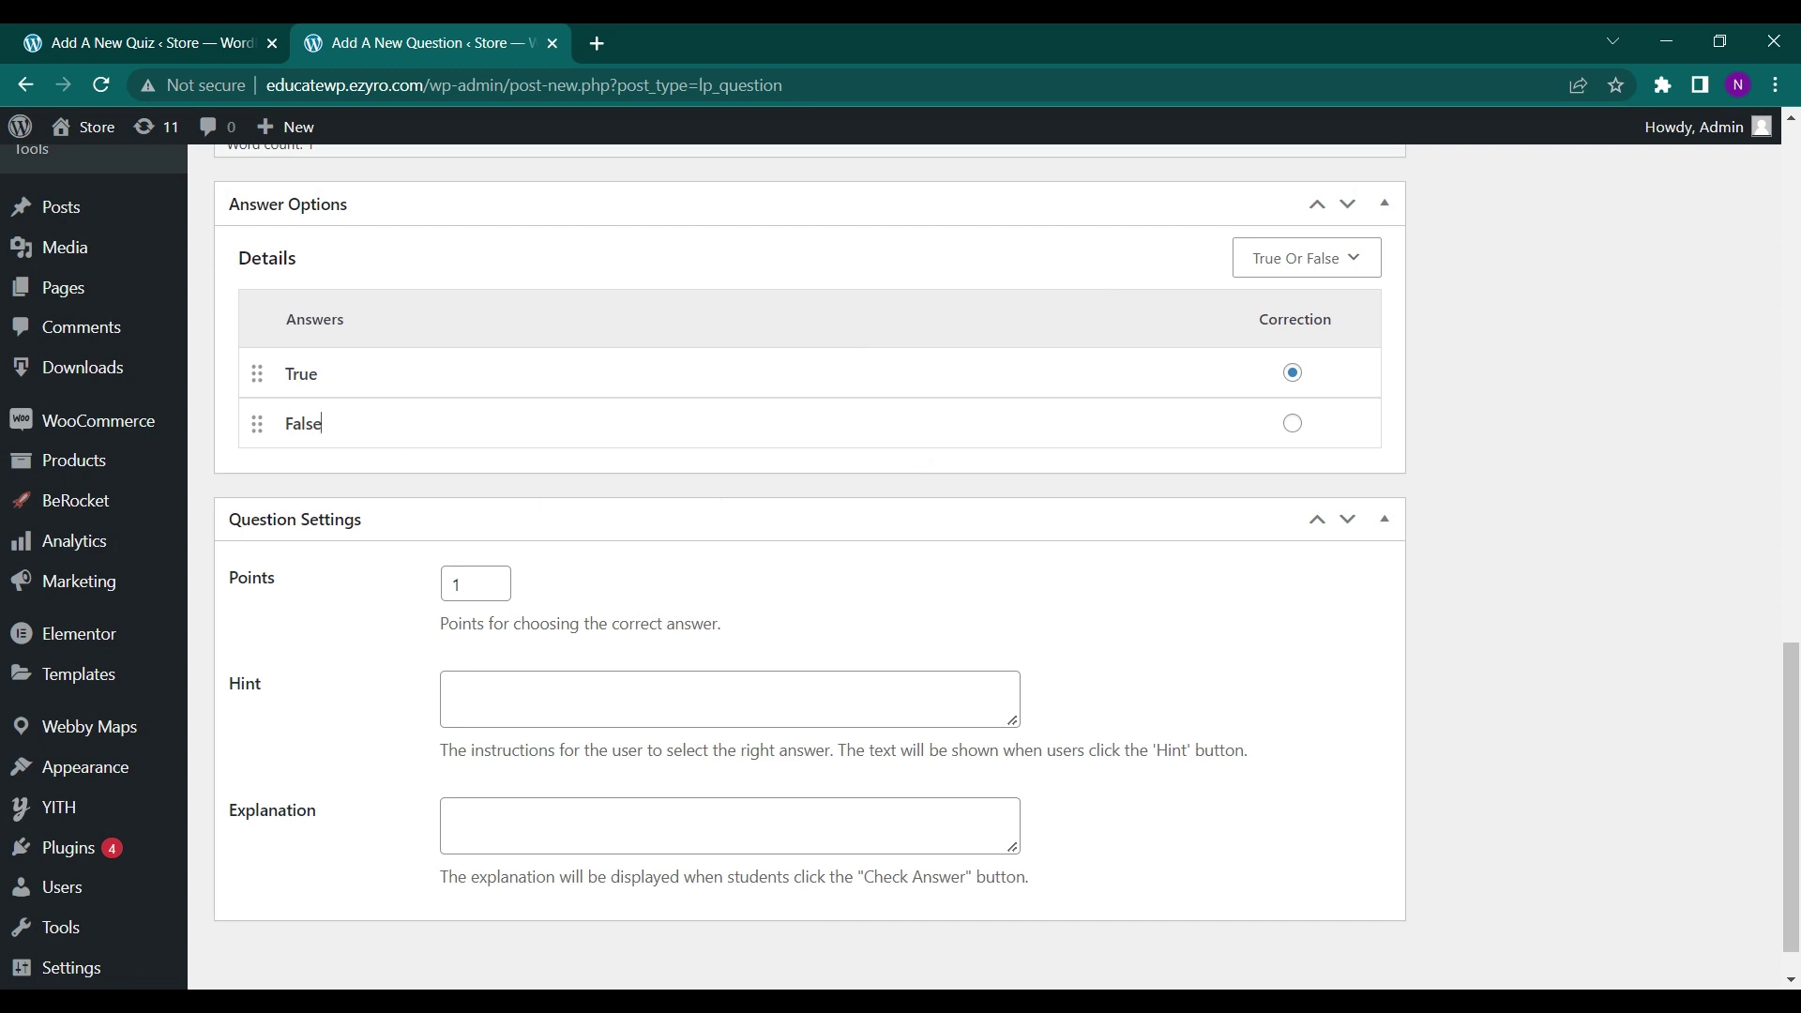
{"action": "left_click", "coordinate": [713, 410]}
{"action": "double_click", "coordinate": [281, 380]}
{"action": "type", "text": "jknljn"}
{"action": "key", "text": "BackSpace"}
{"action": "key", "text": "BackSpace"}
{"action": "key", "text": "BackSpace"}
{"action": "key", "text": "BackSpace"}
{"action": "key", "text": "BackSpace"}
{"action": "scroll", "coordinate": [559, 535], "scroll_direction": "down", "scroll_amount": 1}
Publish the new question "demo q1".
{"action": "scroll", "coordinate": [1393, 936], "scroll_direction": "up", "scroll_amount": 13}
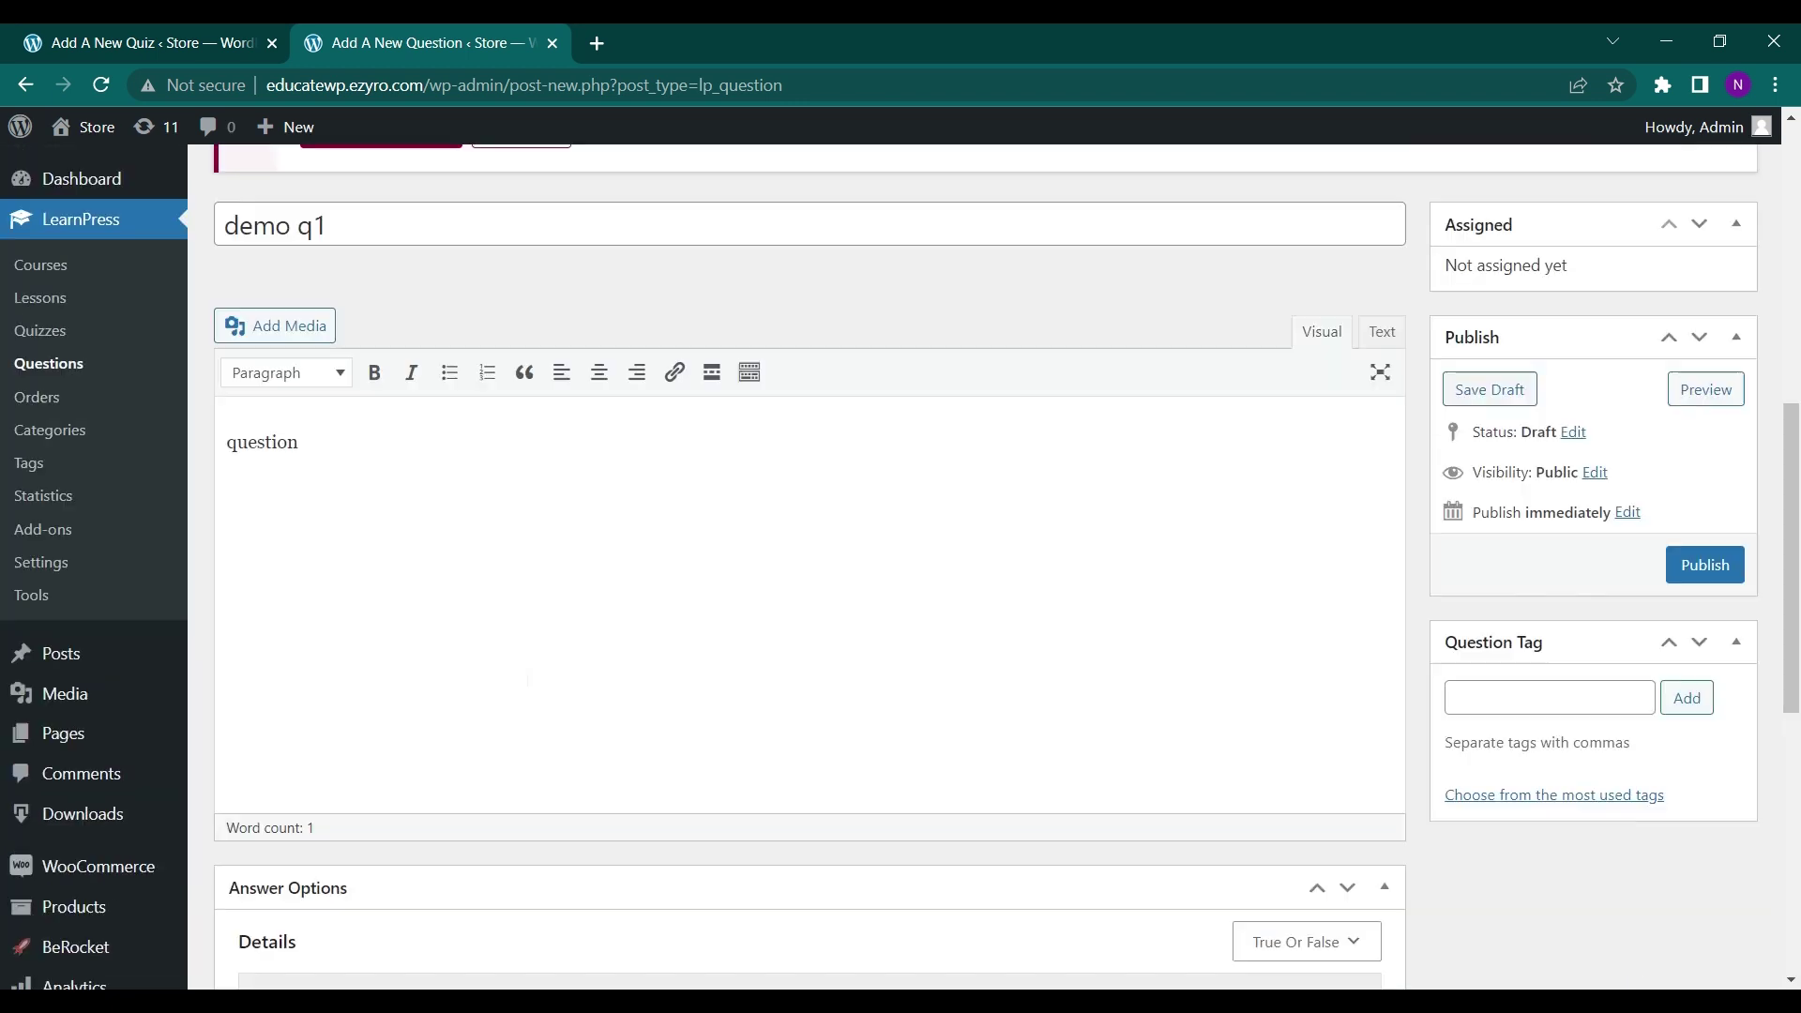
{"action": "scroll", "coordinate": [1393, 937], "scroll_direction": "up", "scroll_amount": 1}
{"action": "scroll", "coordinate": [1703, 951], "scroll_direction": "down", "scroll_amount": 2}
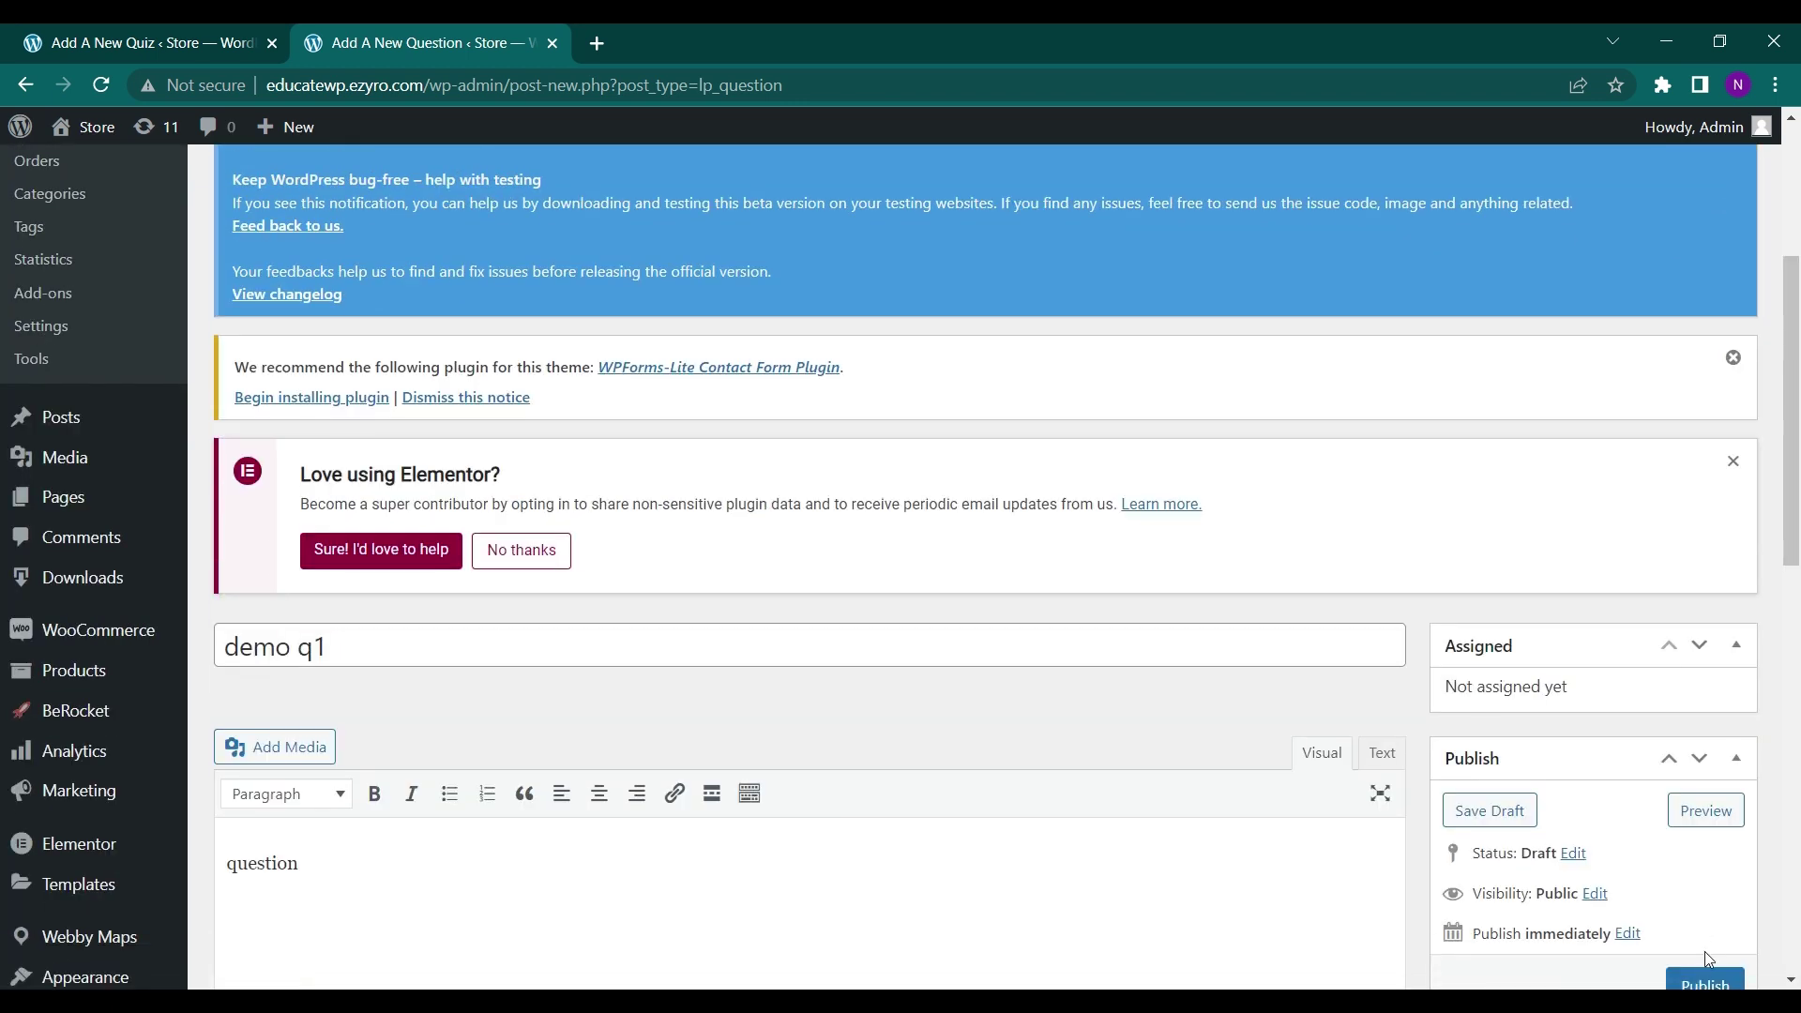
{"action": "left_click", "coordinate": [1706, 981]}
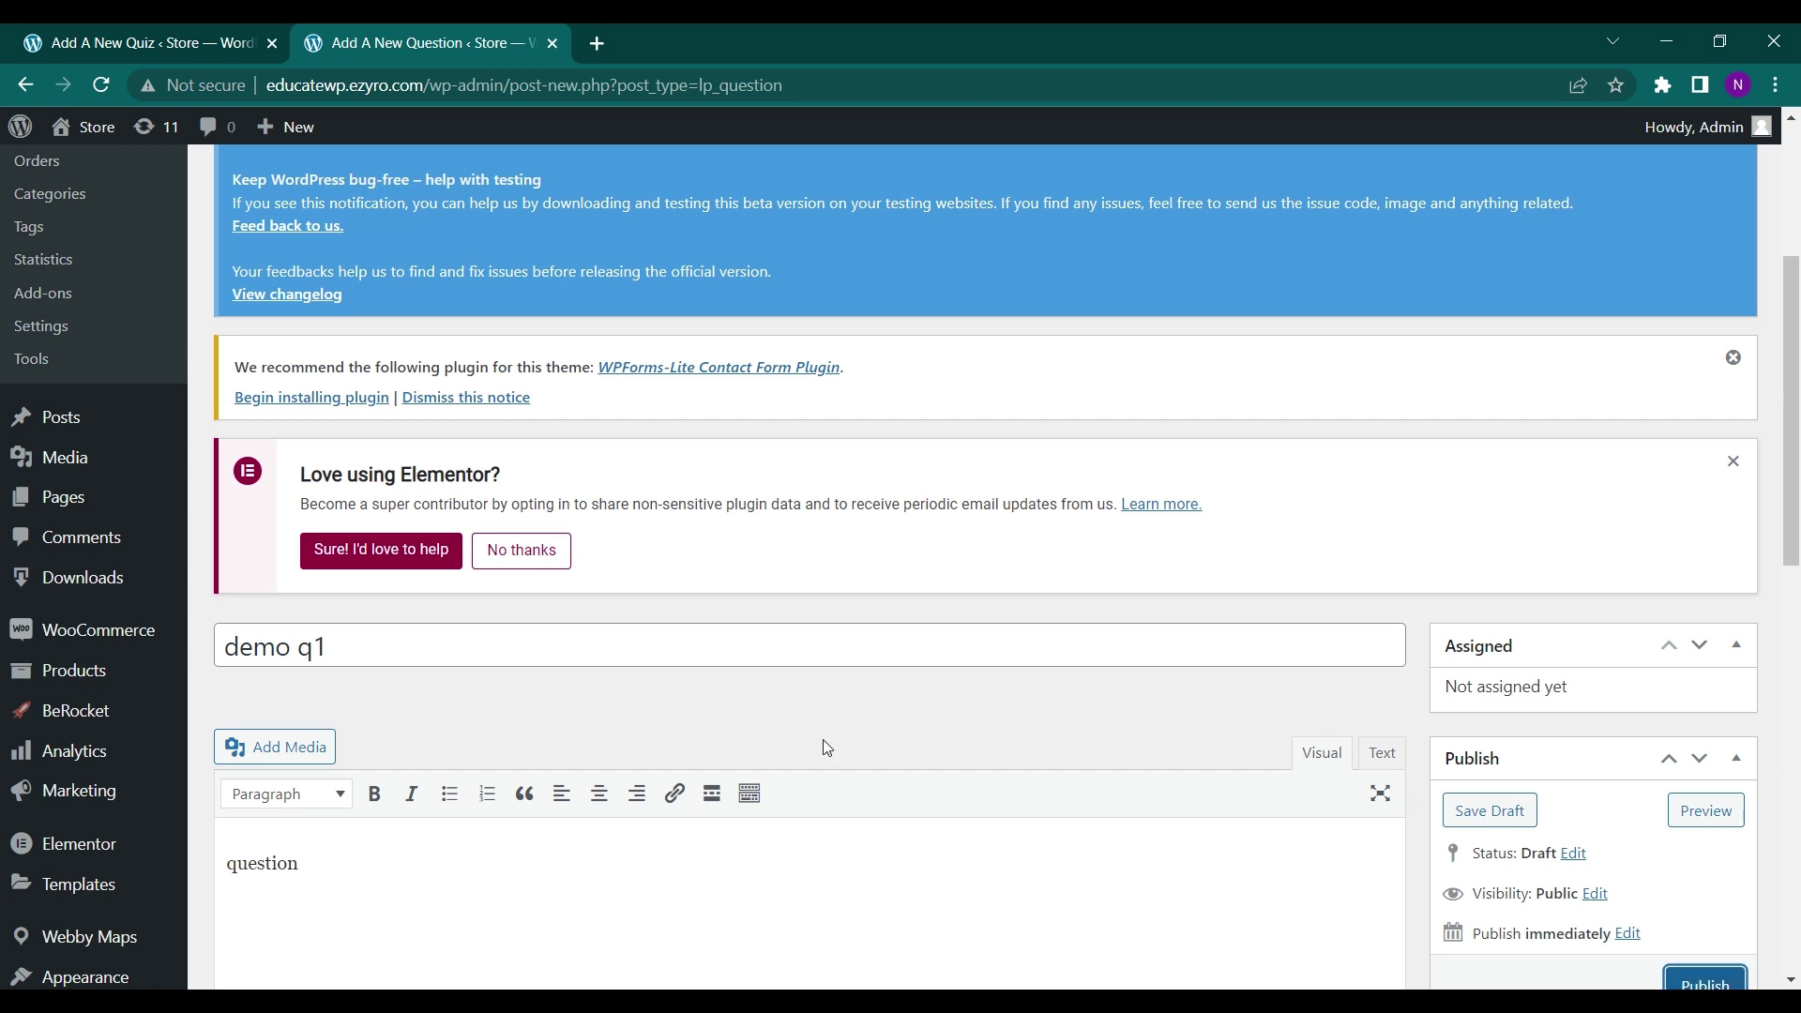
{"action": "scroll", "coordinate": [806, 733], "scroll_direction": "down", "scroll_amount": 2}
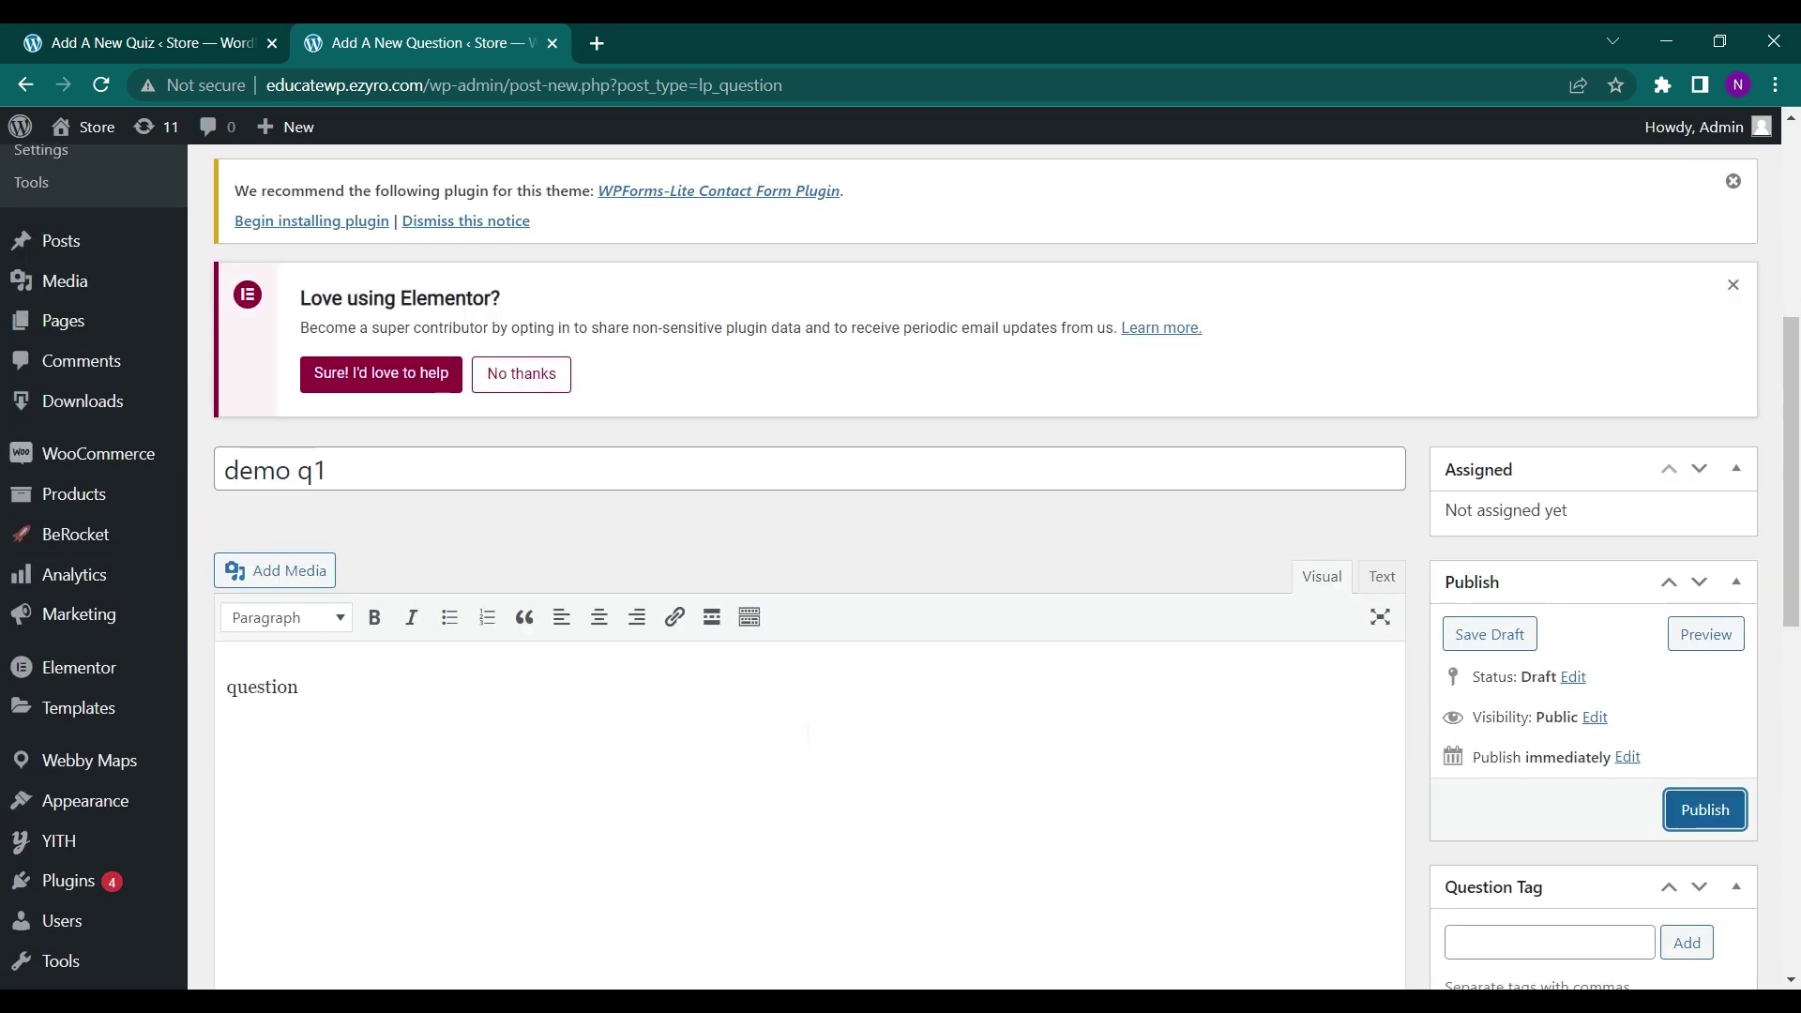
{"action": "left_click", "coordinate": [1713, 810]}
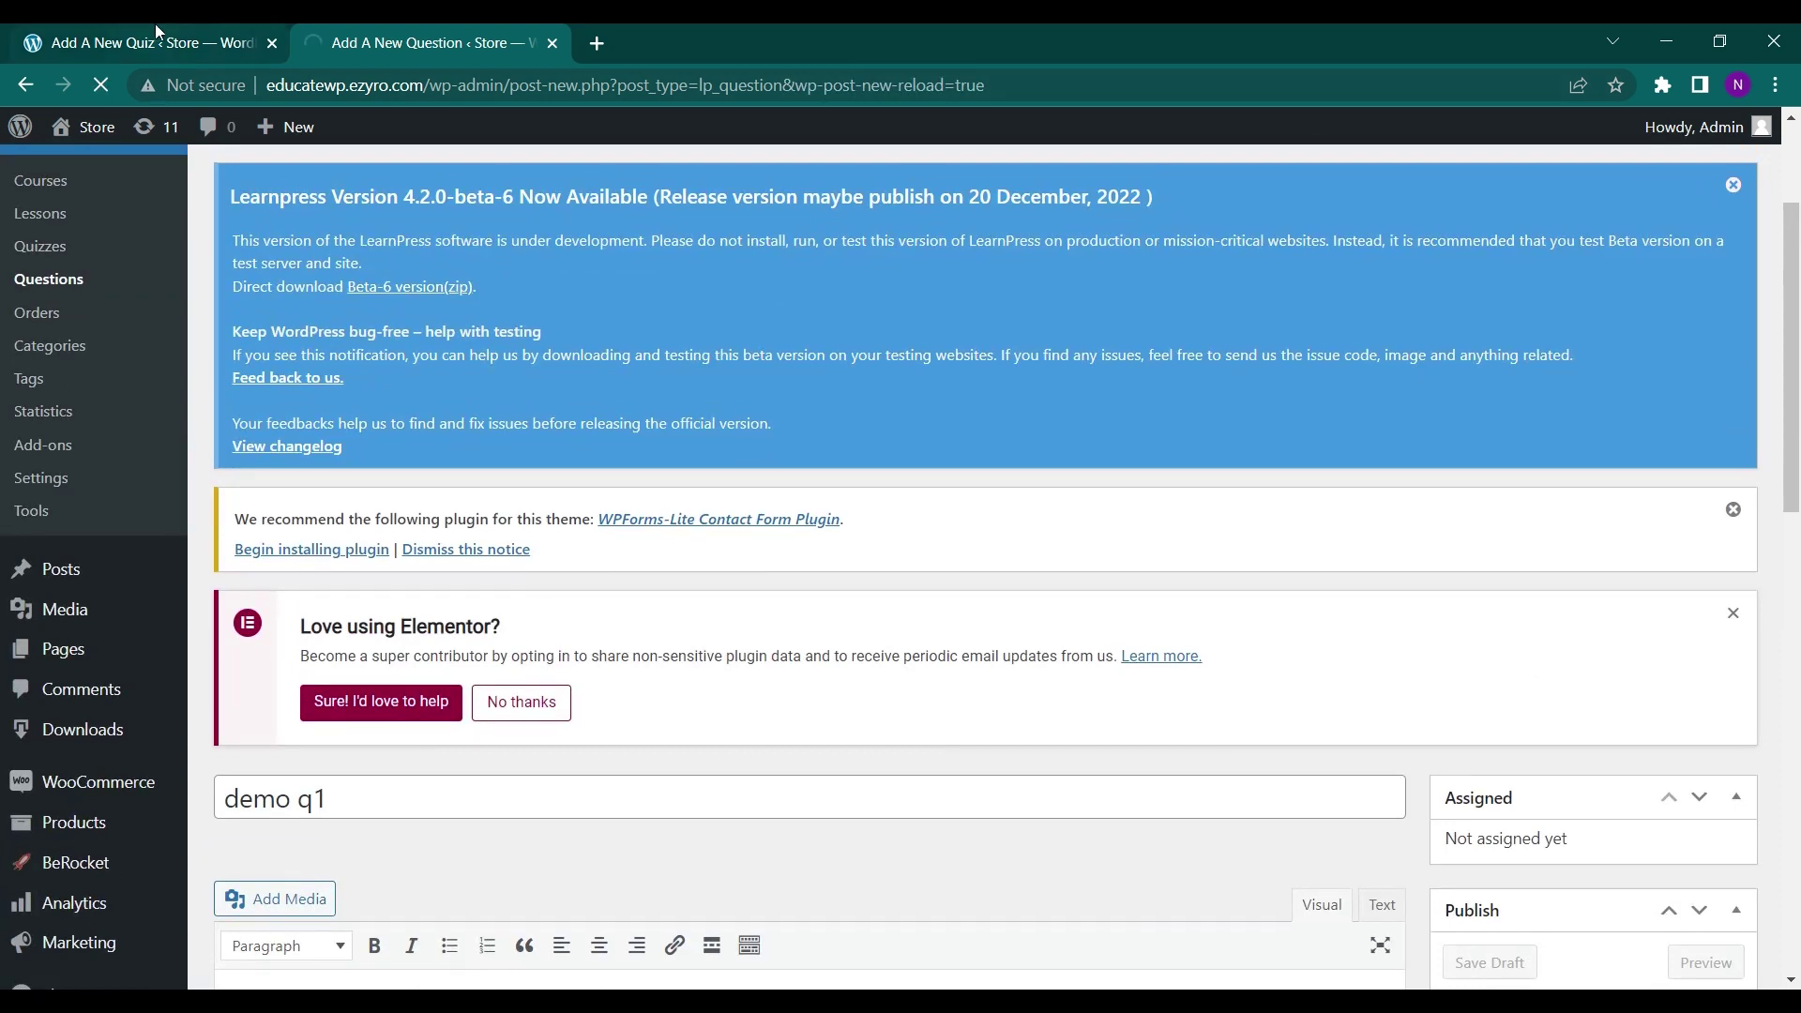
Try to select existing questions for the unsaved new quiz, and reload its editing page.
{"action": "left_click", "coordinate": [154, 28]}
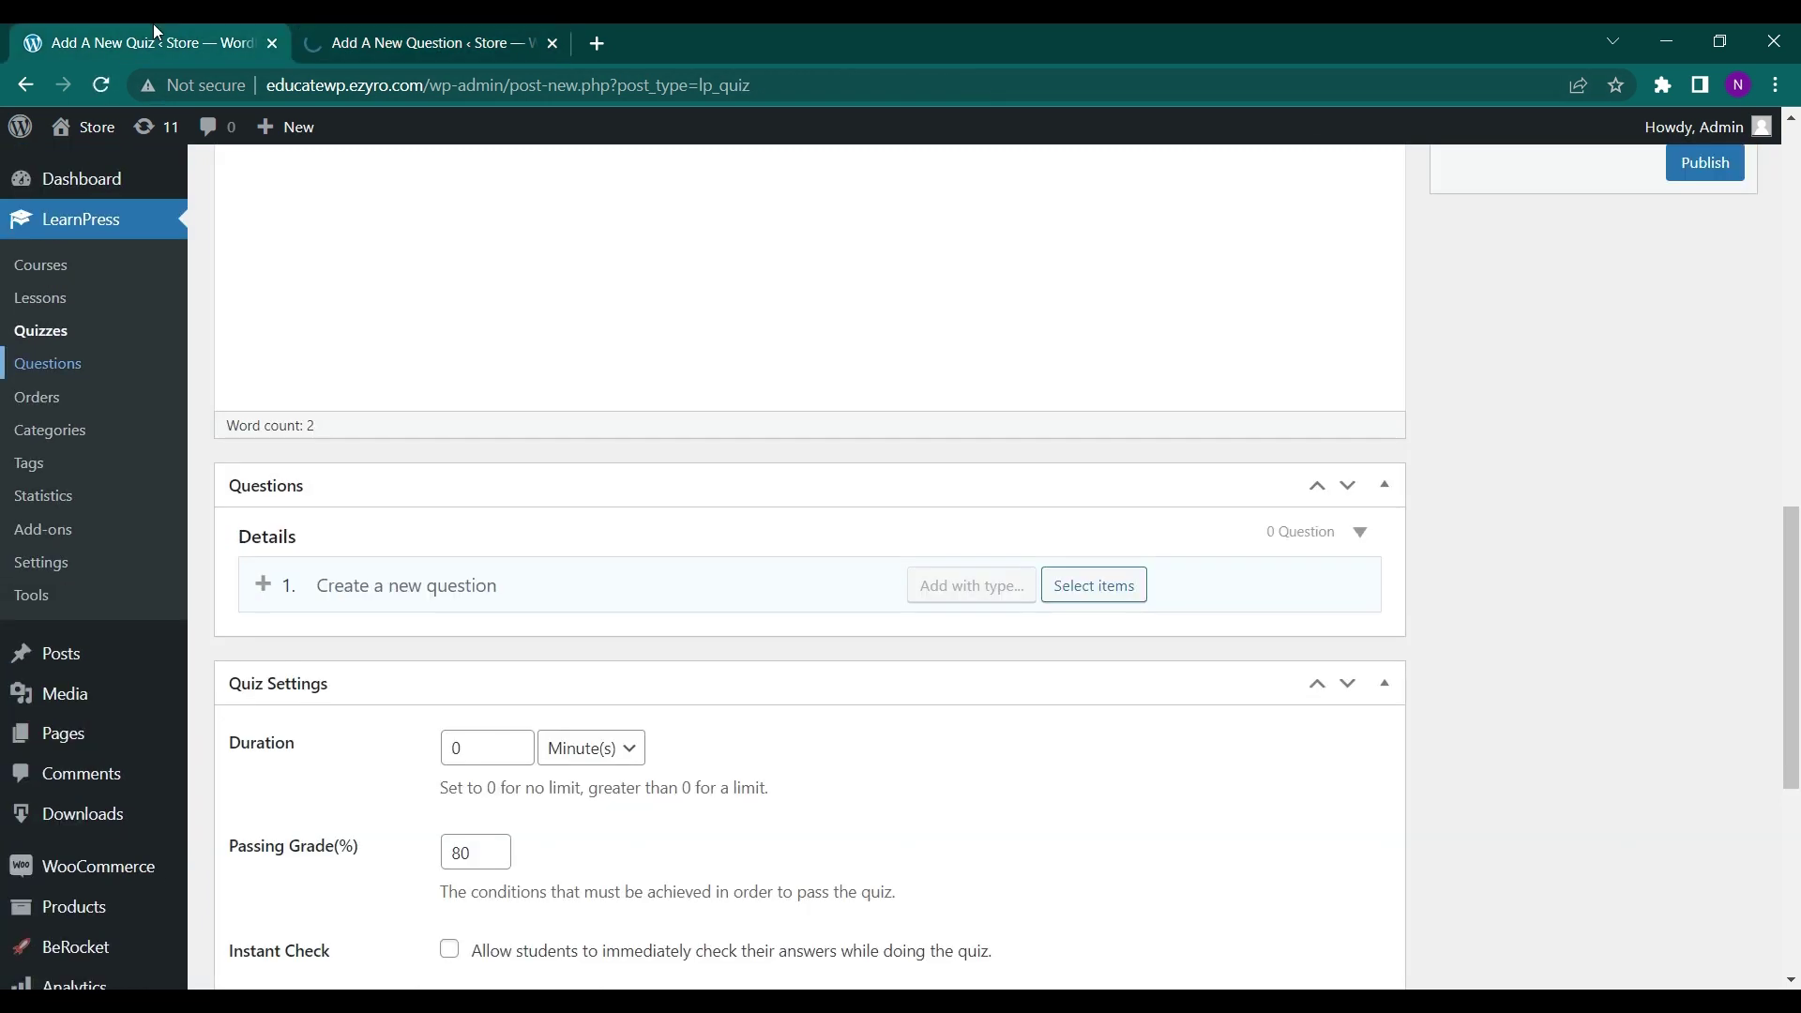
{"action": "left_click", "coordinate": [1055, 605]}
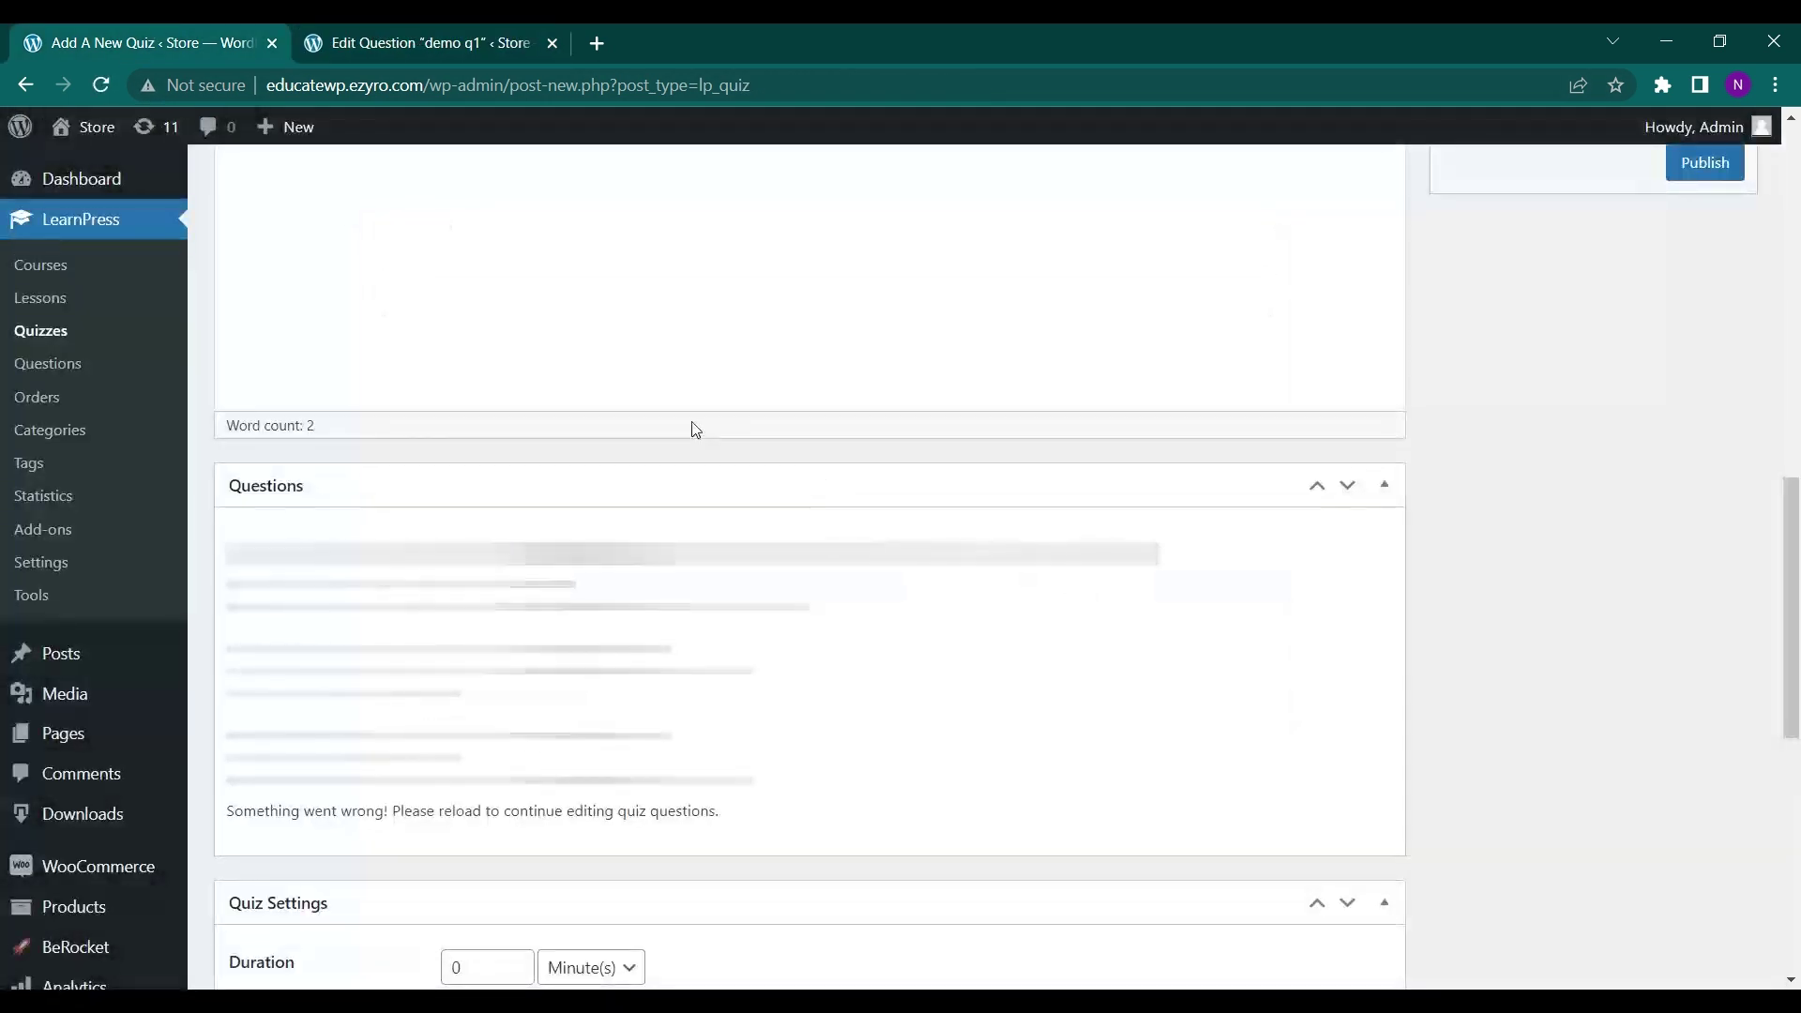
{"action": "scroll", "coordinate": [740, 605], "scroll_direction": "down", "scroll_amount": 1}
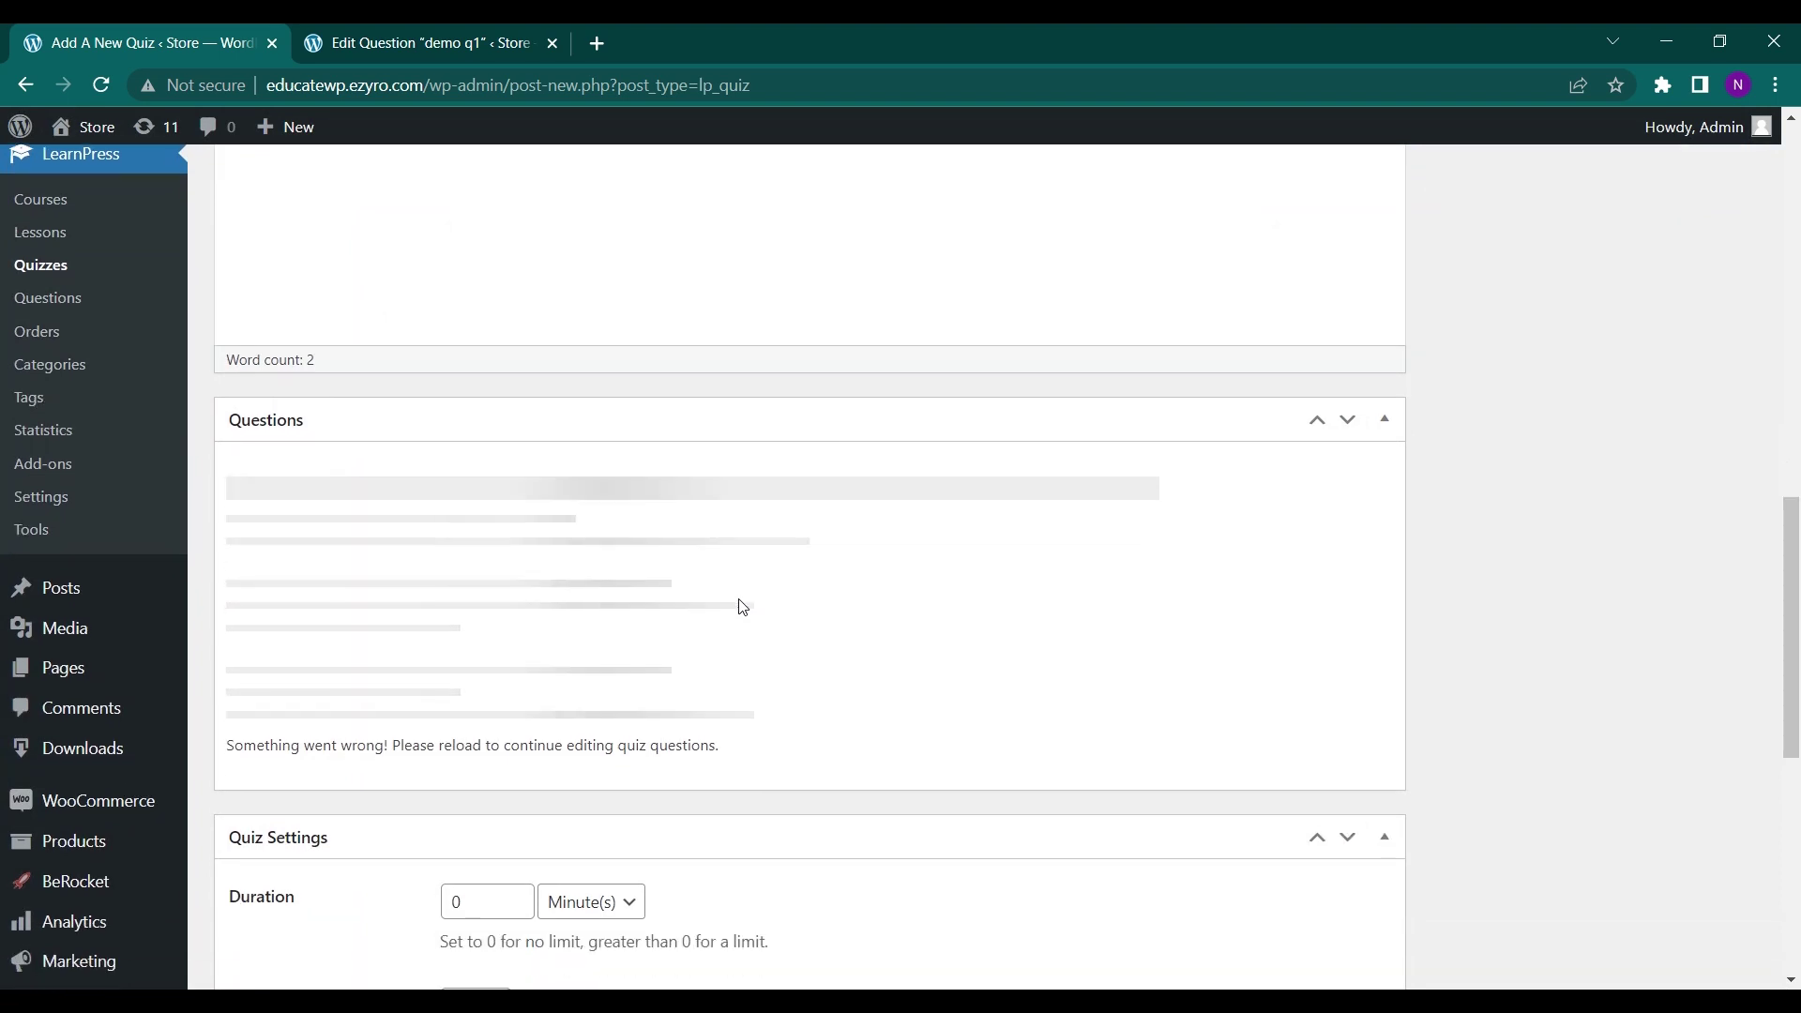
{"action": "left_click", "coordinate": [103, 89]}
{"action": "left_click", "coordinate": [1017, 218]}
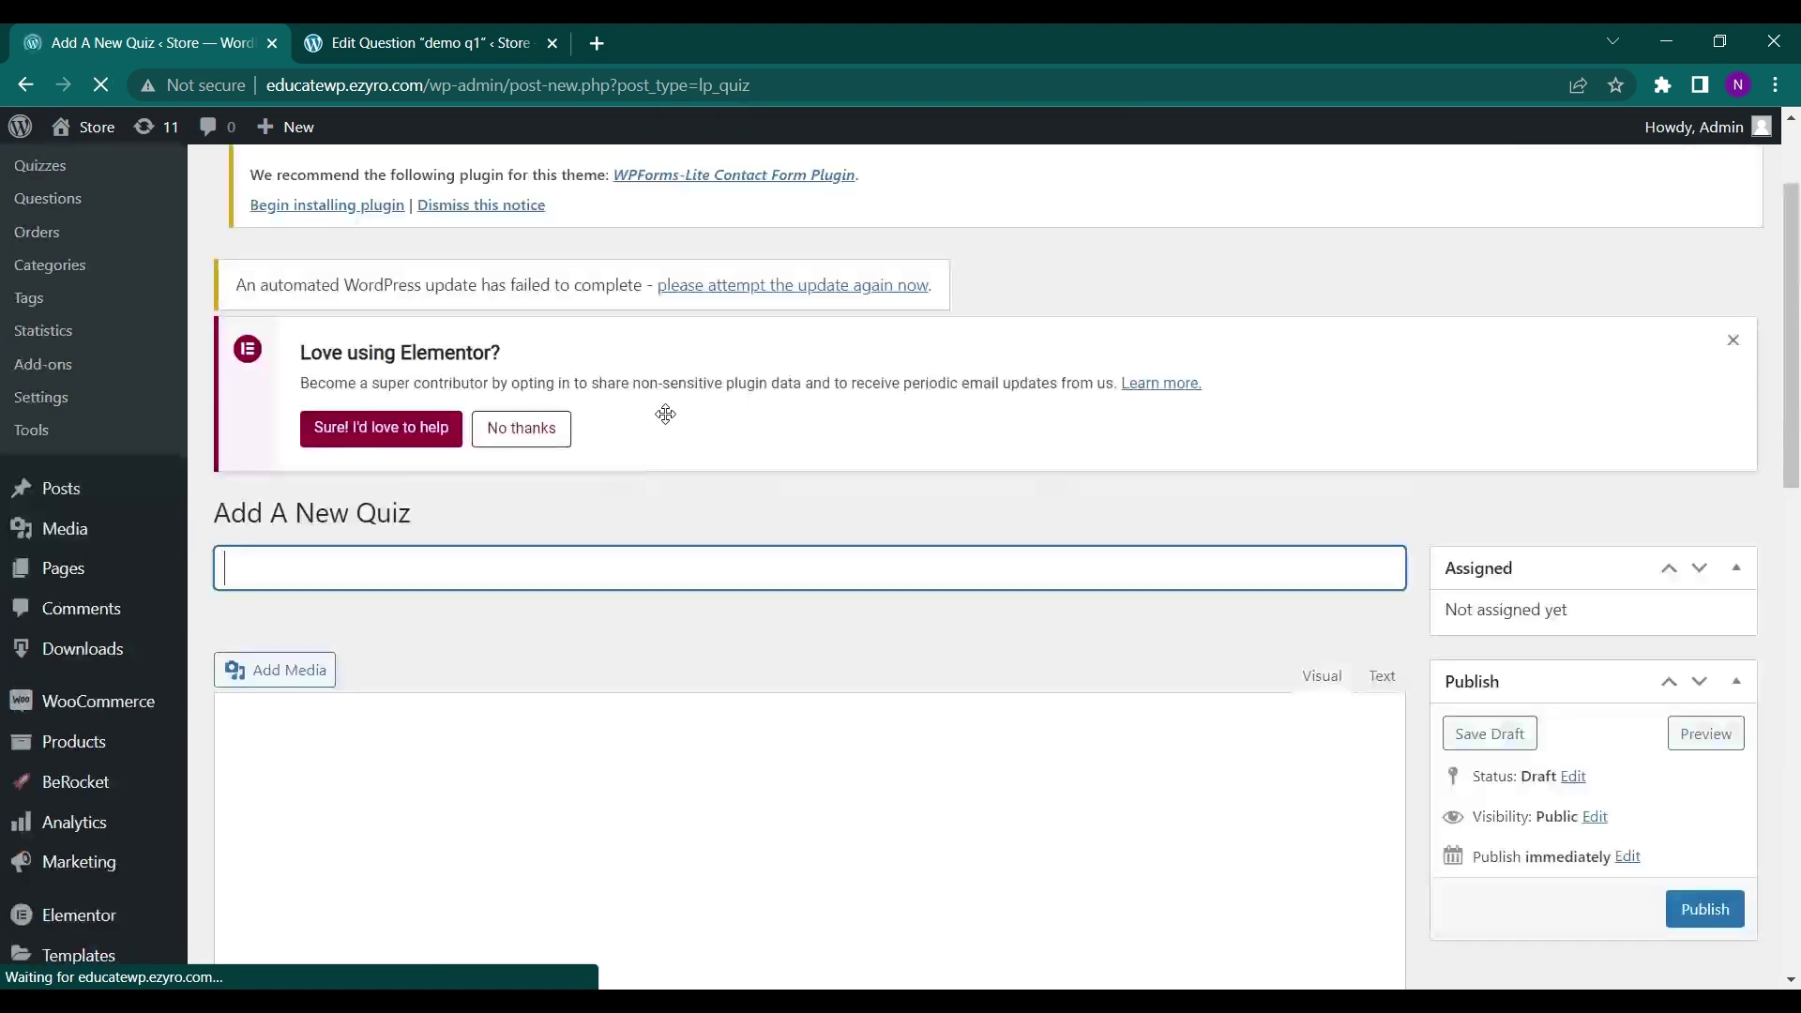
Title the new quiz "Demo quiz" and enter "demo" as its description.
{"action": "scroll", "coordinate": [656, 469], "scroll_direction": "down", "scroll_amount": 5}
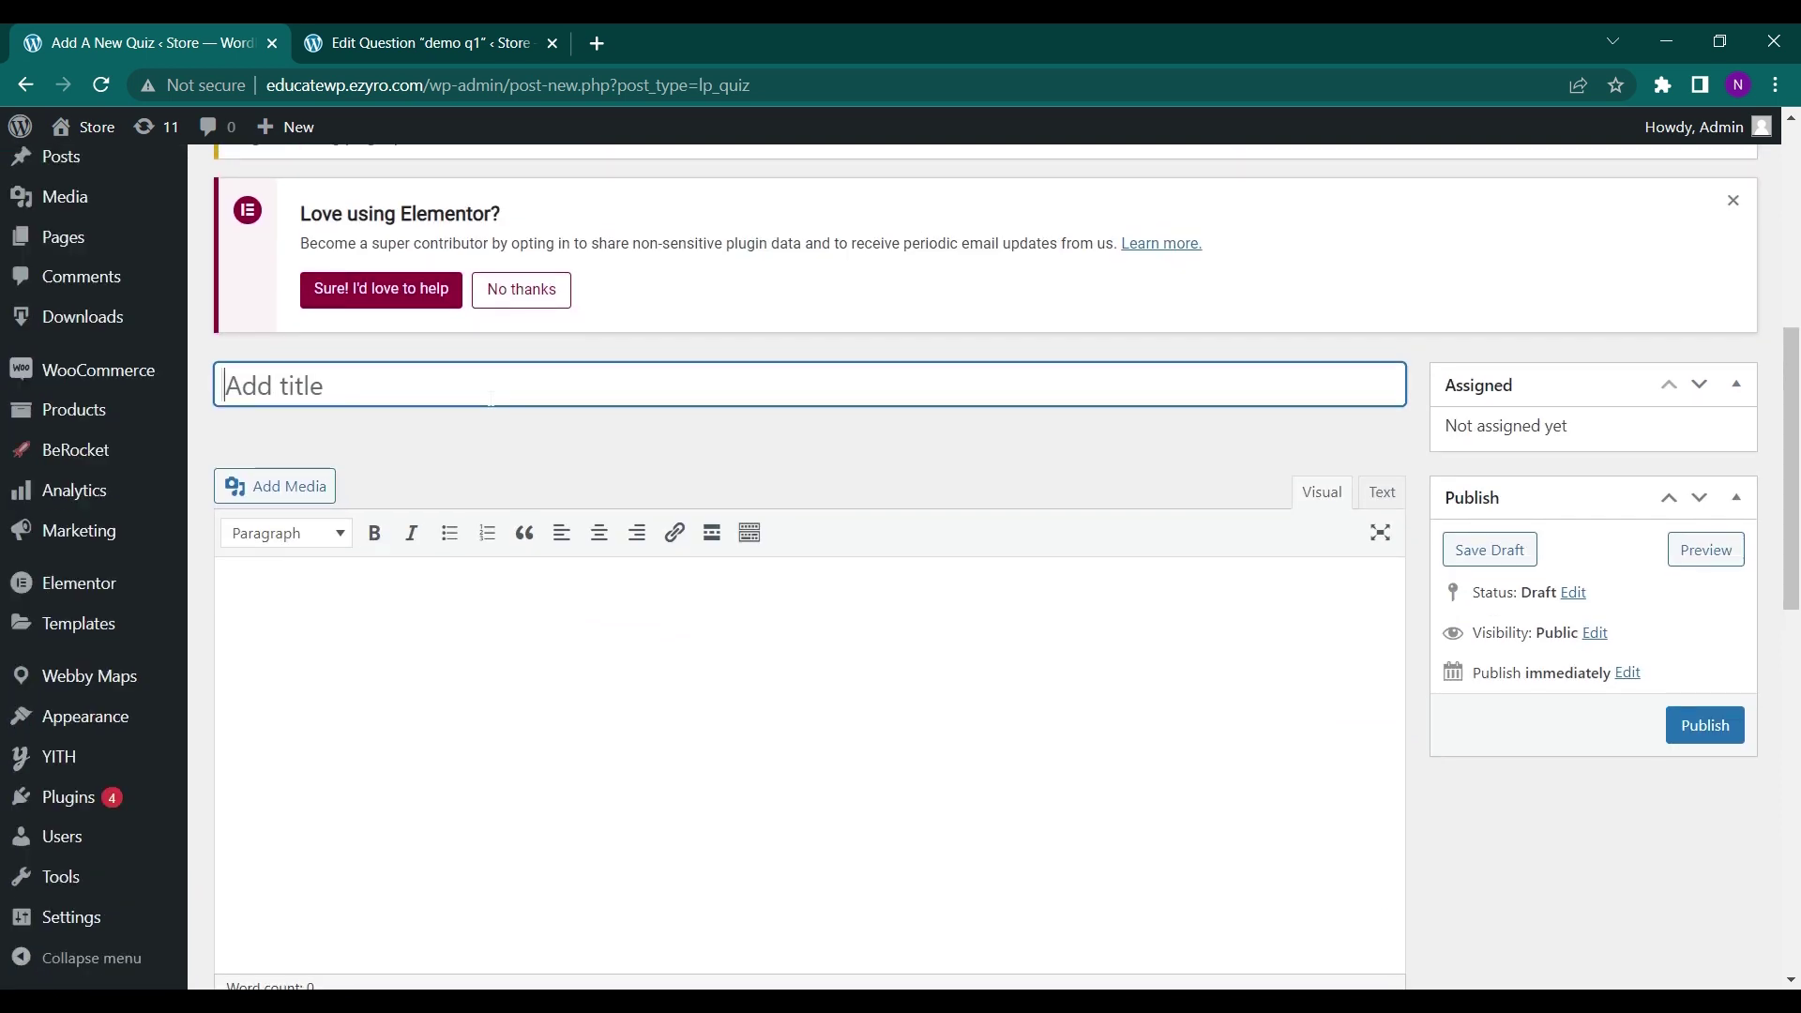
{"action": "type", "text": "Demo q"}
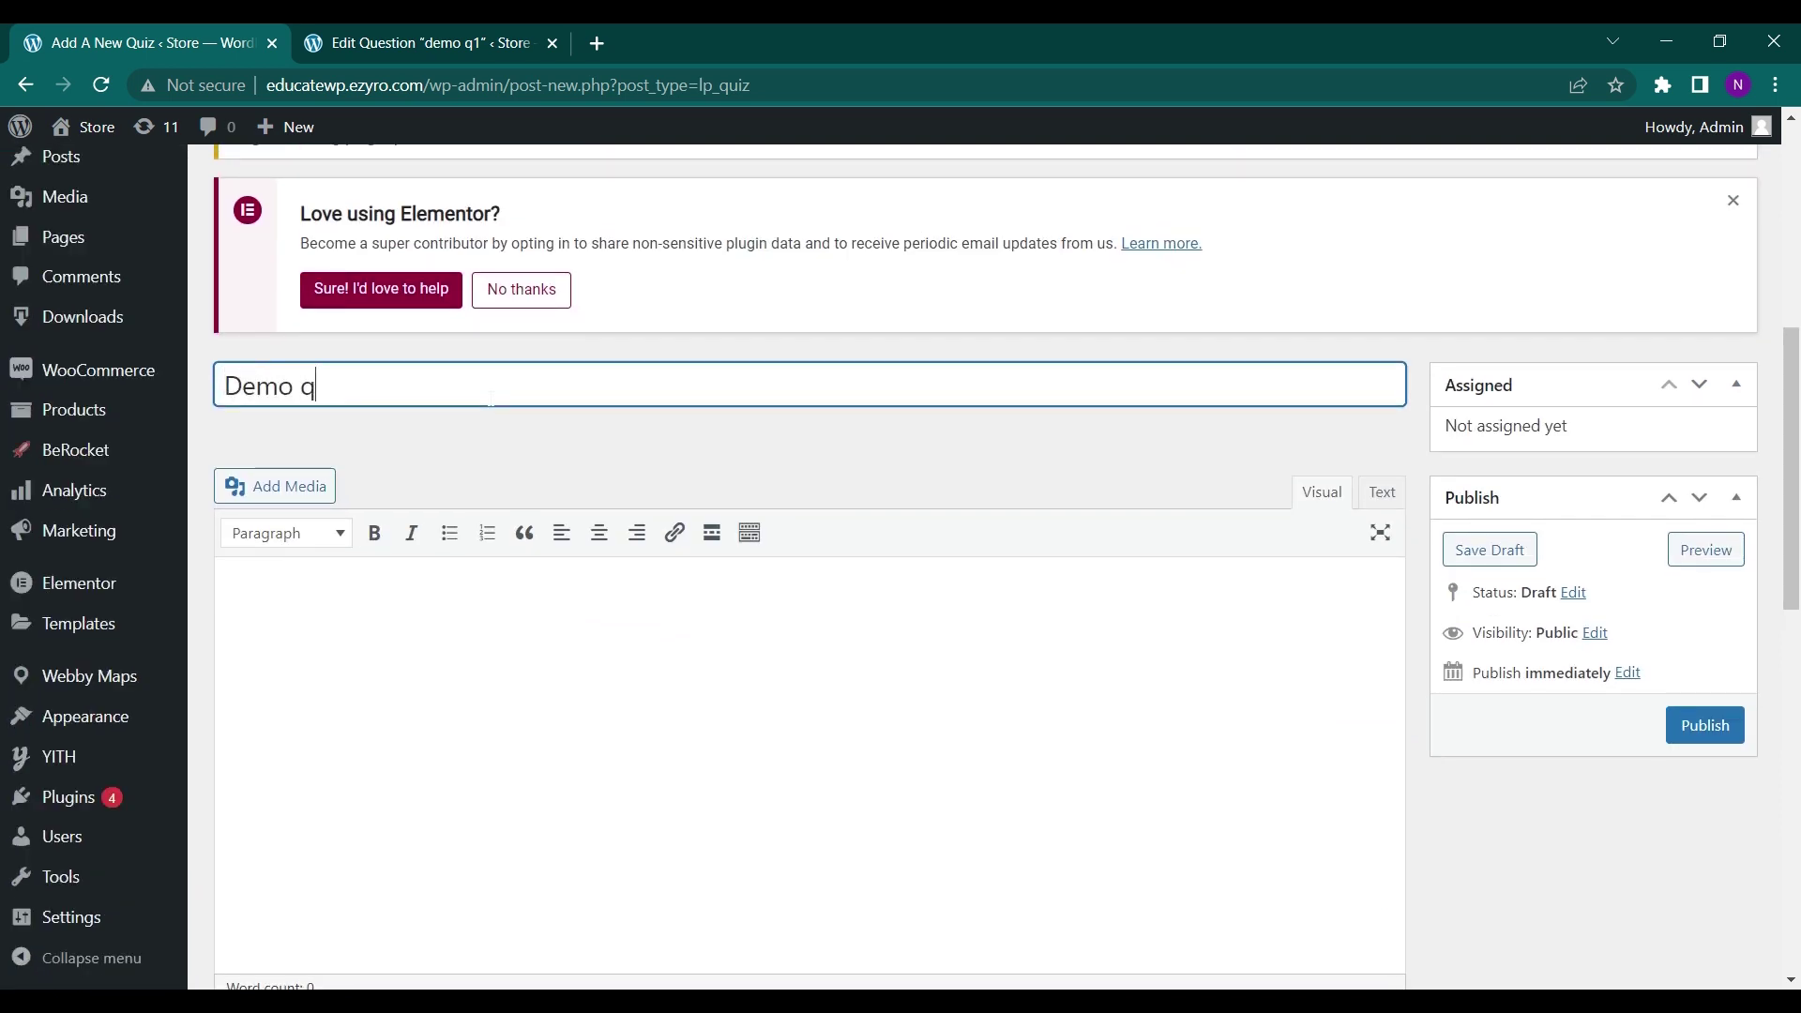
{"action": "type", "text": "uiz"}
{"action": "scroll", "coordinate": [483, 469], "scroll_direction": "down", "scroll_amount": 1}
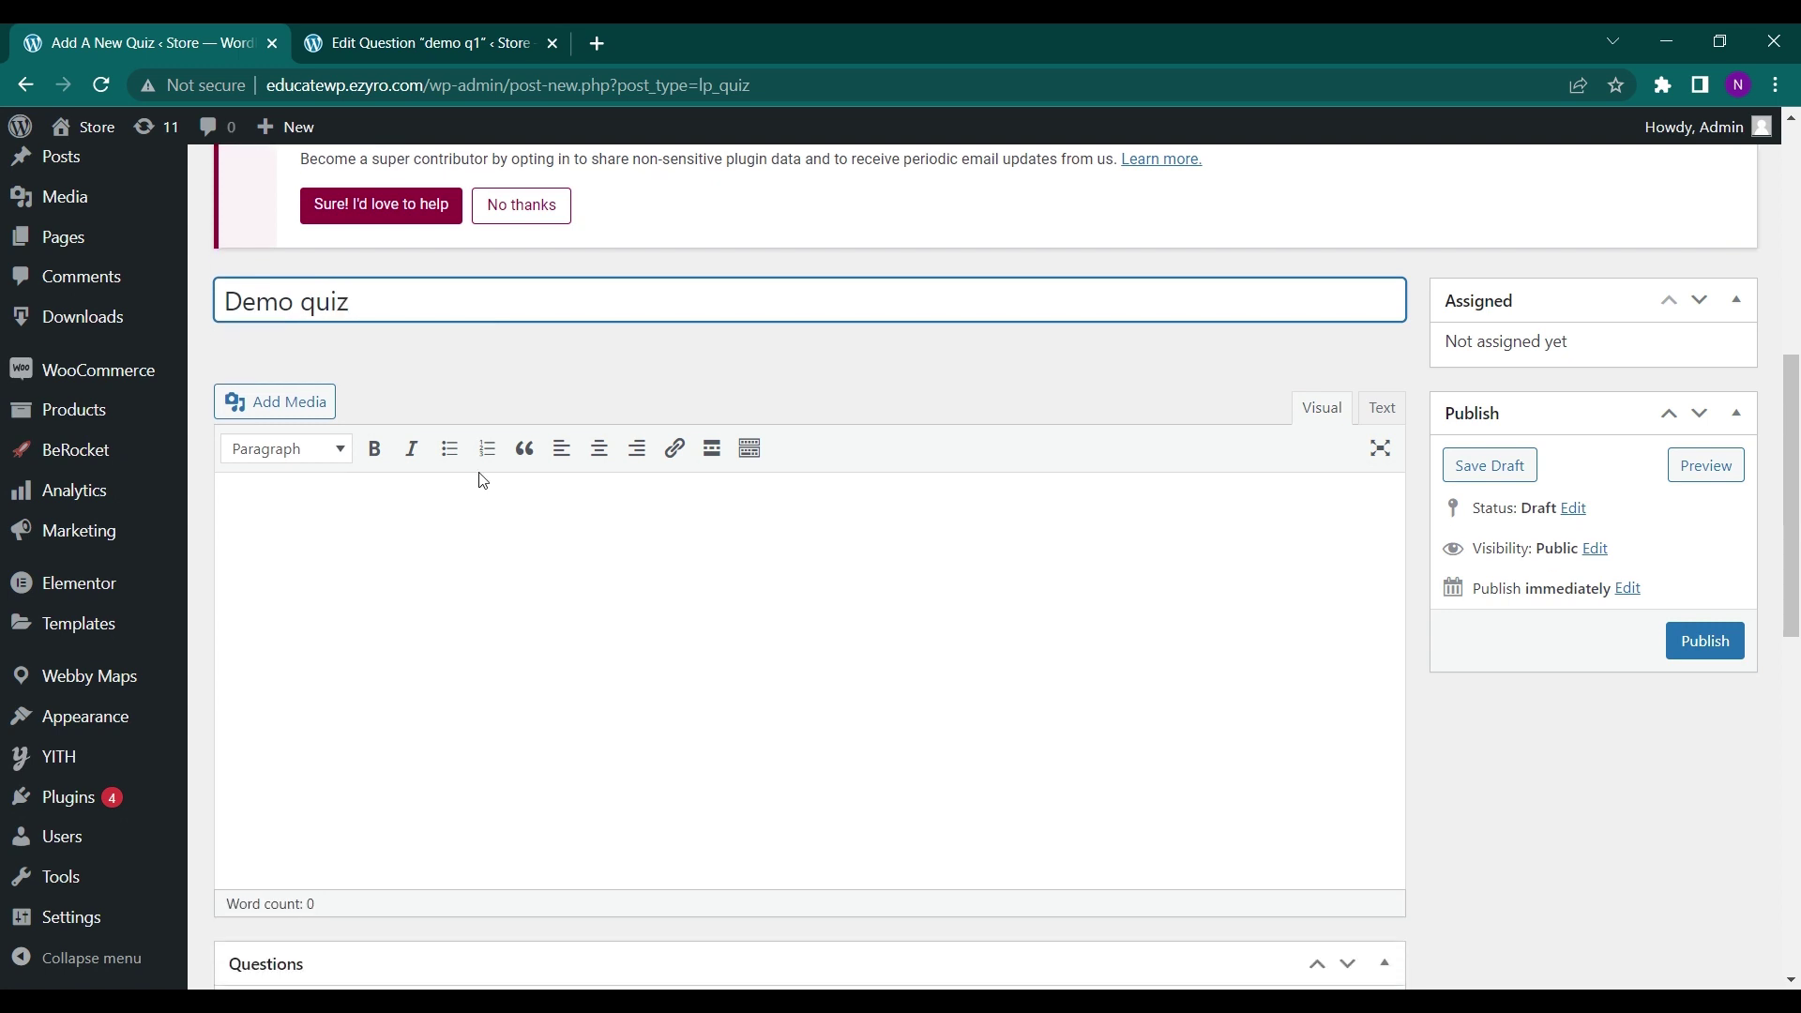
{"action": "left_click", "coordinate": [474, 532]}
{"action": "type", "text": "demo"}
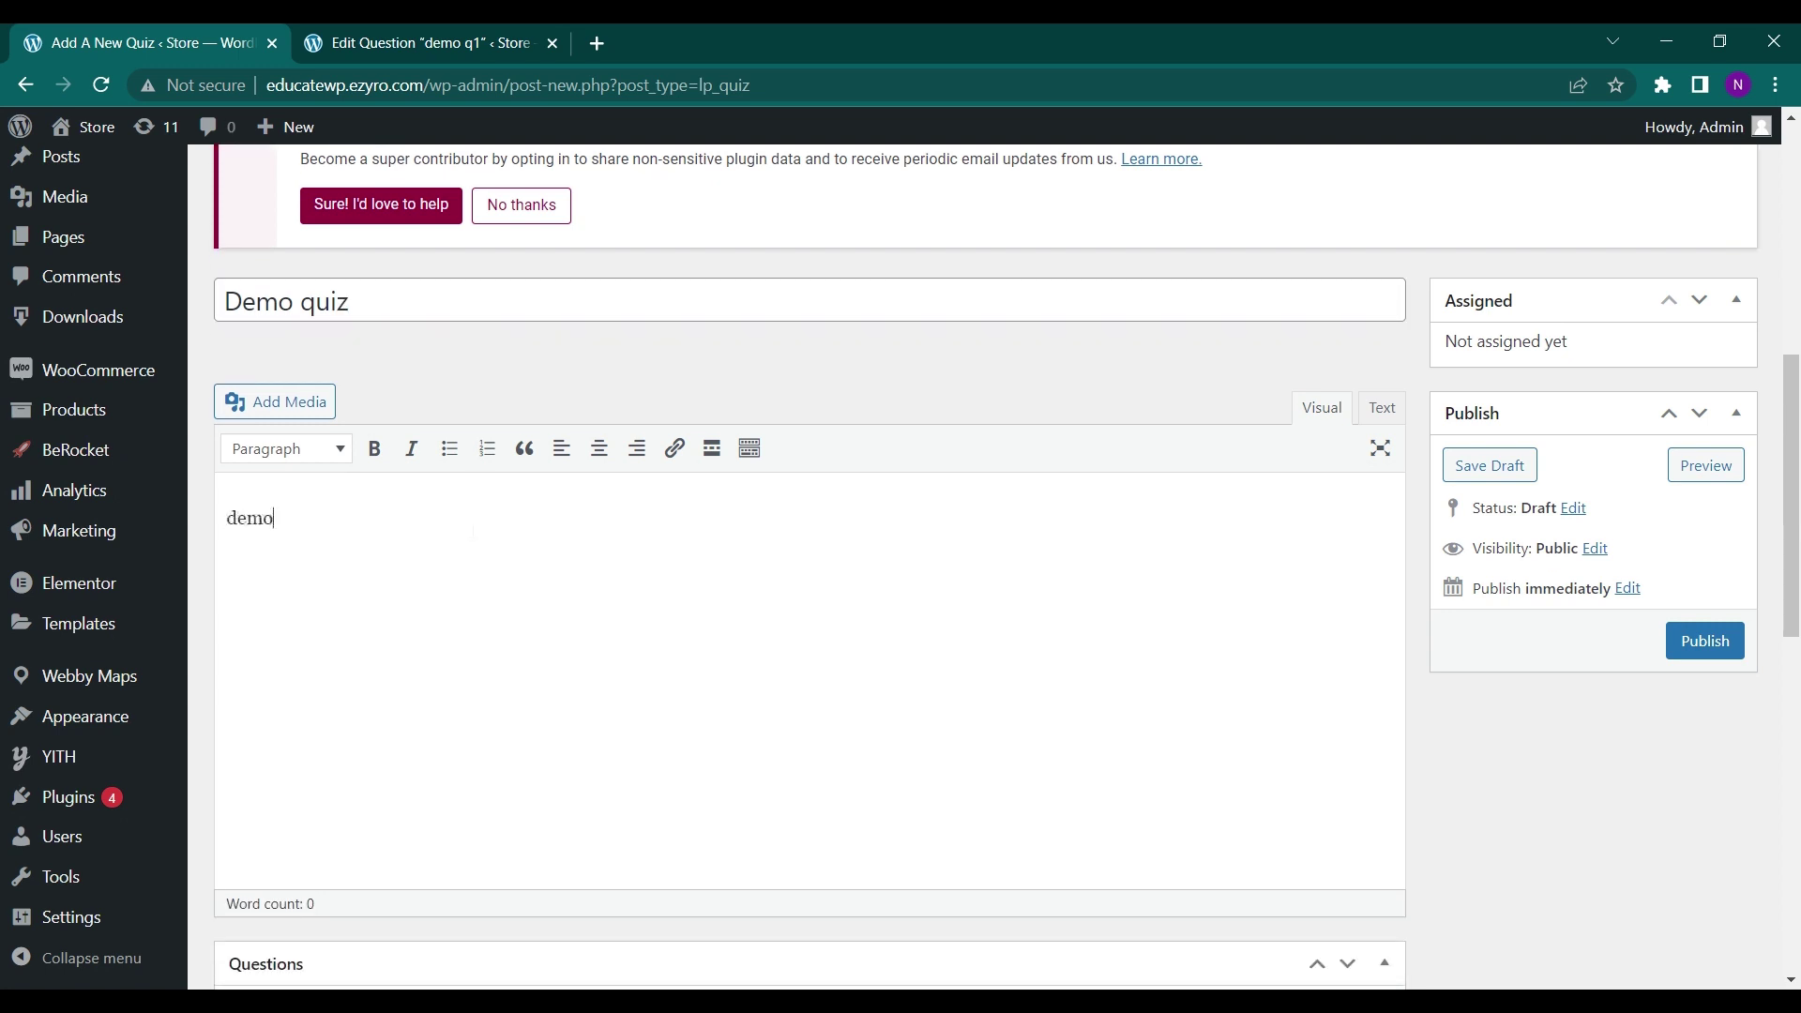
{"action": "scroll", "coordinate": [462, 616], "scroll_direction": "down", "scroll_amount": 5}
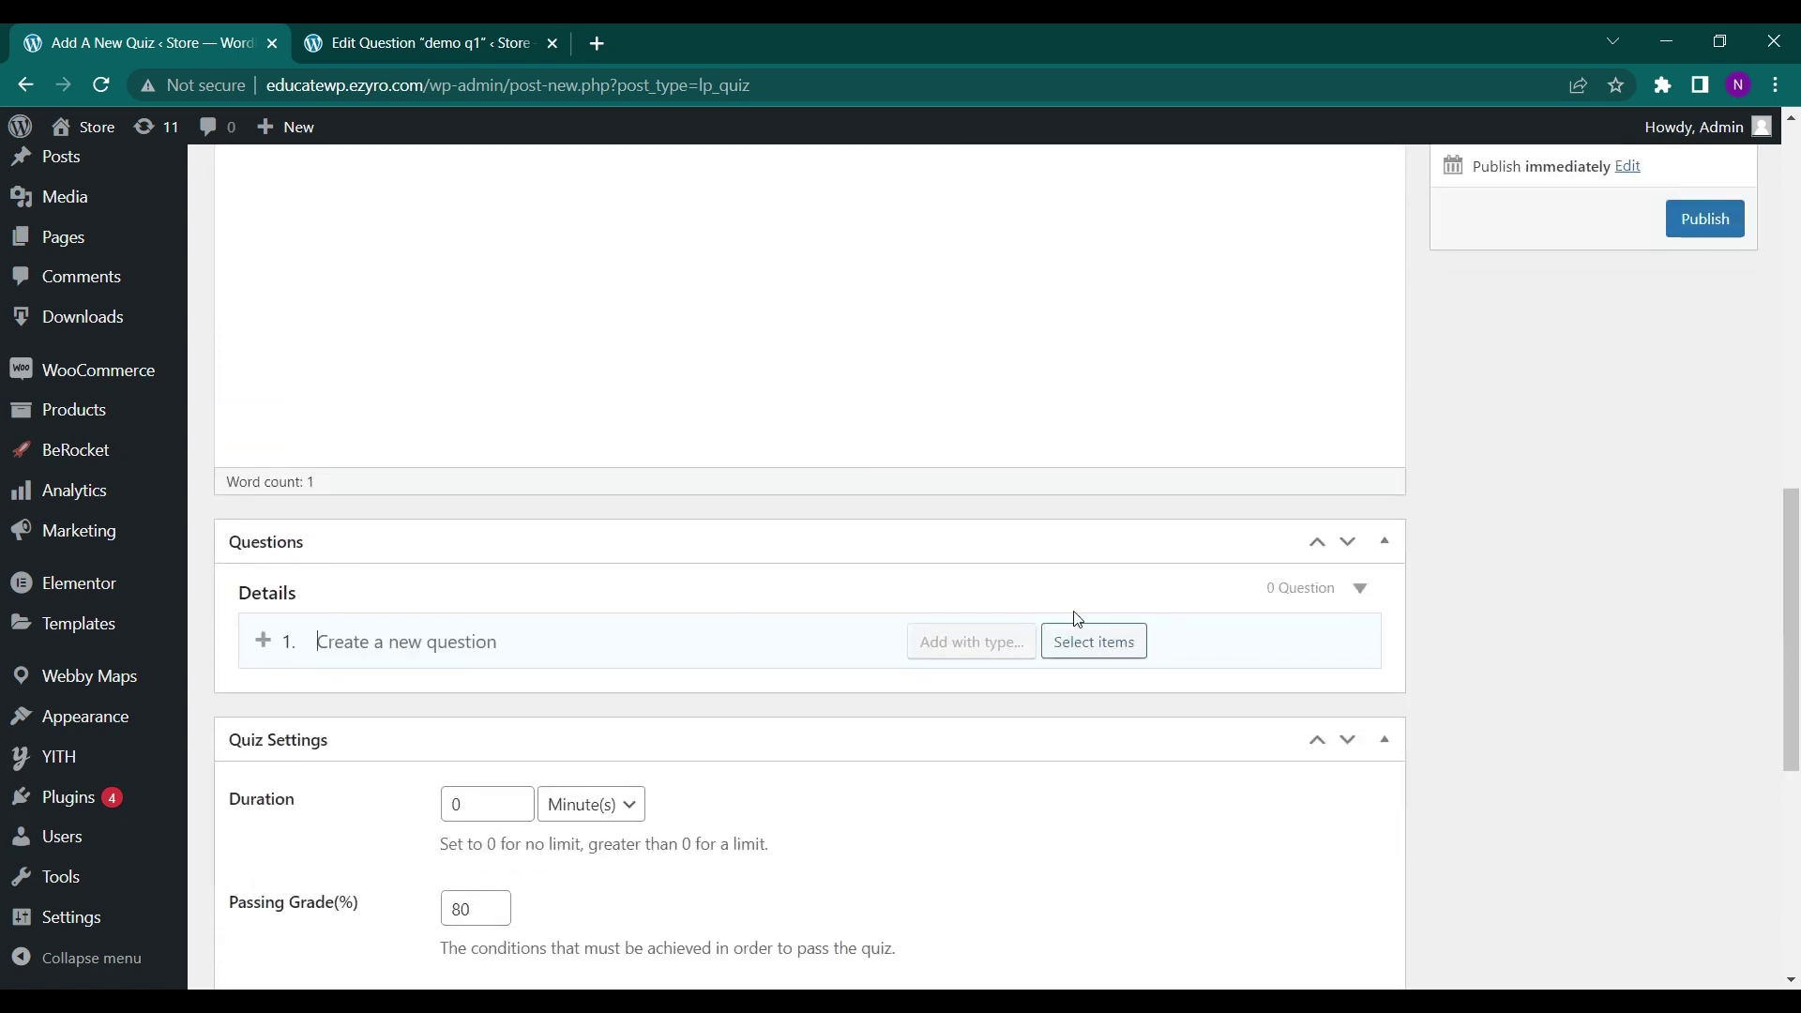
Add the existing question "demo q1" to the demo quiz.
{"action": "left_click", "coordinate": [1109, 644]}
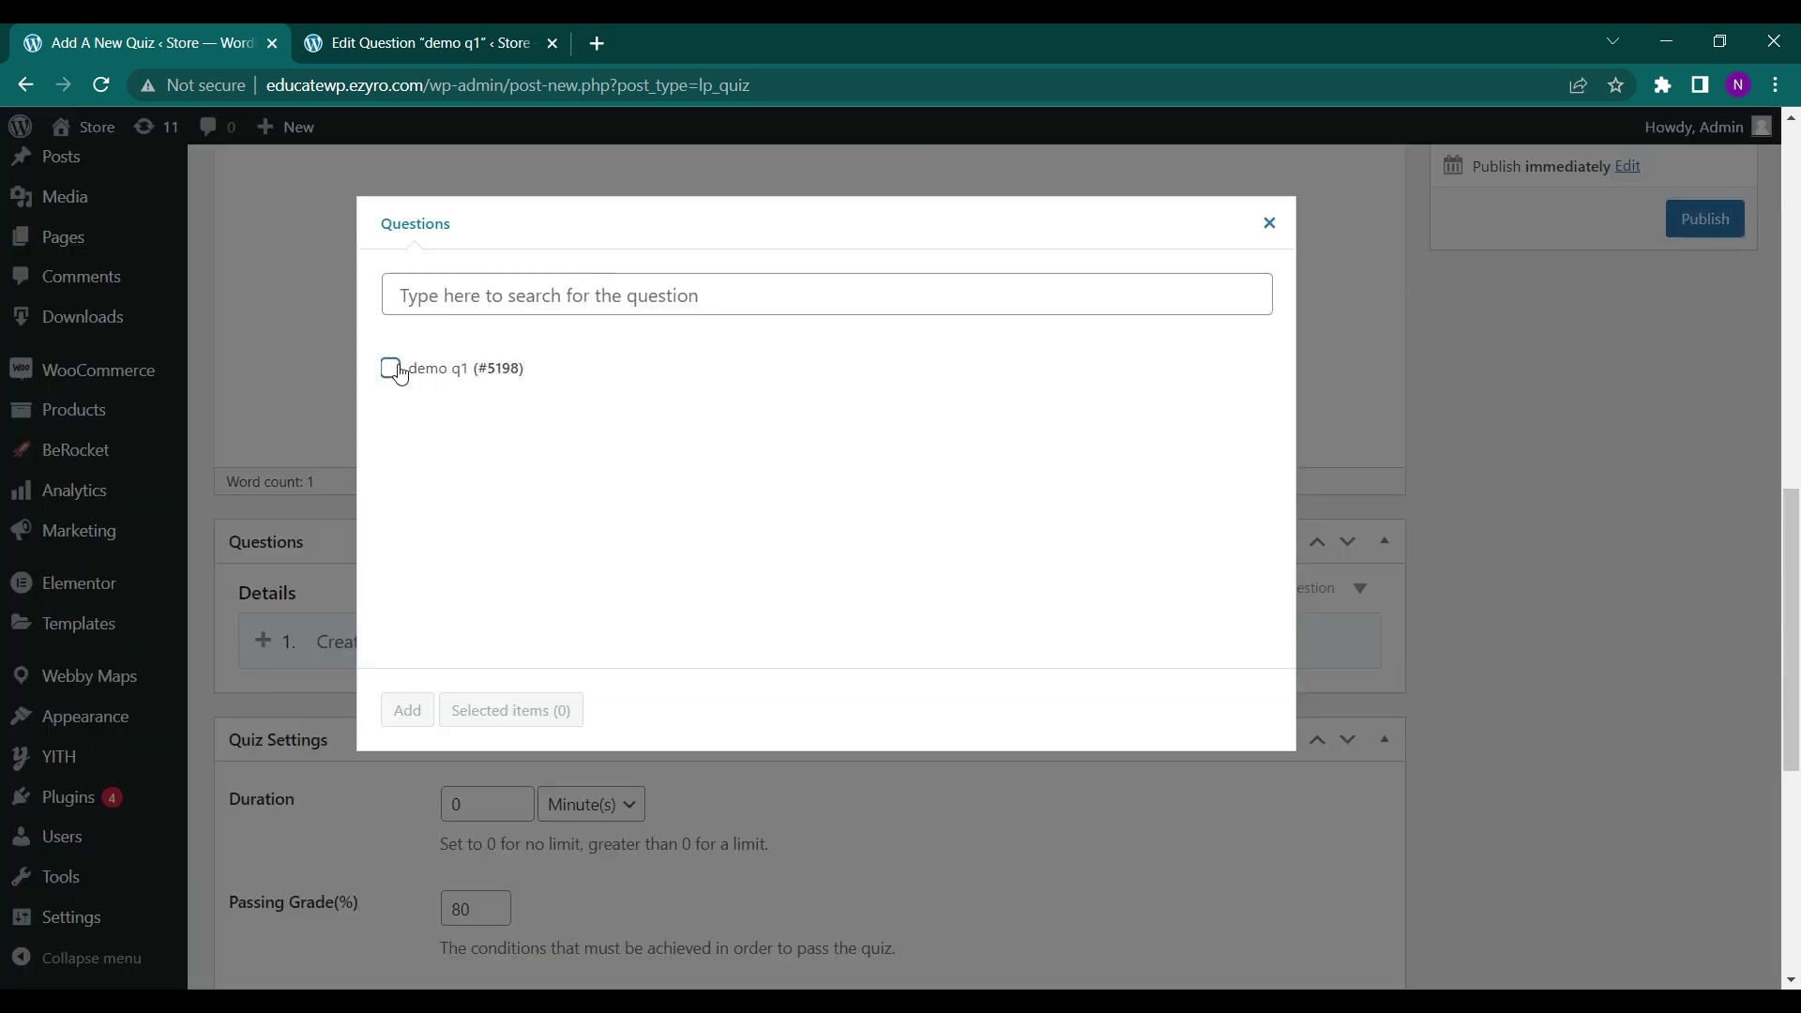
{"action": "left_click", "coordinate": [399, 373]}
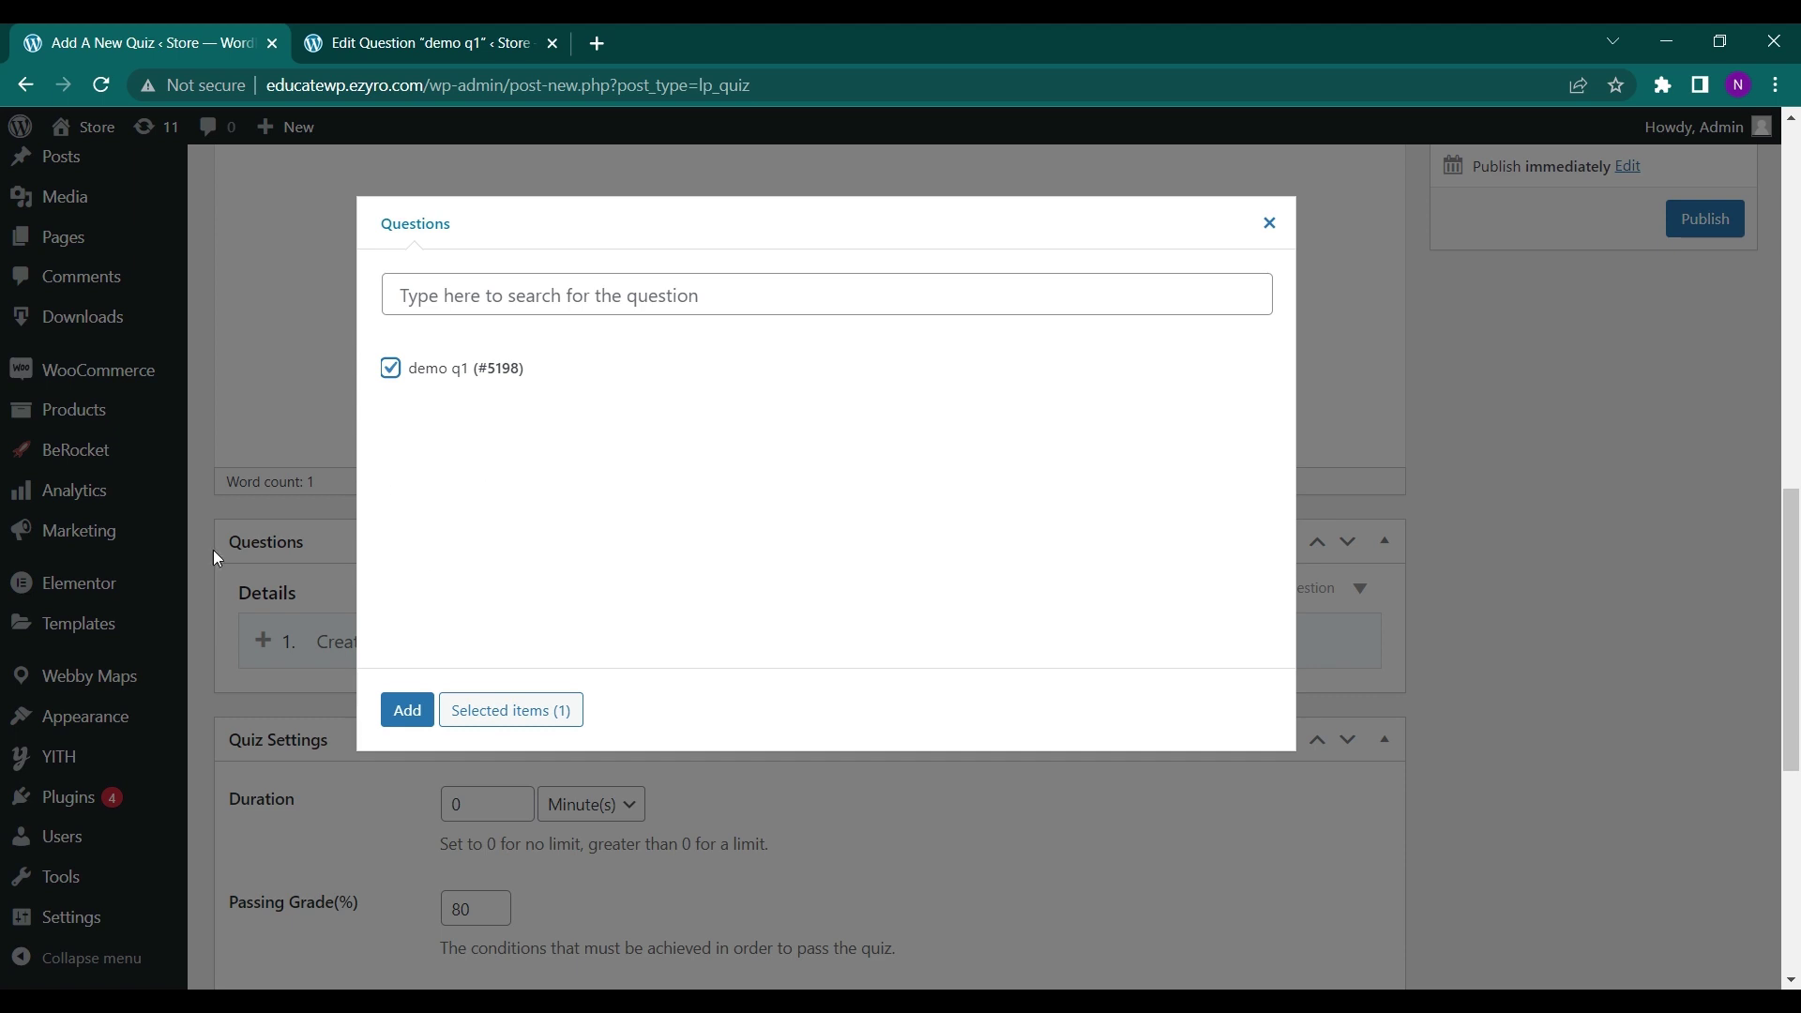
{"action": "left_click", "coordinate": [408, 712]}
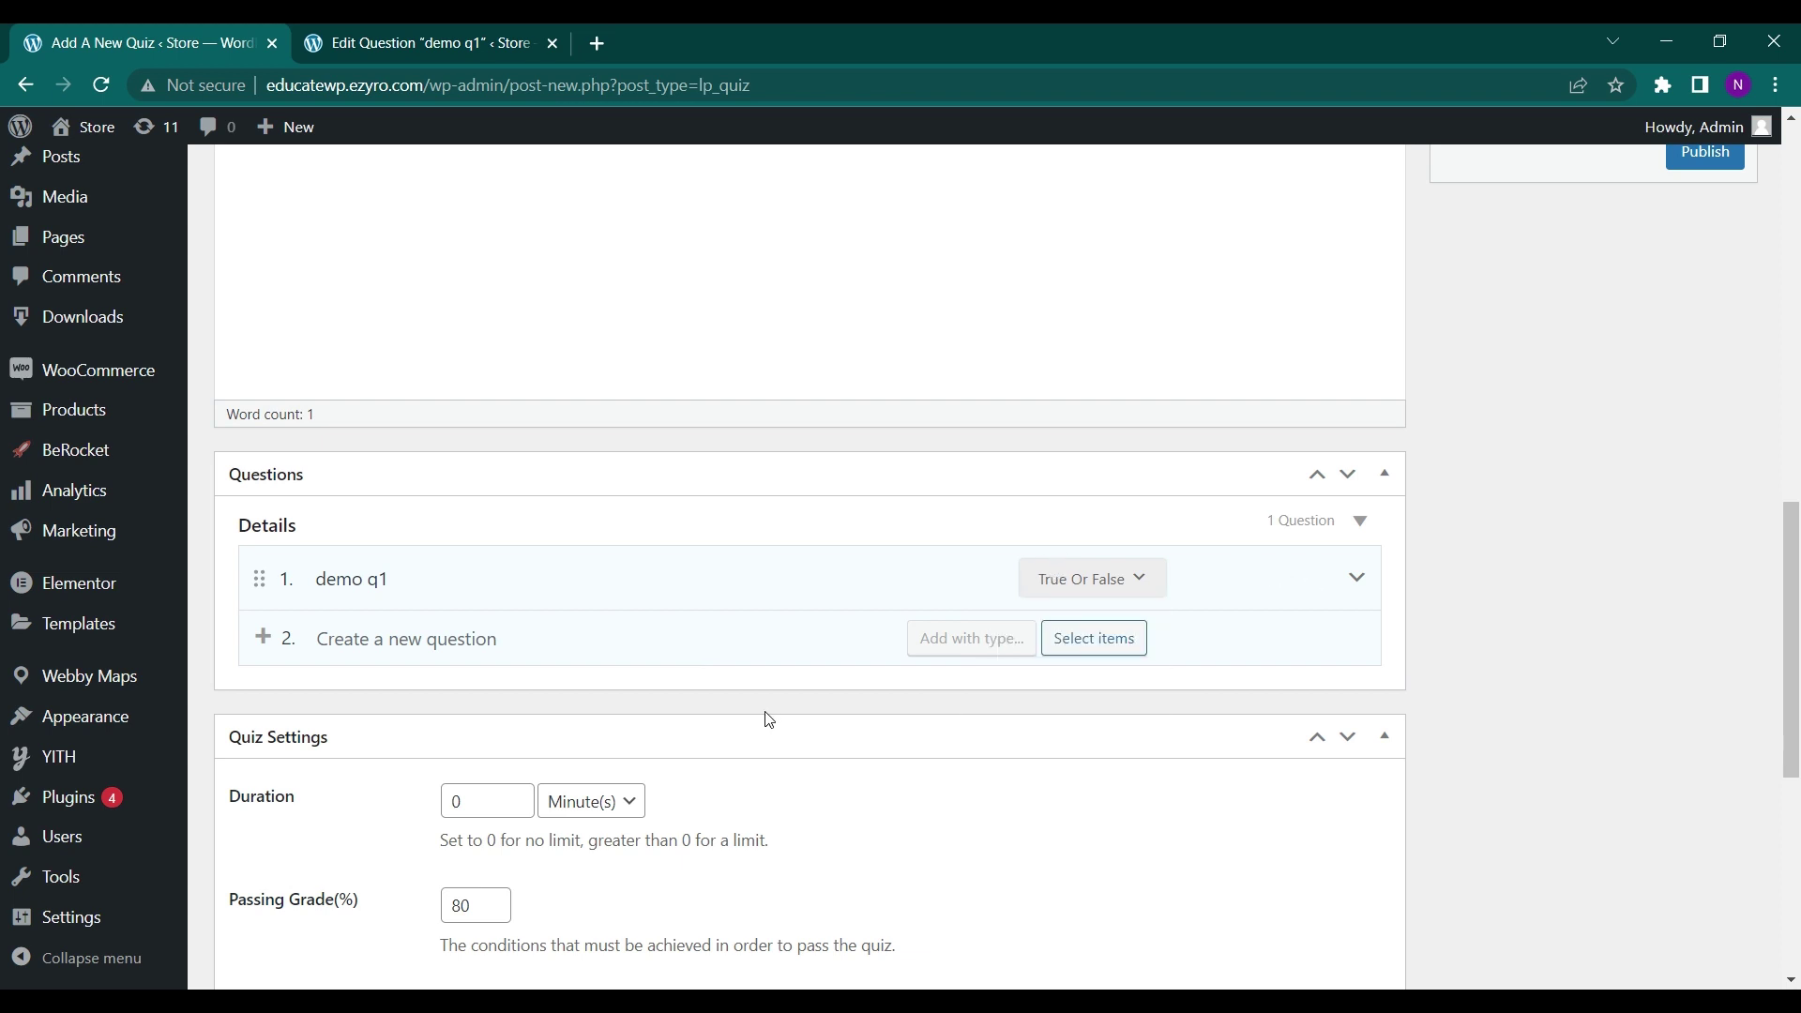
Change the type of the quiz question "demo q1" to Multi Choice.
{"action": "mouse_move", "coordinate": [1055, 584]}
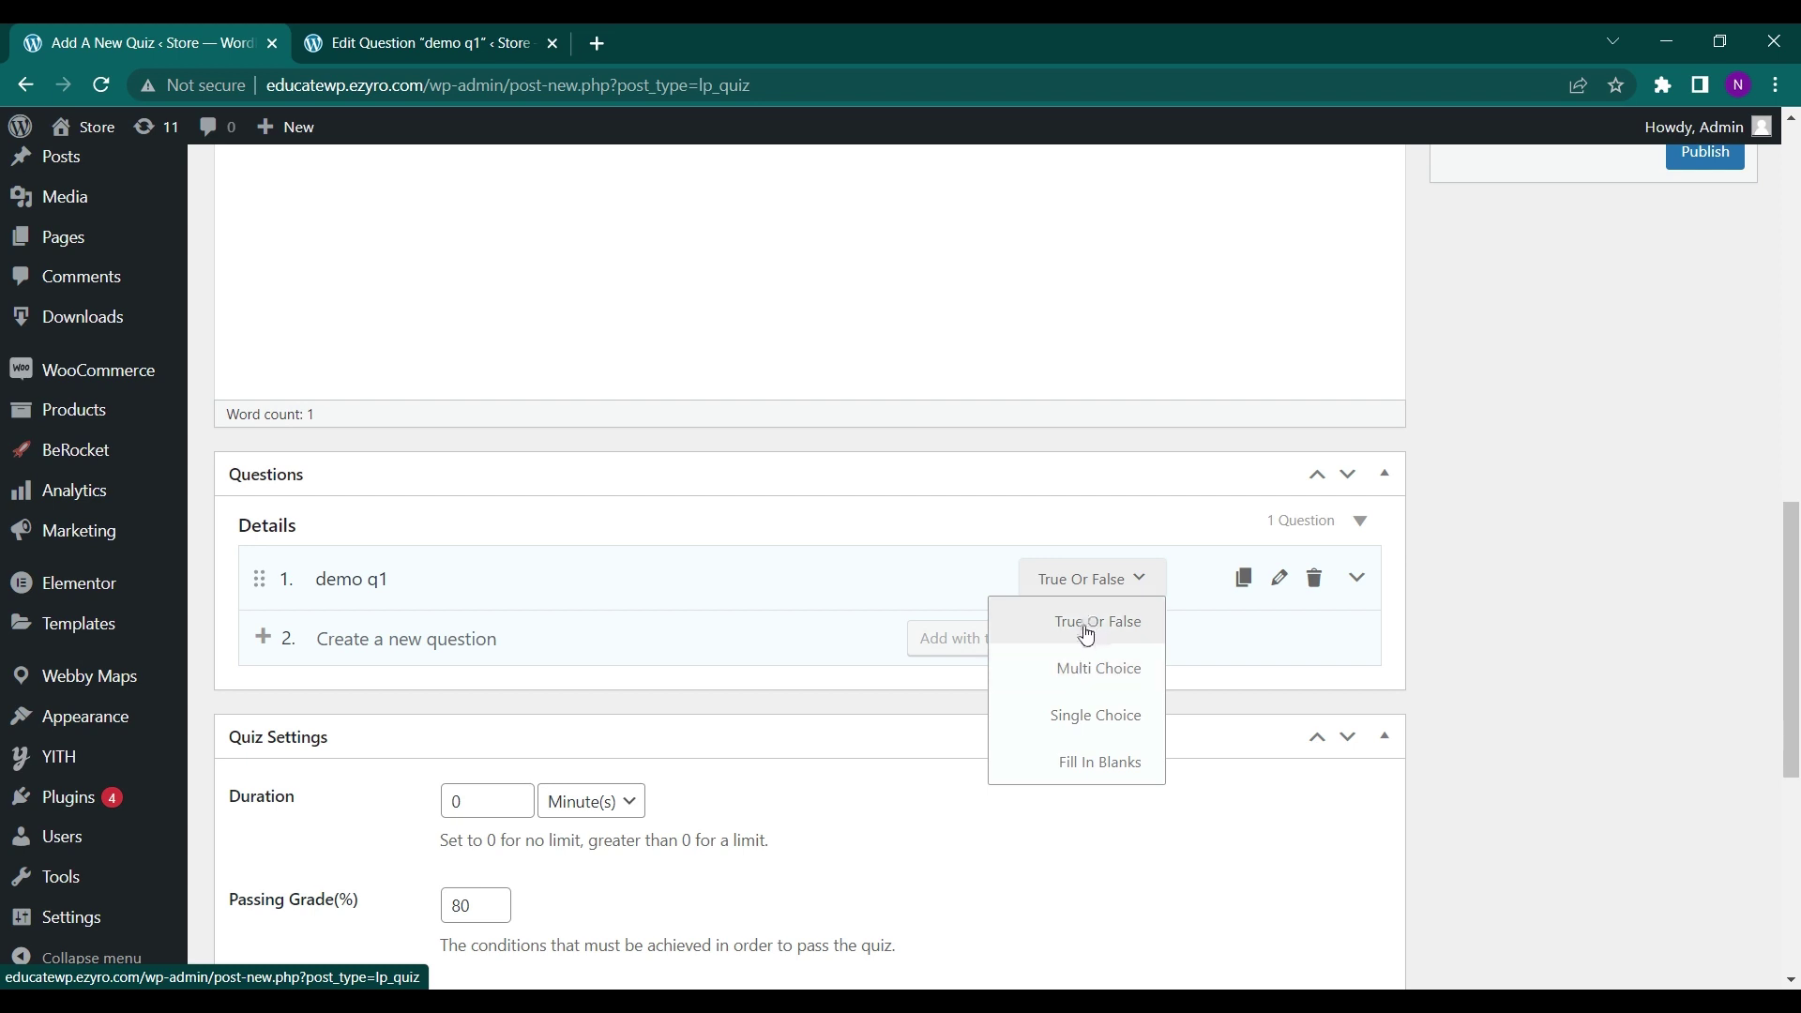
{"action": "left_click", "coordinate": [1078, 685]}
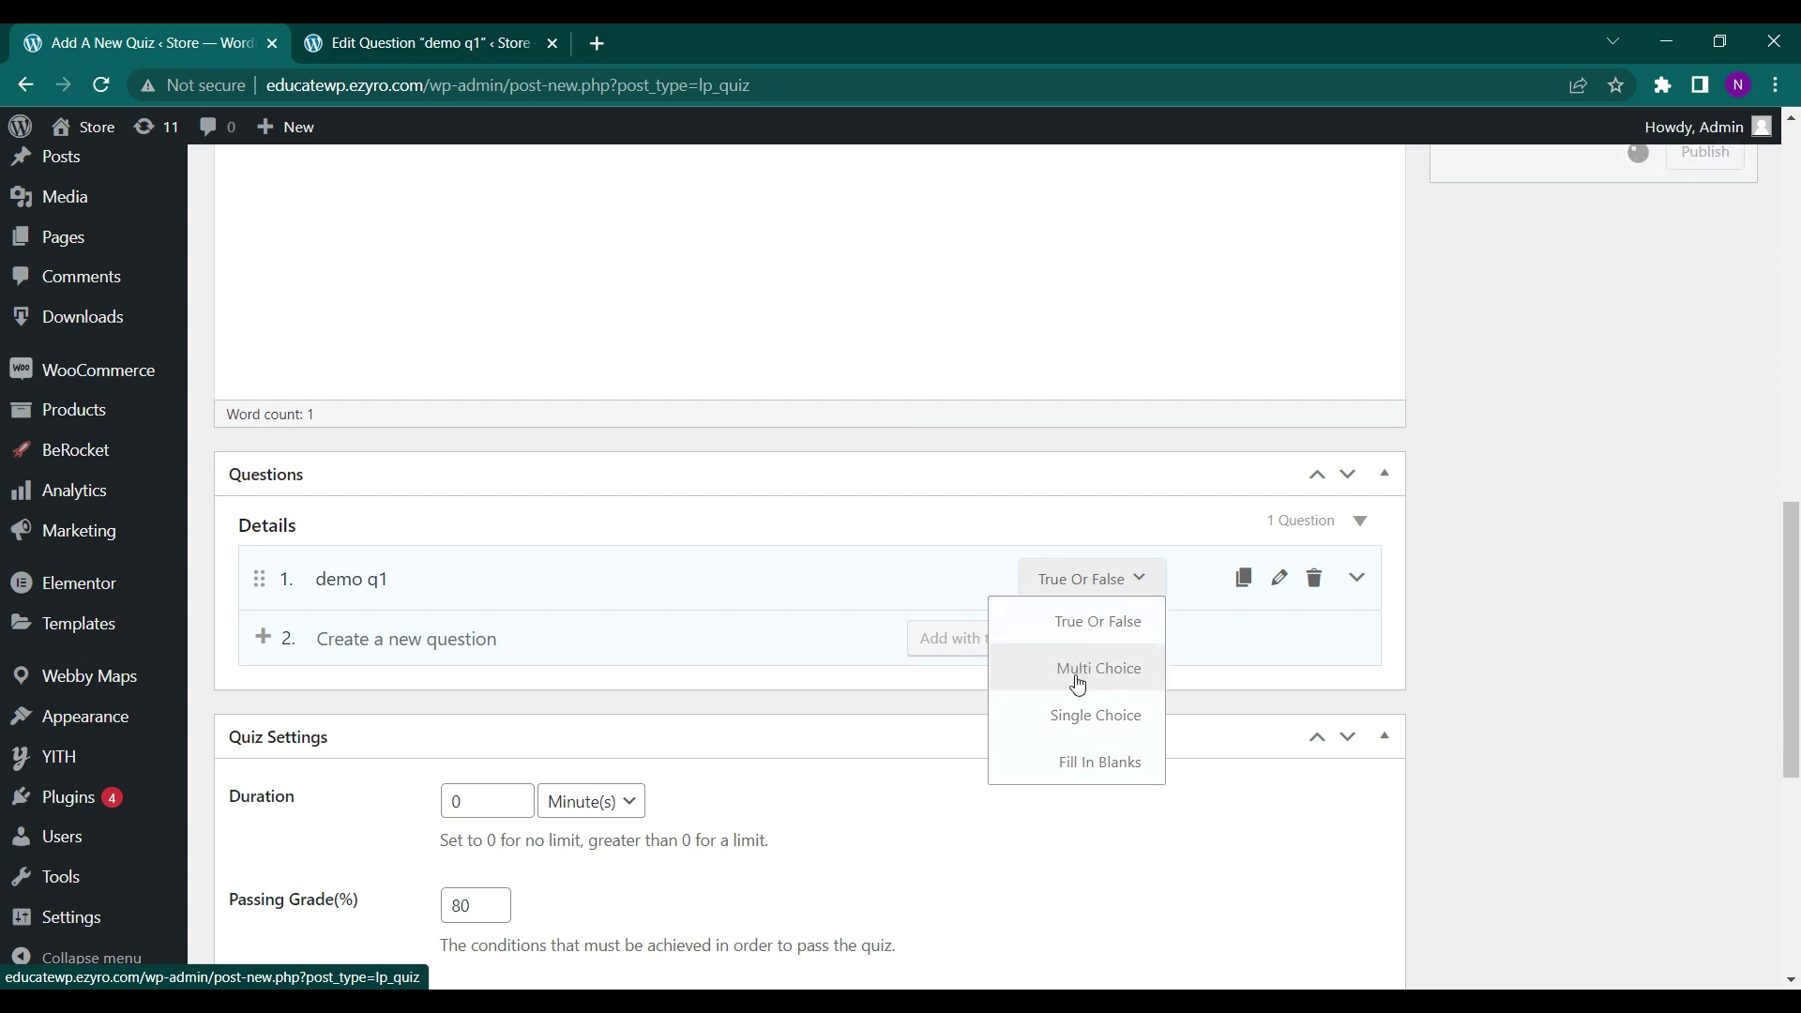
{"action": "scroll", "coordinate": [551, 625], "scroll_direction": "down", "scroll_amount": 5}
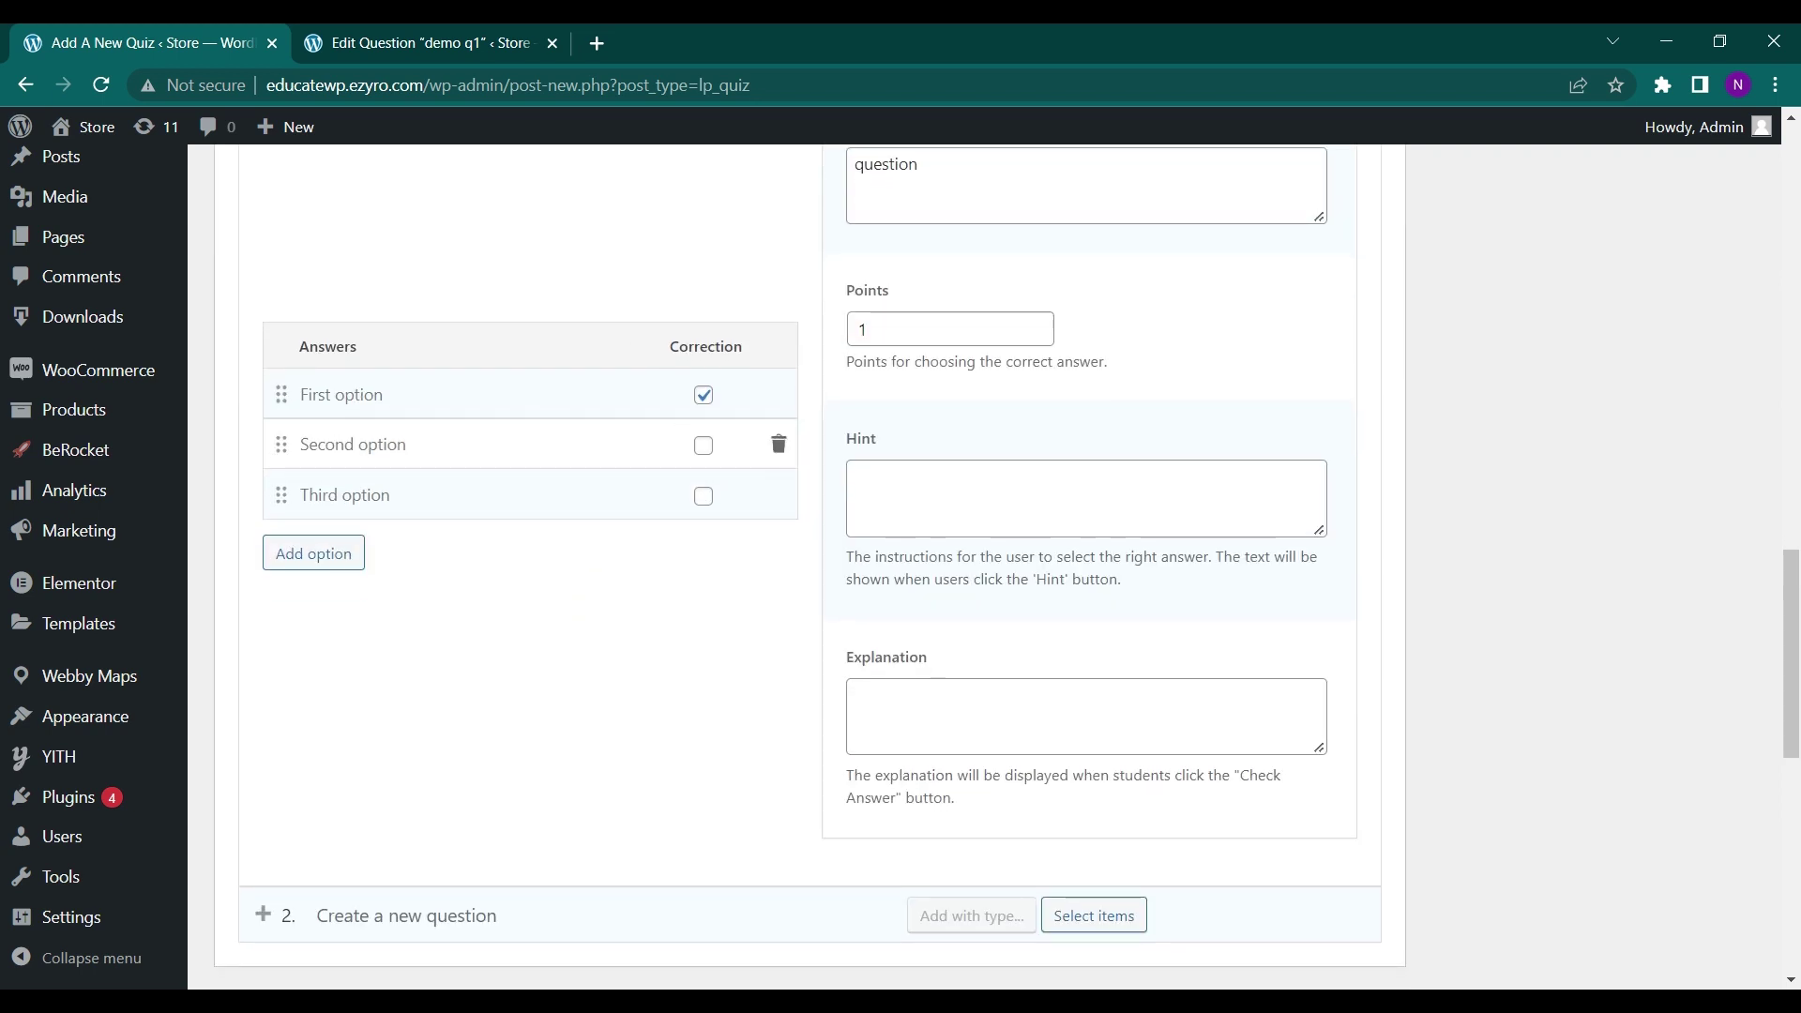
Review the quiz's duration, grading and review settings, and publish the demo quiz.
{"action": "scroll", "coordinate": [451, 550], "scroll_direction": "down", "scroll_amount": 6}
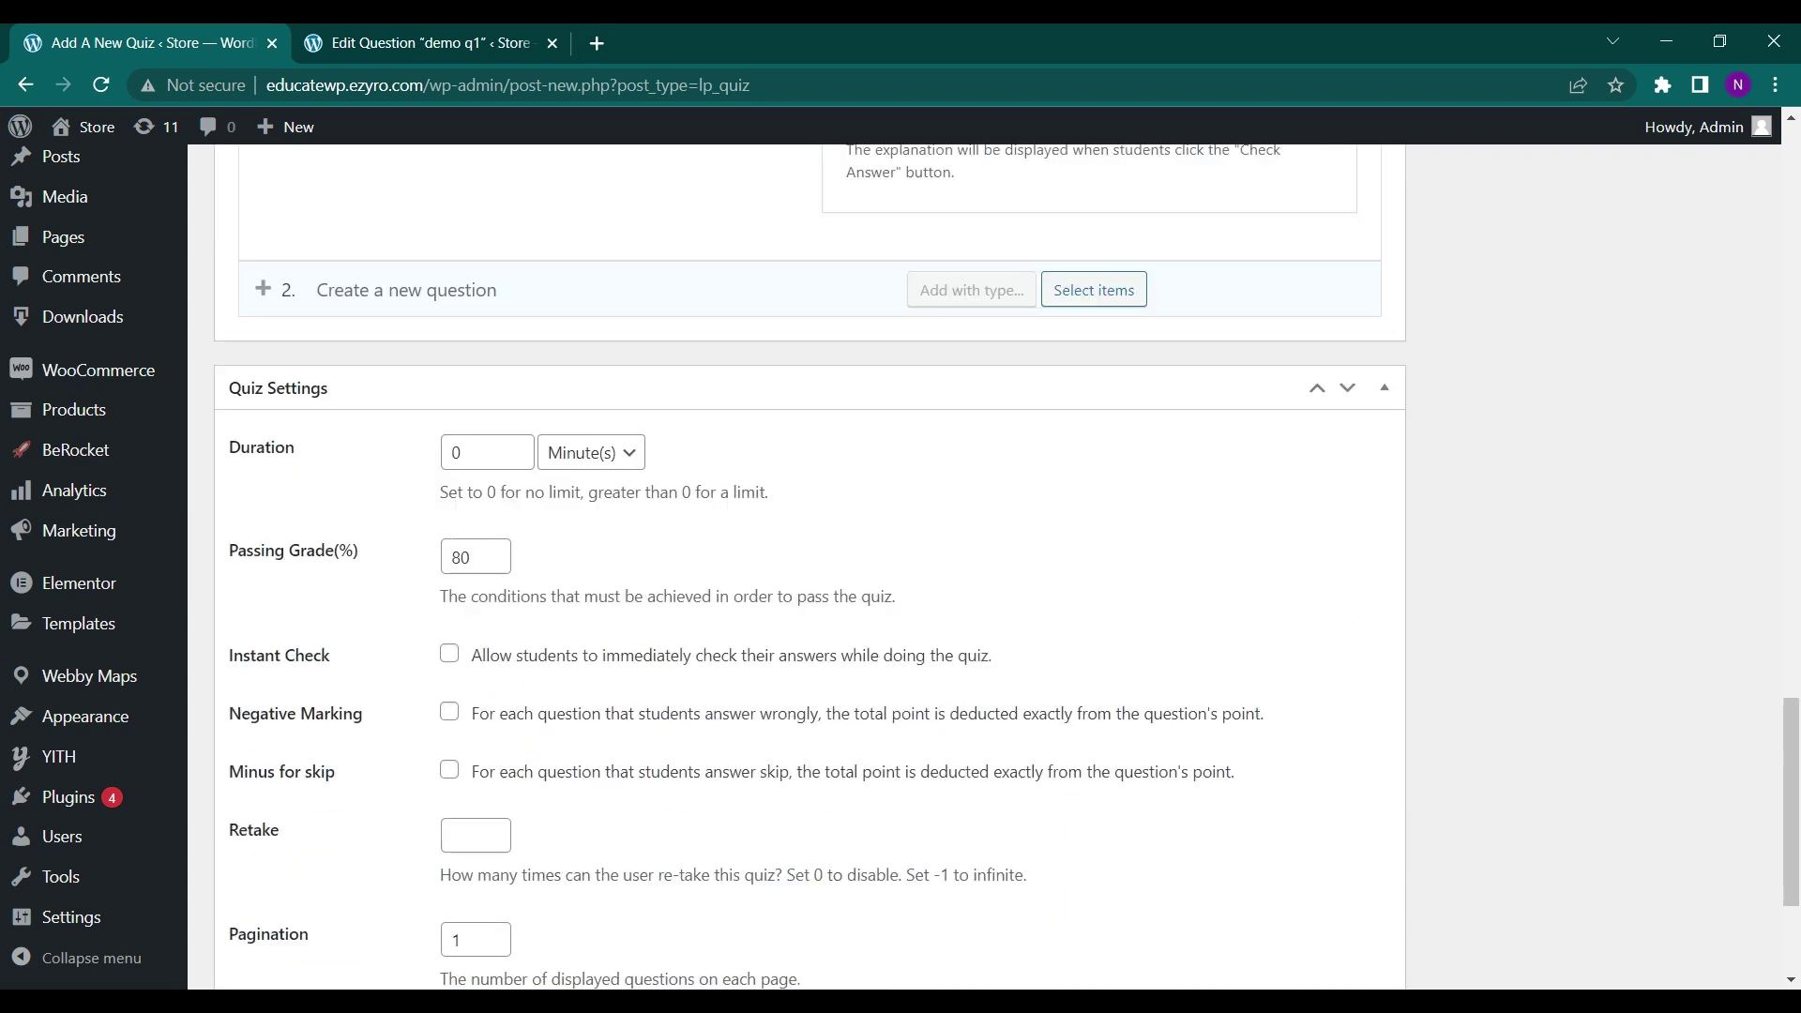
{"action": "scroll", "coordinate": [656, 563], "scroll_direction": "down", "scroll_amount": 2}
{"action": "left_click", "coordinate": [459, 266]}
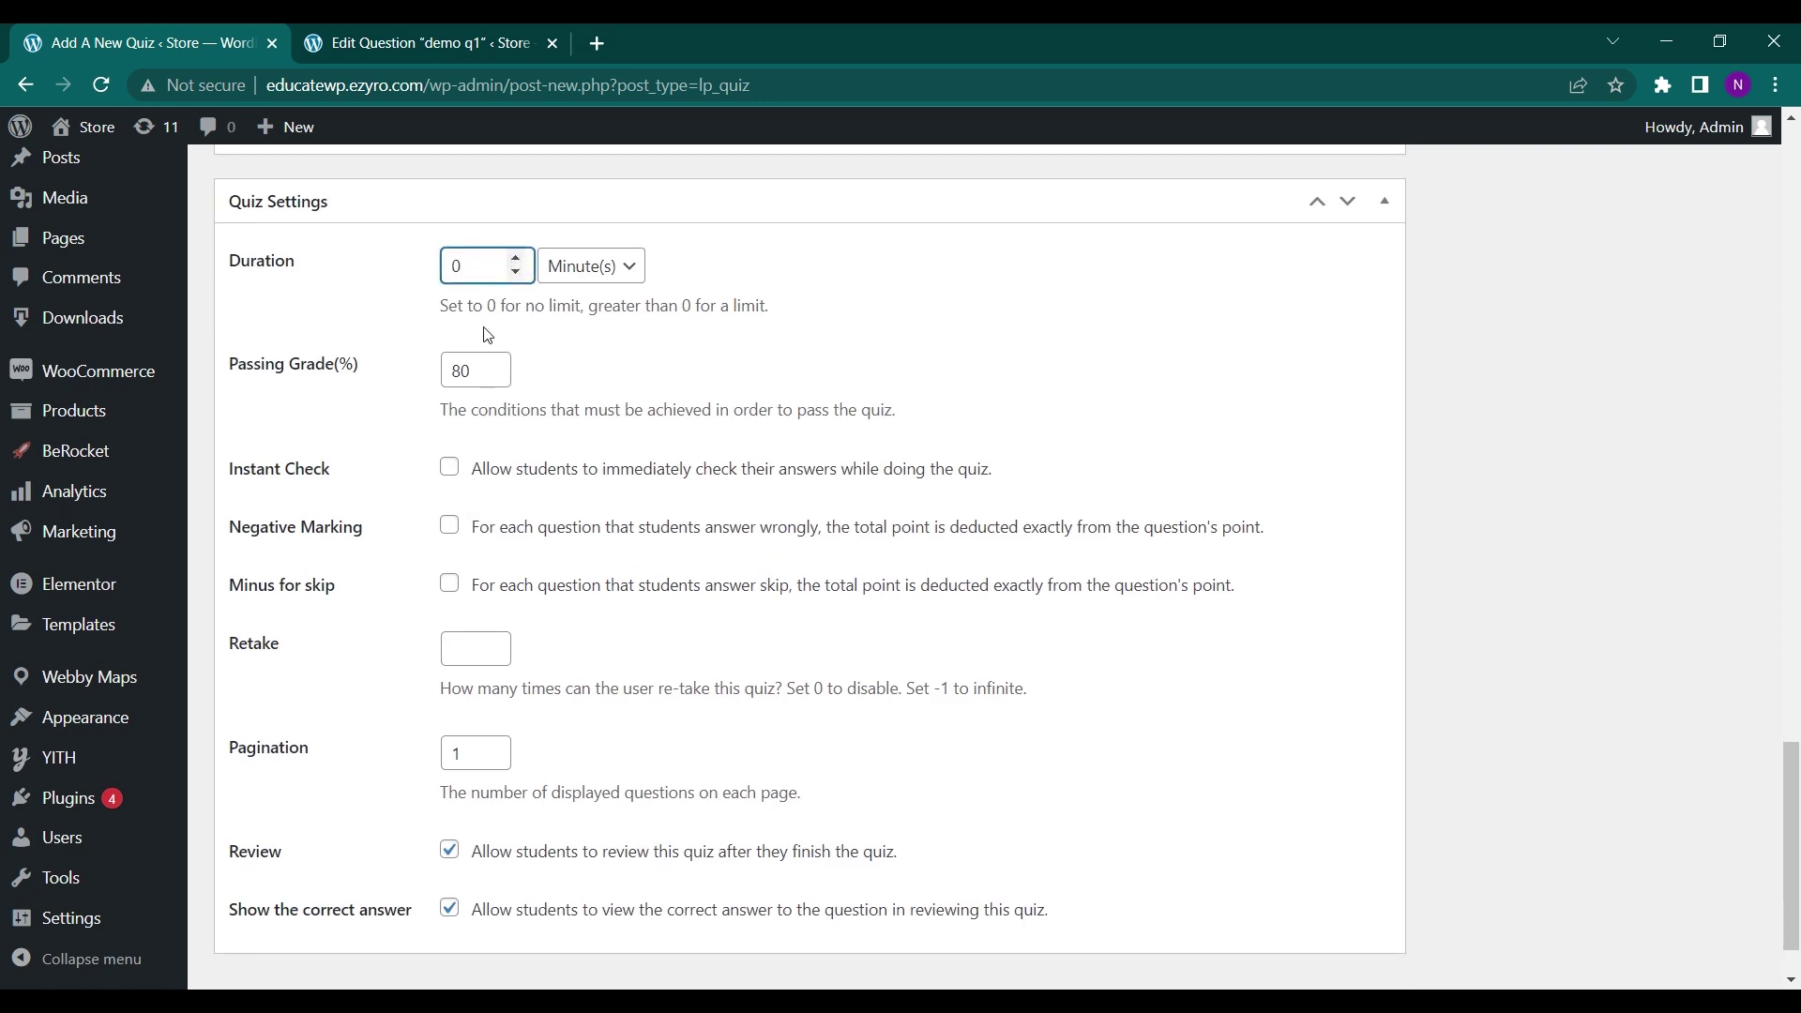
{"action": "scroll", "coordinate": [488, 335], "scroll_direction": "down", "scroll_amount": 1}
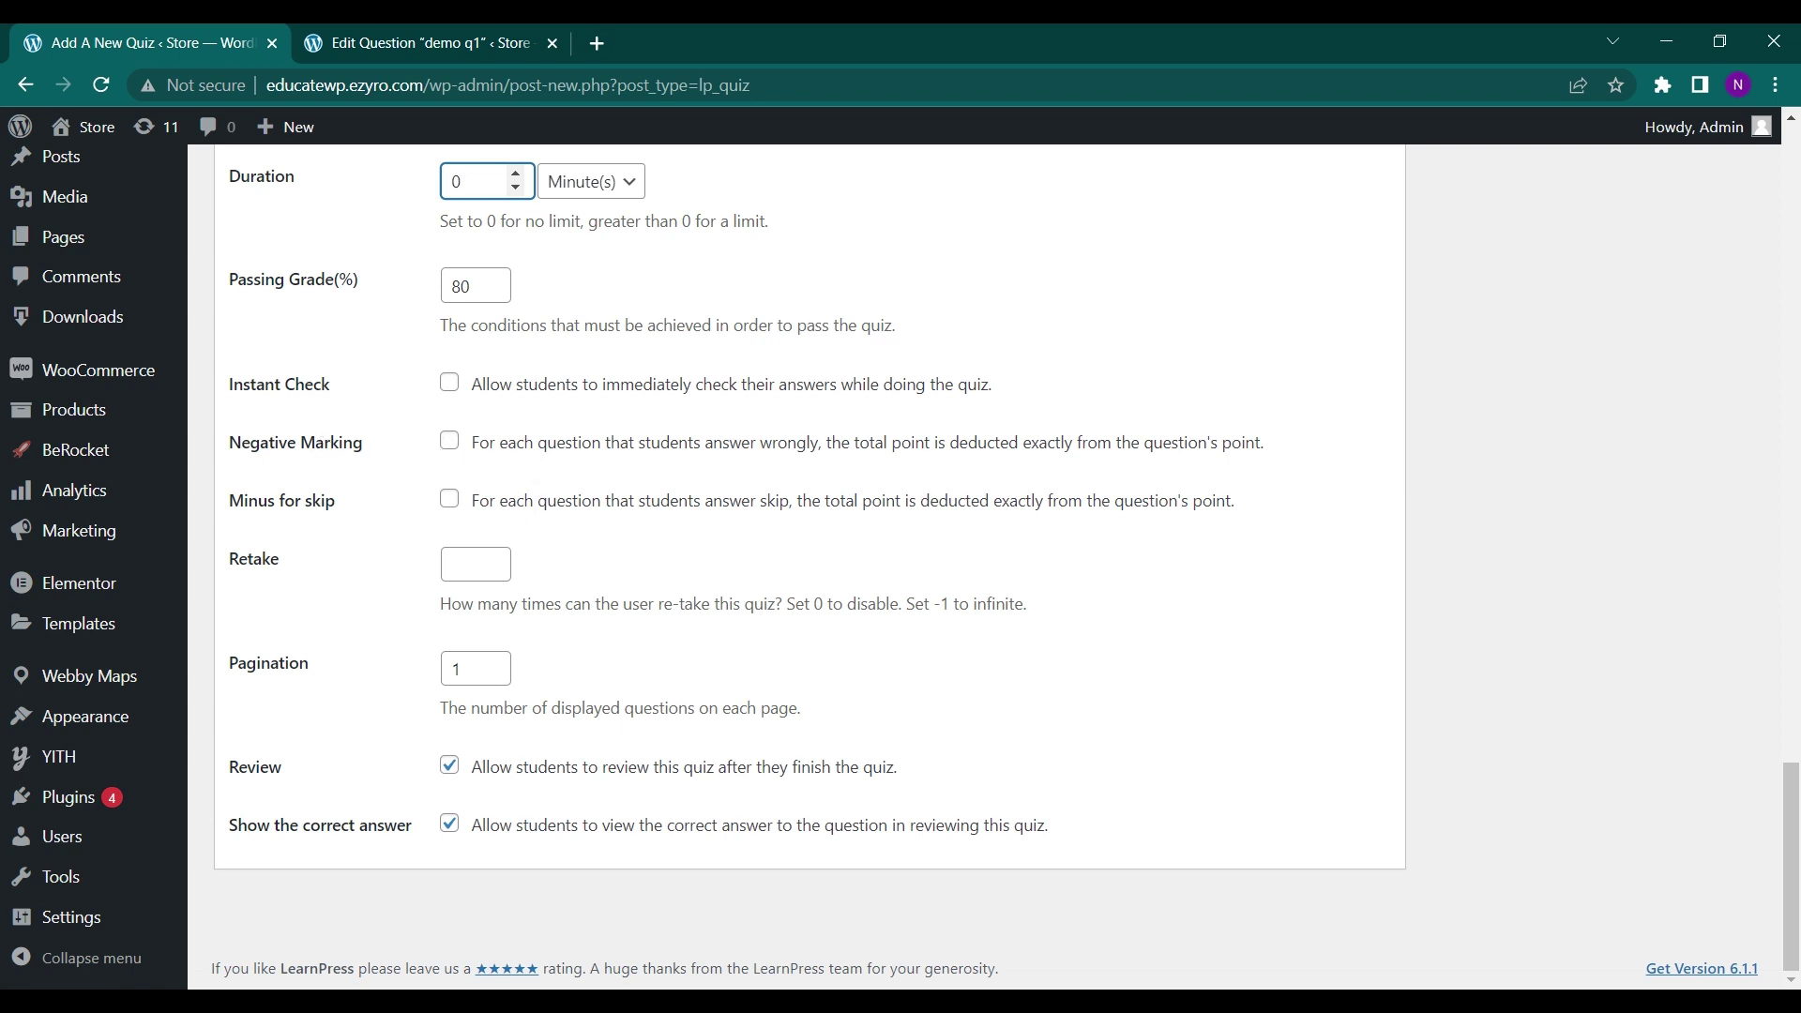
{"action": "scroll", "coordinate": [534, 510], "scroll_direction": "up", "scroll_amount": 20}
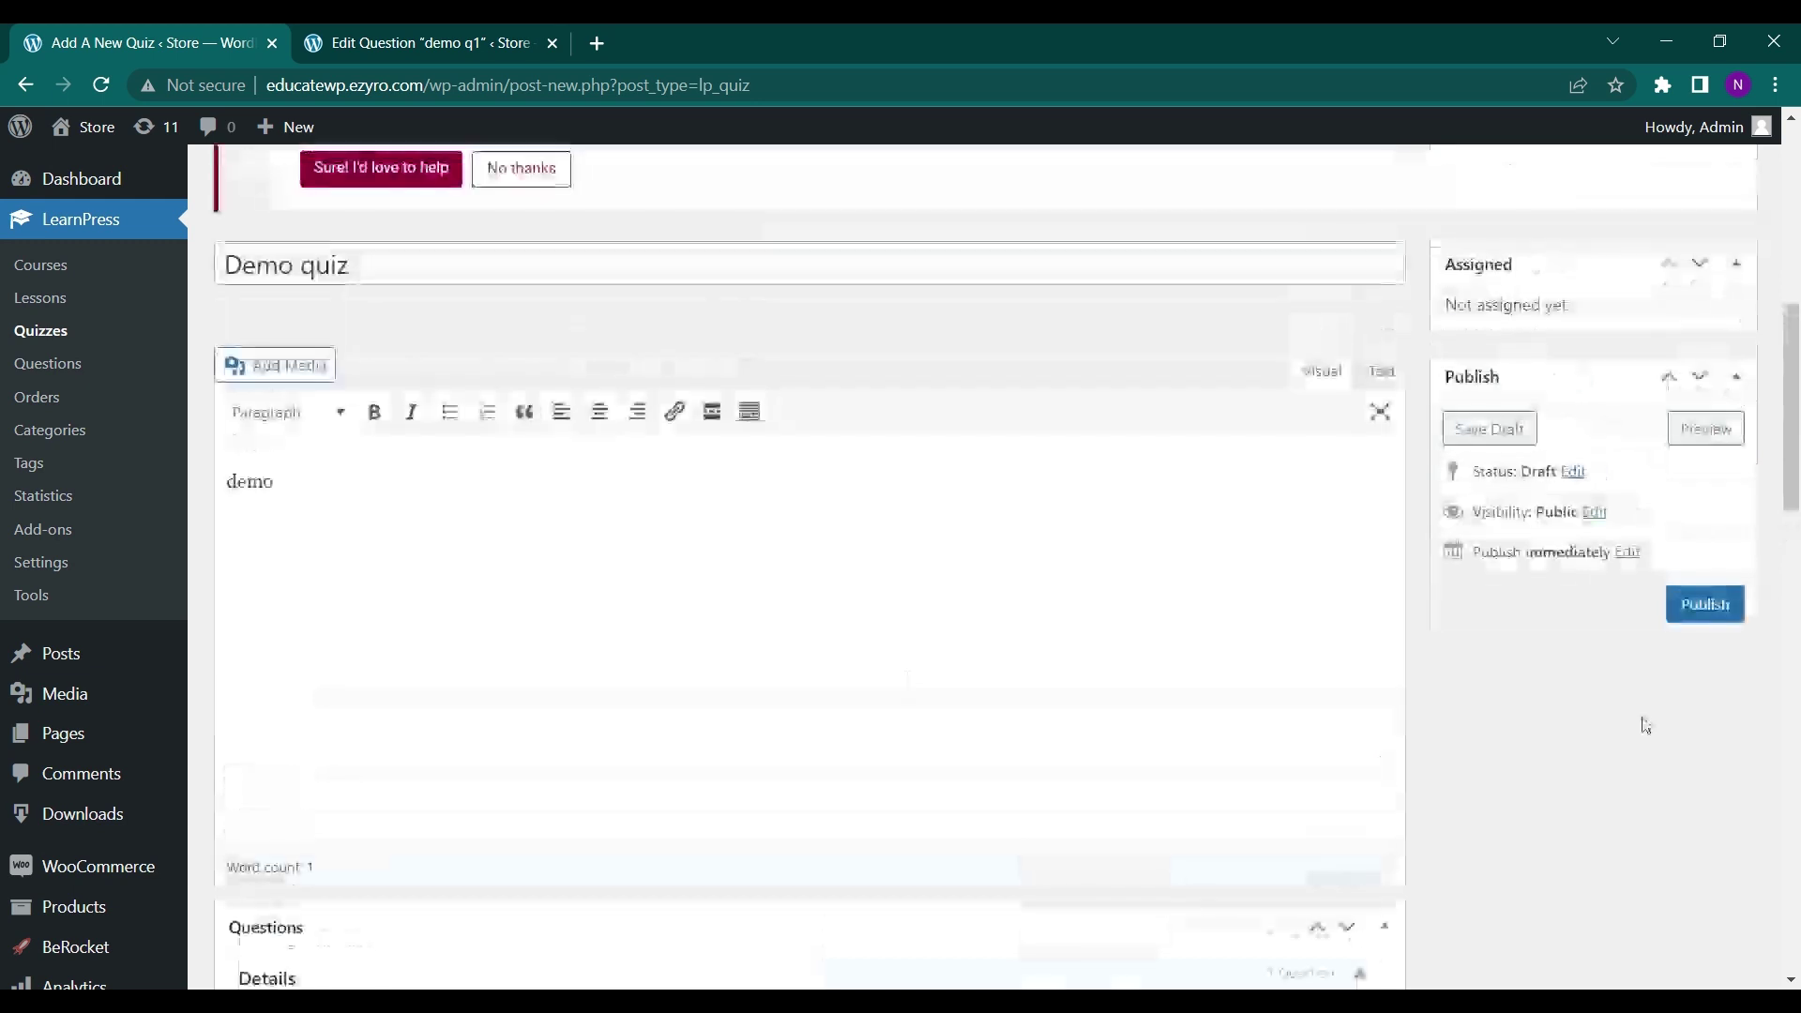
{"action": "left_click", "coordinate": [1717, 597]}
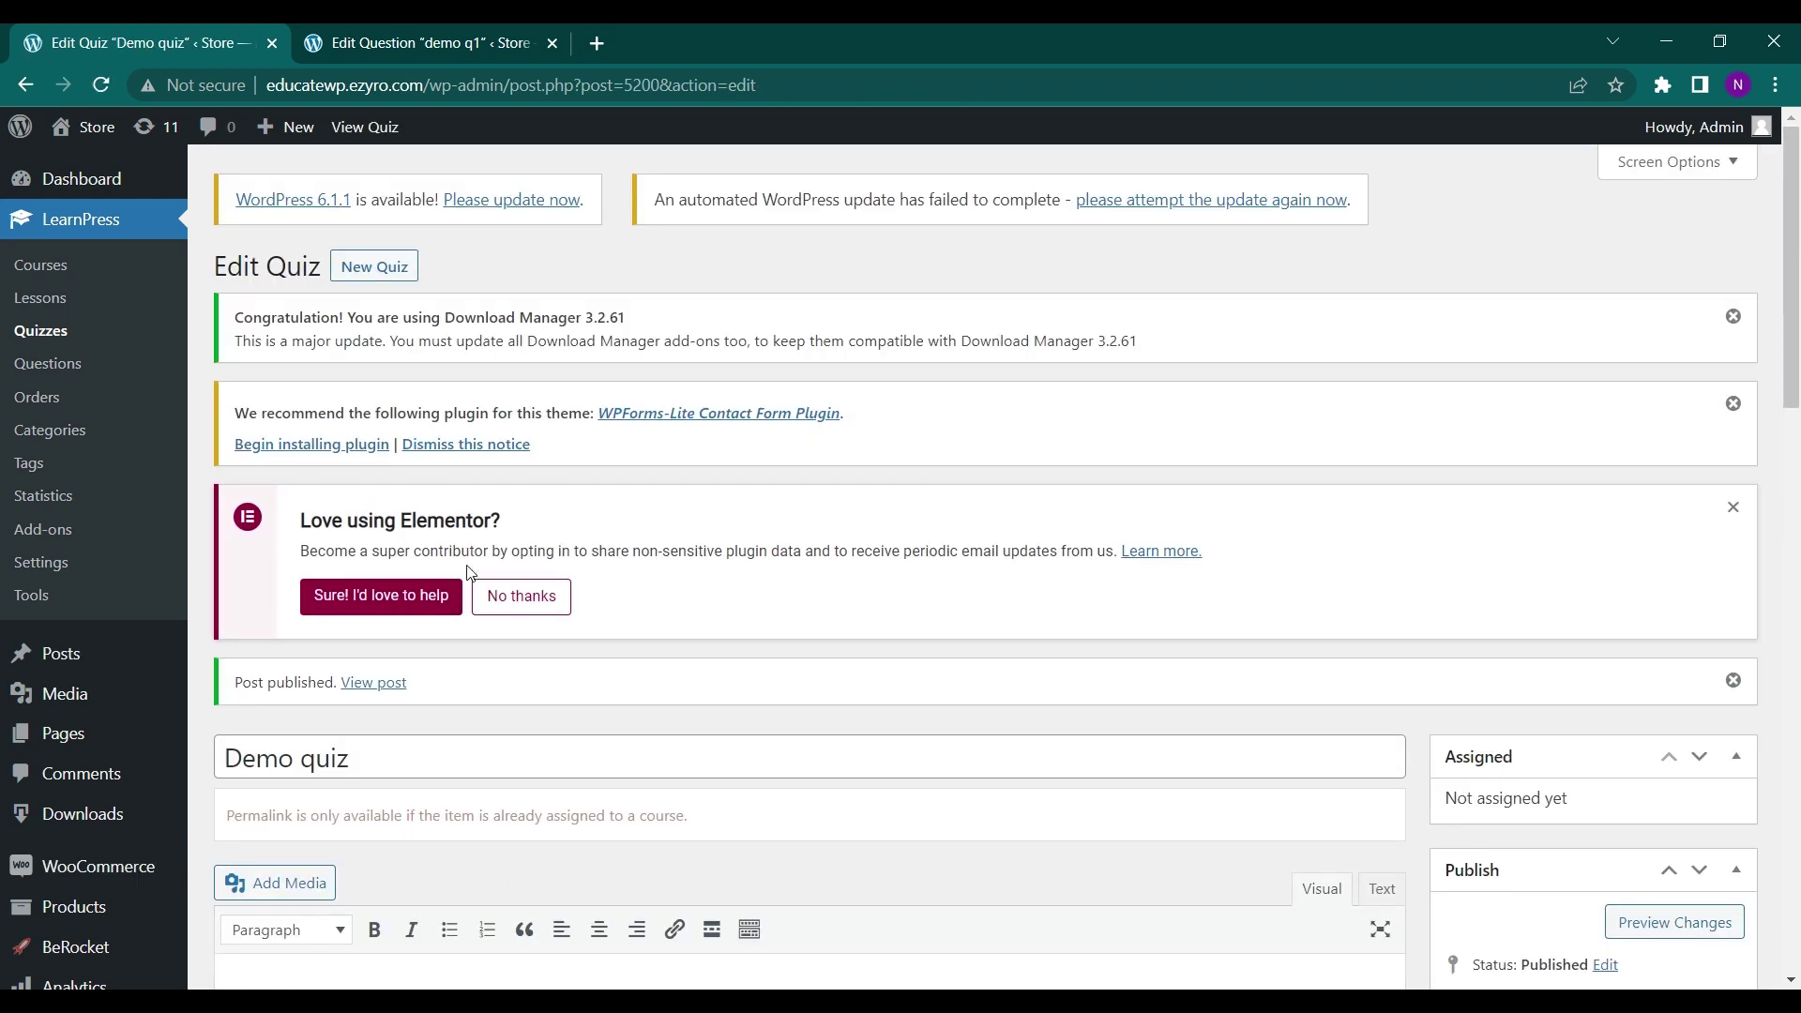
{"action": "scroll", "coordinate": [470, 574], "scroll_direction": "down", "scroll_amount": 4}
{"action": "scroll", "coordinate": [470, 573], "scroll_direction": "down", "scroll_amount": 2}
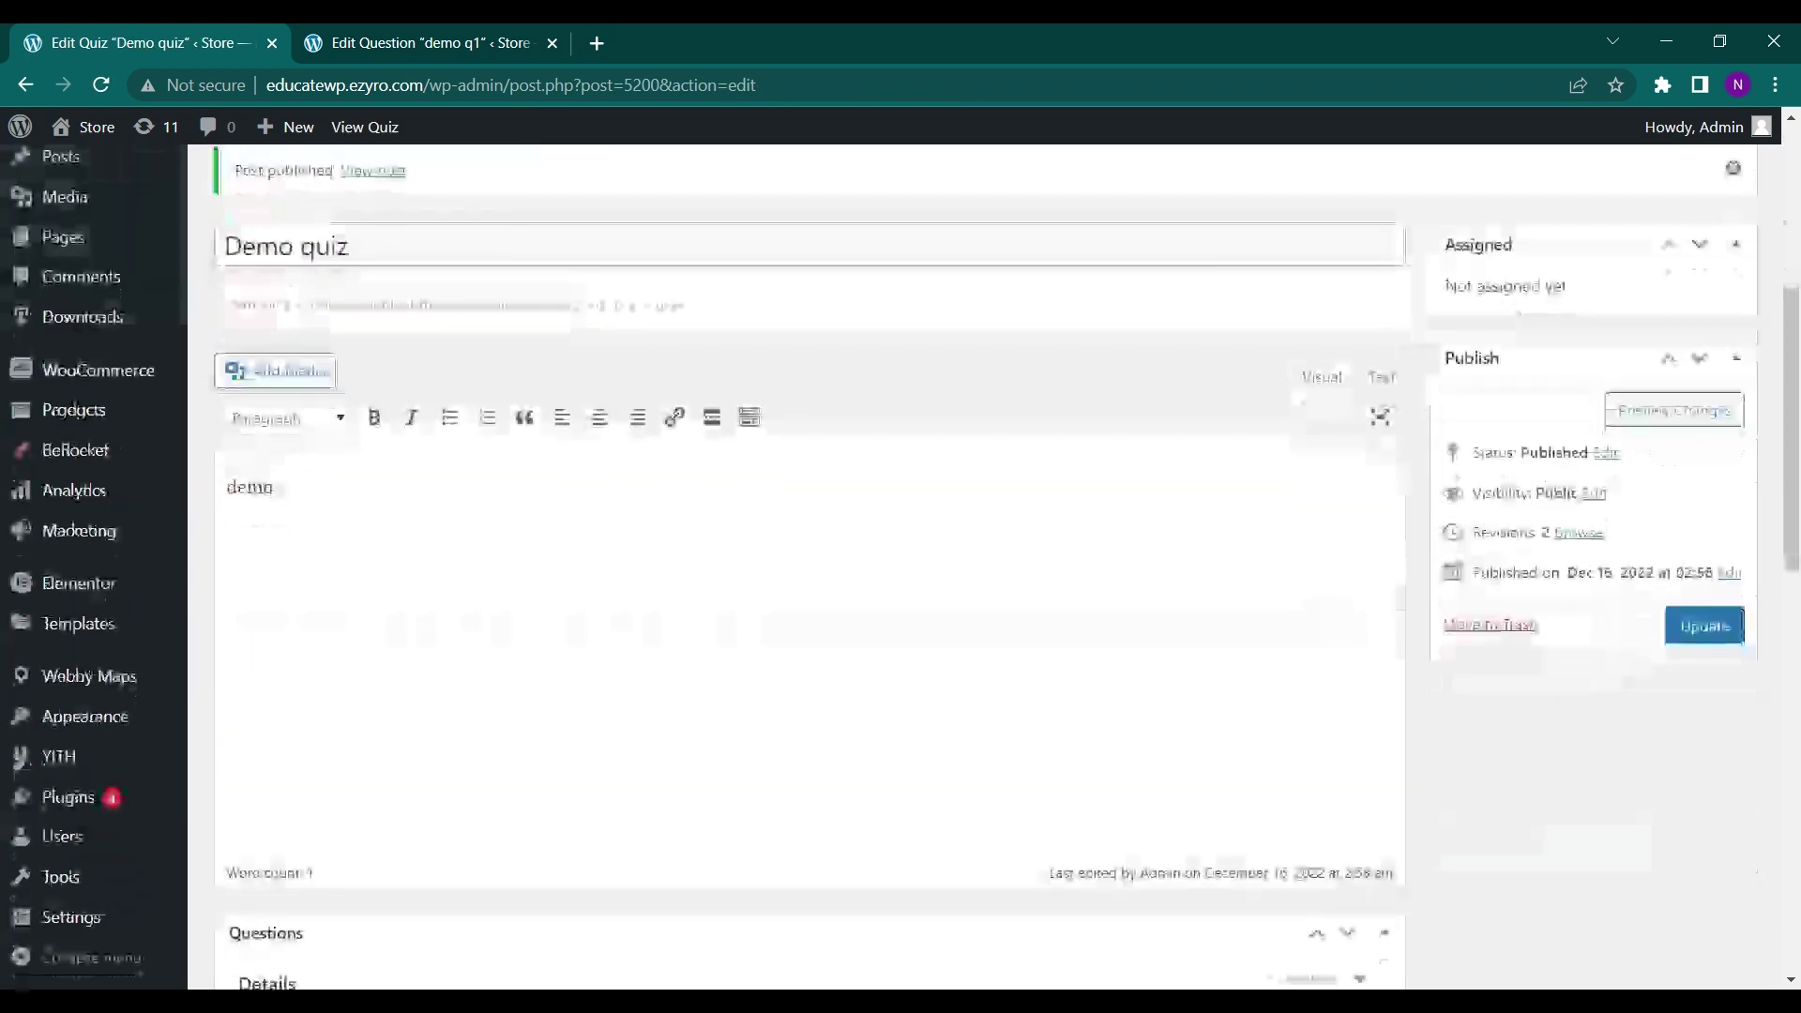
Create a new LearnPress lesson titled "demo lesson 1".
{"action": "scroll", "coordinate": [281, 403], "scroll_direction": "up", "scroll_amount": 3}
{"action": "scroll", "coordinate": [104, 242], "scroll_direction": "up", "scroll_amount": 3}
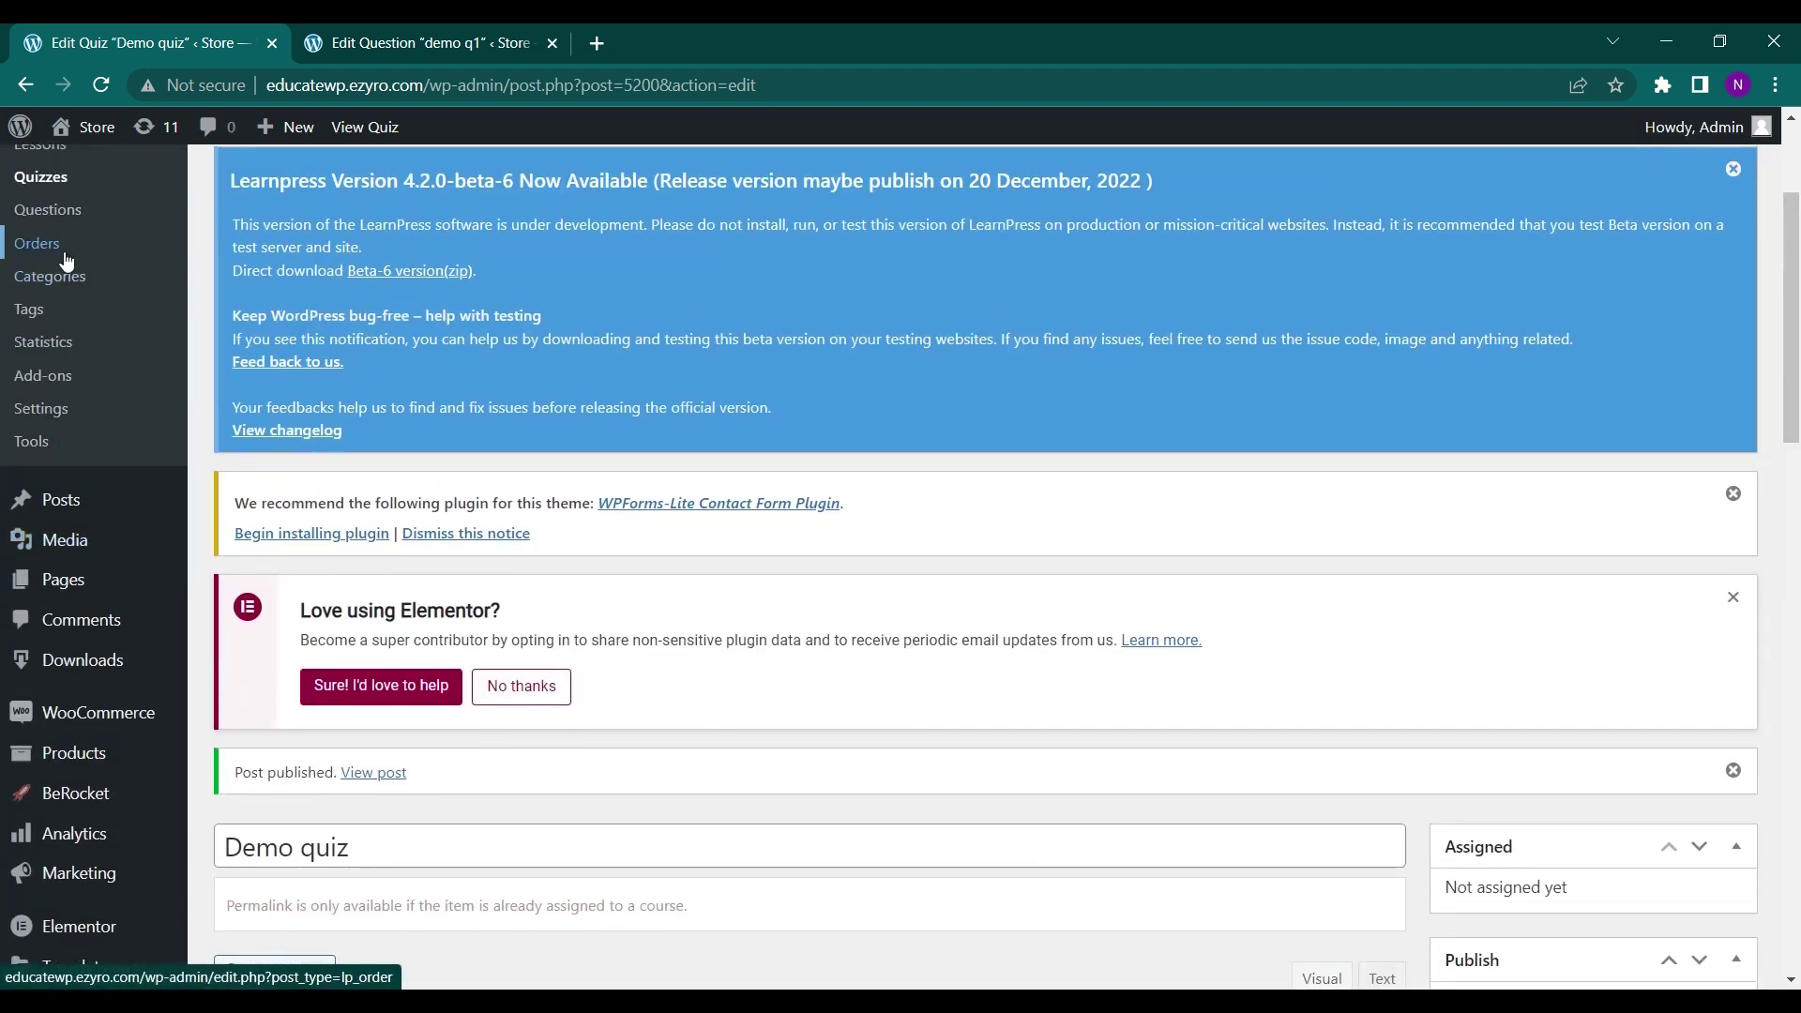
{"action": "scroll", "coordinate": [65, 246], "scroll_direction": "up", "scroll_amount": 2}
{"action": "left_click", "coordinate": [51, 269]}
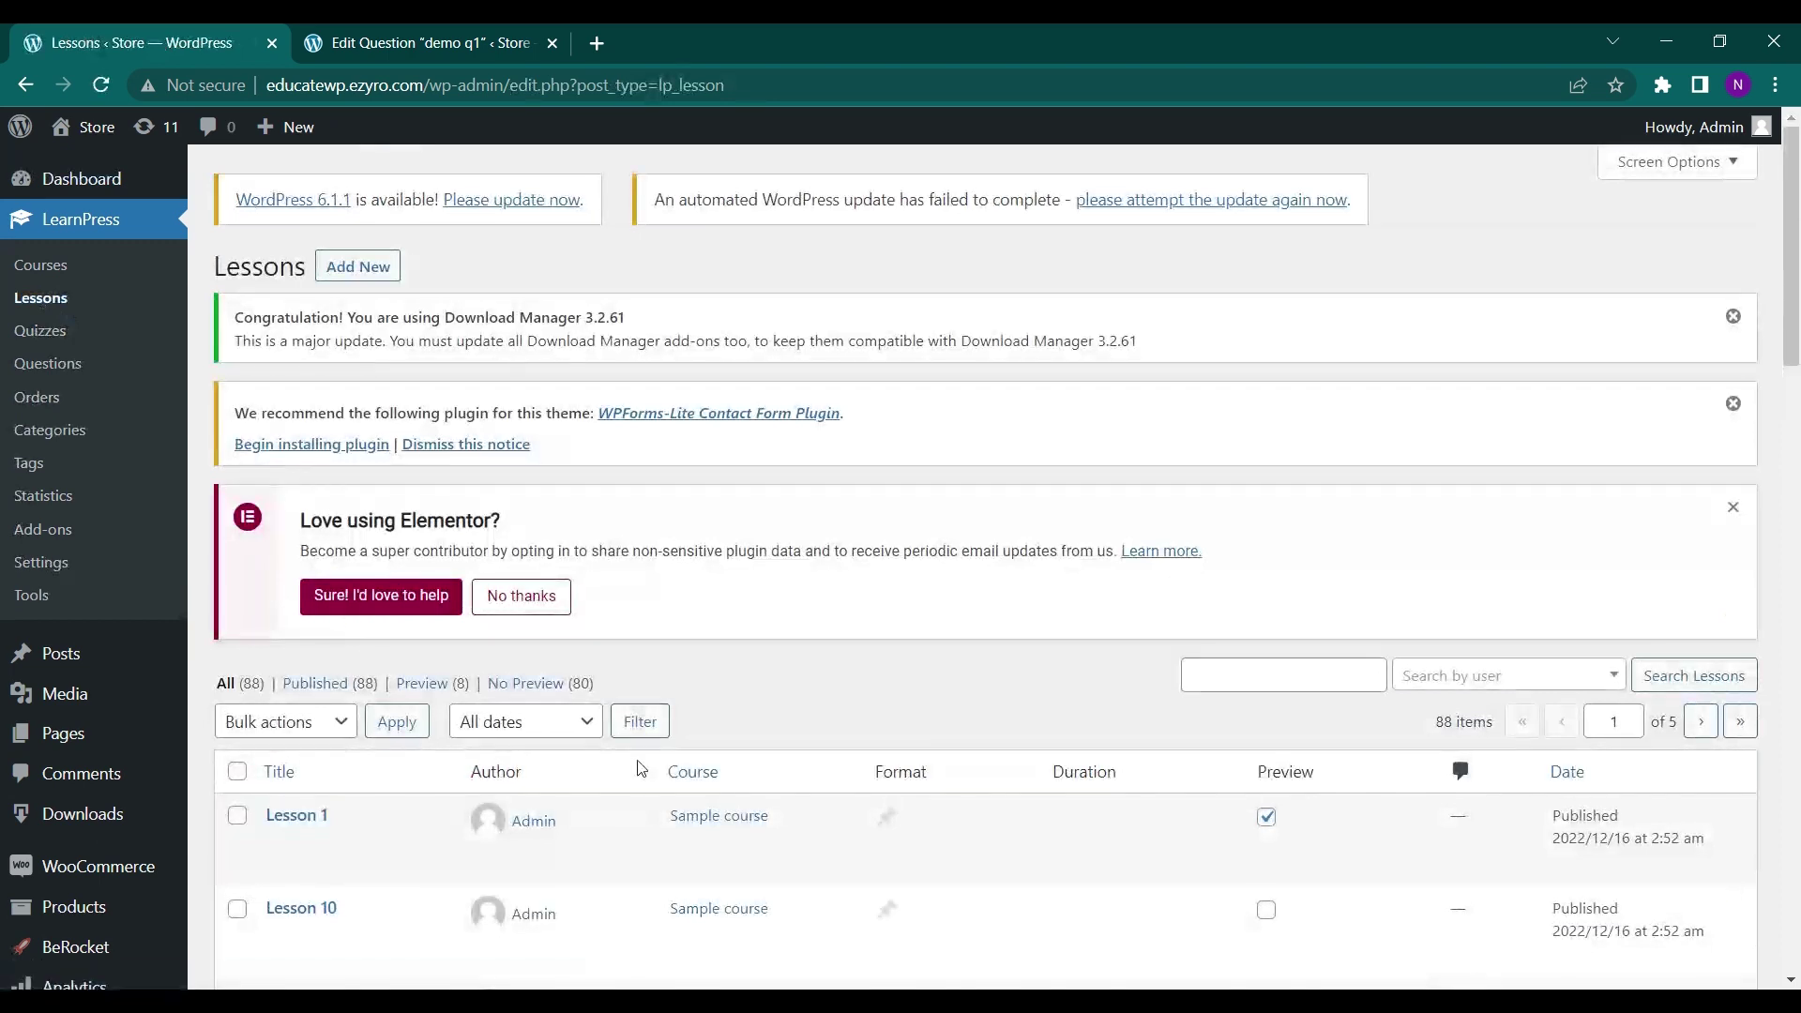
{"action": "scroll", "coordinate": [641, 768], "scroll_direction": "down", "scroll_amount": 2}
{"action": "scroll", "coordinate": [429, 603], "scroll_direction": "up", "scroll_amount": 3}
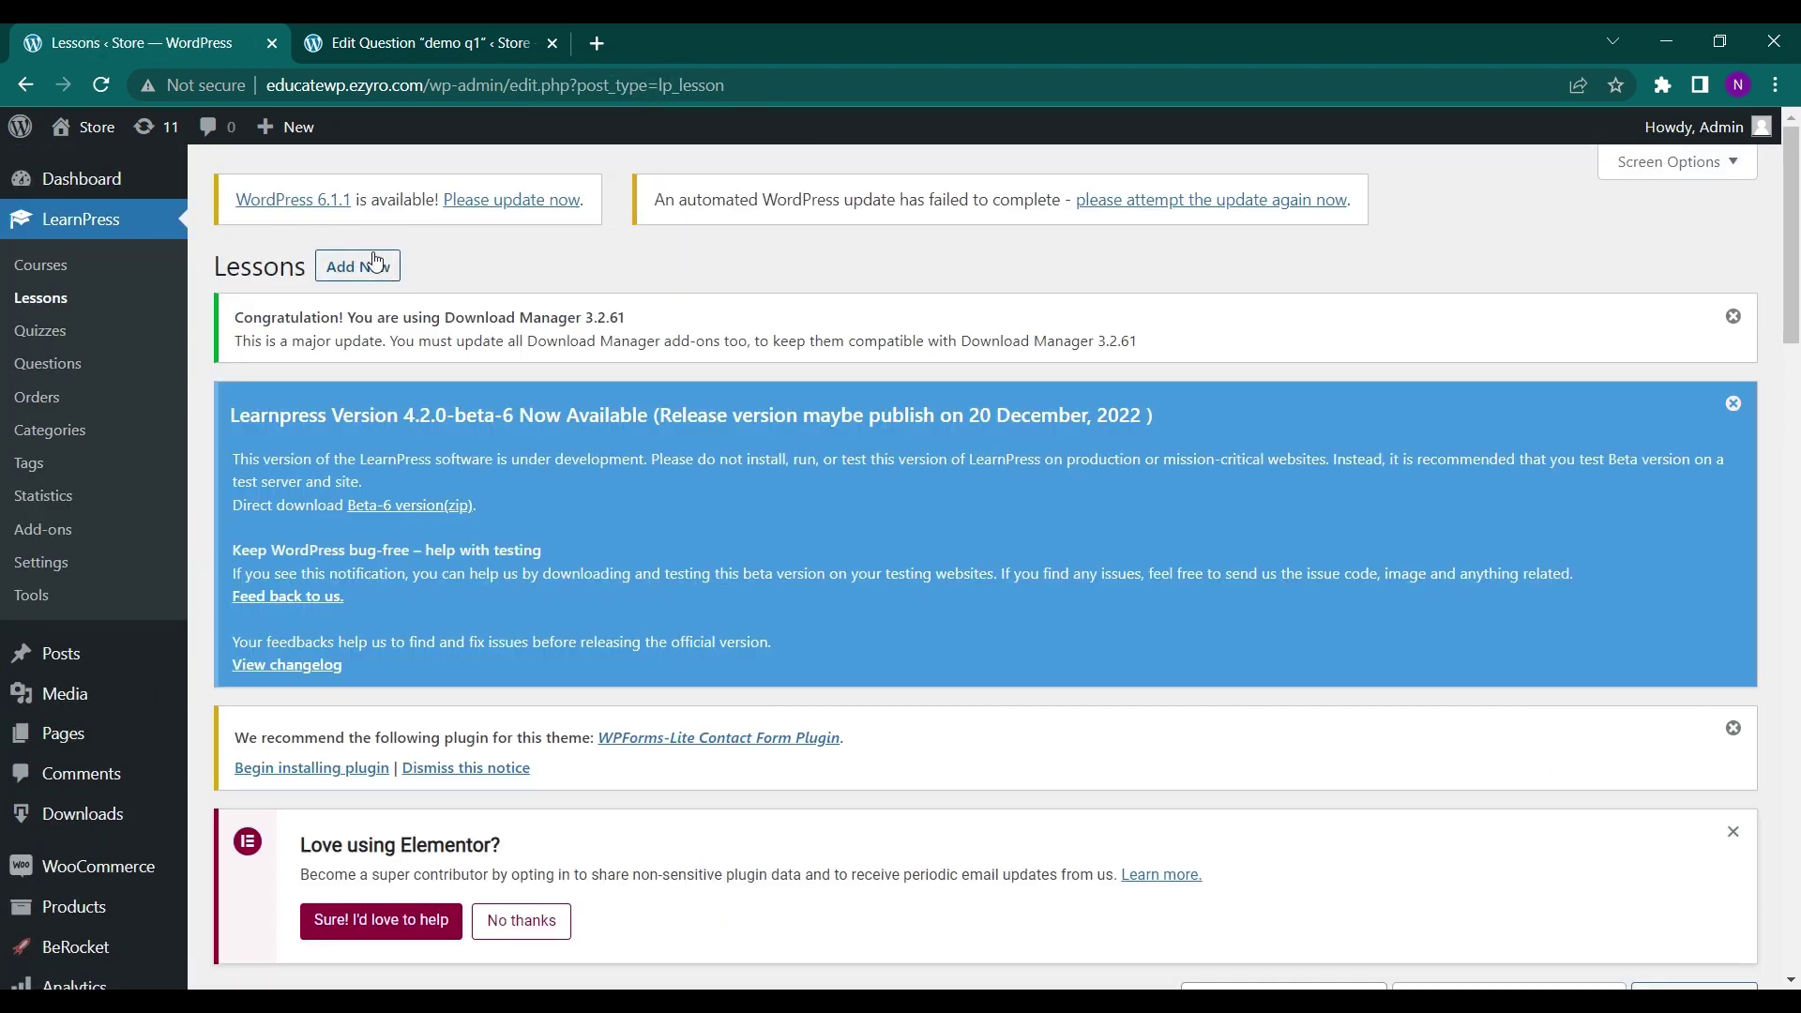
{"action": "left_click", "coordinate": [376, 265]}
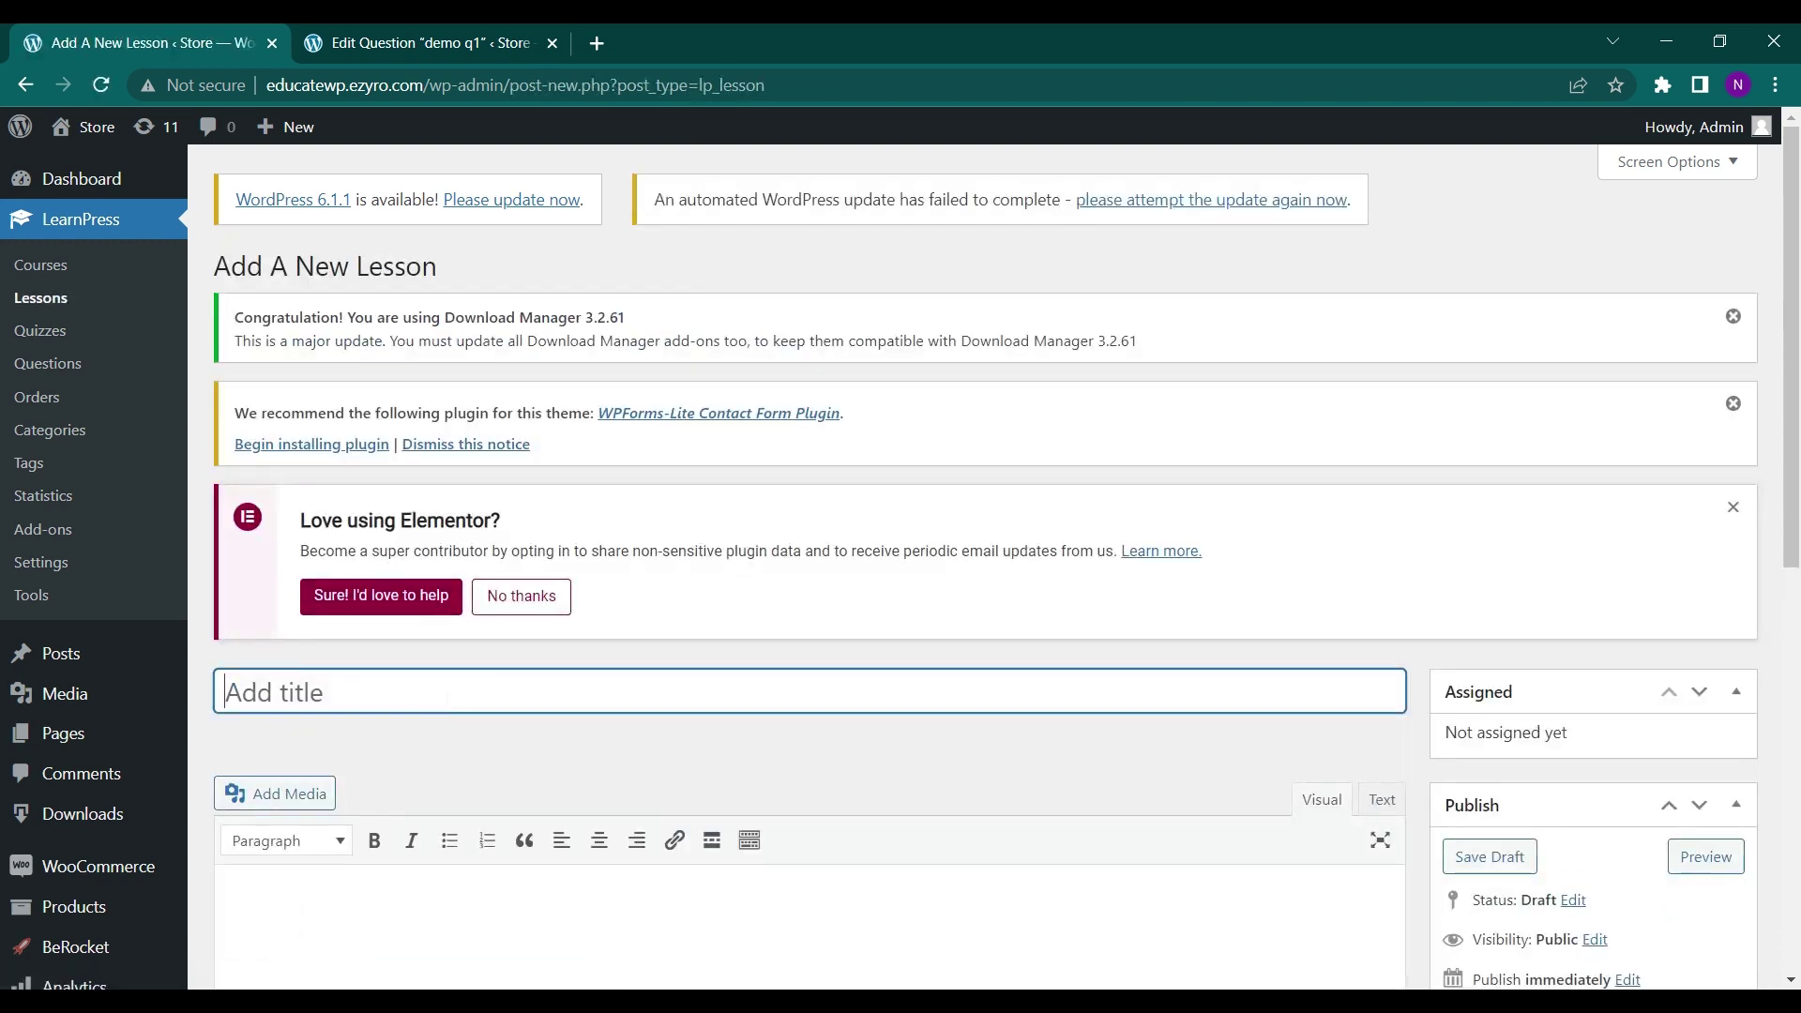
{"action": "type", "text": "dem"}
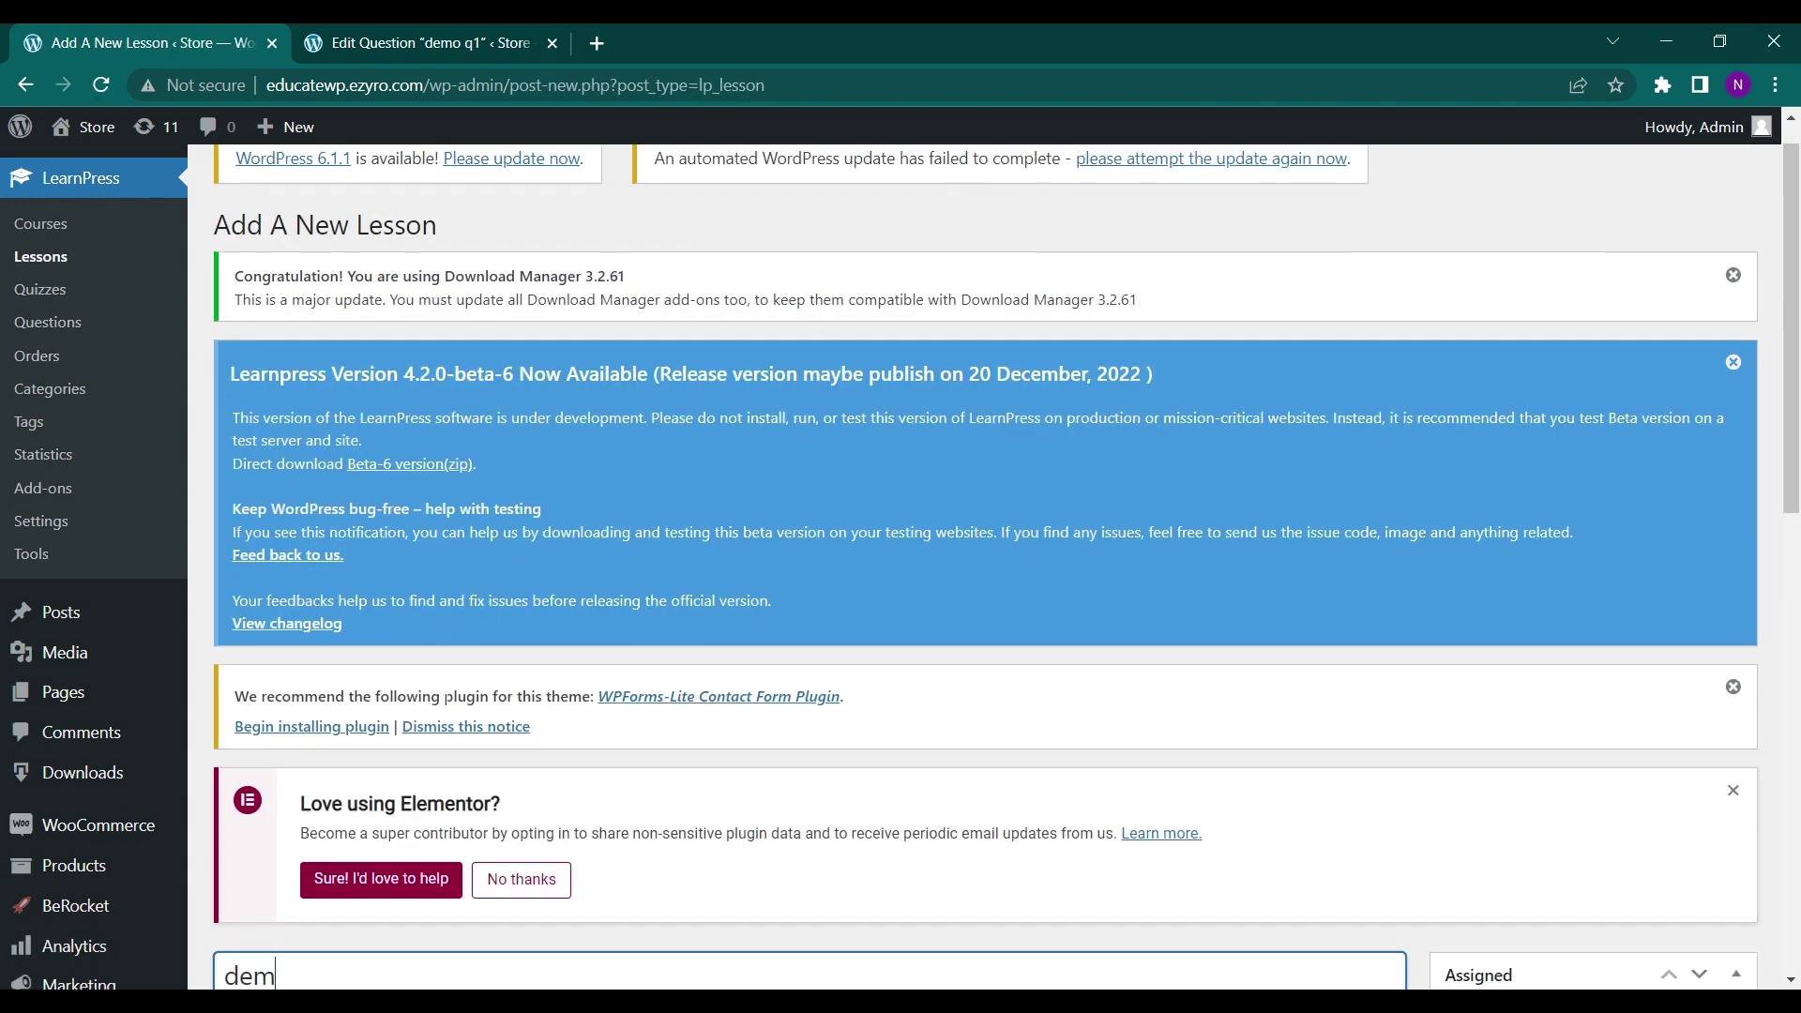
{"action": "type", "text": "o lesson 2"}
{"action": "scroll", "coordinate": [450, 644], "scroll_direction": "down", "scroll_amount": 6}
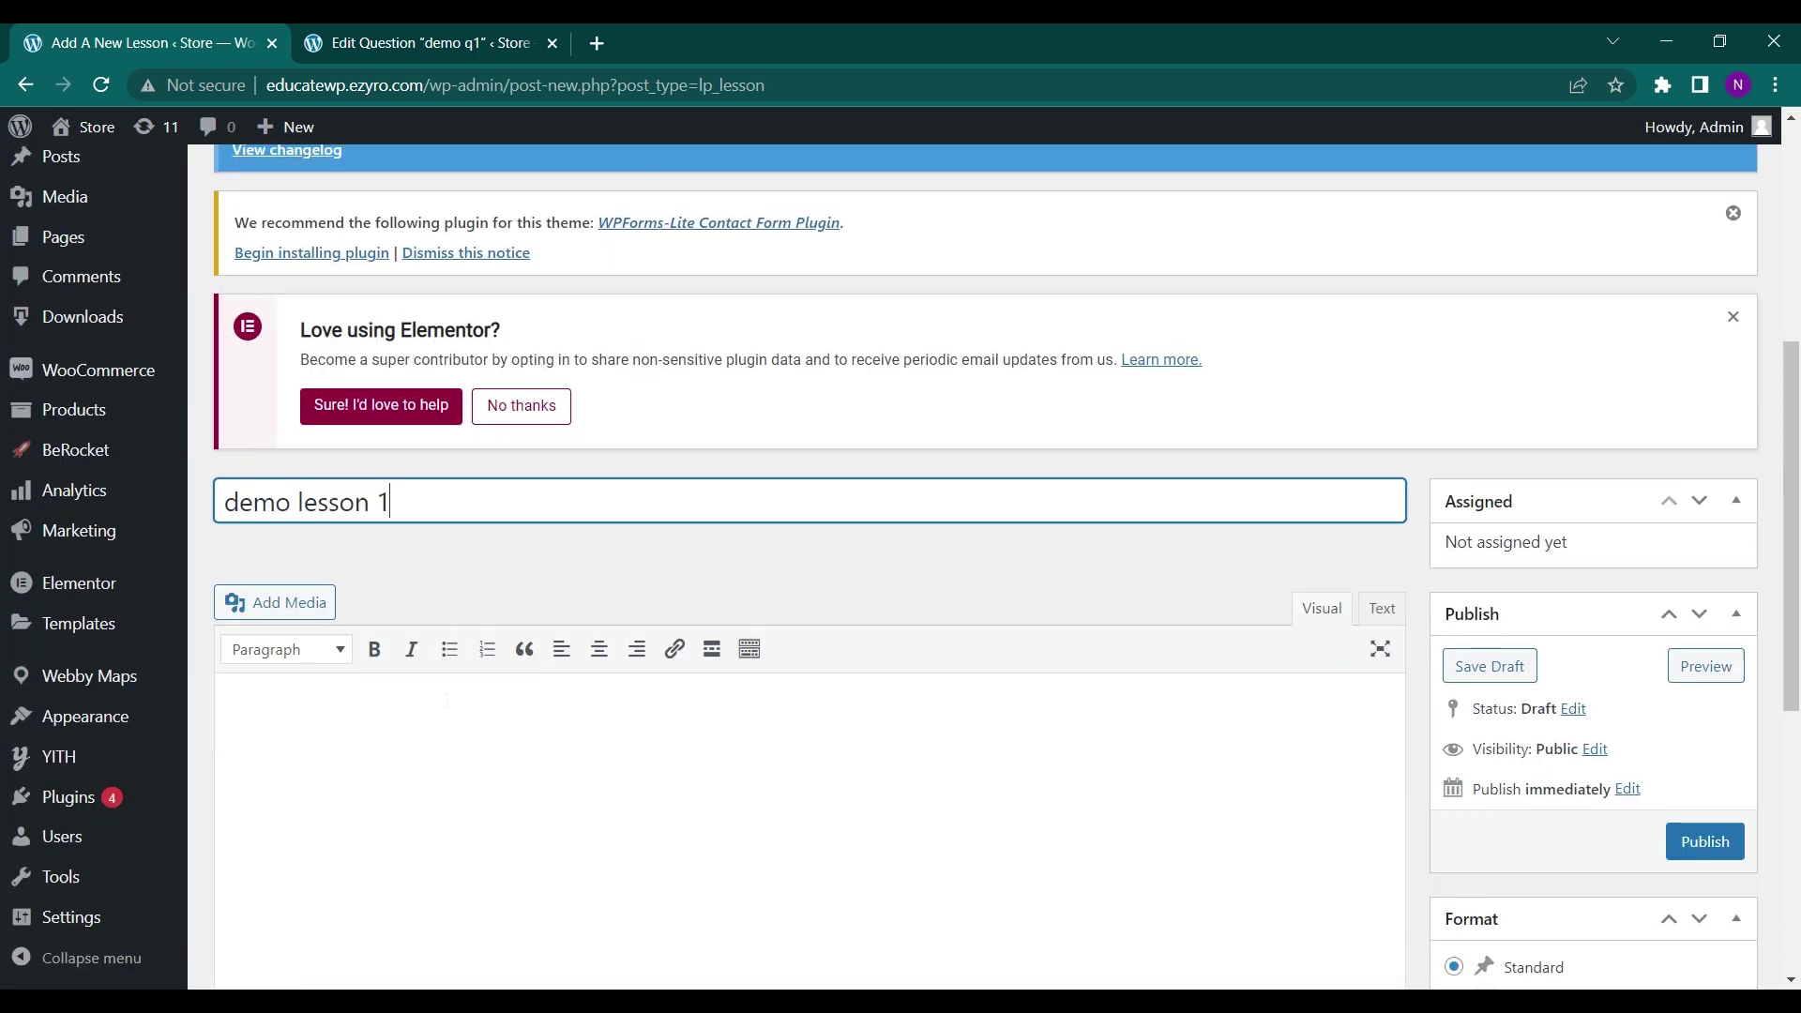
Set the lesson's format to Video and enter "details" as its content.
{"action": "left_click", "coordinate": [453, 641]}
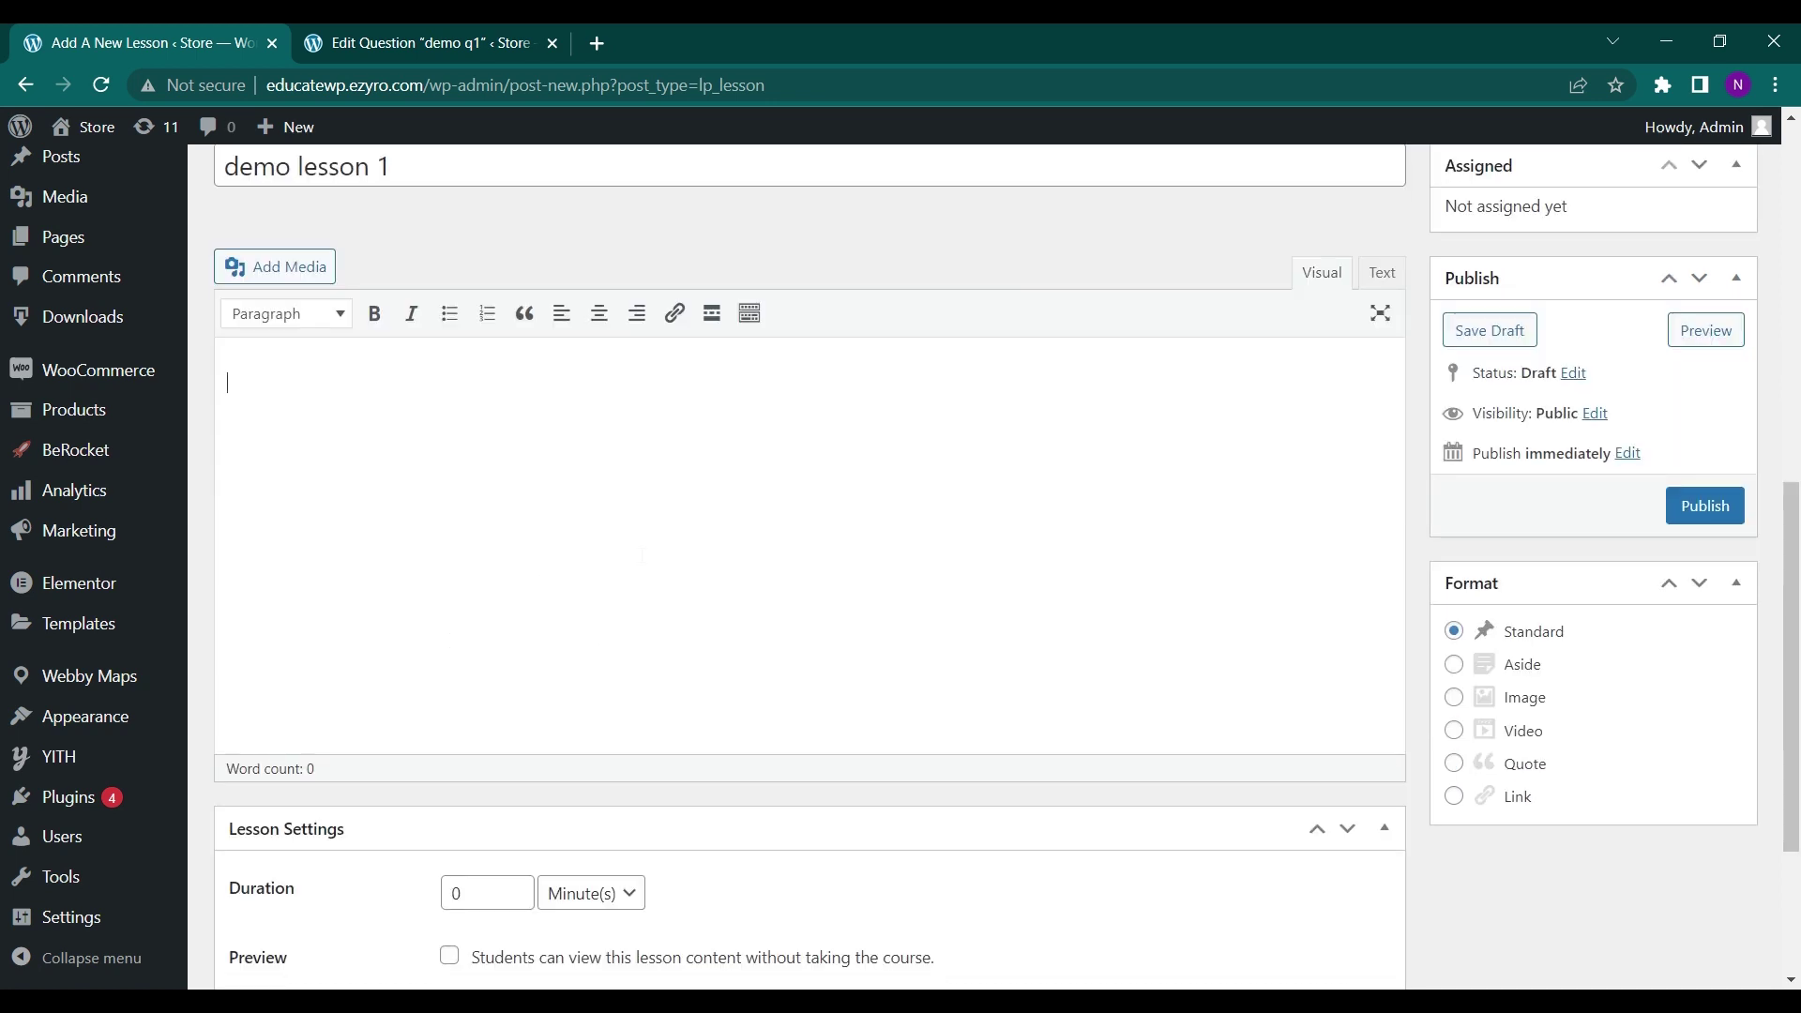
{"action": "left_click", "coordinate": [1453, 735]}
{"action": "scroll", "coordinate": [672, 466], "scroll_direction": "down", "scroll_amount": 1}
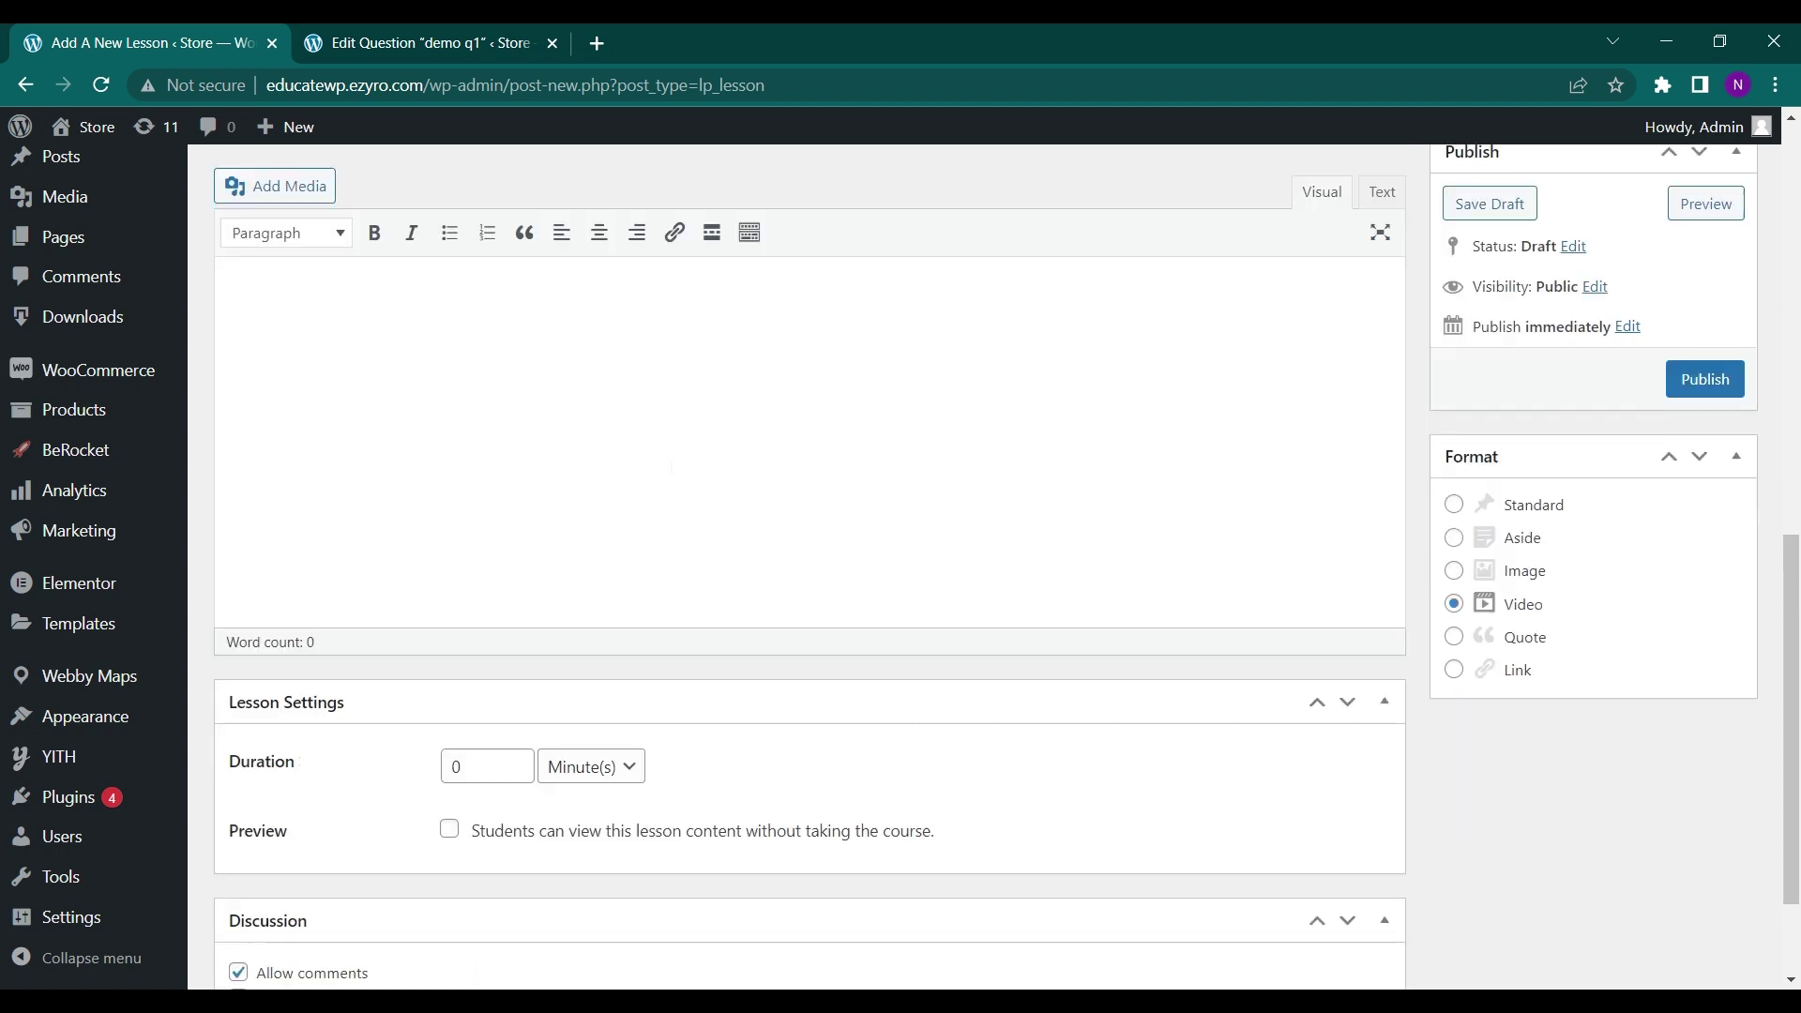
{"action": "scroll", "coordinate": [671, 466], "scroll_direction": "up", "scroll_amount": 1}
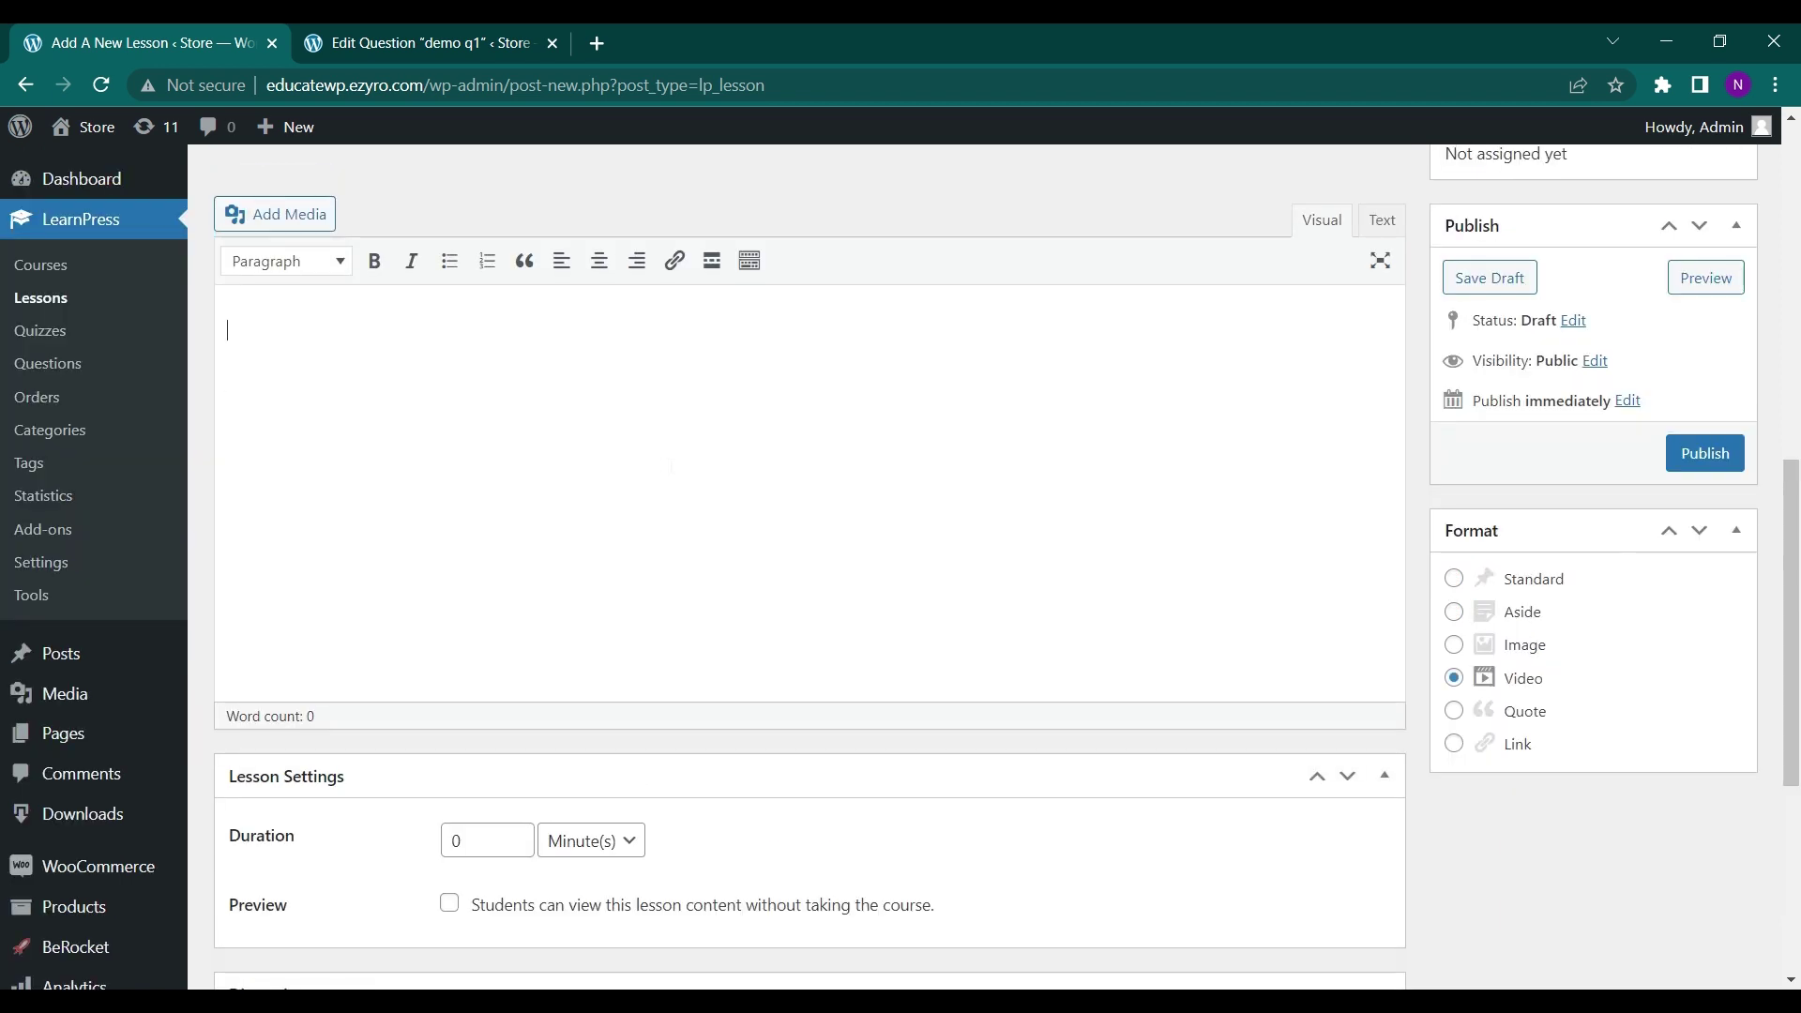
{"action": "type", "text": "tails"}
Set the lesson's duration to 30 minutes and allow students to preview it without taking the course.
{"action": "scroll", "coordinate": [672, 466], "scroll_direction": "down", "scroll_amount": 3}
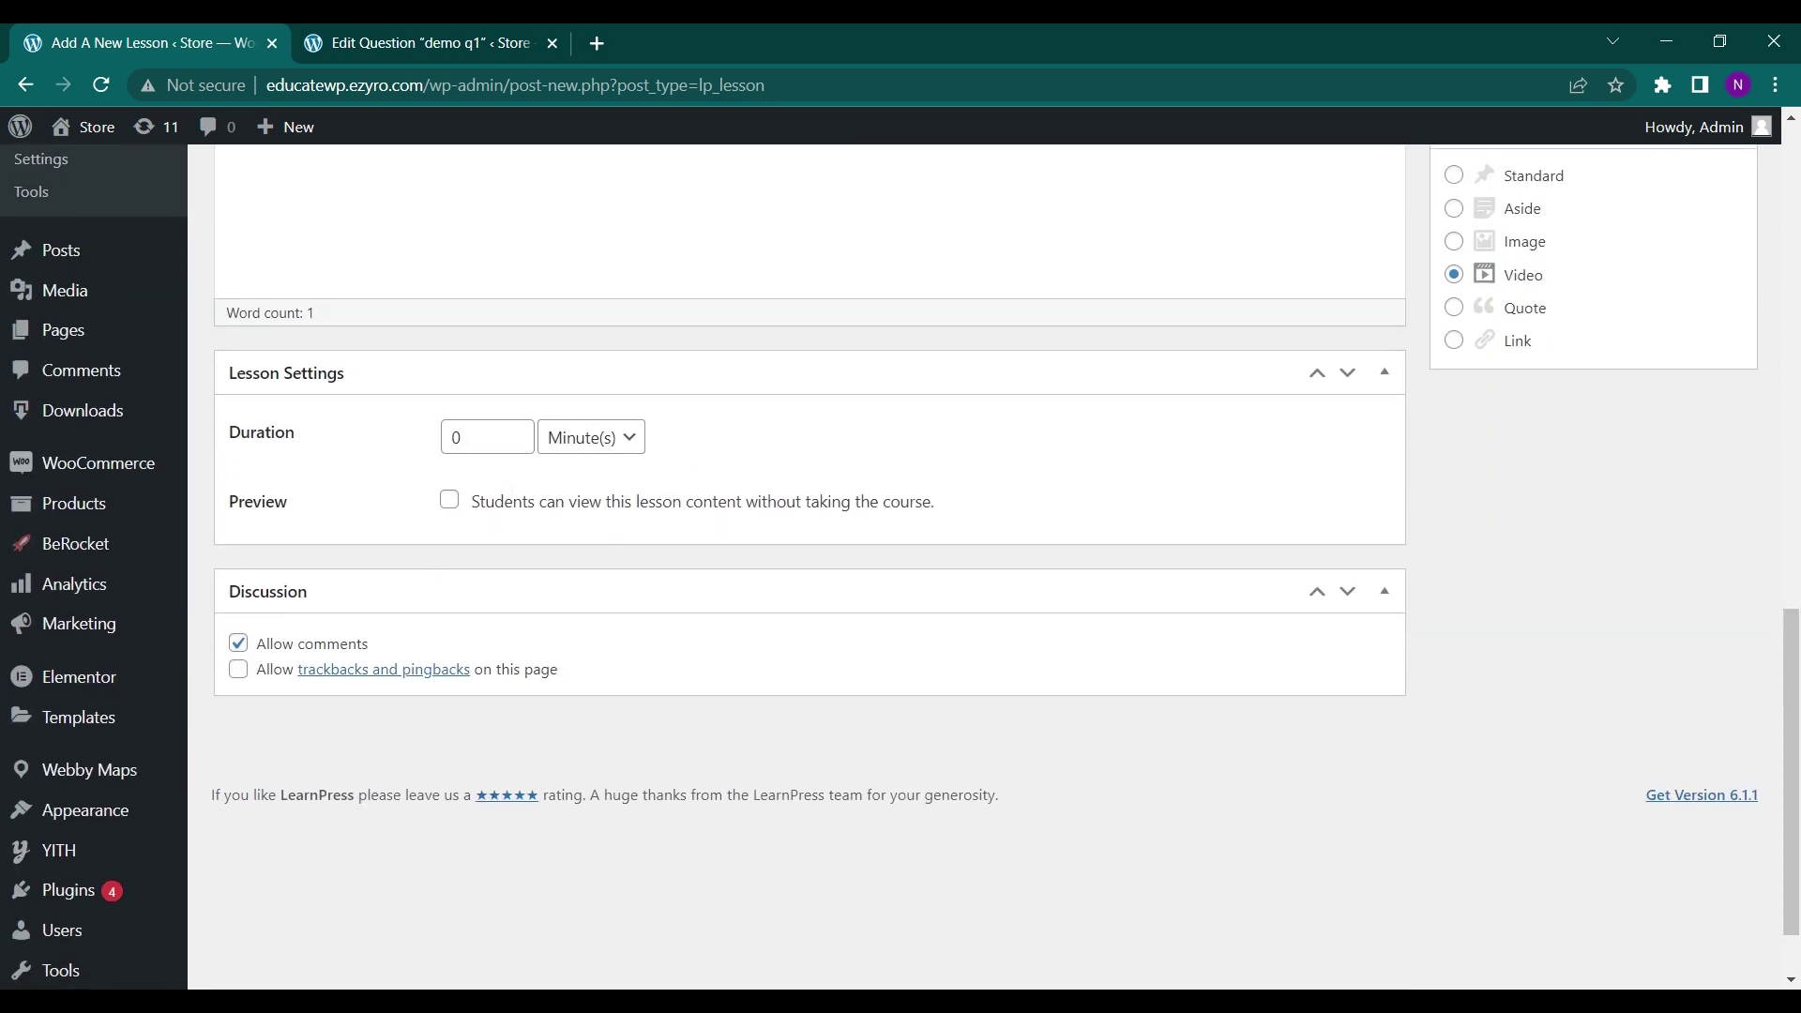
{"action": "left_click", "coordinate": [460, 437]}
{"action": "scroll", "coordinate": [447, 443], "scroll_direction": "down", "scroll_amount": 1}
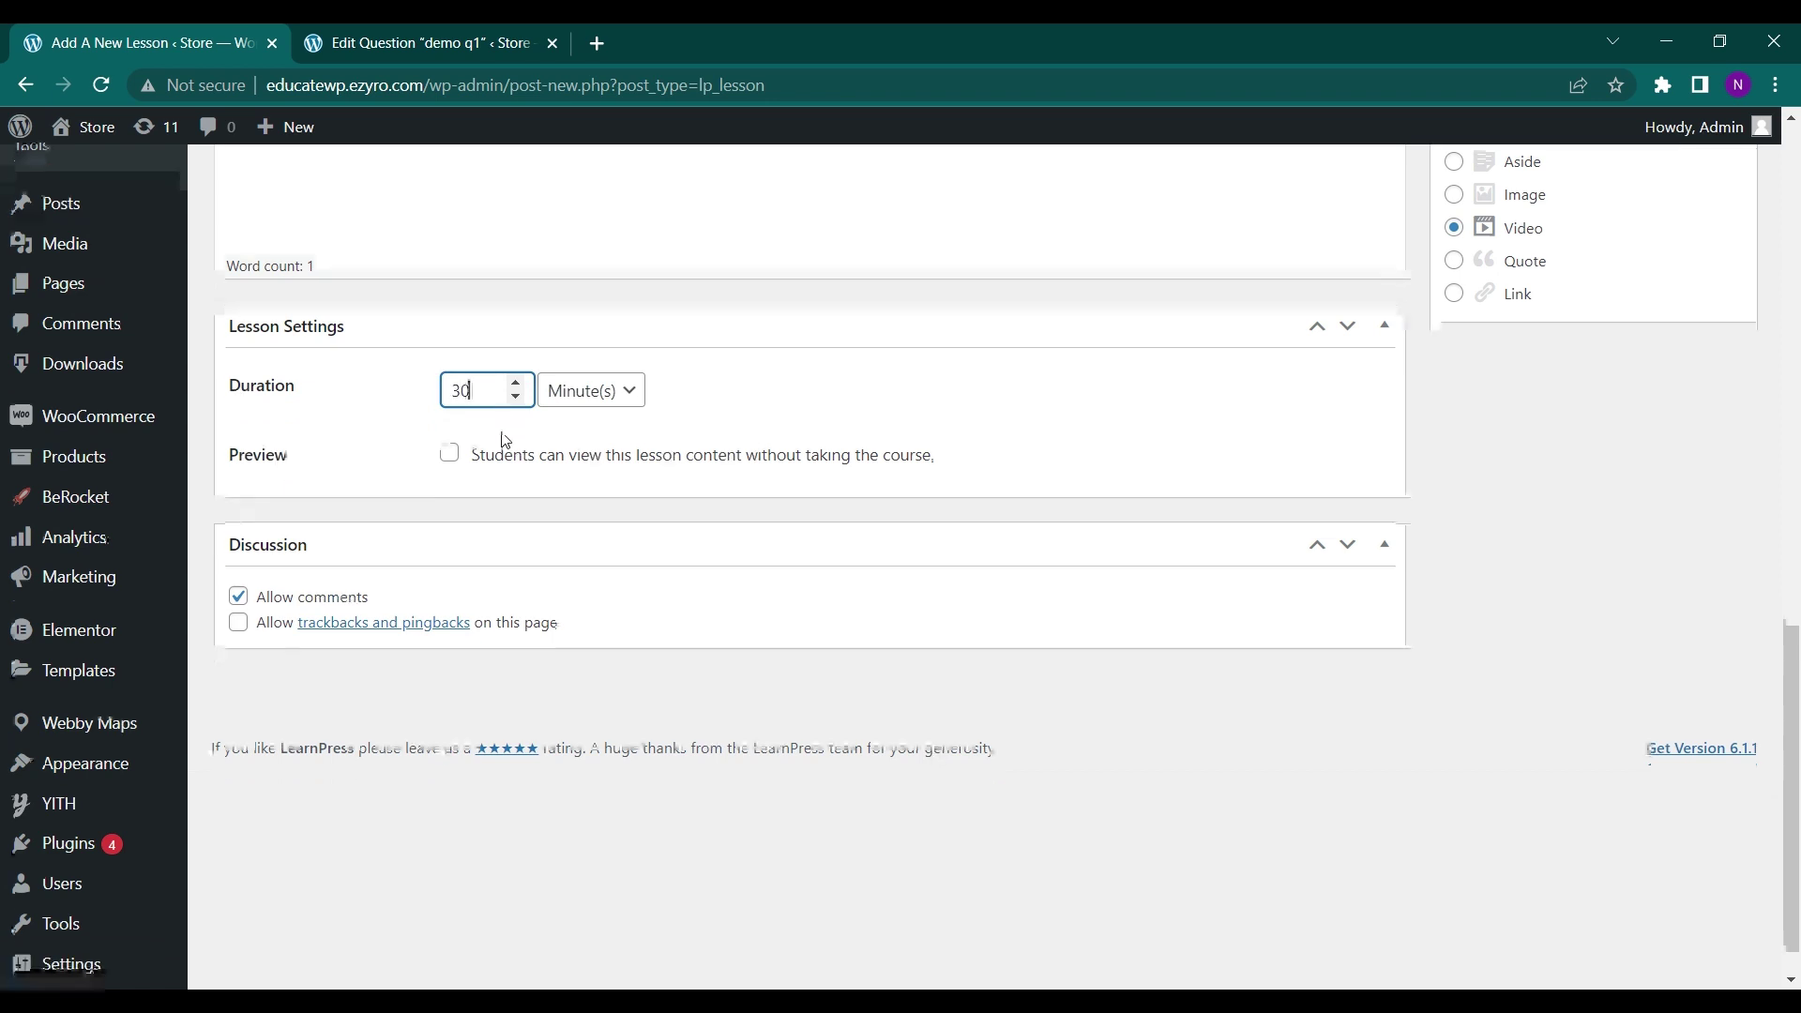
{"action": "left_click", "coordinate": [450, 455]}
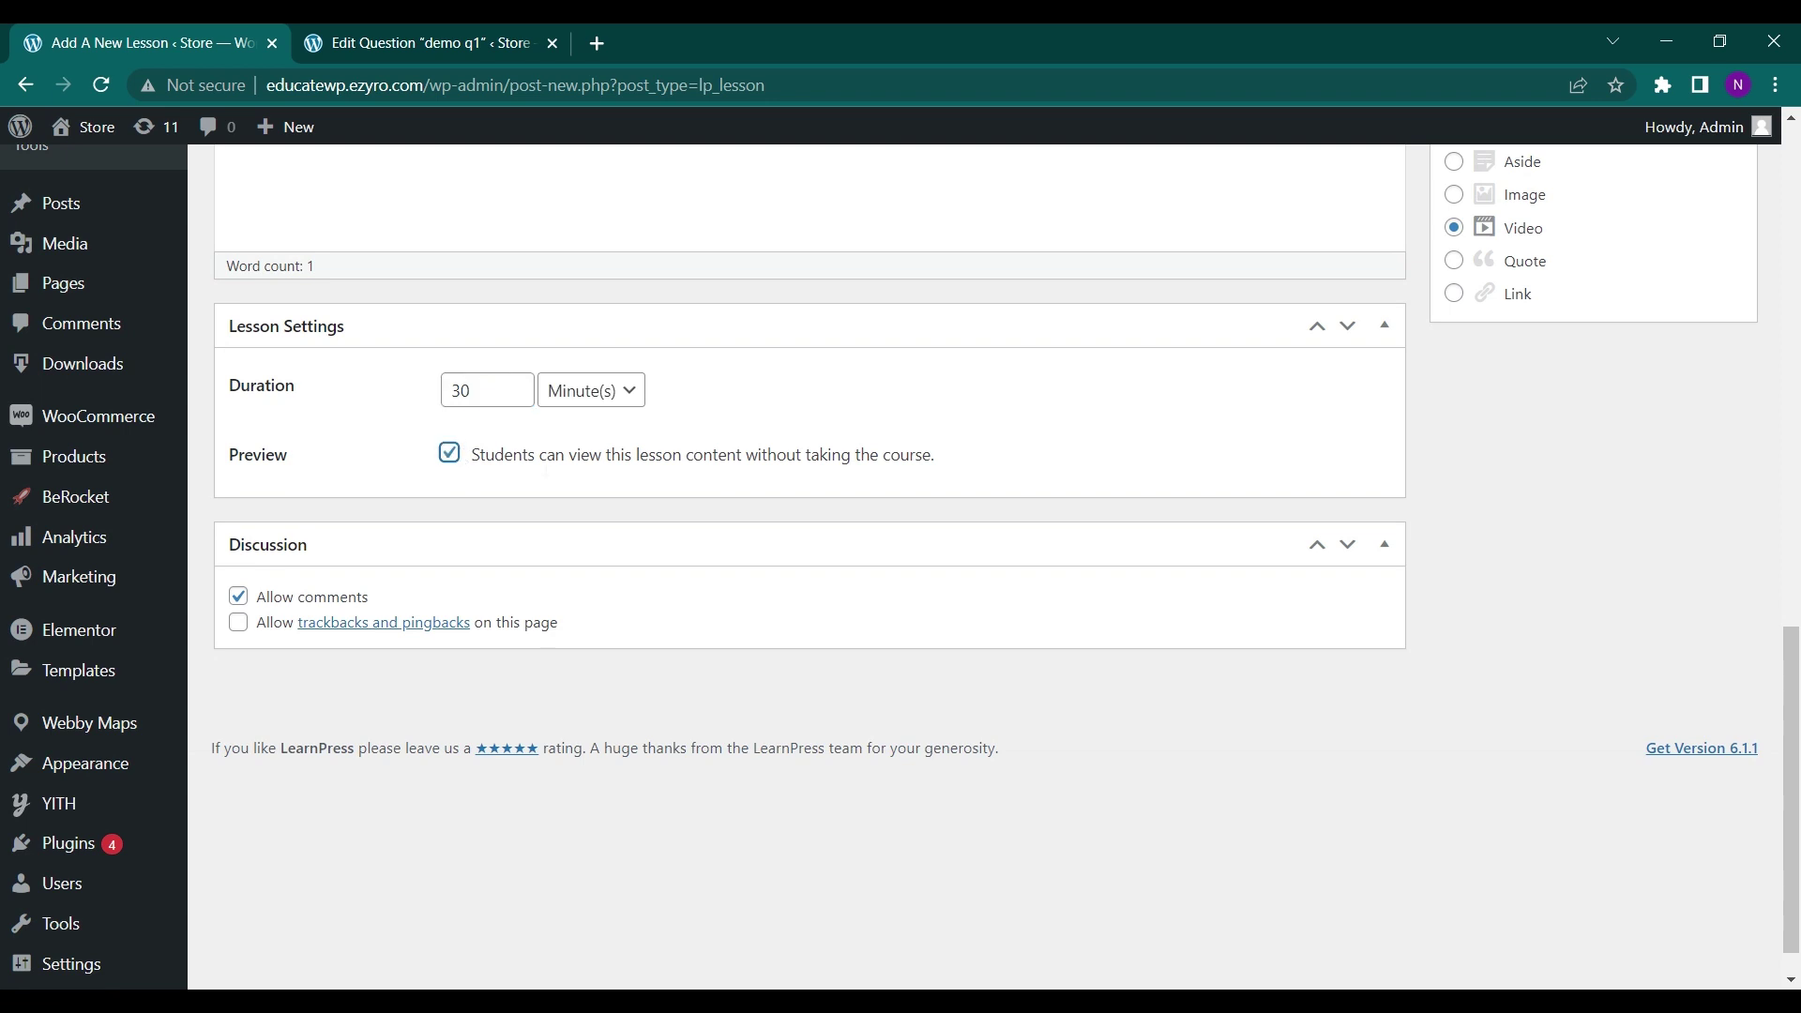
Check the lesson's entries and publish "demo lesson 1".
{"action": "scroll", "coordinate": [654, 518], "scroll_direction": "up", "scroll_amount": 2}
{"action": "scroll", "coordinate": [654, 518], "scroll_direction": "up", "scroll_amount": 3}
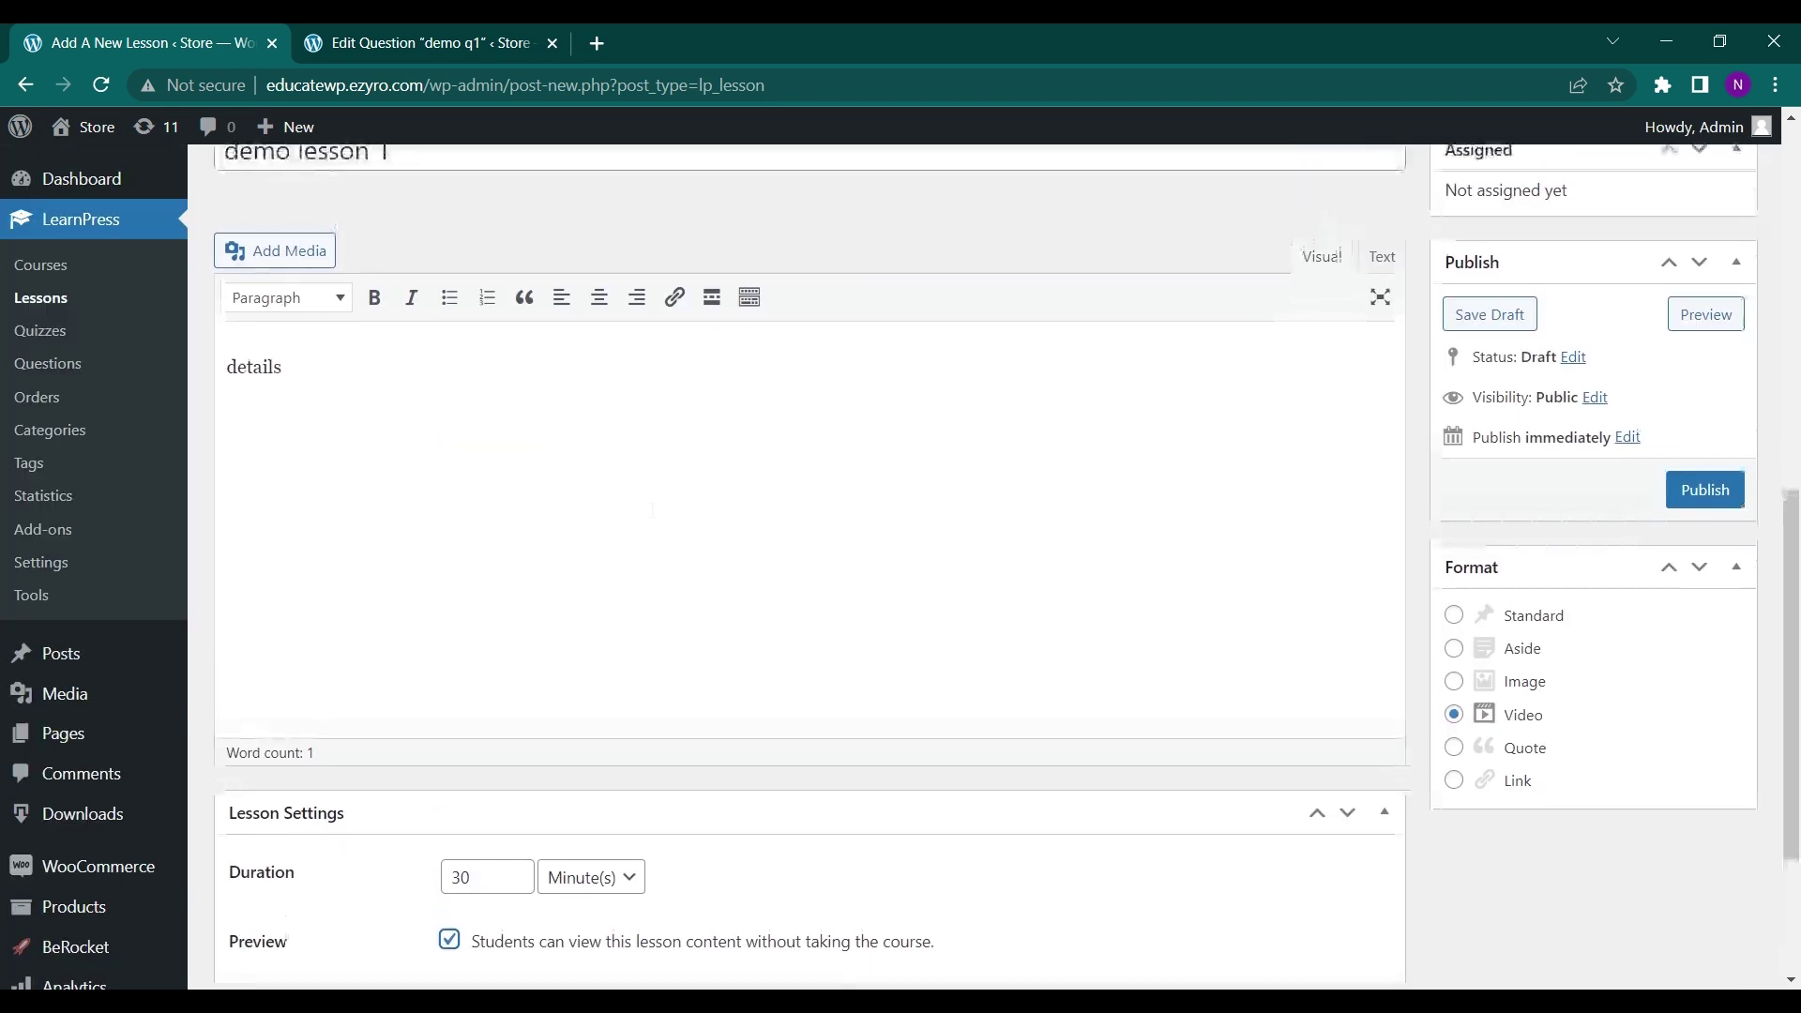
{"action": "scroll", "coordinate": [652, 510], "scroll_direction": "up", "scroll_amount": 8}
{"action": "scroll", "coordinate": [652, 512], "scroll_direction": "down", "scroll_amount": 2}
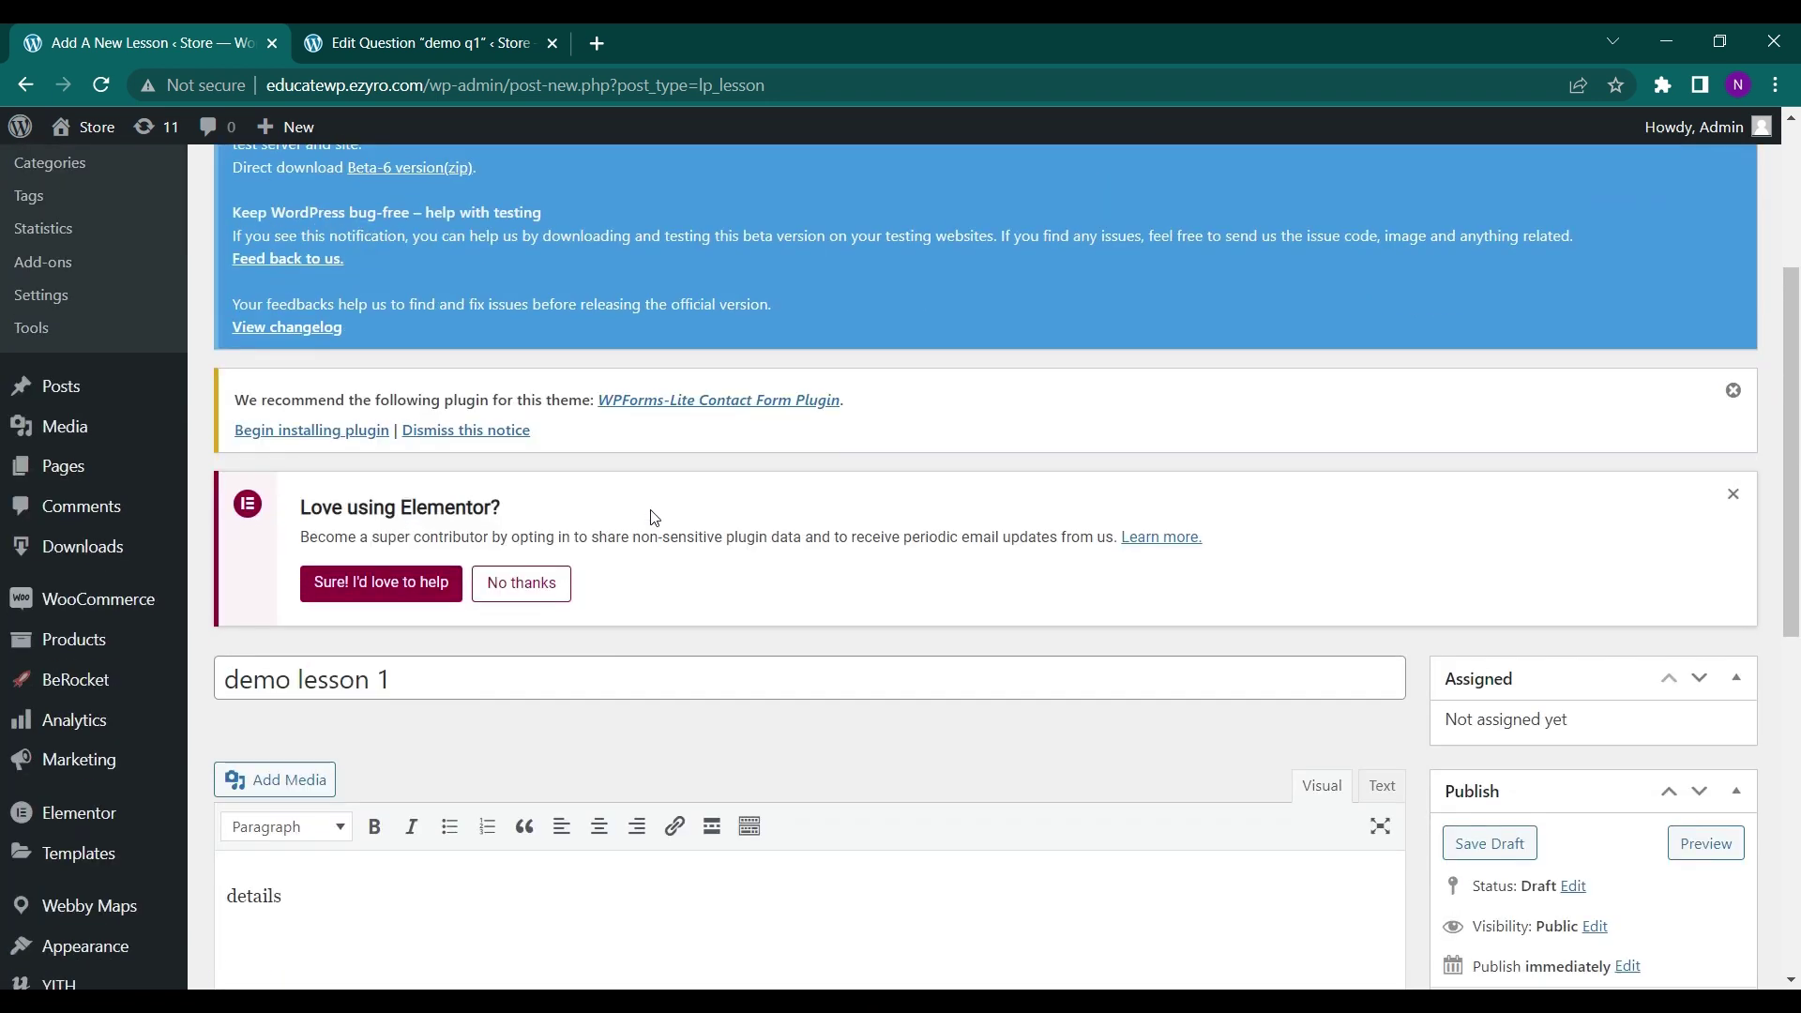
{"action": "scroll", "coordinate": [654, 517], "scroll_direction": "down", "scroll_amount": 3}
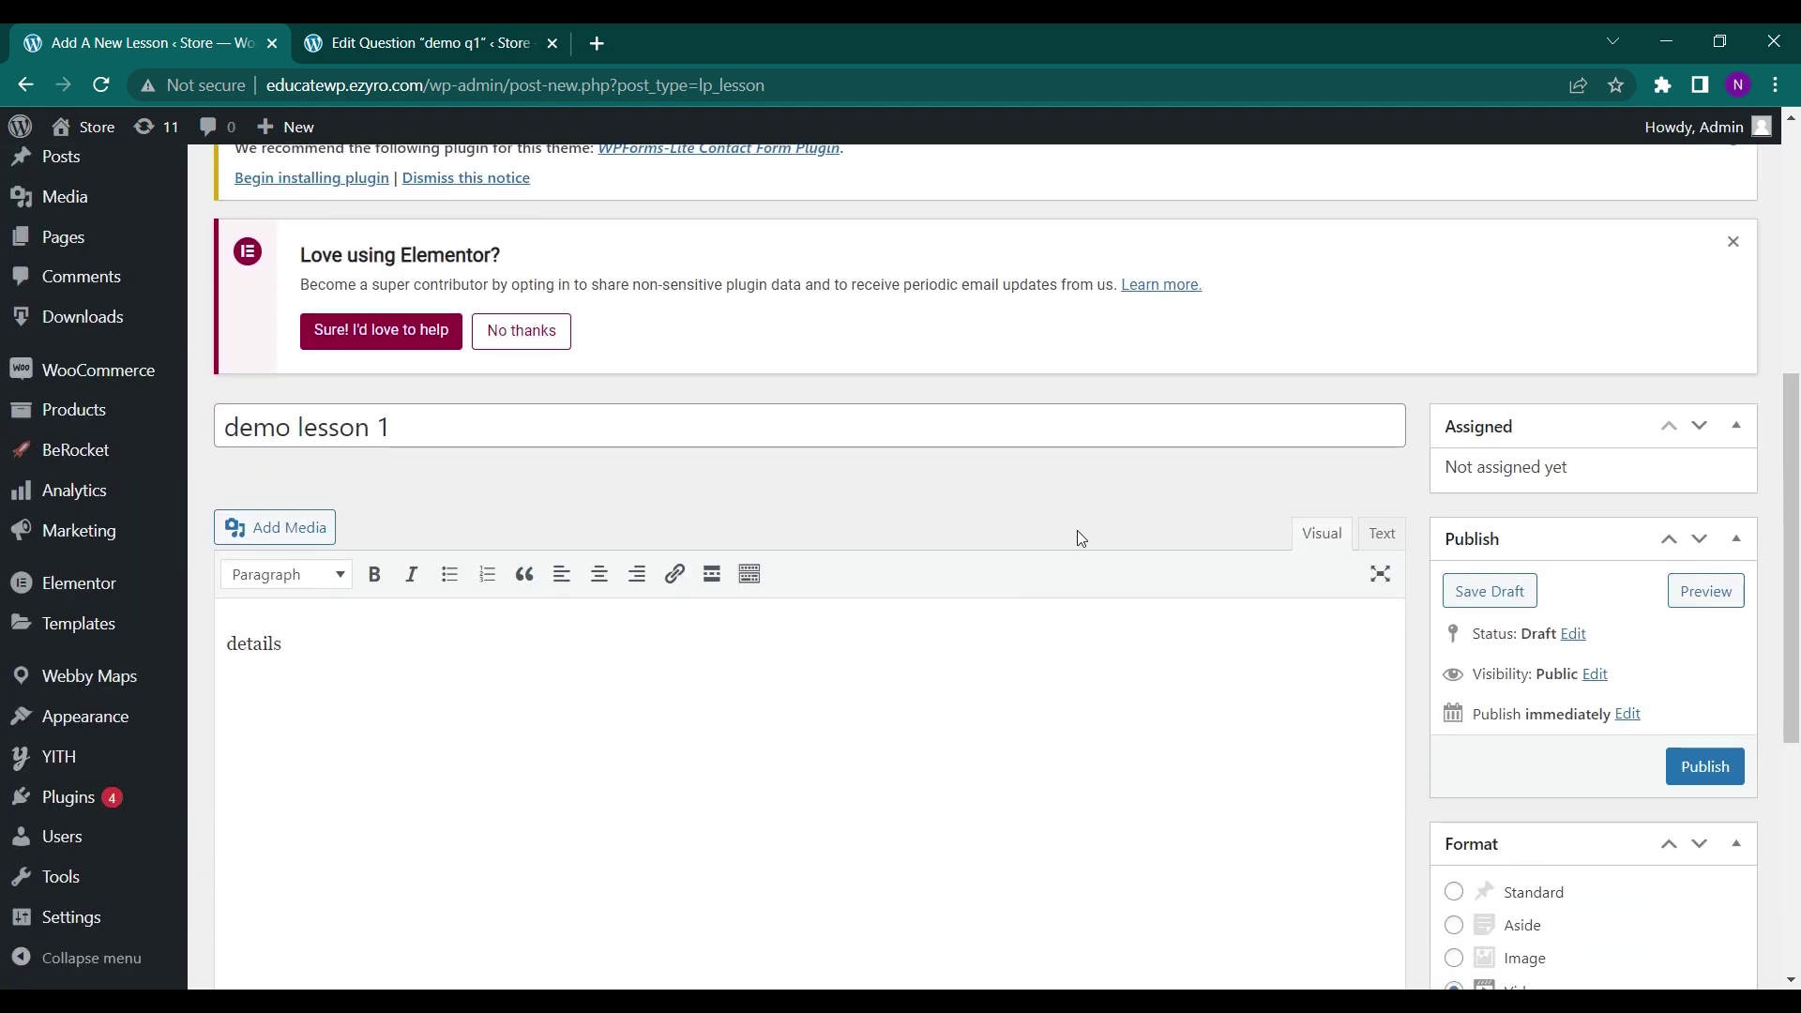
{"action": "left_click", "coordinate": [1697, 767]}
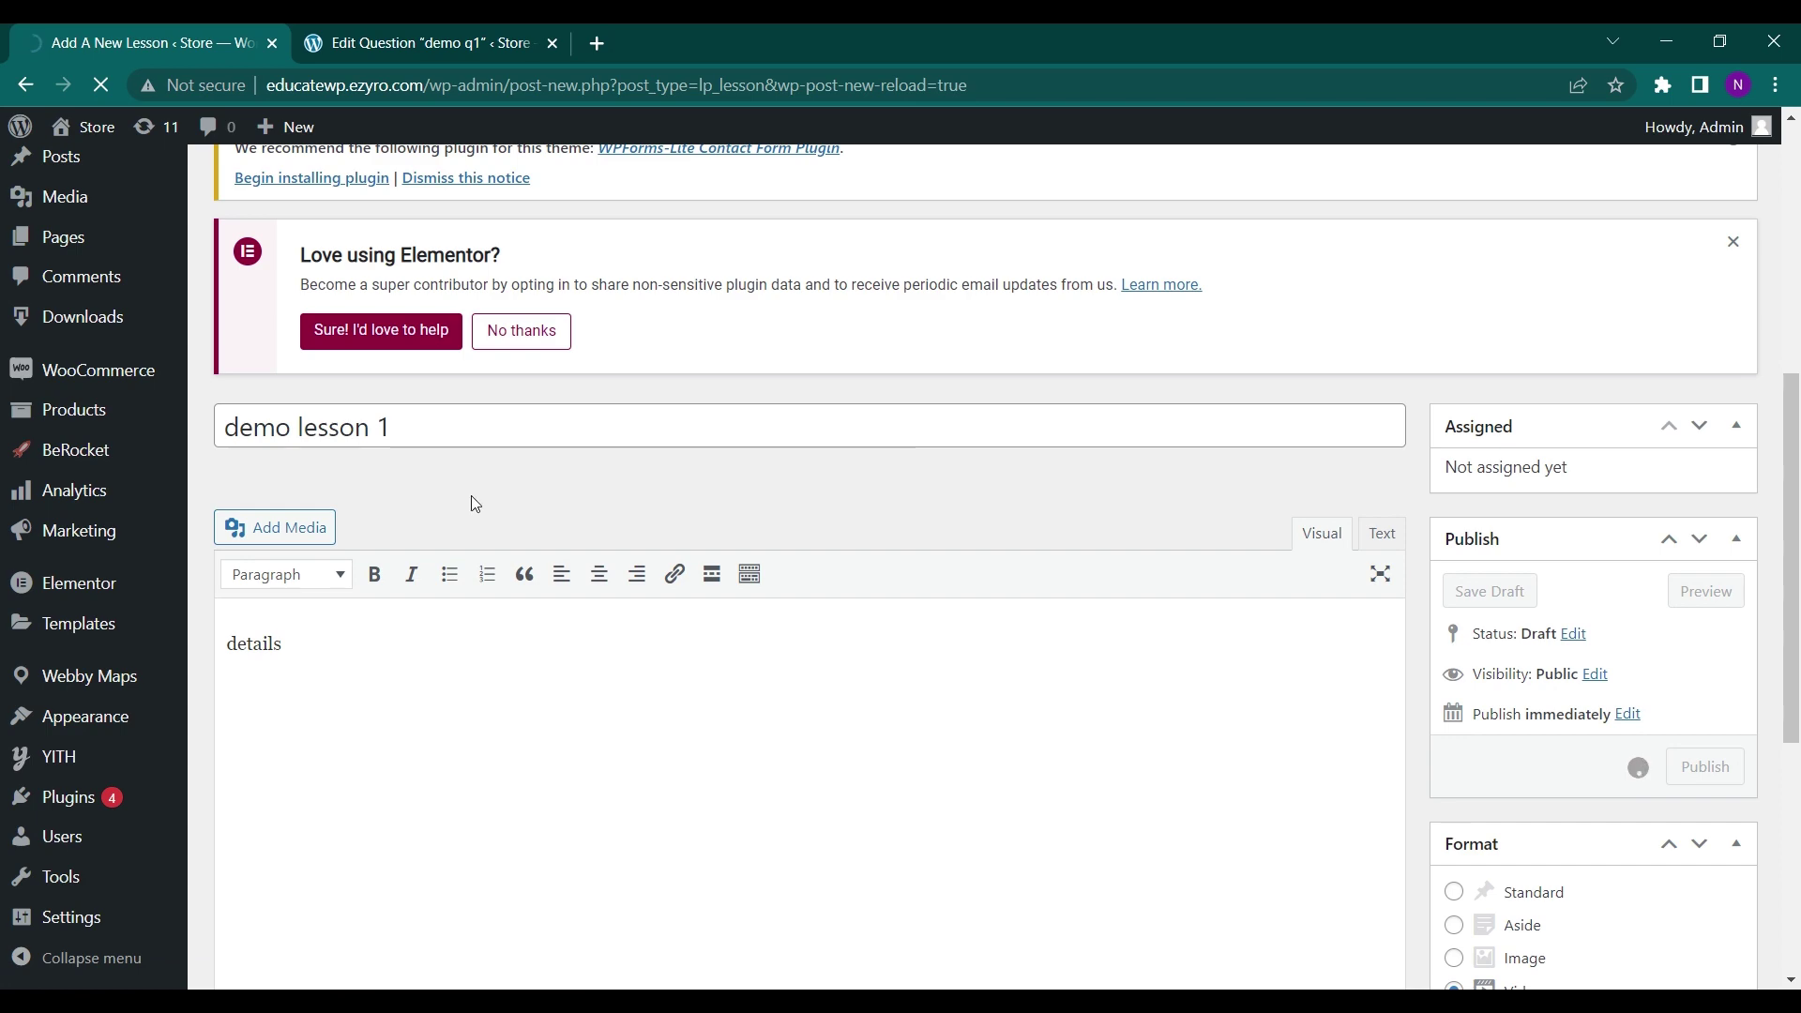
{"action": "scroll", "coordinate": [470, 495], "scroll_direction": "down", "scroll_amount": 5}
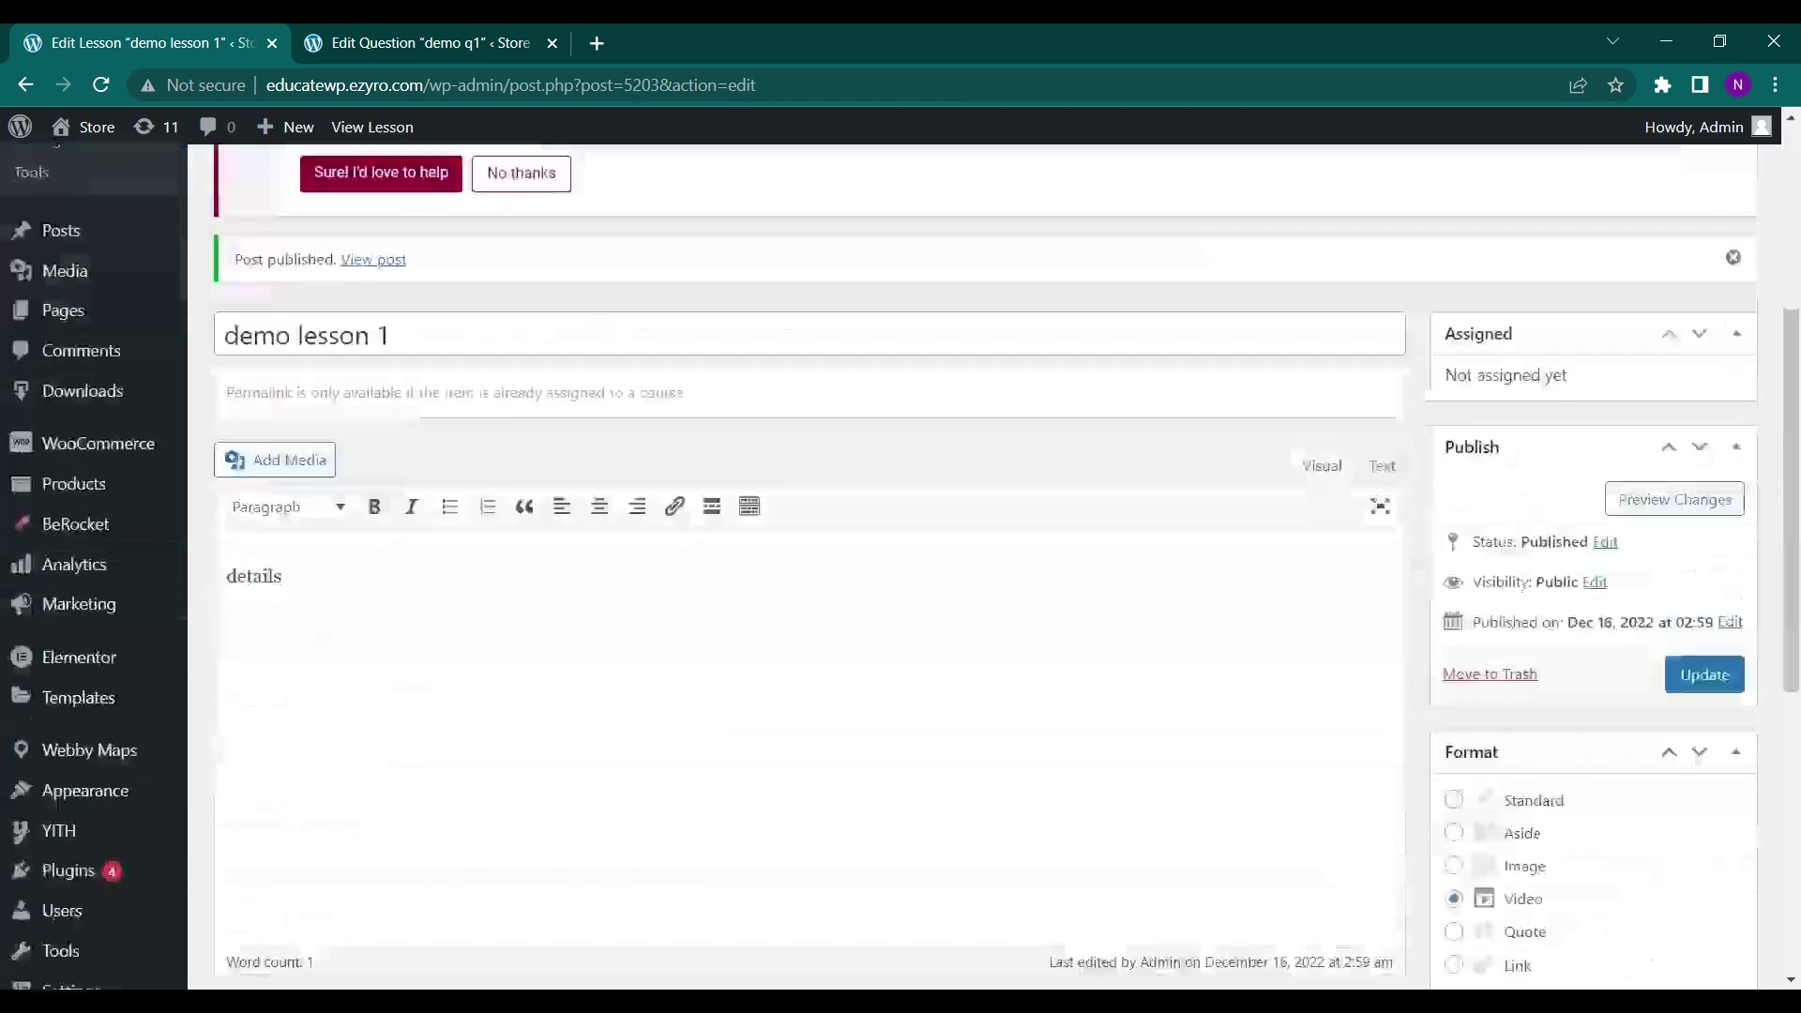
{"action": "scroll", "coordinate": [443, 716], "scroll_direction": "down", "scroll_amount": 3}
Create a new LearnPress course titled "demo course".
{"action": "scroll", "coordinate": [336, 645], "scroll_direction": "up", "scroll_amount": 6}
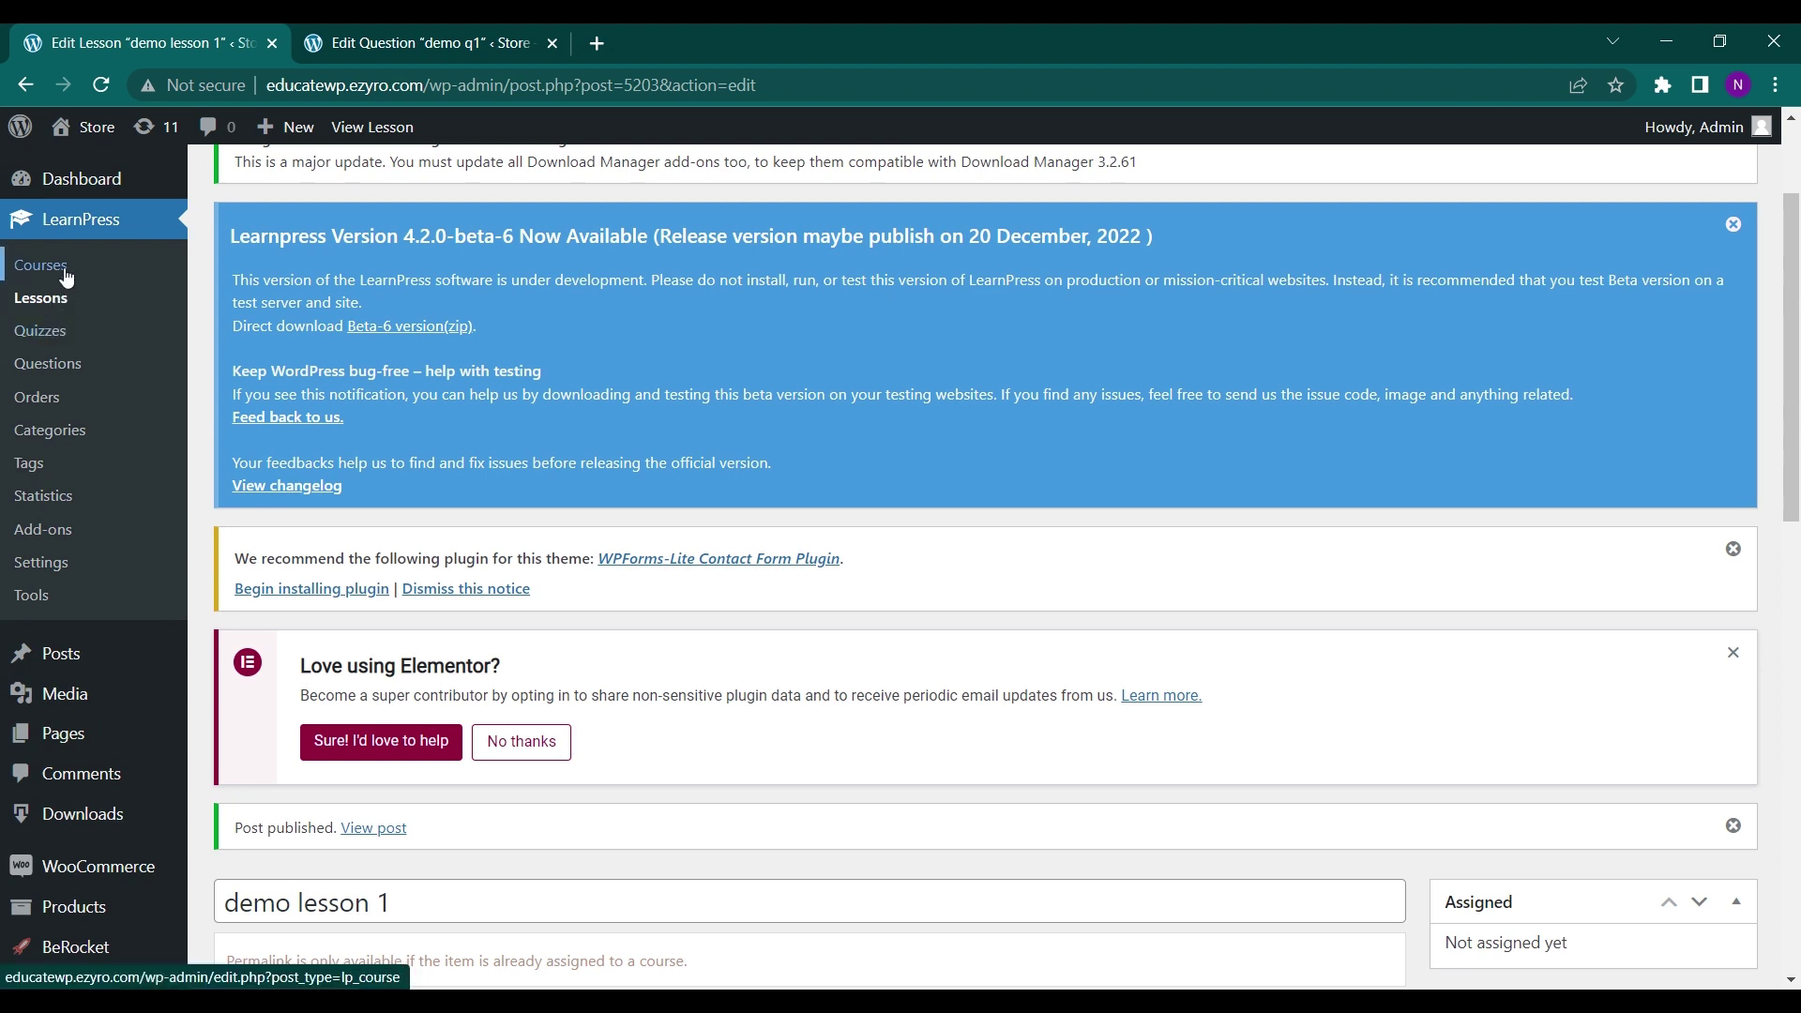
{"action": "left_click", "coordinate": [65, 276]}
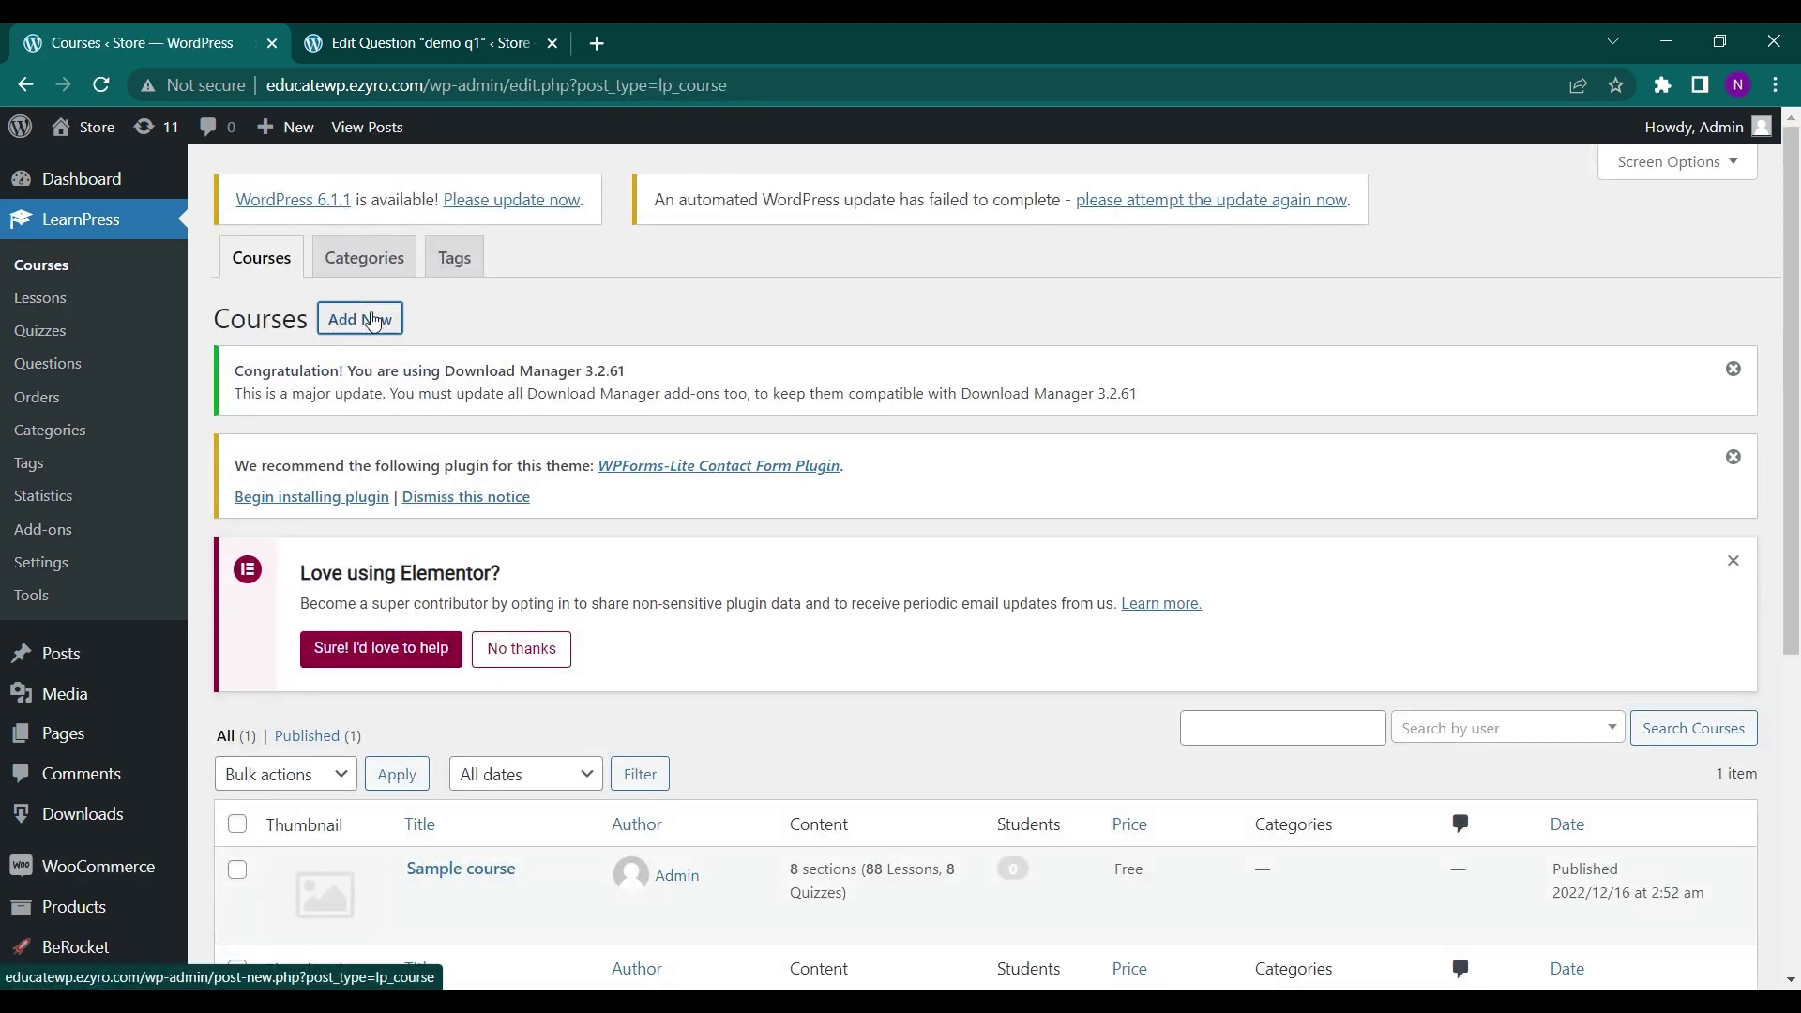
{"action": "left_click", "coordinate": [375, 320]}
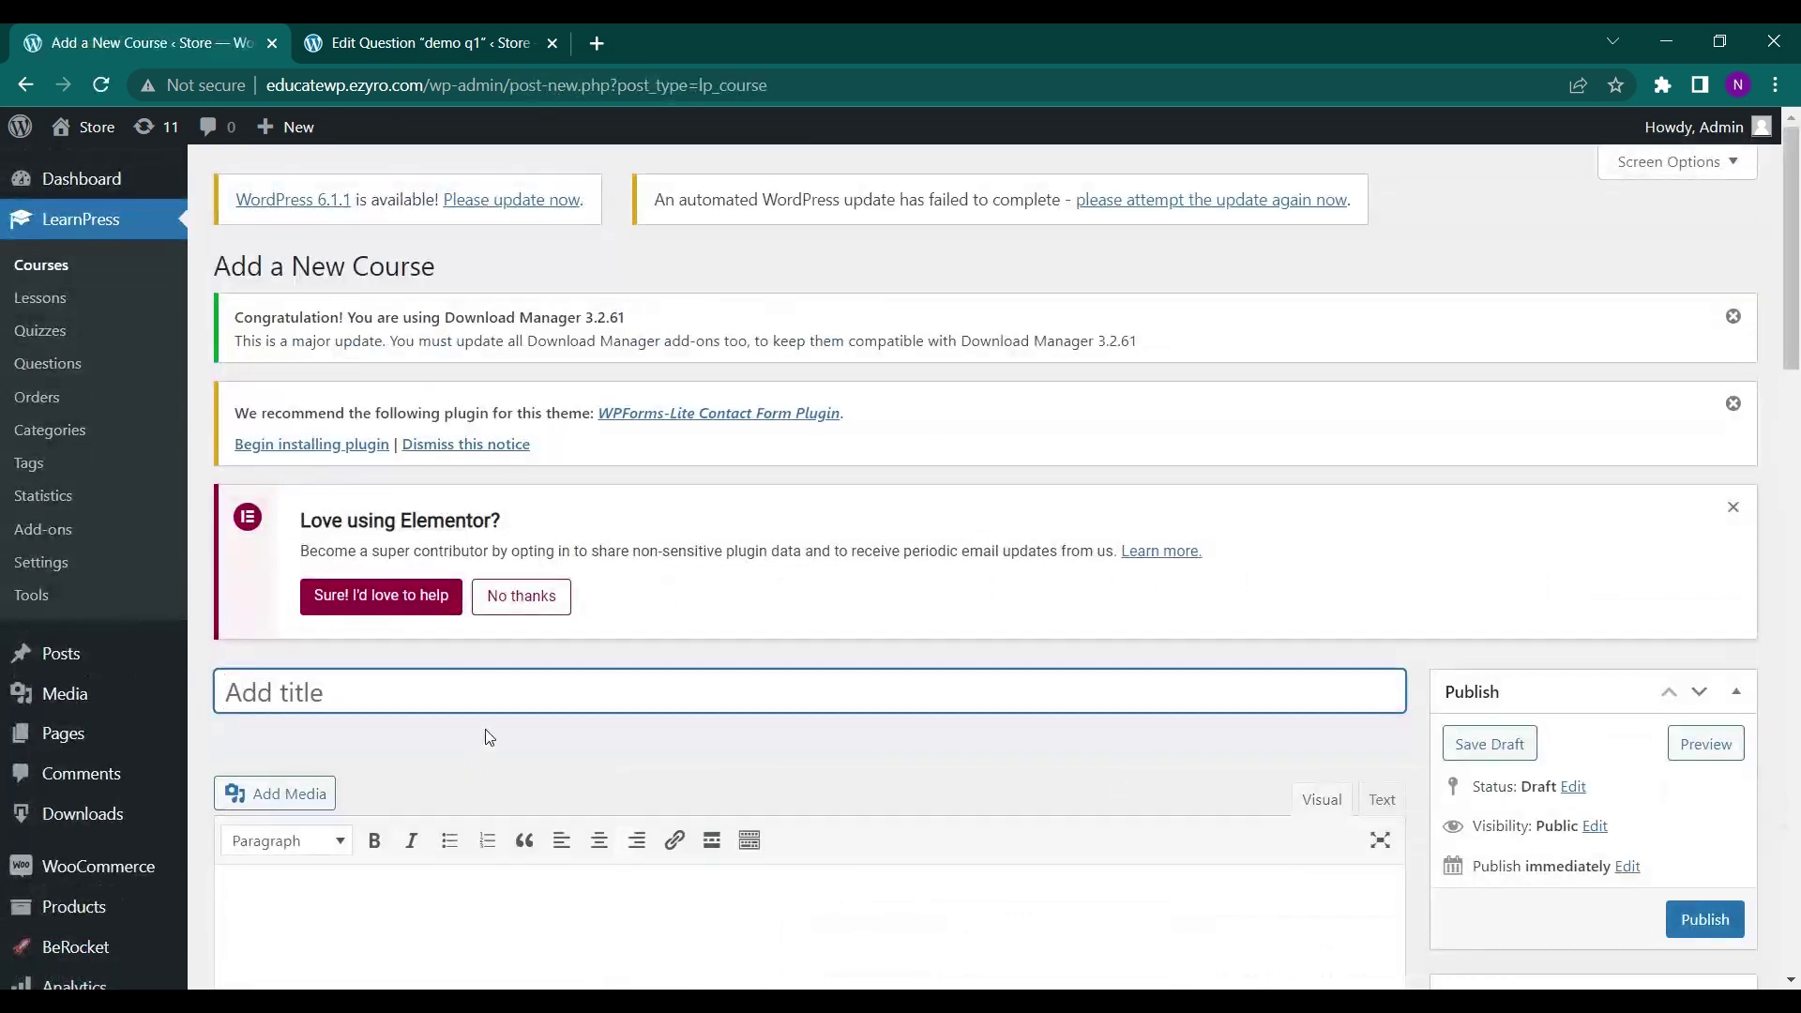
{"action": "type", "text": "demo"}
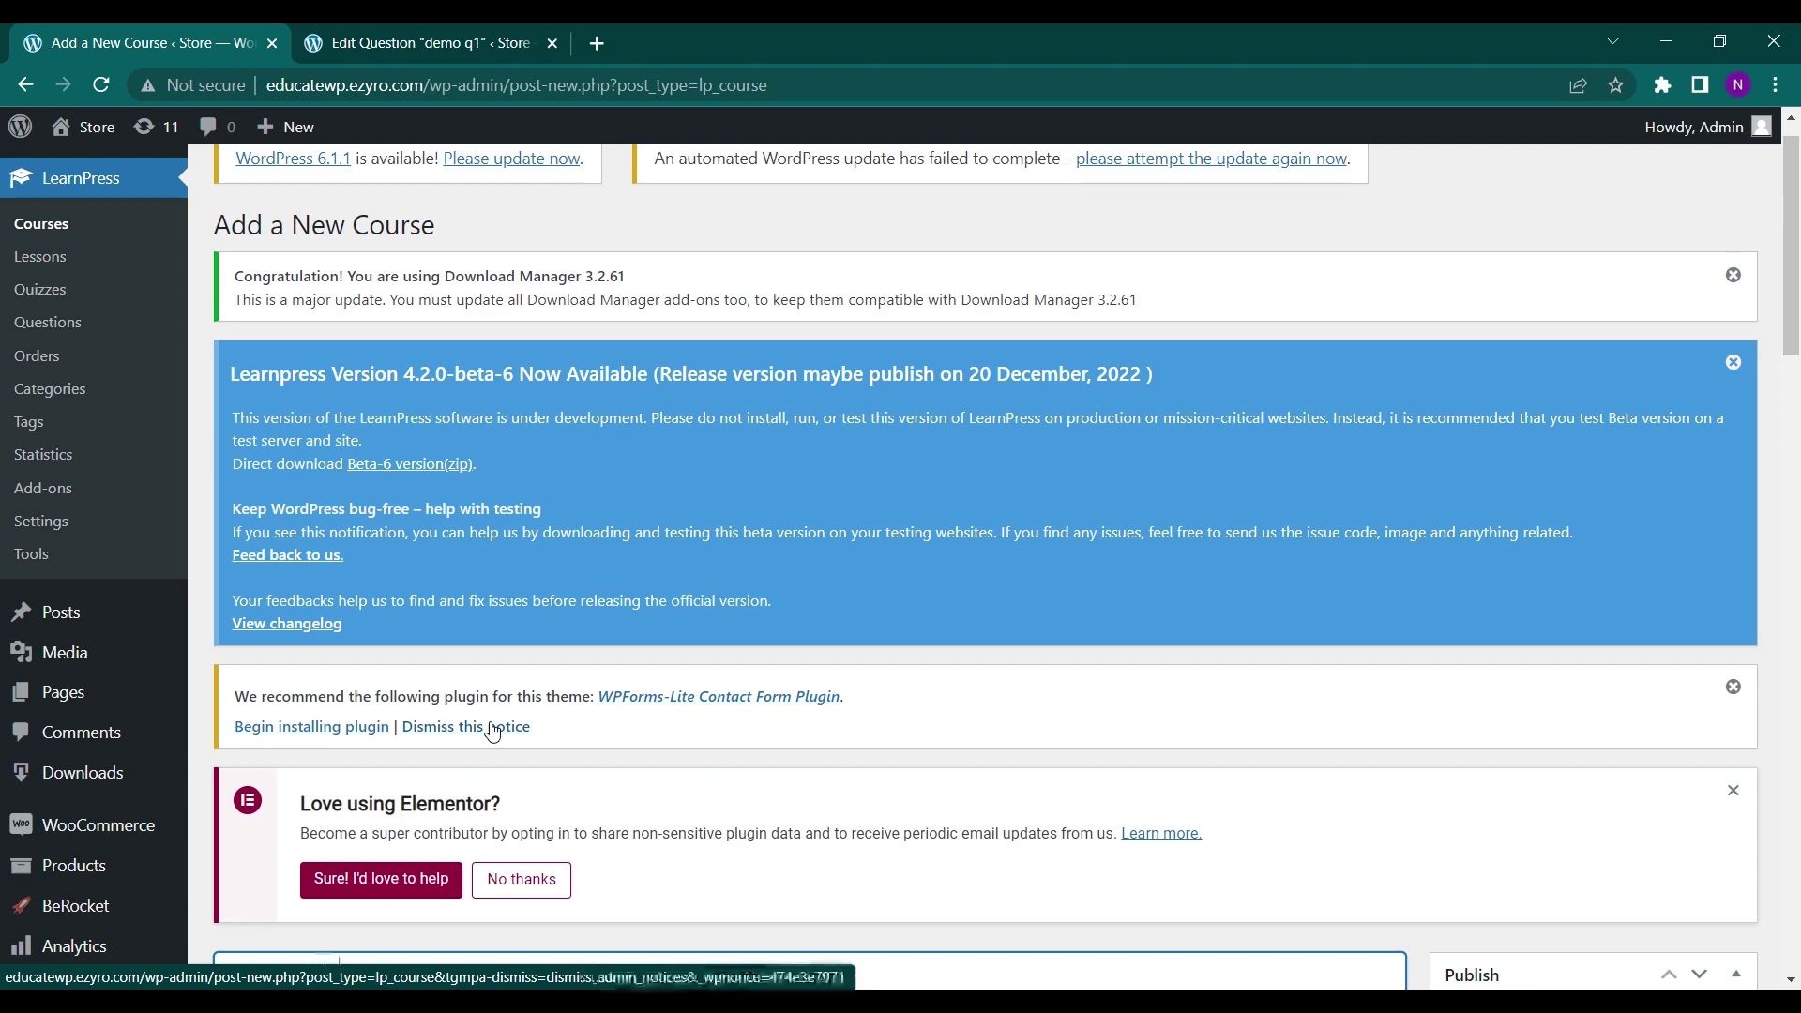
{"action": "scroll", "coordinate": [493, 731], "scroll_direction": "down", "scroll_amount": 5}
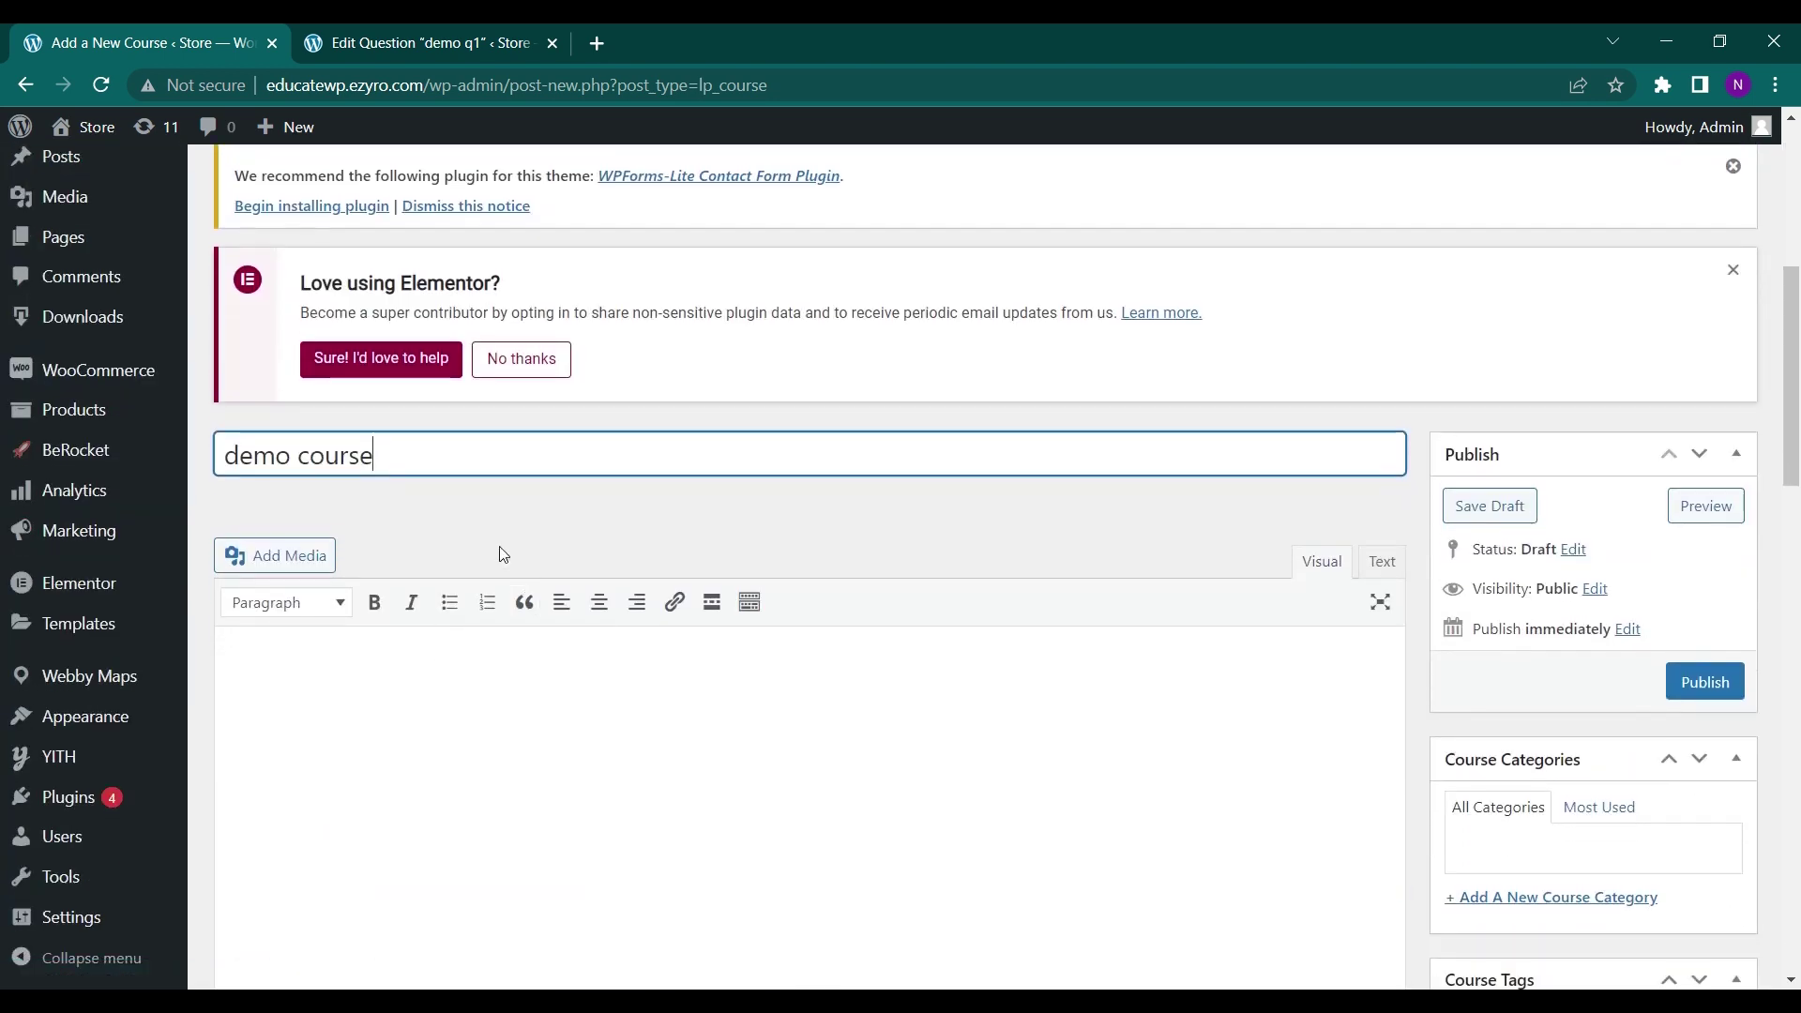
{"action": "scroll", "coordinate": [629, 687], "scroll_direction": "down", "scroll_amount": 1}
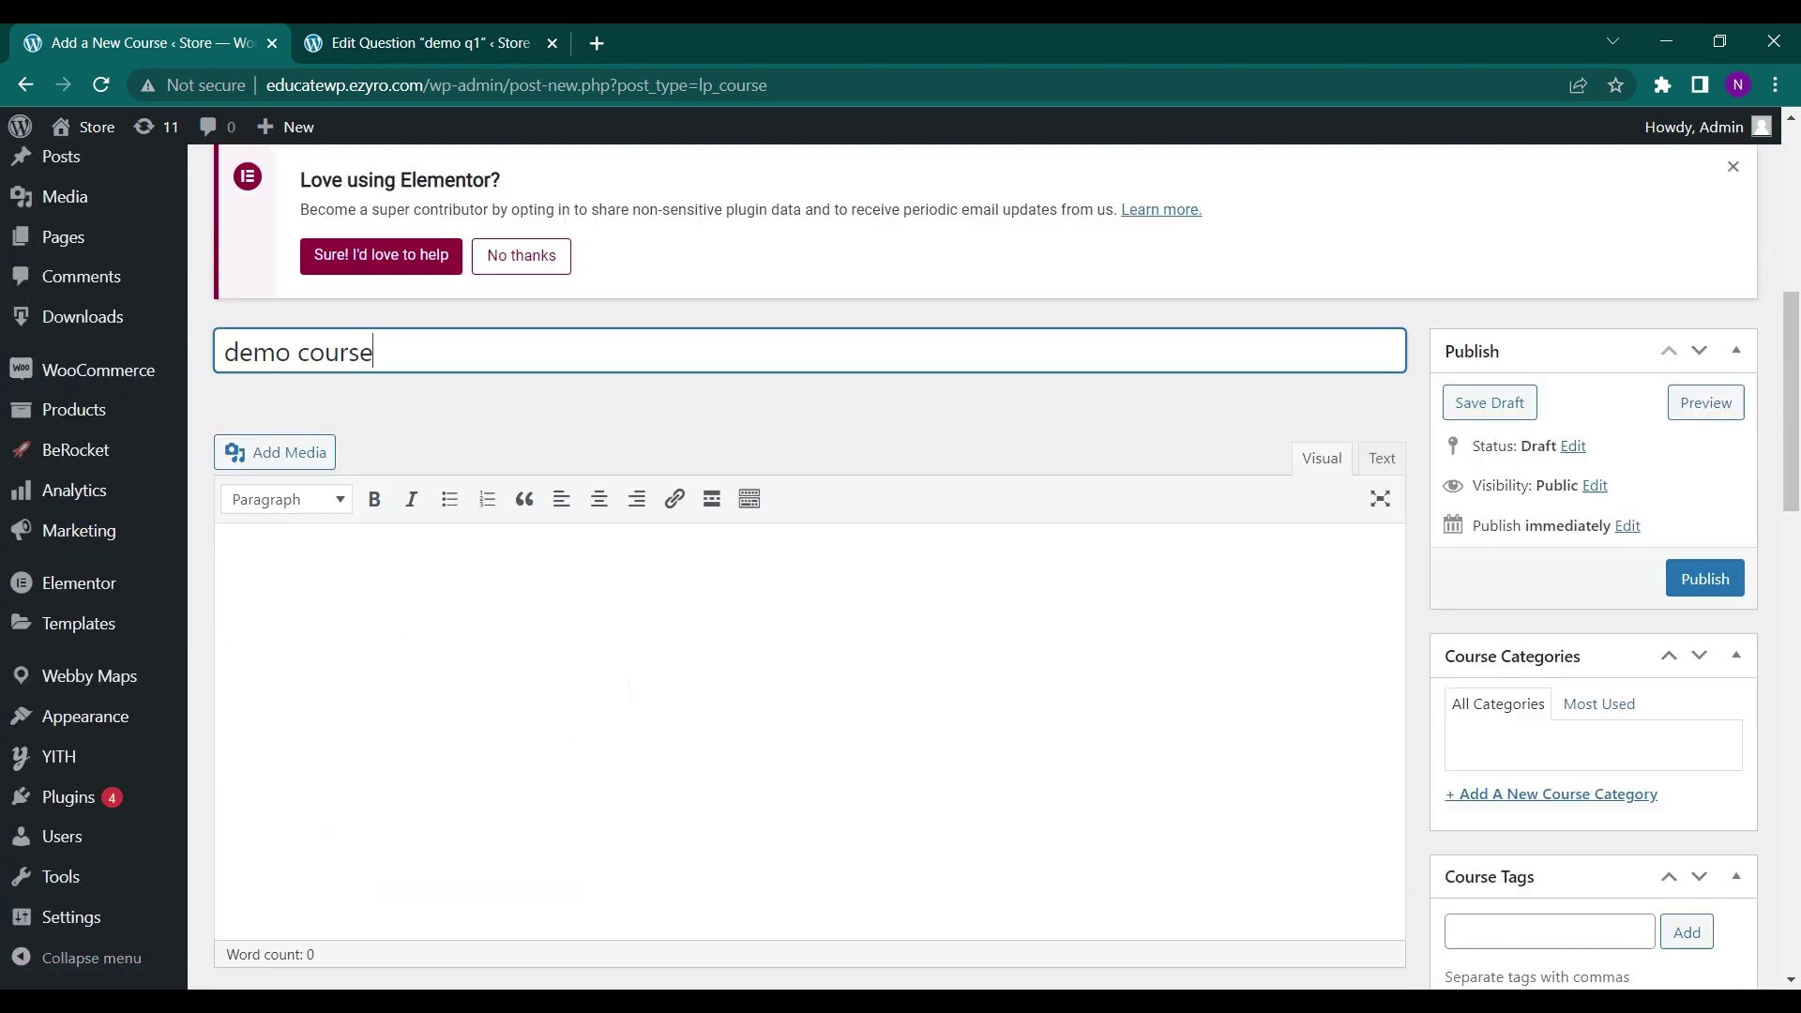
Enter "Course discription" as the course description and add a curriculum section named "section 1".
{"action": "left_click", "coordinate": [228, 563]}
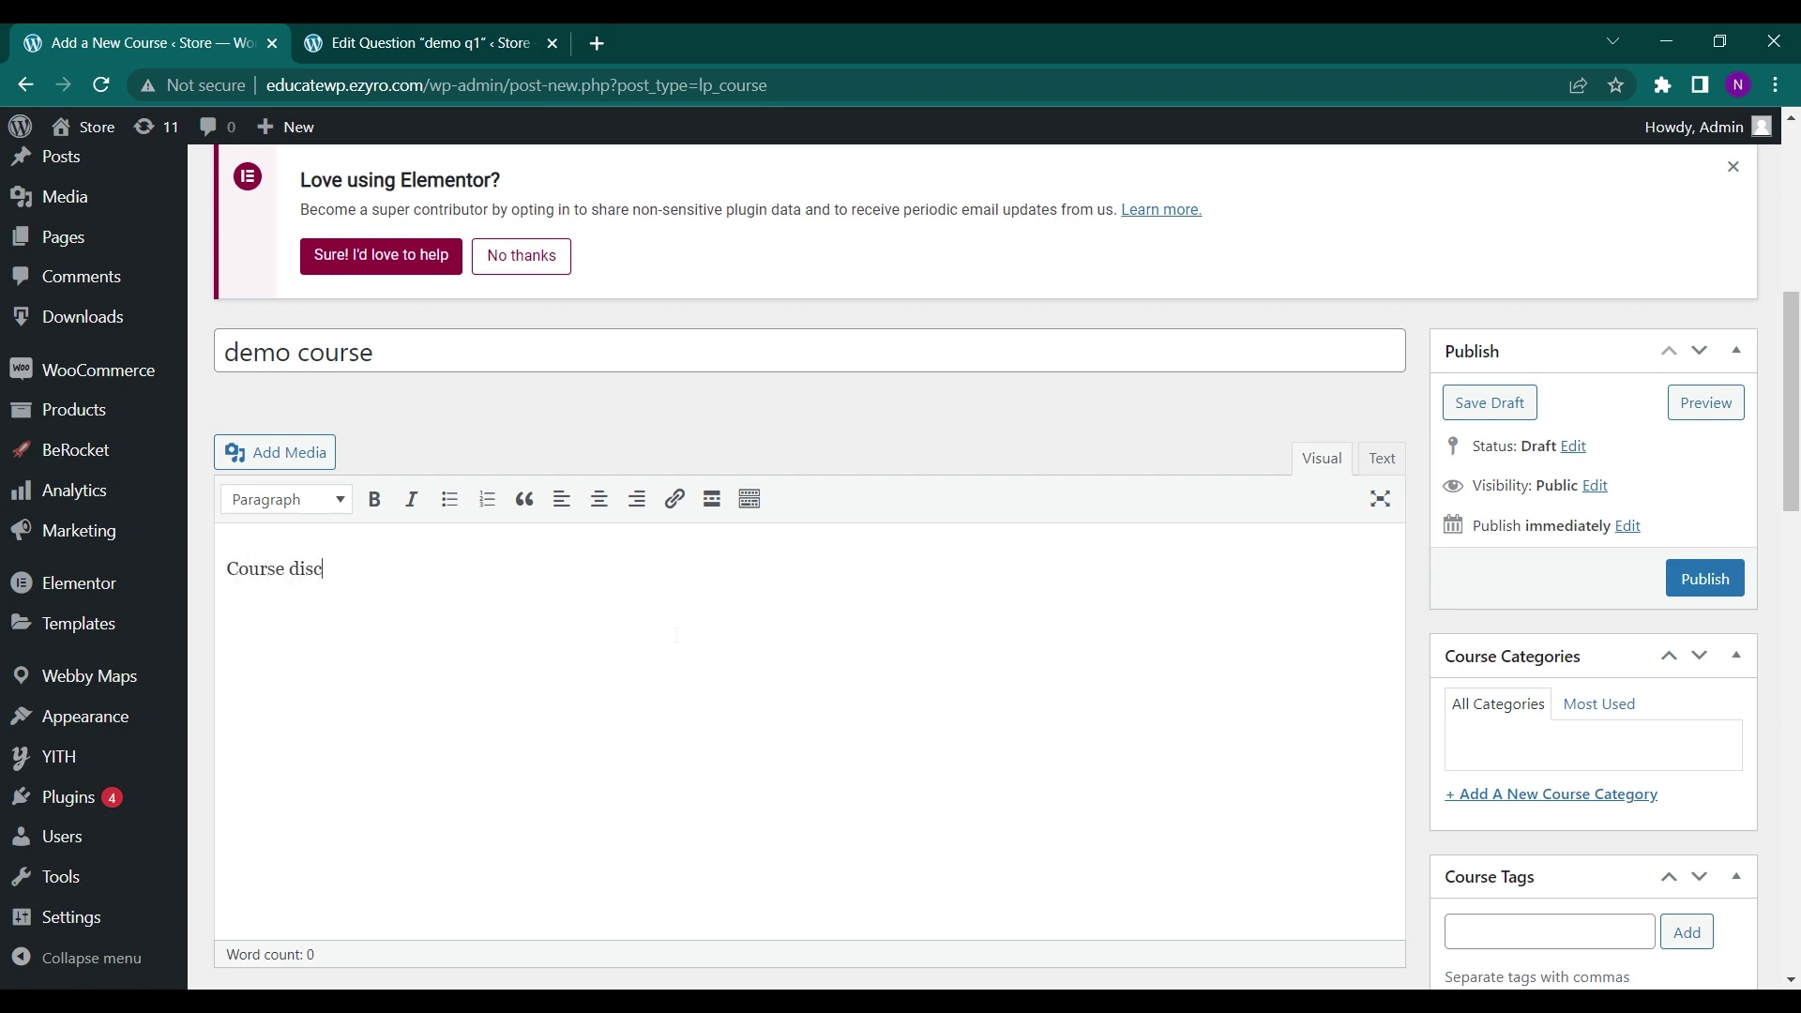
{"action": "type", "text": "ption"}
{"action": "scroll", "coordinate": [675, 635], "scroll_direction": "down", "scroll_amount": 3}
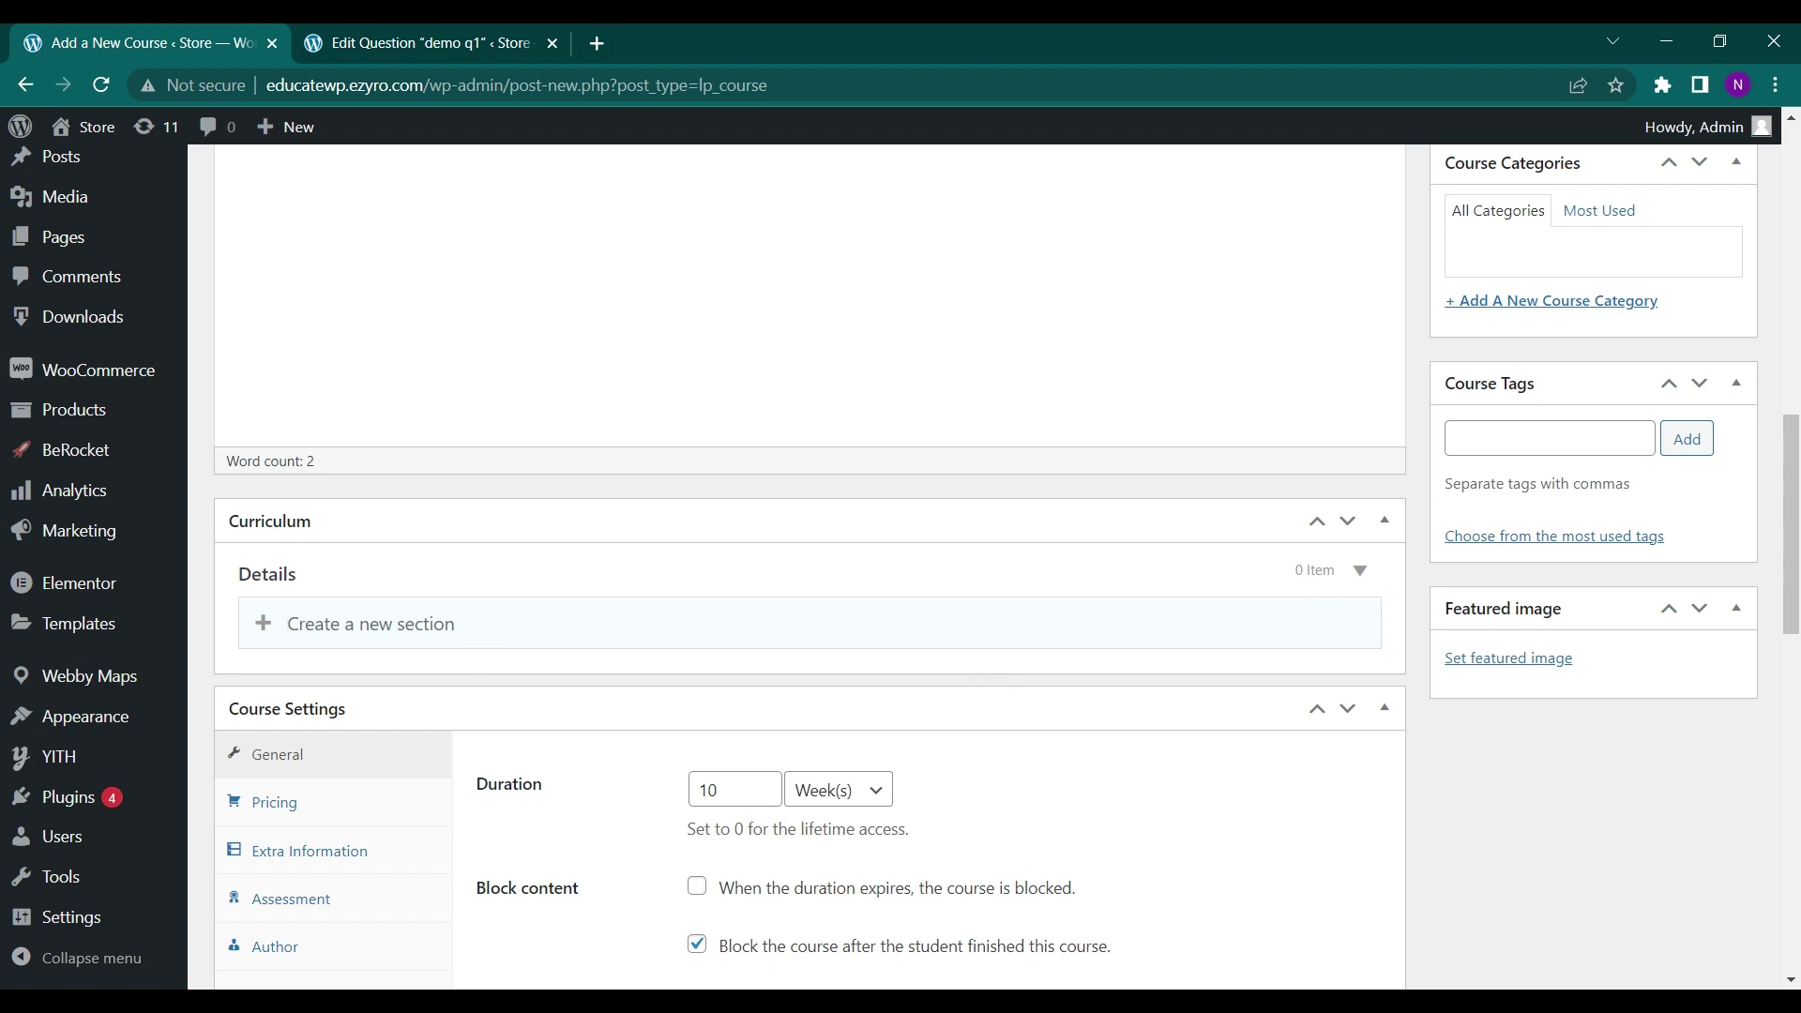
{"action": "type", "text": "section 1"}
{"action": "key", "text": "Return"}
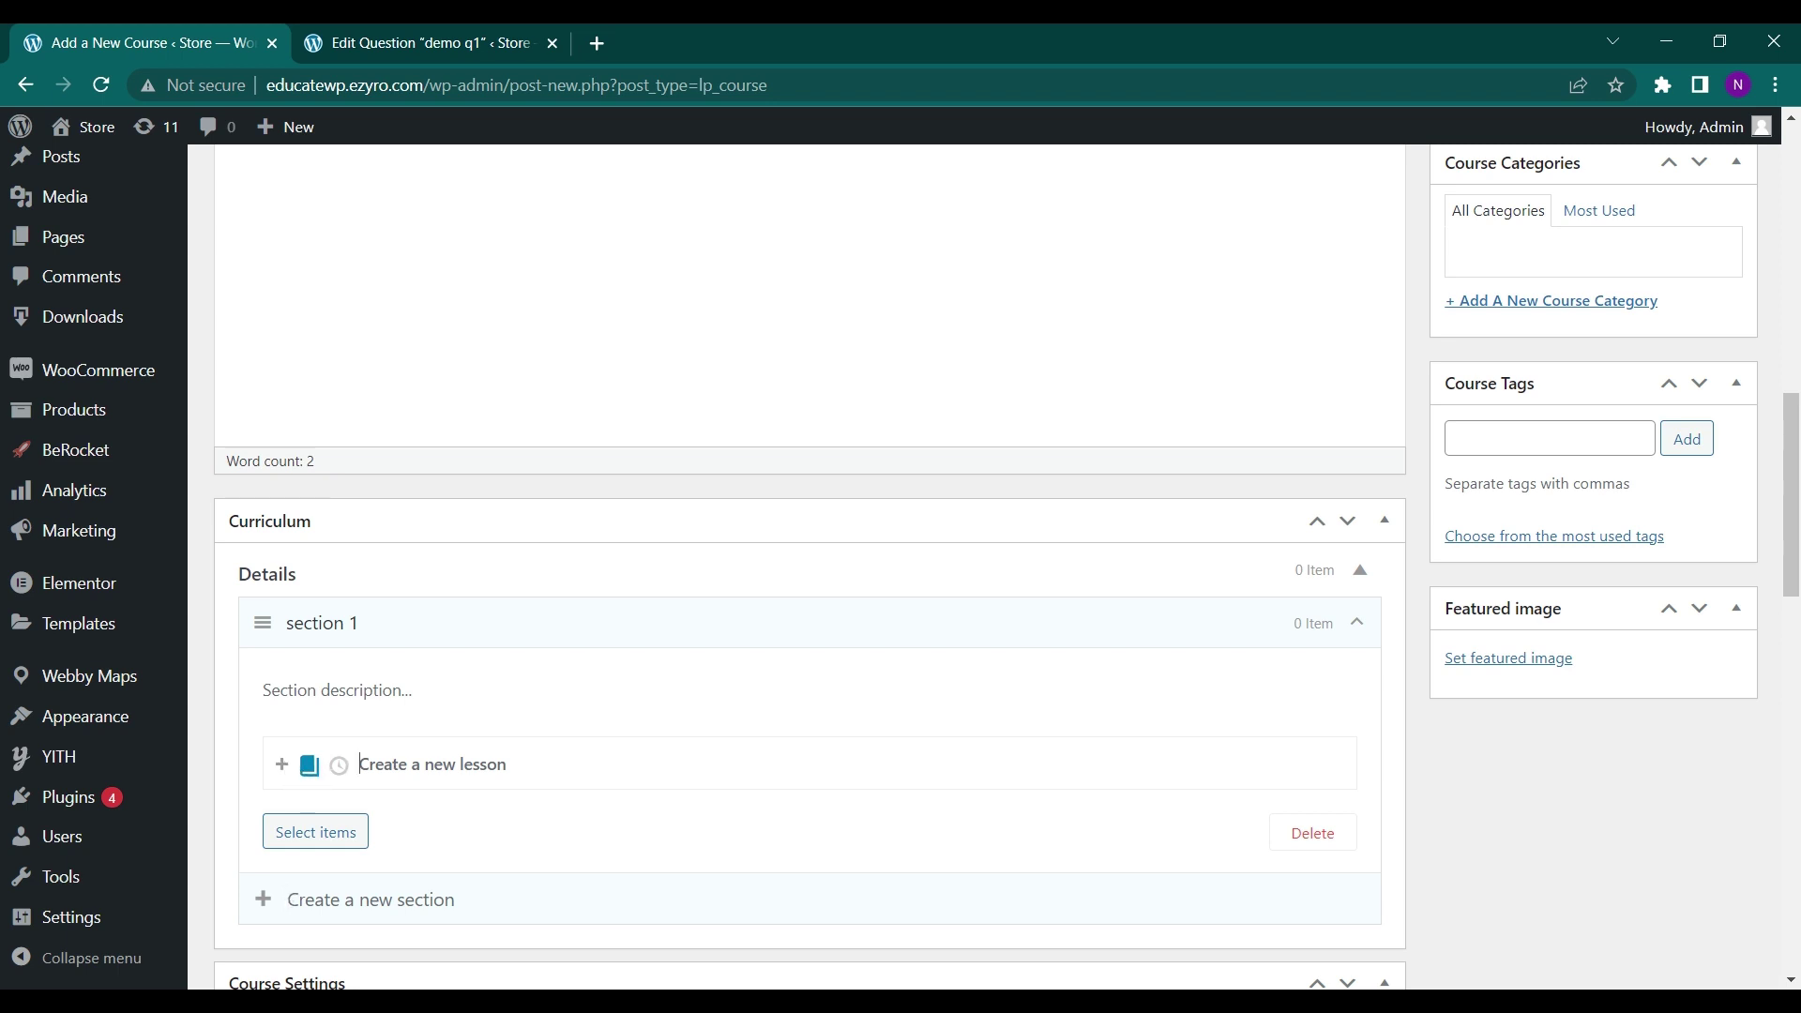
Add the existing lesson "demo lesson 1" to section 1 of the curriculum.
{"action": "left_click", "coordinate": [312, 834]}
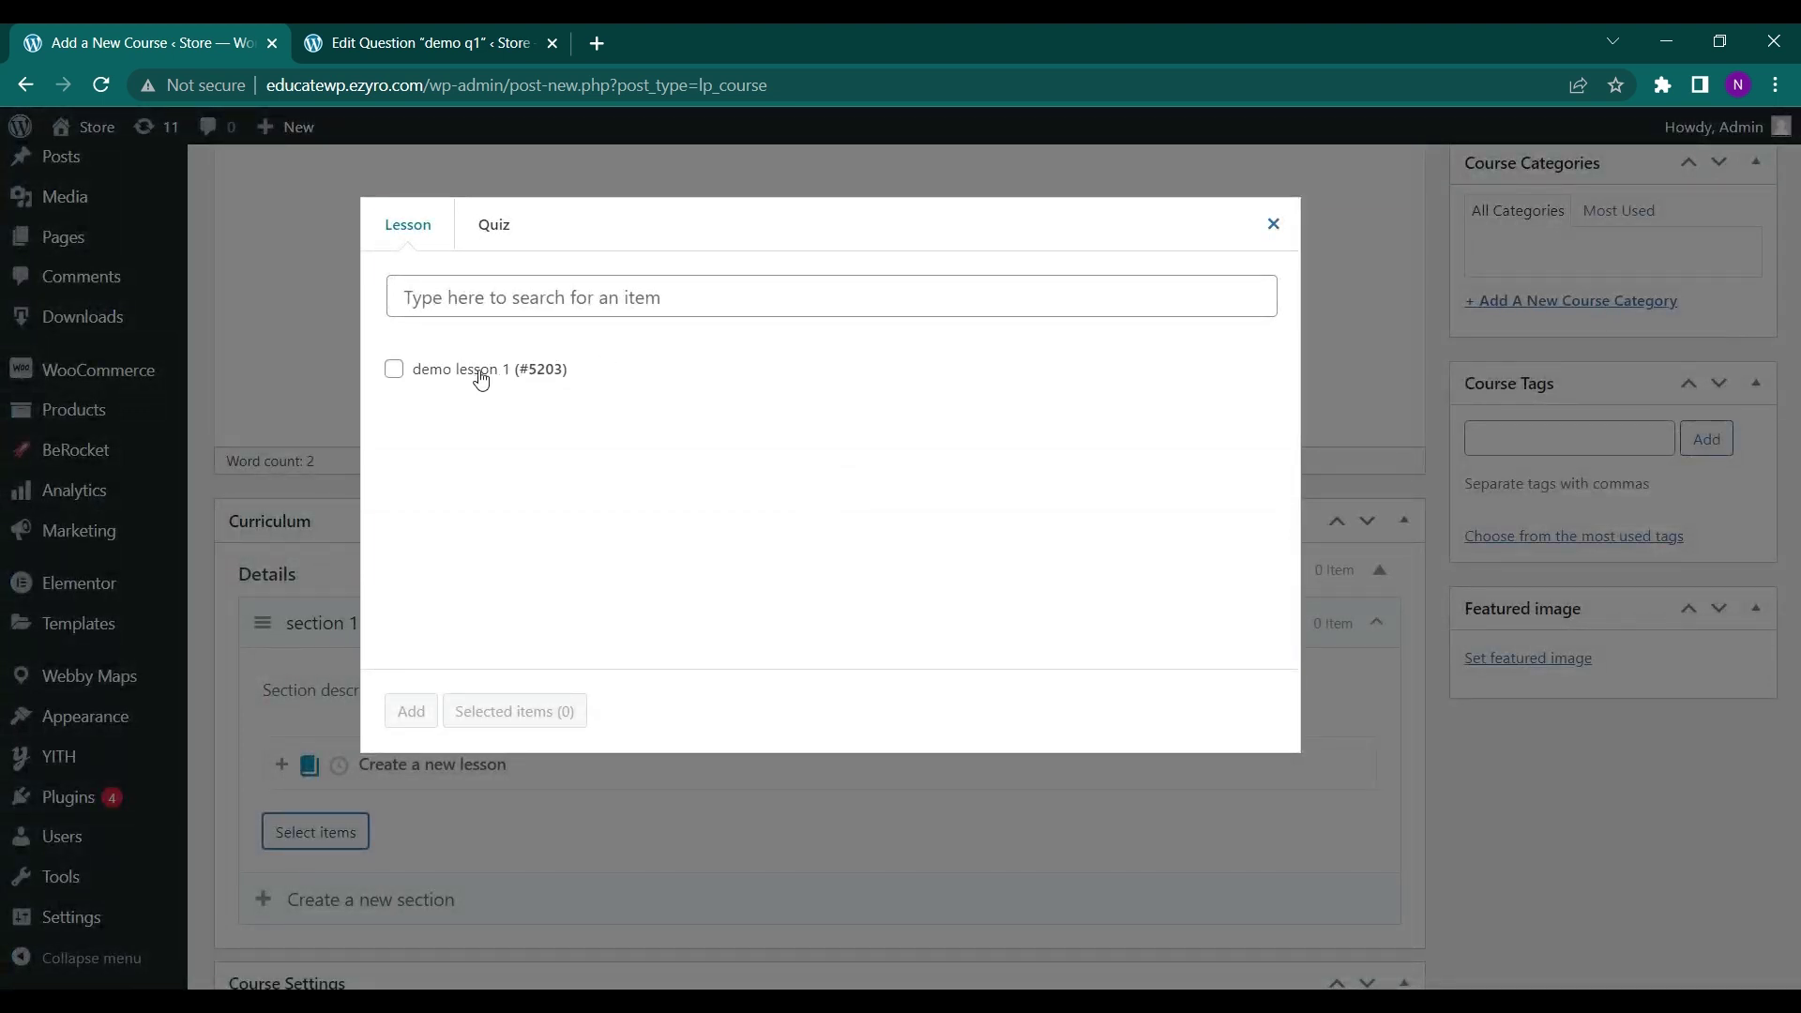
{"action": "left_click", "coordinate": [479, 371]}
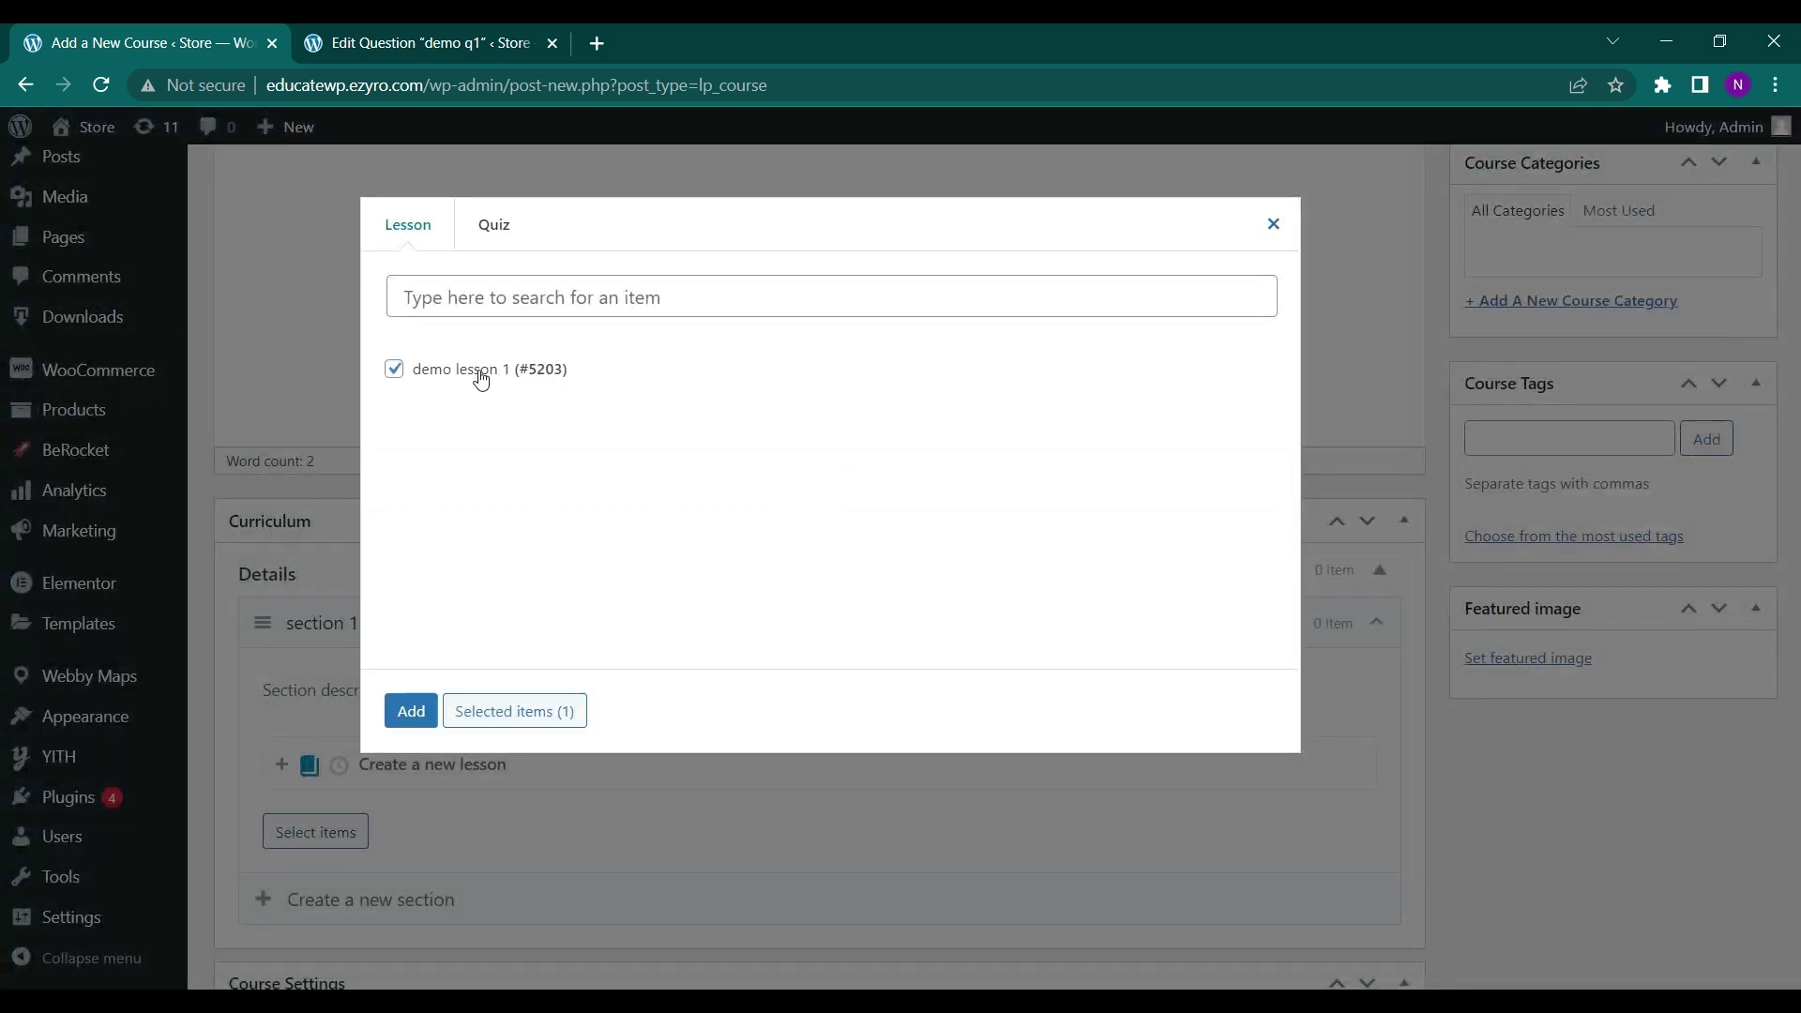
{"action": "left_click", "coordinate": [409, 716]}
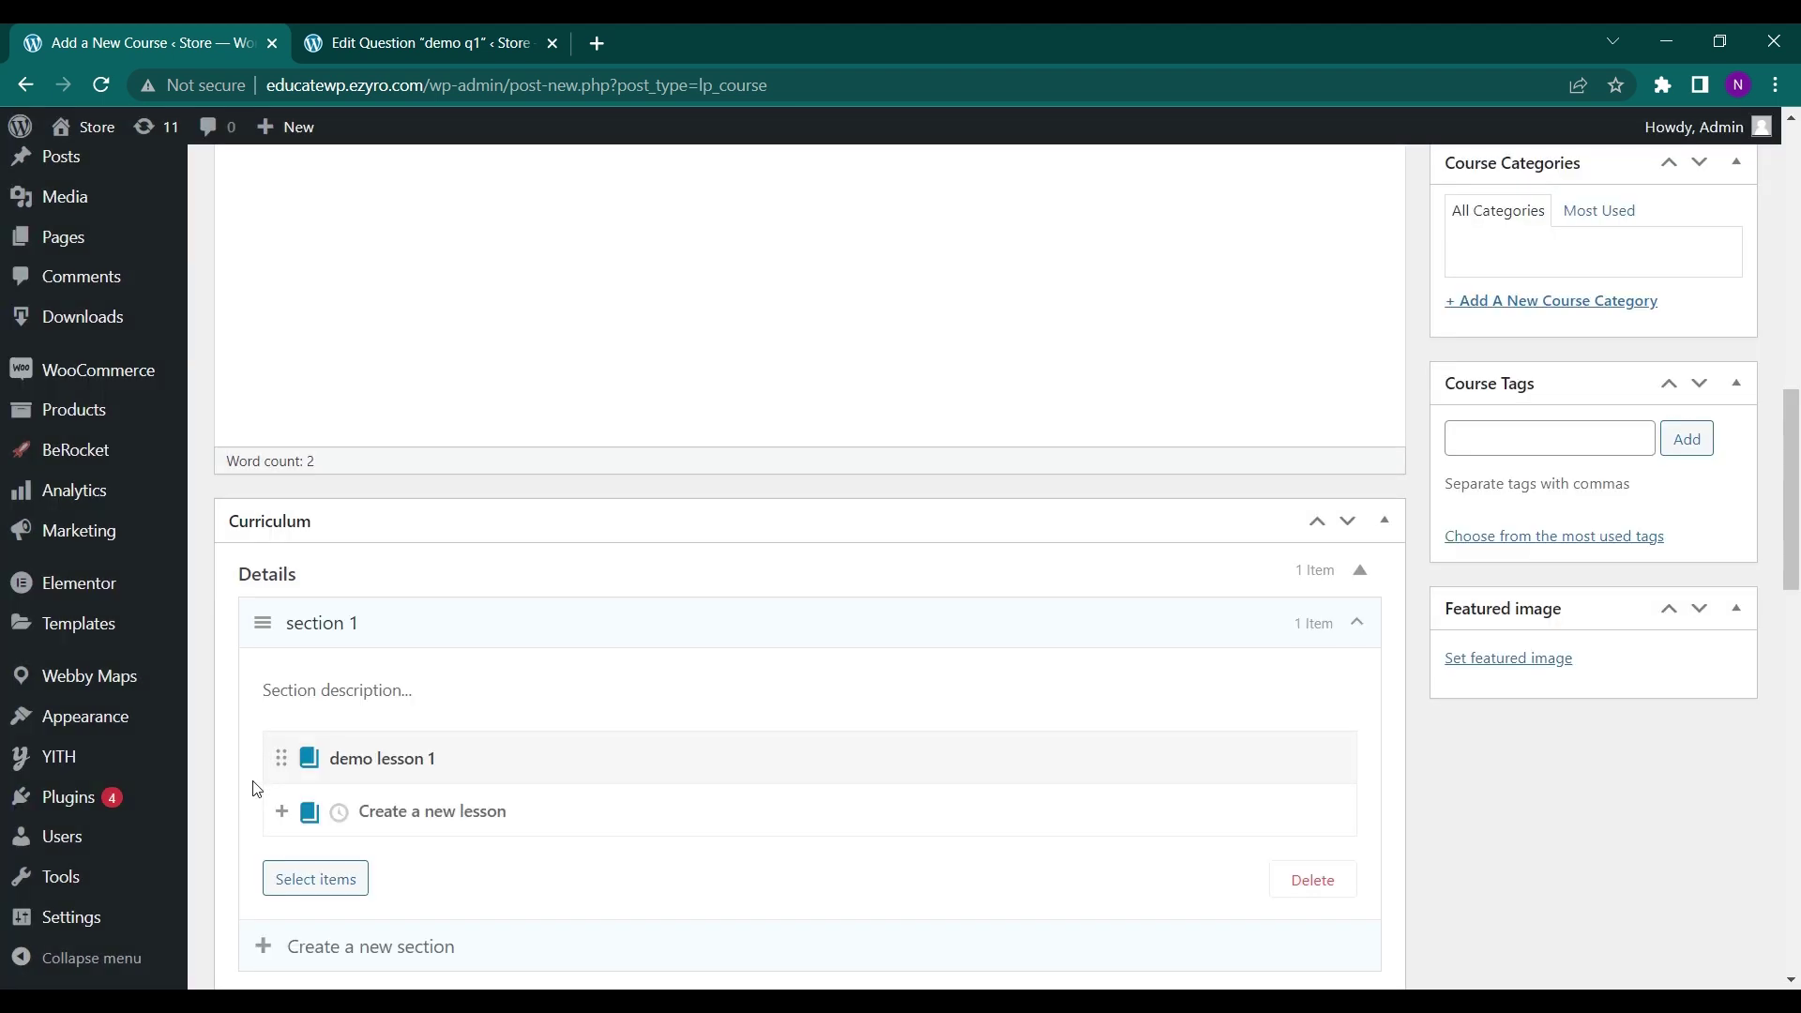
Create a second curriculum section named "section 2(quiz)".
{"action": "scroll", "coordinate": [366, 764], "scroll_direction": "down", "scroll_amount": 3}
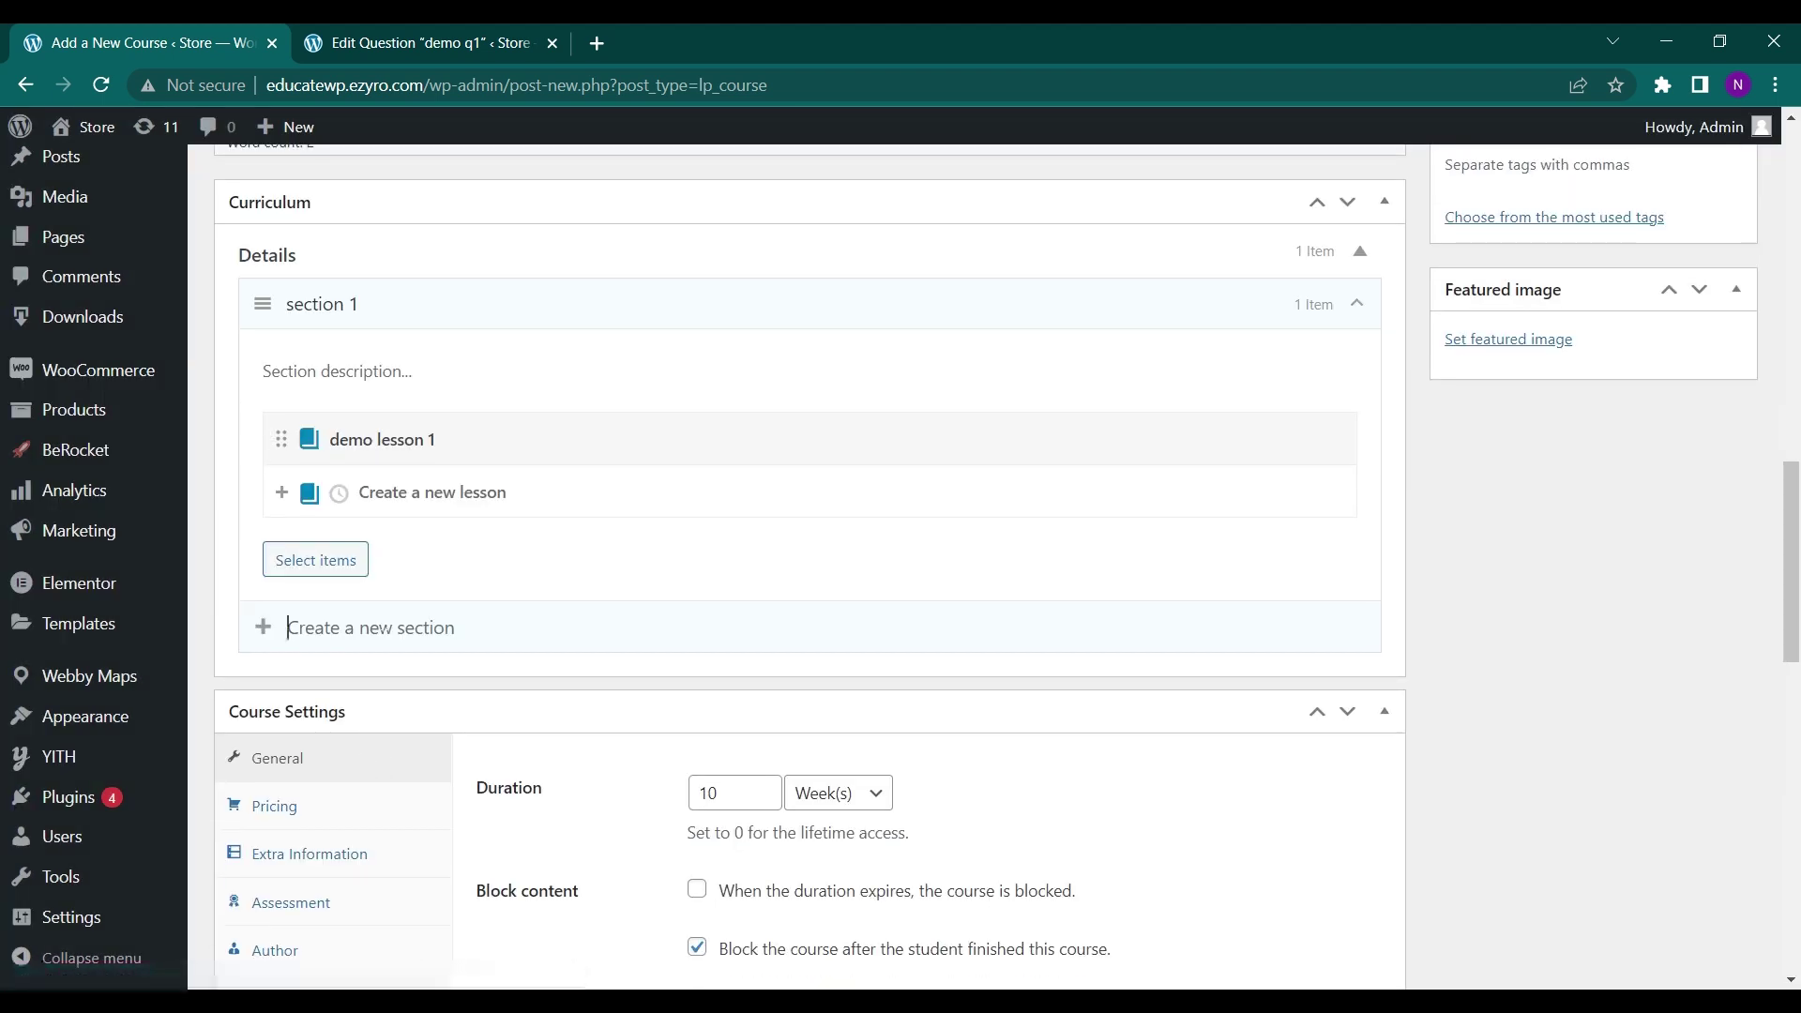
{"action": "left_click", "coordinate": [286, 627]}
{"action": "type", "text": "sect"}
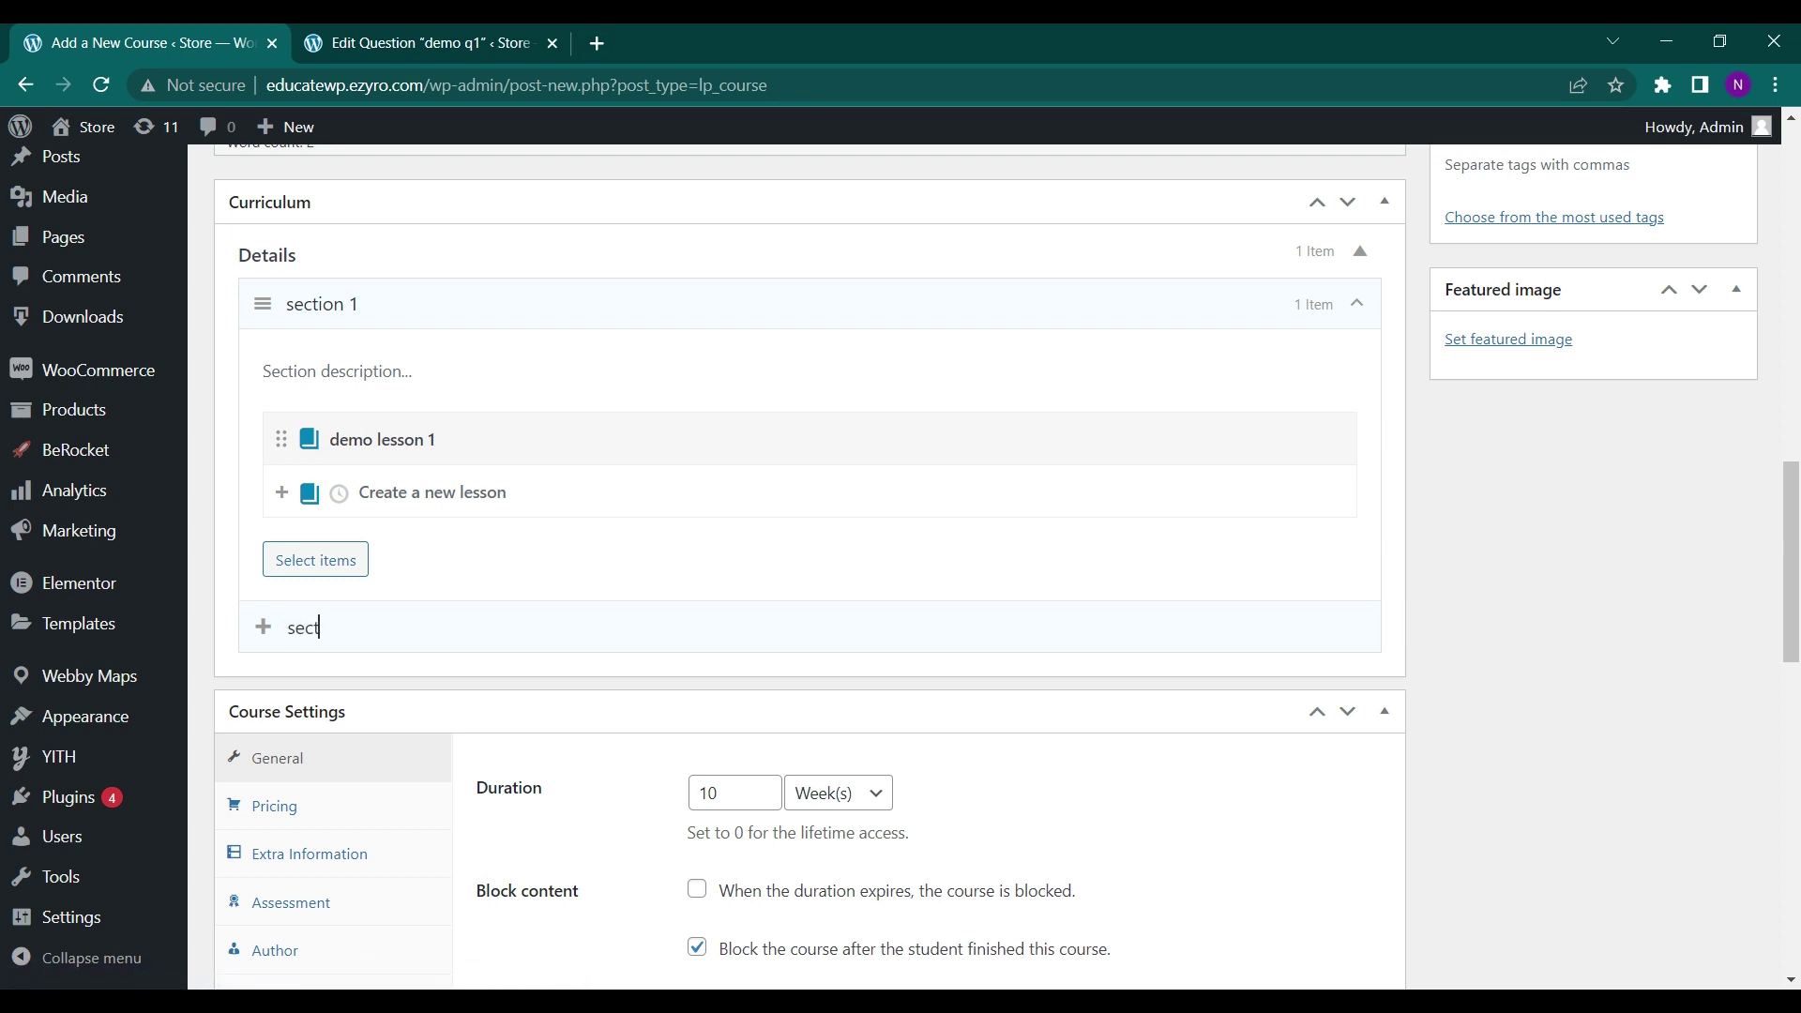
{"action": "type", "text": "io"}
{"action": "type", "text": "n 2(quiz)"}
{"action": "key", "text": "Return"}
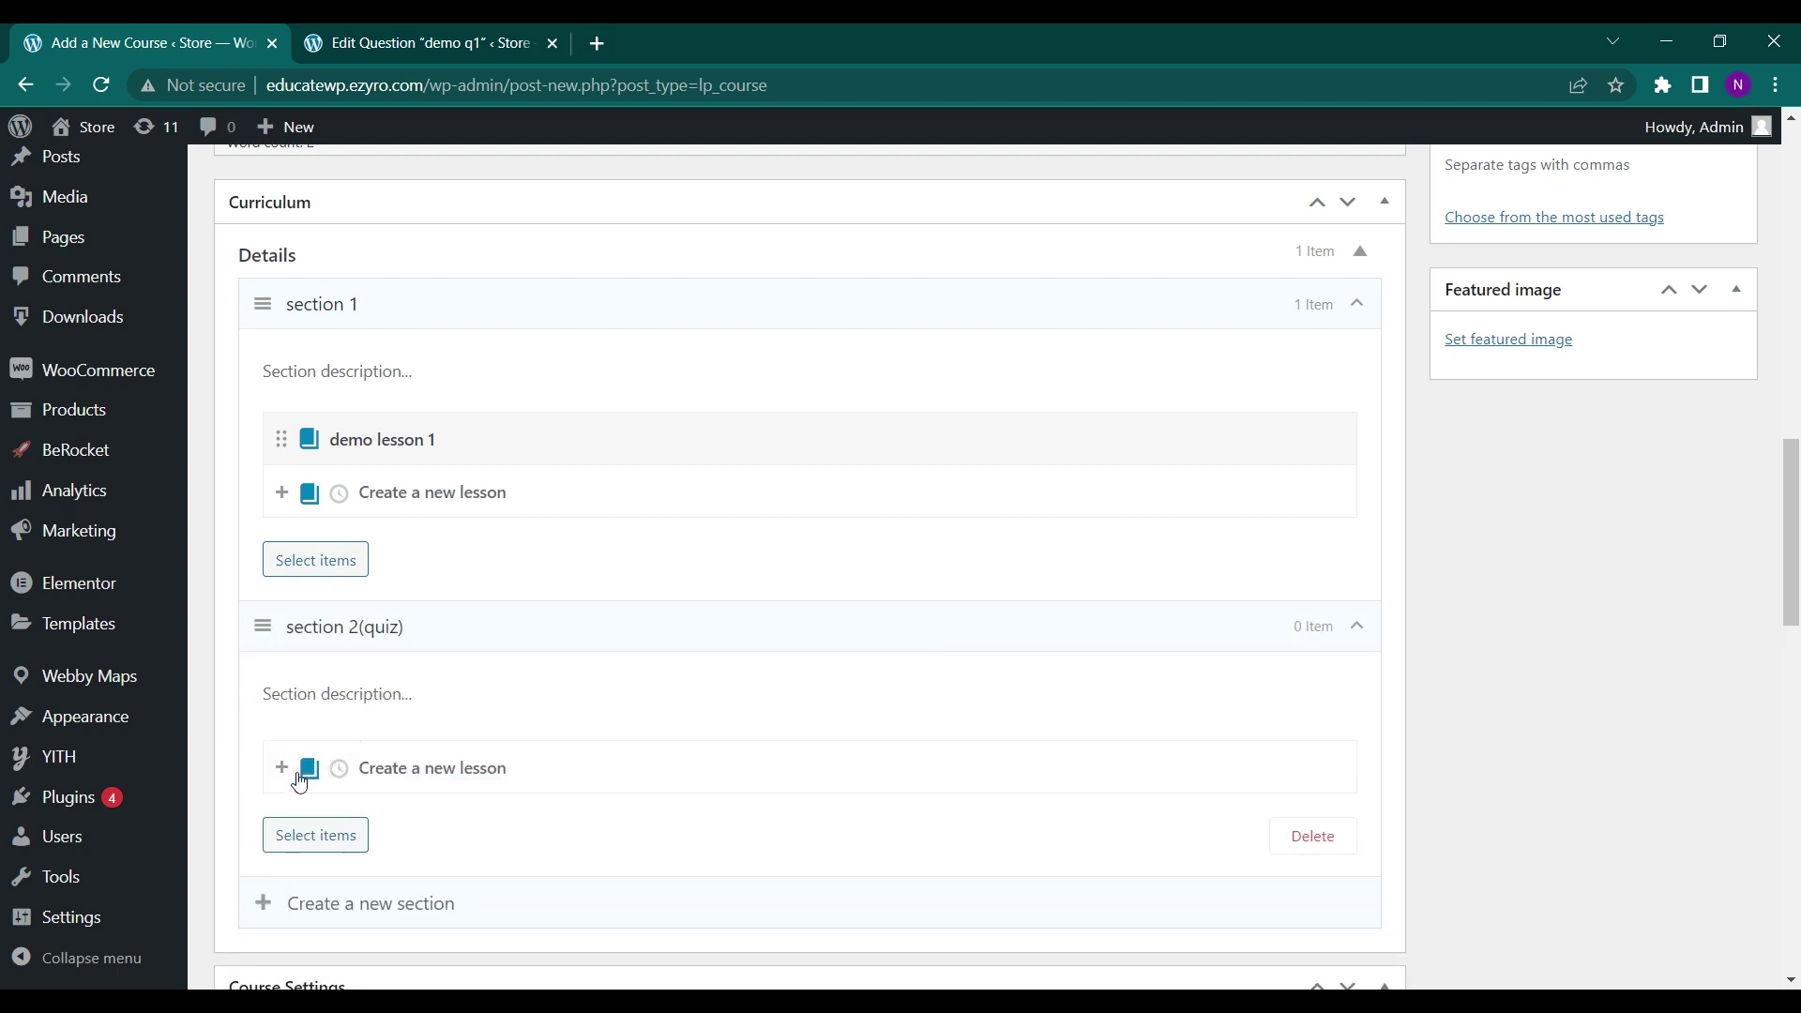
Add the existing quiz "Demo quiz" to the section 2(quiz) section.
{"action": "left_click_drag", "start_coordinate": [303, 843], "coordinate": [309, 856]}
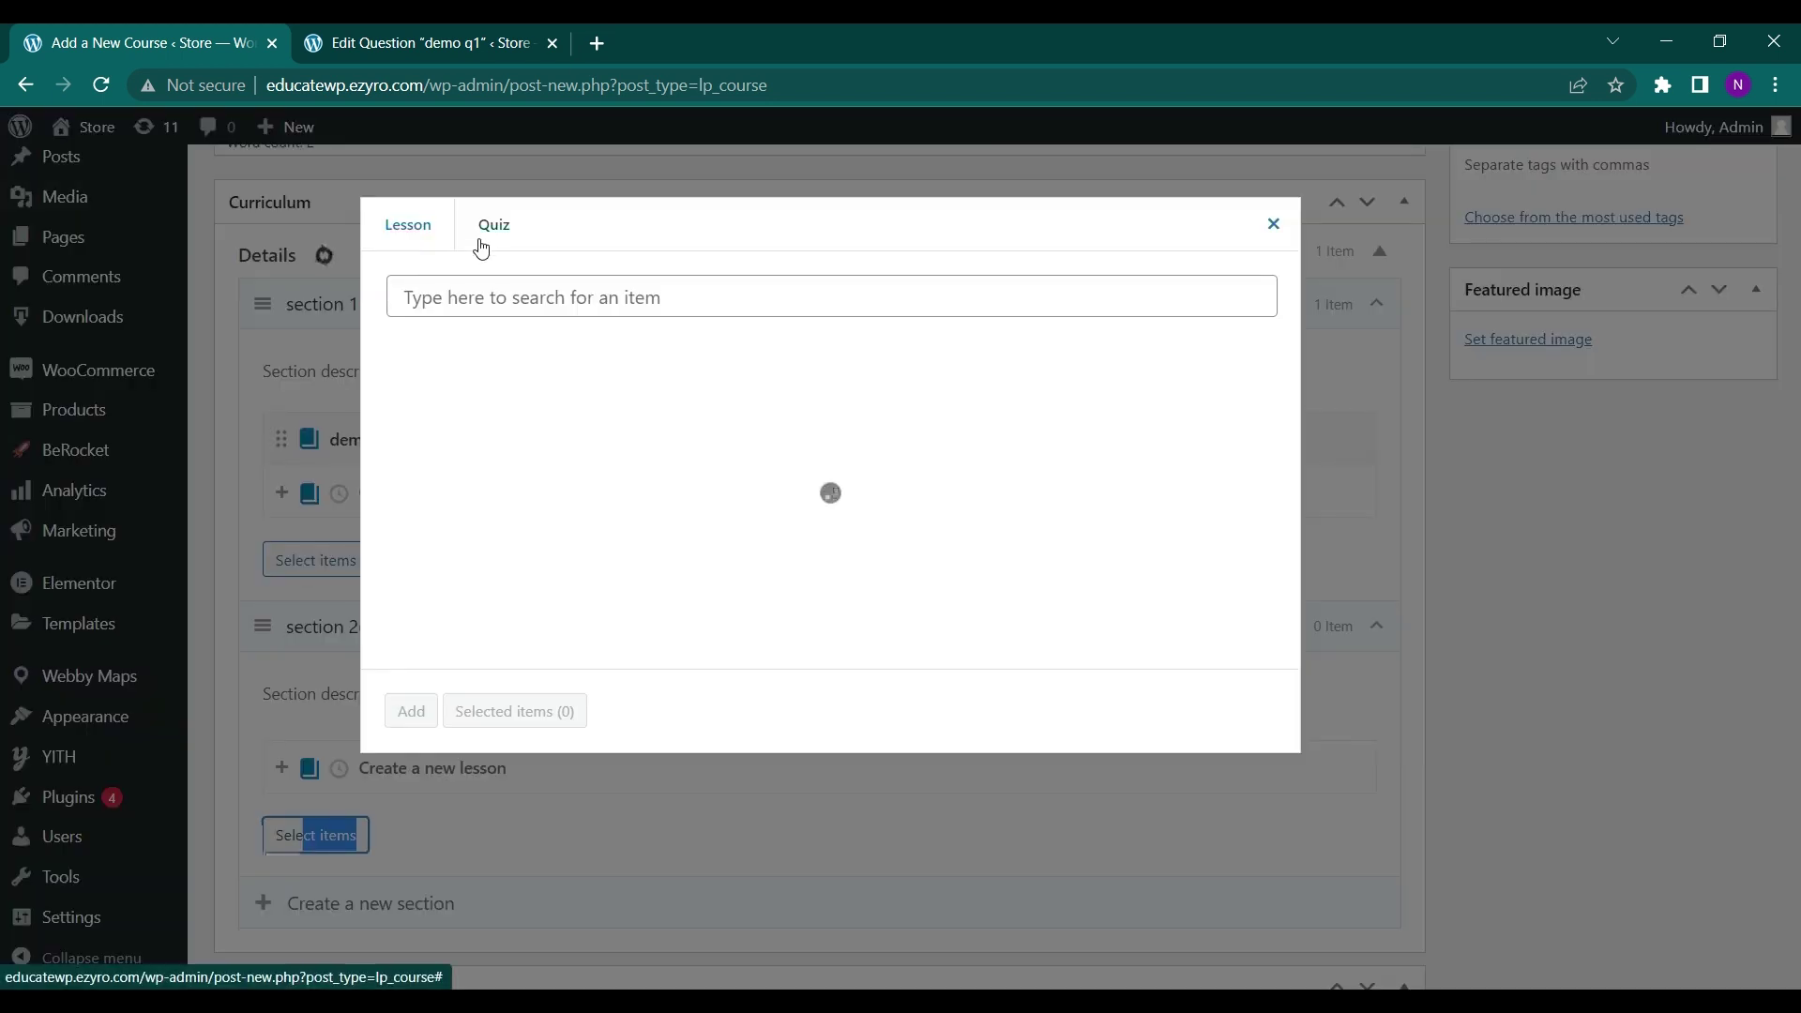
{"action": "left_click", "coordinate": [482, 247]}
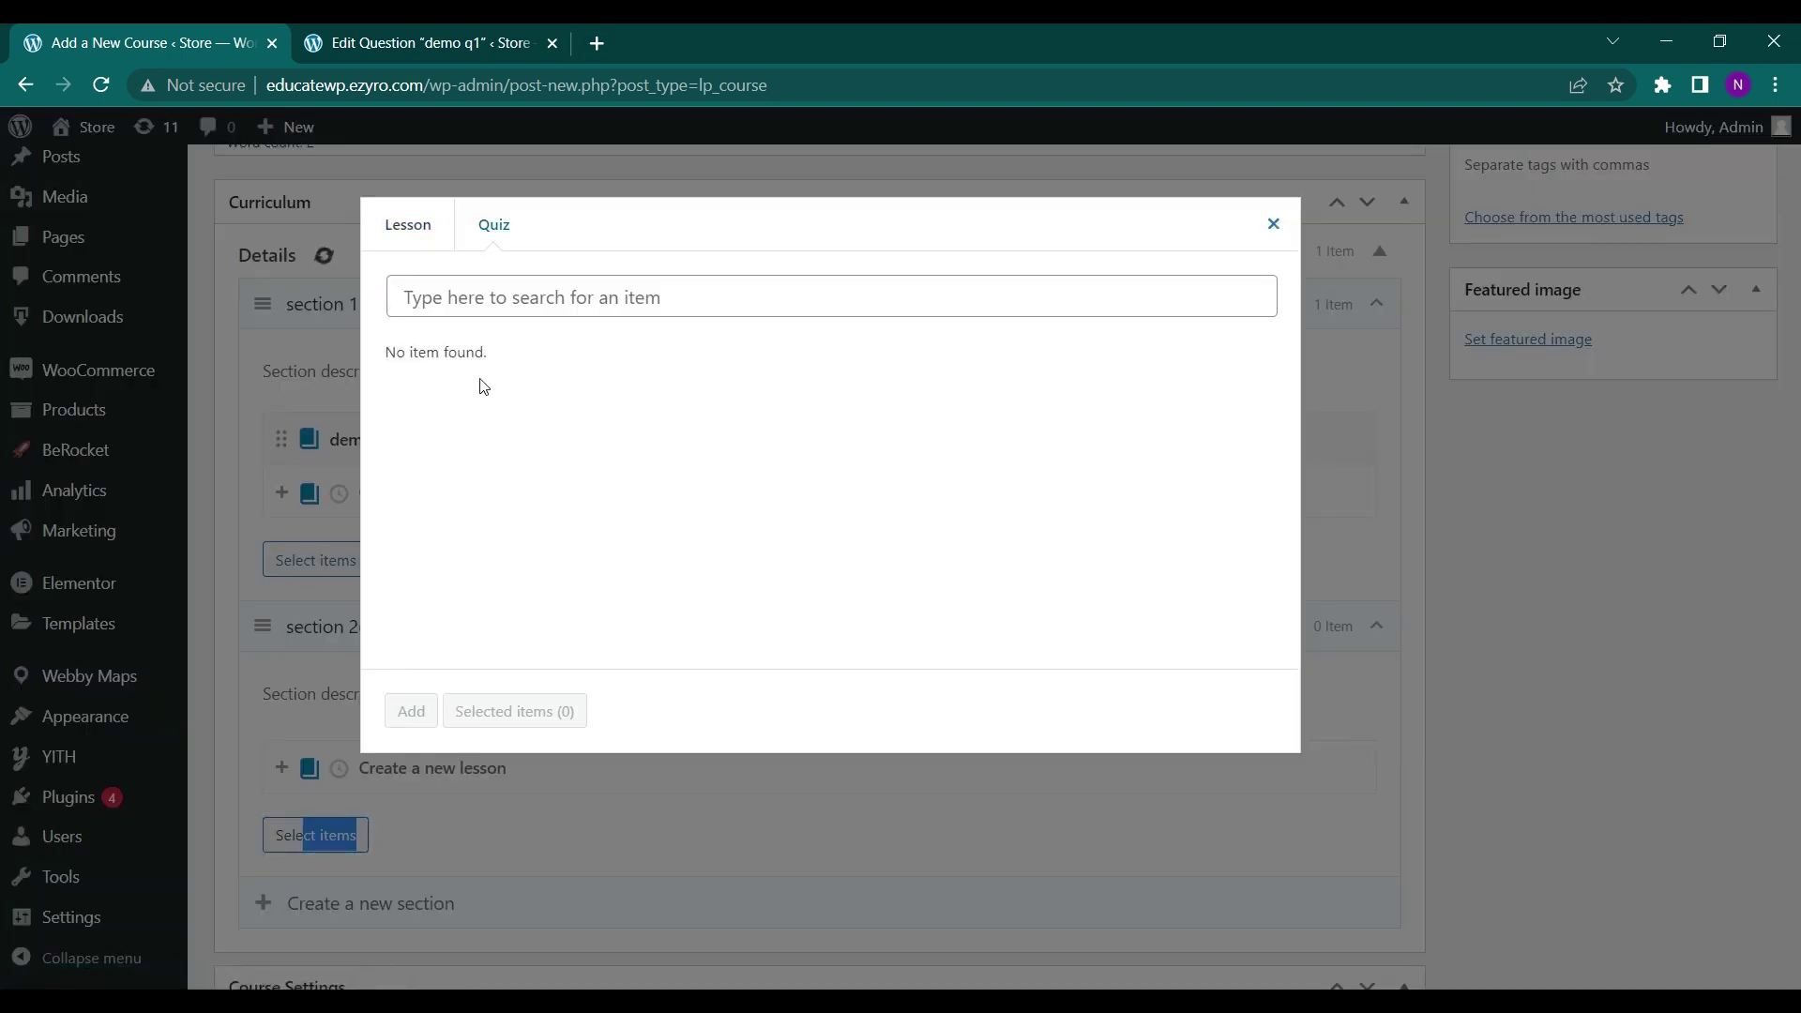
{"action": "left_click", "coordinate": [446, 373]}
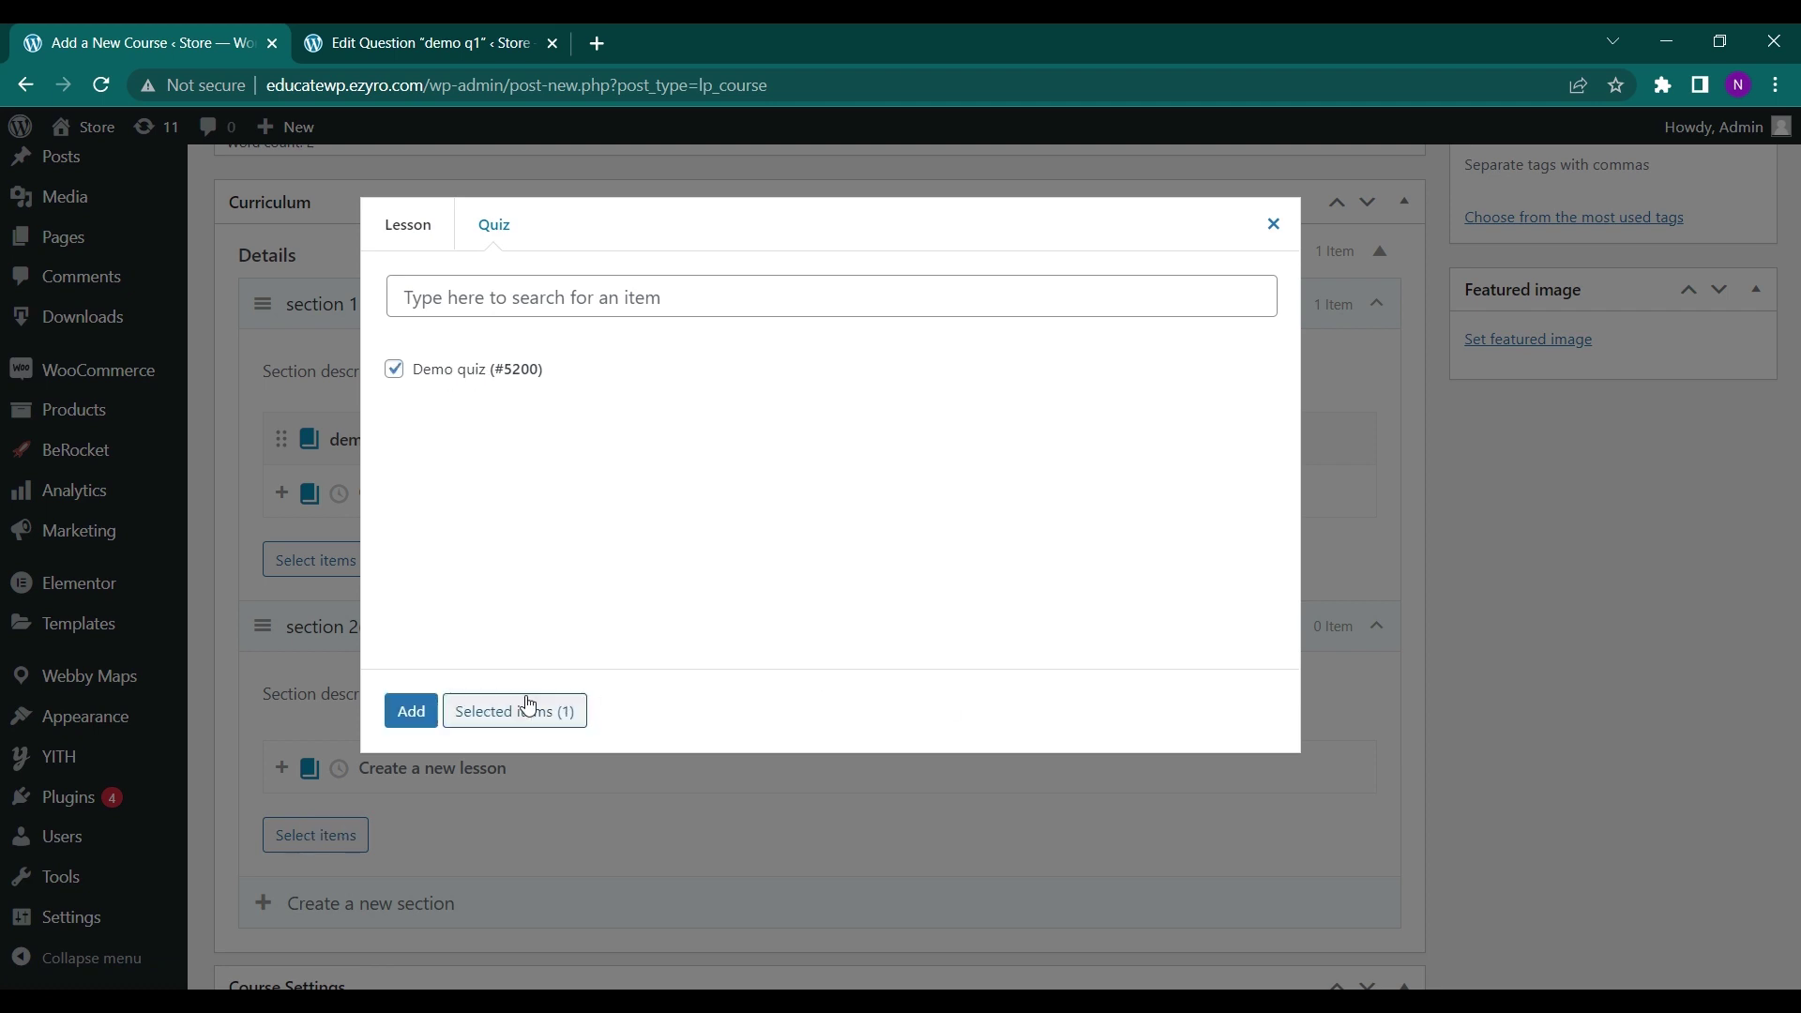
{"action": "left_click", "coordinate": [422, 713]}
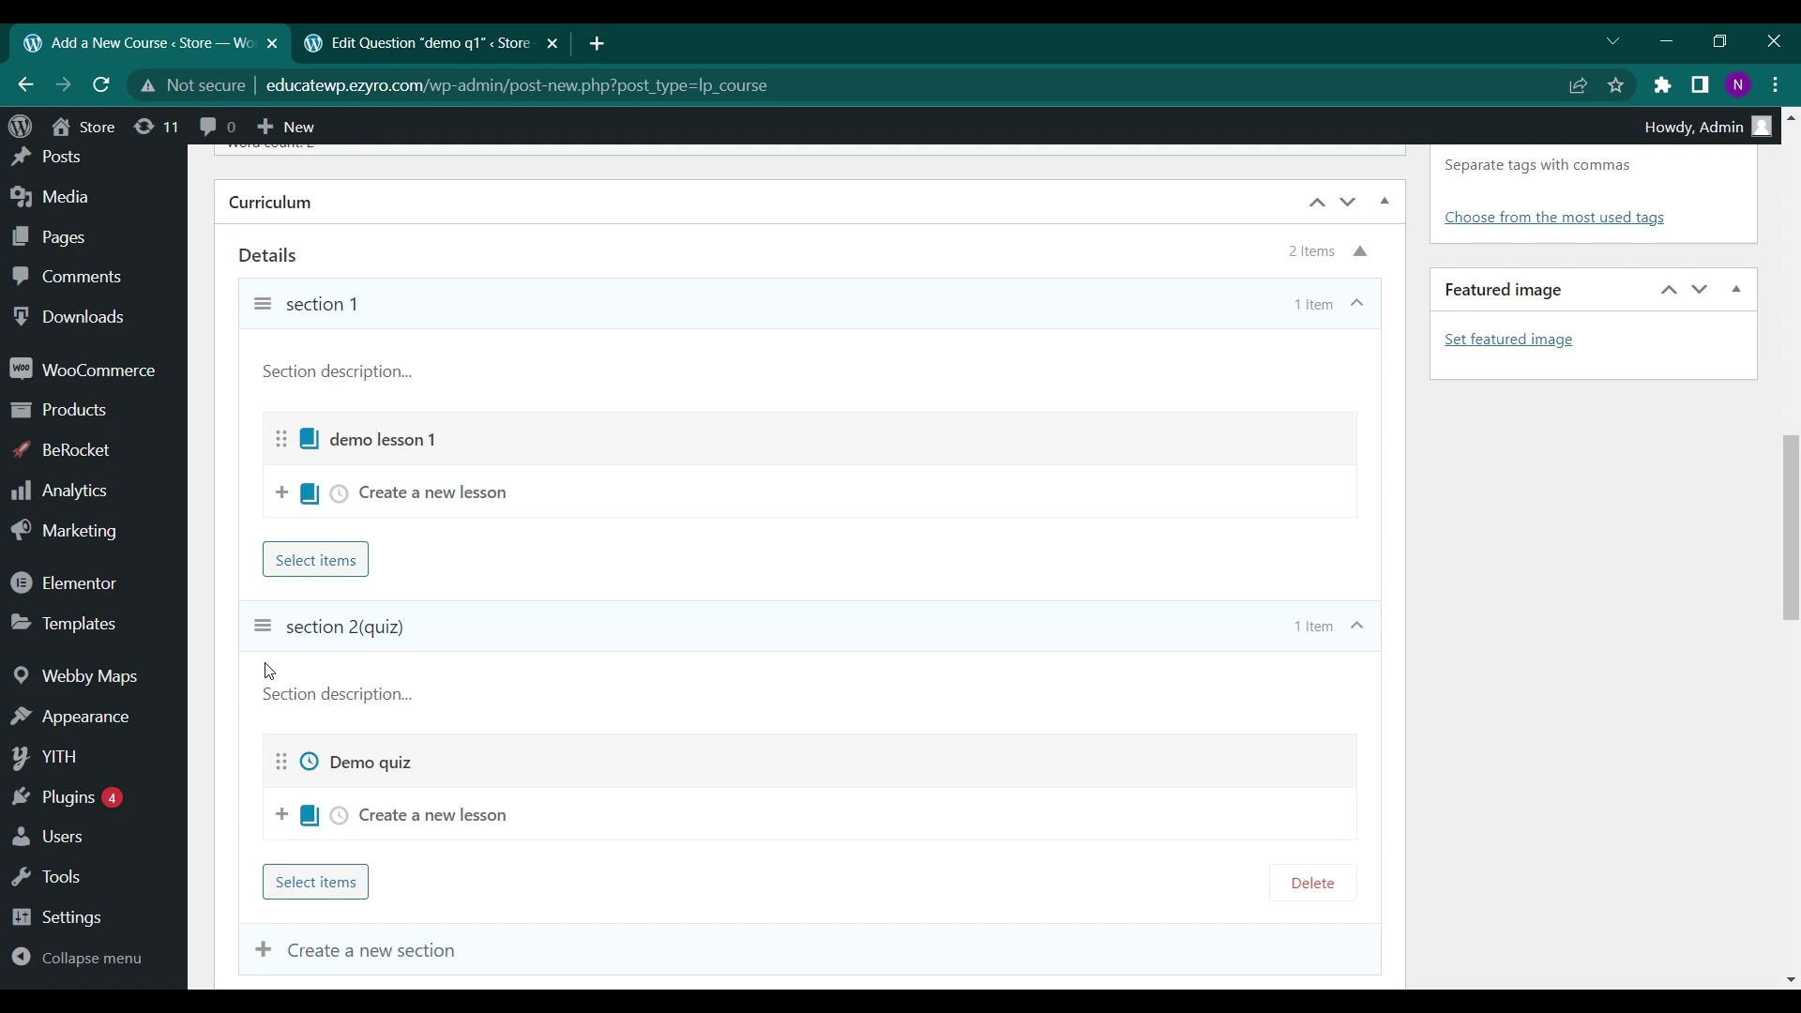
Review the course description, the curriculum sections and the general course settings.
{"action": "scroll", "coordinate": [269, 670], "scroll_direction": "down", "scroll_amount": 2}
{"action": "scroll", "coordinate": [266, 667], "scroll_direction": "up", "scroll_amount": 2}
{"action": "scroll", "coordinate": [265, 610], "scroll_direction": "up", "scroll_amount": 7}
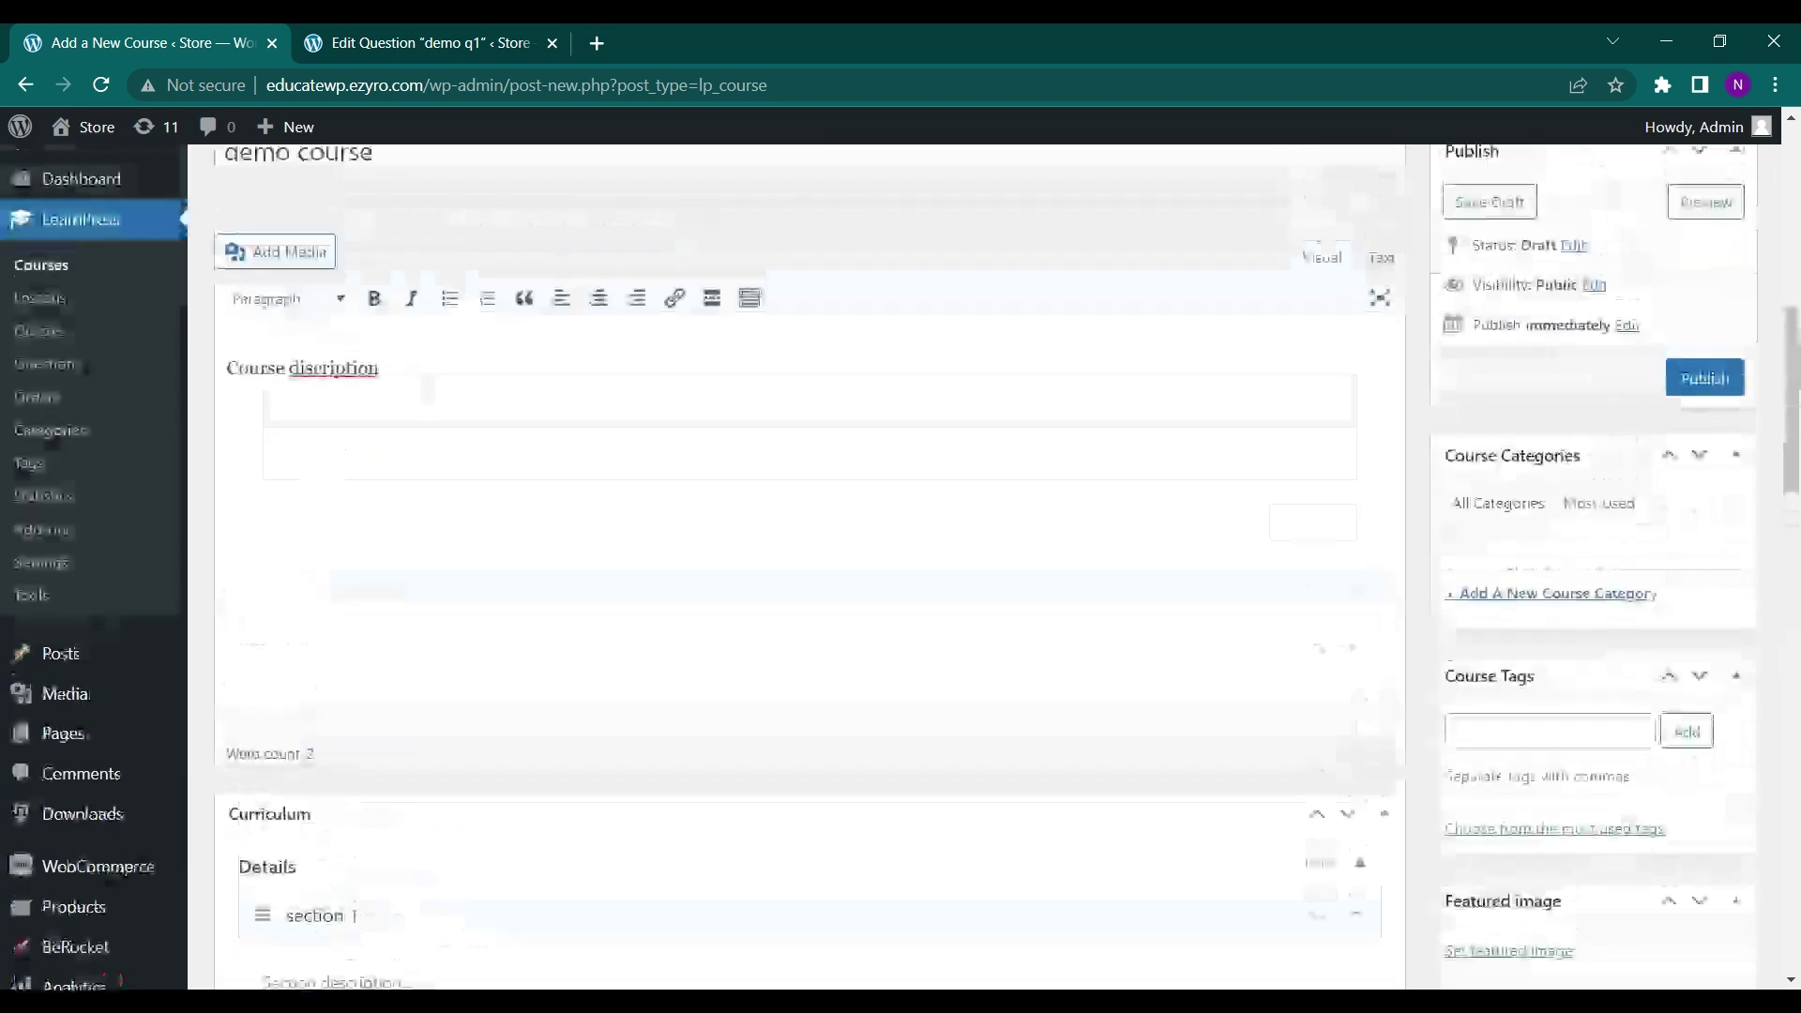
{"action": "scroll", "coordinate": [422, 394], "scroll_direction": "down", "scroll_amount": 9}
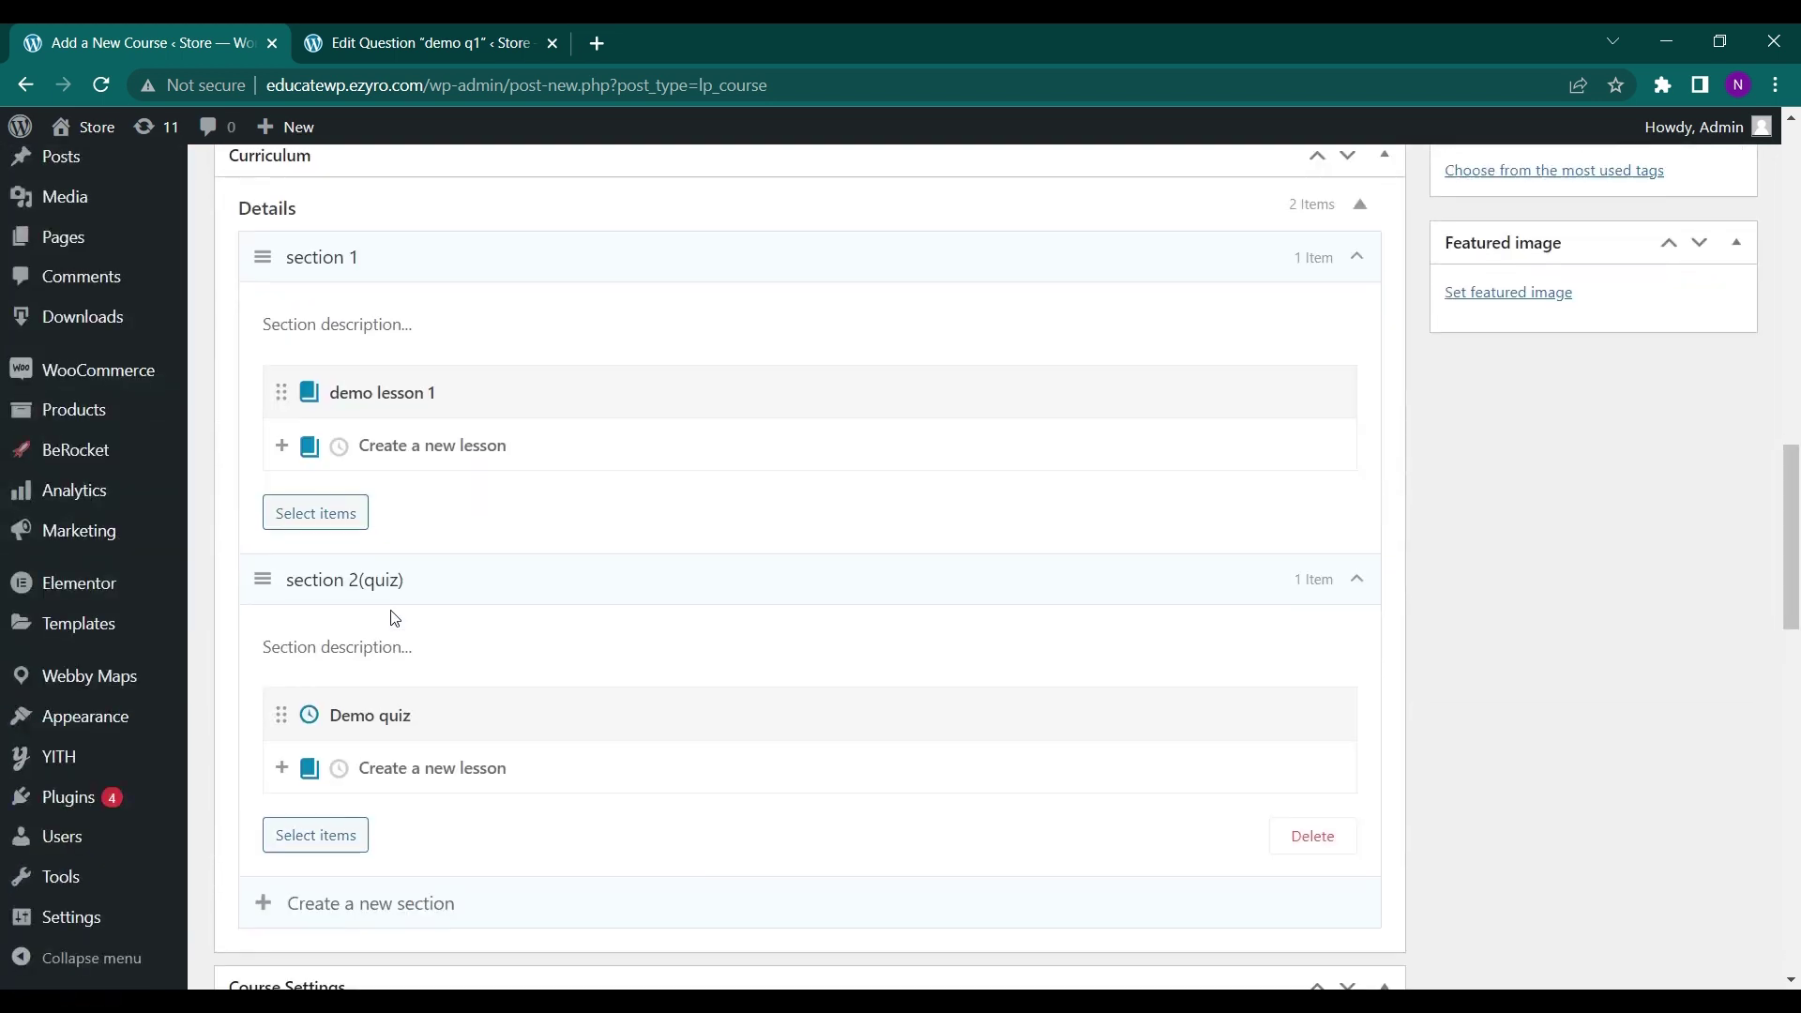
{"action": "scroll", "coordinate": [390, 563], "scroll_direction": "down", "scroll_amount": 5}
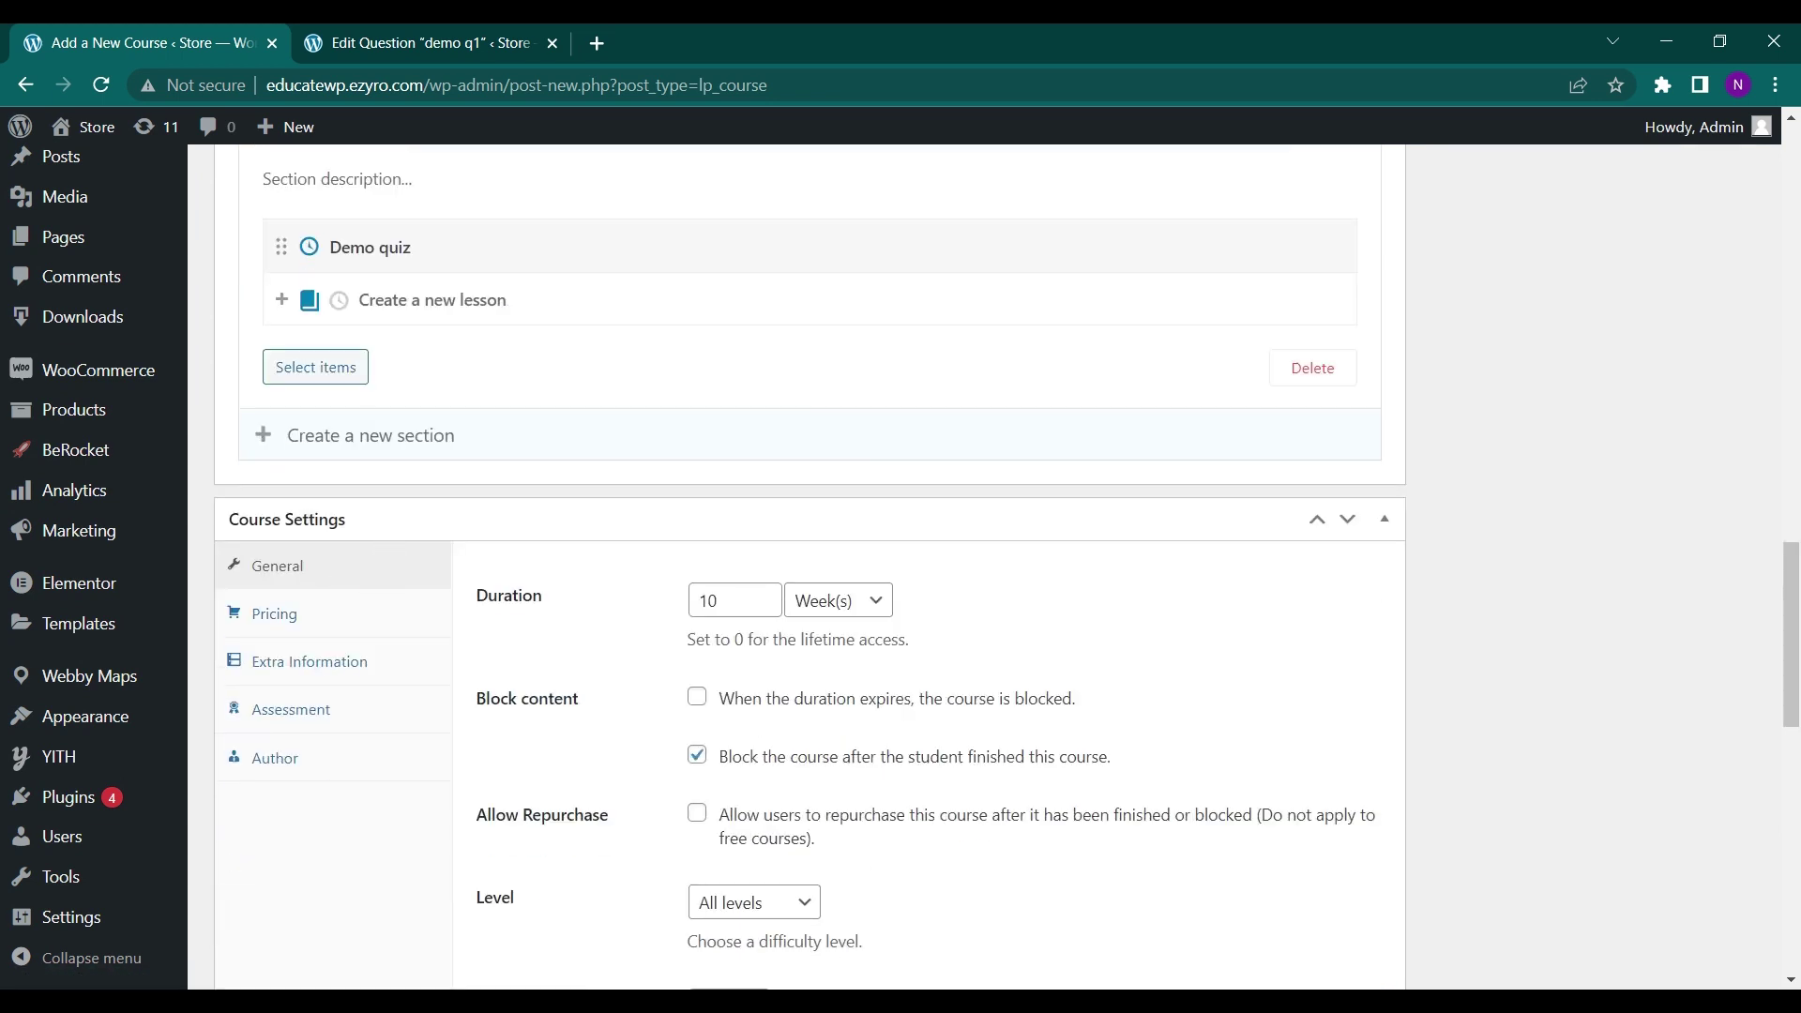
{"action": "scroll", "coordinate": [436, 392], "scroll_direction": "up", "scroll_amount": 1}
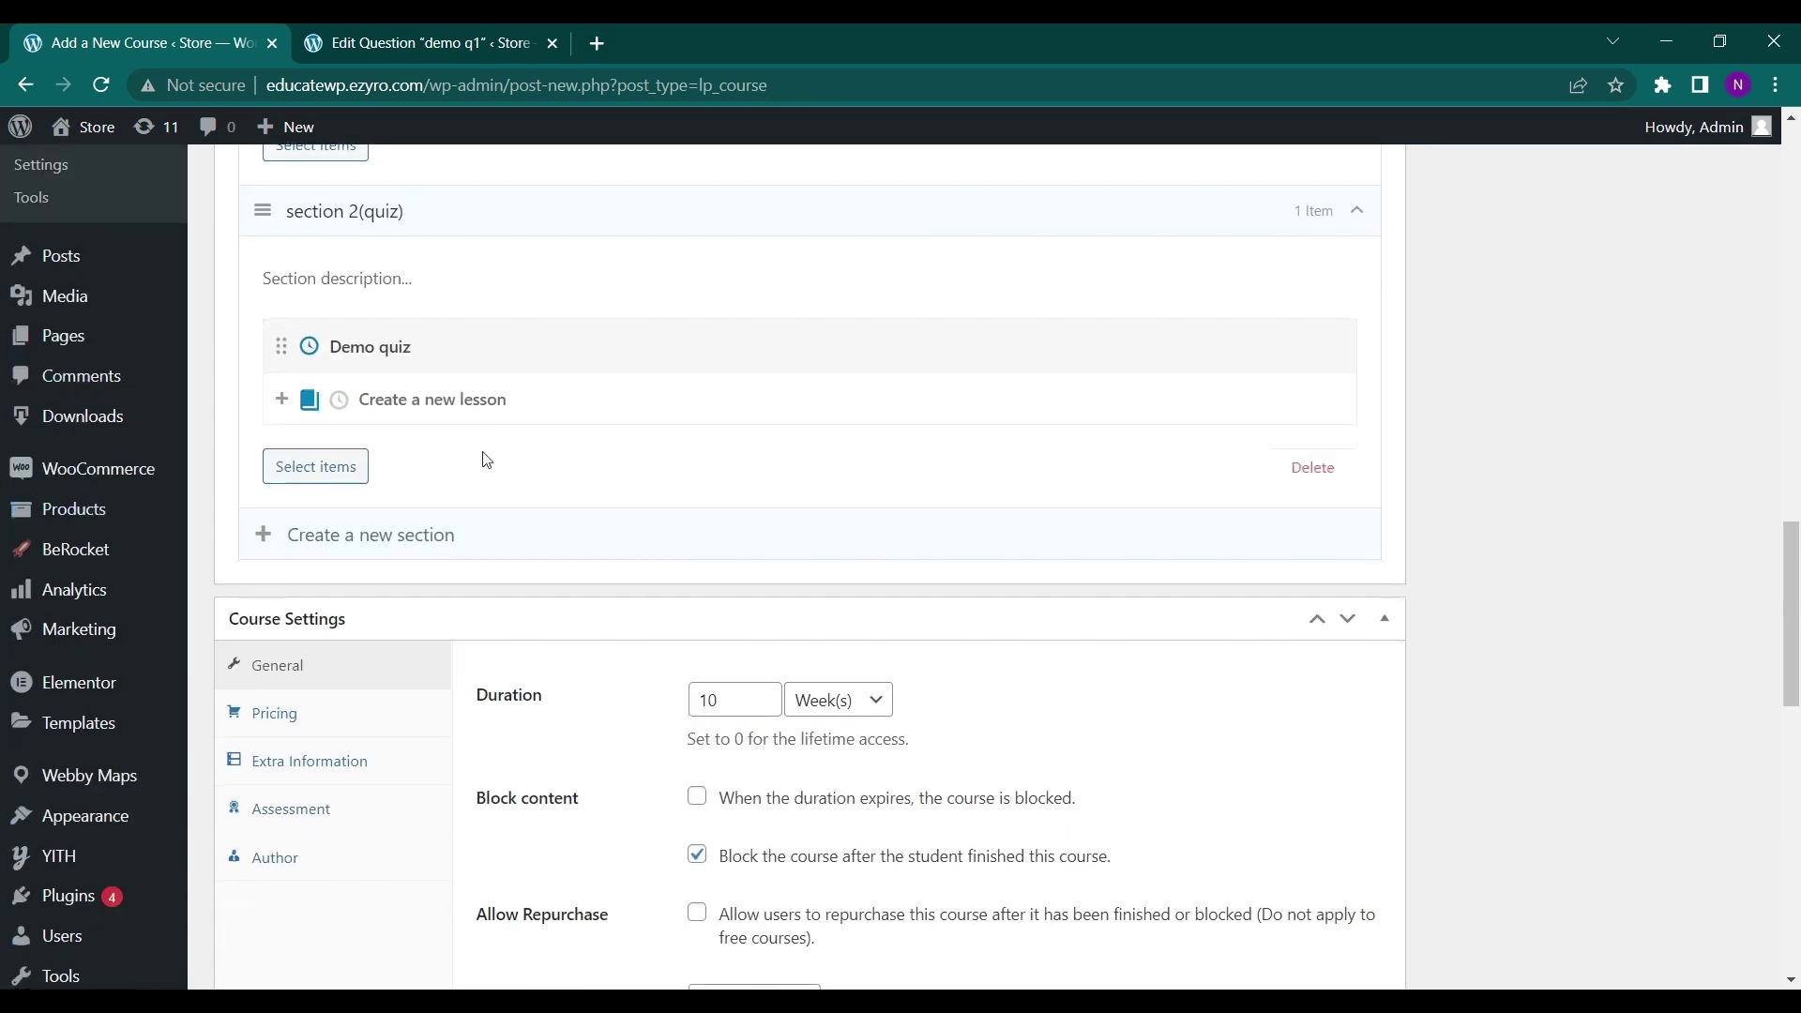
{"action": "scroll", "coordinate": [487, 460], "scroll_direction": "down", "scroll_amount": 5}
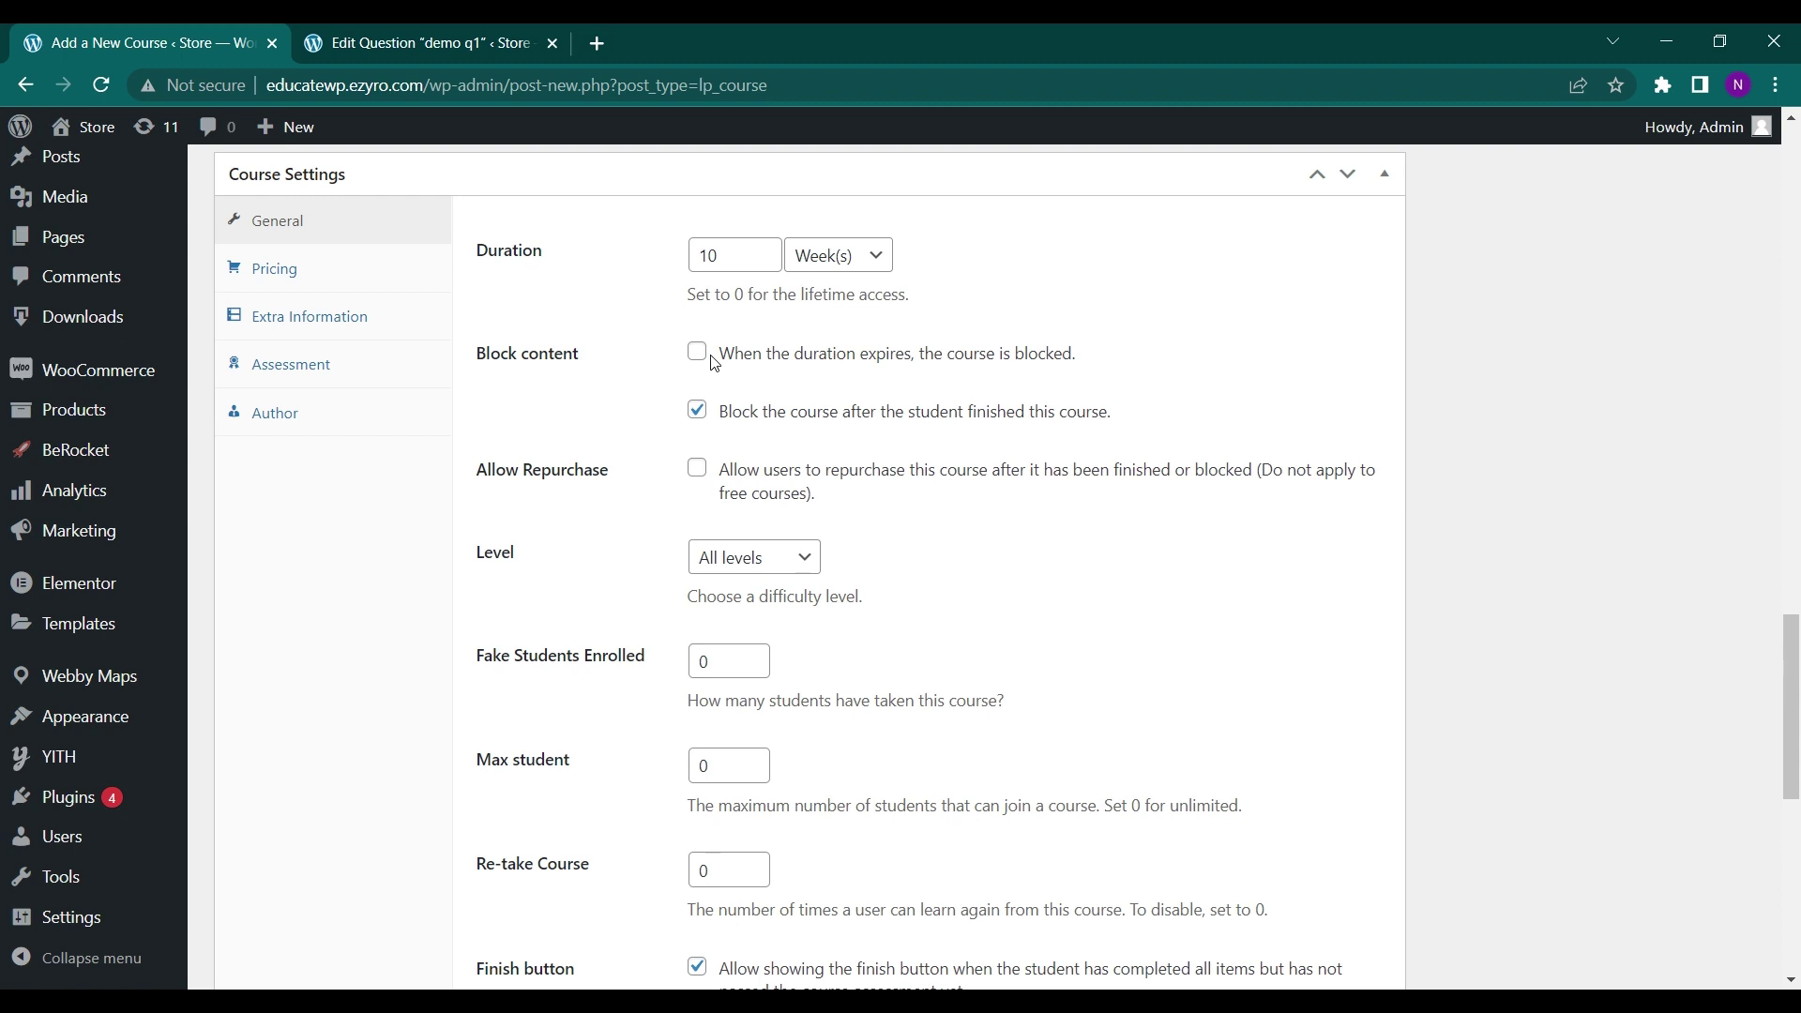
Allow users to repurchase the course and set its difficulty level to Intermediate.
{"action": "scroll", "coordinate": [563, 389], "scroll_direction": "down", "scroll_amount": 2}
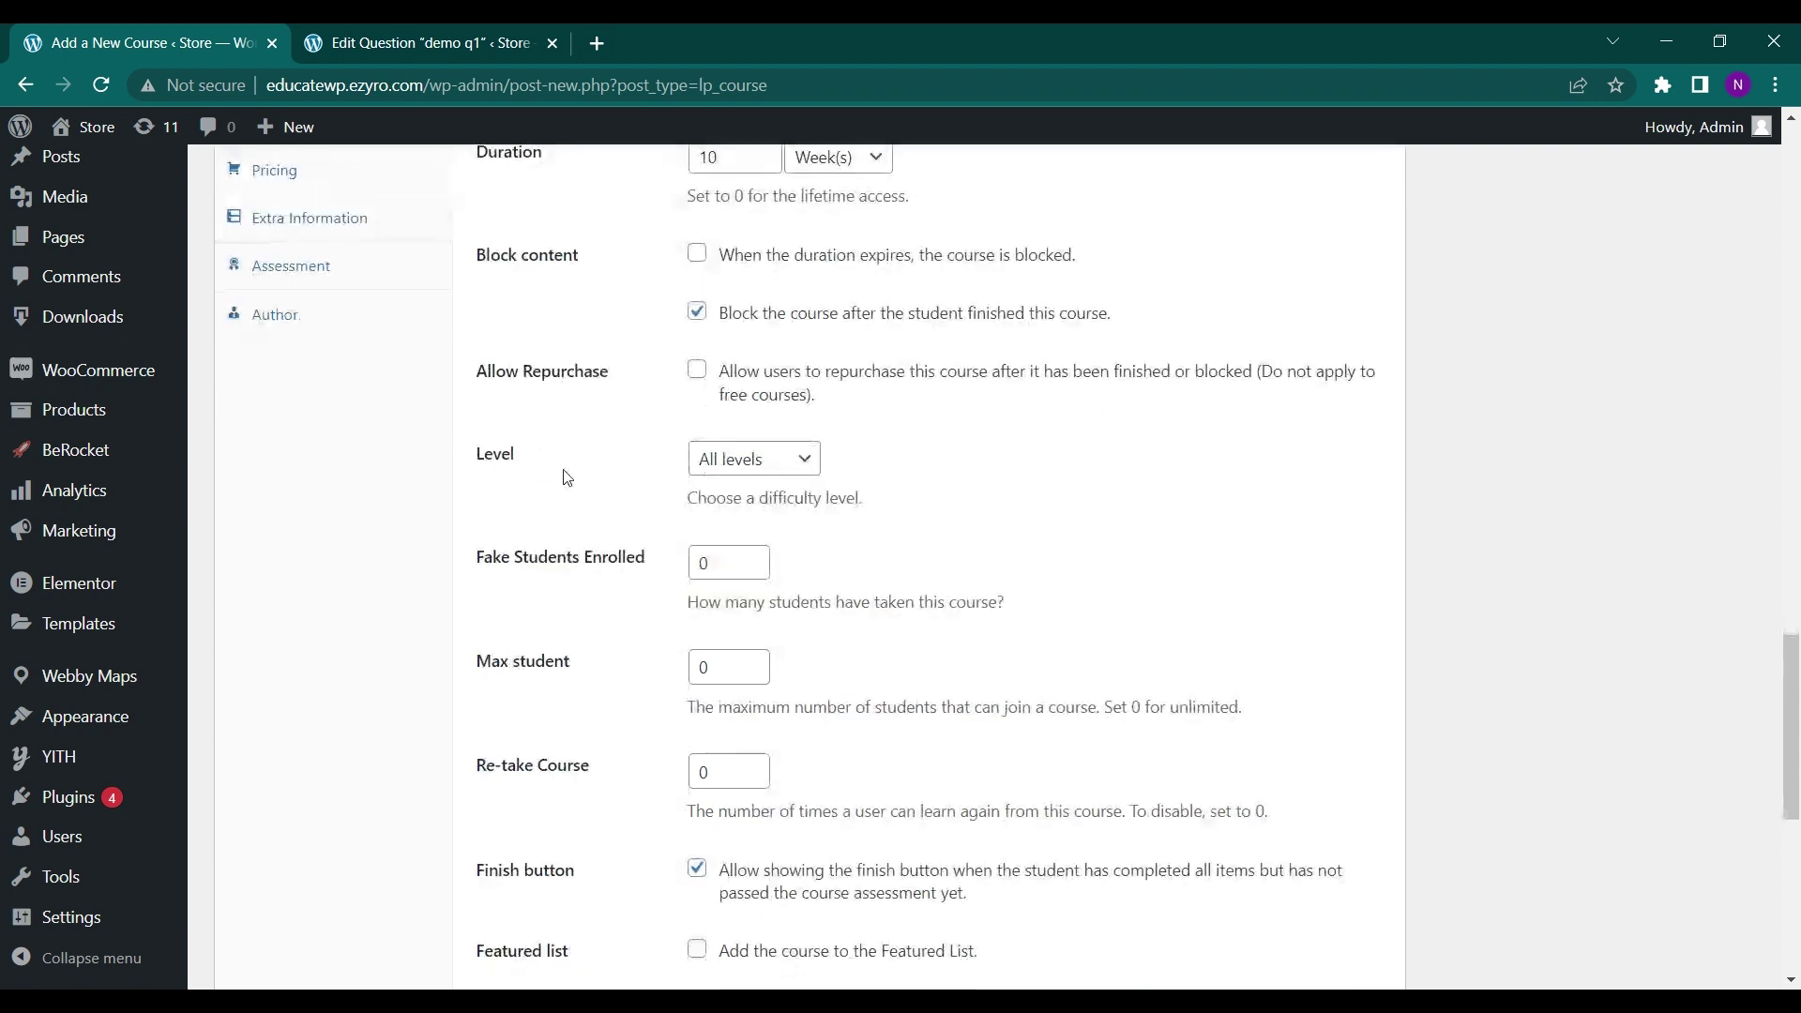
{"action": "left_click", "coordinate": [697, 295]}
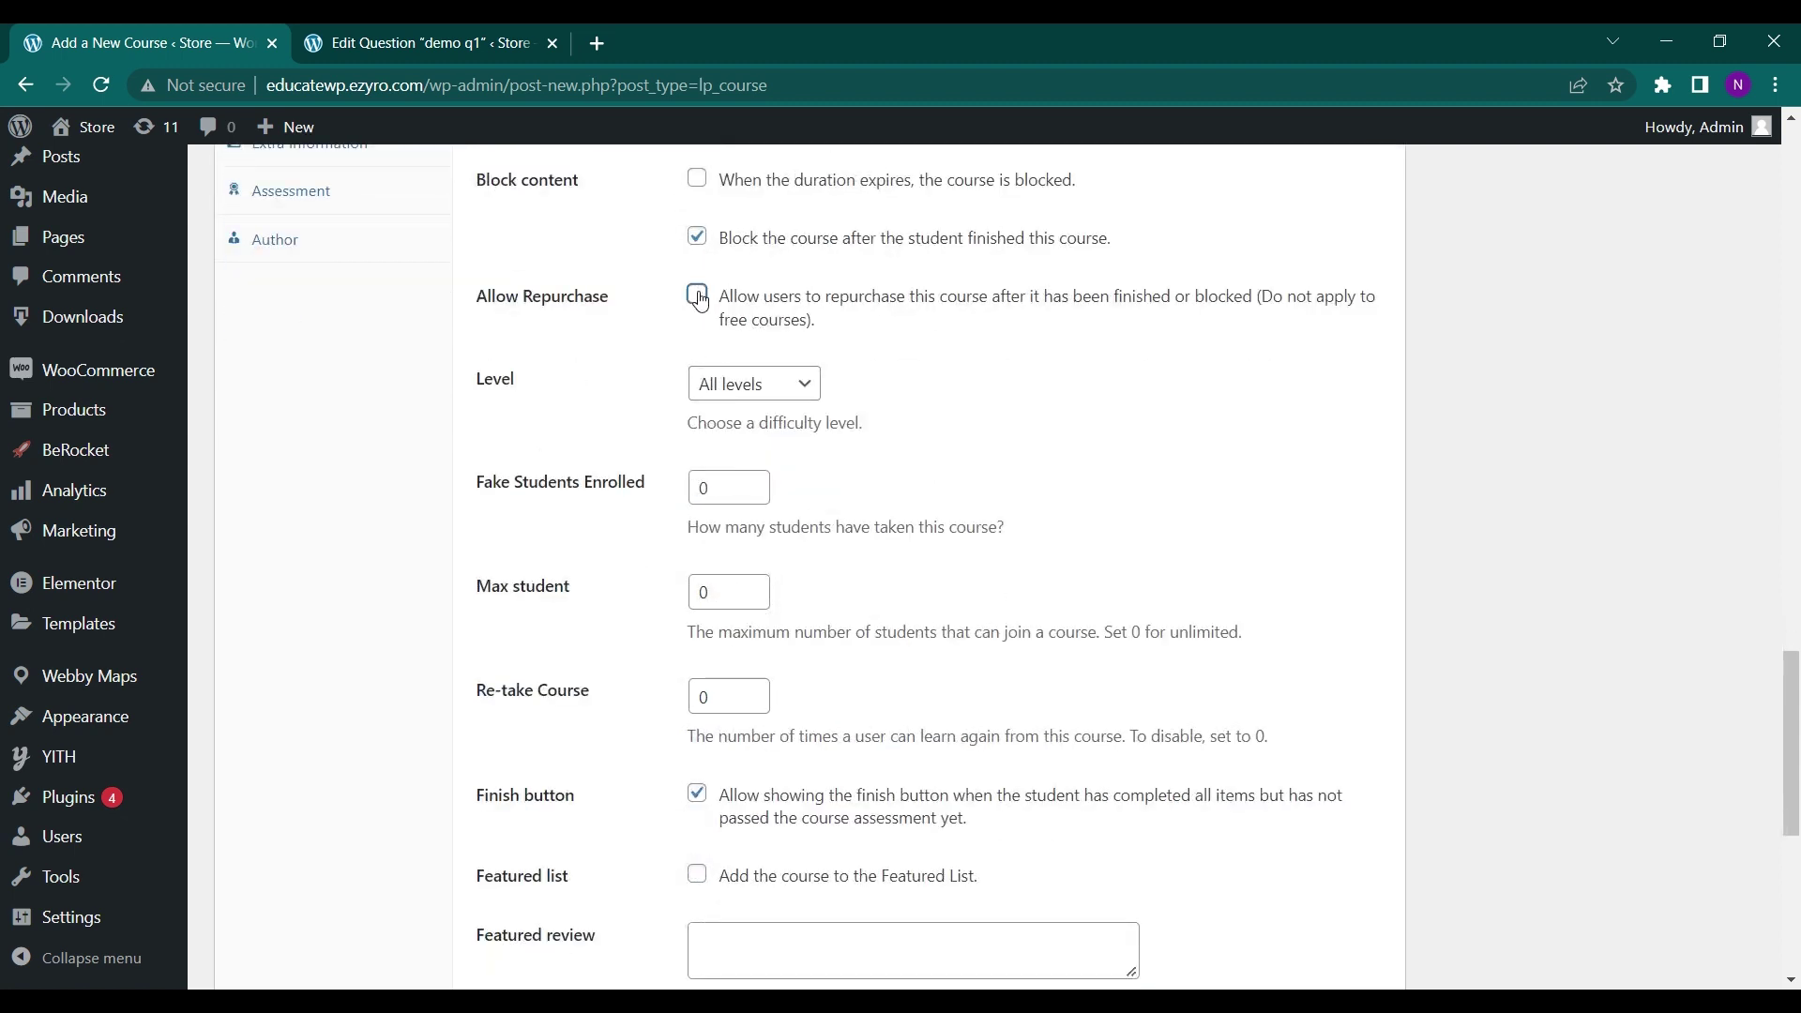
{"action": "scroll", "coordinate": [623, 479], "scroll_direction": "down", "scroll_amount": 1}
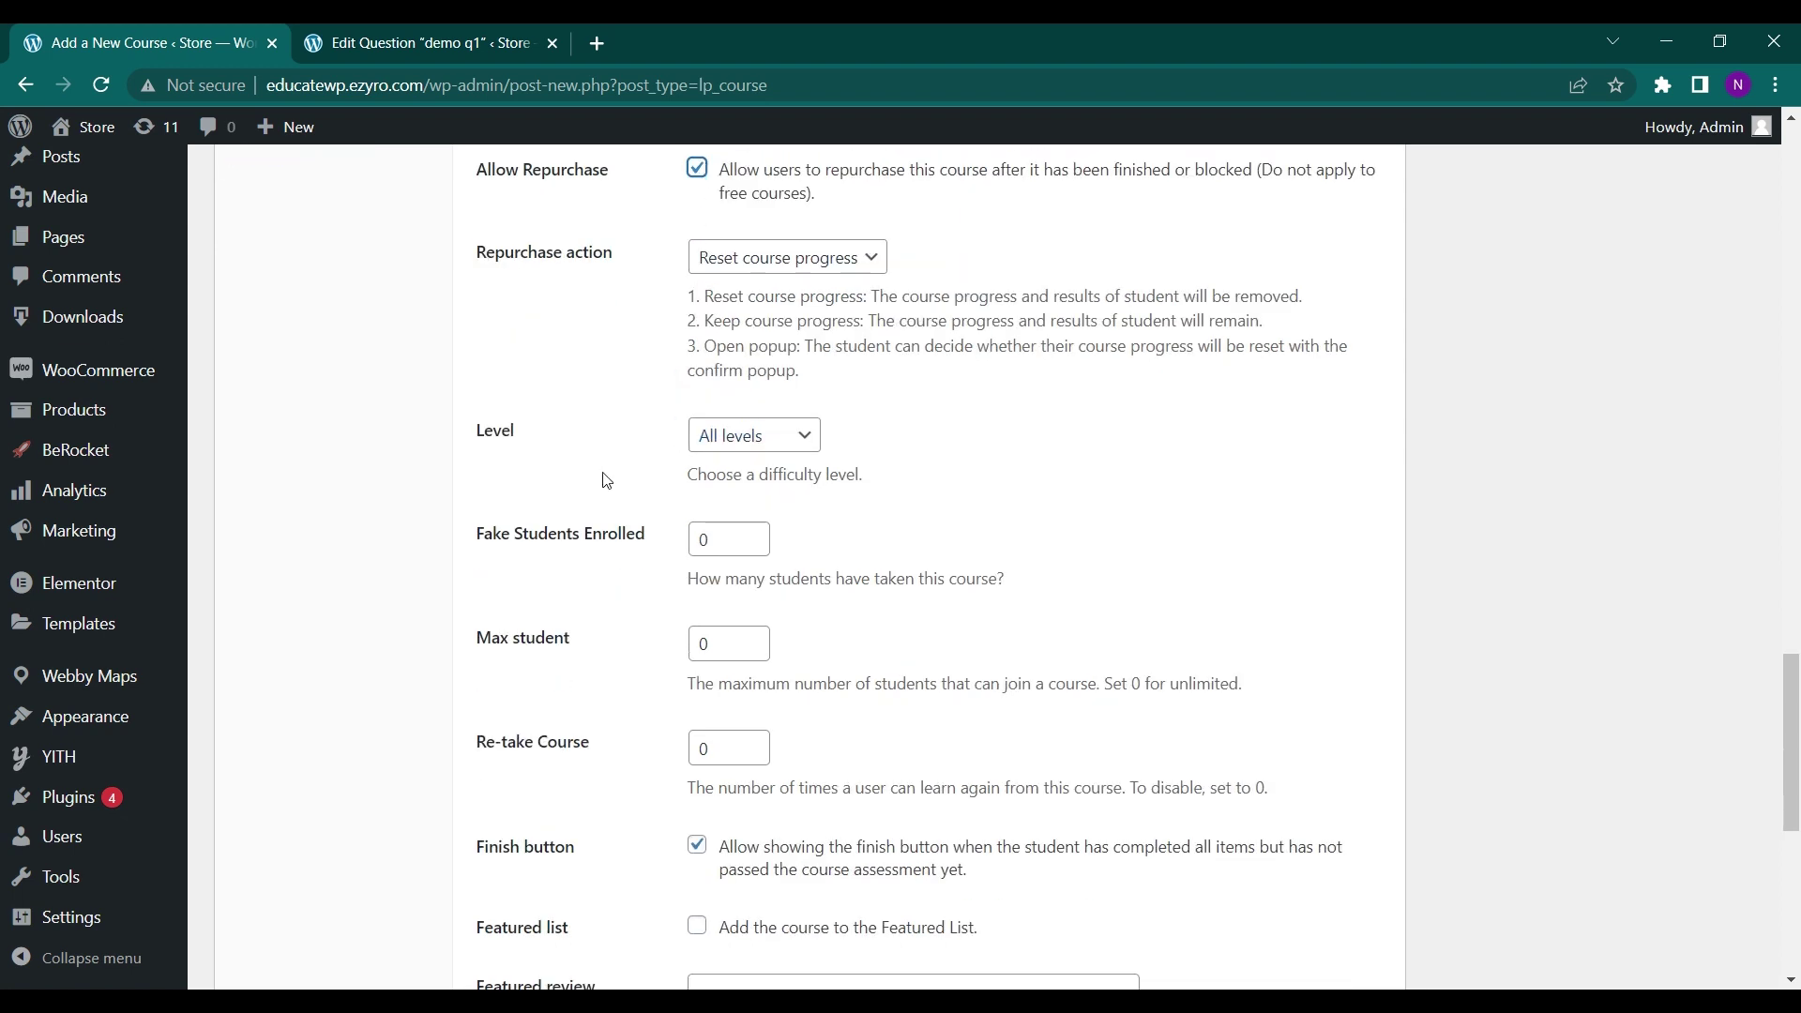
{"action": "scroll", "coordinate": [603, 475], "scroll_direction": "down", "scroll_amount": 1}
{"action": "left_click", "coordinate": [732, 364]}
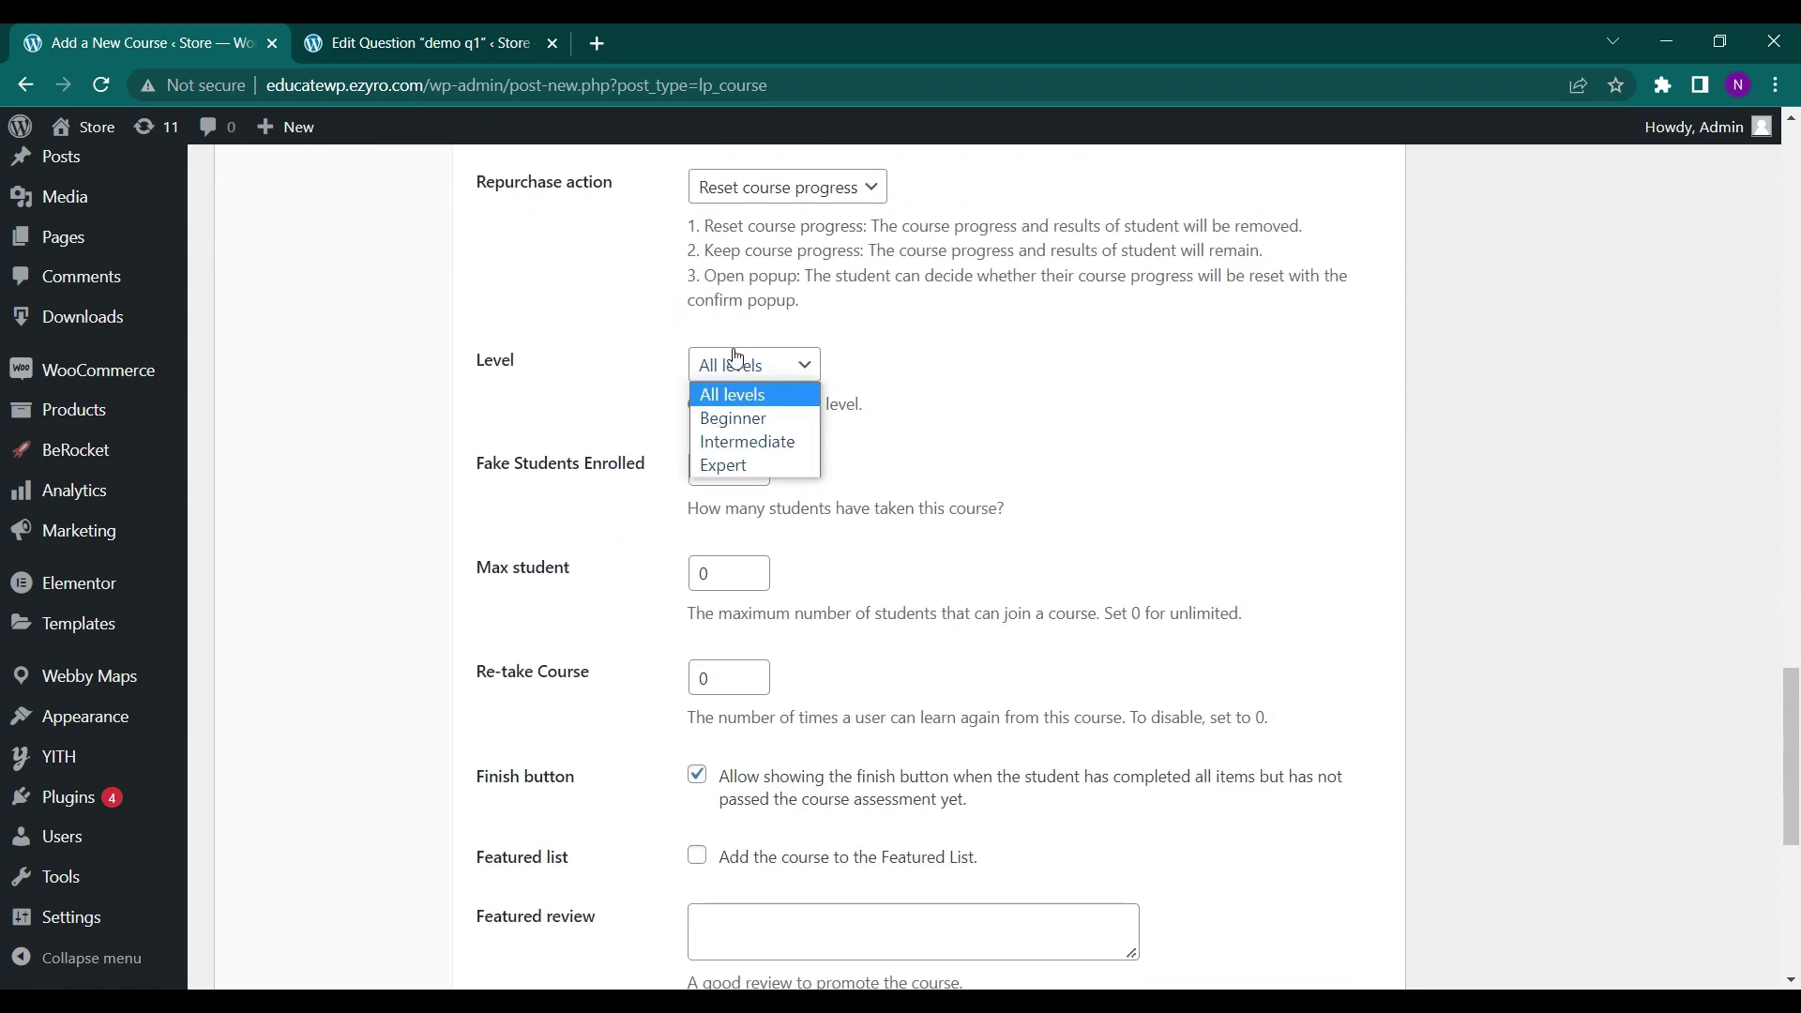
{"action": "left_click", "coordinate": [747, 439]}
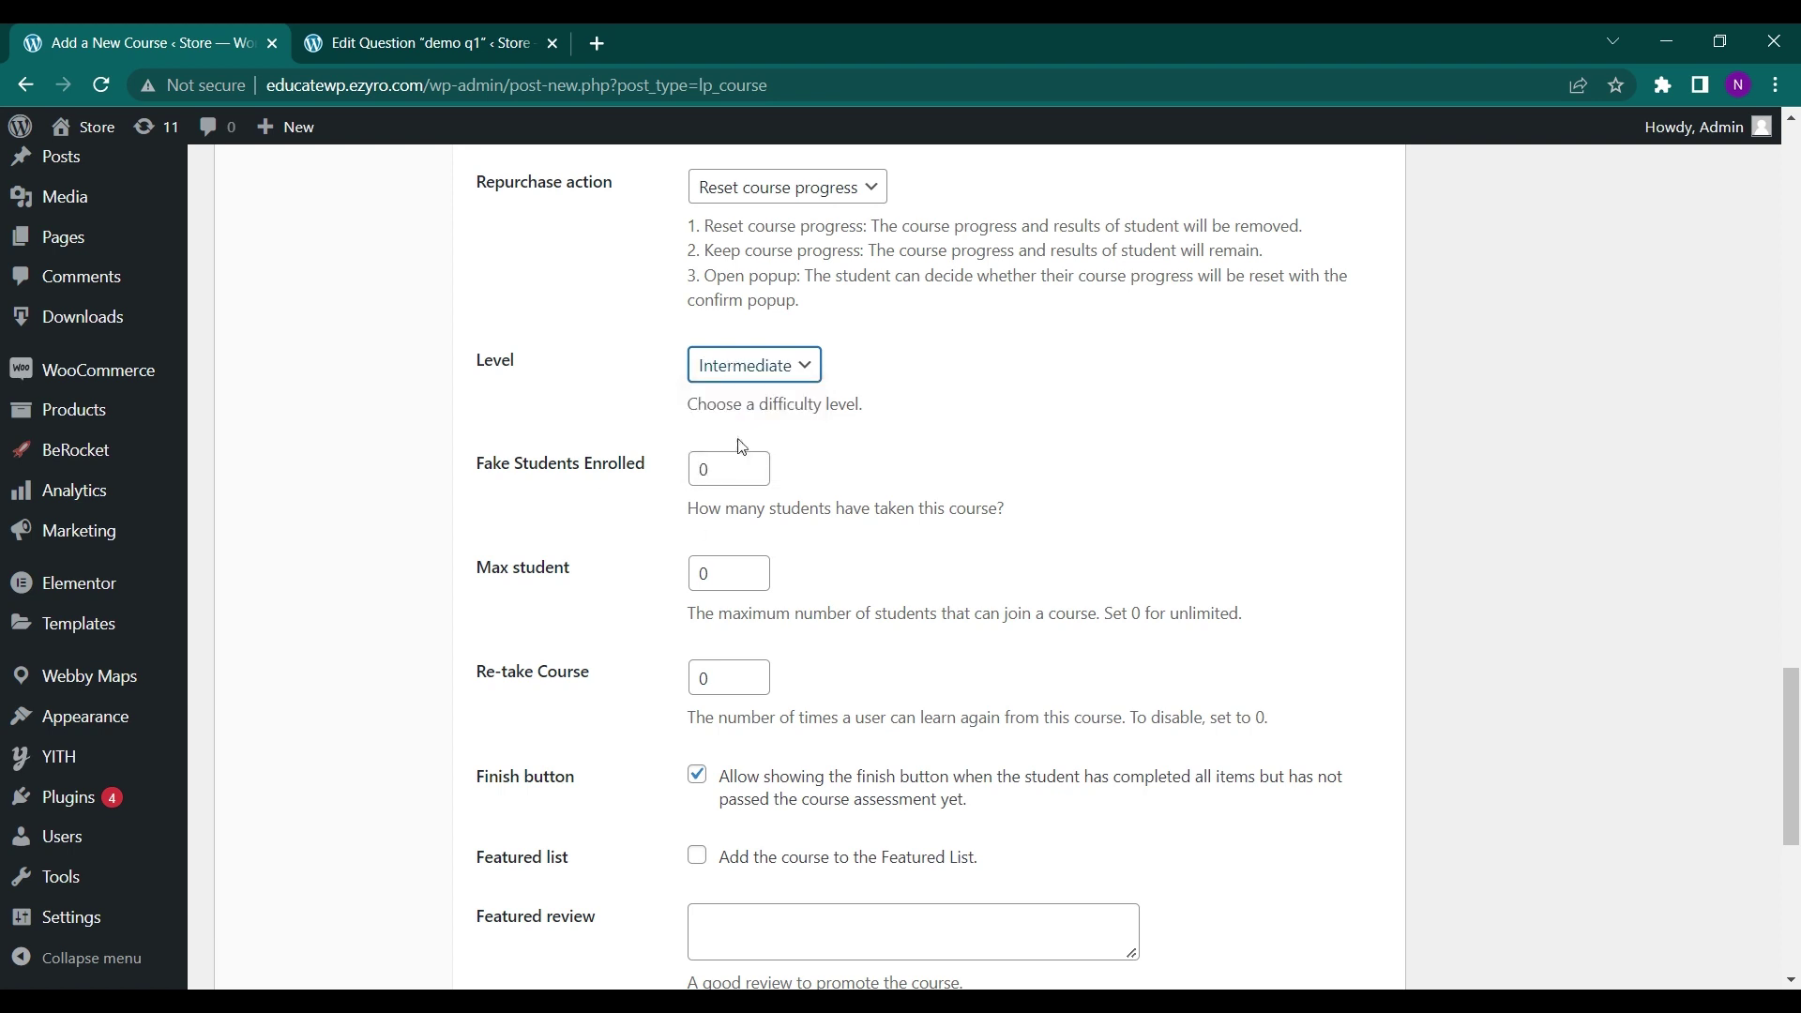
Go through the enrolment, re-take and finish options and add the course to the Featured List.
{"action": "scroll", "coordinate": [741, 447], "scroll_direction": "down", "scroll_amount": 1}
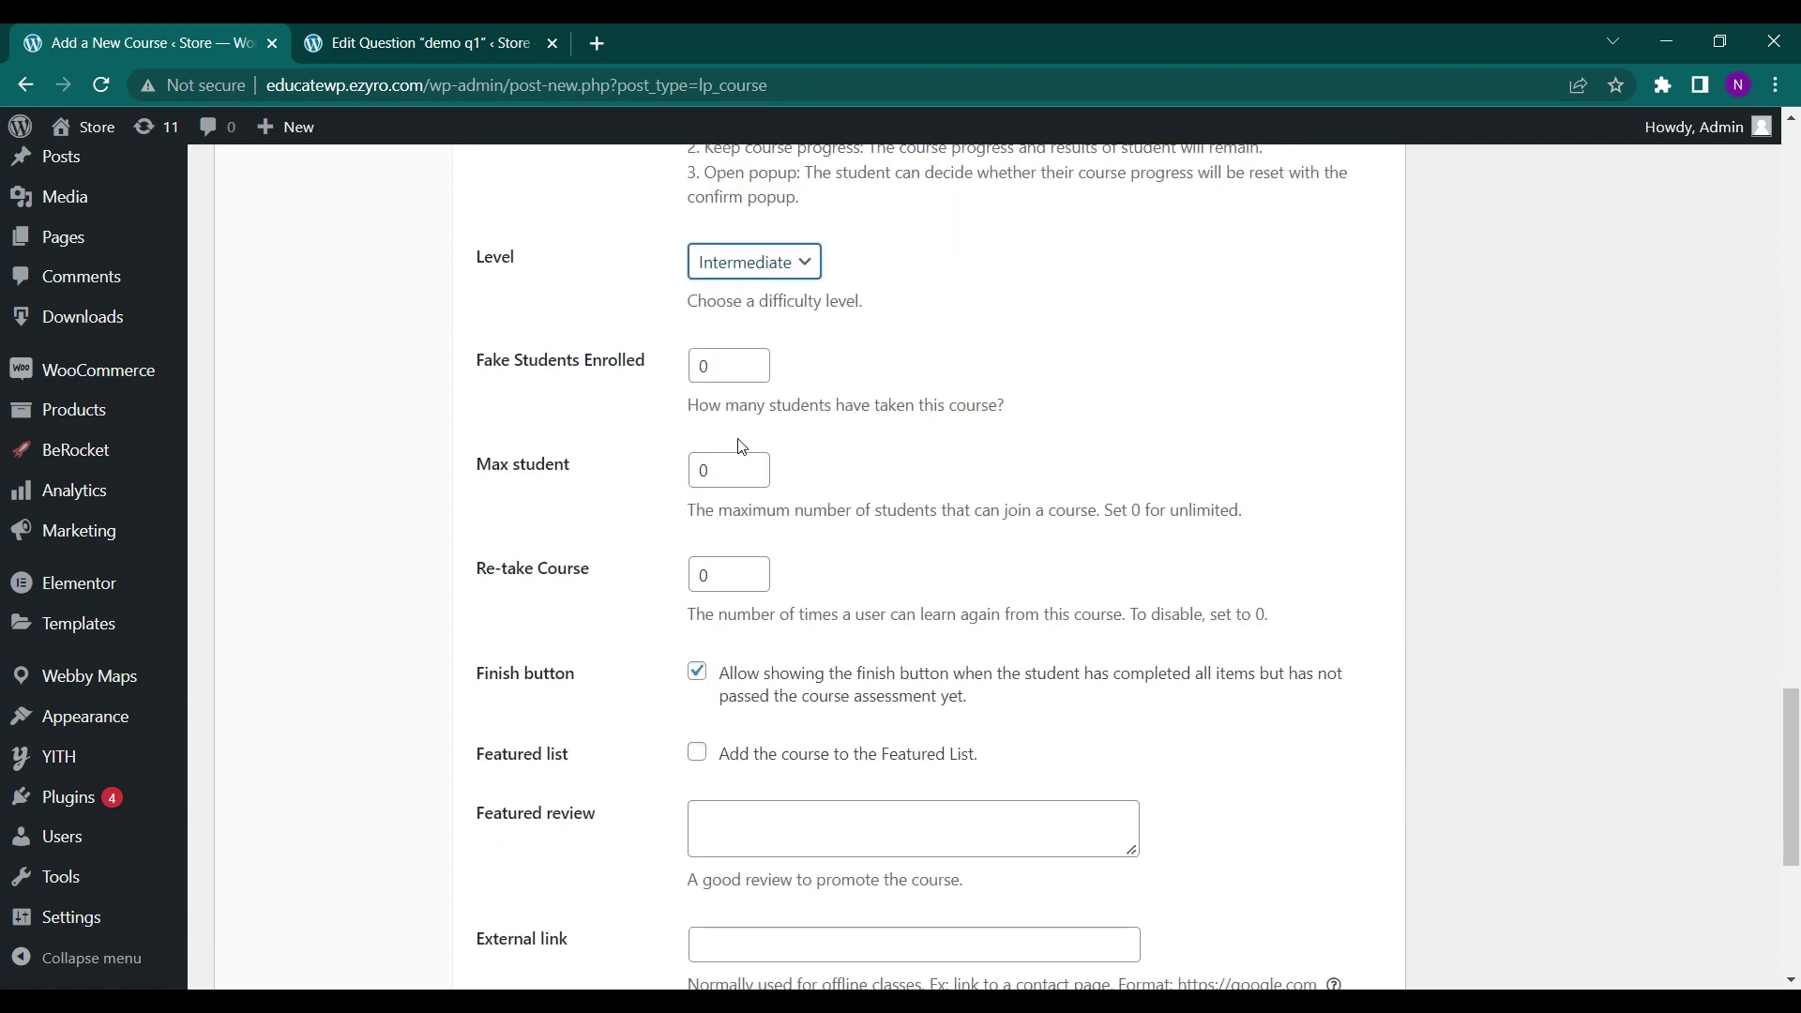
{"action": "scroll", "coordinate": [741, 447], "scroll_direction": "down", "scroll_amount": 1}
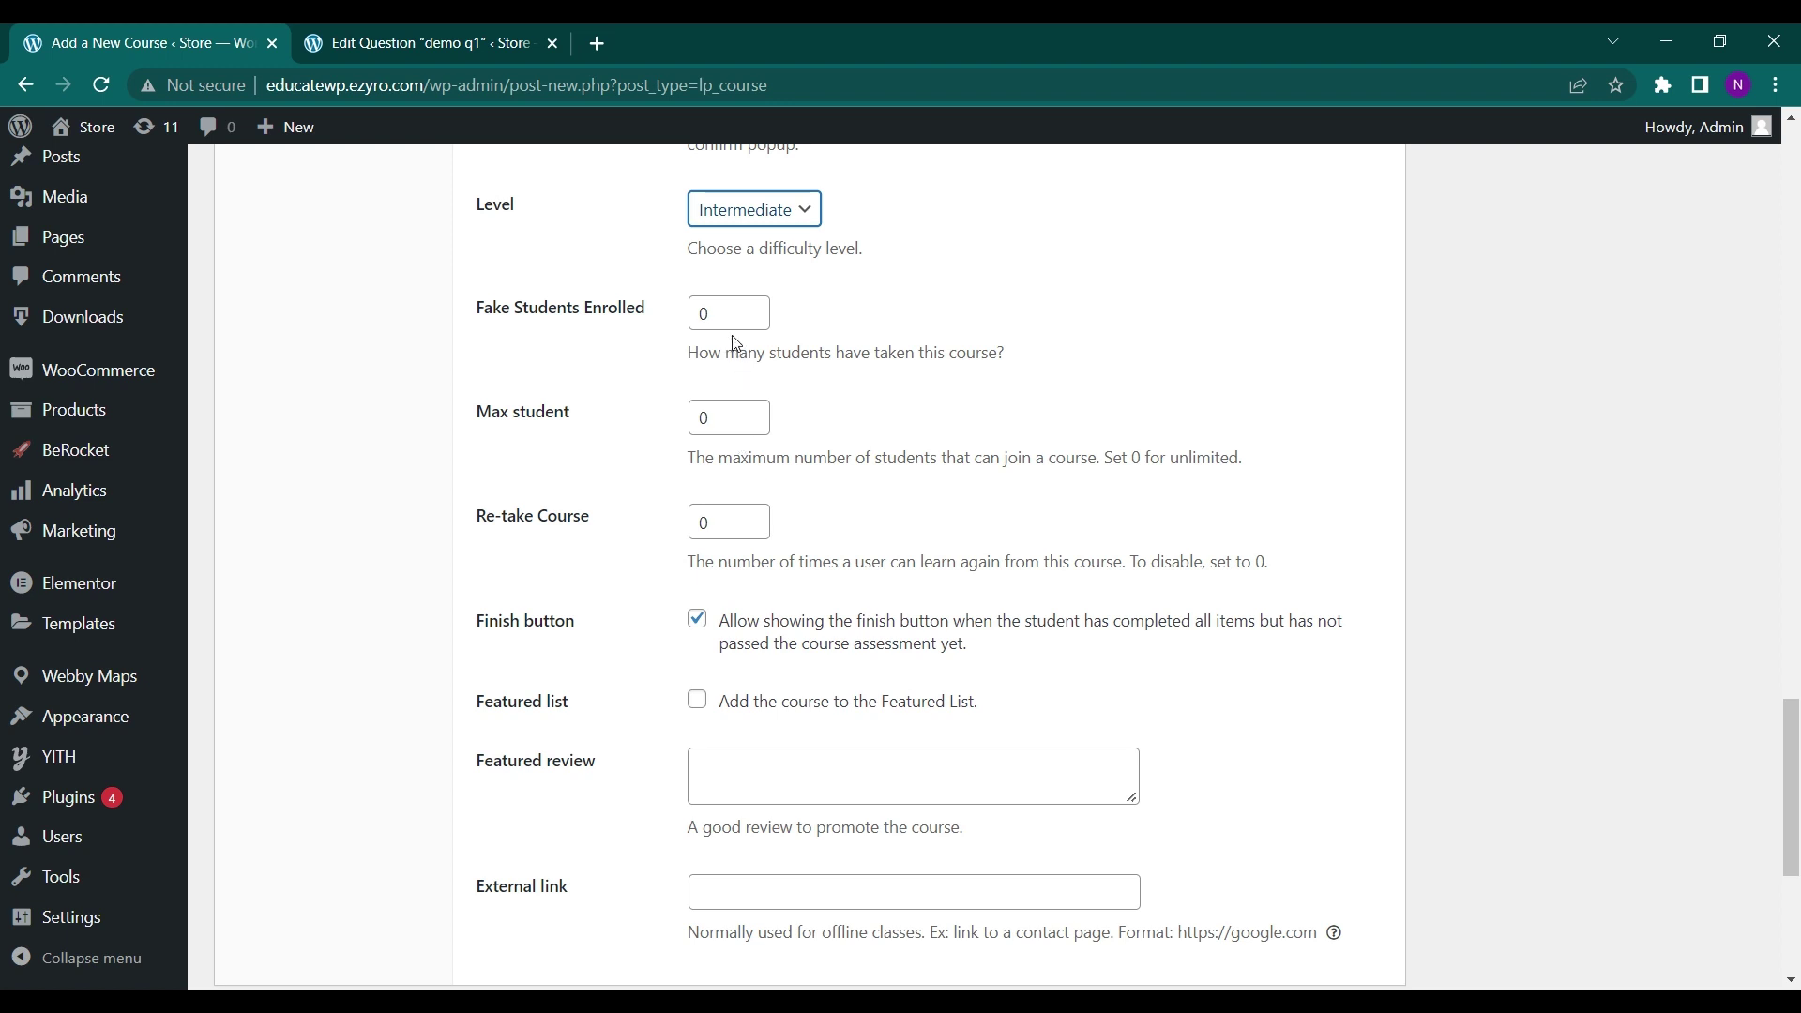
{"action": "scroll", "coordinate": [741, 403], "scroll_direction": "down", "scroll_amount": 1}
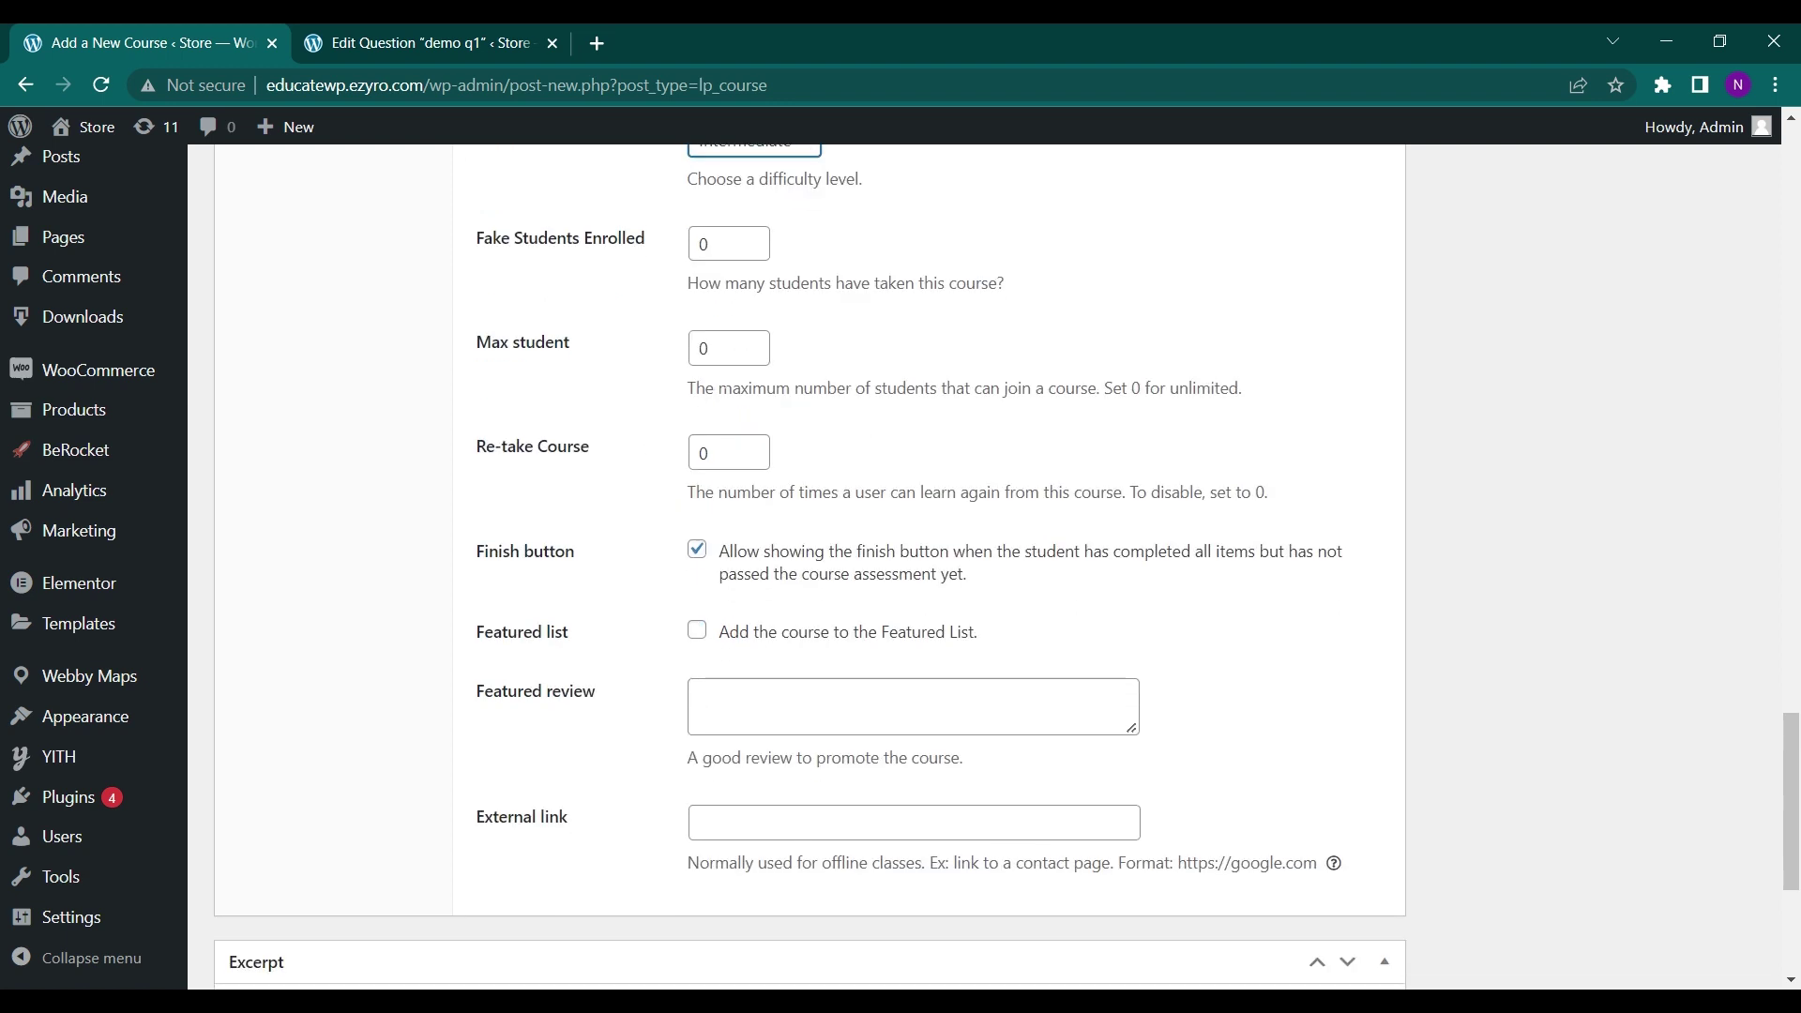
{"action": "left_click", "coordinate": [727, 348]}
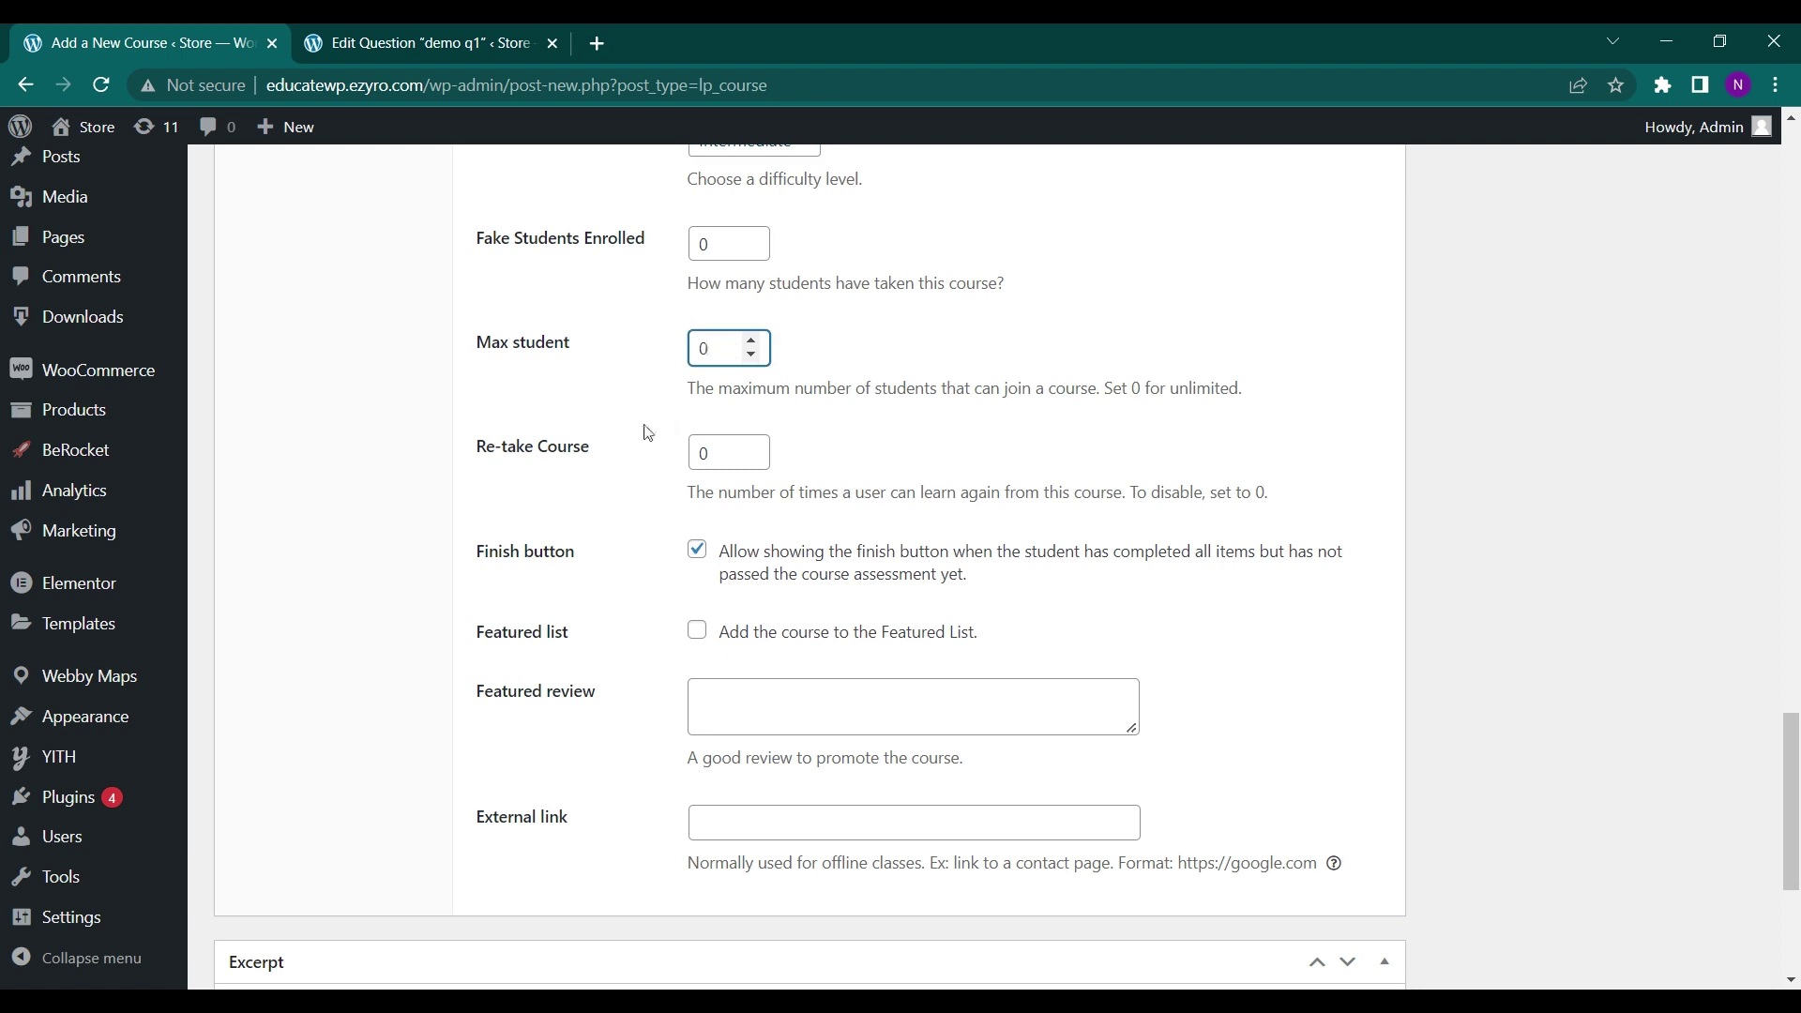
{"action": "scroll", "coordinate": [645, 434], "scroll_direction": "down", "scroll_amount": 1}
{"action": "scroll", "coordinate": [551, 406], "scroll_direction": "down", "scroll_amount": 2}
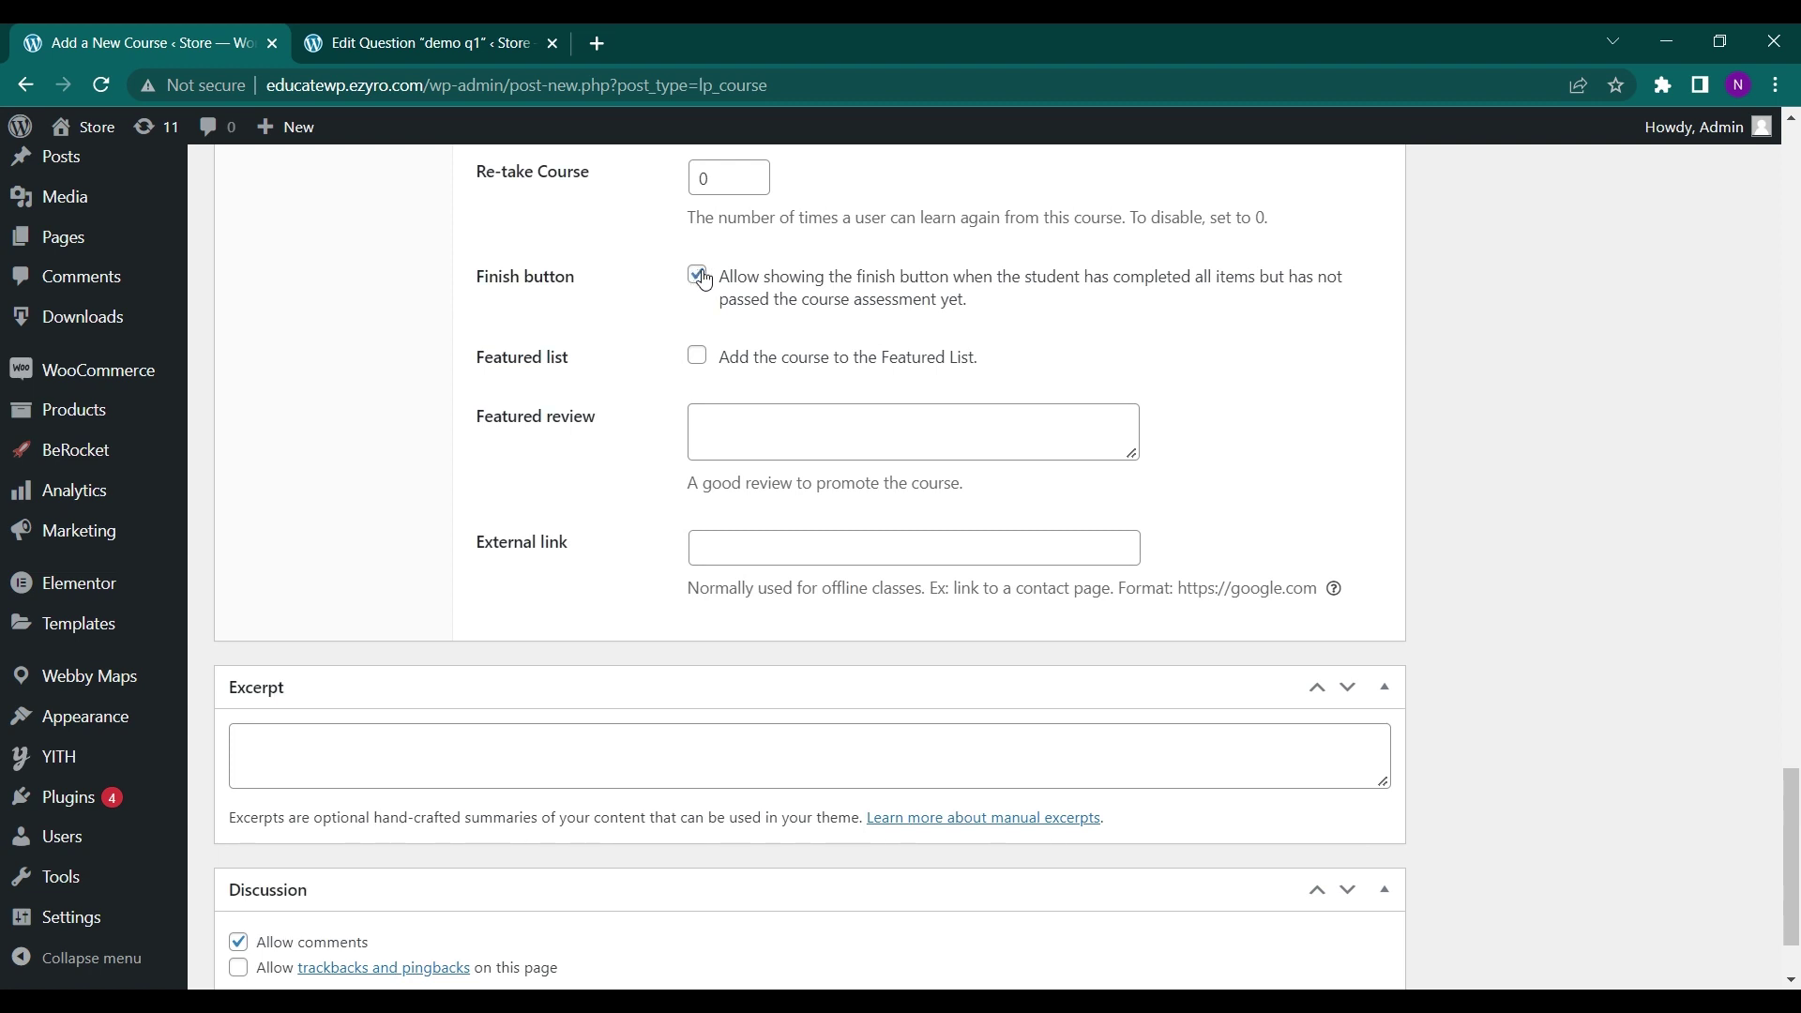
{"action": "scroll", "coordinate": [507, 420], "scroll_direction": "down", "scroll_amount": 1}
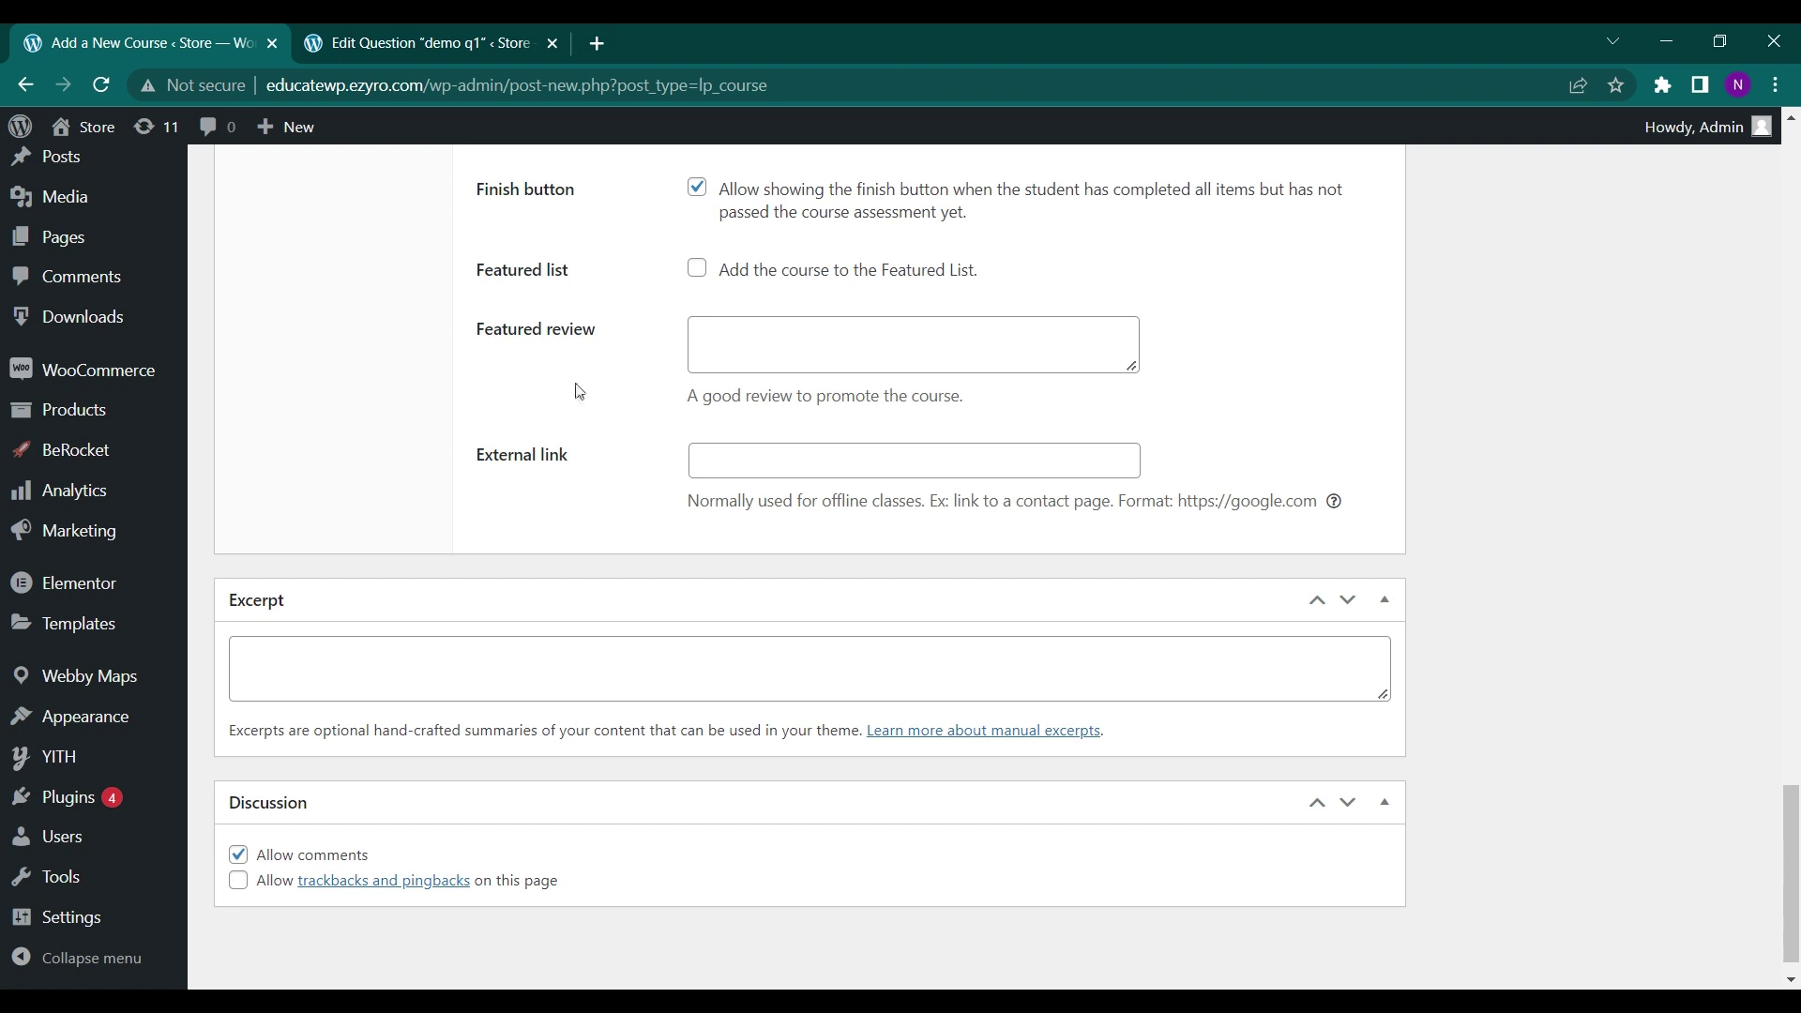
{"action": "left_click", "coordinate": [699, 271]}
{"action": "scroll", "coordinate": [566, 450], "scroll_direction": "down", "scroll_amount": 1}
Set the course's regular price to 20 USD and its sale price to 10 USD.
{"action": "scroll", "coordinate": [671, 436], "scroll_direction": "up", "scroll_amount": 9}
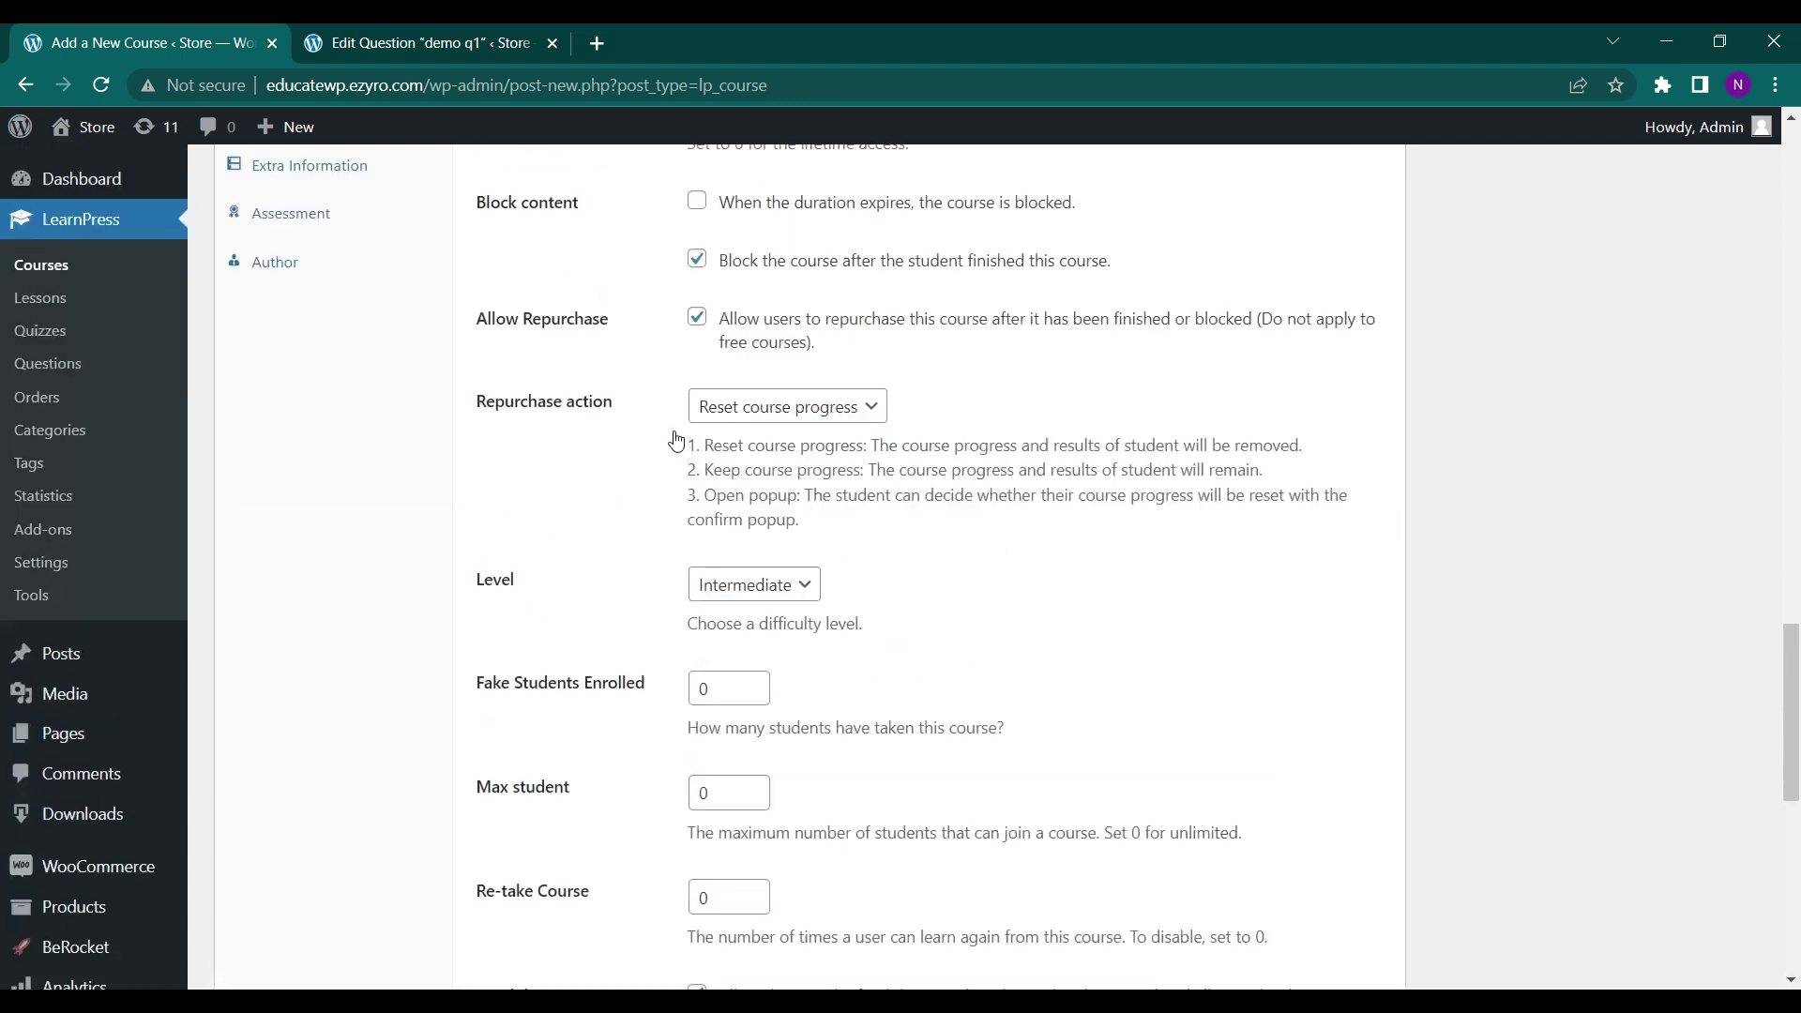
{"action": "scroll", "coordinate": [675, 439], "scroll_direction": "up", "scroll_amount": 6}
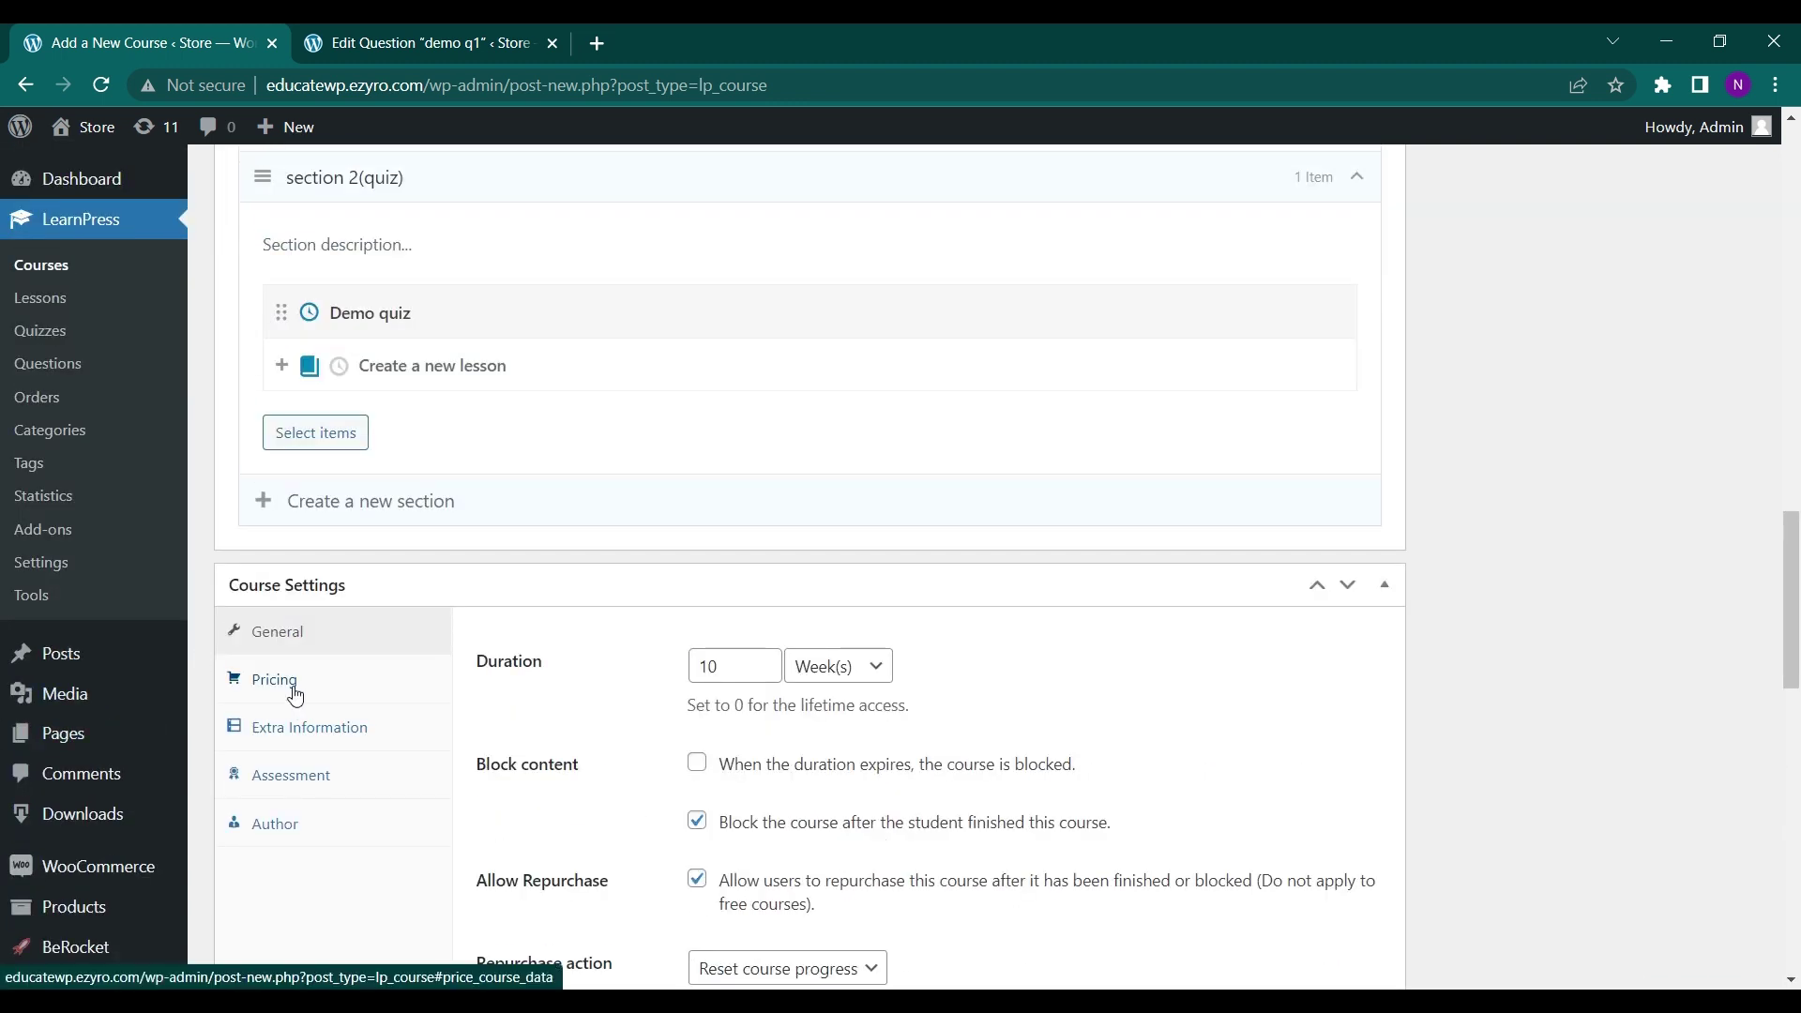
{"action": "left_click", "coordinate": [296, 695]}
{"action": "scroll", "coordinate": [603, 669], "scroll_direction": "down", "scroll_amount": 1}
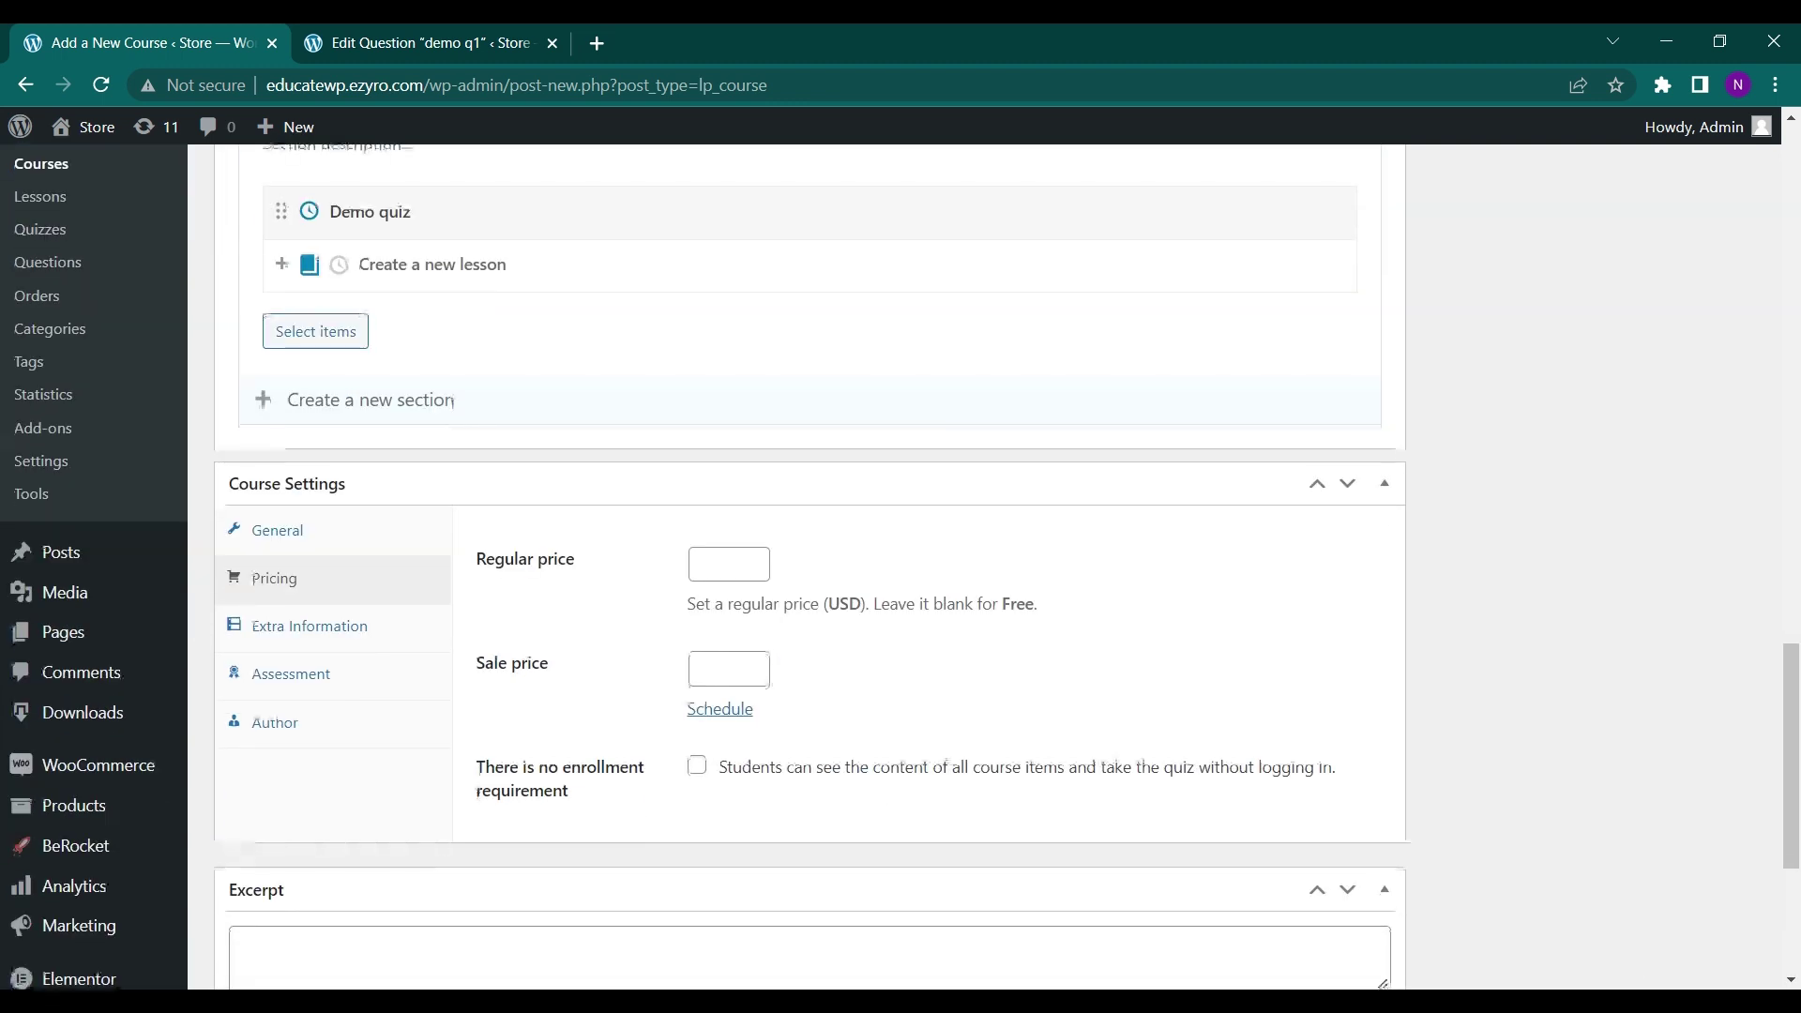
{"action": "left_click", "coordinate": [729, 564]}
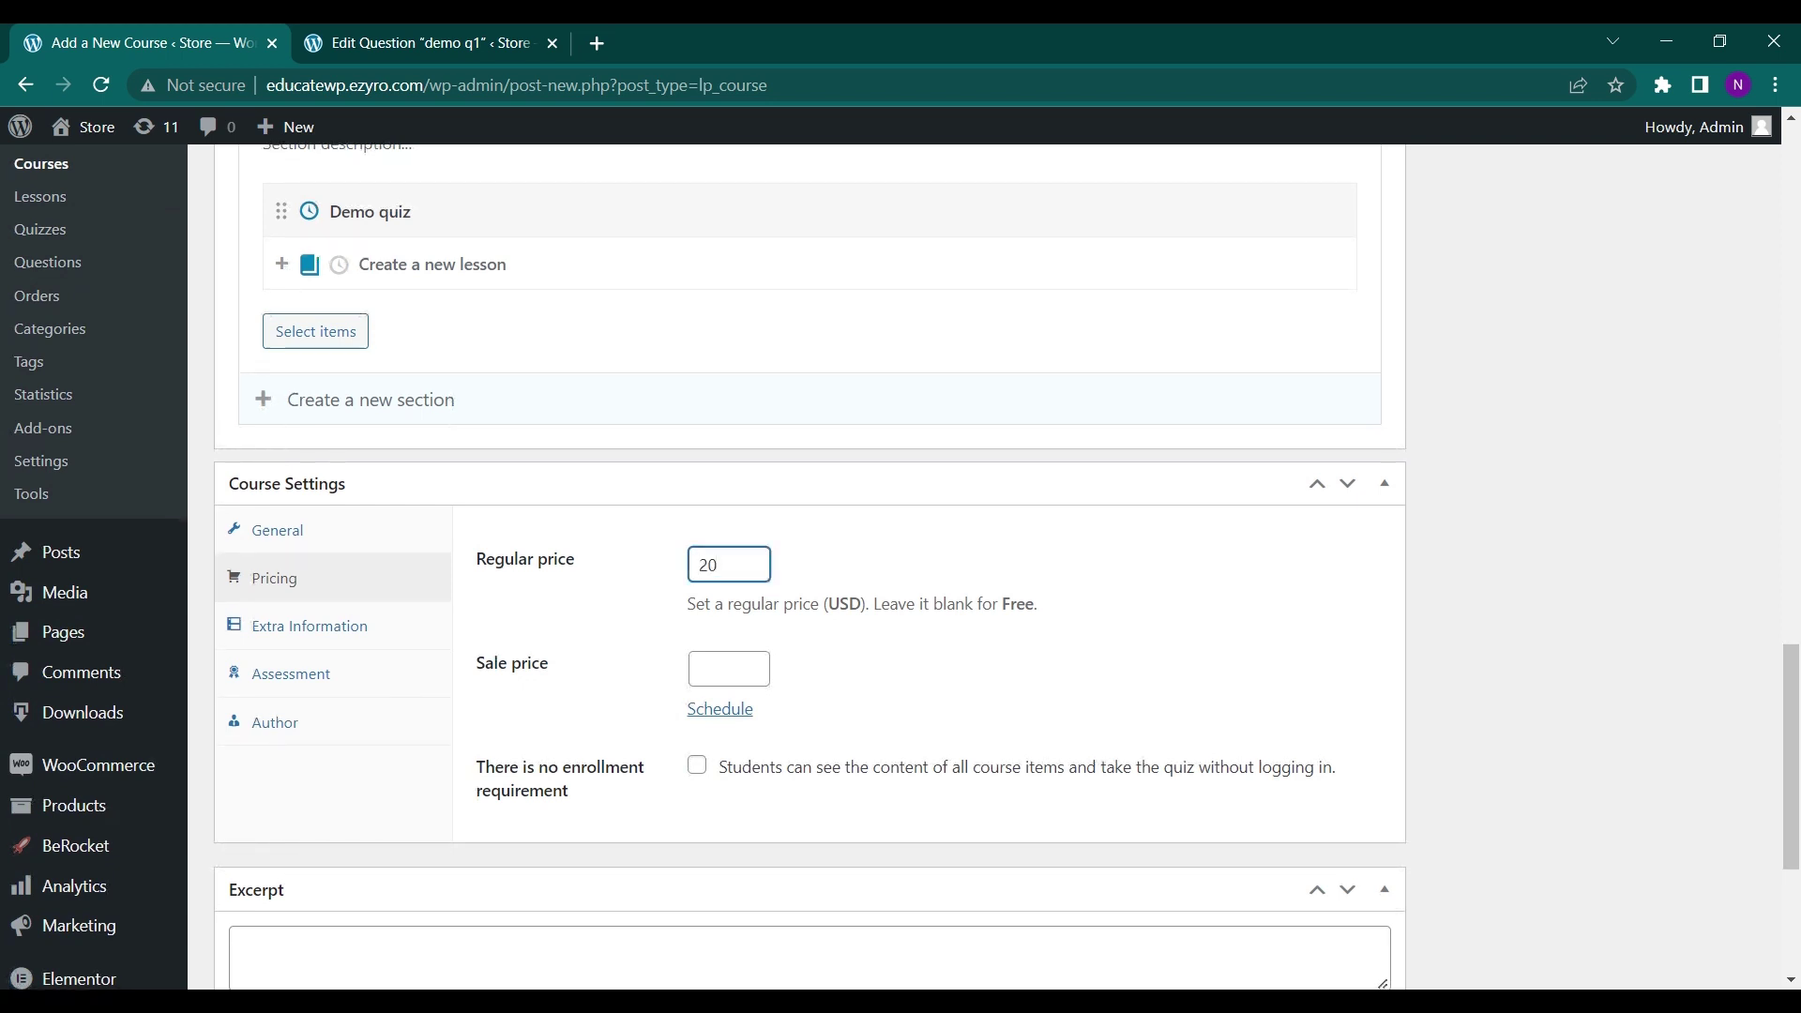
{"action": "left_click", "coordinate": [712, 669]}
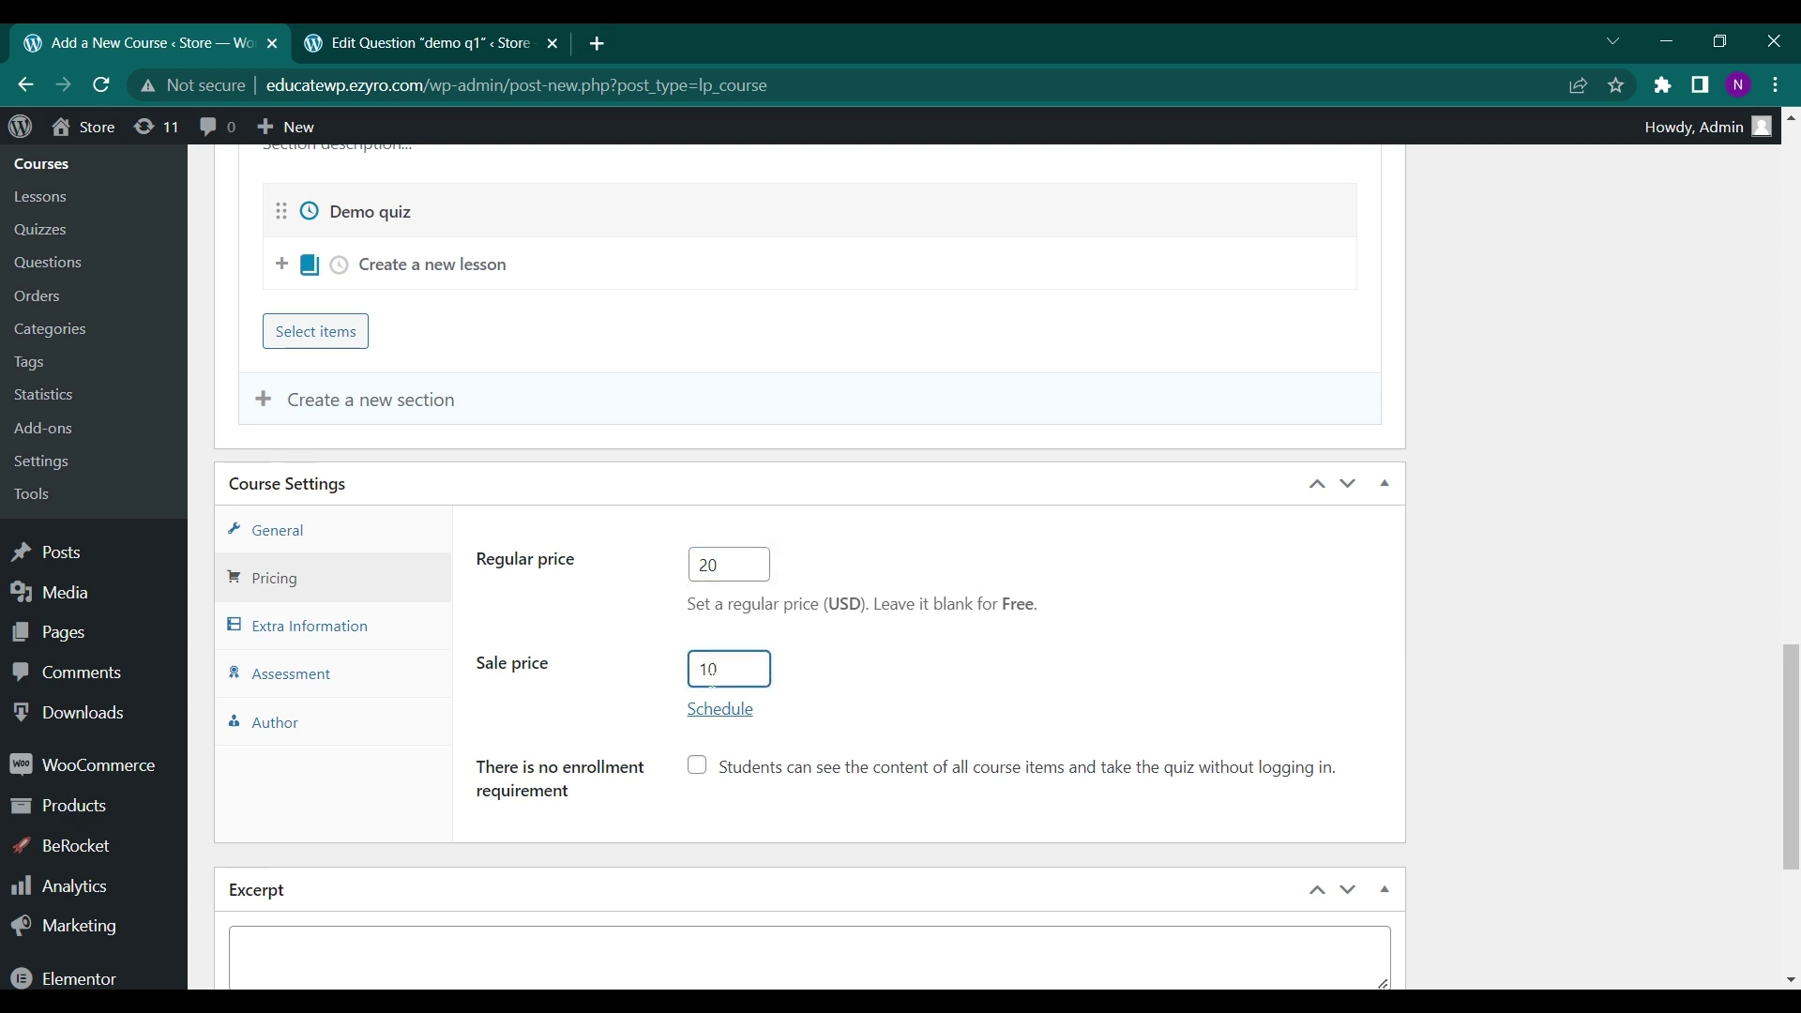
{"action": "key", "text": "alt"}
{"action": "scroll", "coordinate": [723, 733], "scroll_direction": "down", "scroll_amount": 1}
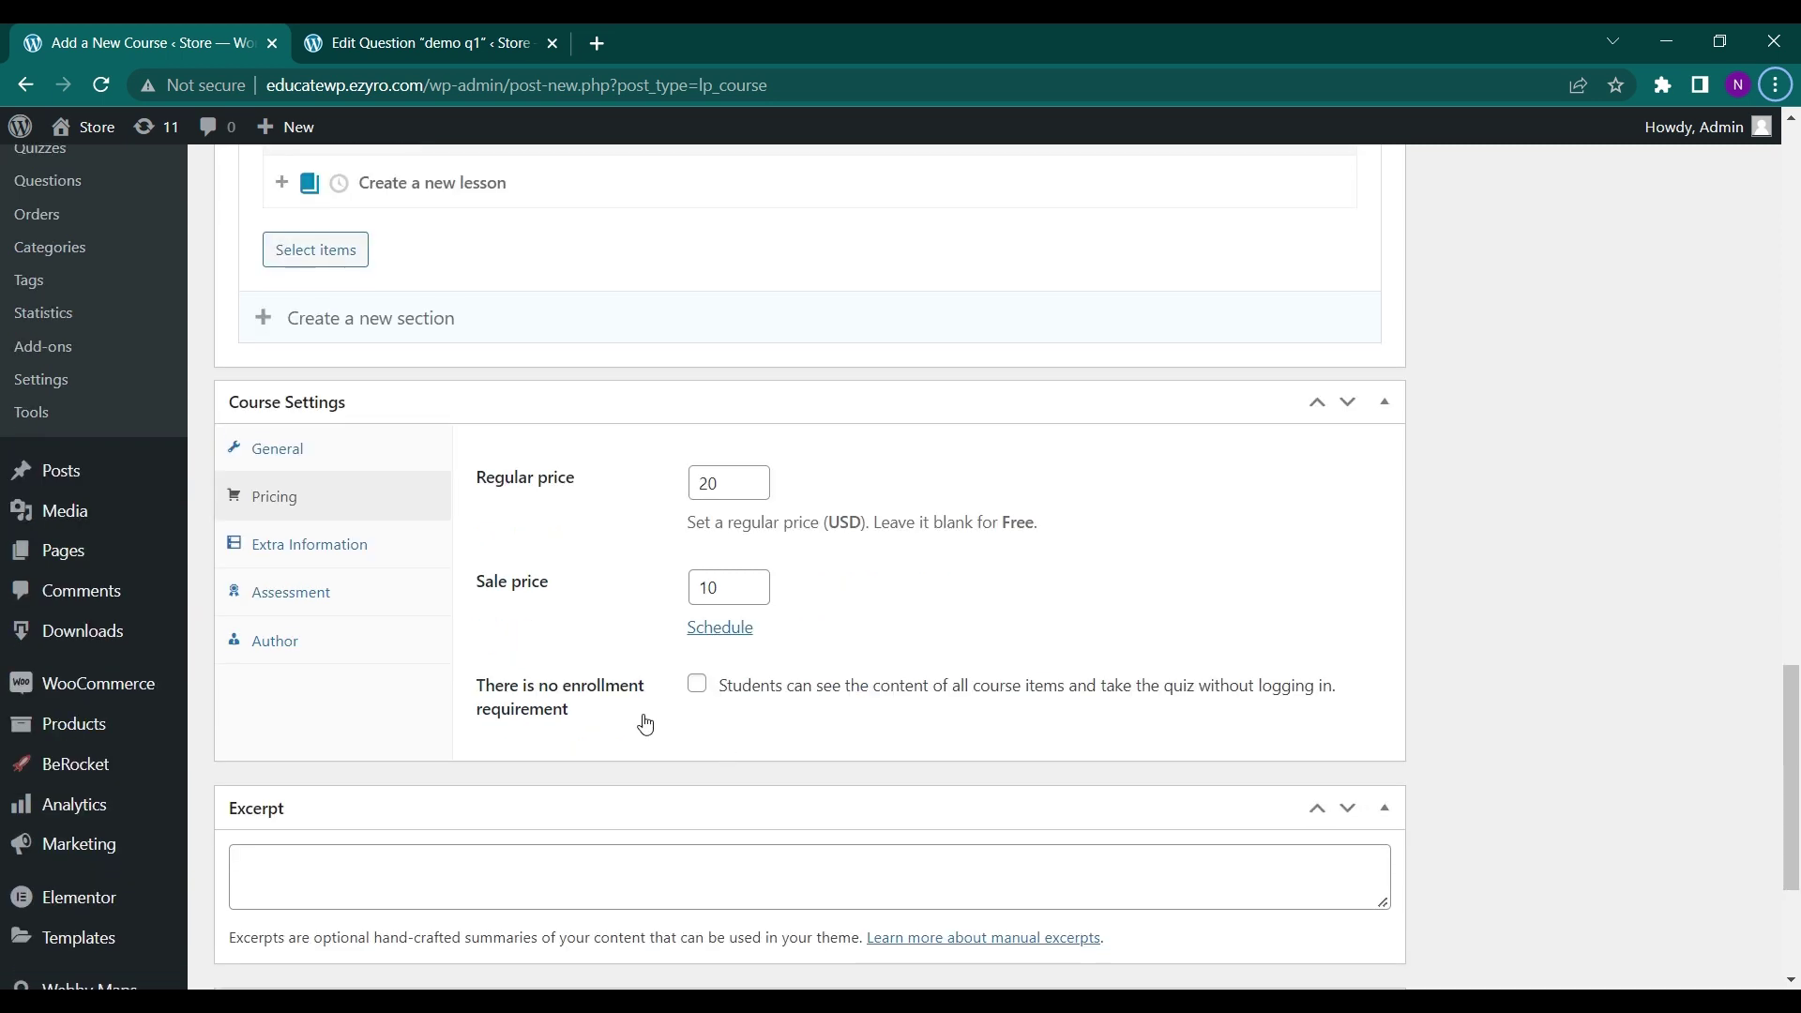
Review the no-enrollment-requirement option and the course's extra information, assessment and author settings.
{"action": "left_click", "coordinate": [697, 684]}
{"action": "left_click", "coordinate": [696, 684]}
{"action": "scroll", "coordinate": [559, 687], "scroll_direction": "down", "scroll_amount": 1}
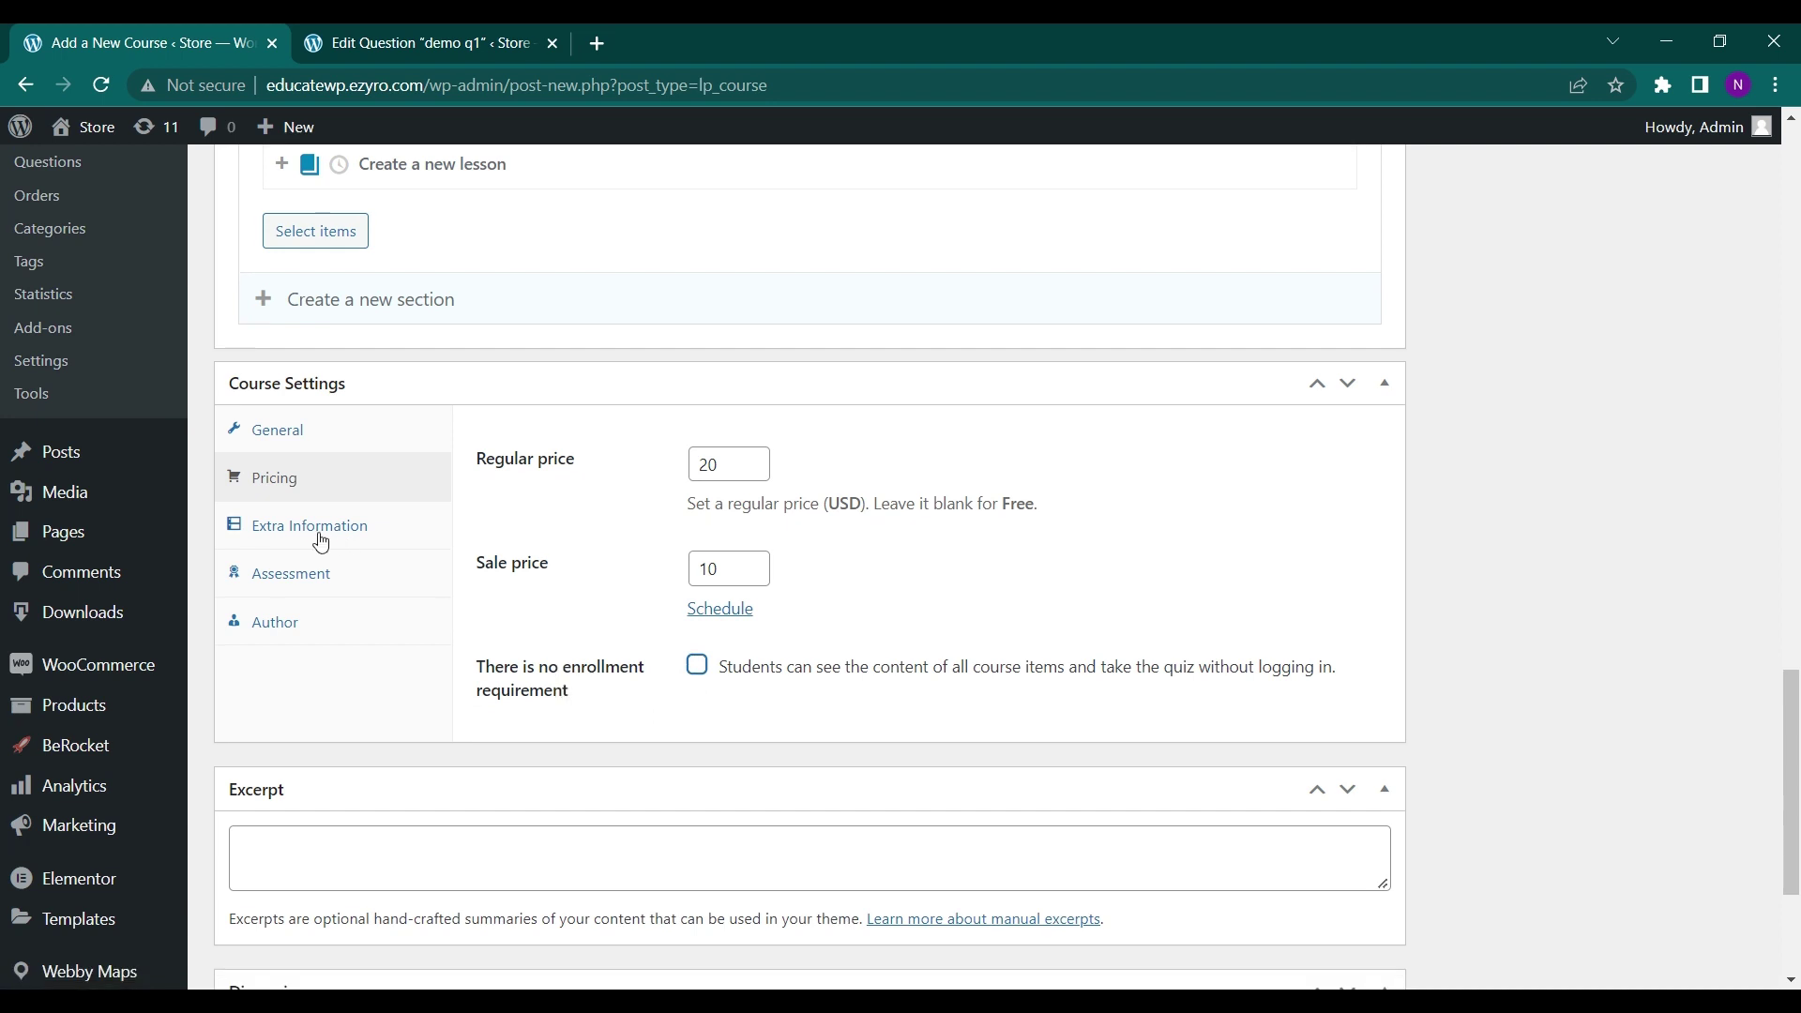
{"action": "left_click", "coordinate": [321, 543]}
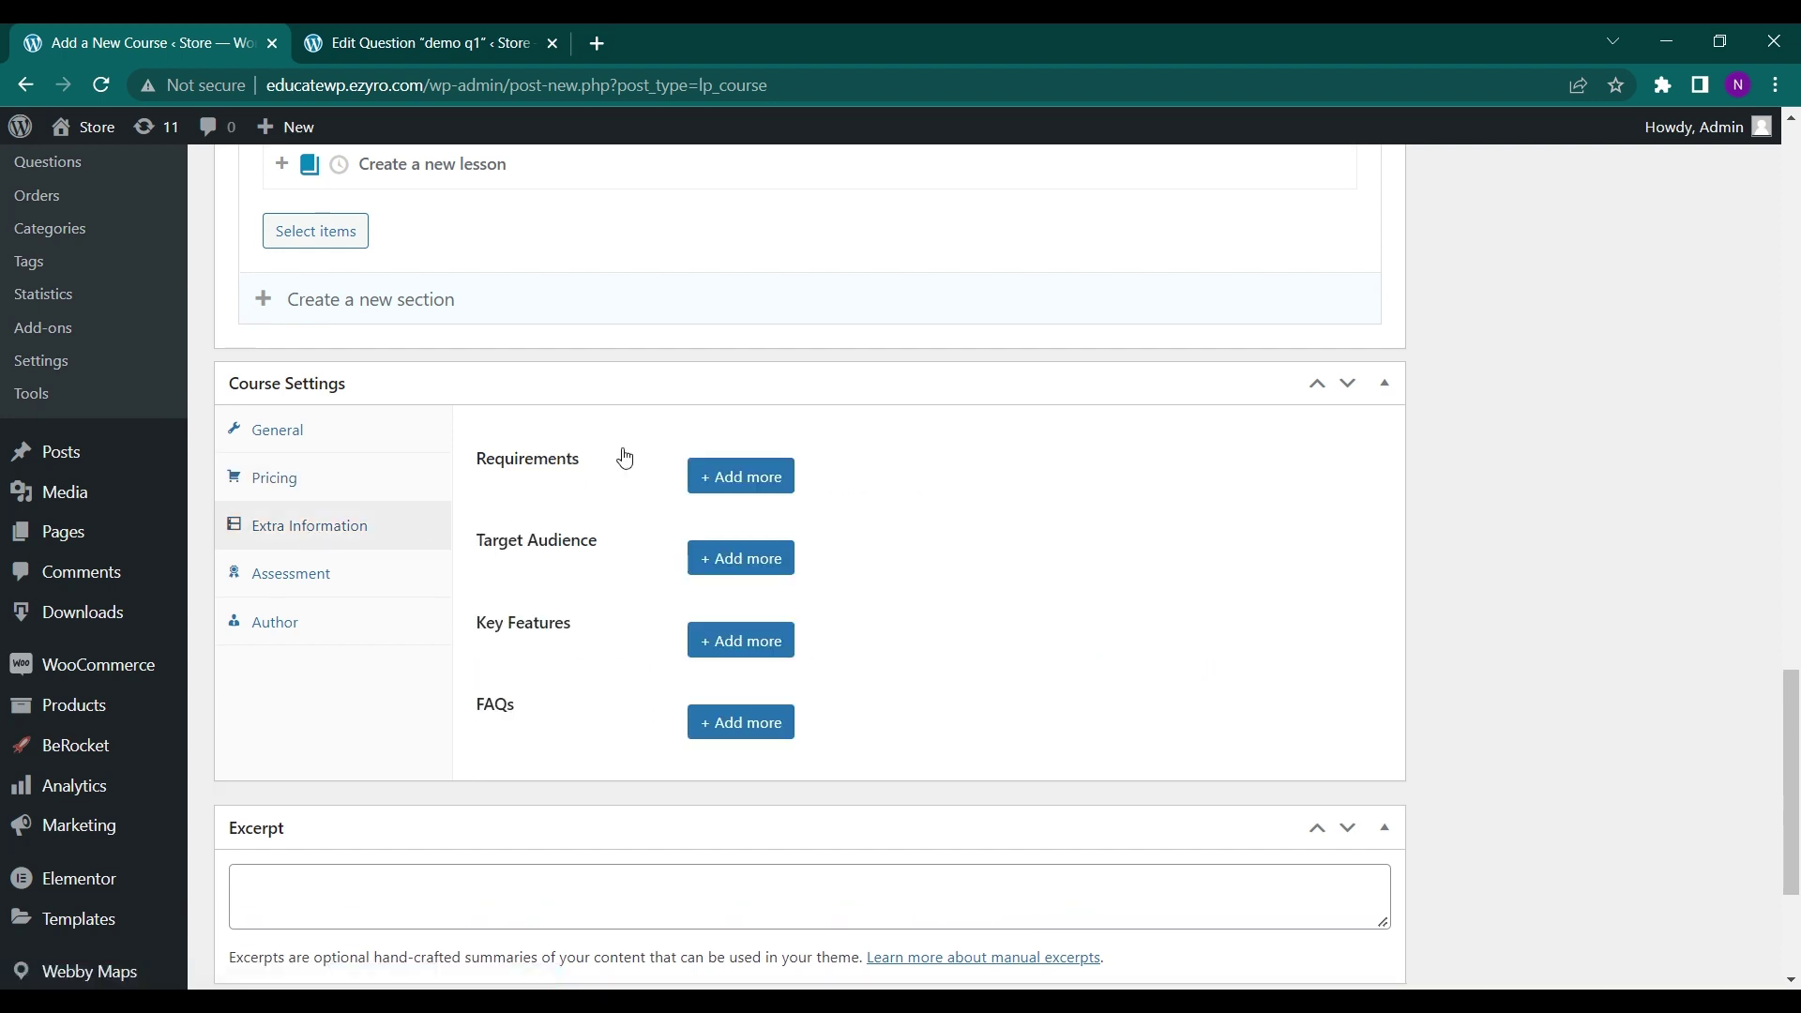
{"action": "scroll", "coordinate": [643, 522], "scroll_direction": "down", "scroll_amount": 1}
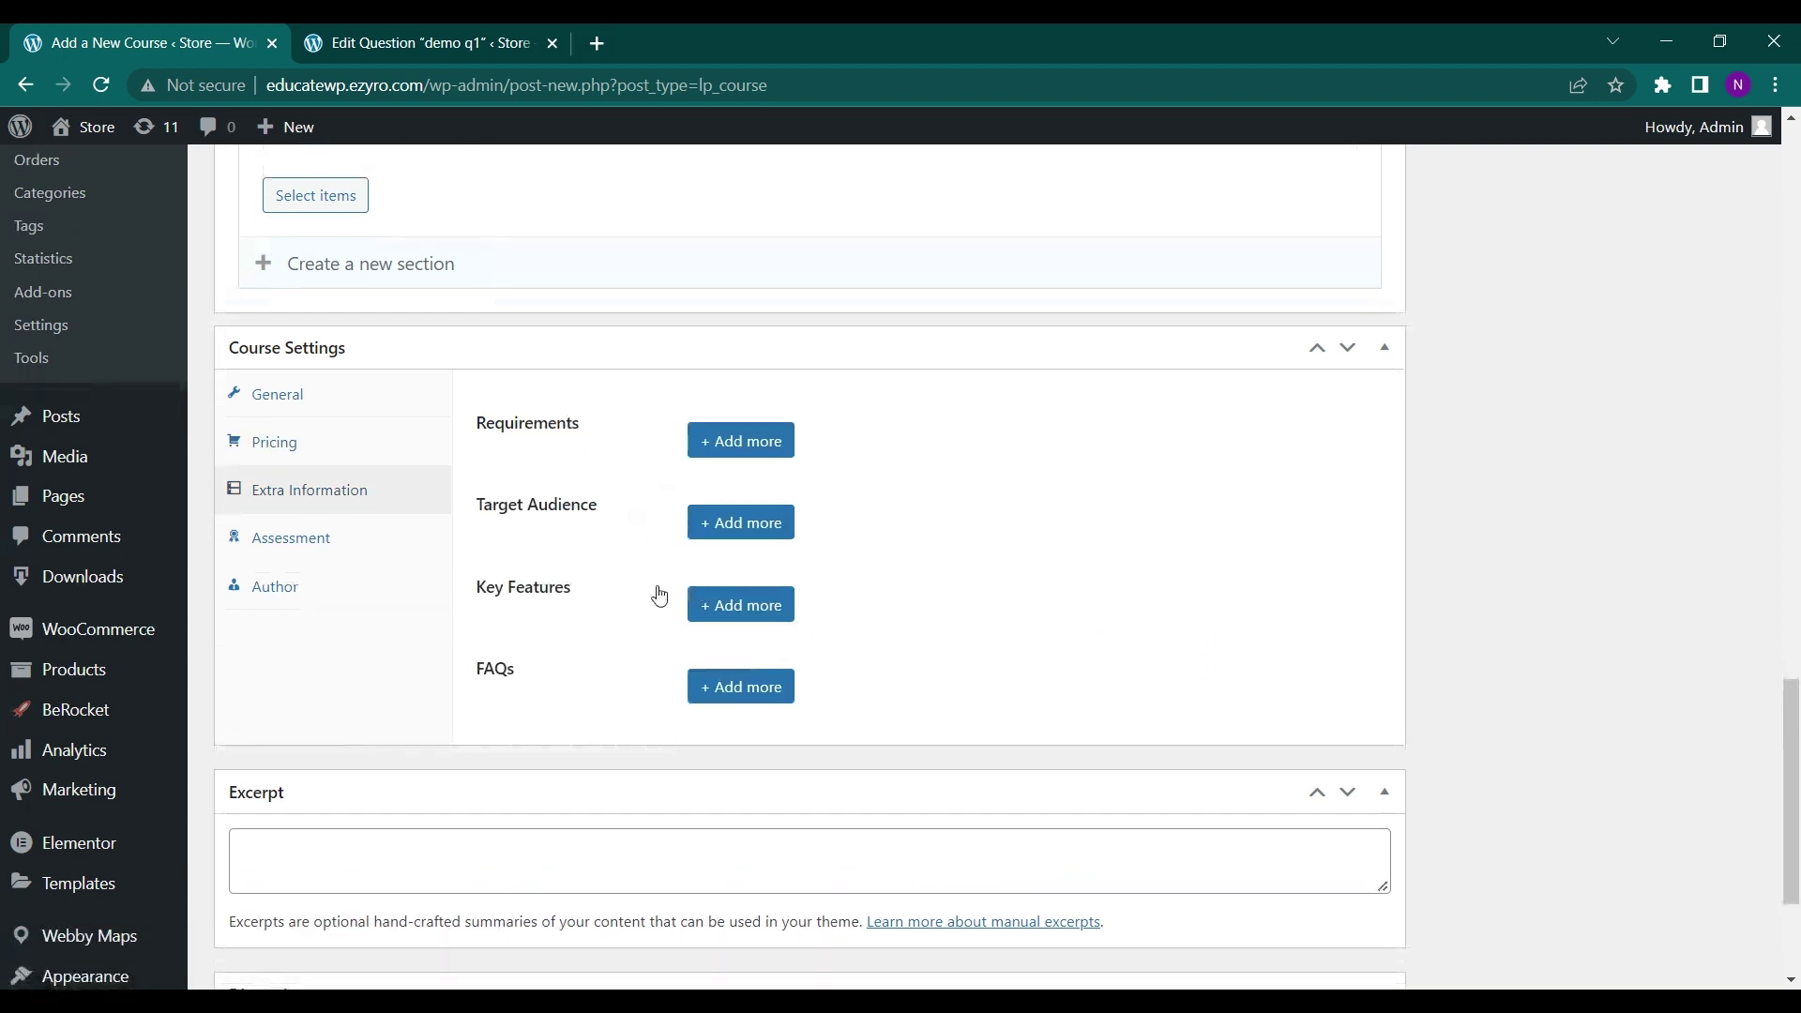
{"action": "scroll", "coordinate": [660, 595], "scroll_direction": "down", "scroll_amount": 1}
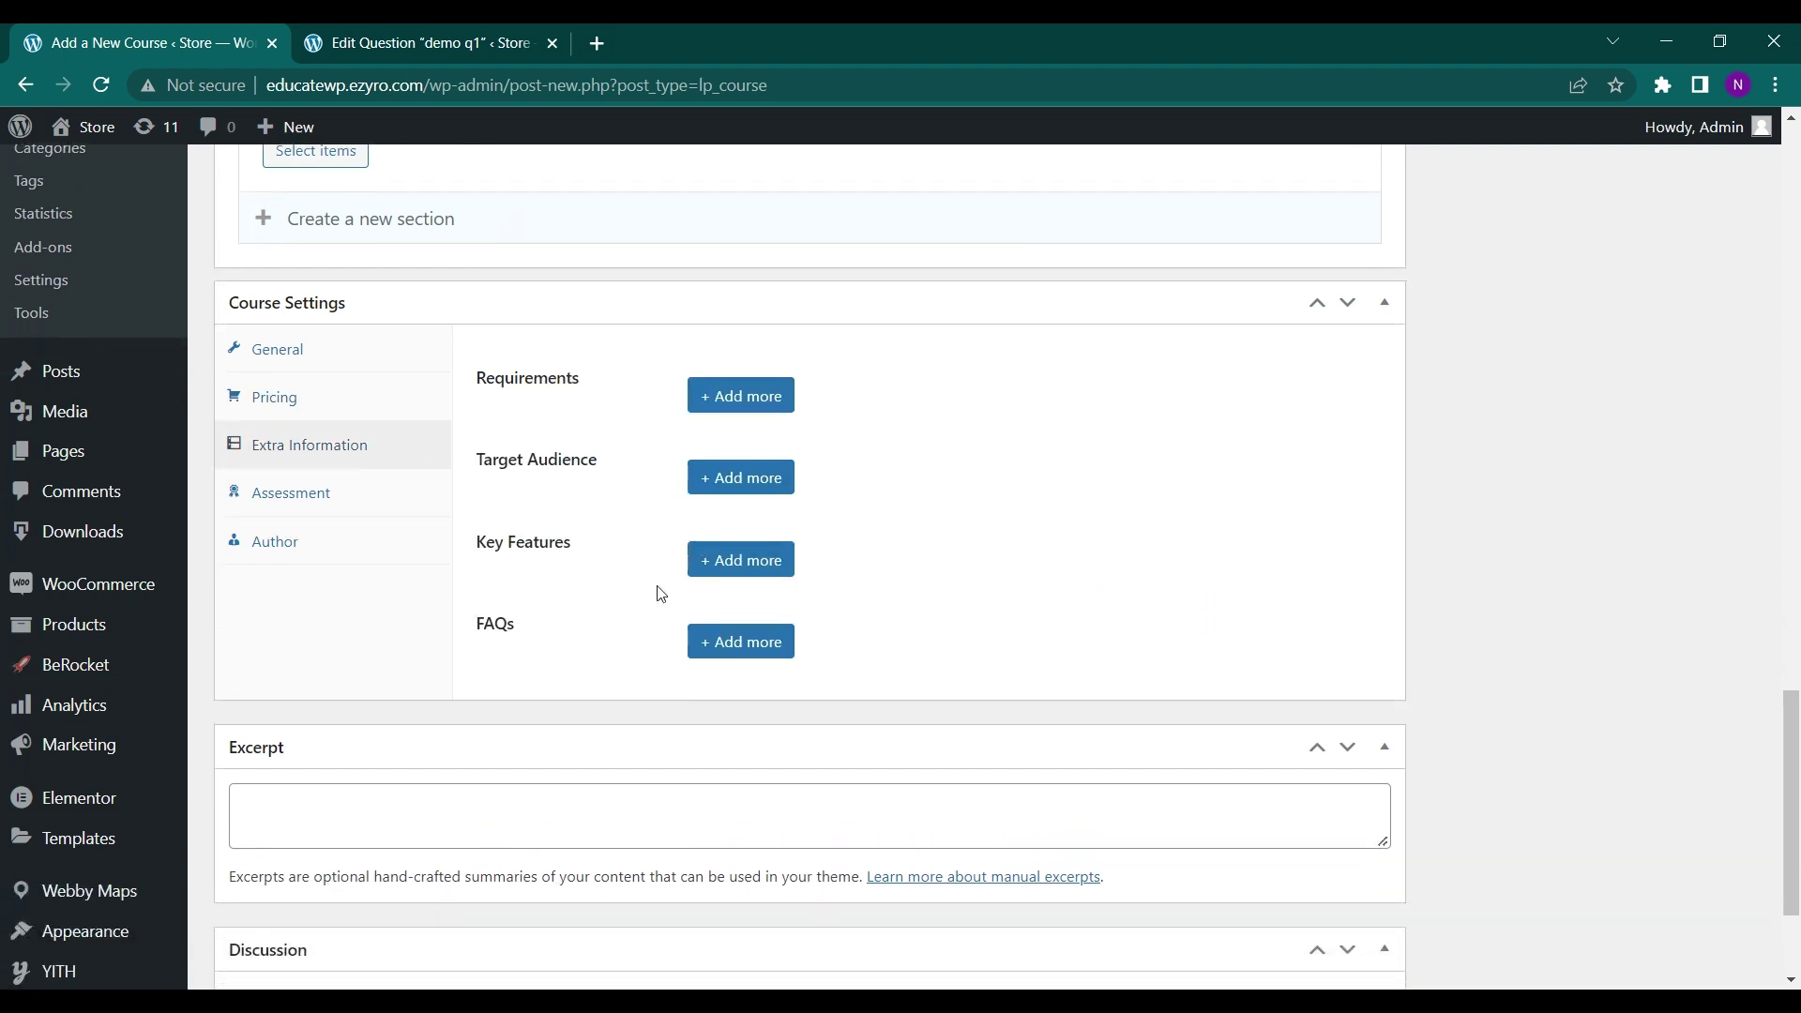
{"action": "left_click", "coordinate": [336, 496]}
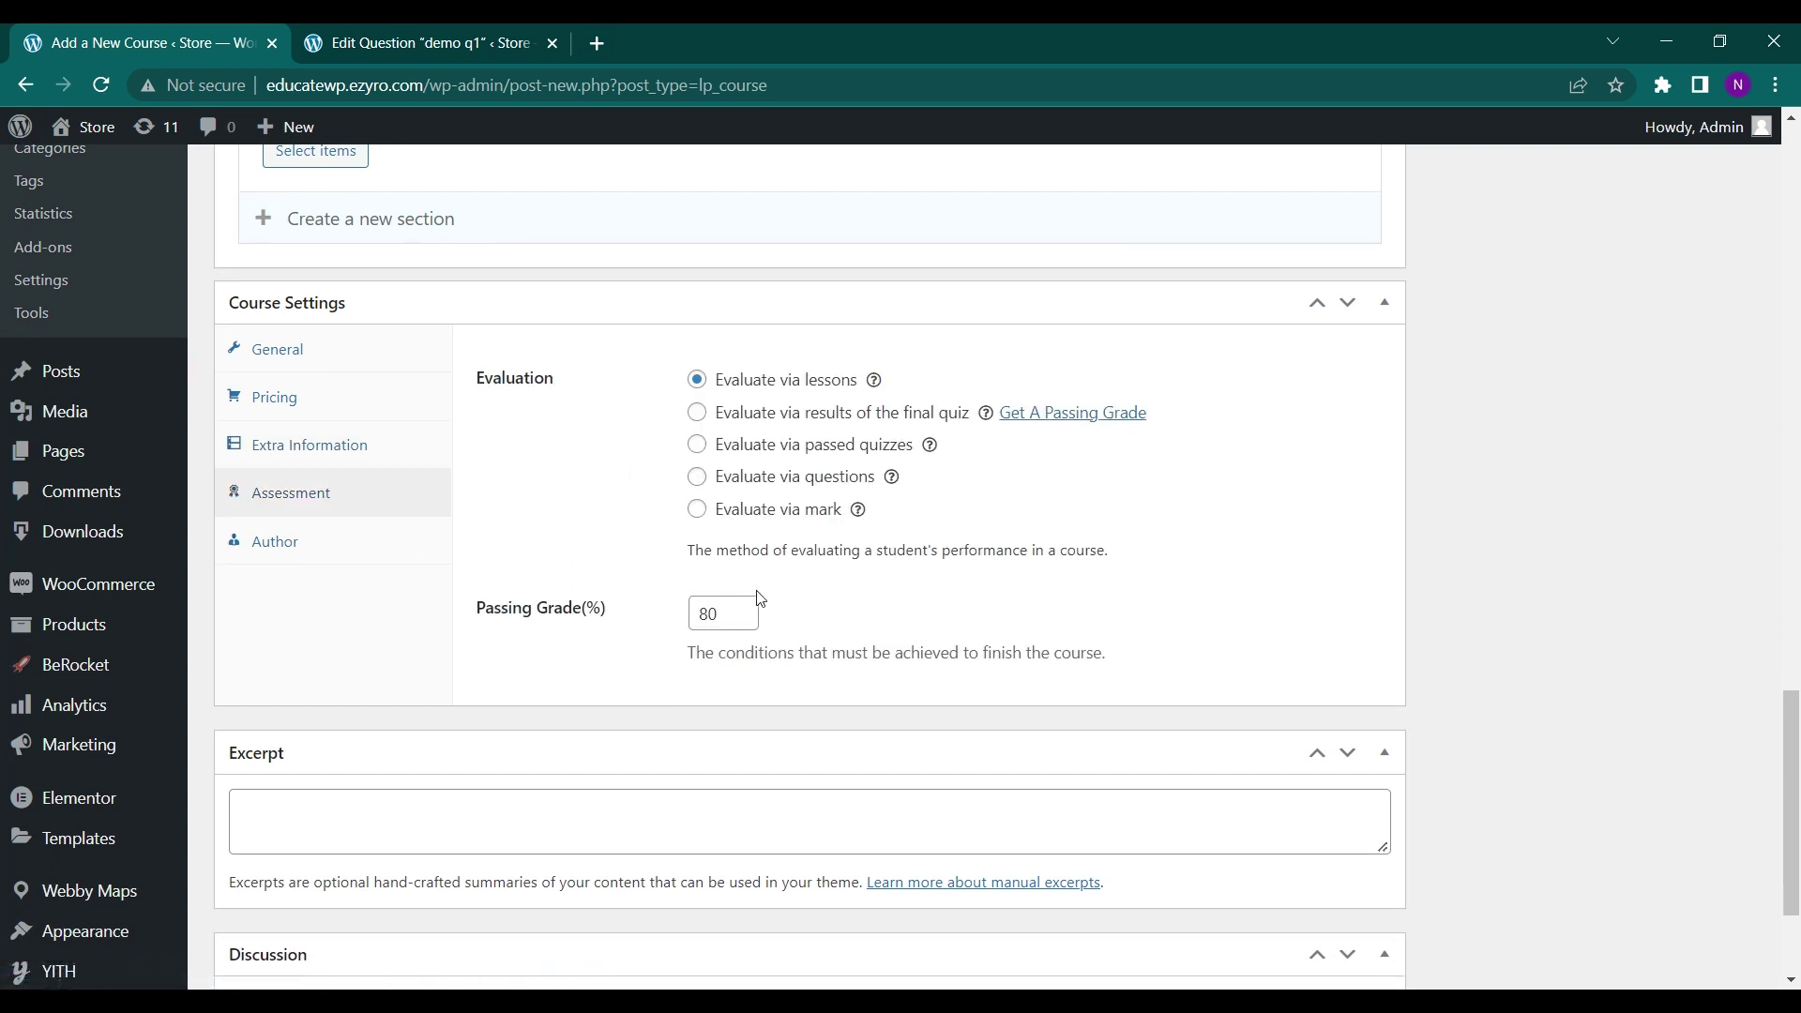
{"action": "scroll", "coordinate": [732, 550], "scroll_direction": "down", "scroll_amount": 1}
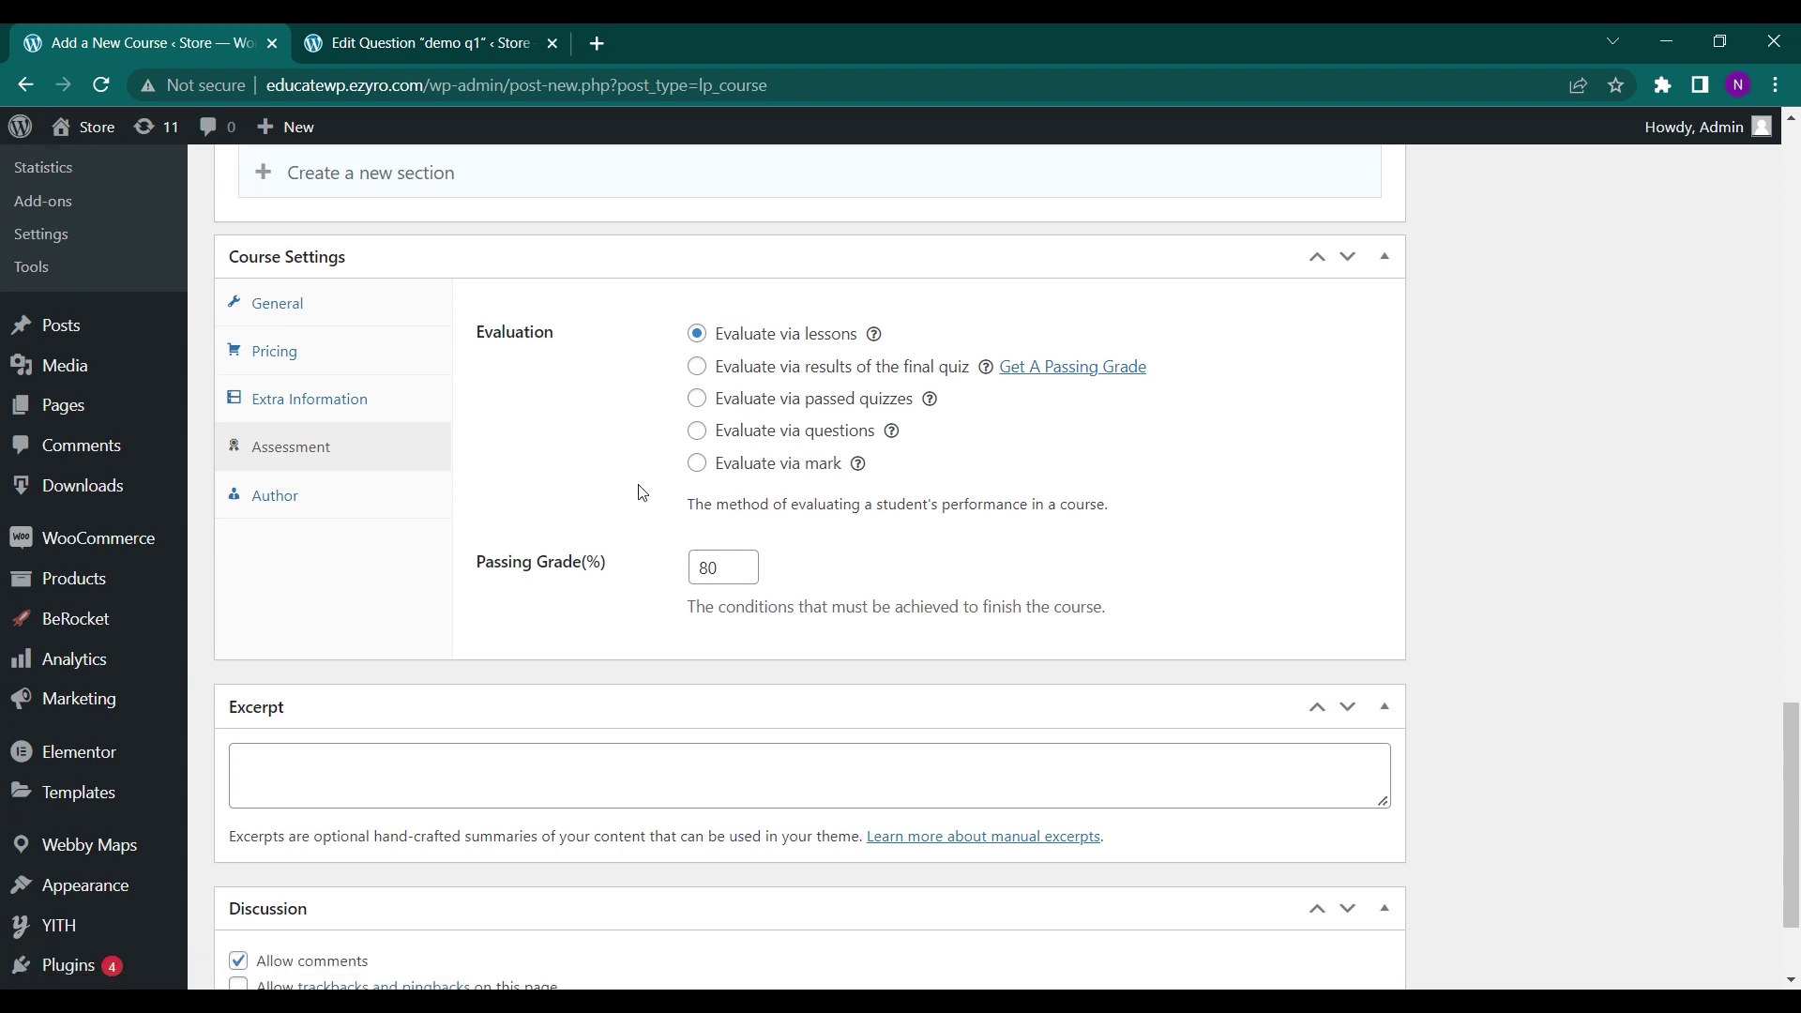
{"action": "left_click", "coordinate": [321, 491]}
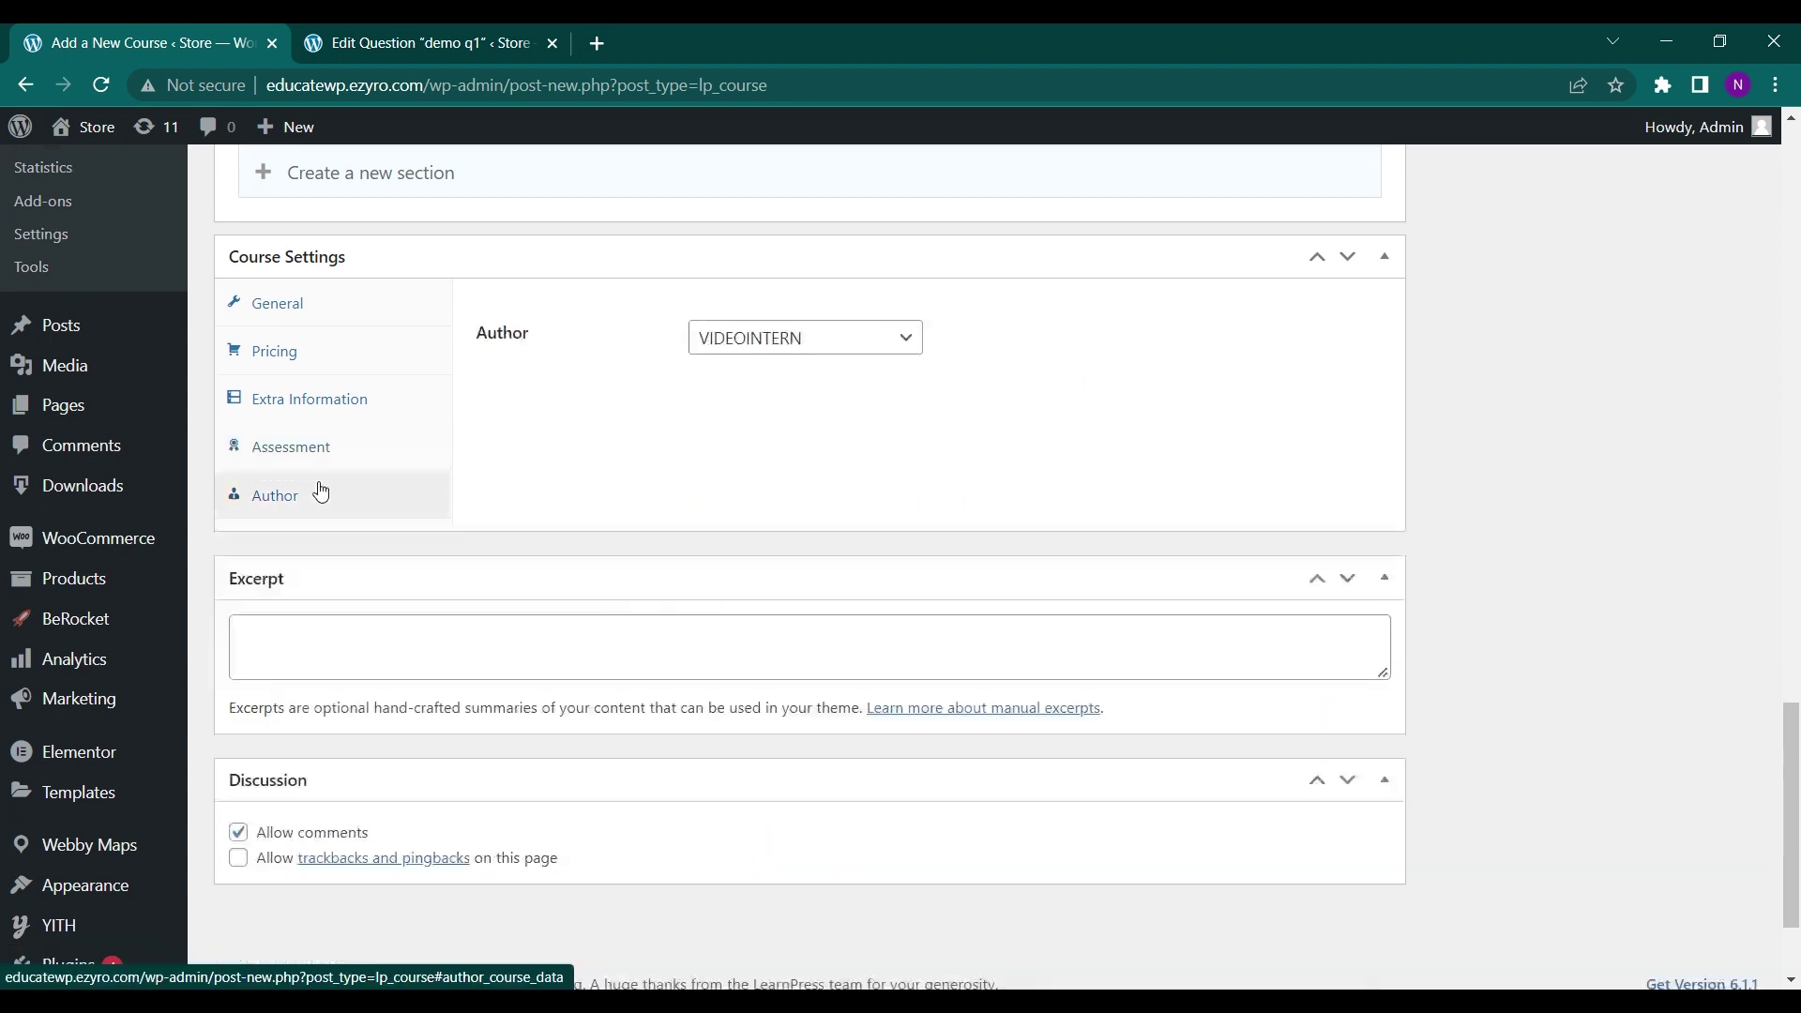
{"action": "scroll", "coordinate": [646, 404], "scroll_direction": "down", "scroll_amount": 1}
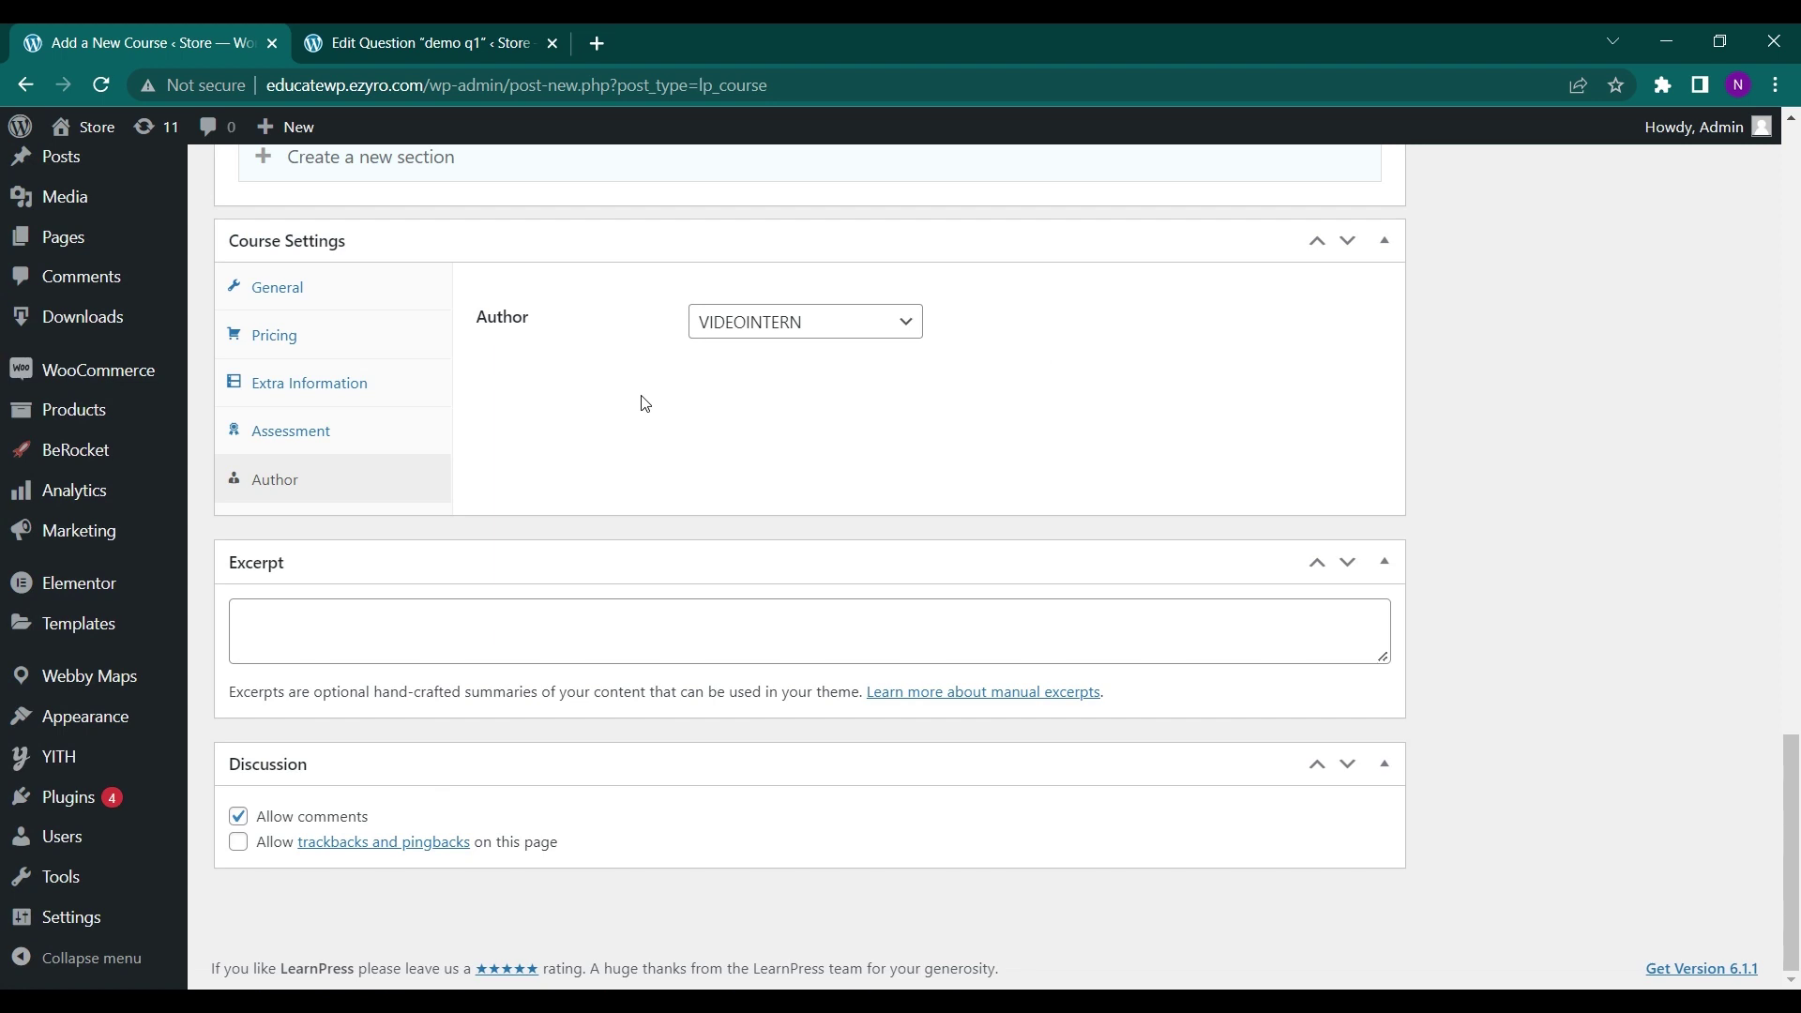
Publish the demo course.
{"action": "scroll", "coordinate": [598, 507], "scroll_direction": "up", "scroll_amount": 3}
{"action": "scroll", "coordinate": [598, 506], "scroll_direction": "down", "scroll_amount": 5}
{"action": "scroll", "coordinate": [598, 506], "scroll_direction": "up", "scroll_amount": 5}
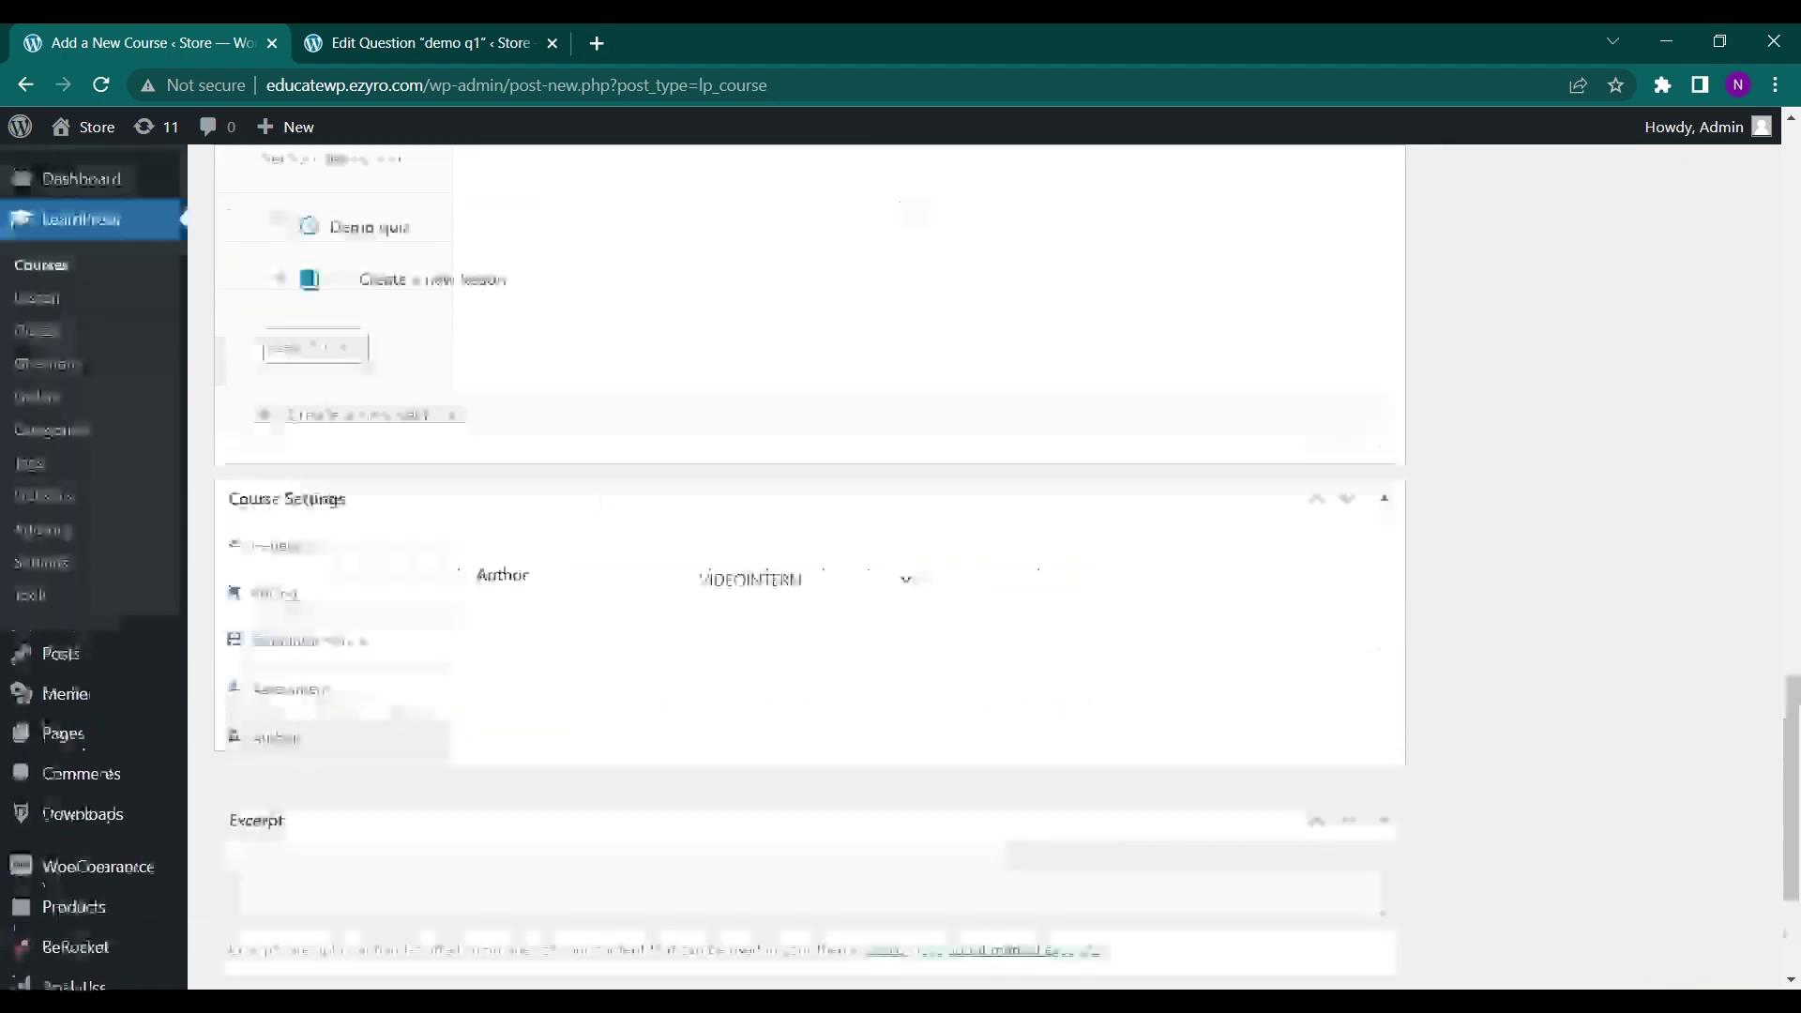
{"action": "scroll", "coordinate": [600, 508], "scroll_direction": "up", "scroll_amount": 10}
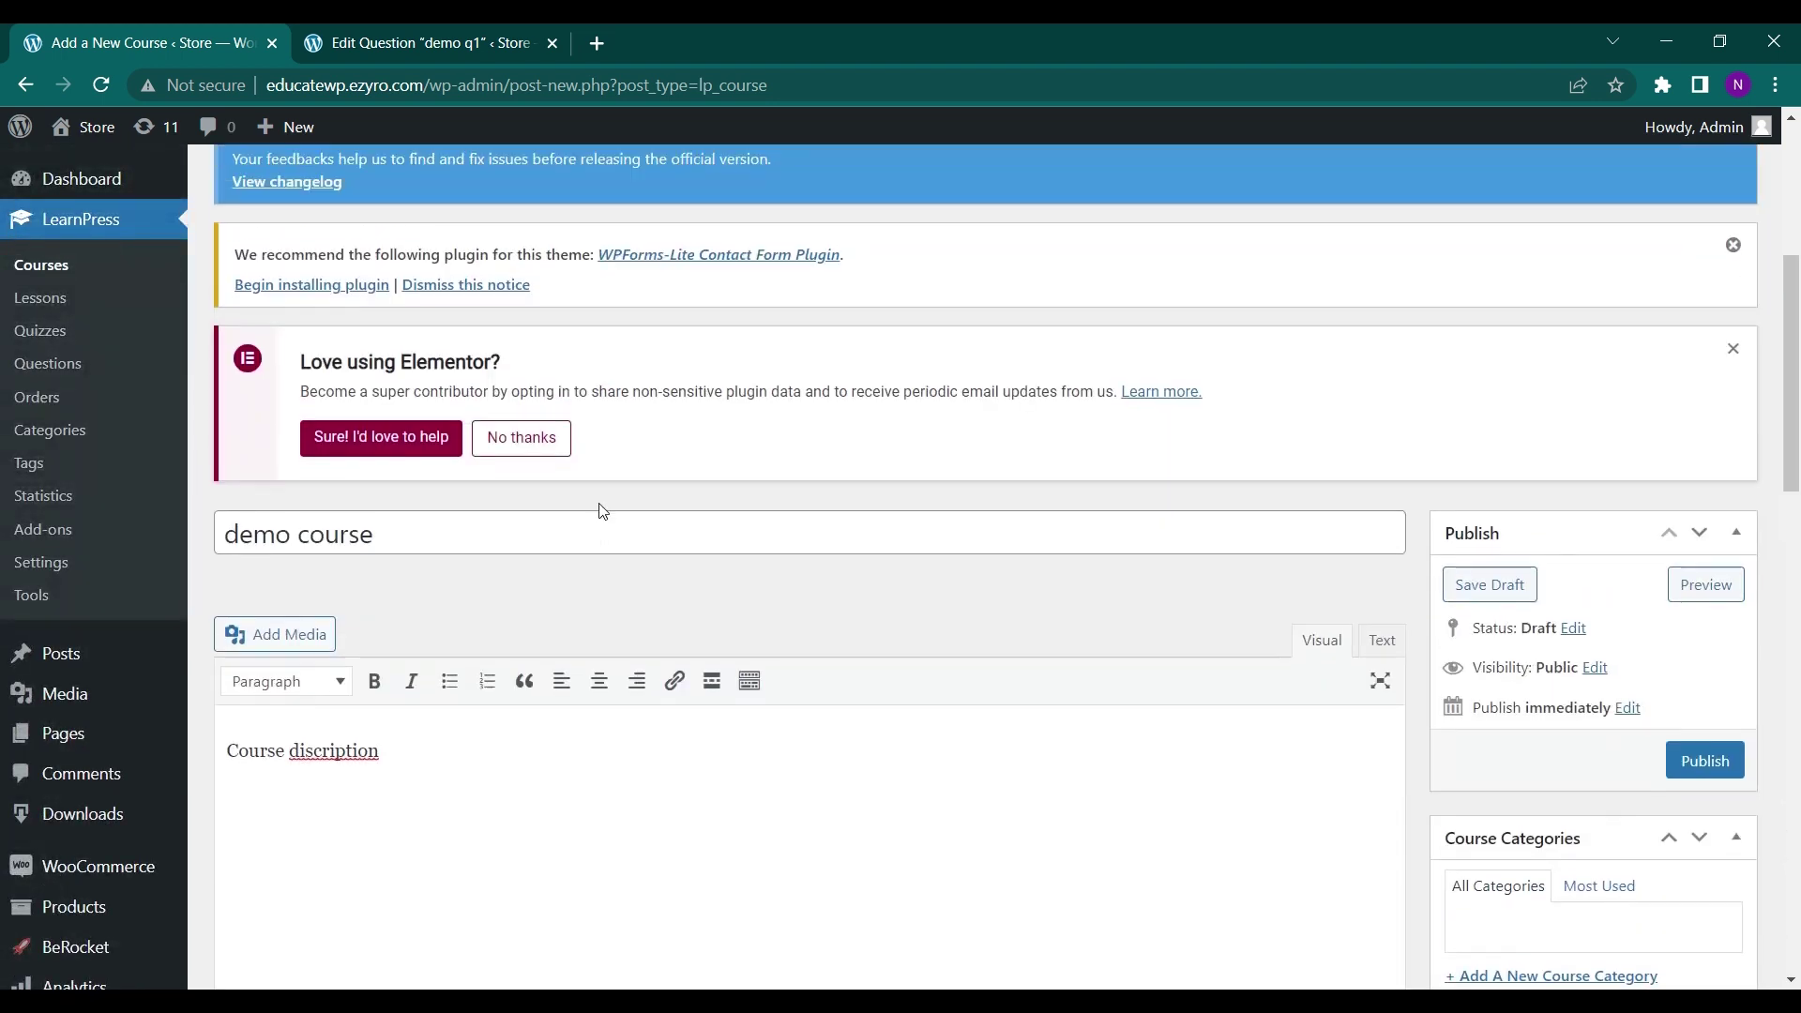
{"action": "scroll", "coordinate": [602, 511], "scroll_direction": "up", "scroll_amount": 1}
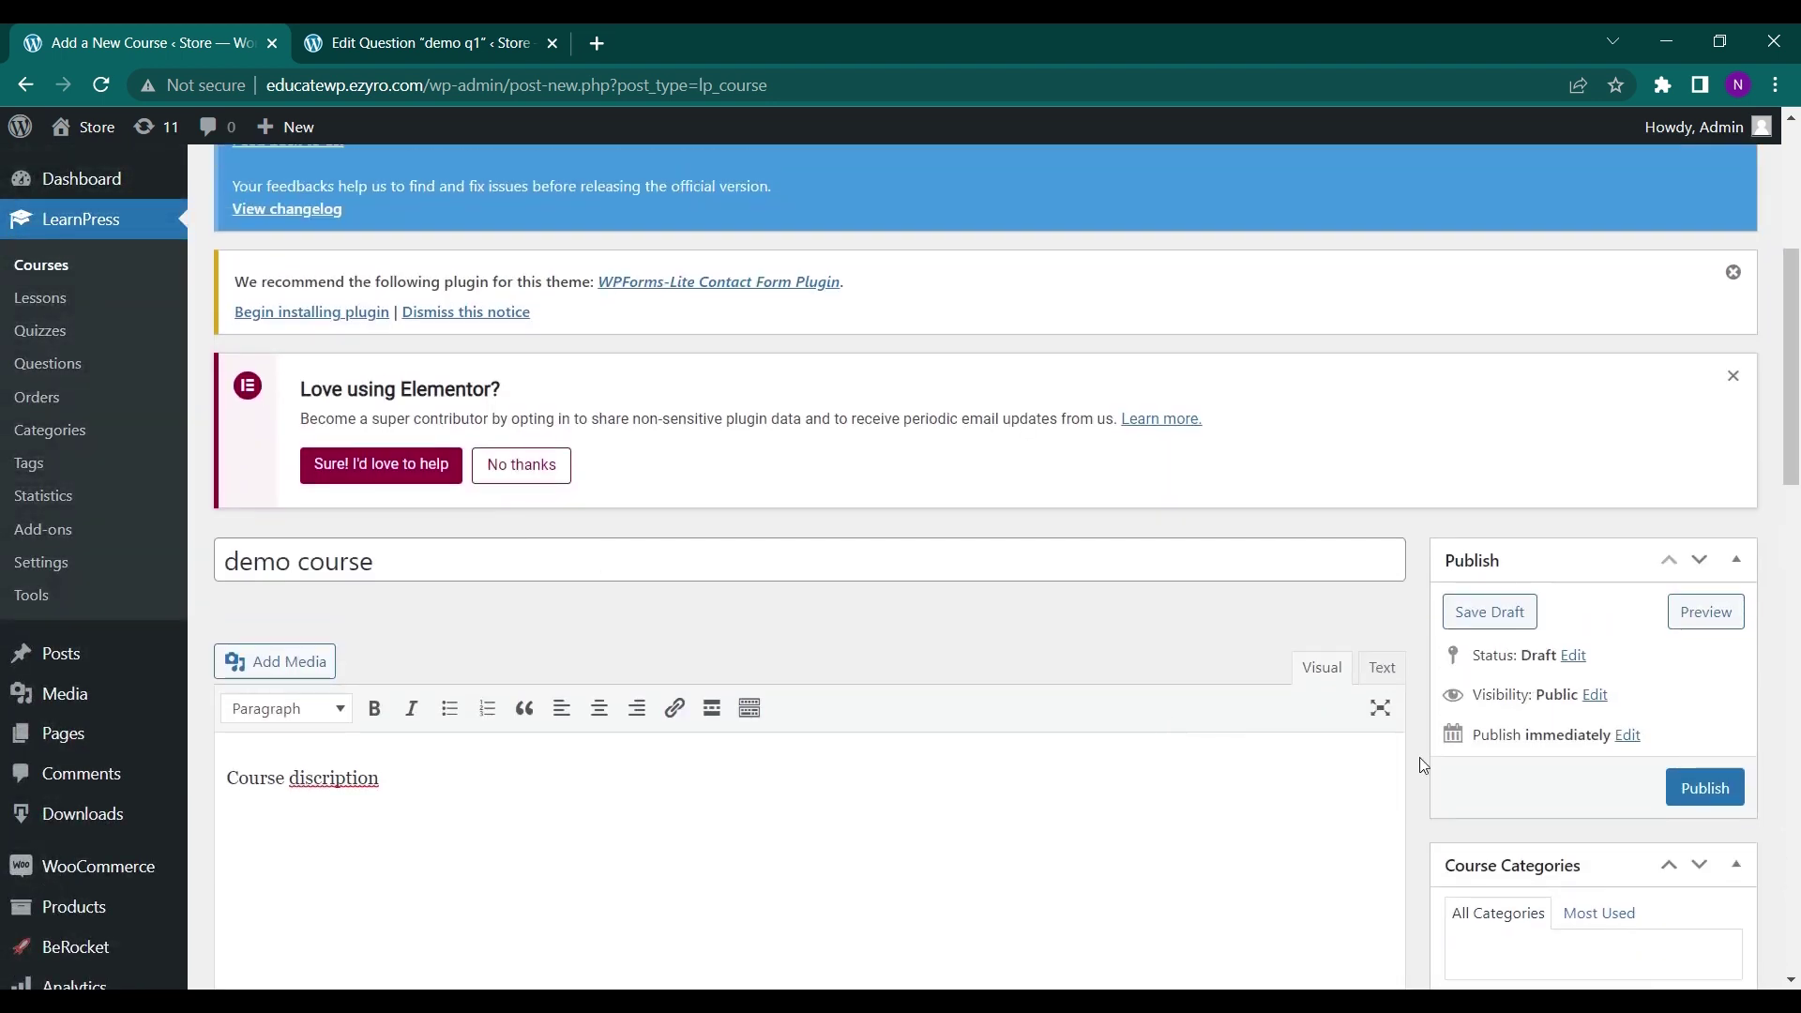
{"action": "left_click", "coordinate": [1698, 790]}
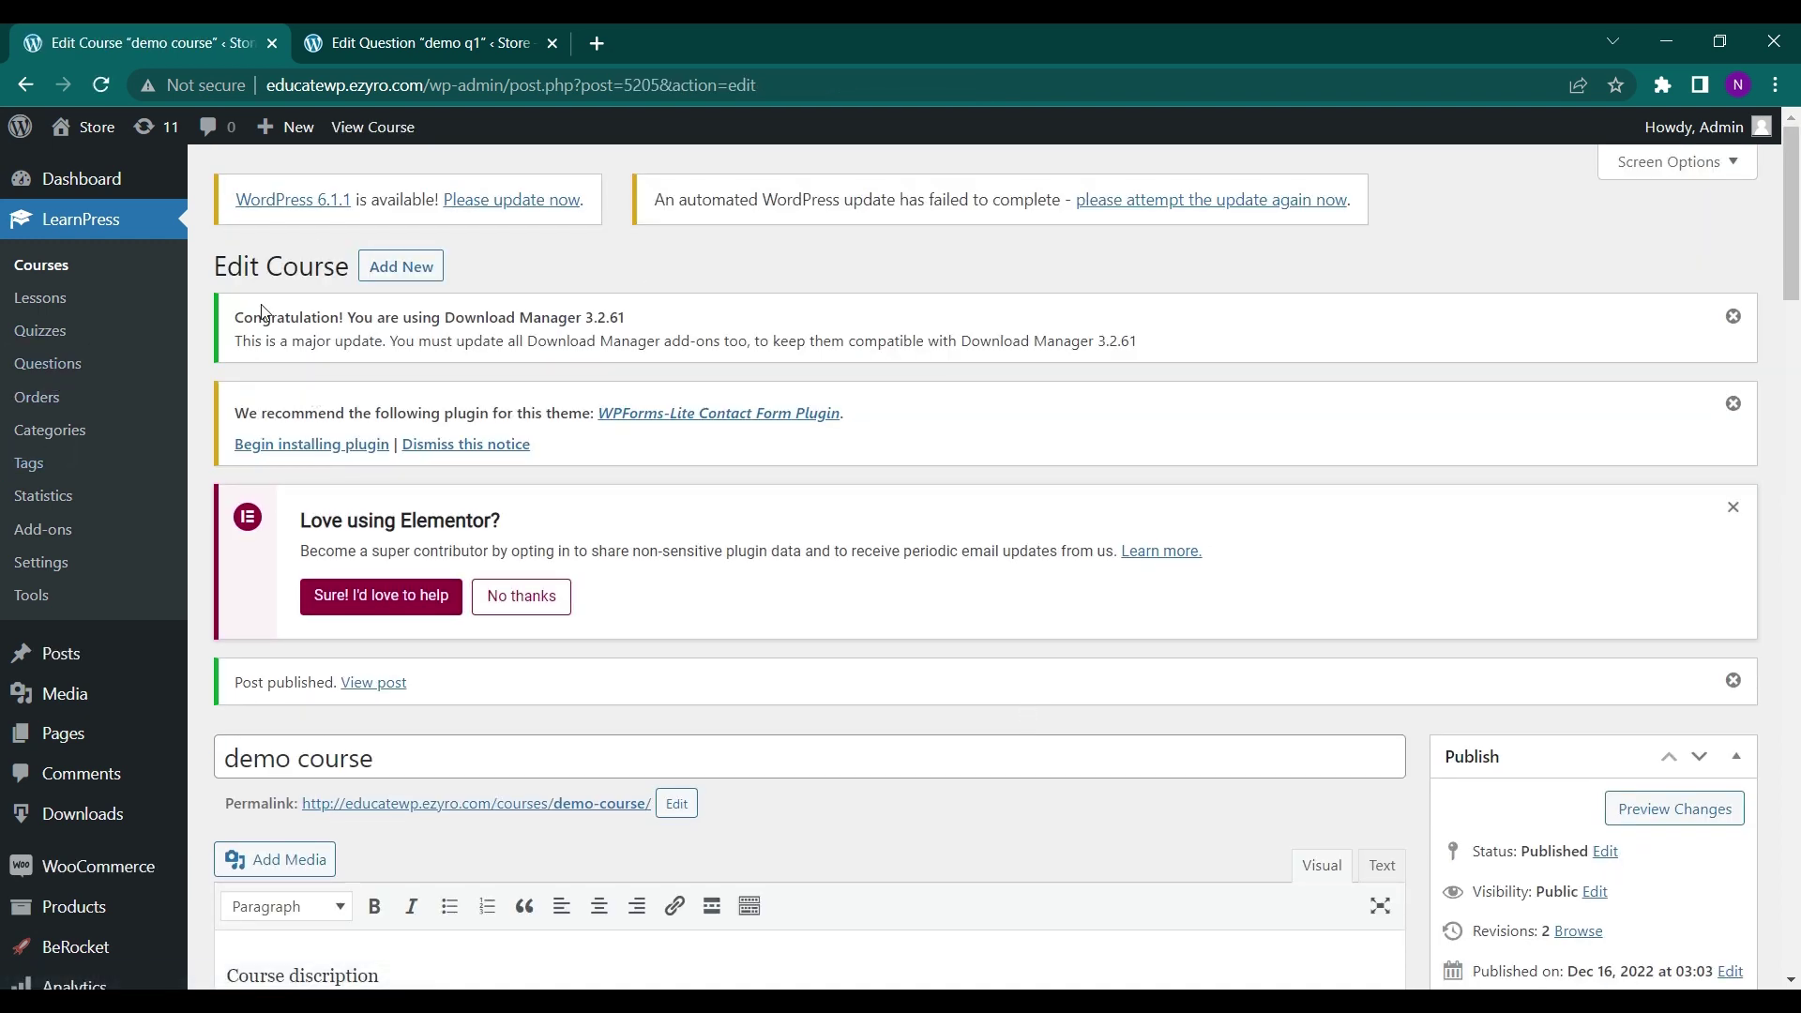
Visit the live site in the second browser tab and examine the demo course's entry on the All Courses page.
{"action": "left_click", "coordinate": [435, 25]}
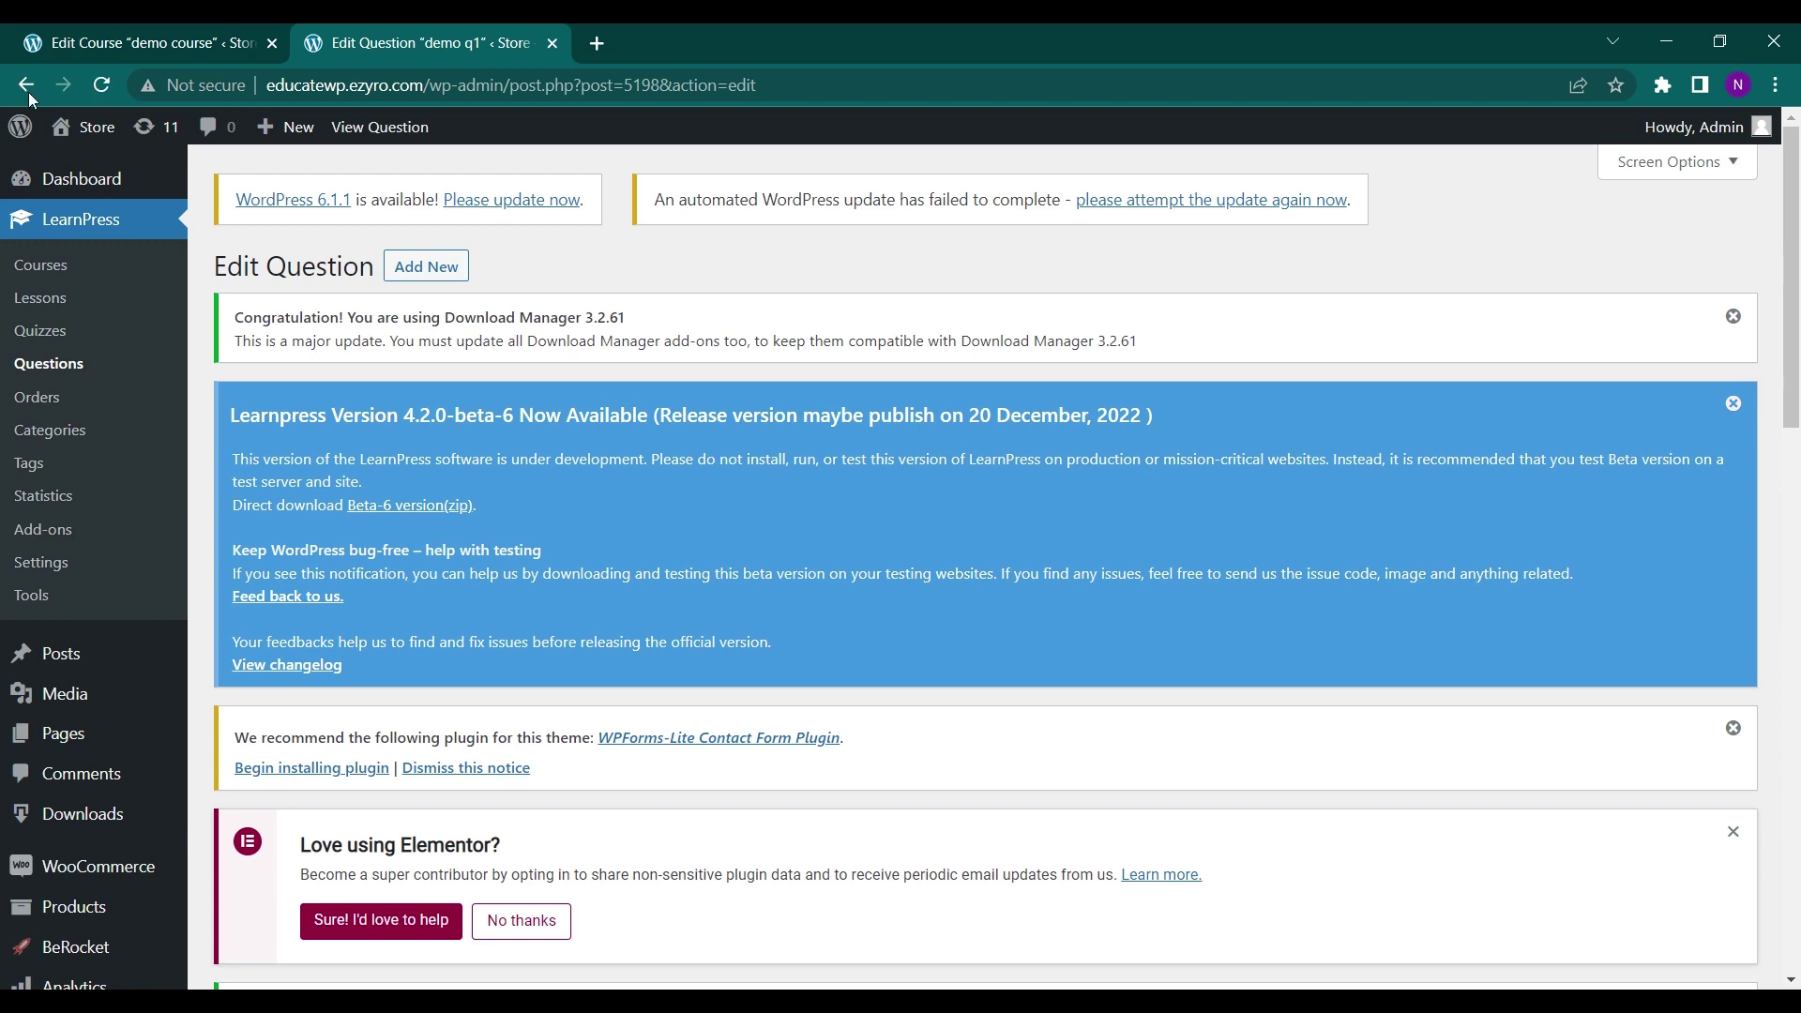
{"action": "left_click", "coordinate": [61, 126]}
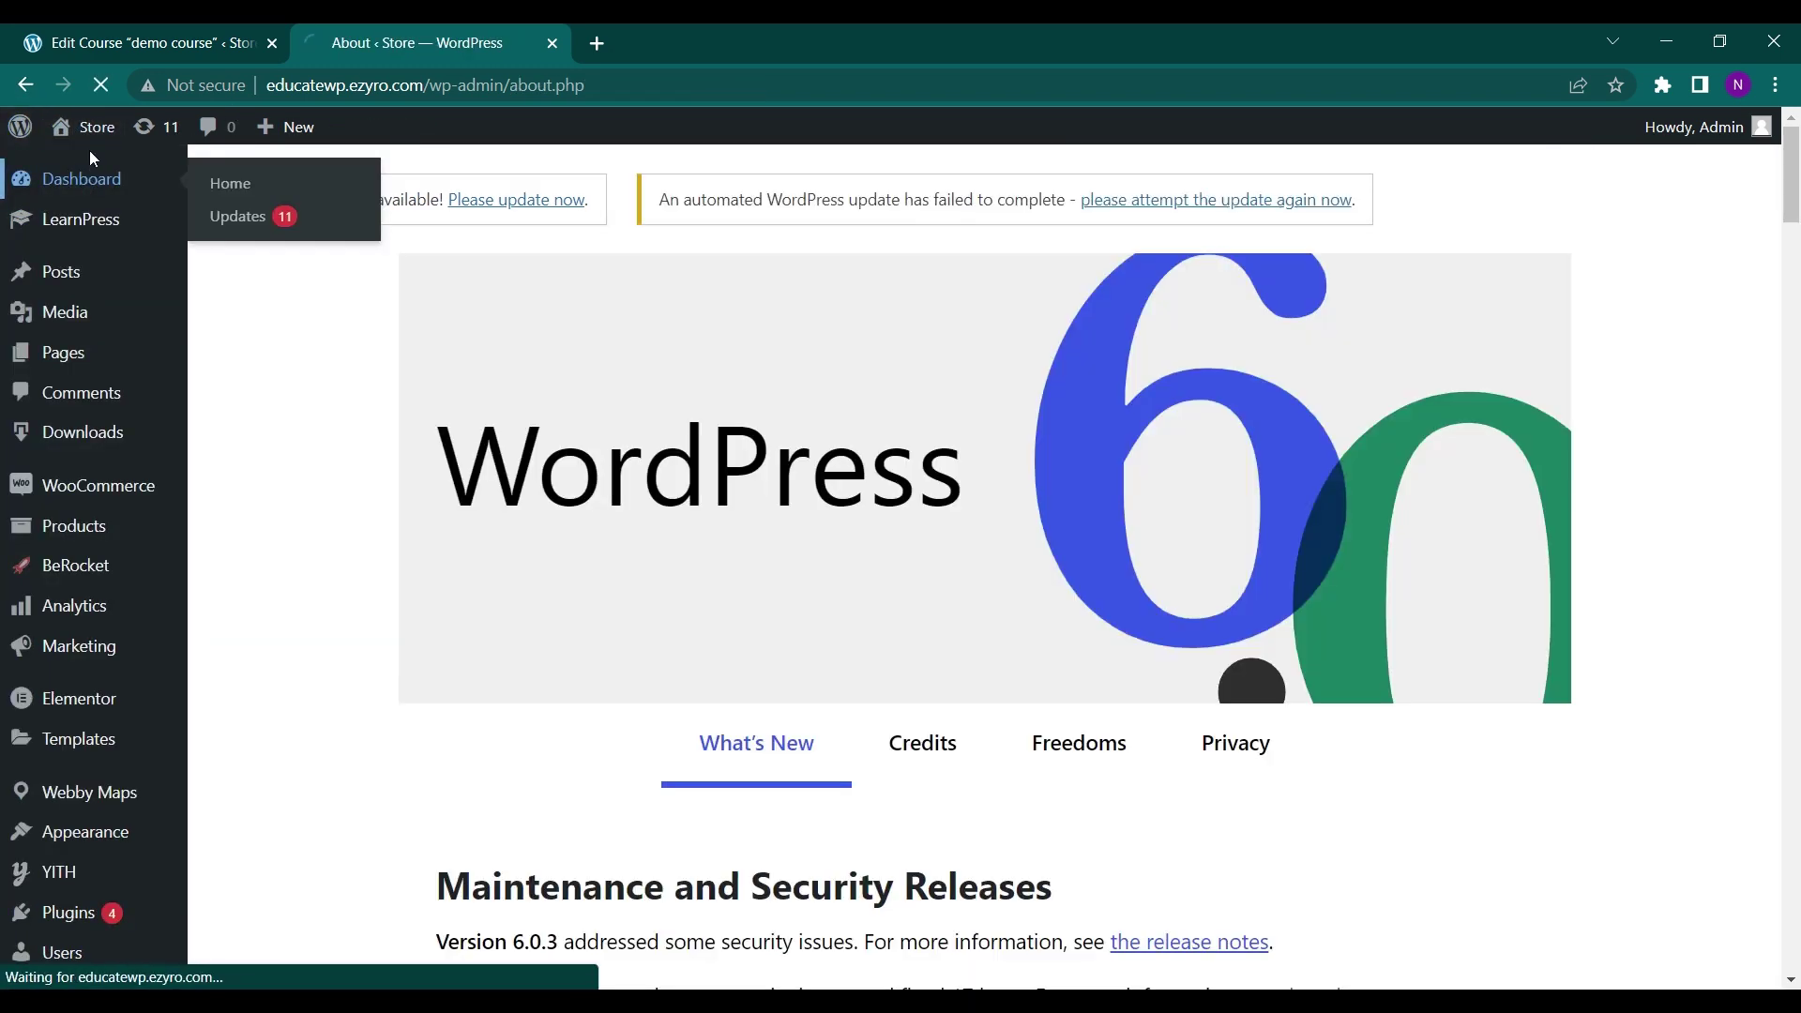
{"action": "mouse_move", "coordinate": [94, 150]}
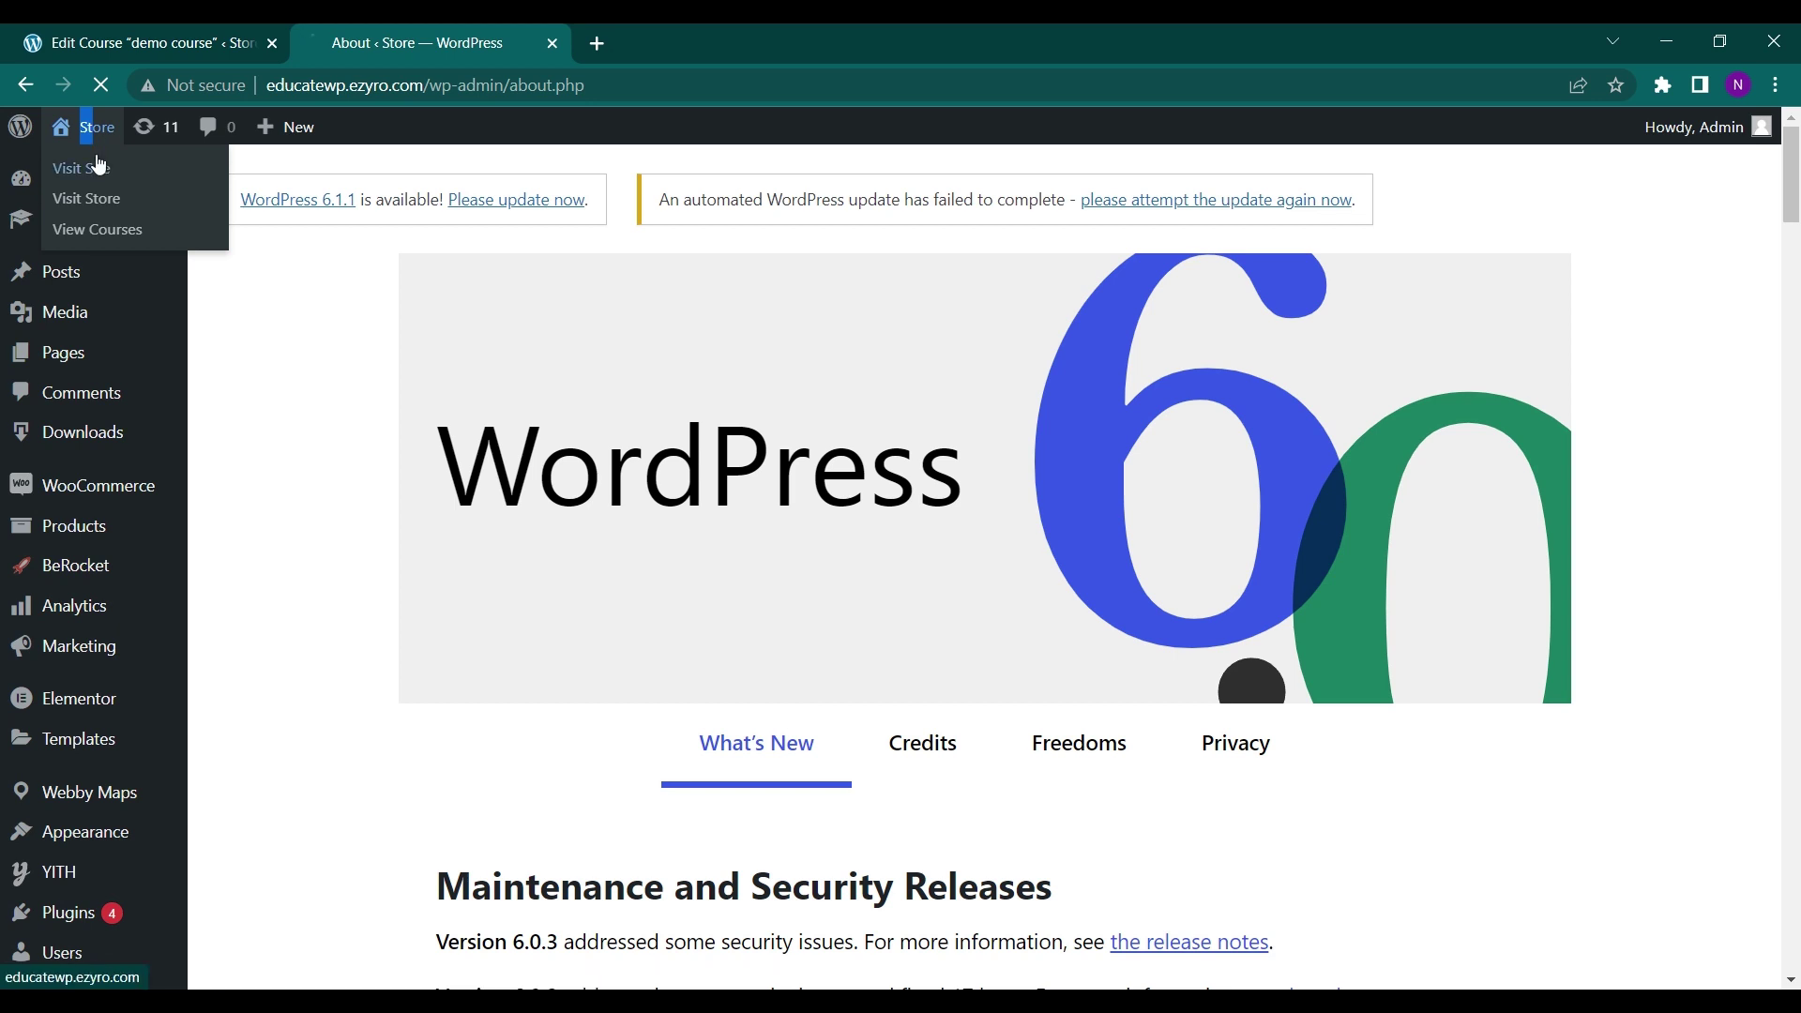
{"action": "left_click", "coordinate": [94, 167]}
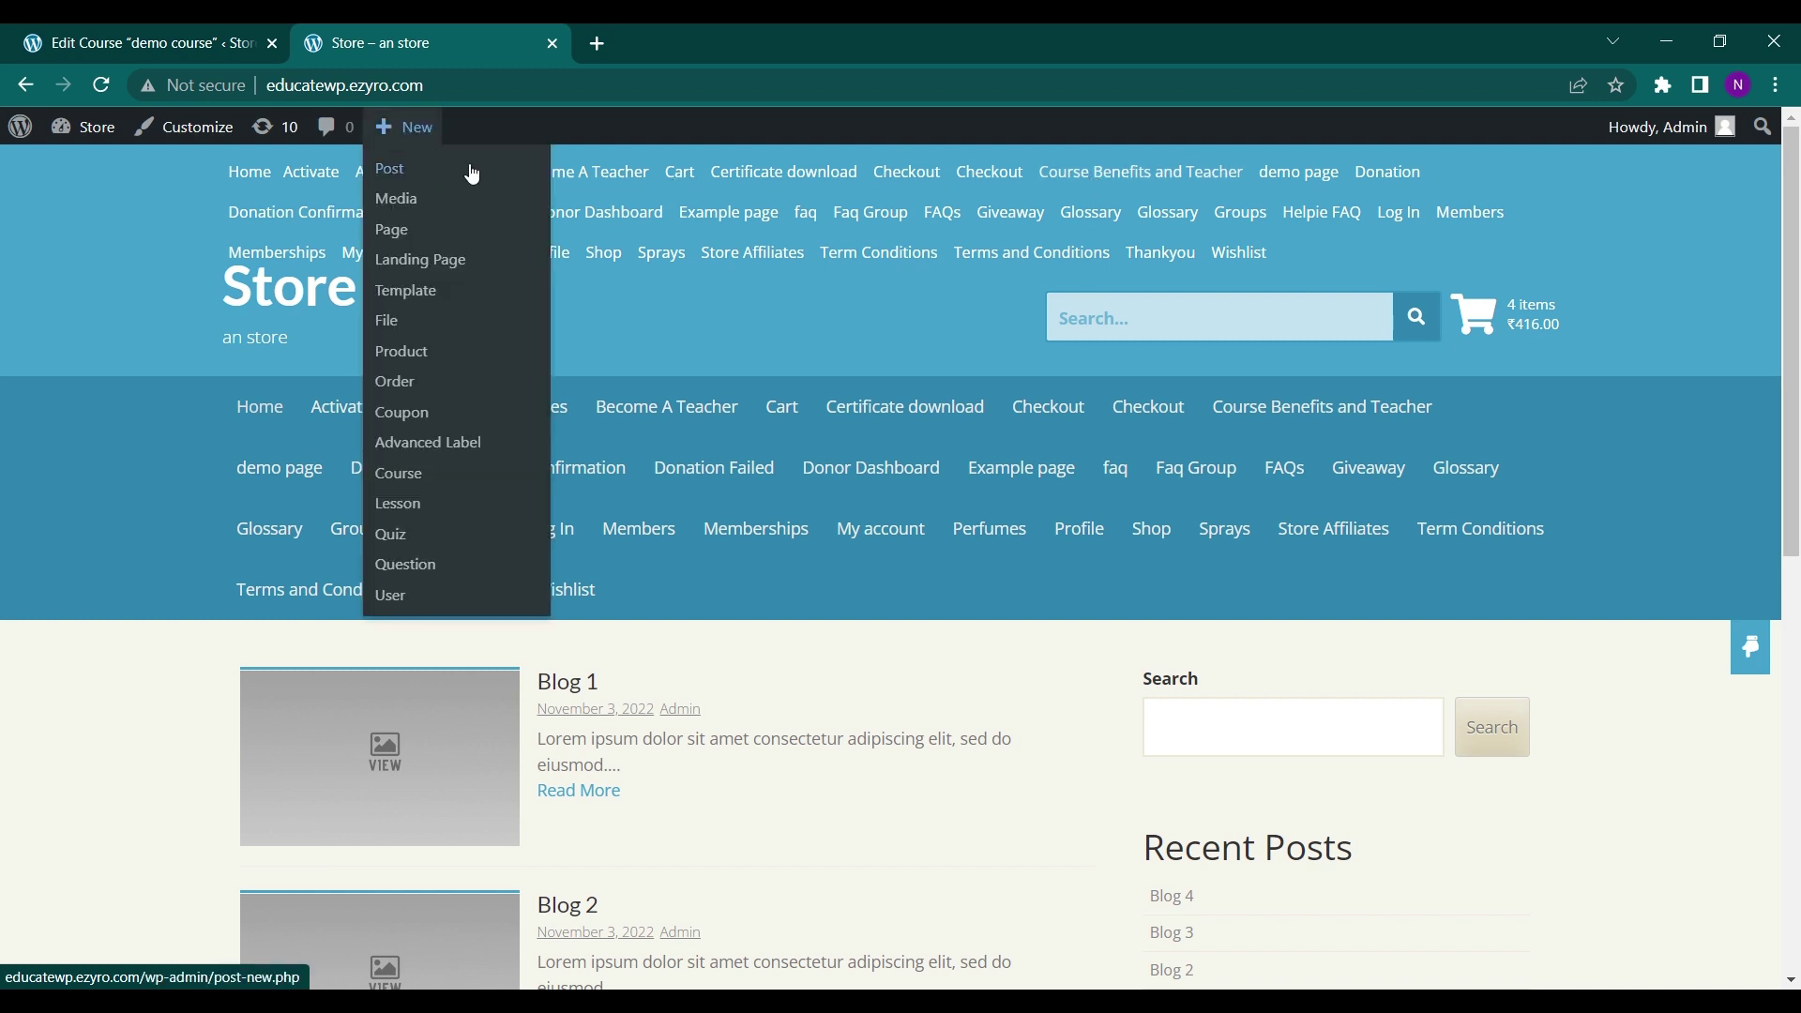
{"action": "left_click", "coordinate": [458, 179]}
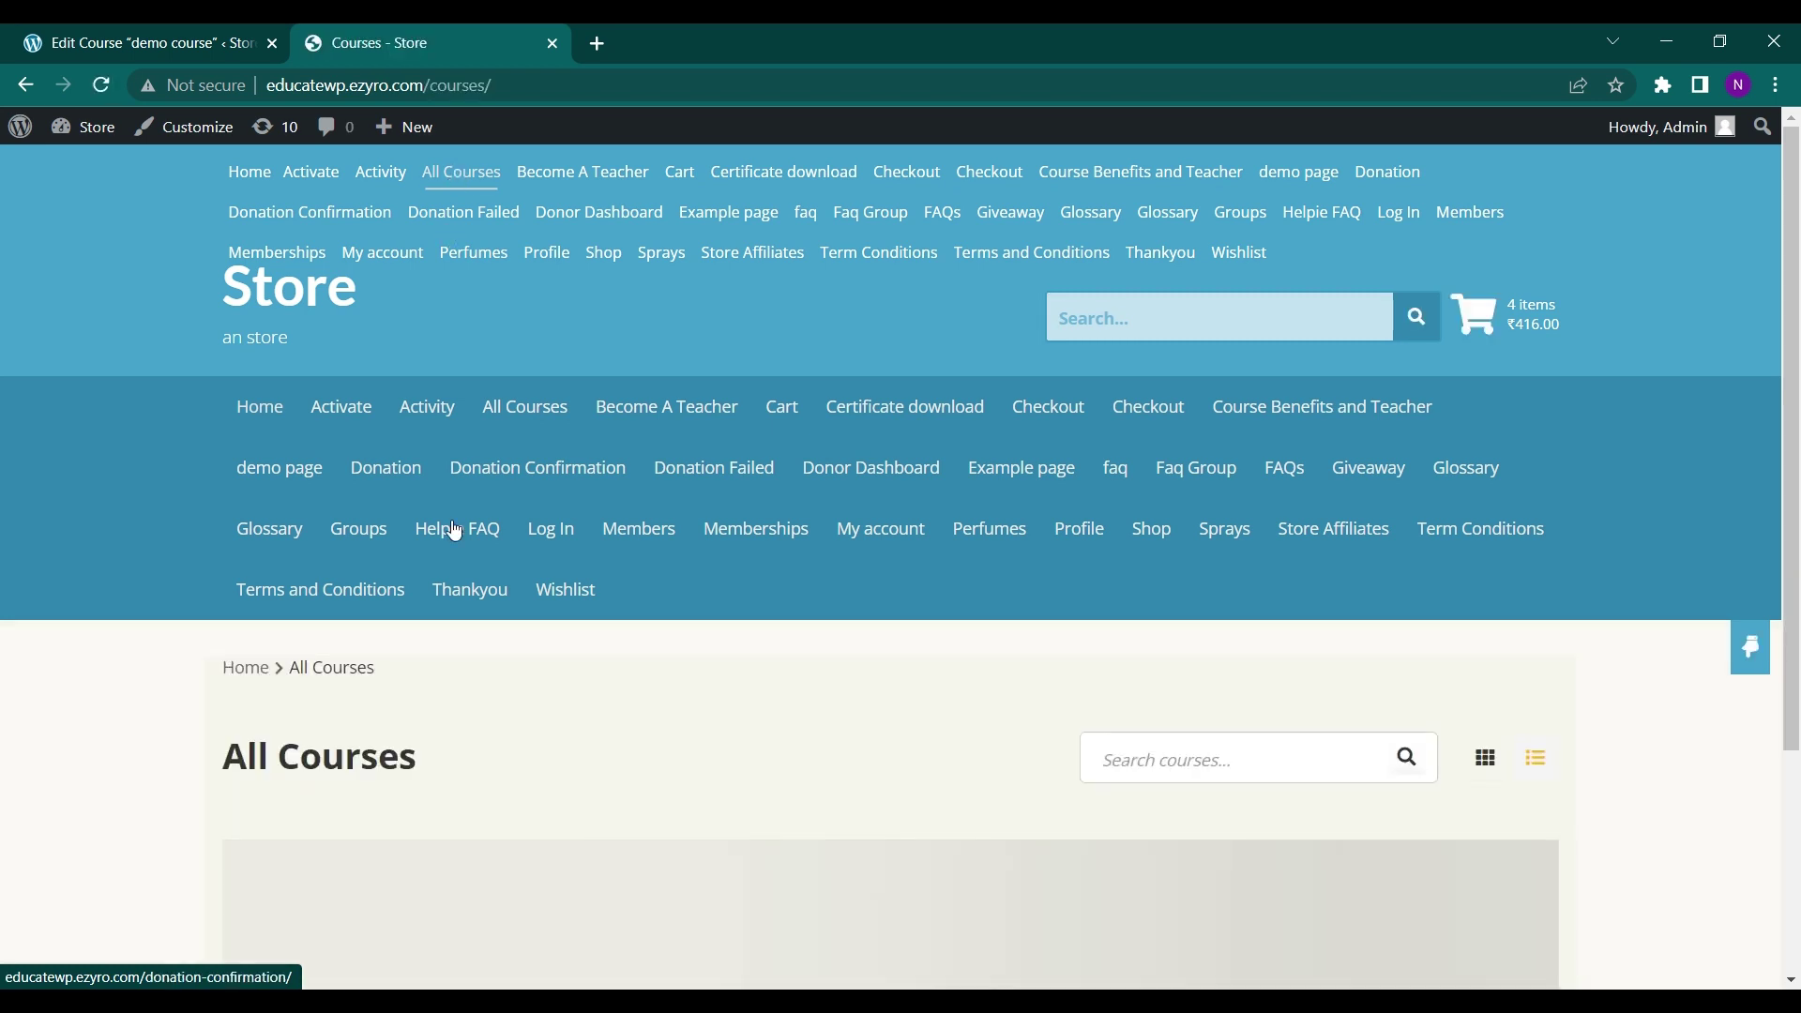
{"action": "scroll", "coordinate": [454, 582], "scroll_direction": "down", "scroll_amount": 3}
{"action": "scroll", "coordinate": [454, 581], "scroll_direction": "down", "scroll_amount": 1}
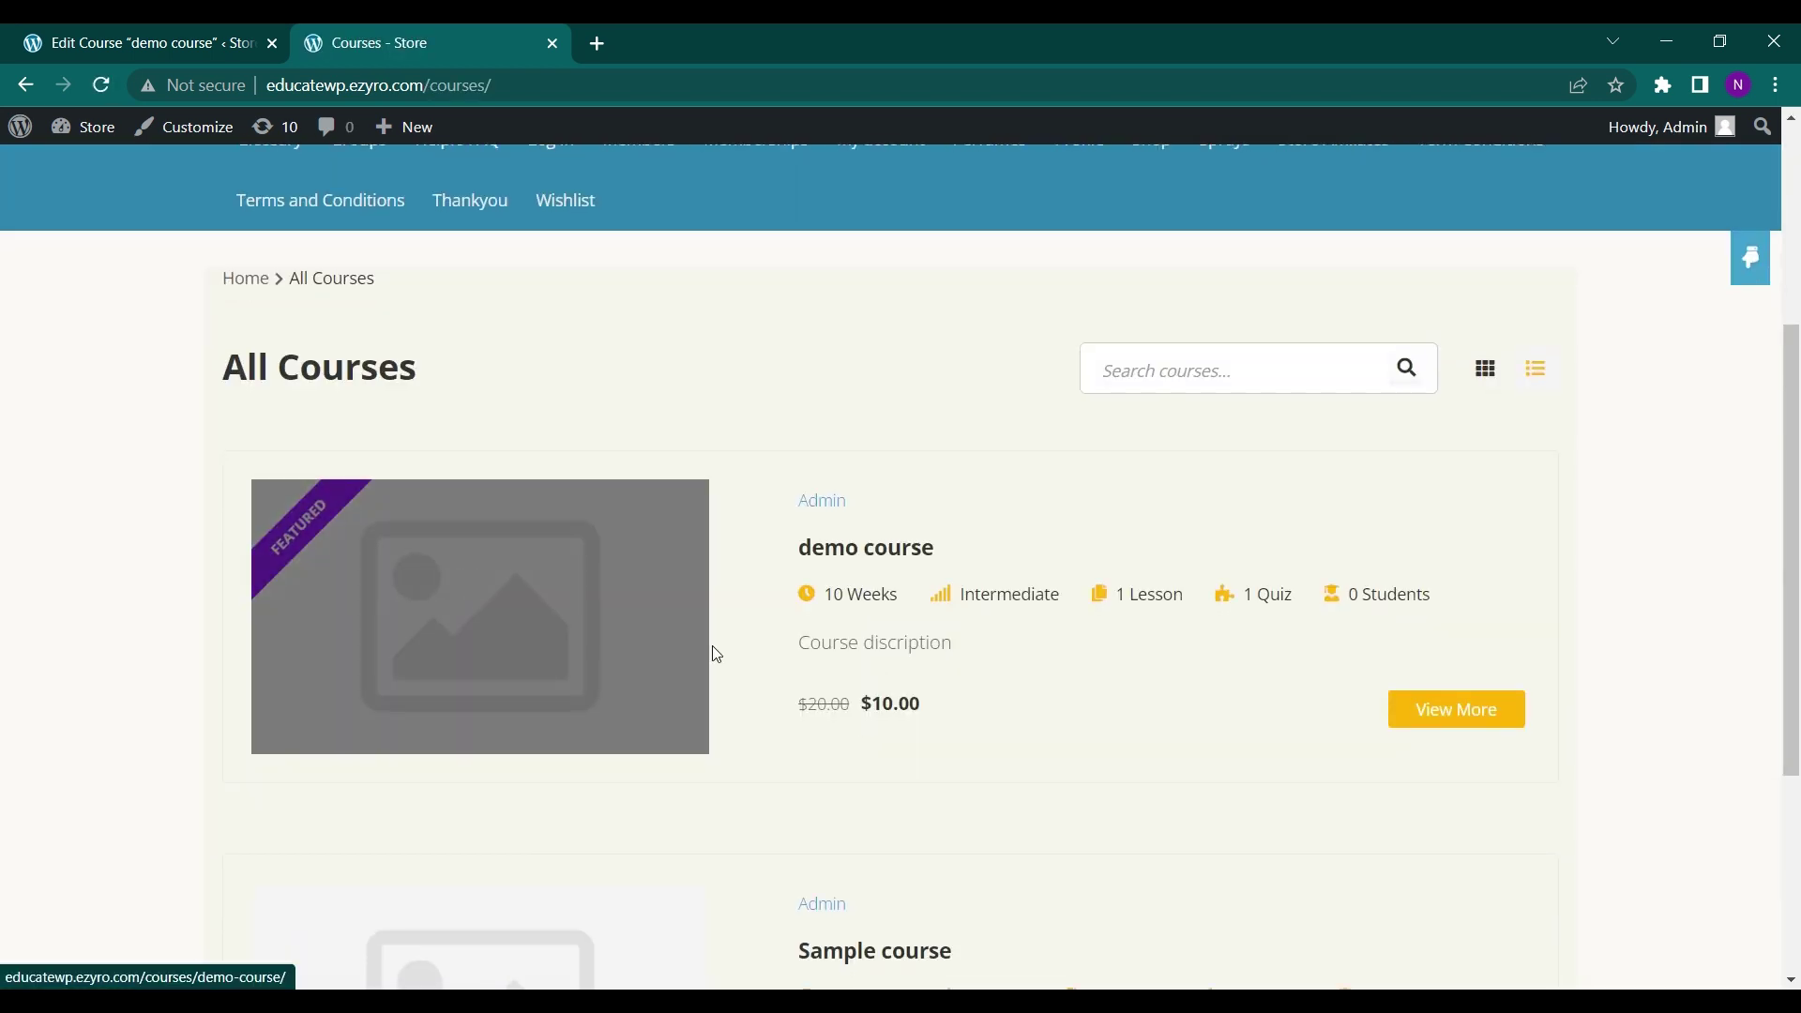
{"action": "scroll", "coordinate": [716, 651], "scroll_direction": "down", "scroll_amount": 4}
{"action": "scroll", "coordinate": [815, 458], "scroll_direction": "up", "scroll_amount": 2}
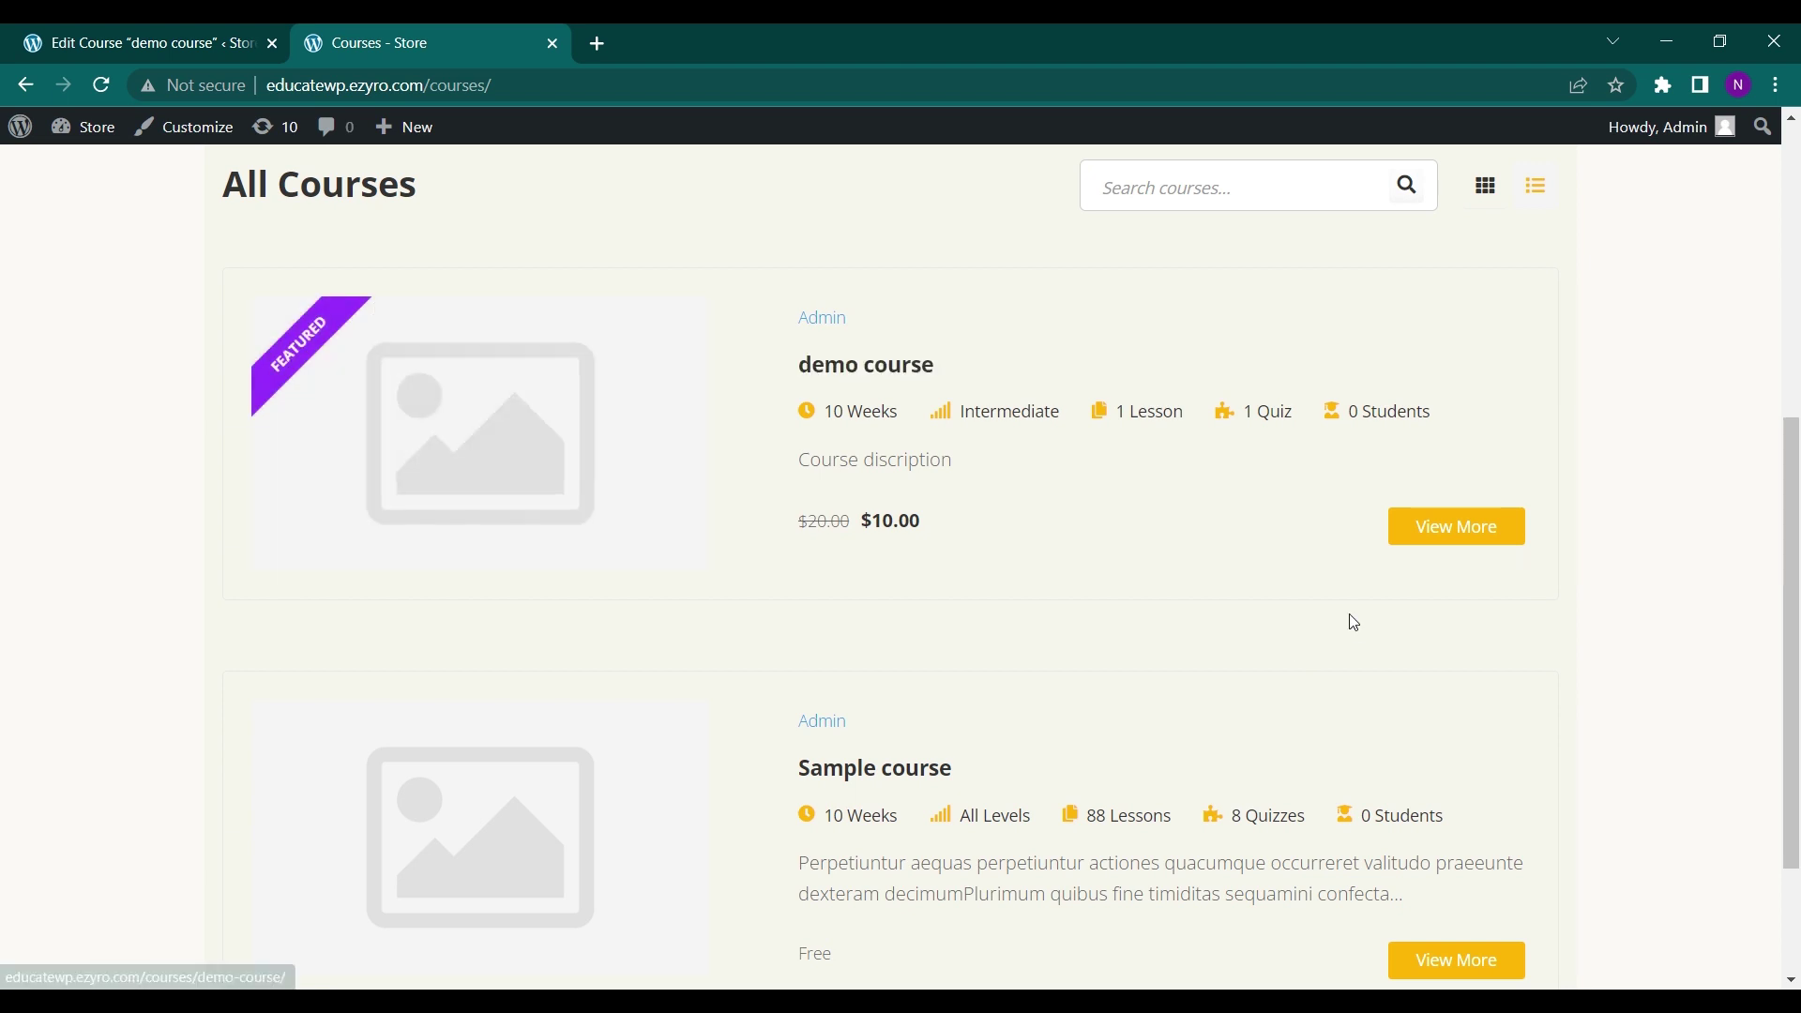
Open the demo course's public page and review its overview, curriculum and instructor details.
{"action": "left_click", "coordinate": [1439, 538]}
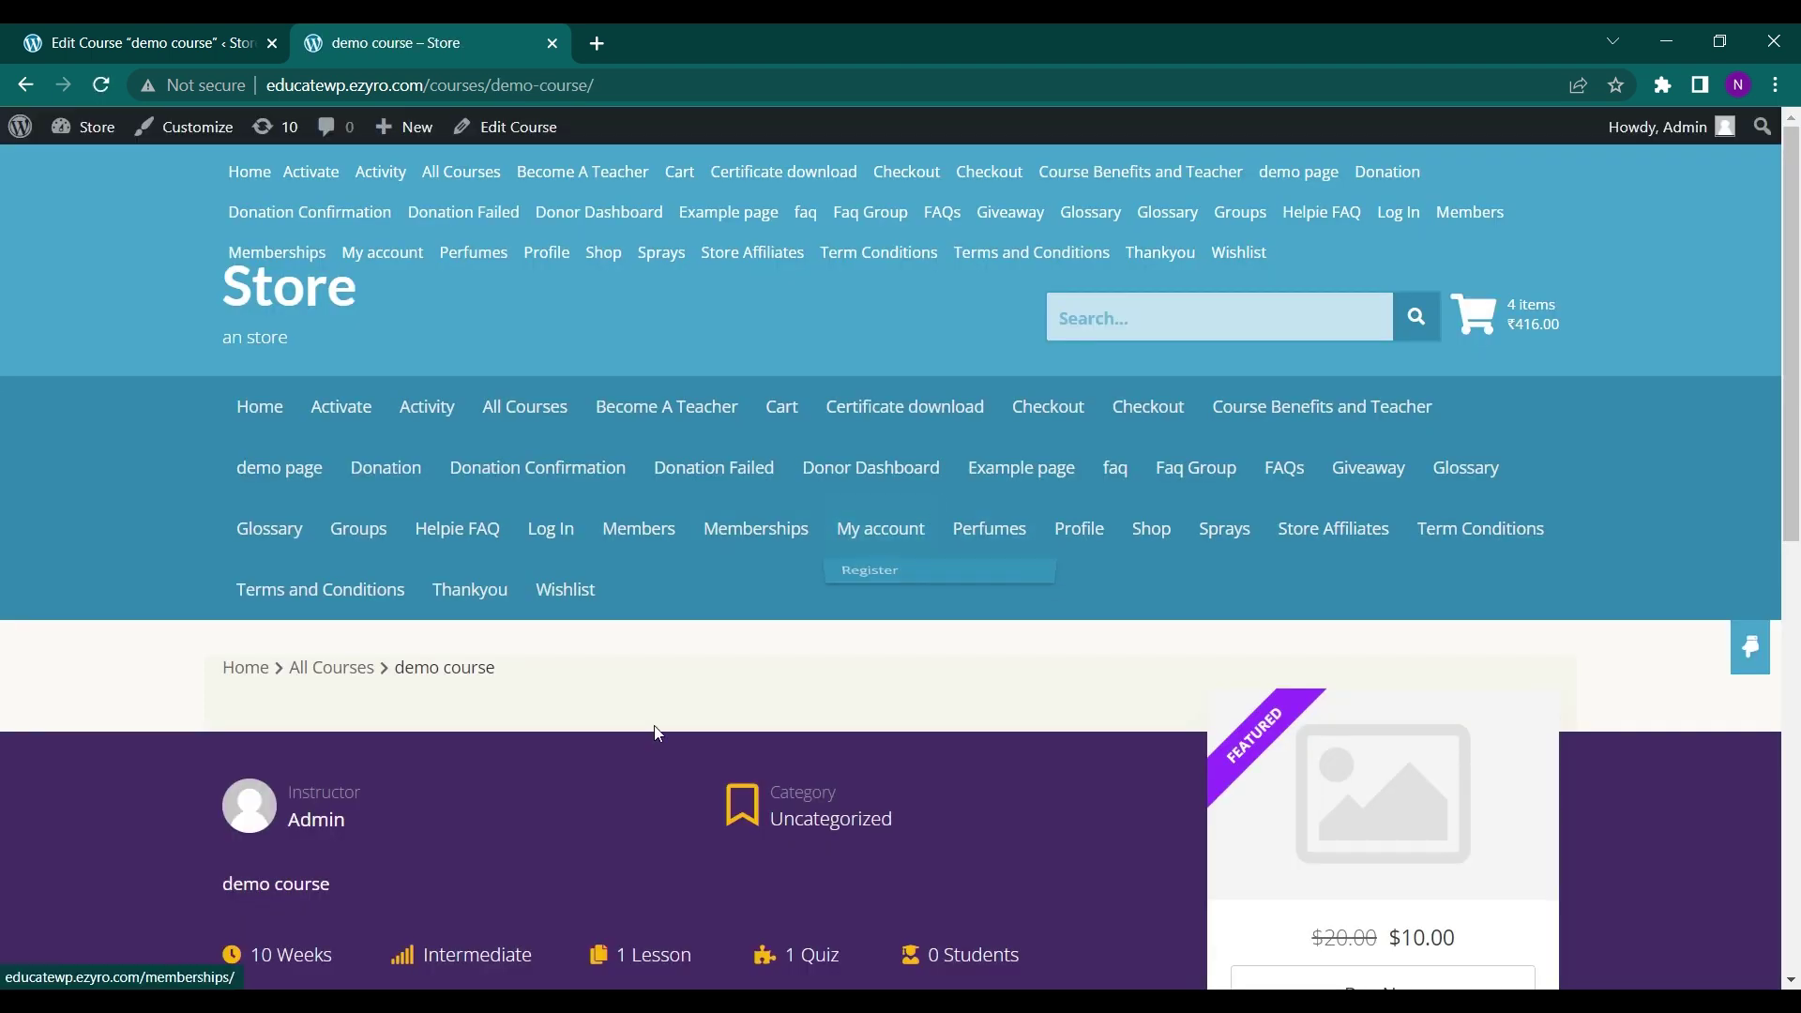
{"action": "scroll", "coordinate": [656, 728], "scroll_direction": "down", "scroll_amount": 4}
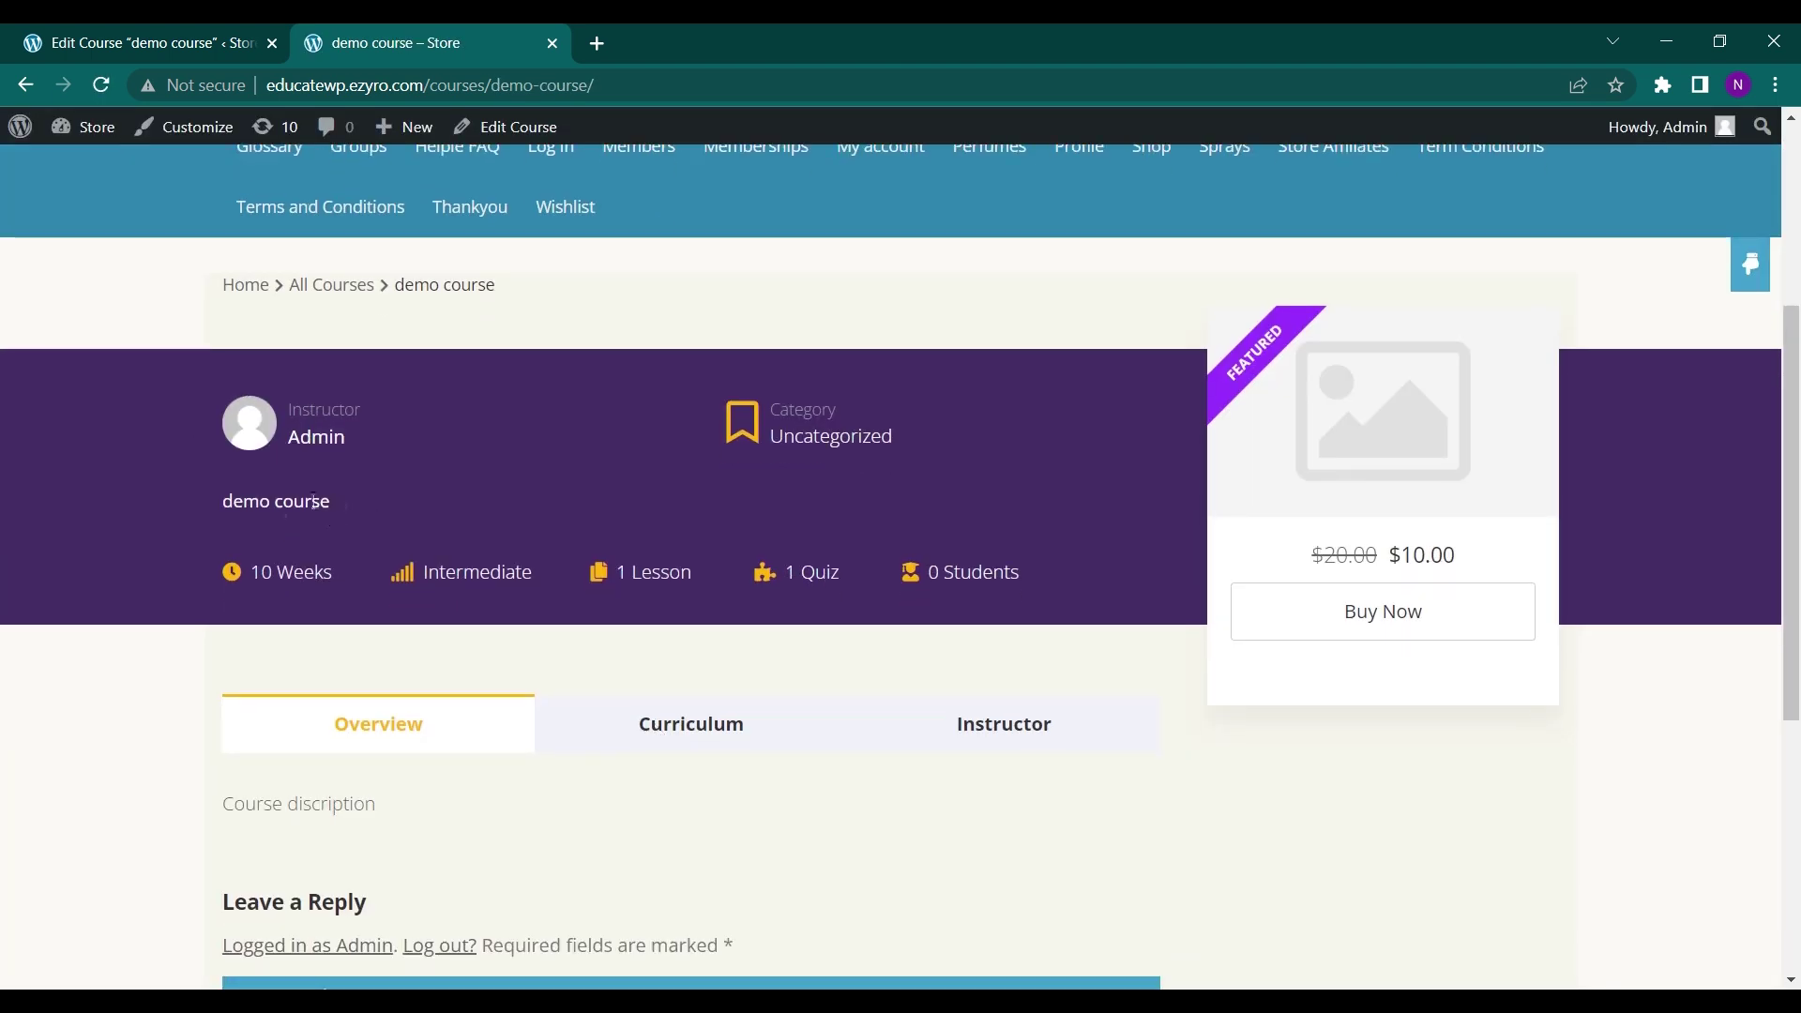
{"action": "scroll", "coordinate": [339, 514], "scroll_direction": "down", "scroll_amount": 3}
{"action": "left_click", "coordinate": [638, 470]}
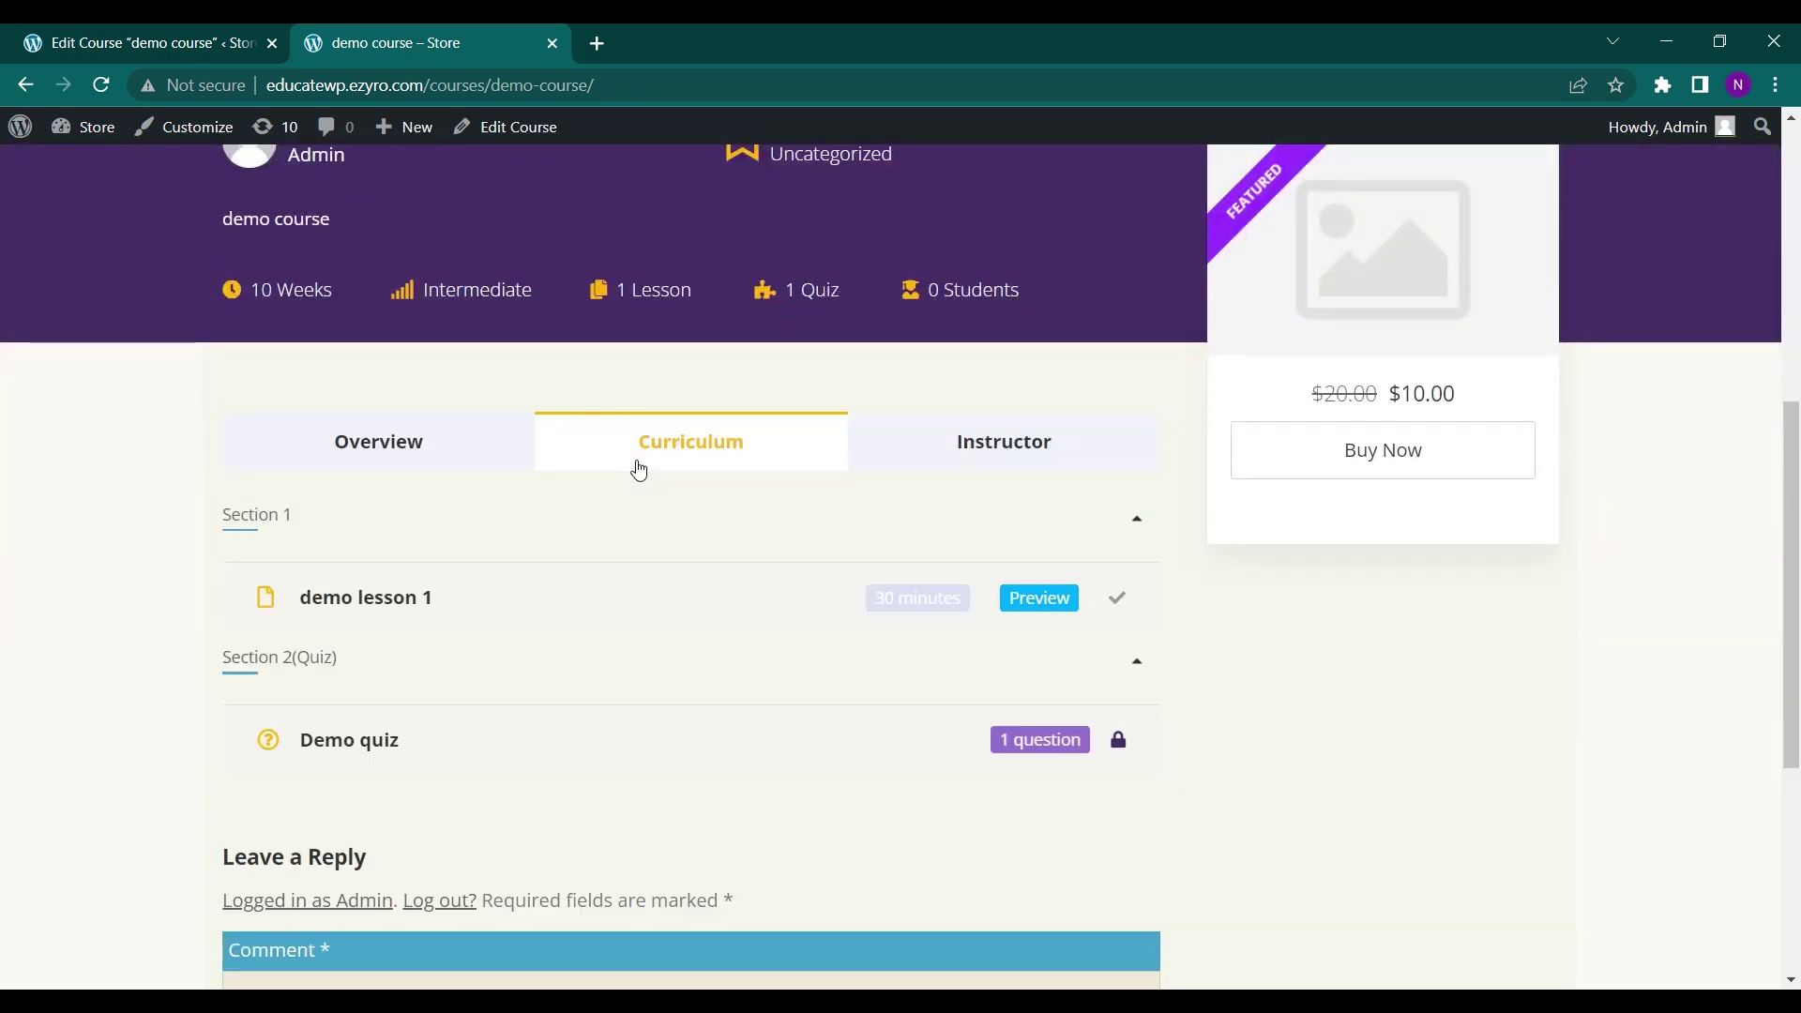
{"action": "left_click", "coordinate": [1003, 448]}
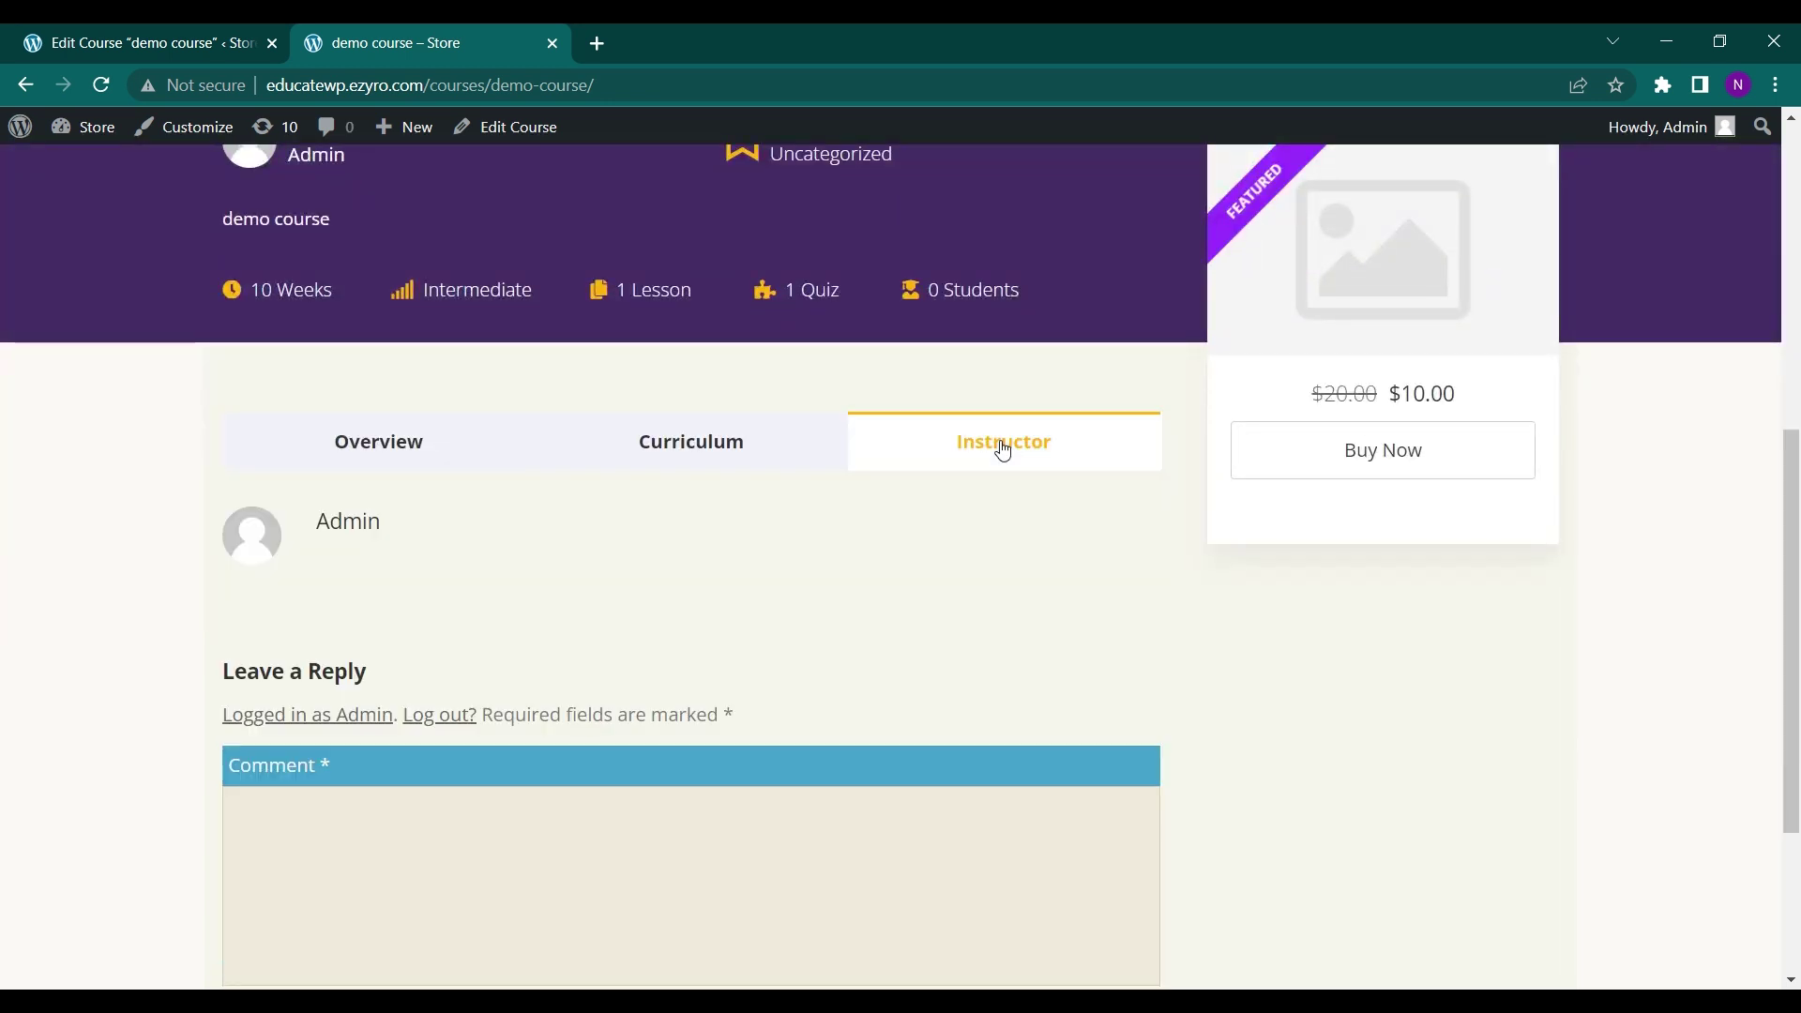
{"action": "left_click", "coordinate": [742, 466]}
{"action": "scroll", "coordinate": [582, 652], "scroll_direction": "up", "scroll_amount": 5}
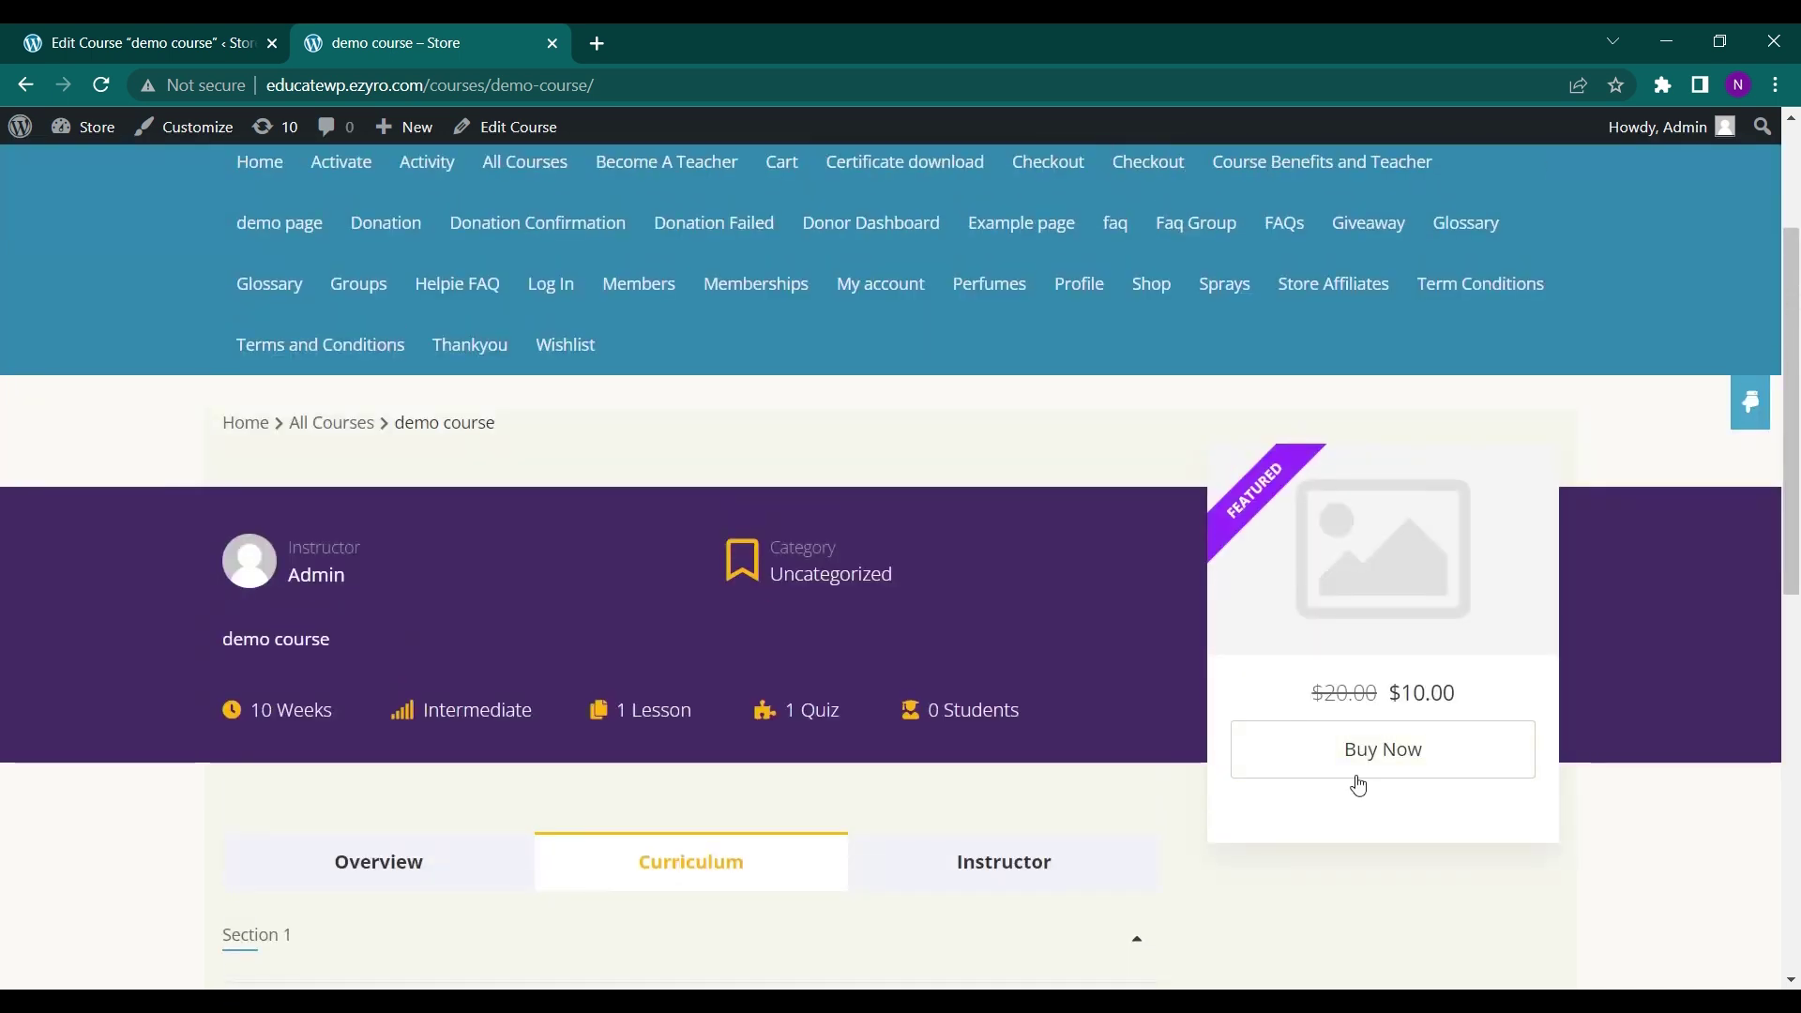
Buy the demo course and look over its checkout page.
{"action": "left_click", "coordinate": [1366, 774]}
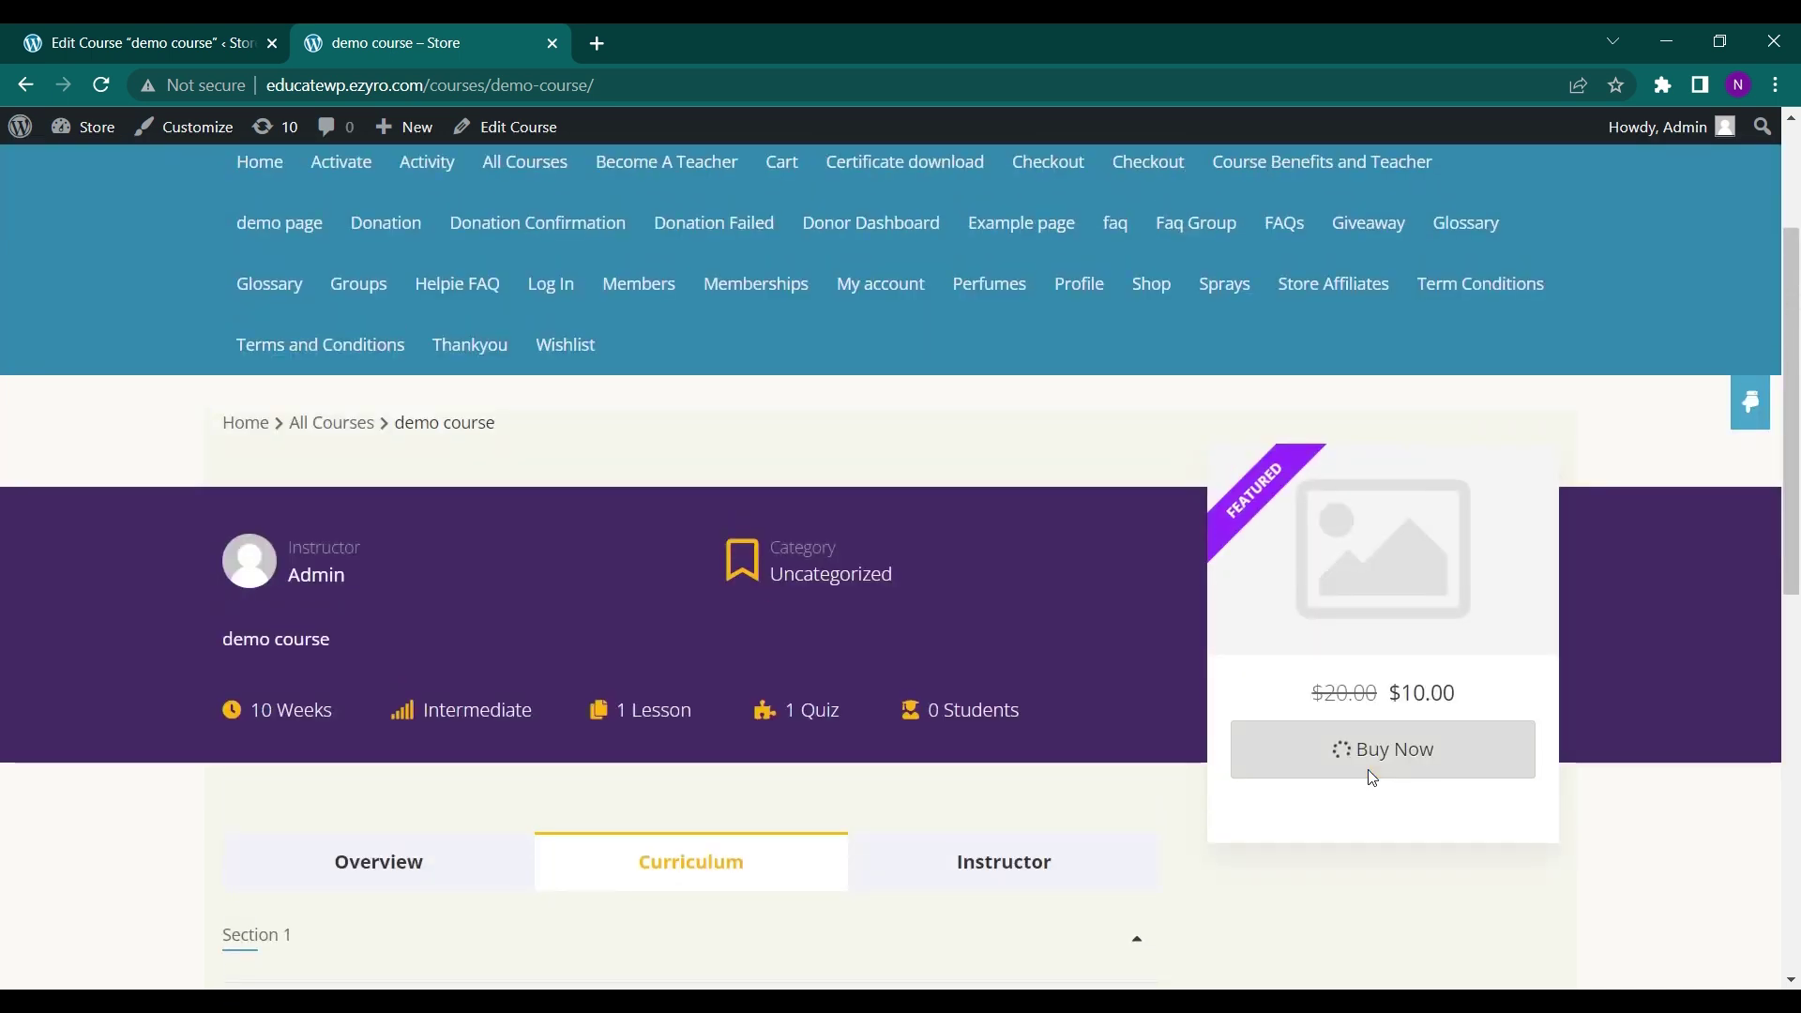
{"action": "scroll", "coordinate": [897, 788], "scroll_direction": "down", "scroll_amount": 2}
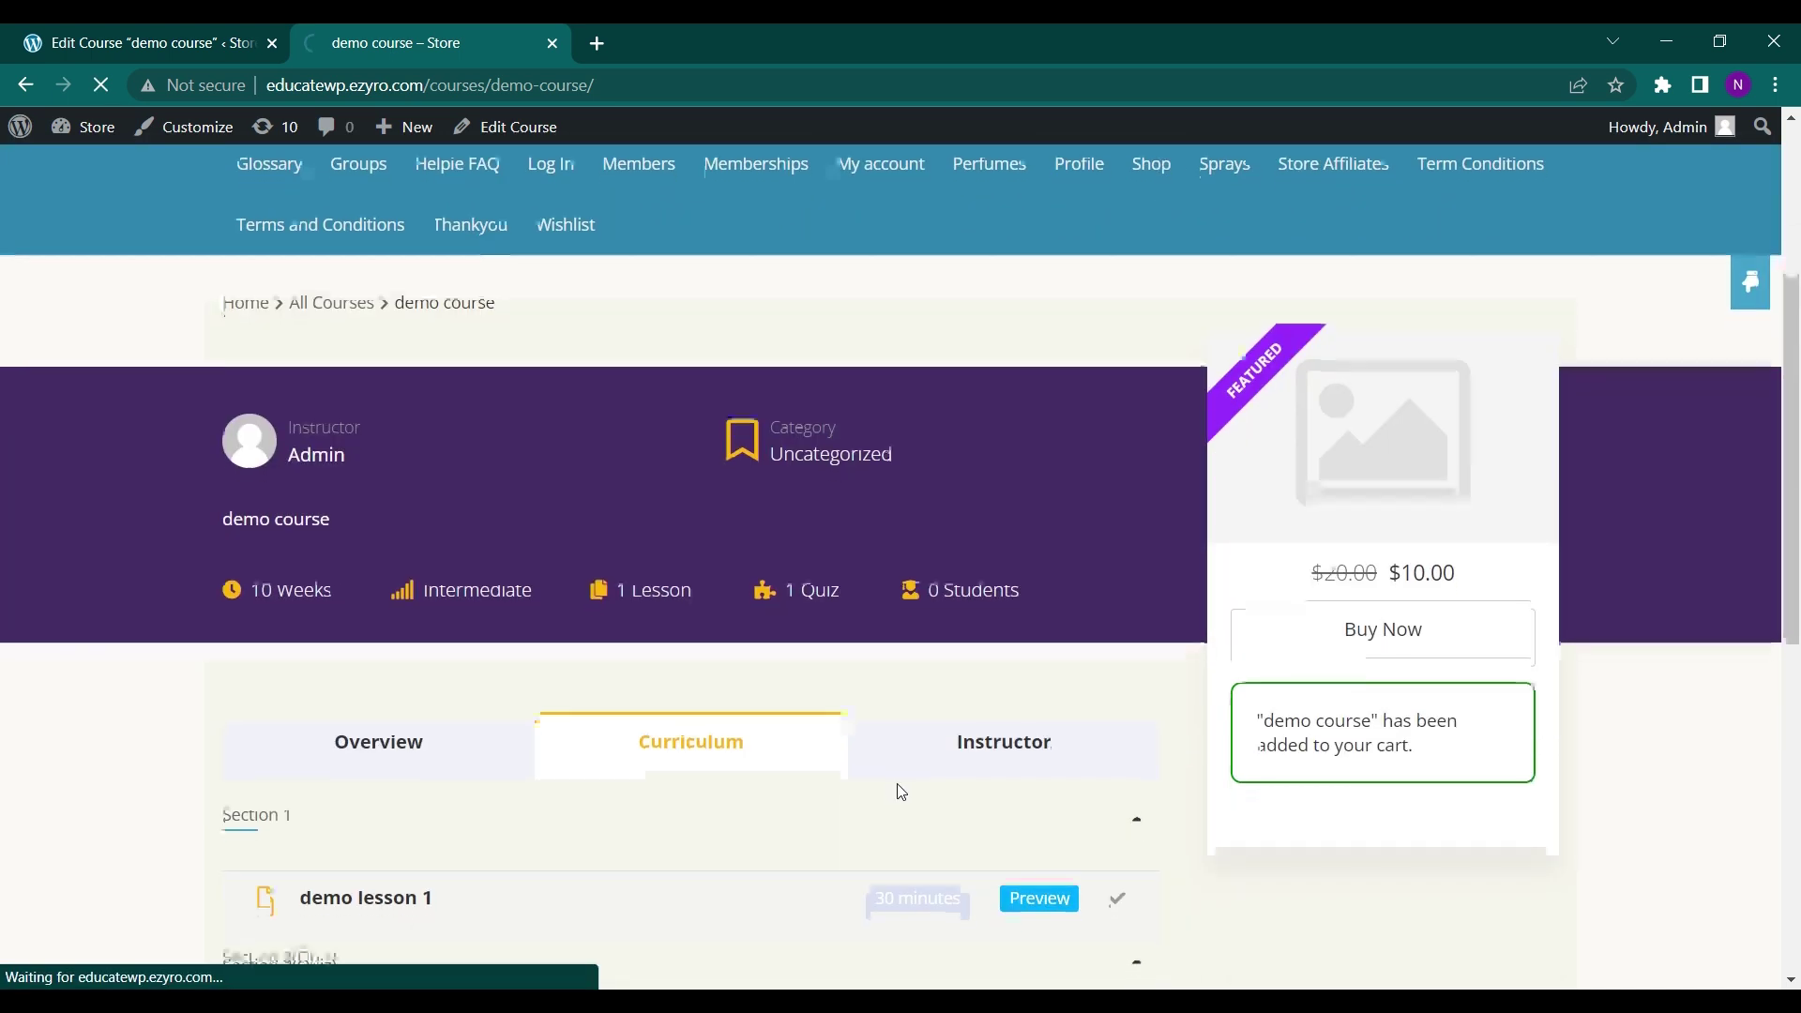
{"action": "scroll", "coordinate": [1038, 774], "scroll_direction": "down", "scroll_amount": 5}
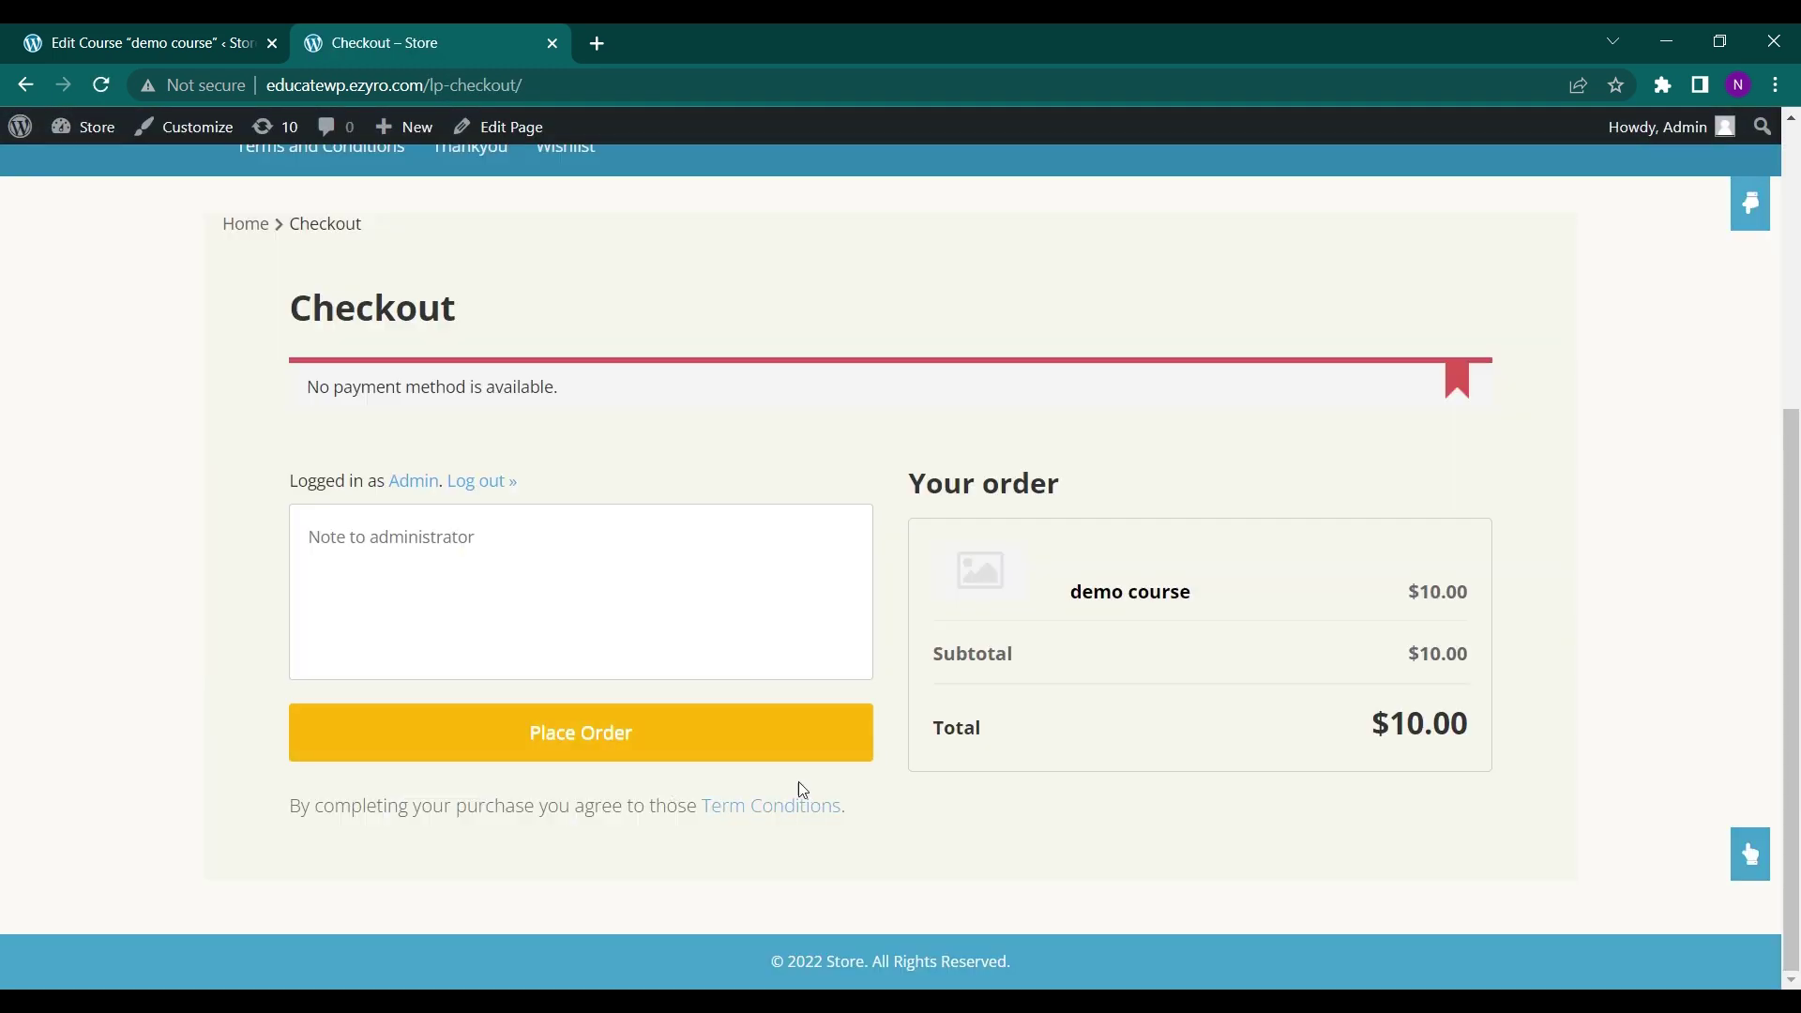
{"action": "scroll", "coordinate": [774, 782], "scroll_direction": "up", "scroll_amount": 5}
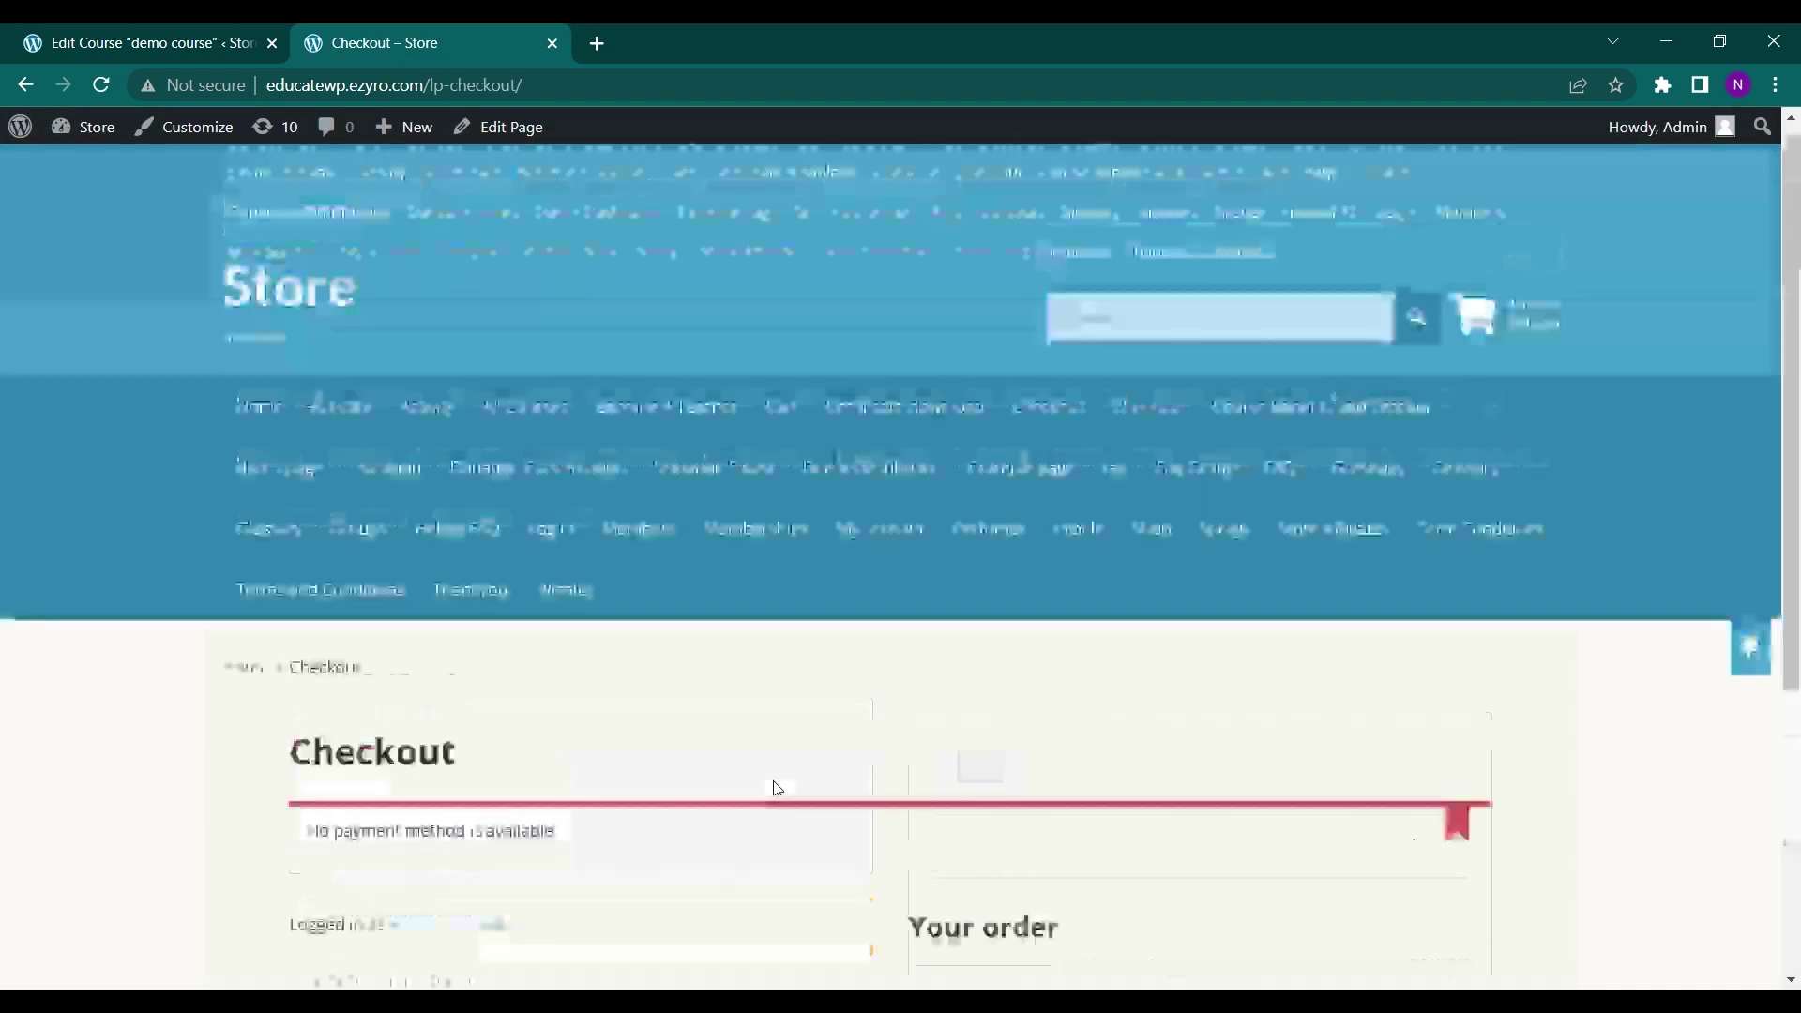
Return to the WordPress admin and reopen the demo course for editing from the LearnPress course list.
{"action": "left_click", "coordinate": [214, 35]}
{"action": "scroll", "coordinate": [390, 613], "scroll_direction": "down", "scroll_amount": 8}
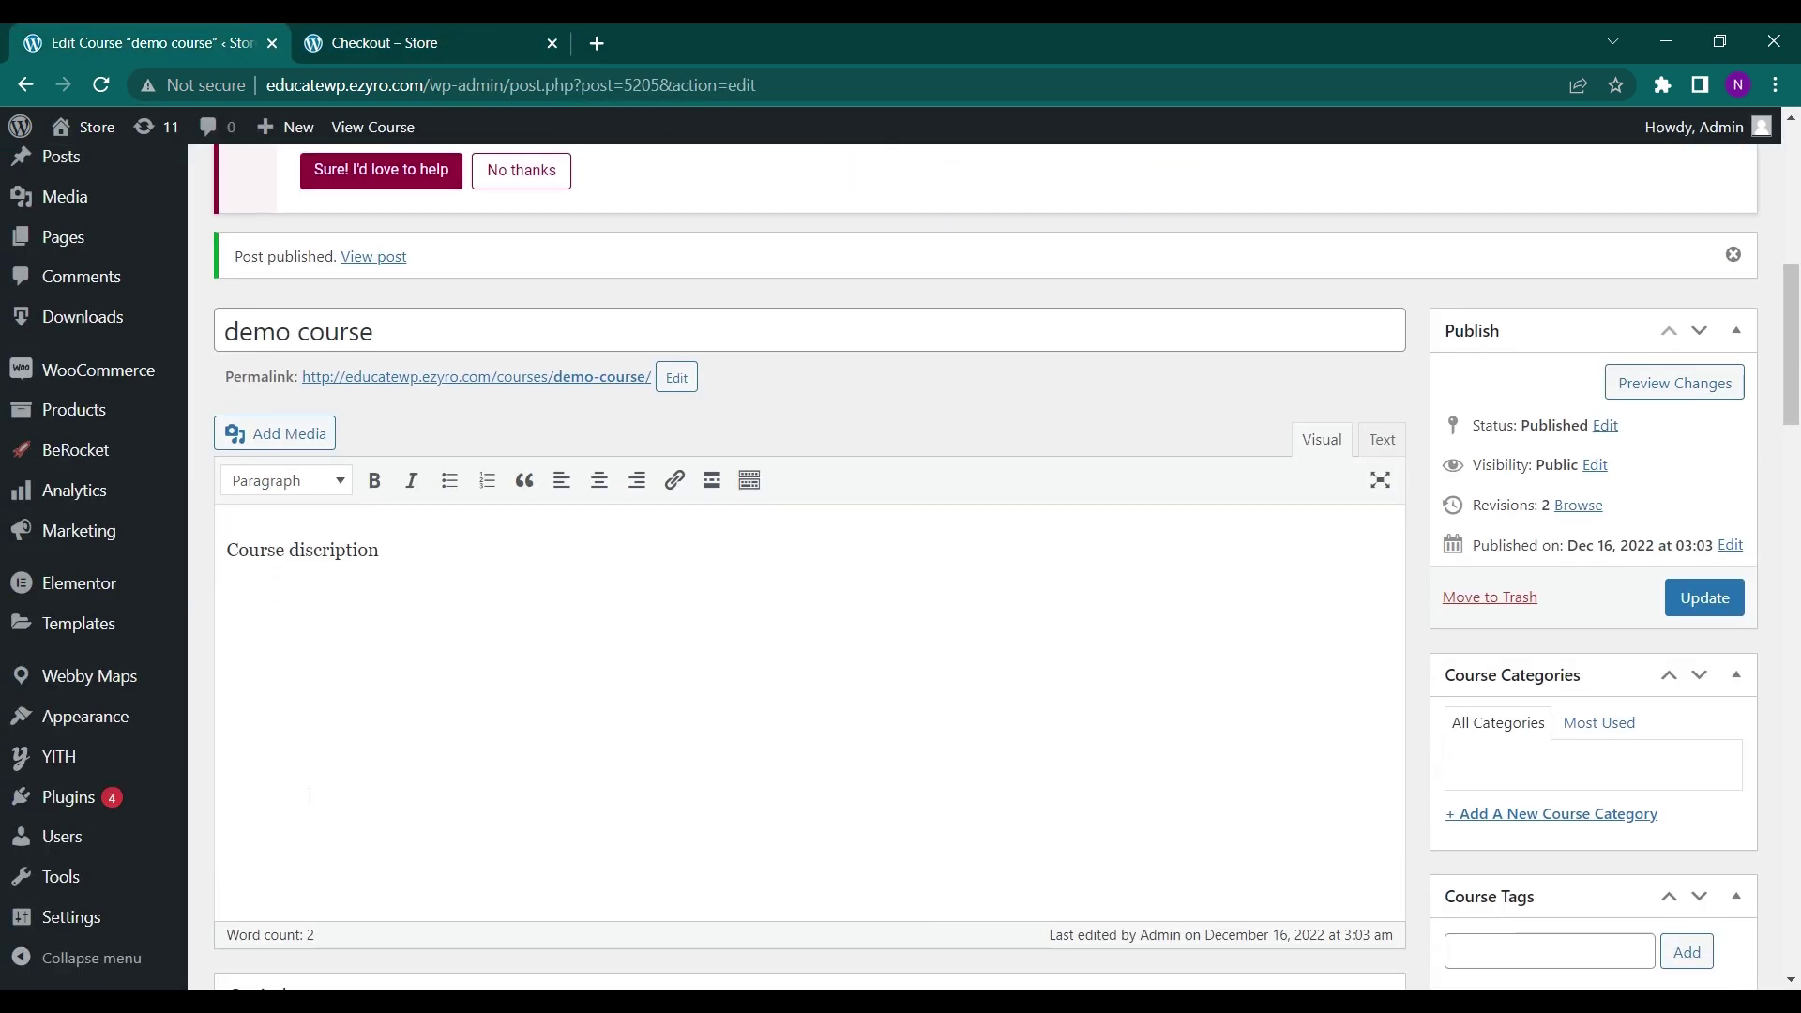
{"action": "mouse_move", "coordinate": [145, 335]}
{"action": "scroll", "coordinate": [94, 356], "scroll_direction": "up", "scroll_amount": 7}
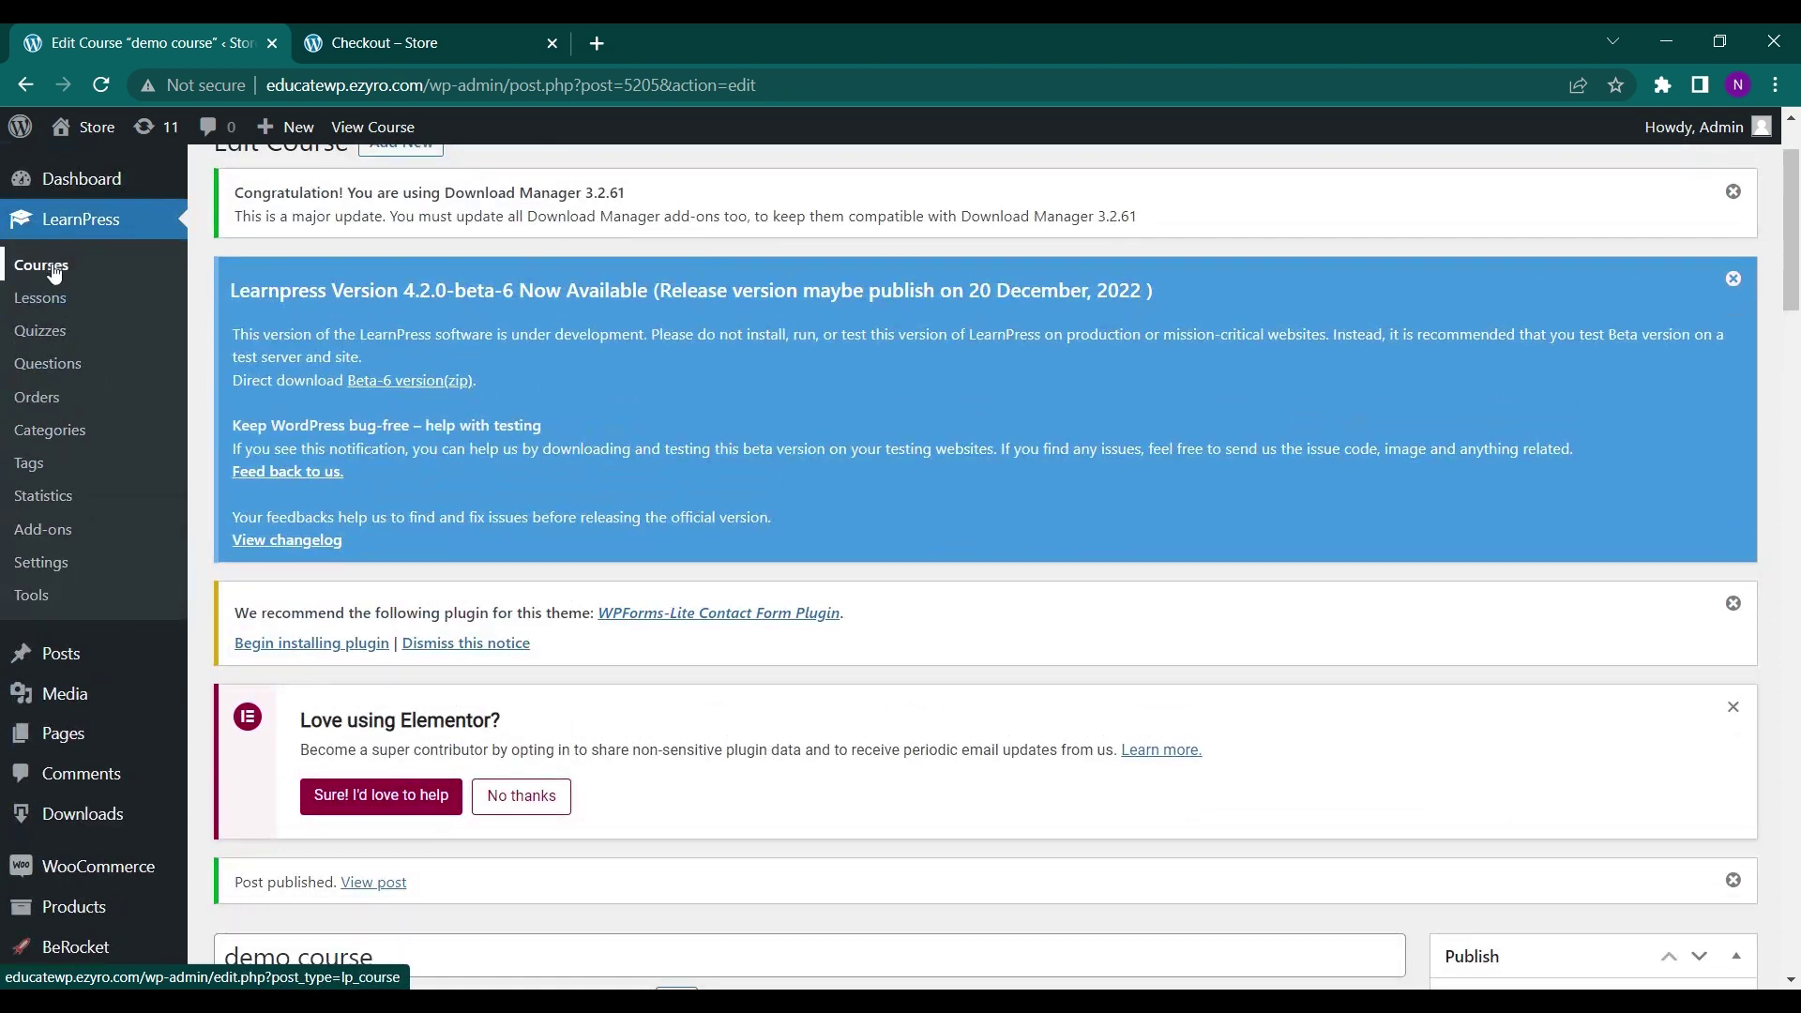
{"action": "left_click", "coordinate": [55, 270]}
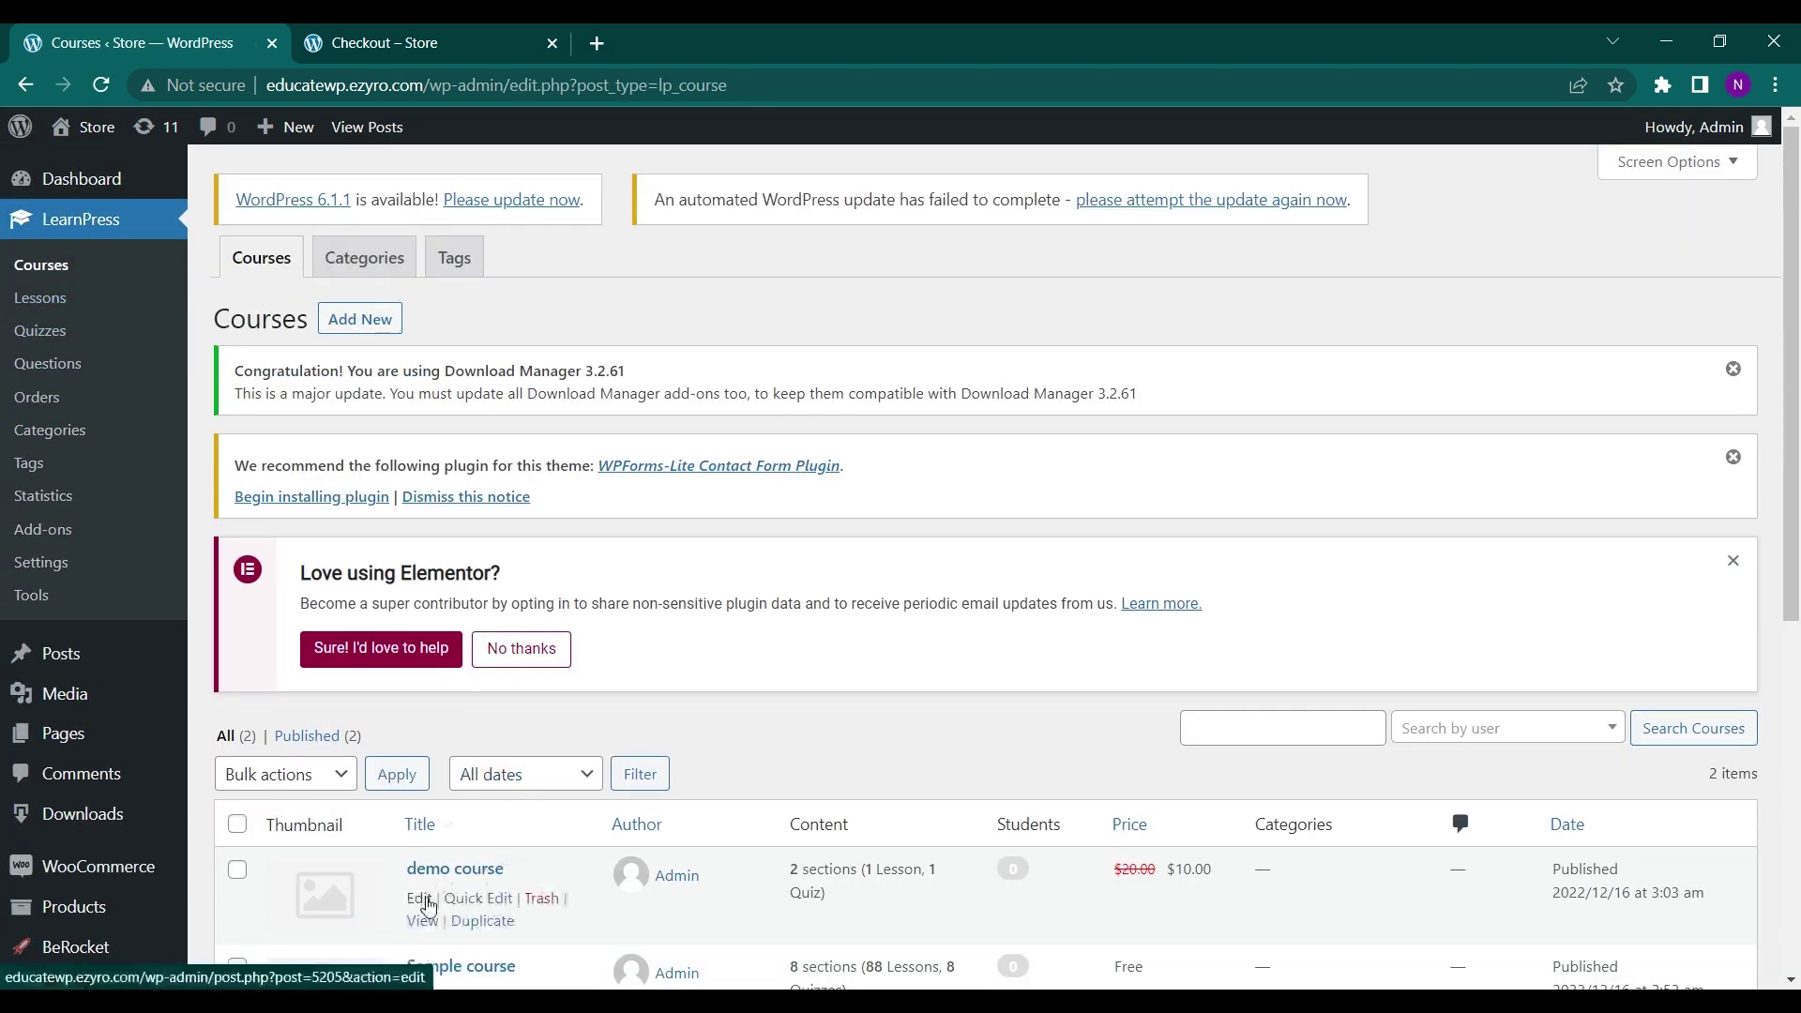
{"action": "left_click", "coordinate": [424, 900]}
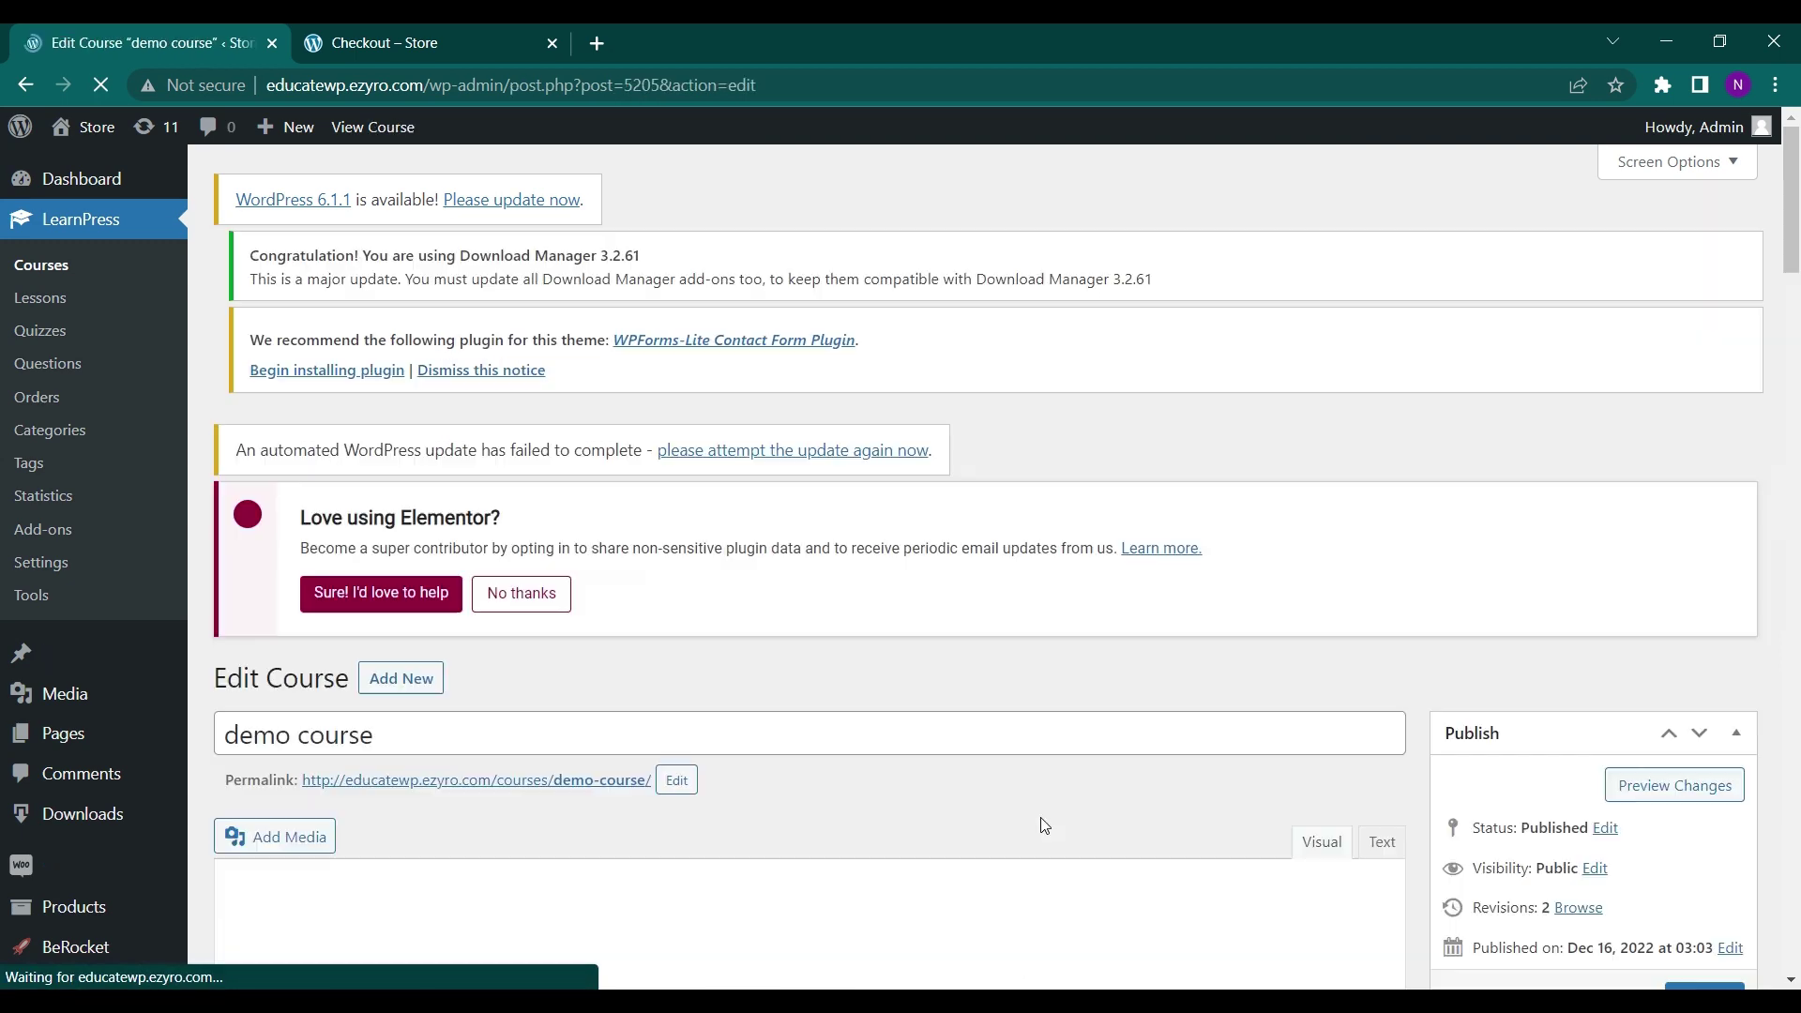
Set both the regular price and the sale price of the demo course to 0 in its pricing settings.
{"action": "scroll", "coordinate": [1038, 825], "scroll_direction": "down", "scroll_amount": 5}
{"action": "scroll", "coordinate": [310, 657], "scroll_direction": "down", "scroll_amount": 15}
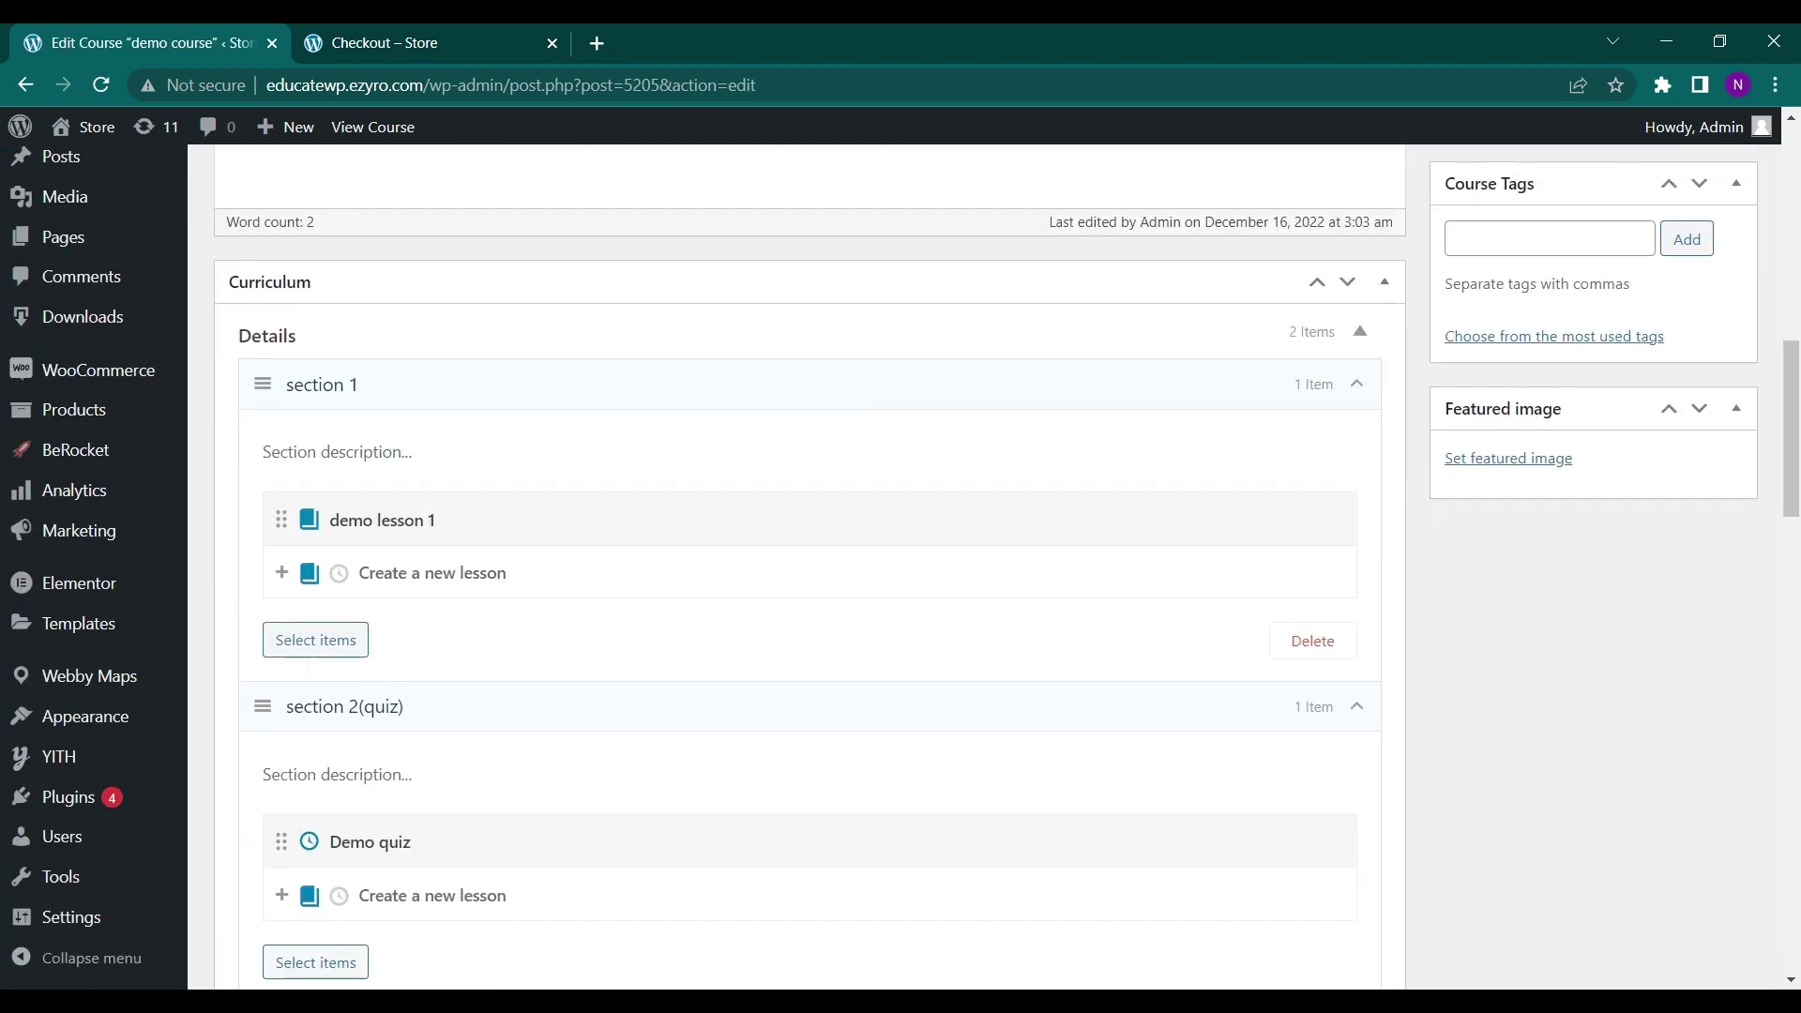
{"action": "left_click", "coordinate": [302, 186]}
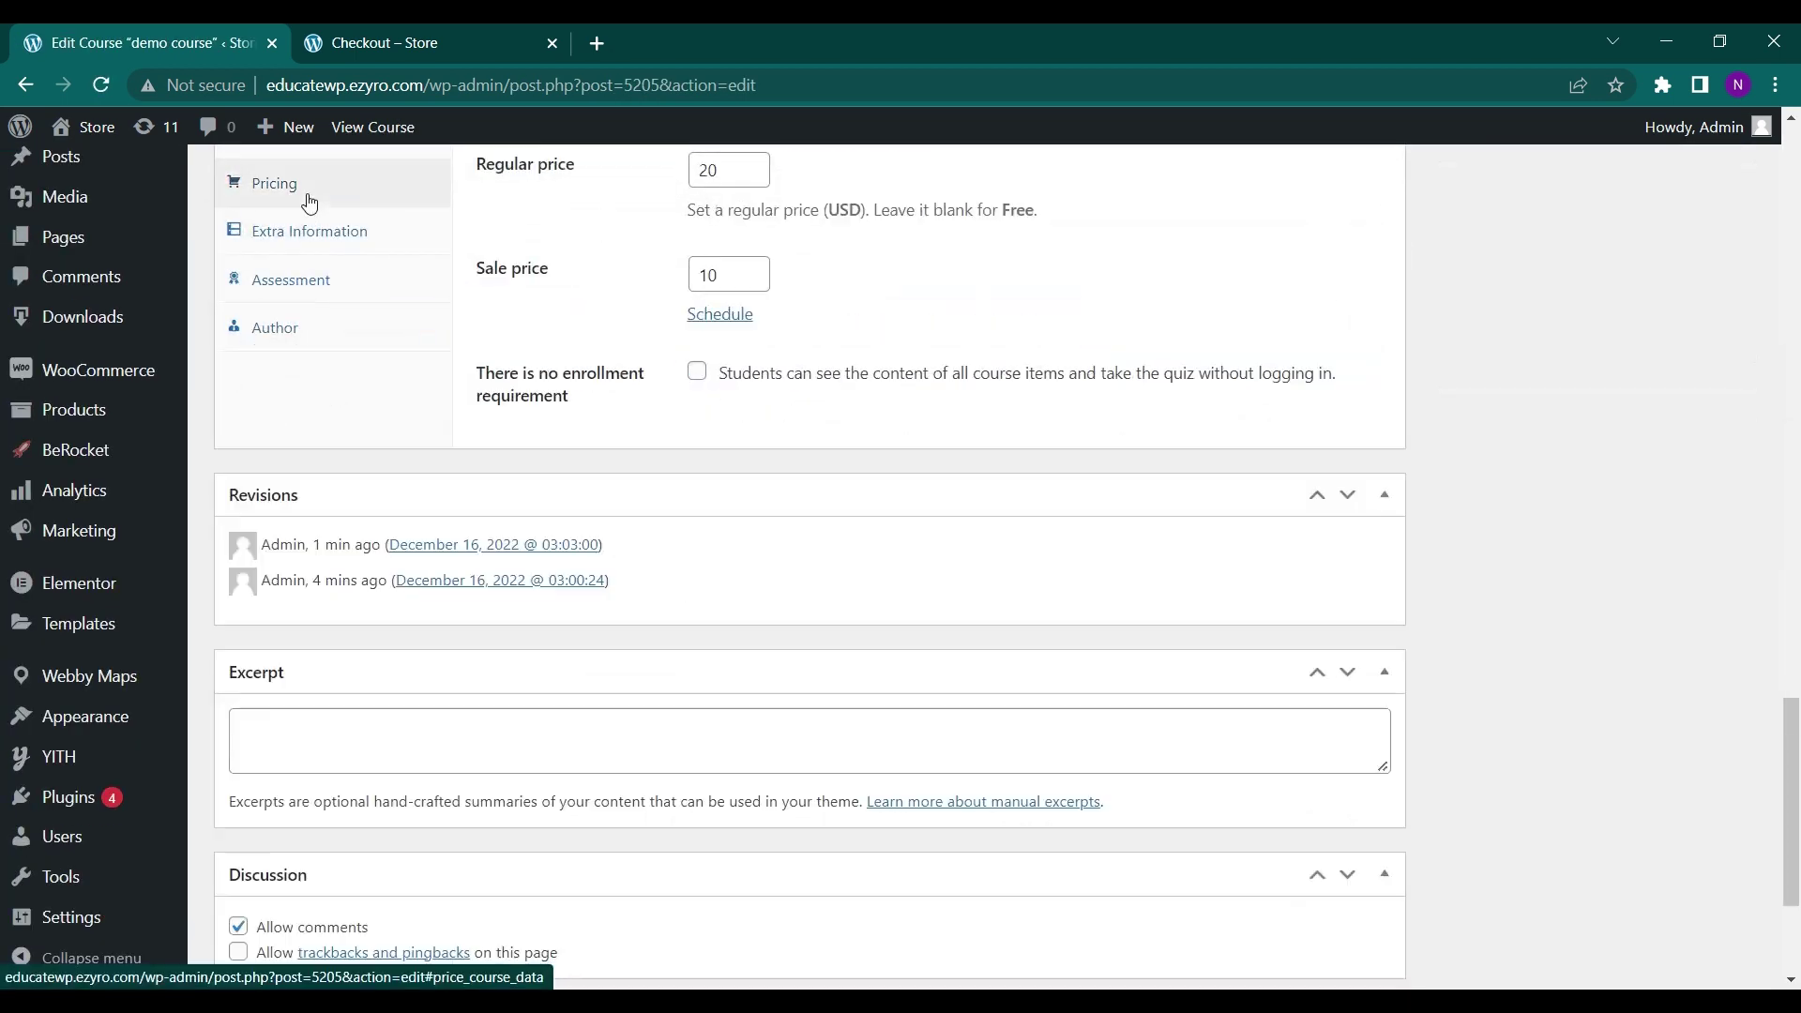
{"action": "scroll", "coordinate": [444, 561], "scroll_direction": "up", "scroll_amount": 3}
{"action": "scroll", "coordinate": [445, 561], "scroll_direction": "up", "scroll_amount": 1}
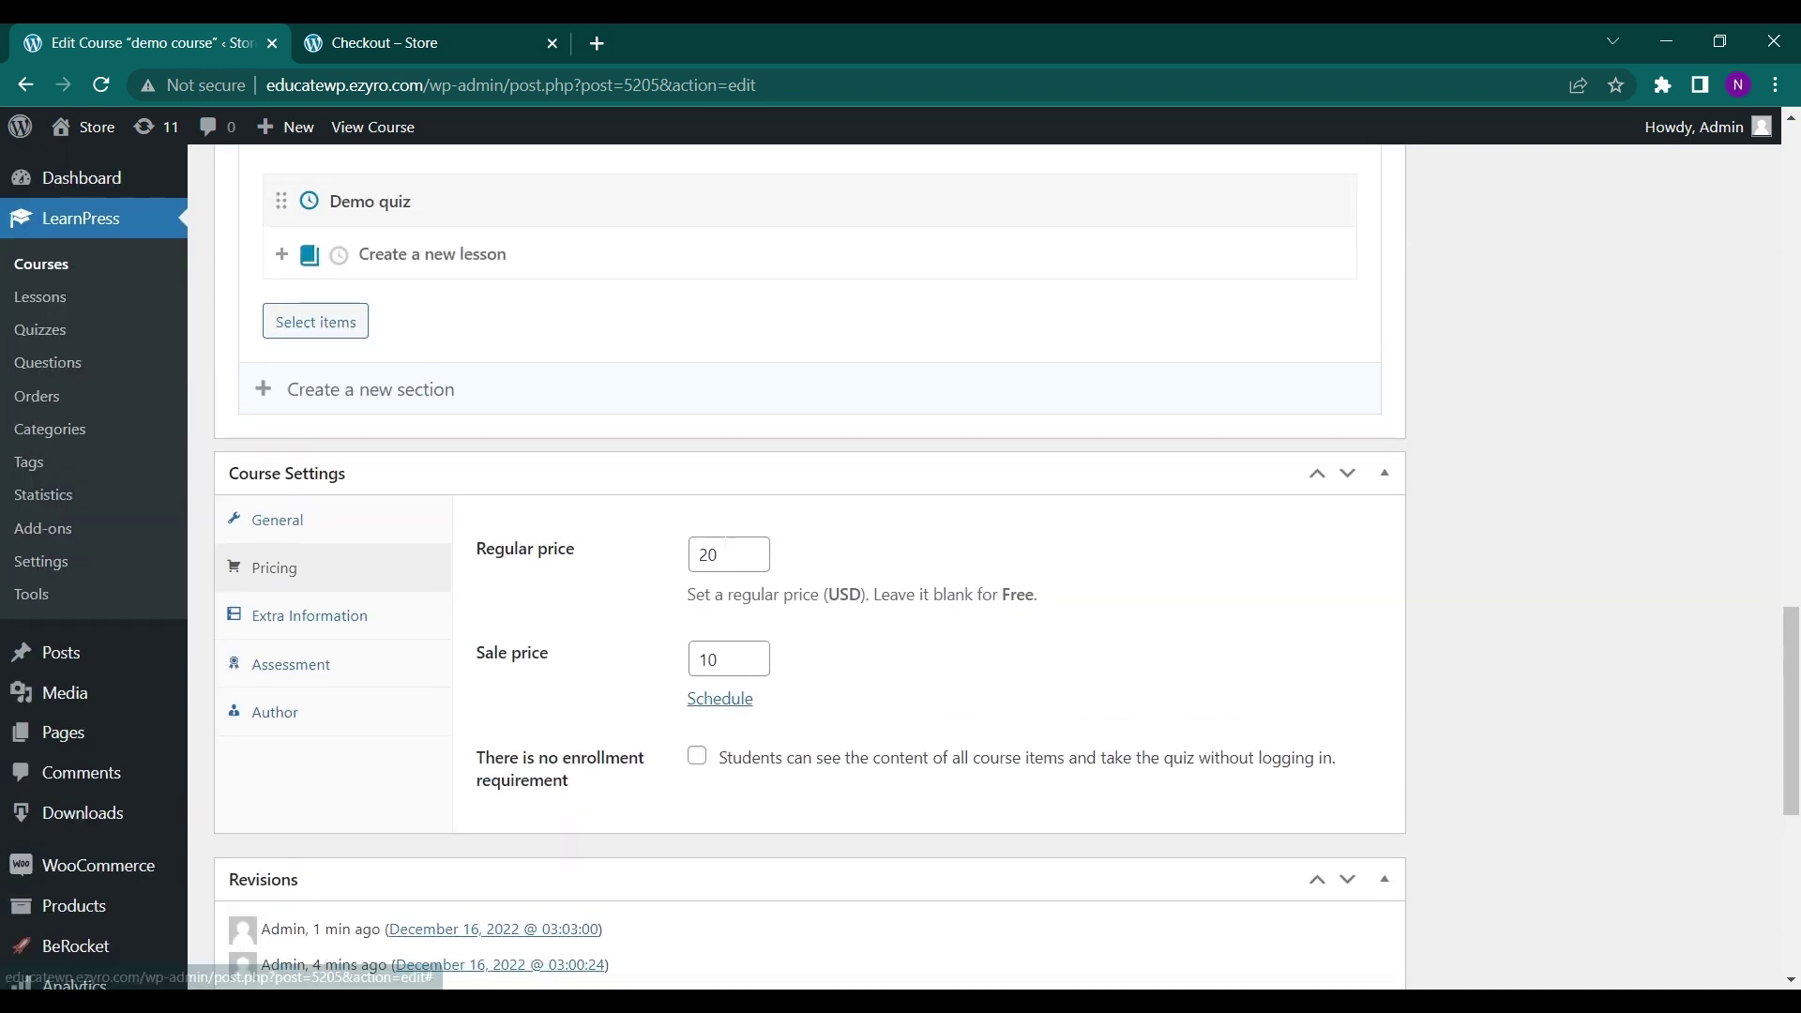
{"action": "left_click_drag", "start_coordinate": [724, 556], "coordinate": [681, 560]}
{"action": "key", "text": "BackSpace"}
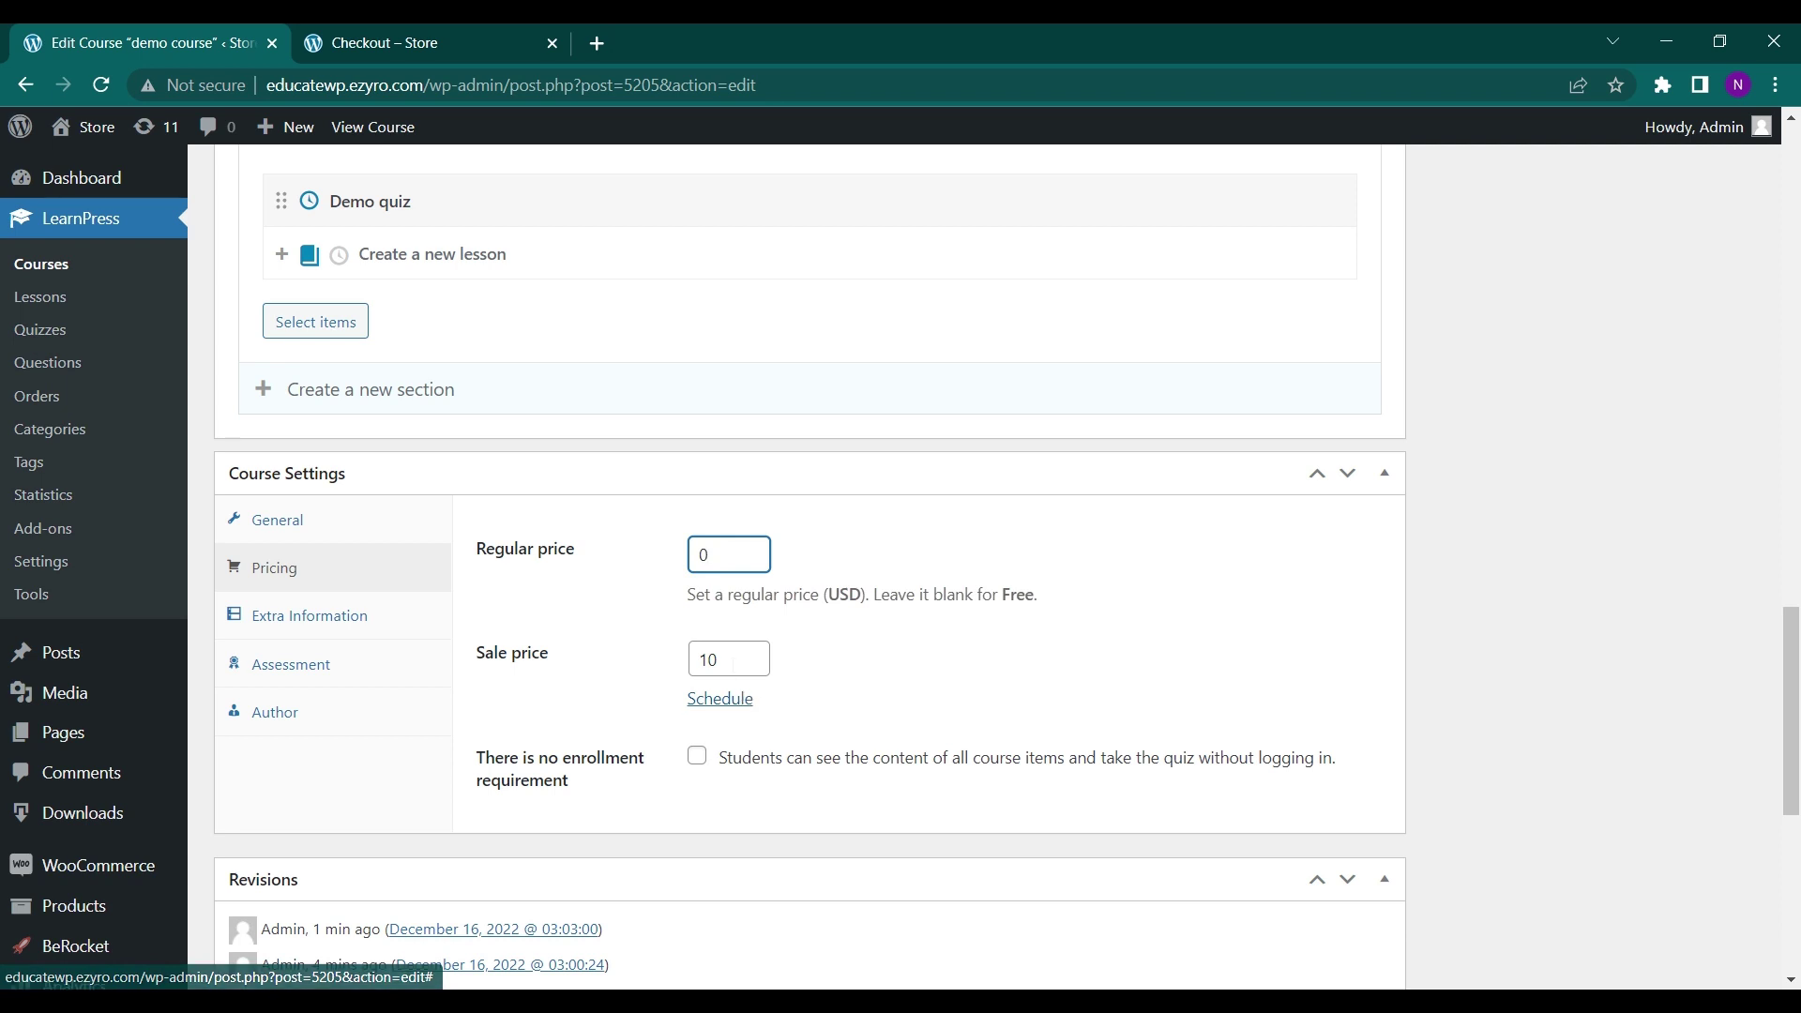
{"action": "left_click_drag", "start_coordinate": [736, 660], "coordinate": [671, 682]}
{"action": "type", "text": "0"}
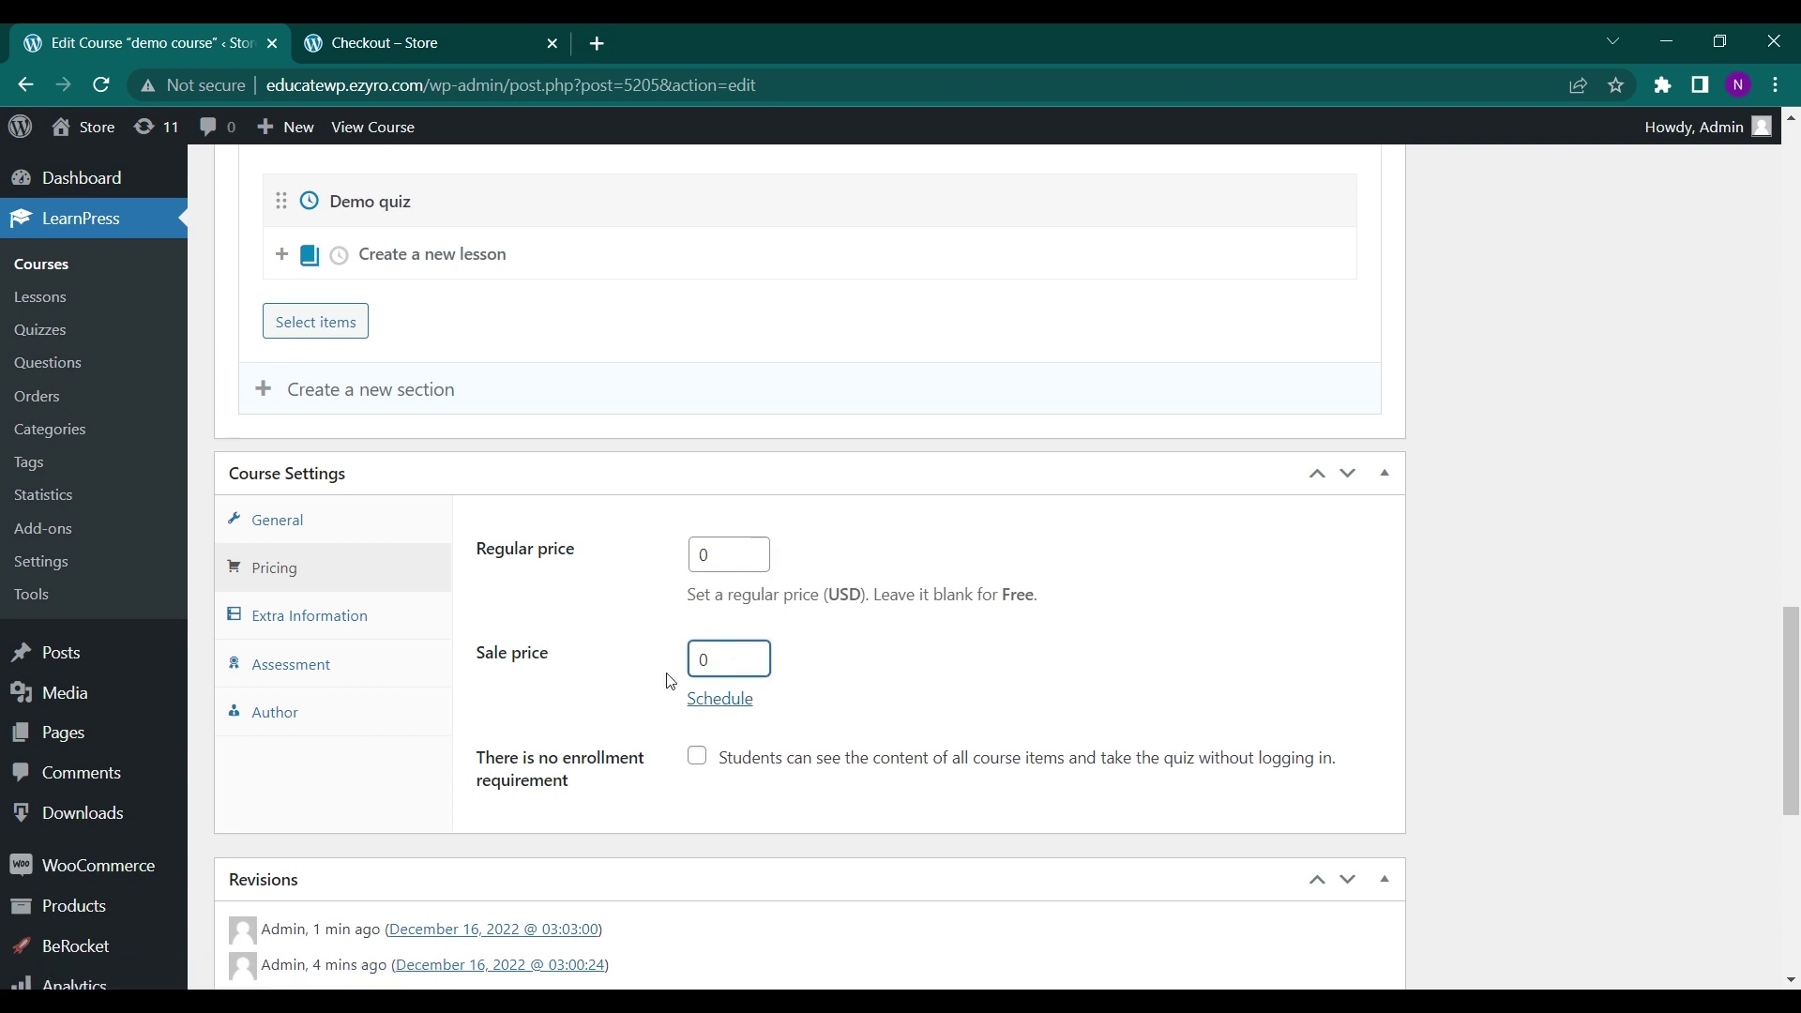
Update the published demo course to save its edited settings.
{"action": "scroll", "coordinate": [1130, 615], "scroll_direction": "down", "scroll_amount": 7}
{"action": "scroll", "coordinate": [728, 804], "scroll_direction": "up", "scroll_amount": 12}
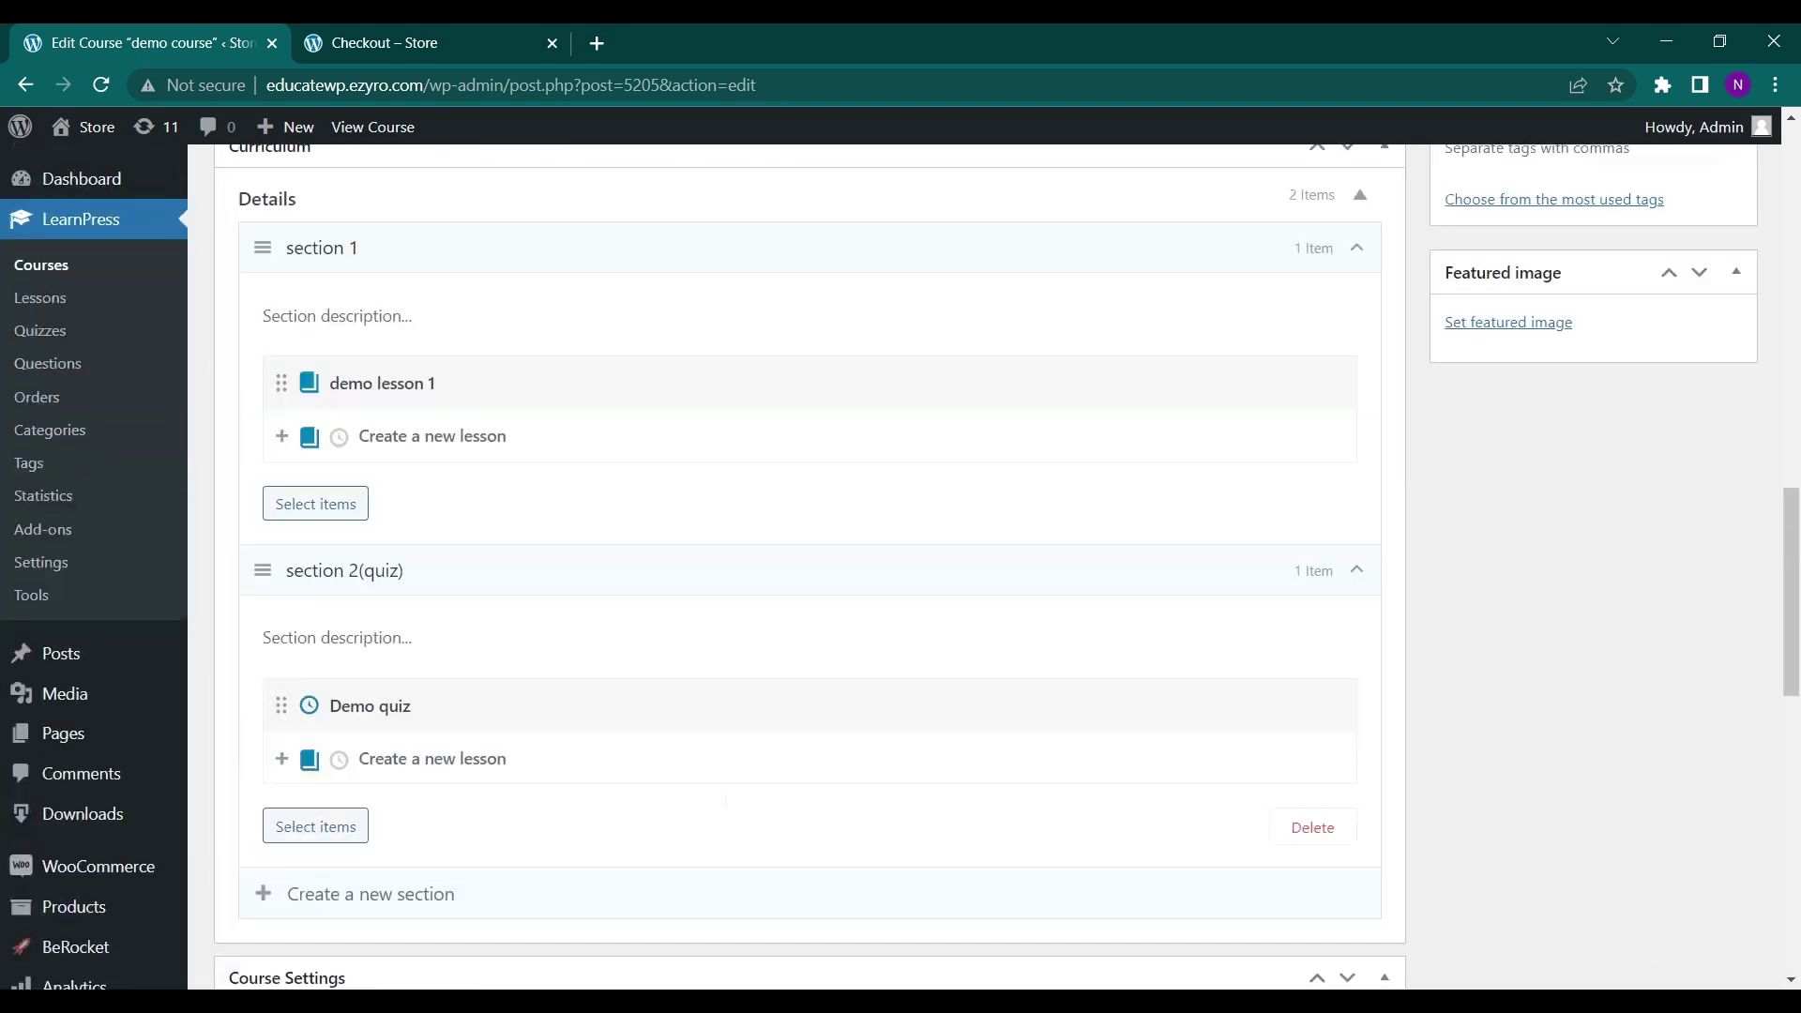
{"action": "scroll", "coordinate": [1504, 632], "scroll_direction": "up", "scroll_amount": 7}
{"action": "left_click", "coordinate": [1706, 373]}
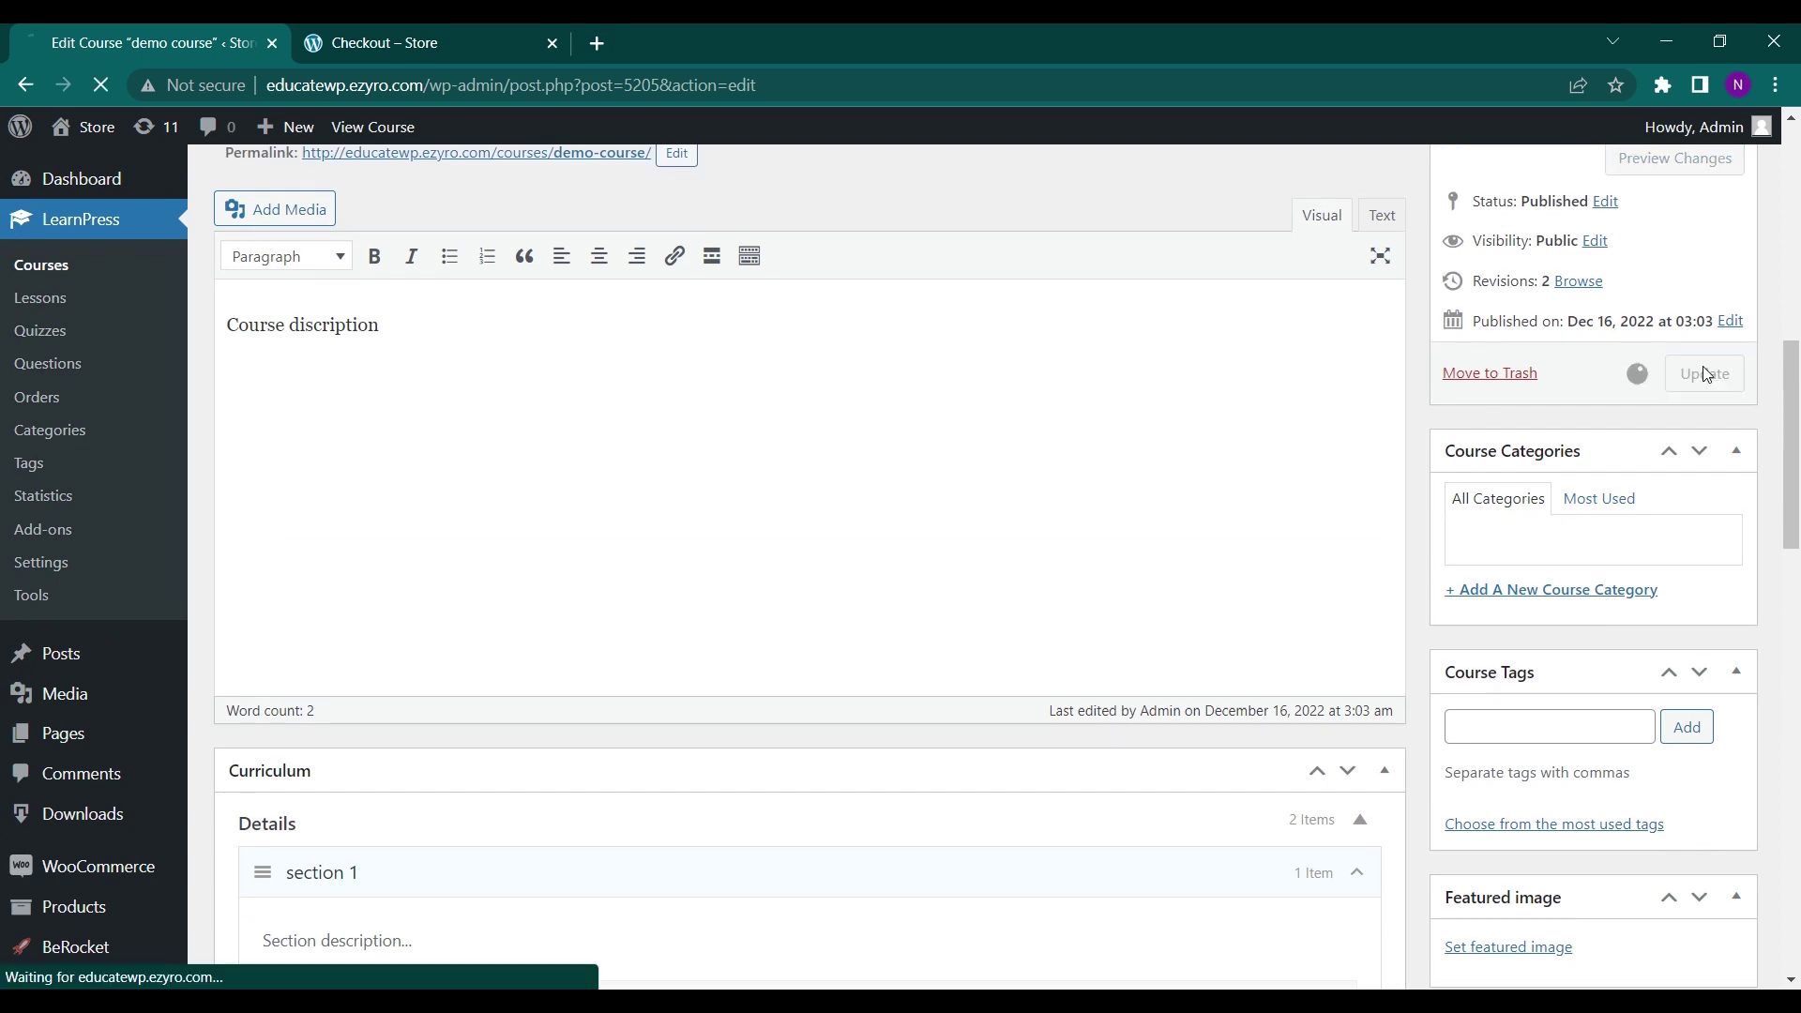
Return to the live site's browser tab and open the demo course from the All Courses page.
{"action": "left_click", "coordinate": [498, 33]}
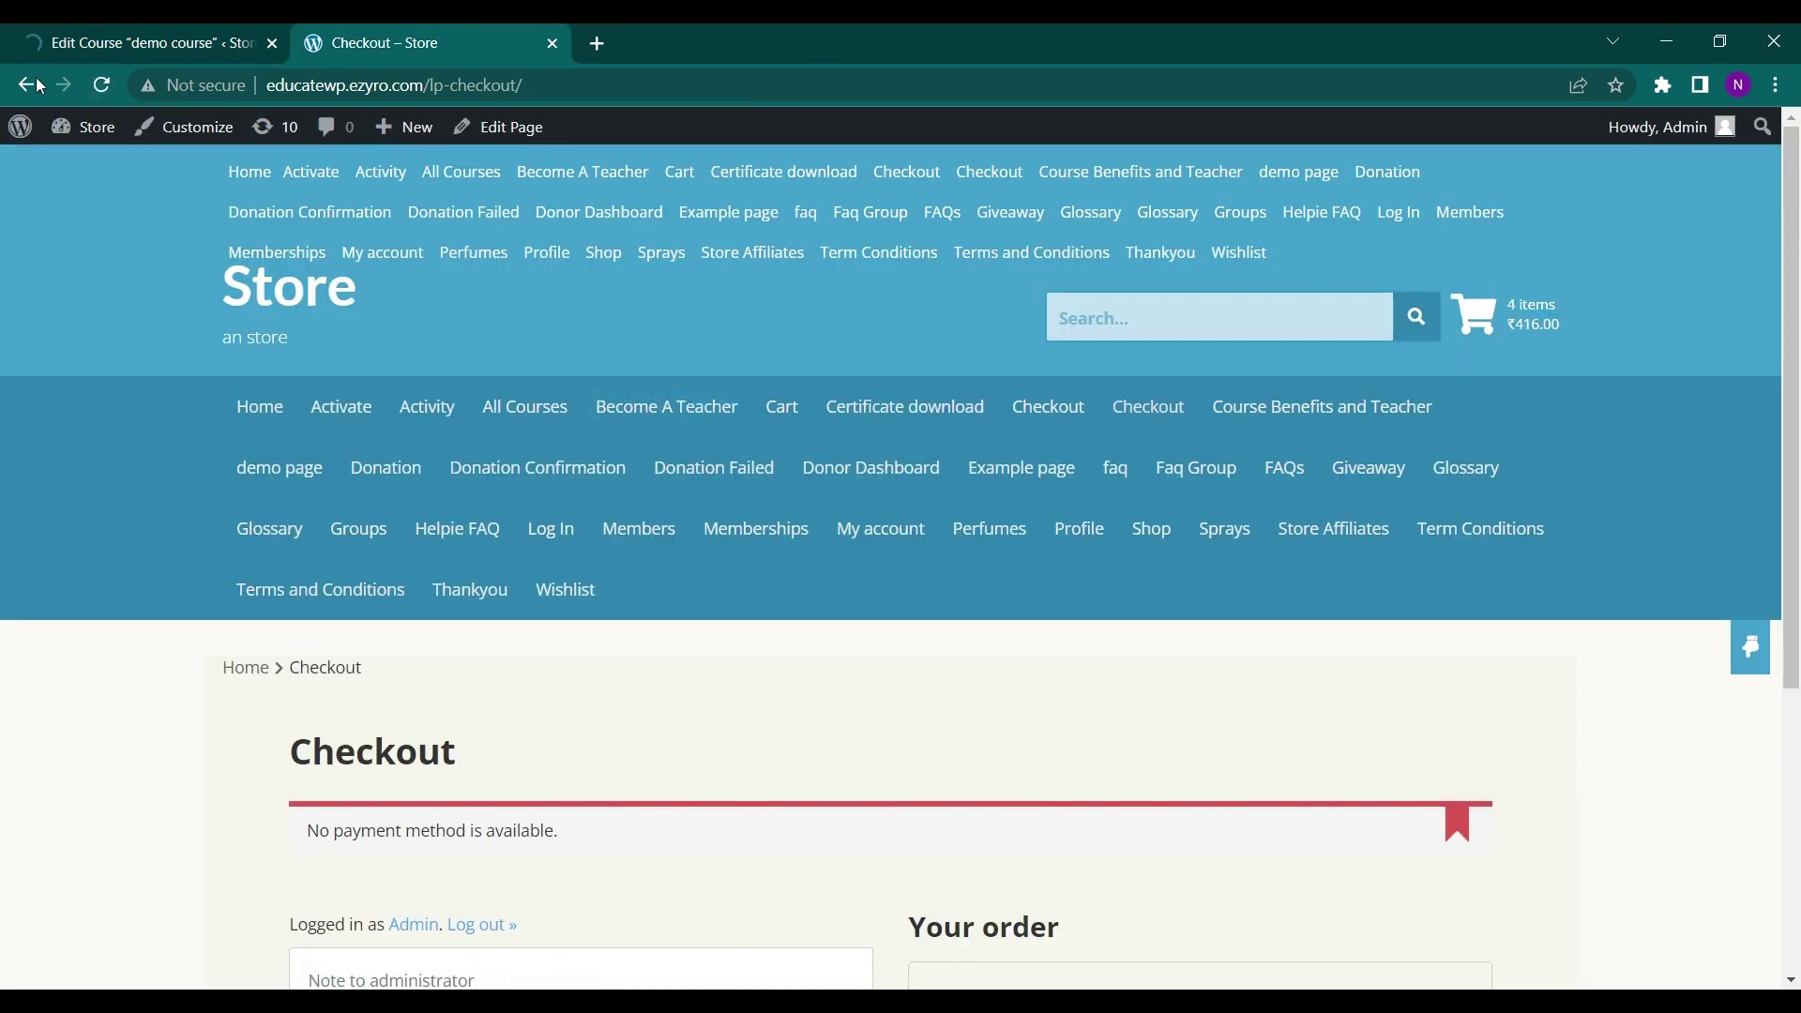
{"action": "left_click", "coordinate": [448, 198]}
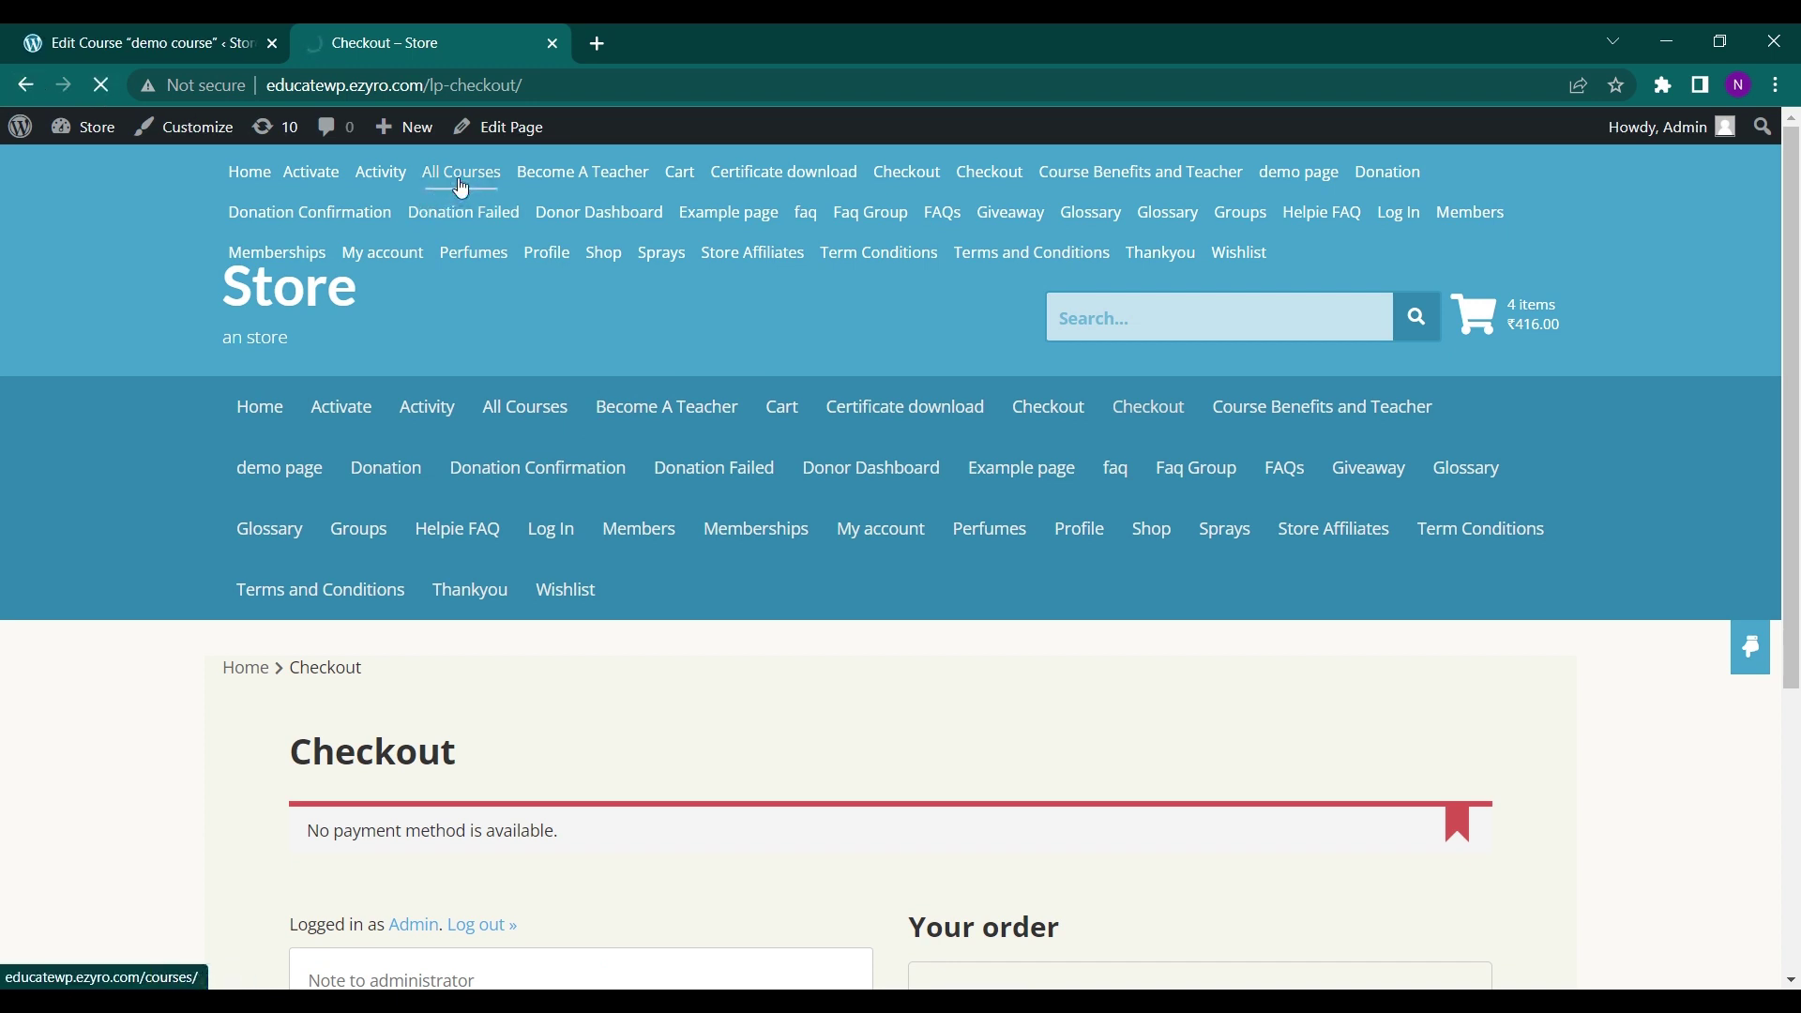
{"action": "left_click", "coordinate": [463, 173]}
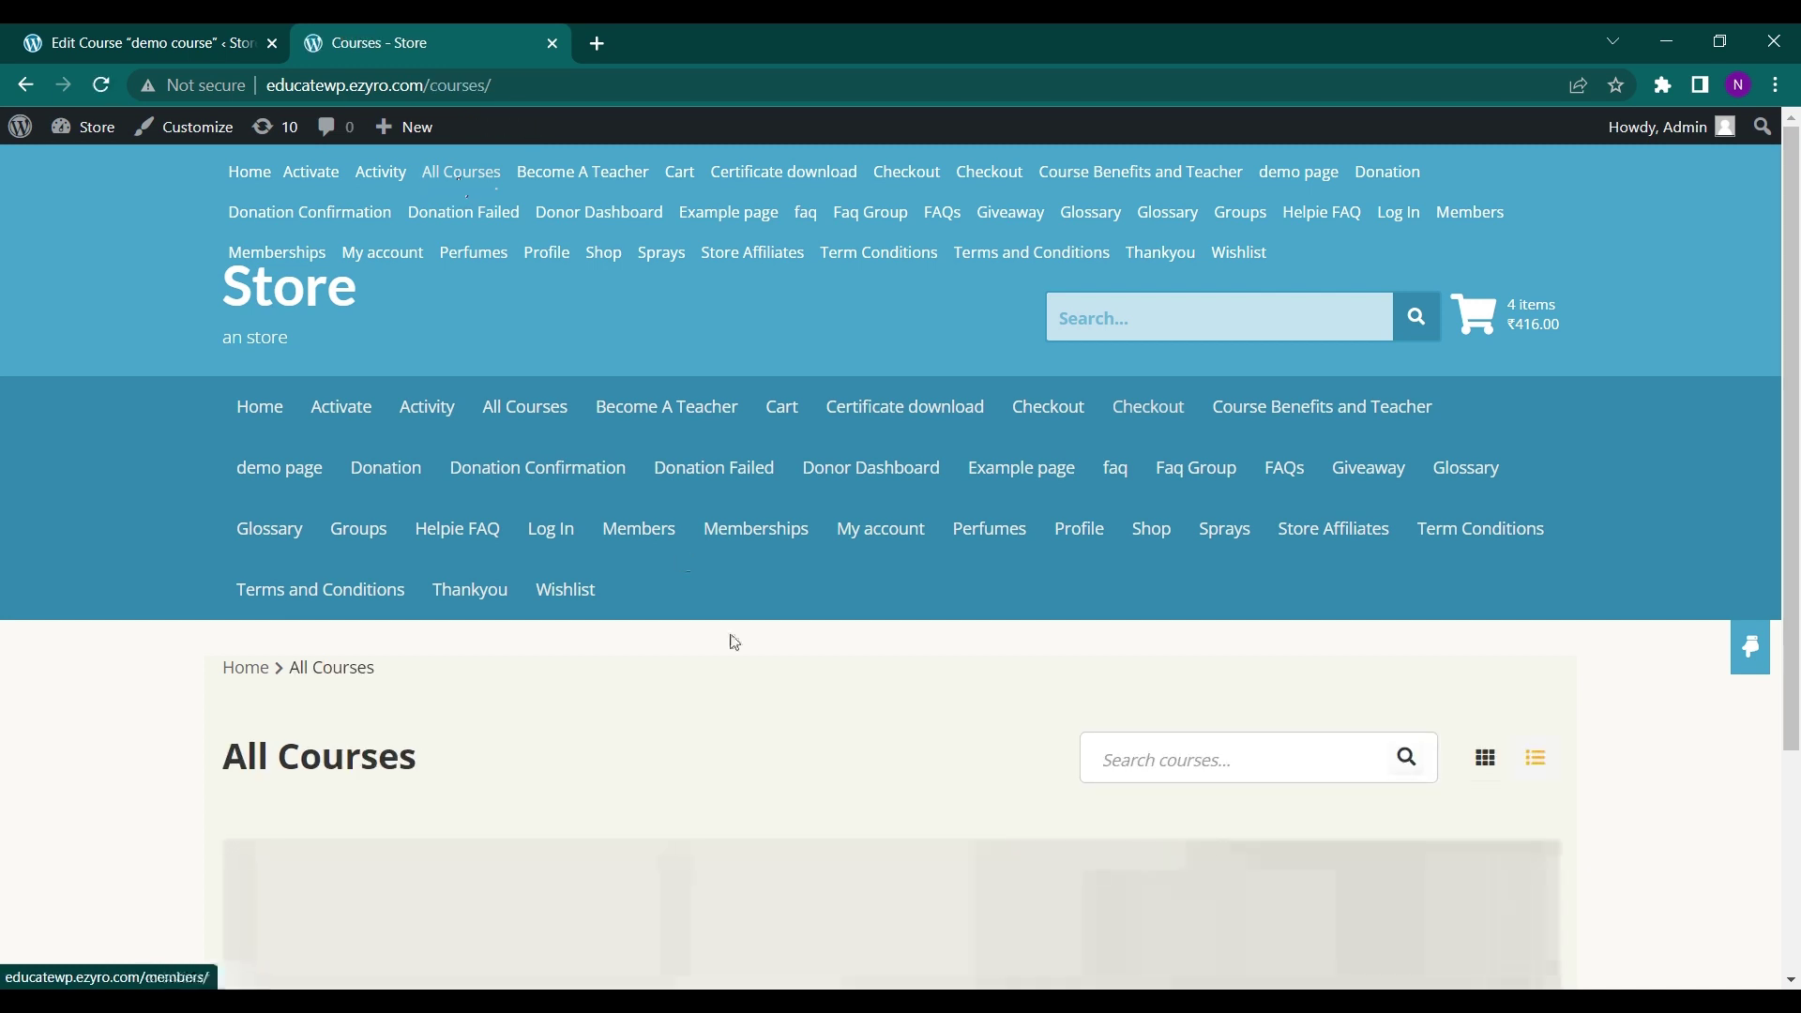
{"action": "scroll", "coordinate": [732, 635], "scroll_direction": "down", "scroll_amount": 3}
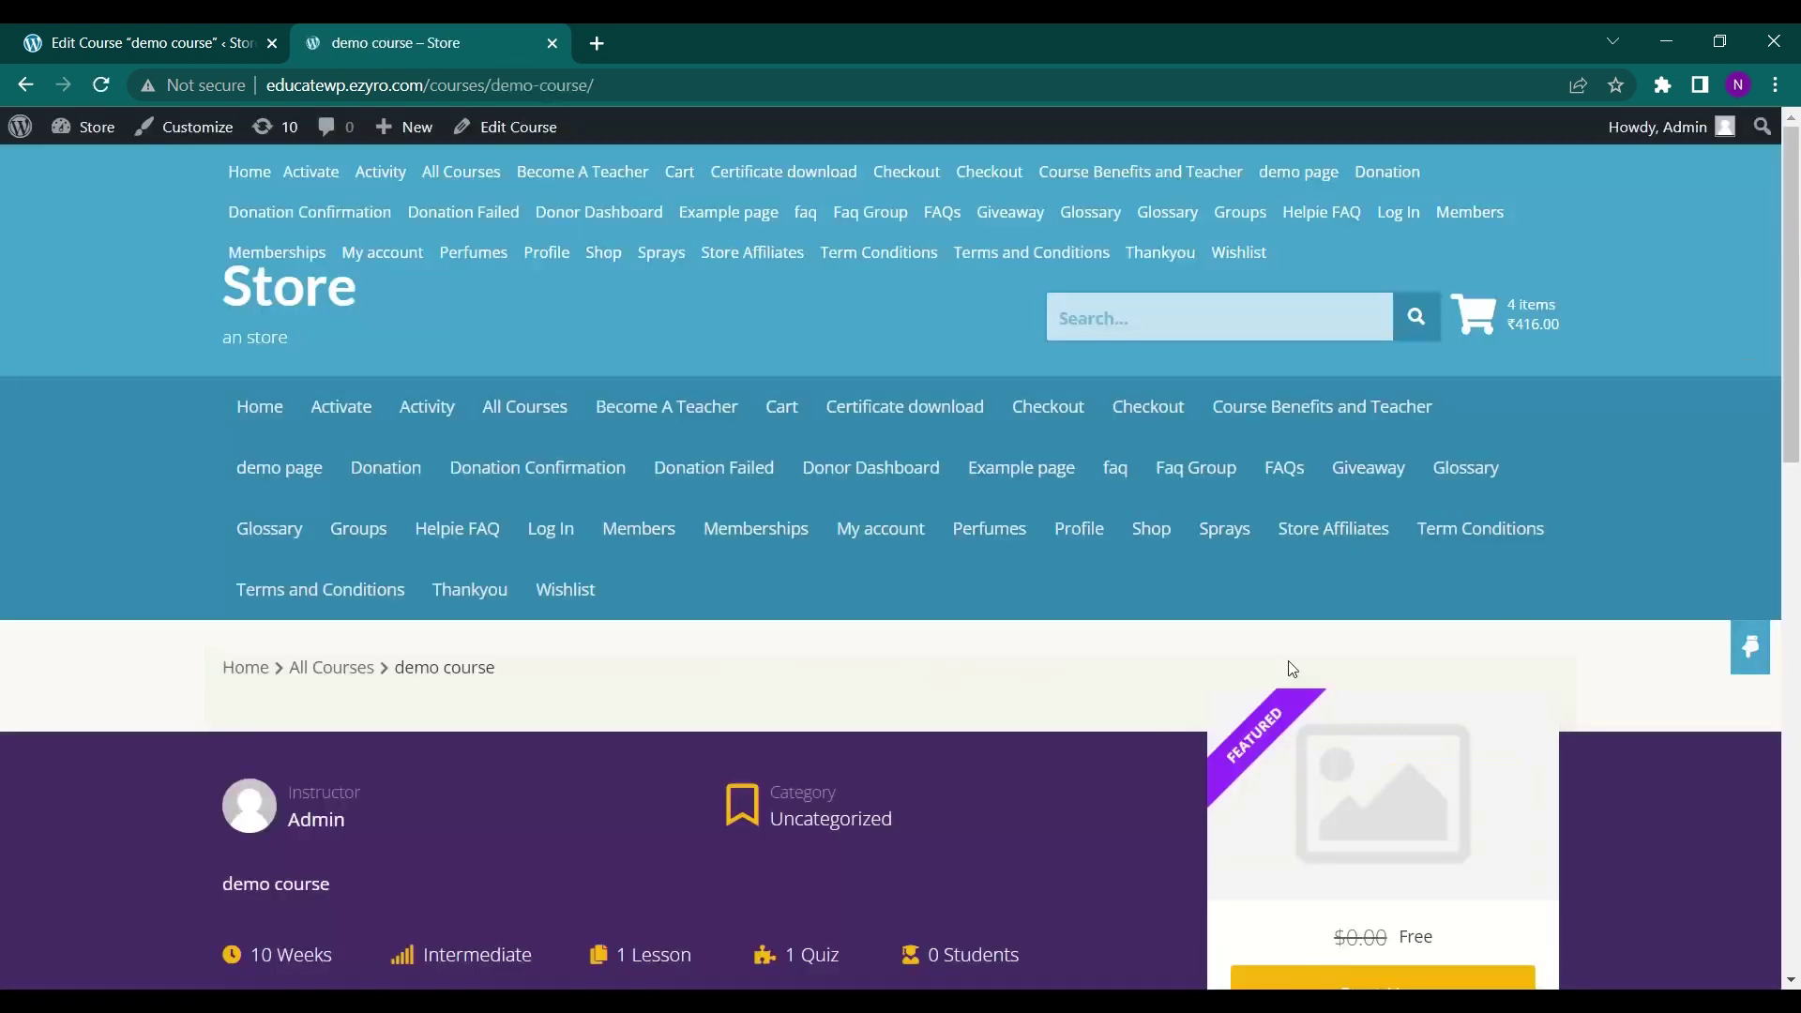
Start the free demo course from its public page and look over its curriculum.
{"action": "scroll", "coordinate": [1463, 718], "scroll_direction": "down", "scroll_amount": 3}
{"action": "left_click", "coordinate": [1362, 749]}
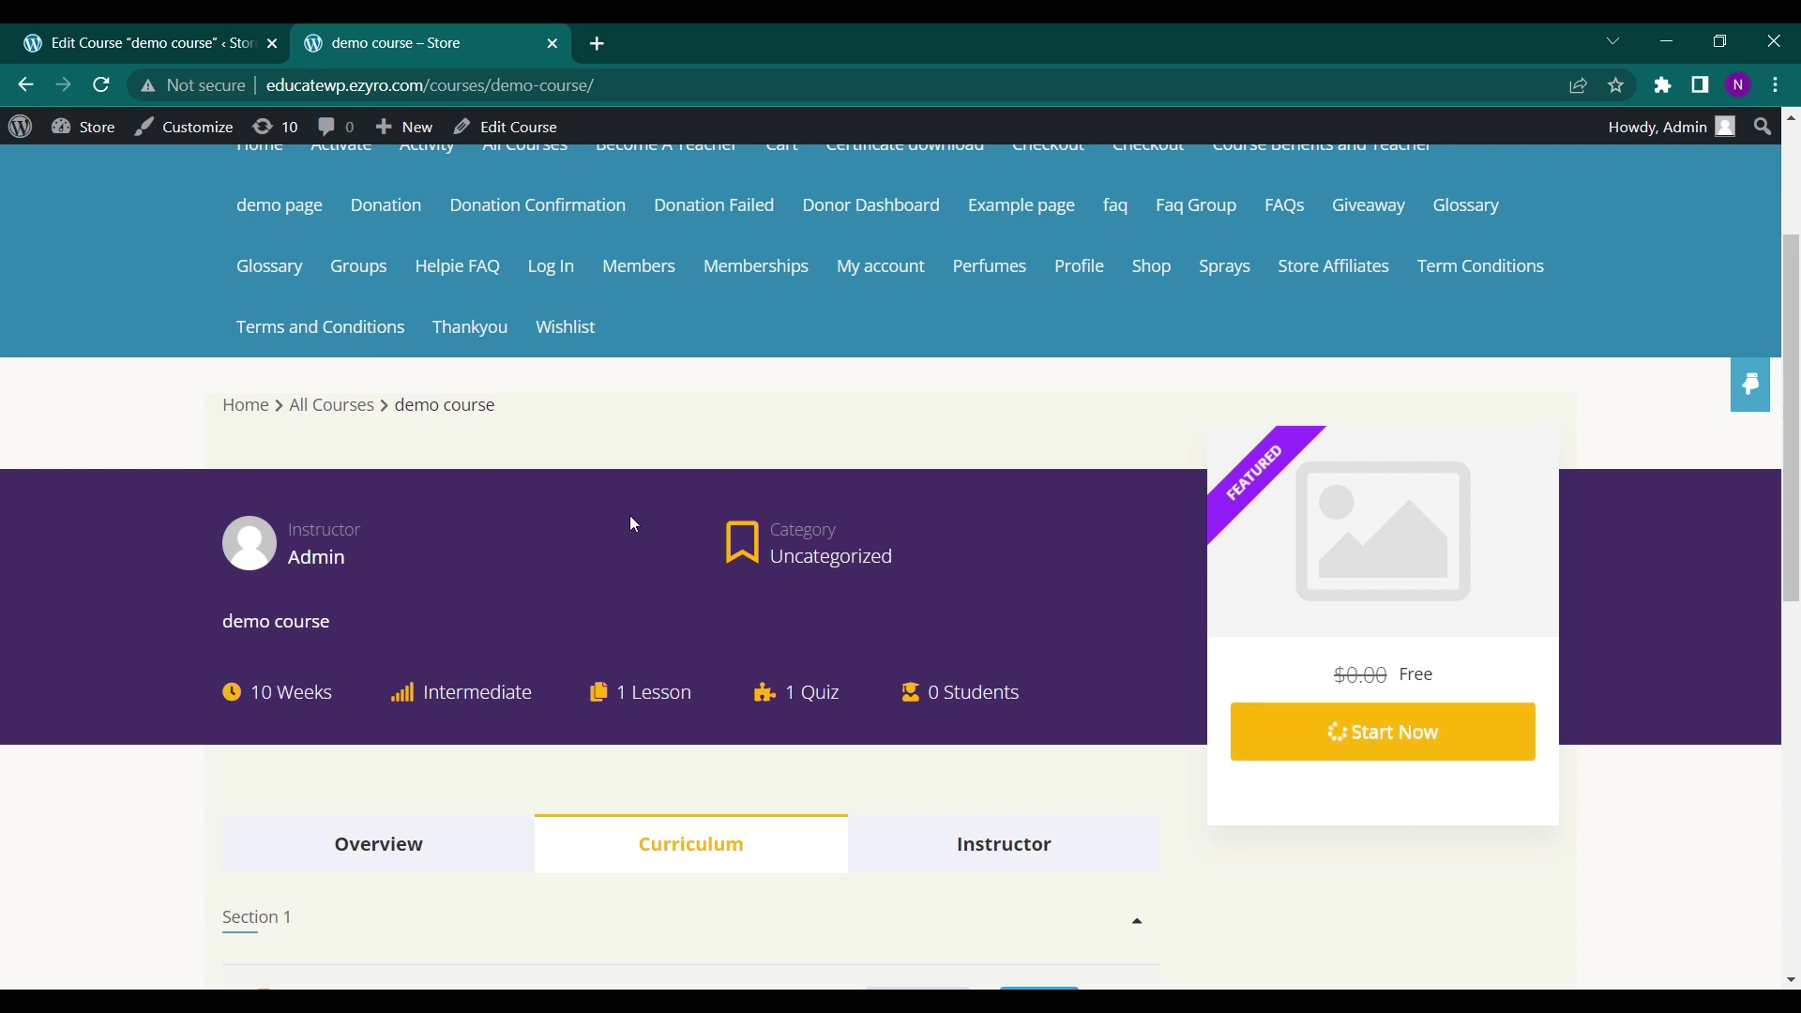
{"action": "scroll", "coordinate": [669, 654], "scroll_direction": "down", "scroll_amount": 2}
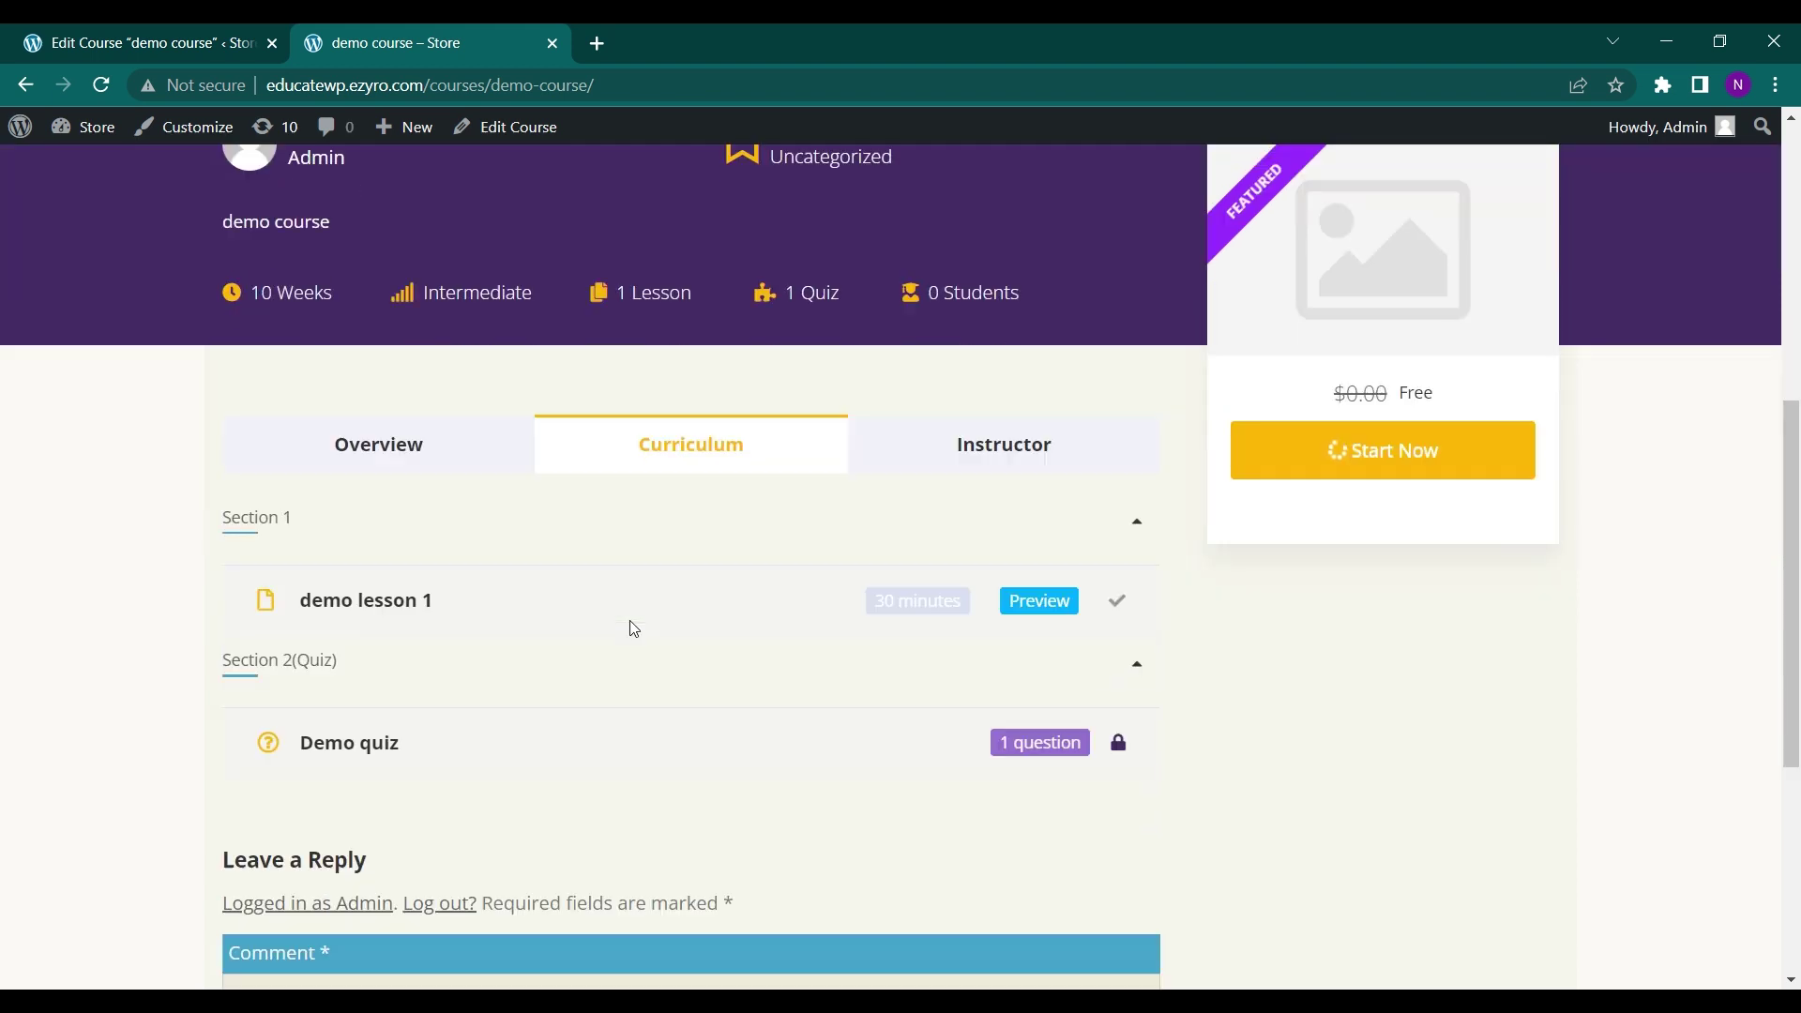
{"action": "scroll", "coordinate": [628, 628], "scroll_direction": "down", "scroll_amount": 2}
{"action": "scroll", "coordinate": [1025, 511], "scroll_direction": "up", "scroll_amount": 2}
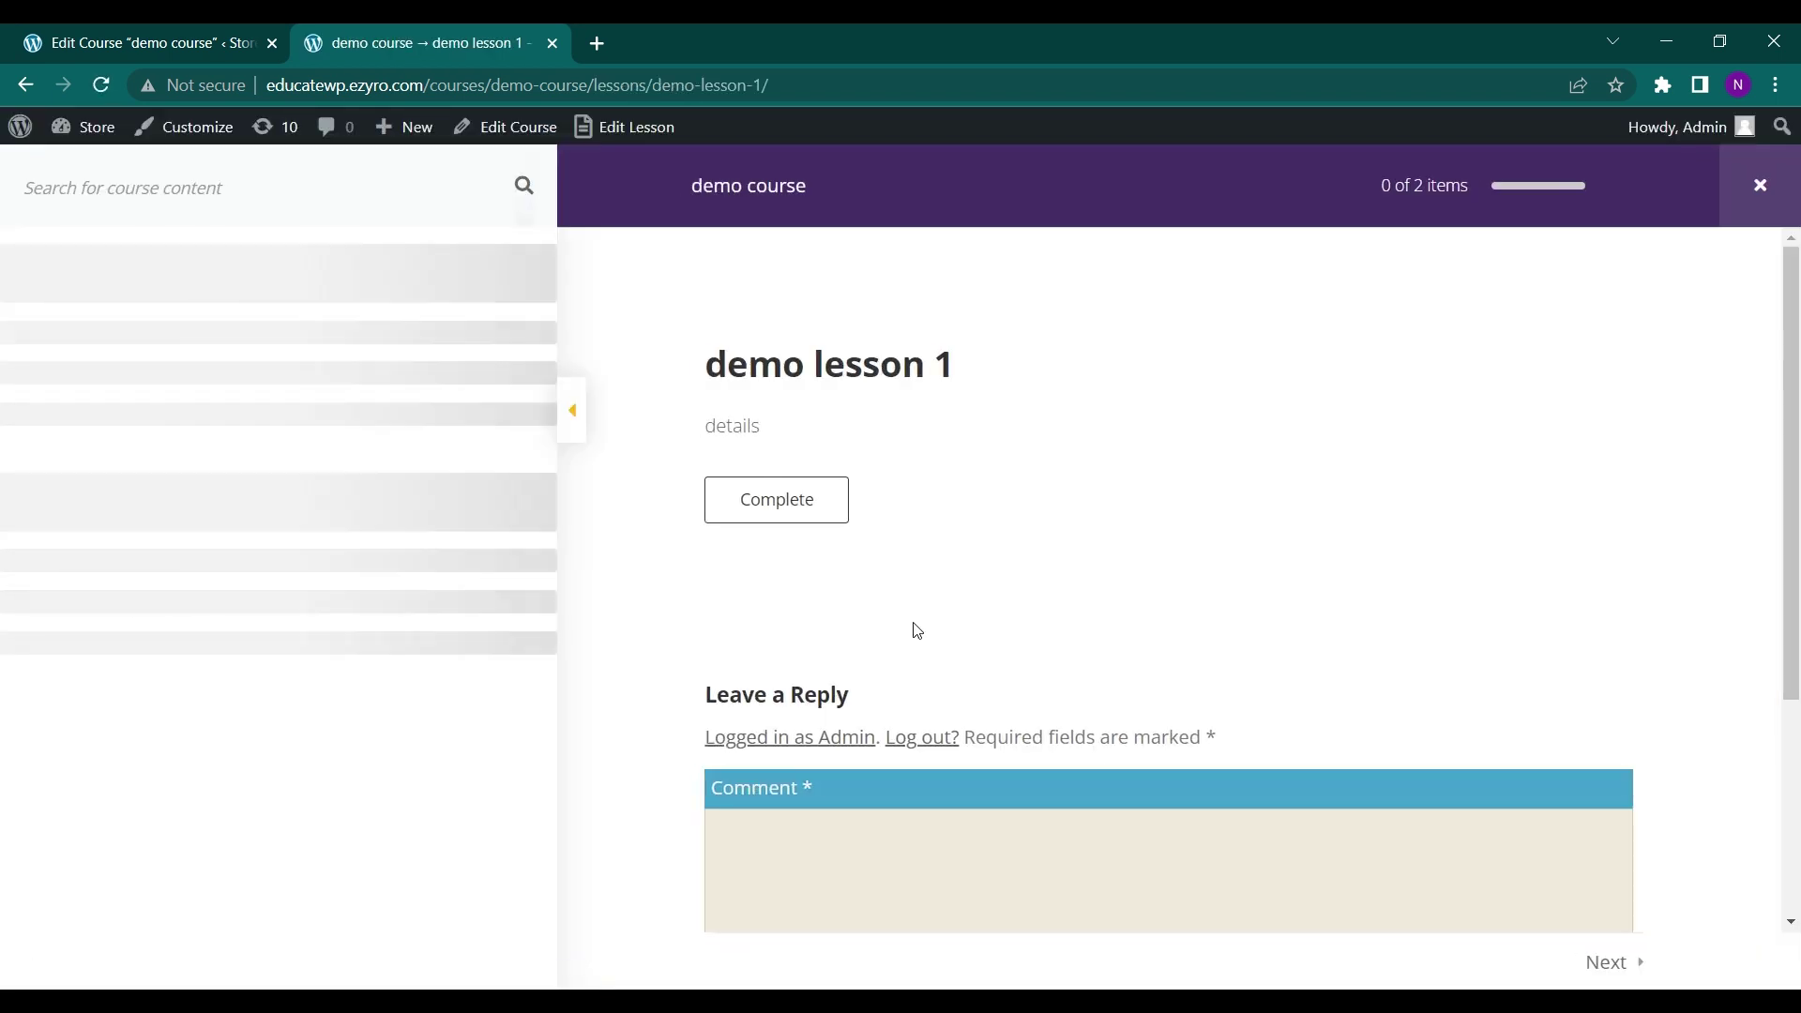
Look over demo lesson 1 and mark it as complete, confirming the completion.
{"action": "scroll", "coordinate": [917, 628], "scroll_direction": "down", "scroll_amount": 2}
{"action": "scroll", "coordinate": [915, 627], "scroll_direction": "up", "scroll_amount": 2}
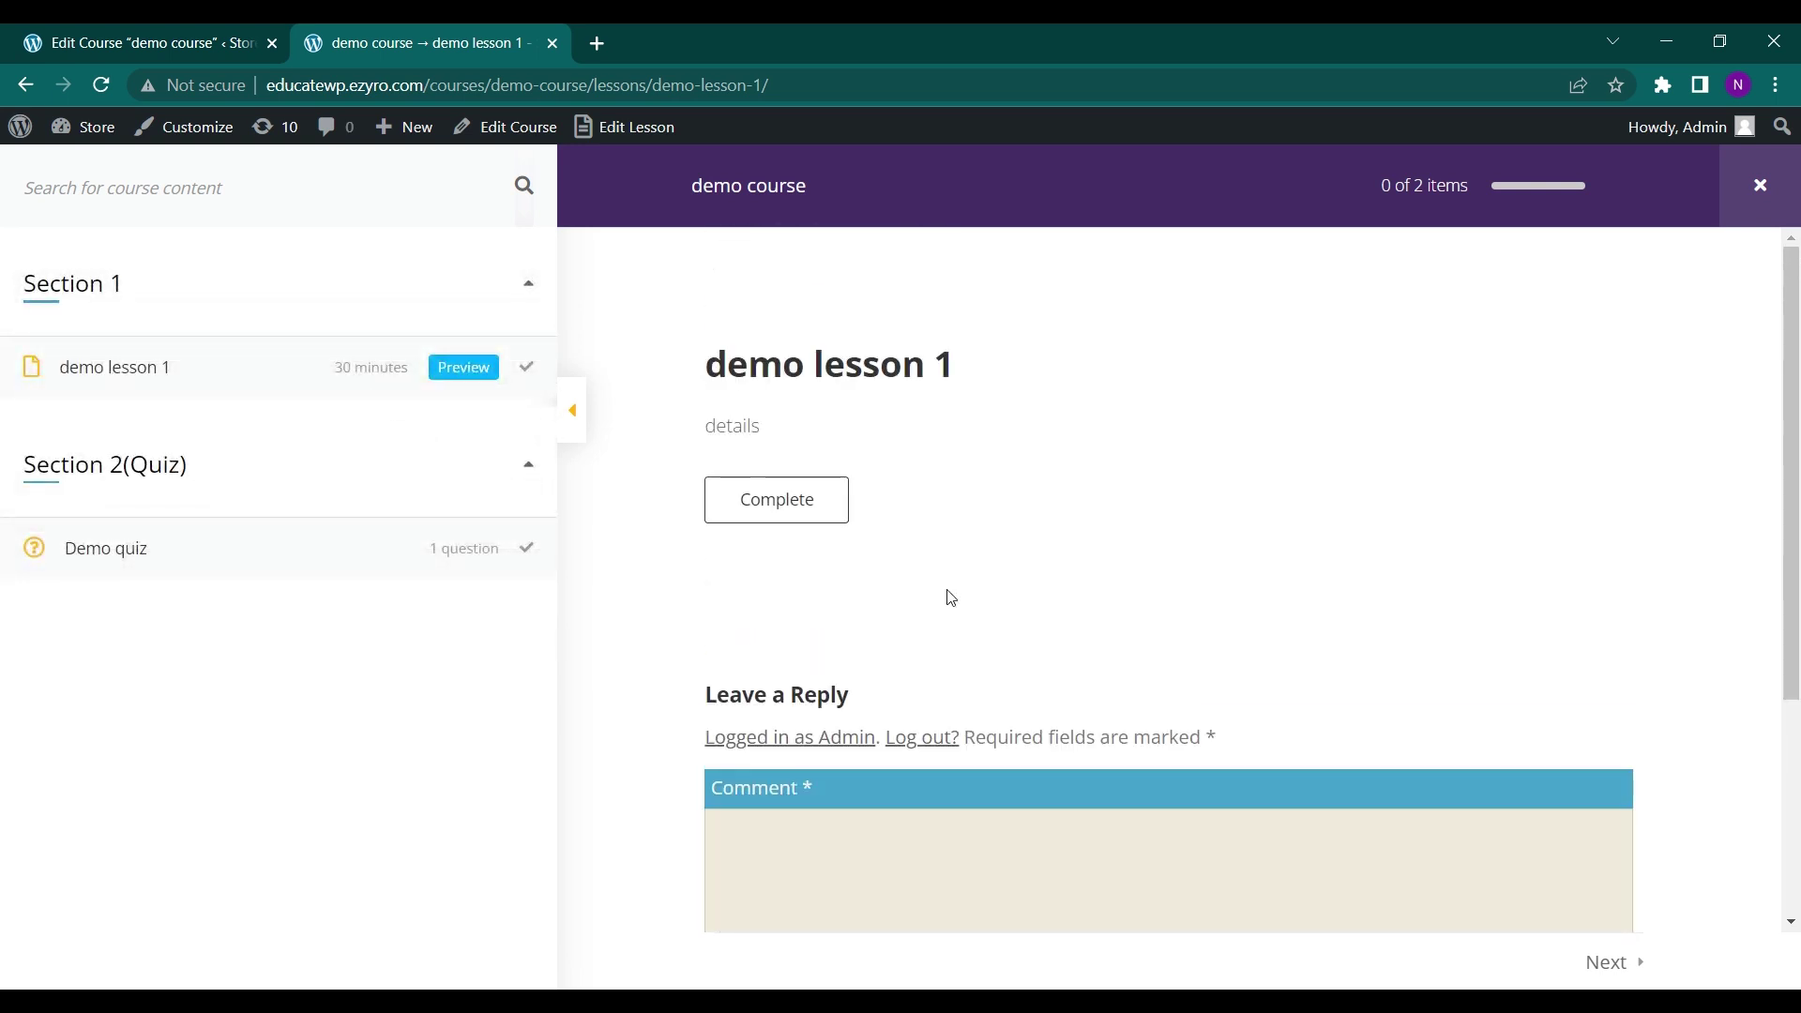
{"action": "left_click", "coordinate": [805, 518]}
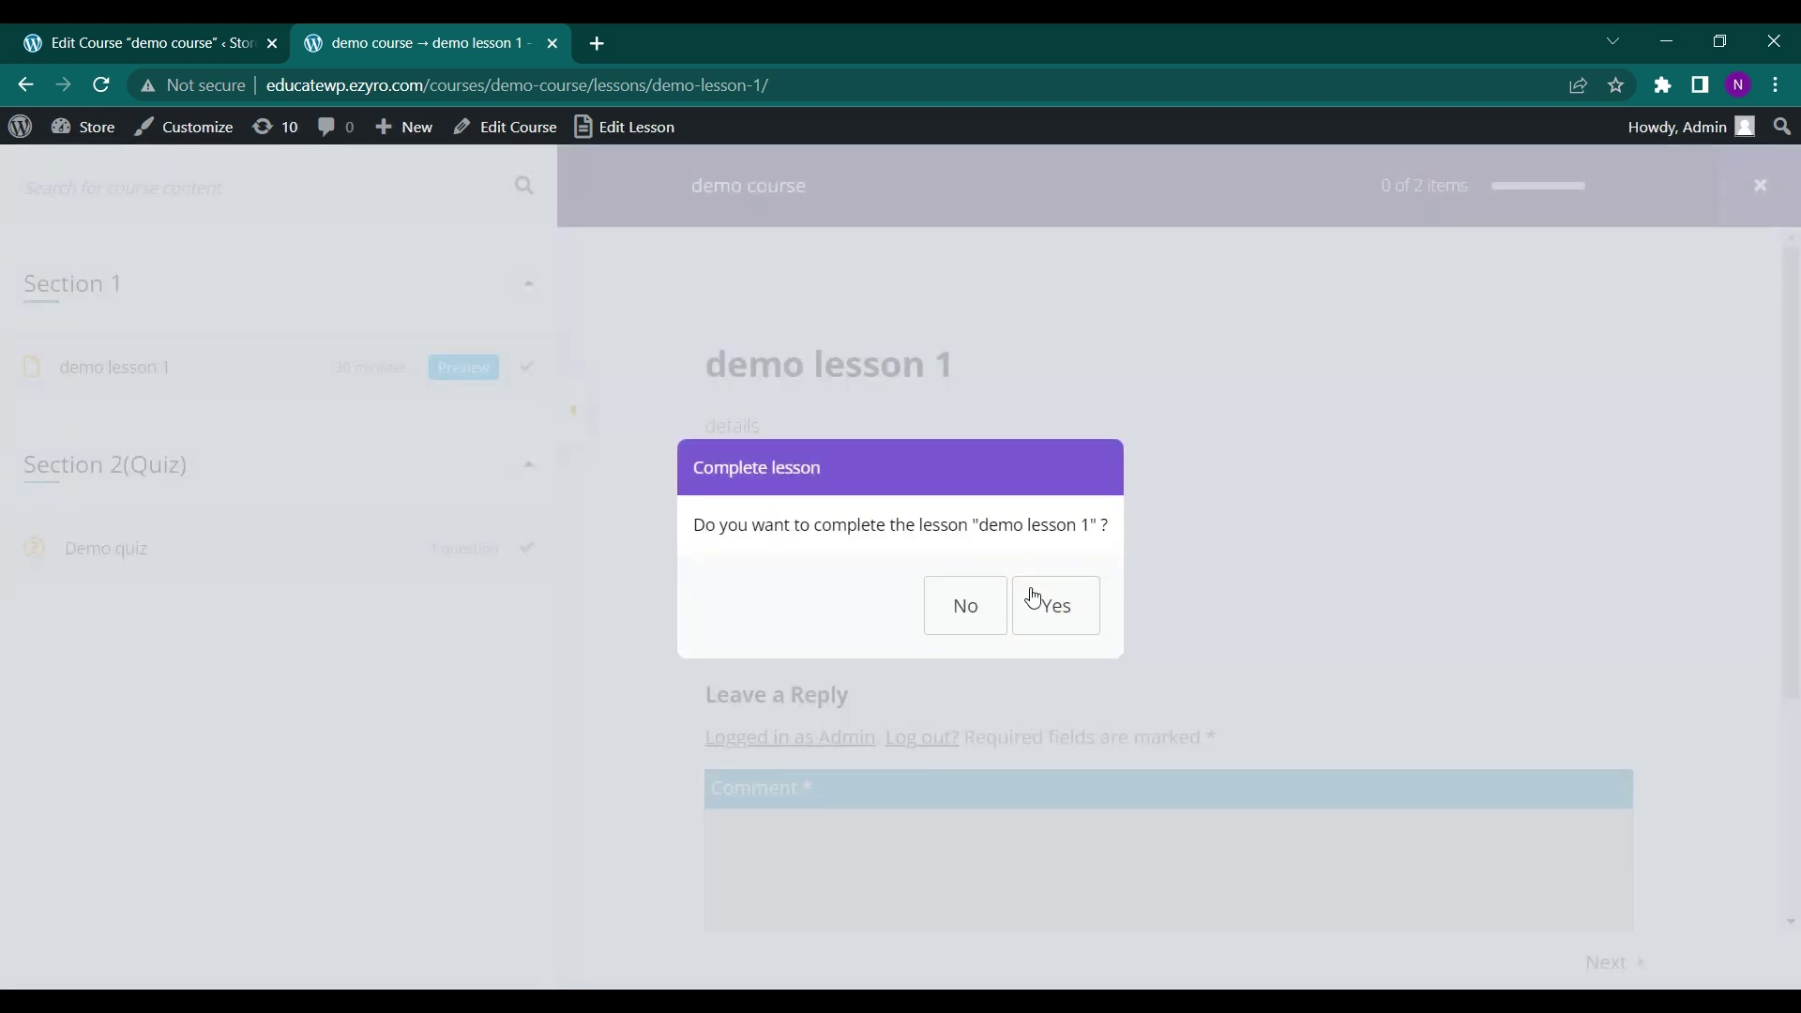
{"action": "left_click", "coordinate": [1052, 611]}
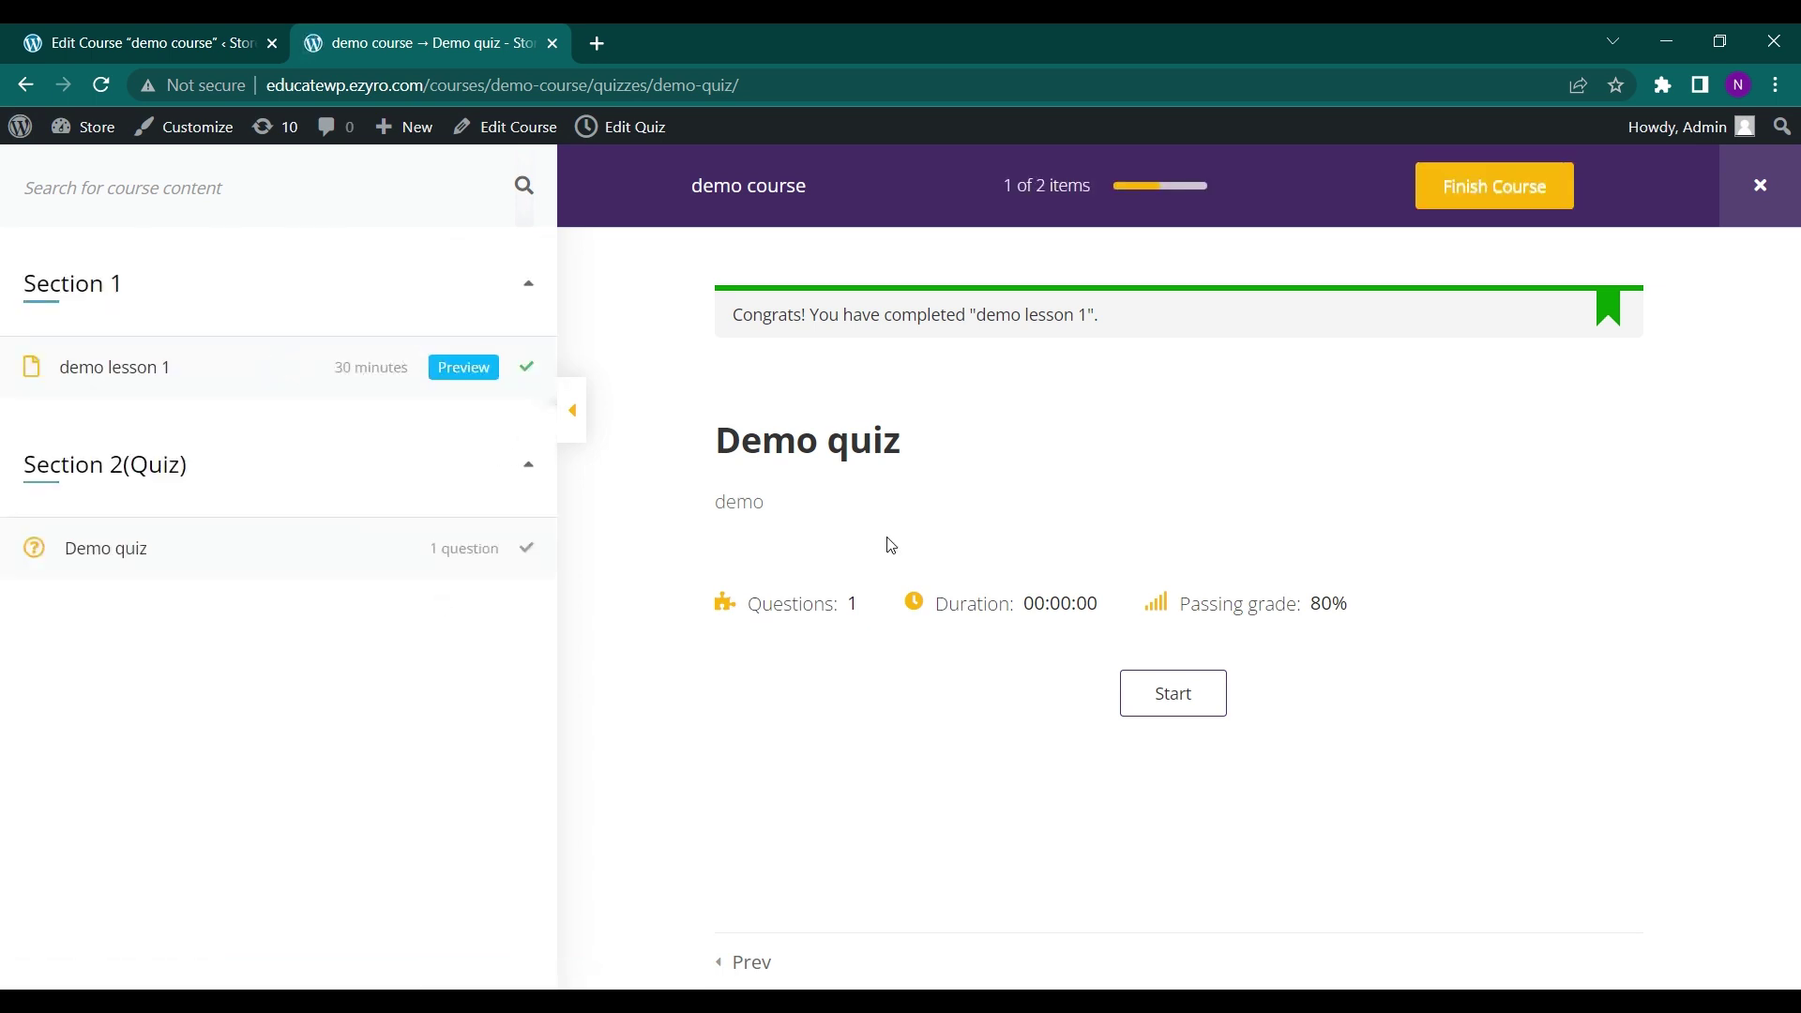
Start the Demo quiz, answer demo q1 with First option, and submit the quiz.
{"action": "left_click", "coordinate": [1181, 696]}
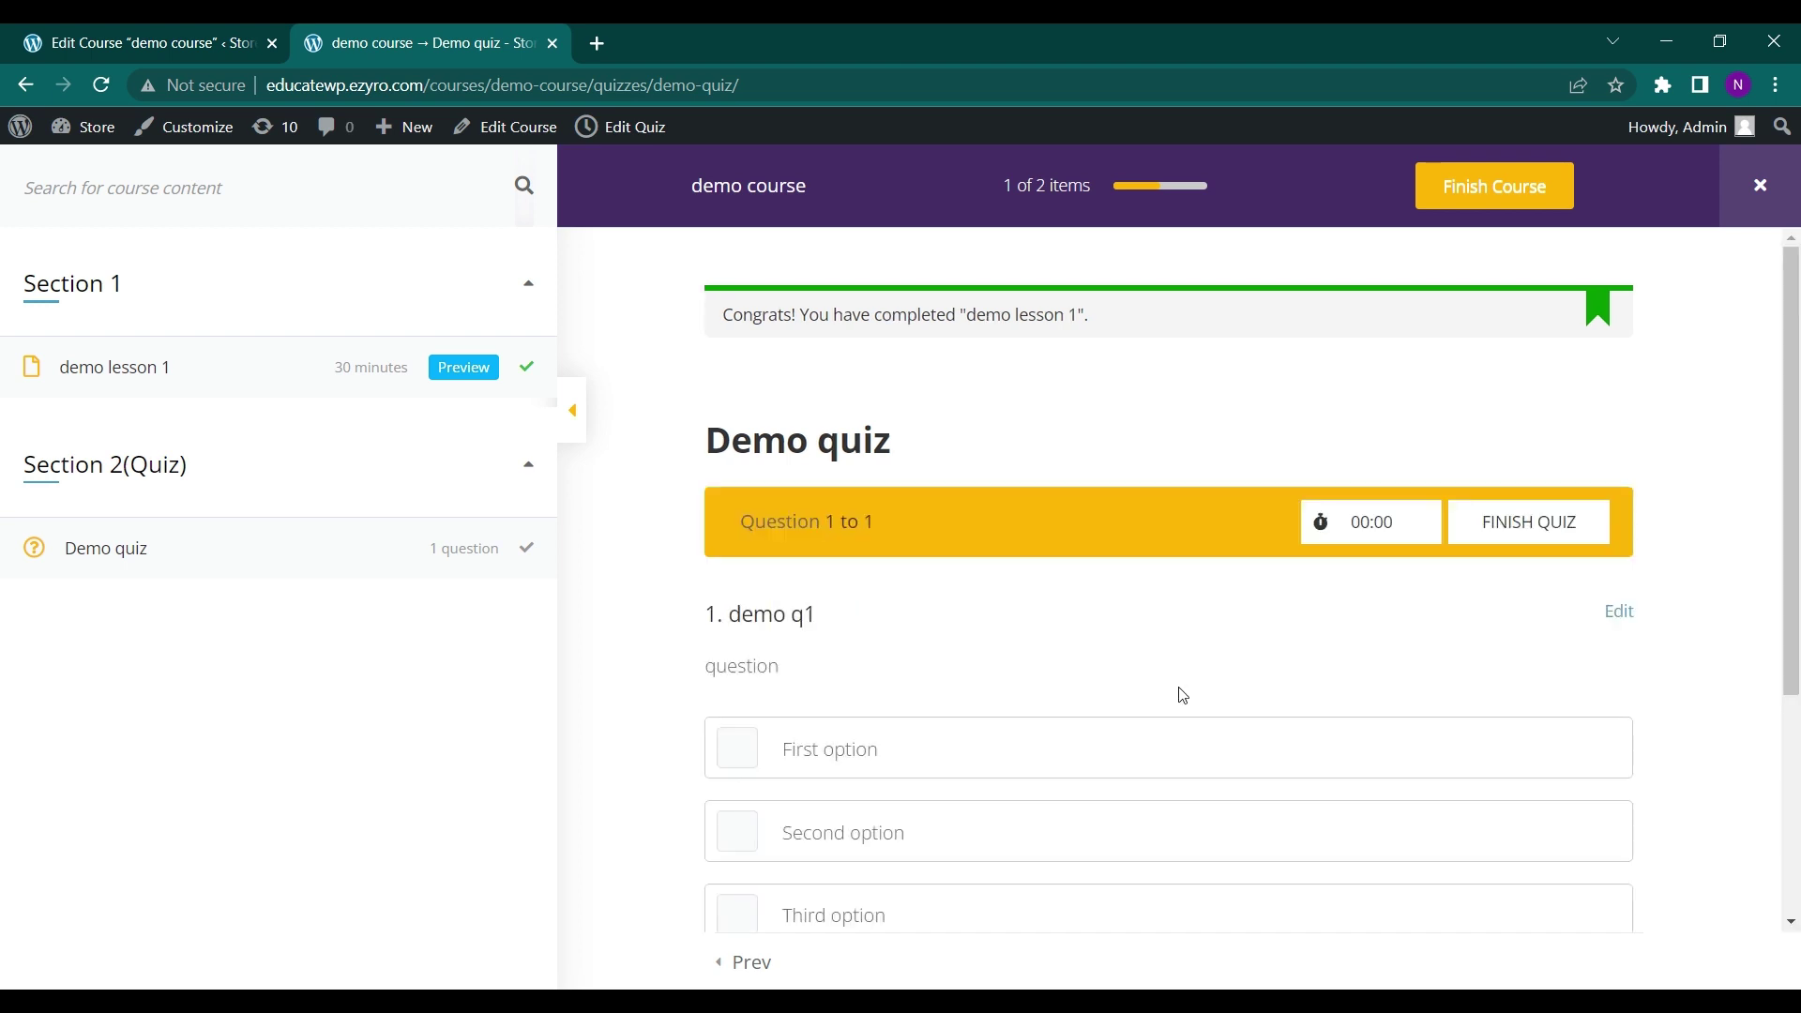
{"action": "scroll", "coordinate": [955, 701], "scroll_direction": "down", "scroll_amount": 3}
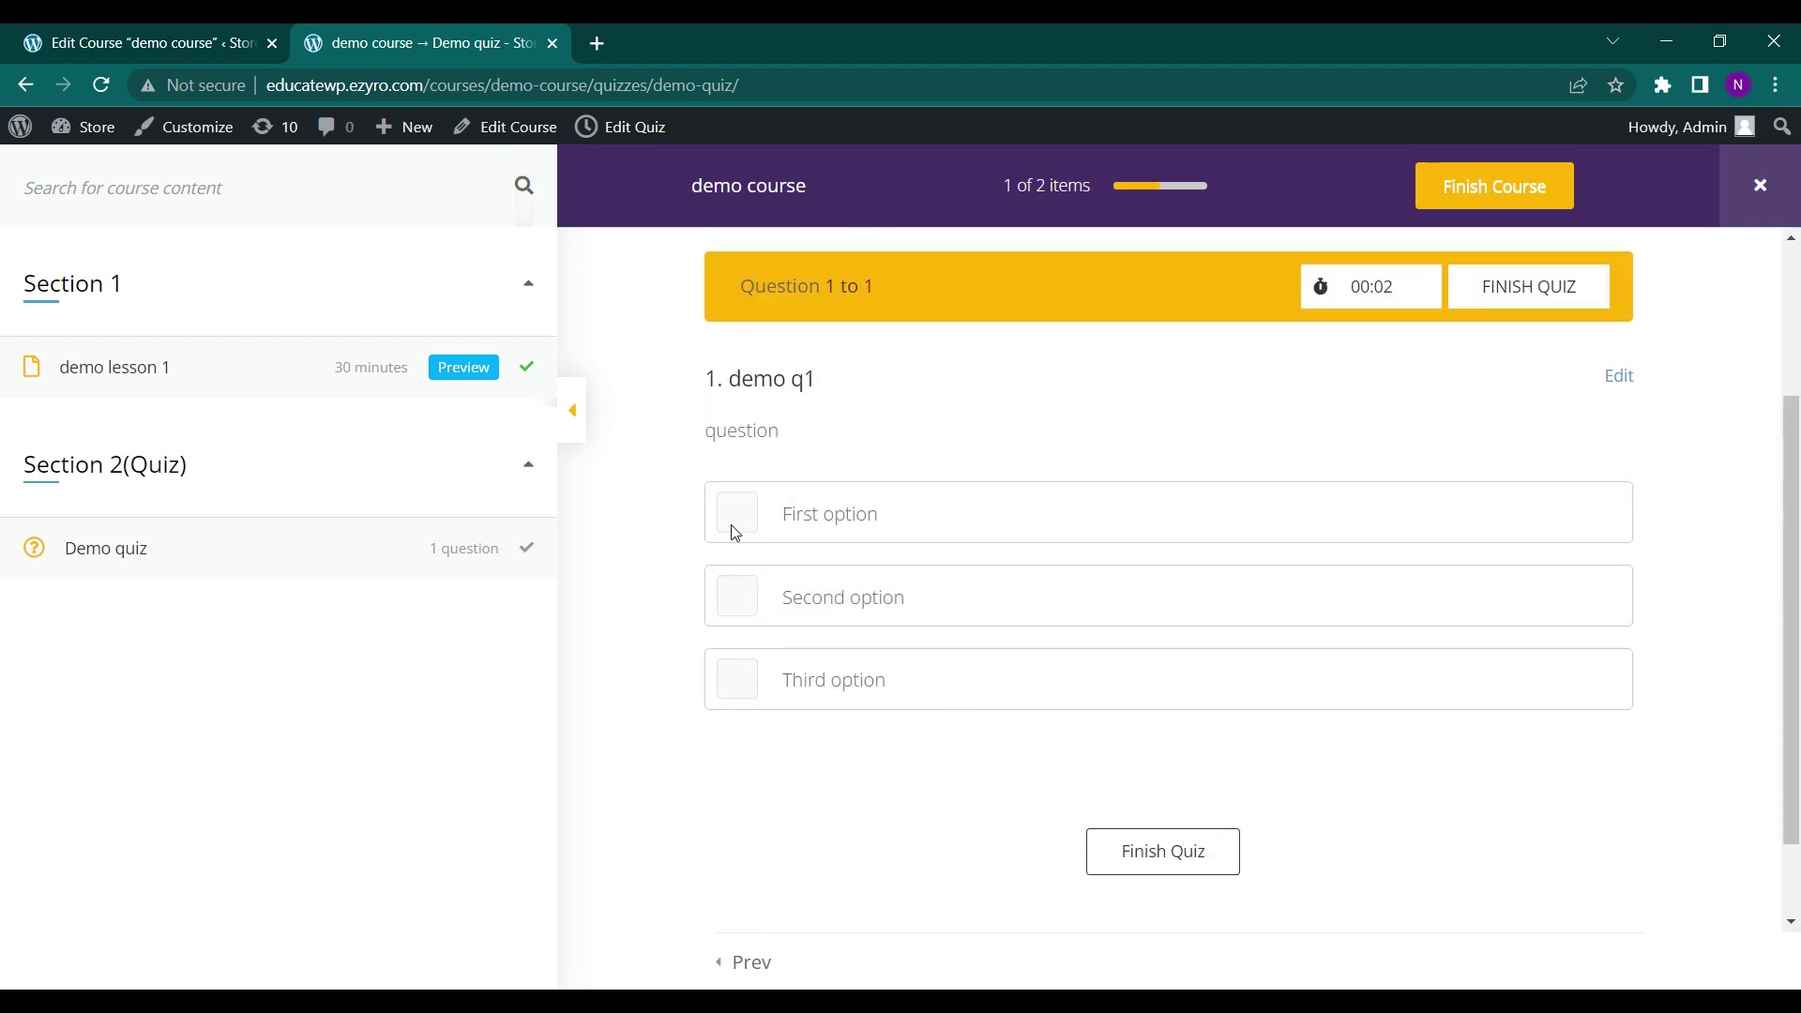
{"action": "left_click", "coordinate": [1166, 853]}
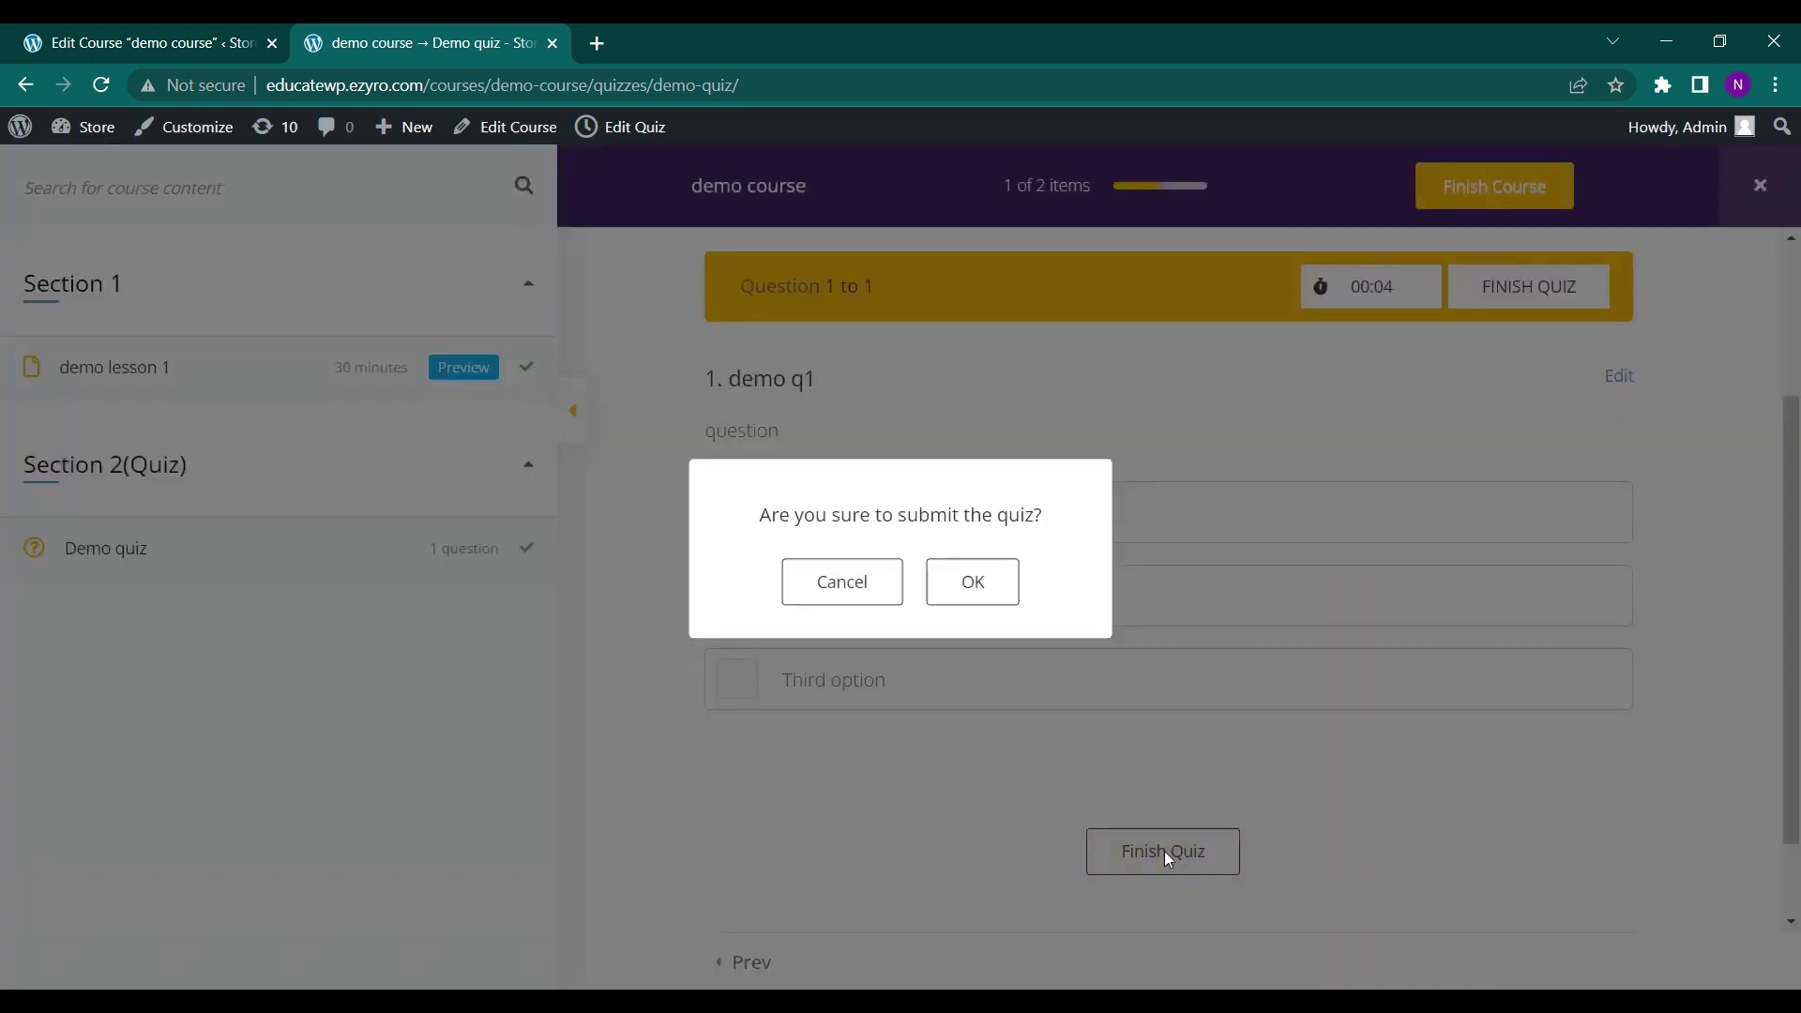
{"action": "left_click", "coordinate": [970, 599]}
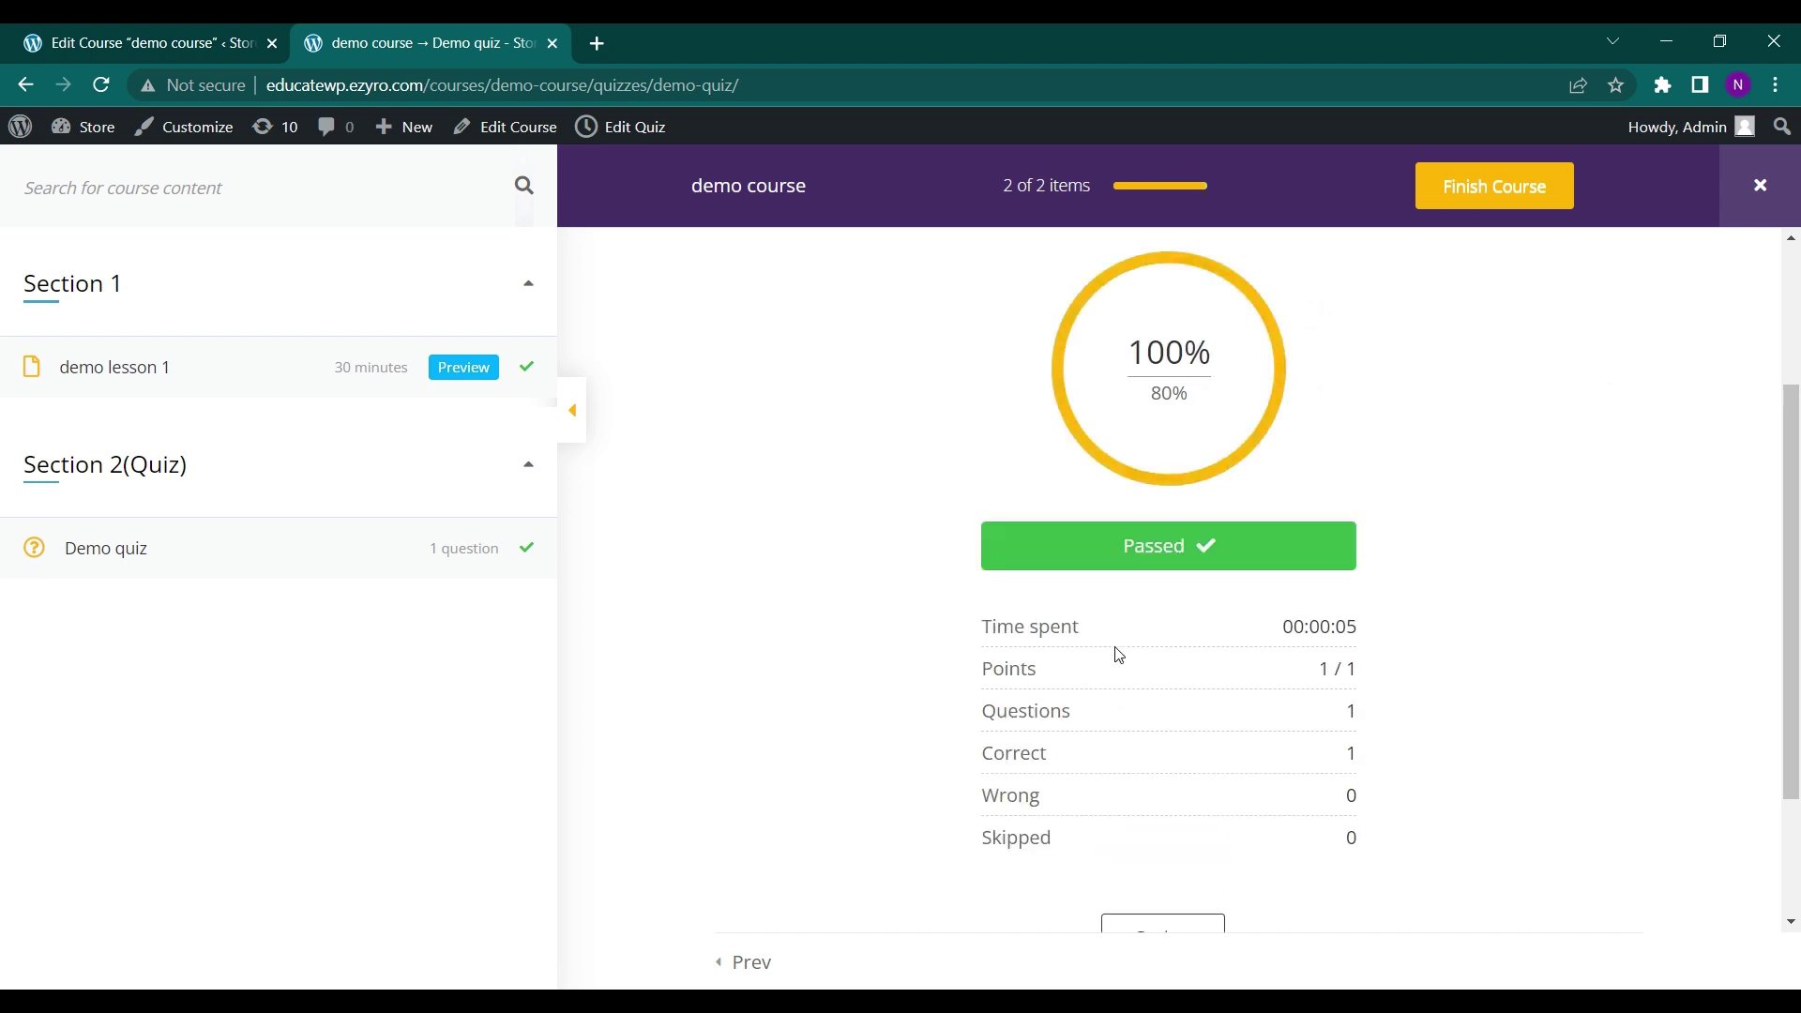
Examine the Demo quiz result summary and request a review of the quiz.
{"action": "scroll", "coordinate": [1119, 654], "scroll_direction": "down", "scroll_amount": 1}
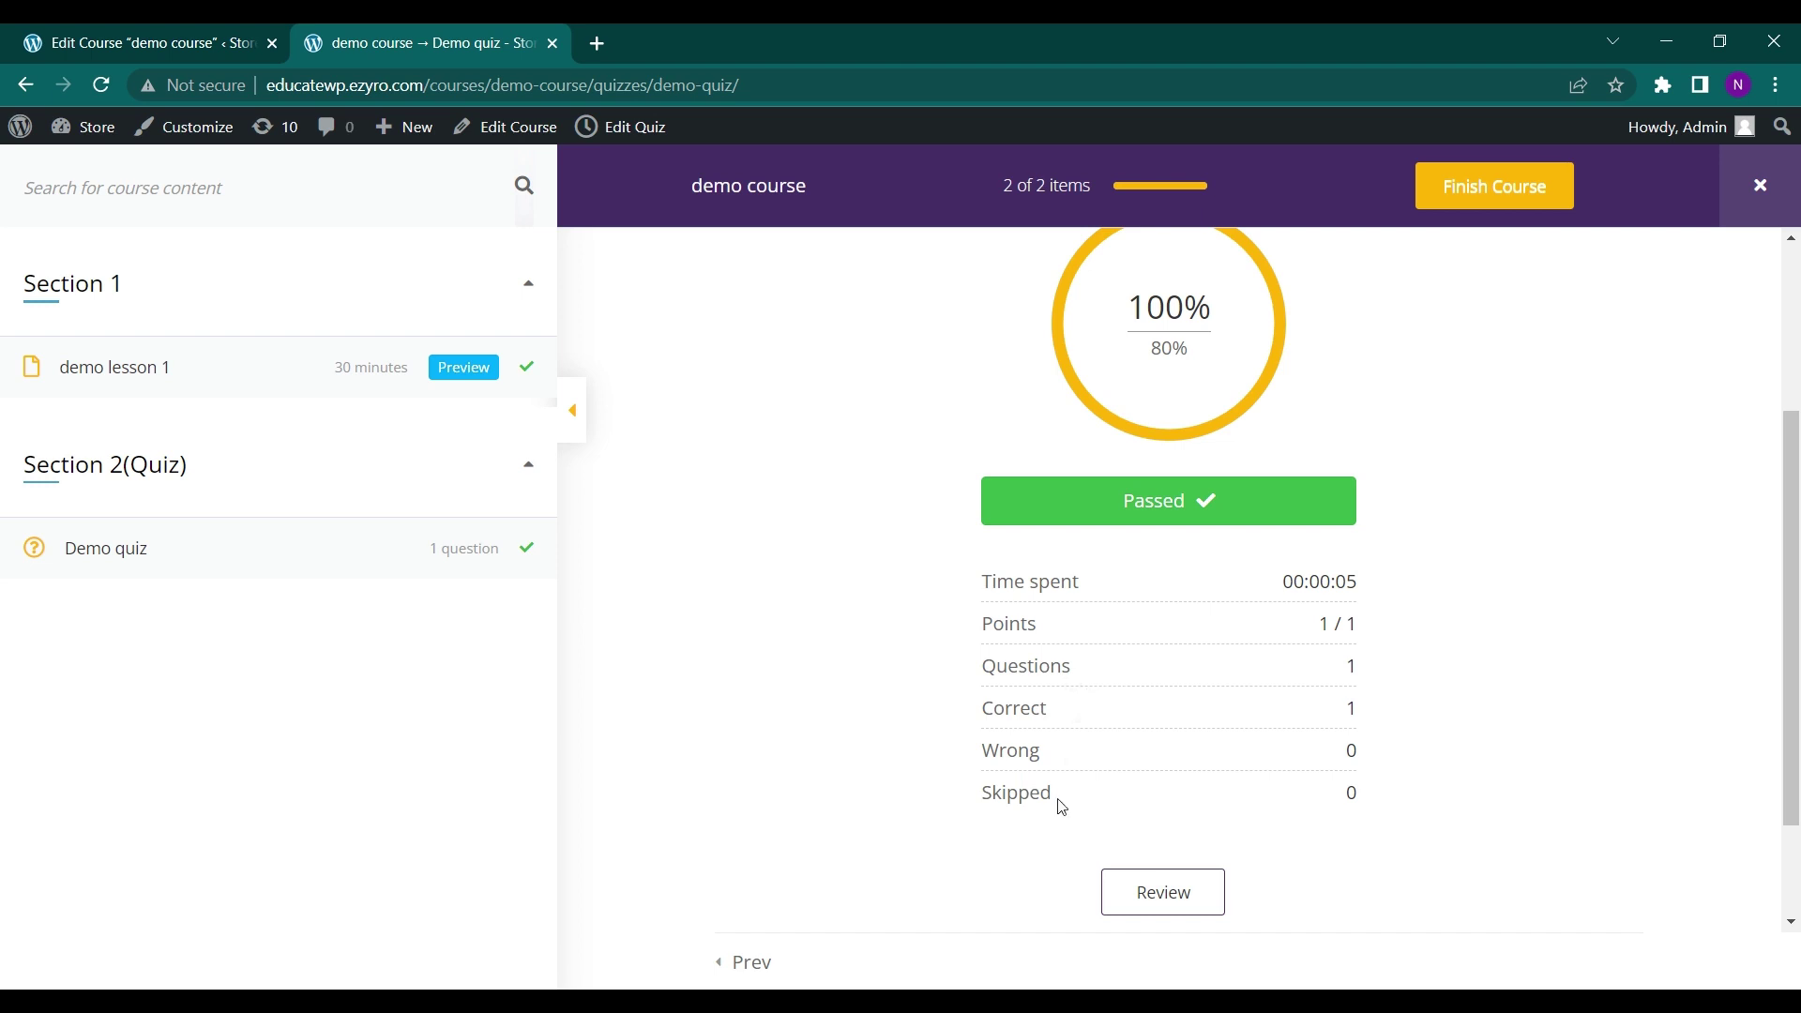
{"action": "scroll", "coordinate": [1182, 524], "scroll_direction": "up", "scroll_amount": 2}
{"action": "scroll", "coordinate": [1067, 747], "scroll_direction": "down", "scroll_amount": 4}
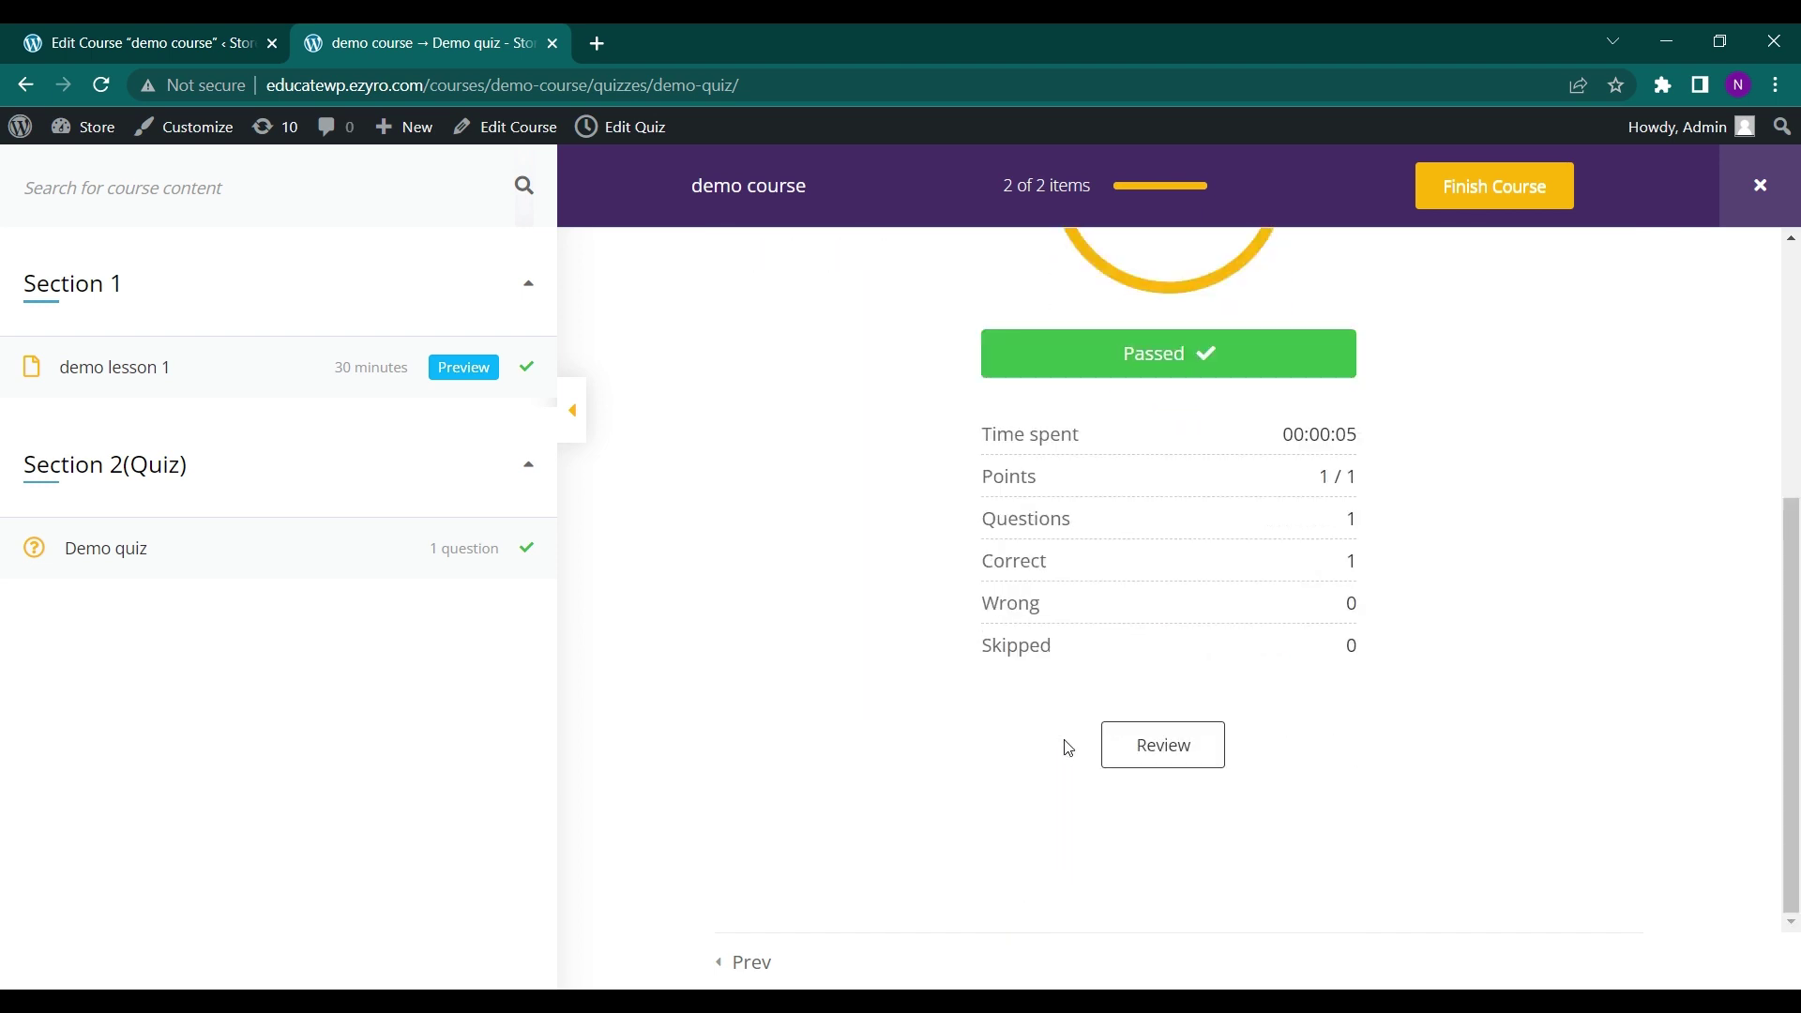
{"action": "left_click", "coordinate": [1168, 745]}
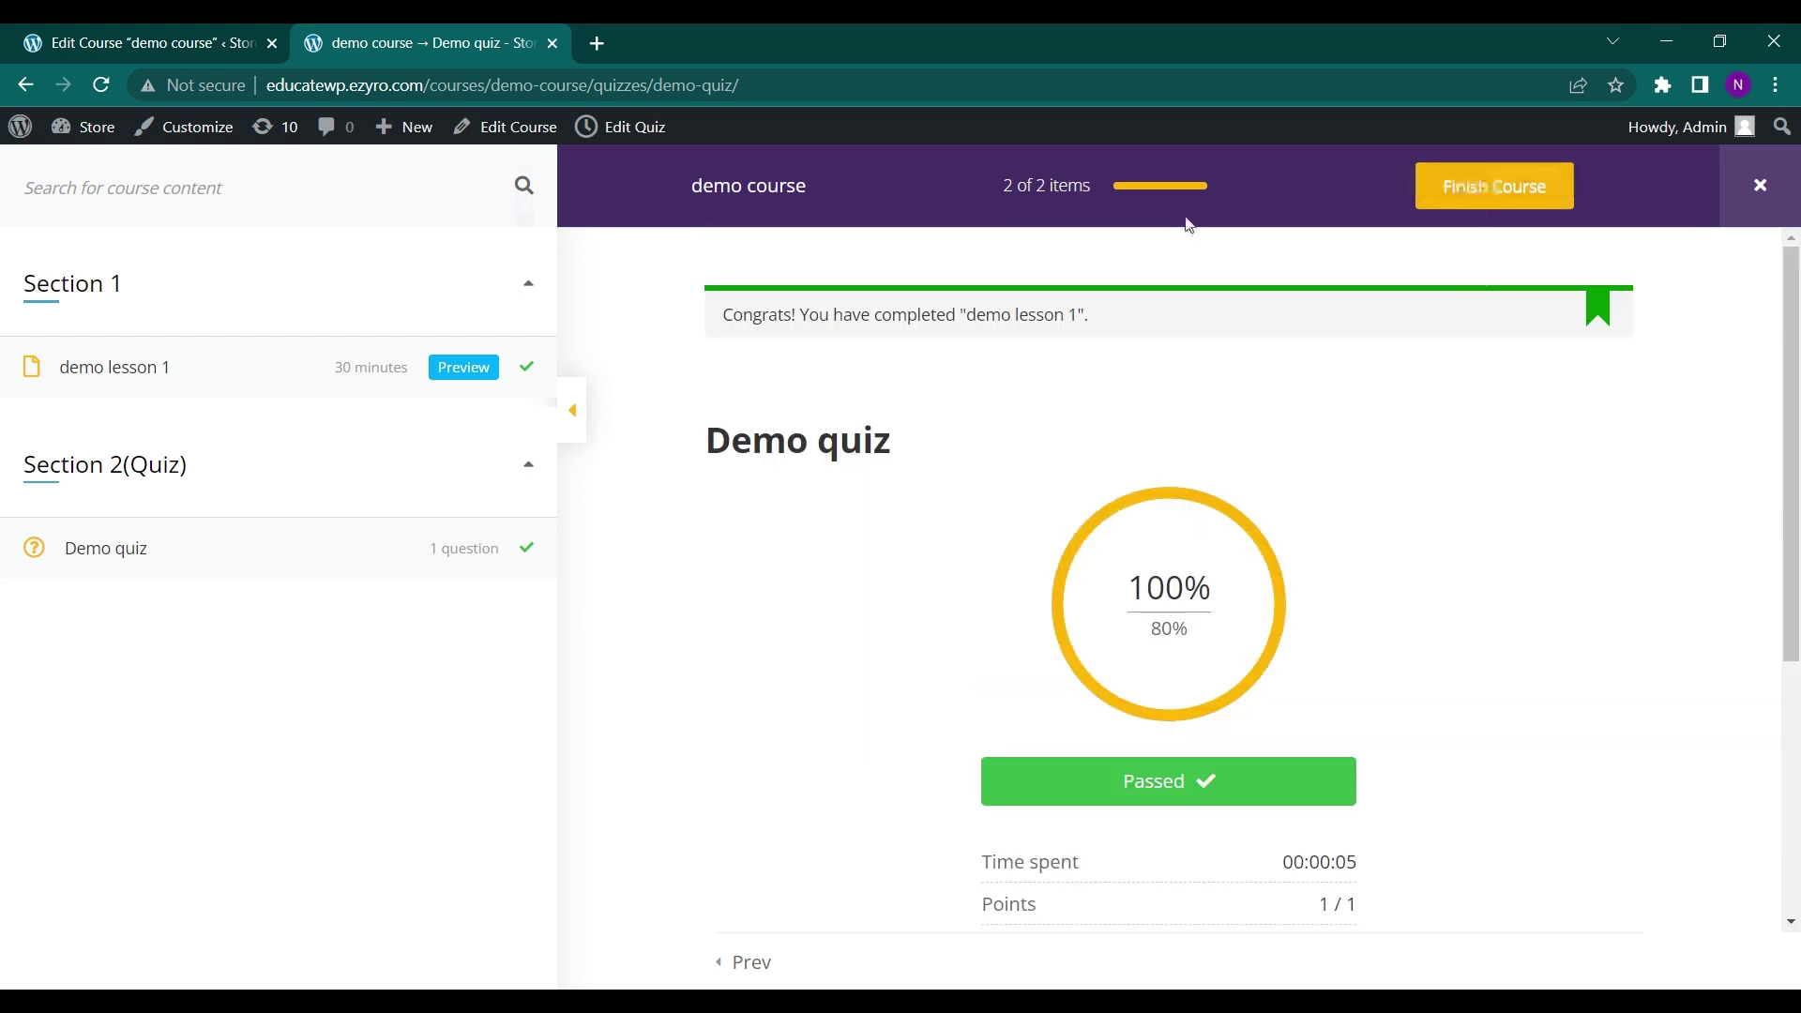
Finish the demo course and check its completion status and dates on the course page.
{"action": "left_click", "coordinate": [1456, 188]}
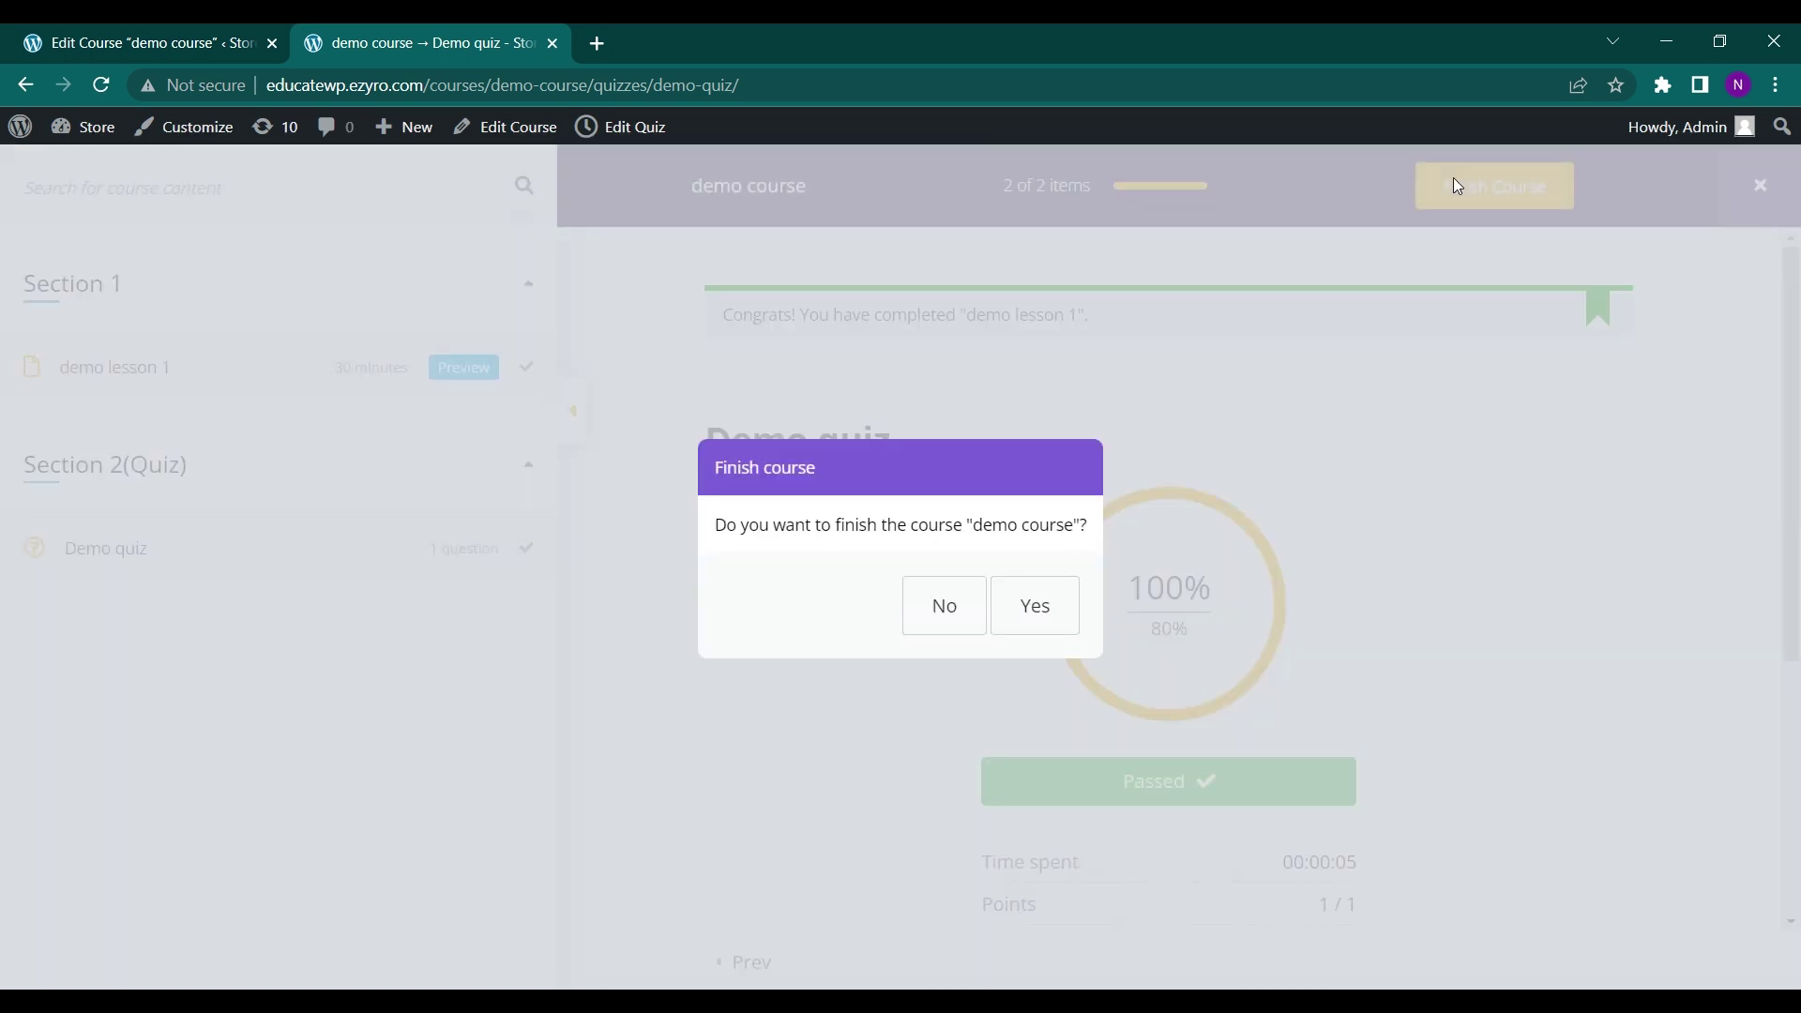
{"action": "left_click", "coordinate": [1028, 600]}
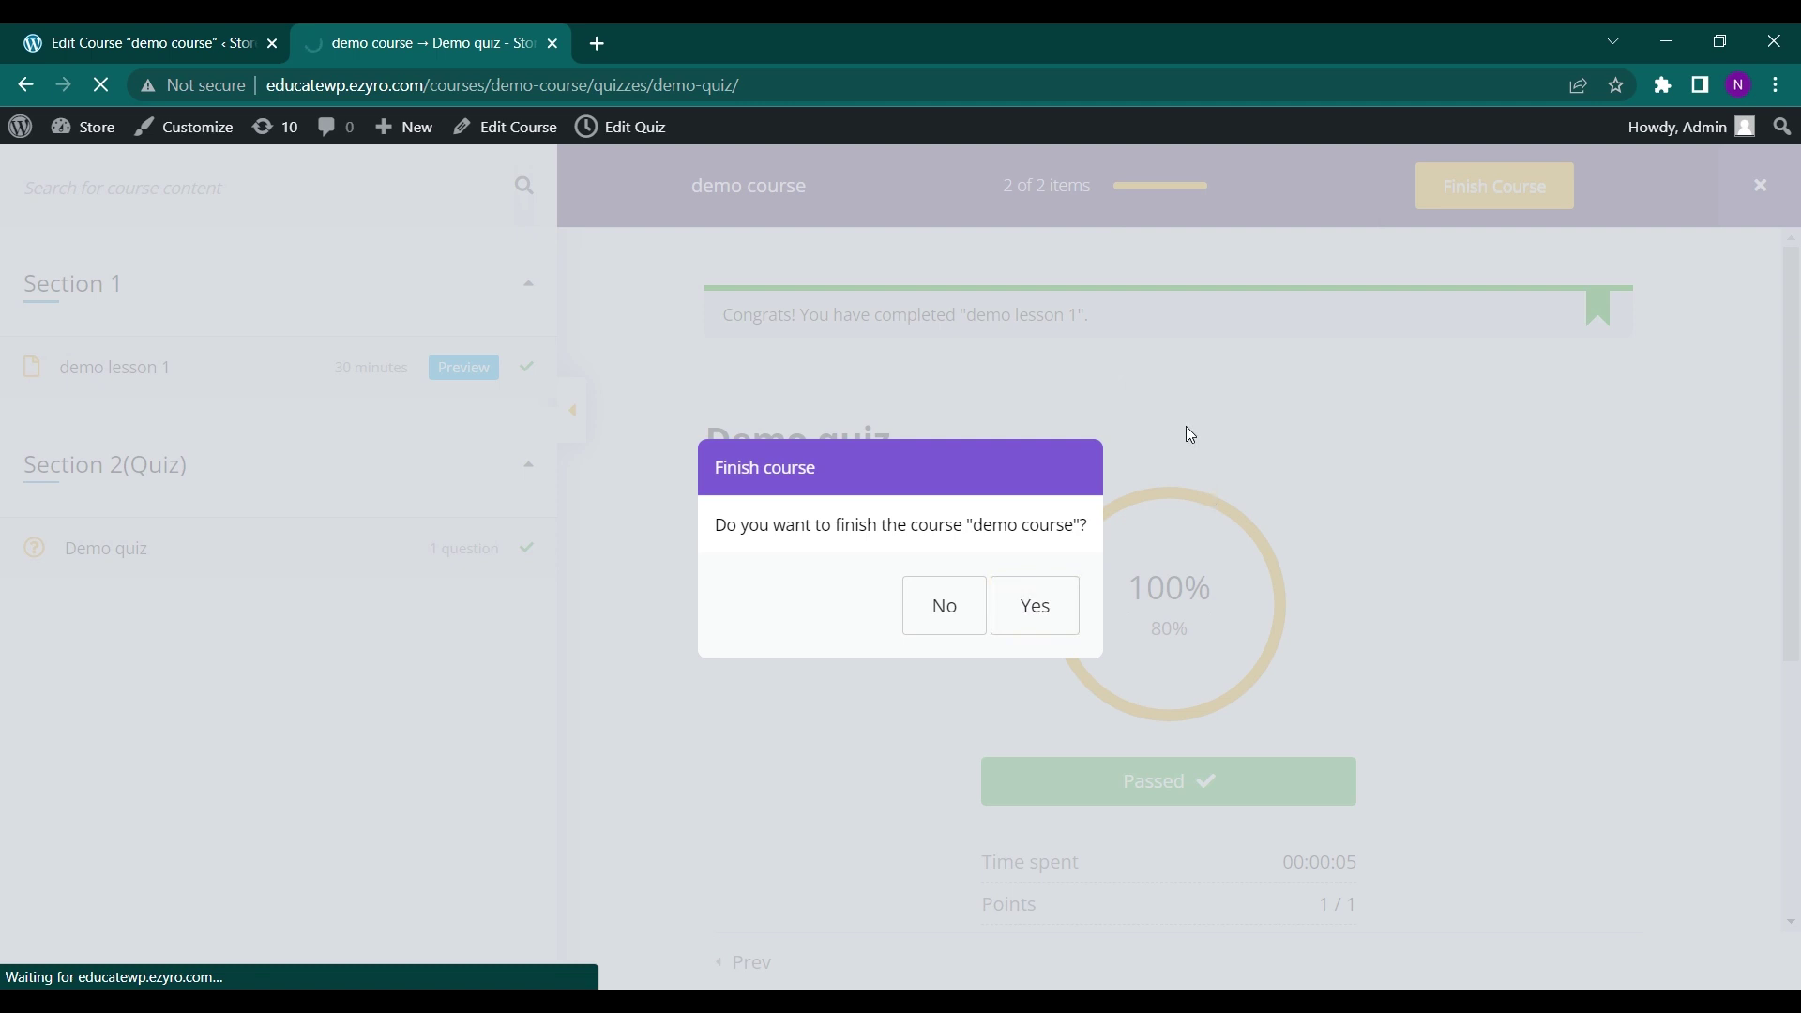
{"action": "scroll", "coordinate": [667, 599], "scroll_direction": "down", "scroll_amount": 3}
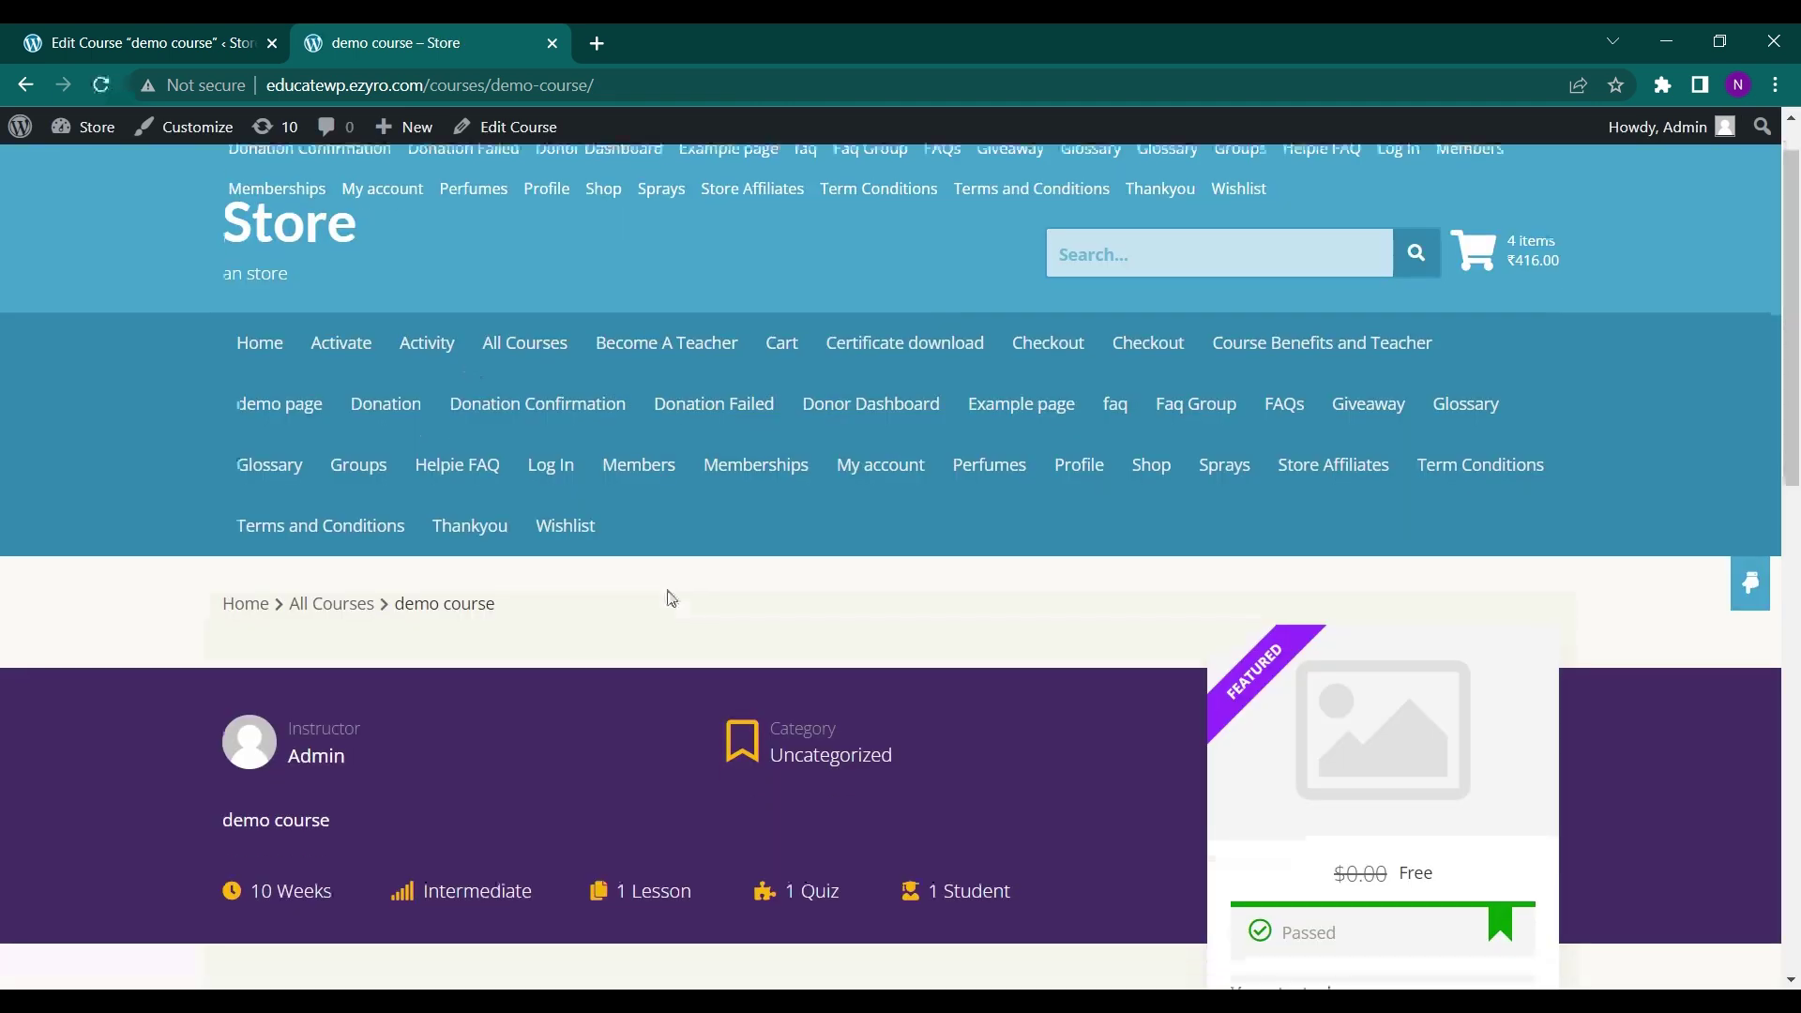
{"action": "scroll", "coordinate": [1019, 626], "scroll_direction": "down", "scroll_amount": 2}
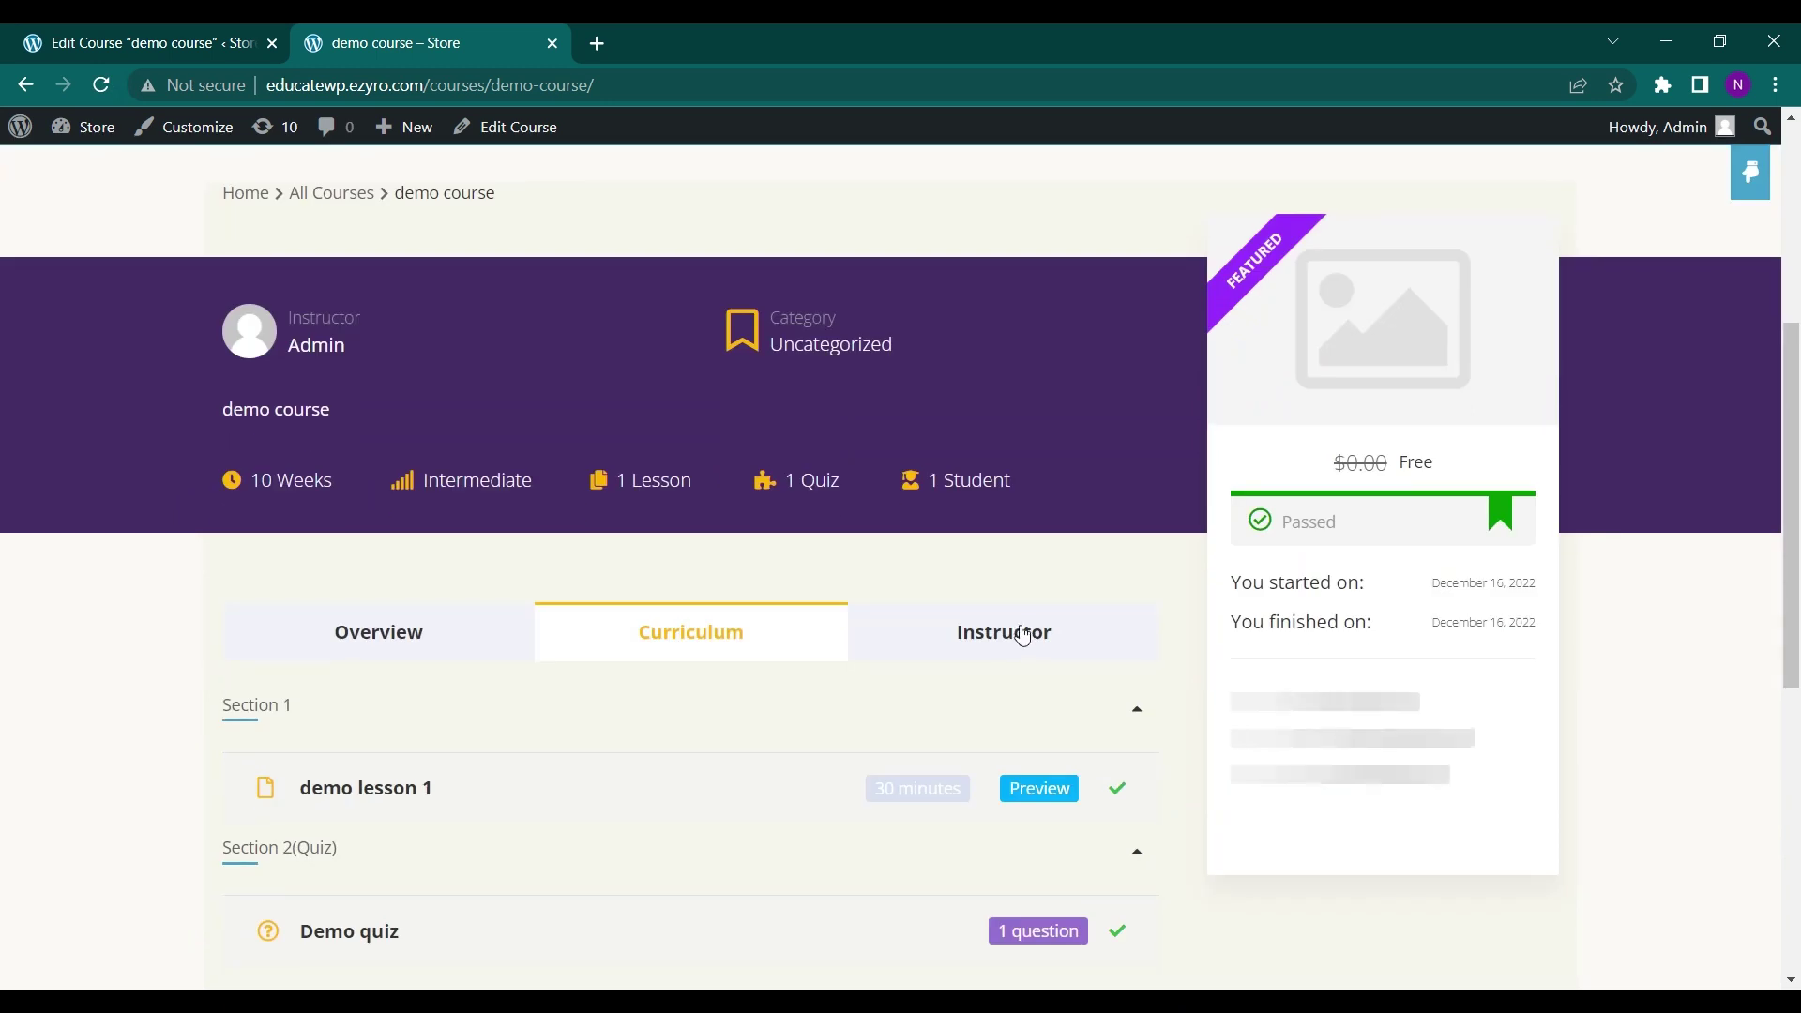
{"action": "scroll", "coordinate": [1023, 636], "scroll_direction": "down", "scroll_amount": 1}
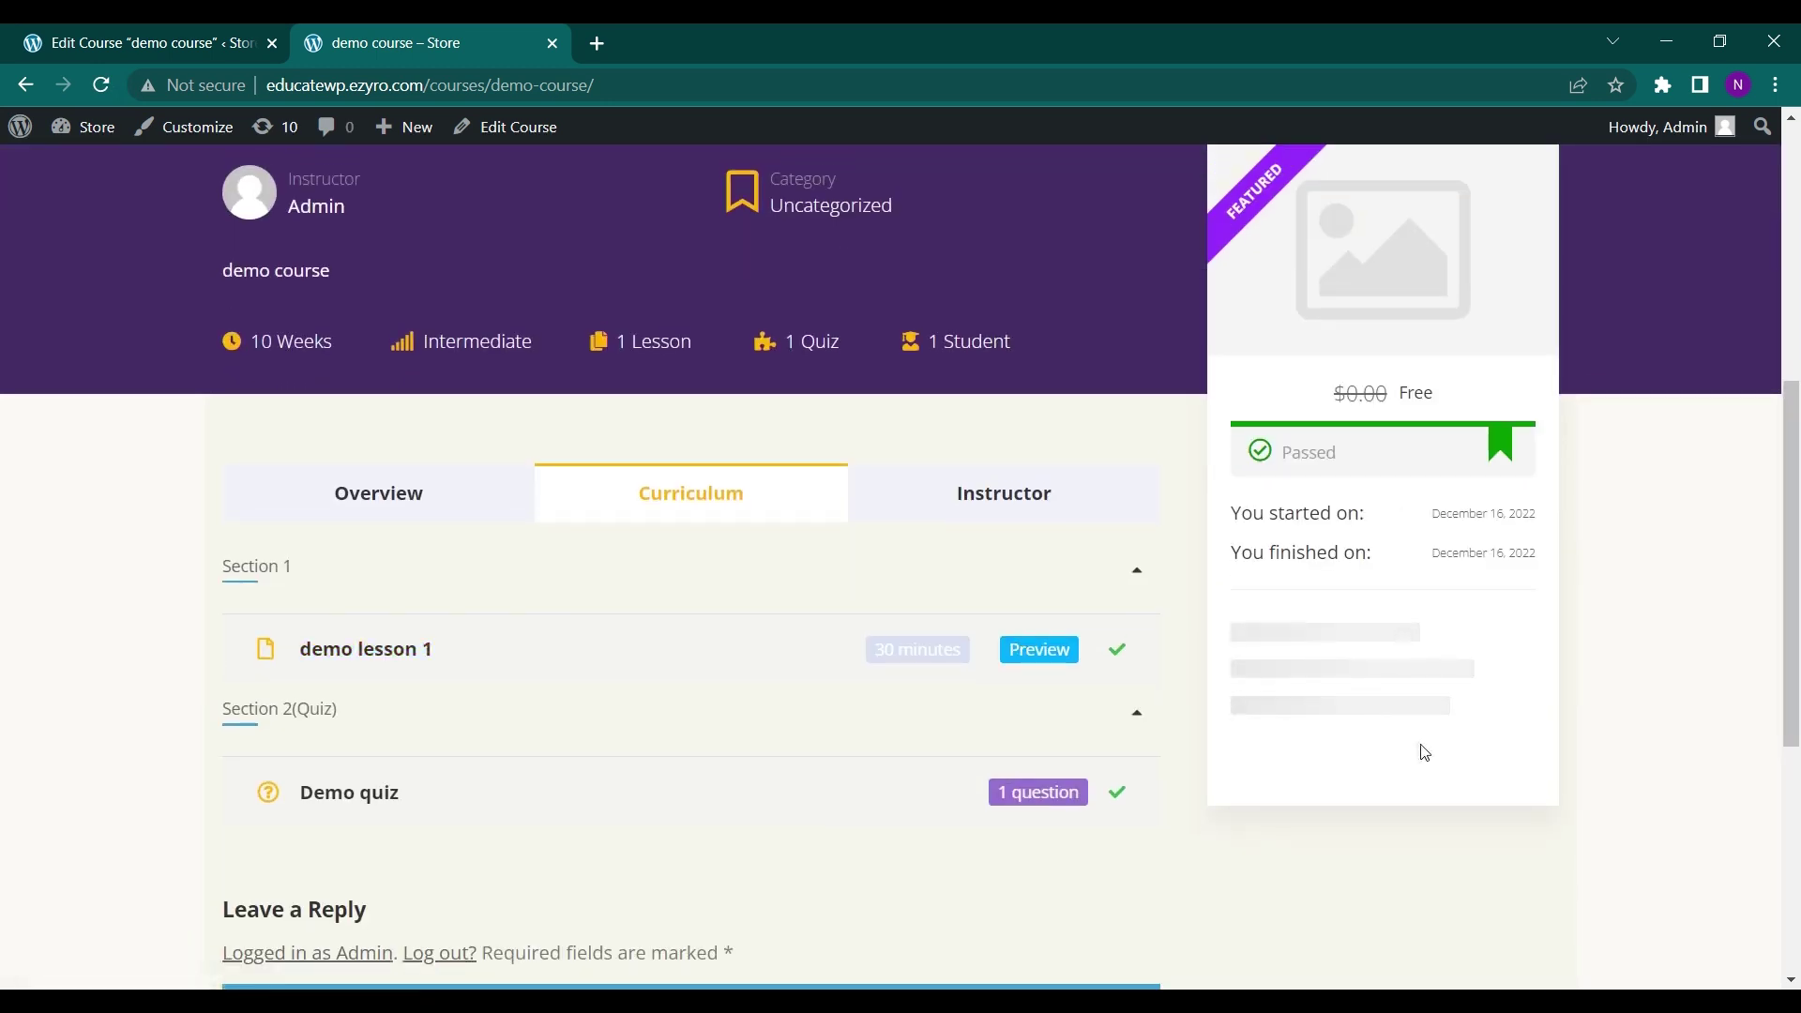
{"action": "scroll", "coordinate": [1392, 597], "scroll_direction": "up", "scroll_amount": 5}
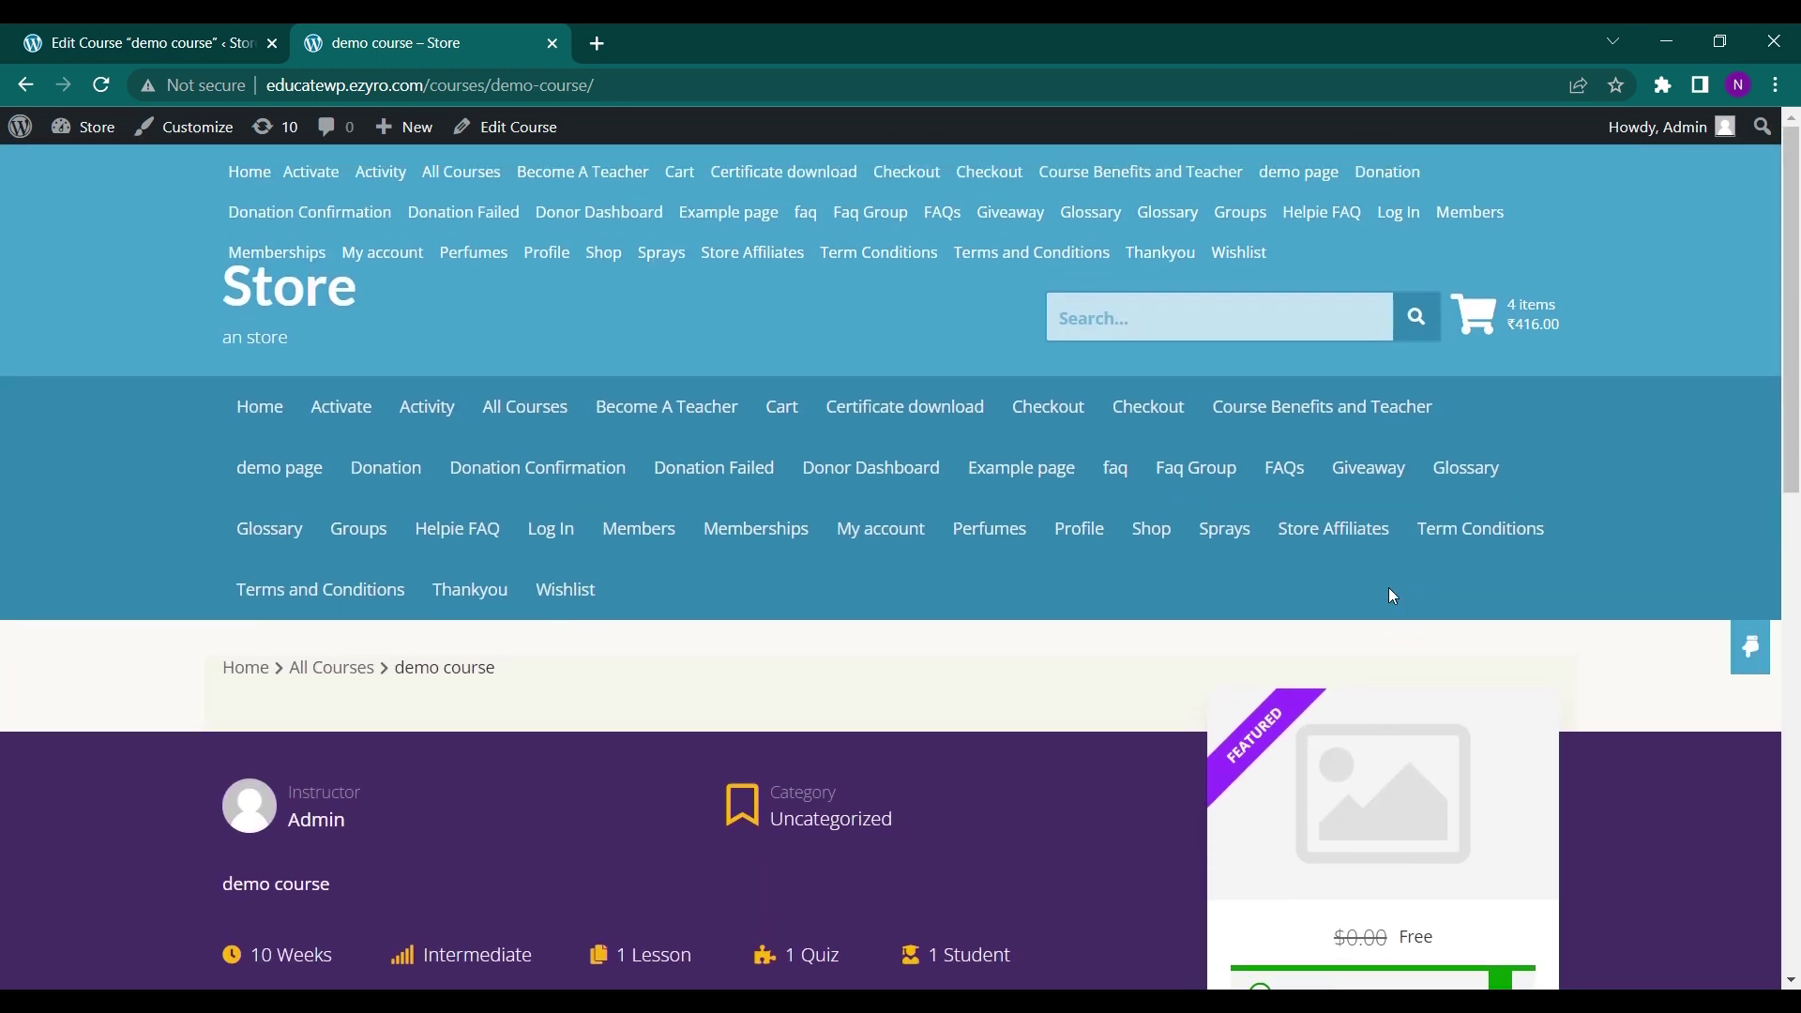
{"action": "scroll", "coordinate": [503, 679], "scroll_direction": "down", "scroll_amount": 1}
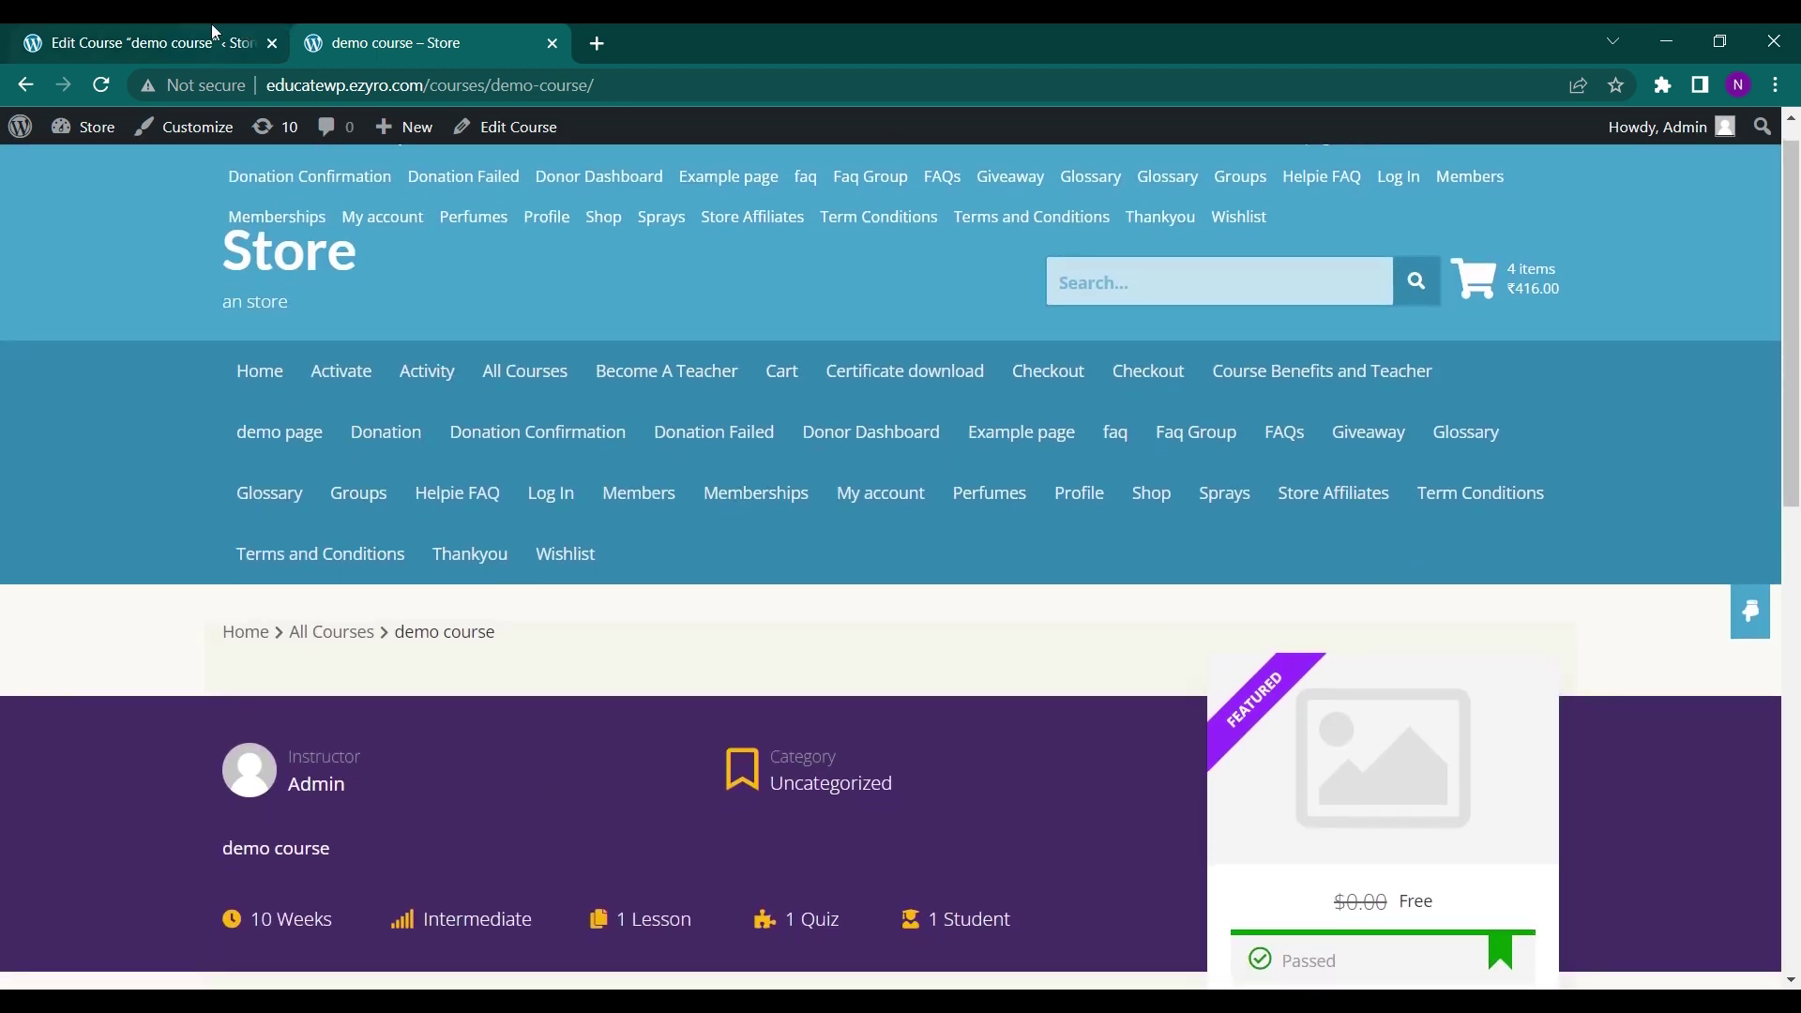
Return to the WordPress admin tab and examine the demo course purchase in the LearnPress orders list.
{"action": "left_click", "coordinate": [211, 27]}
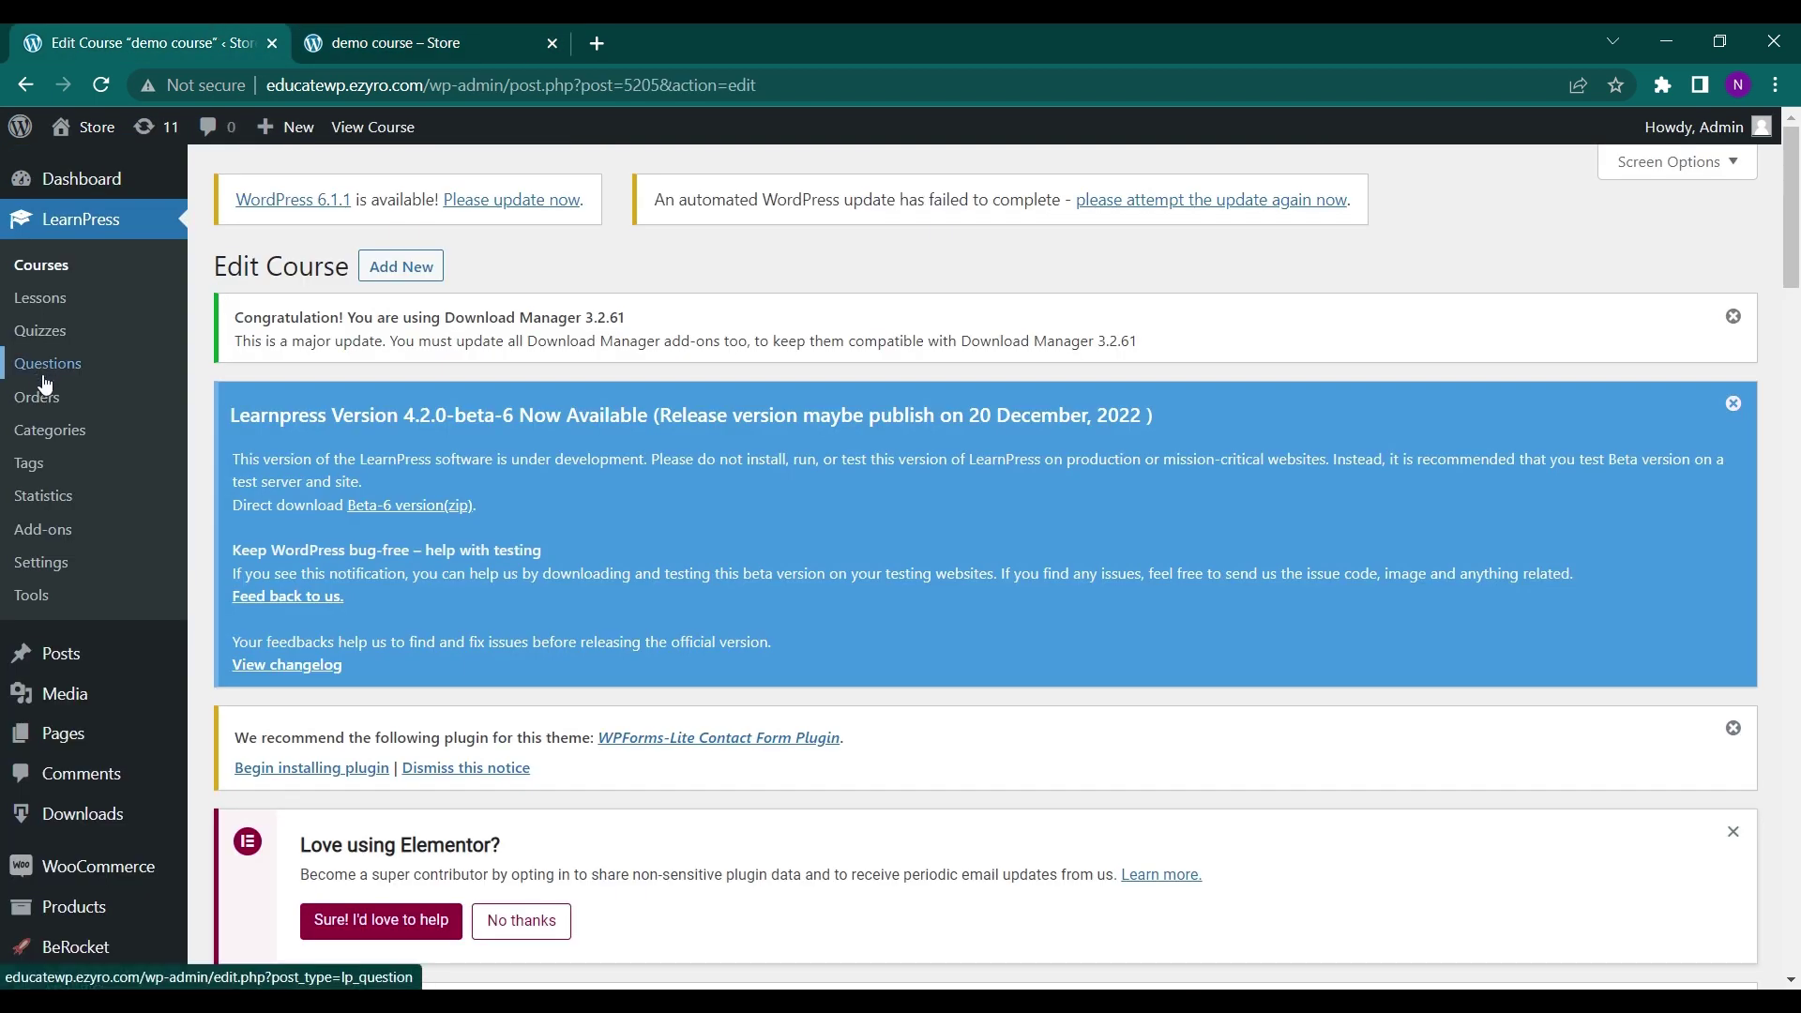
{"action": "scroll", "coordinate": [130, 378], "scroll_direction": "down", "scroll_amount": 2}
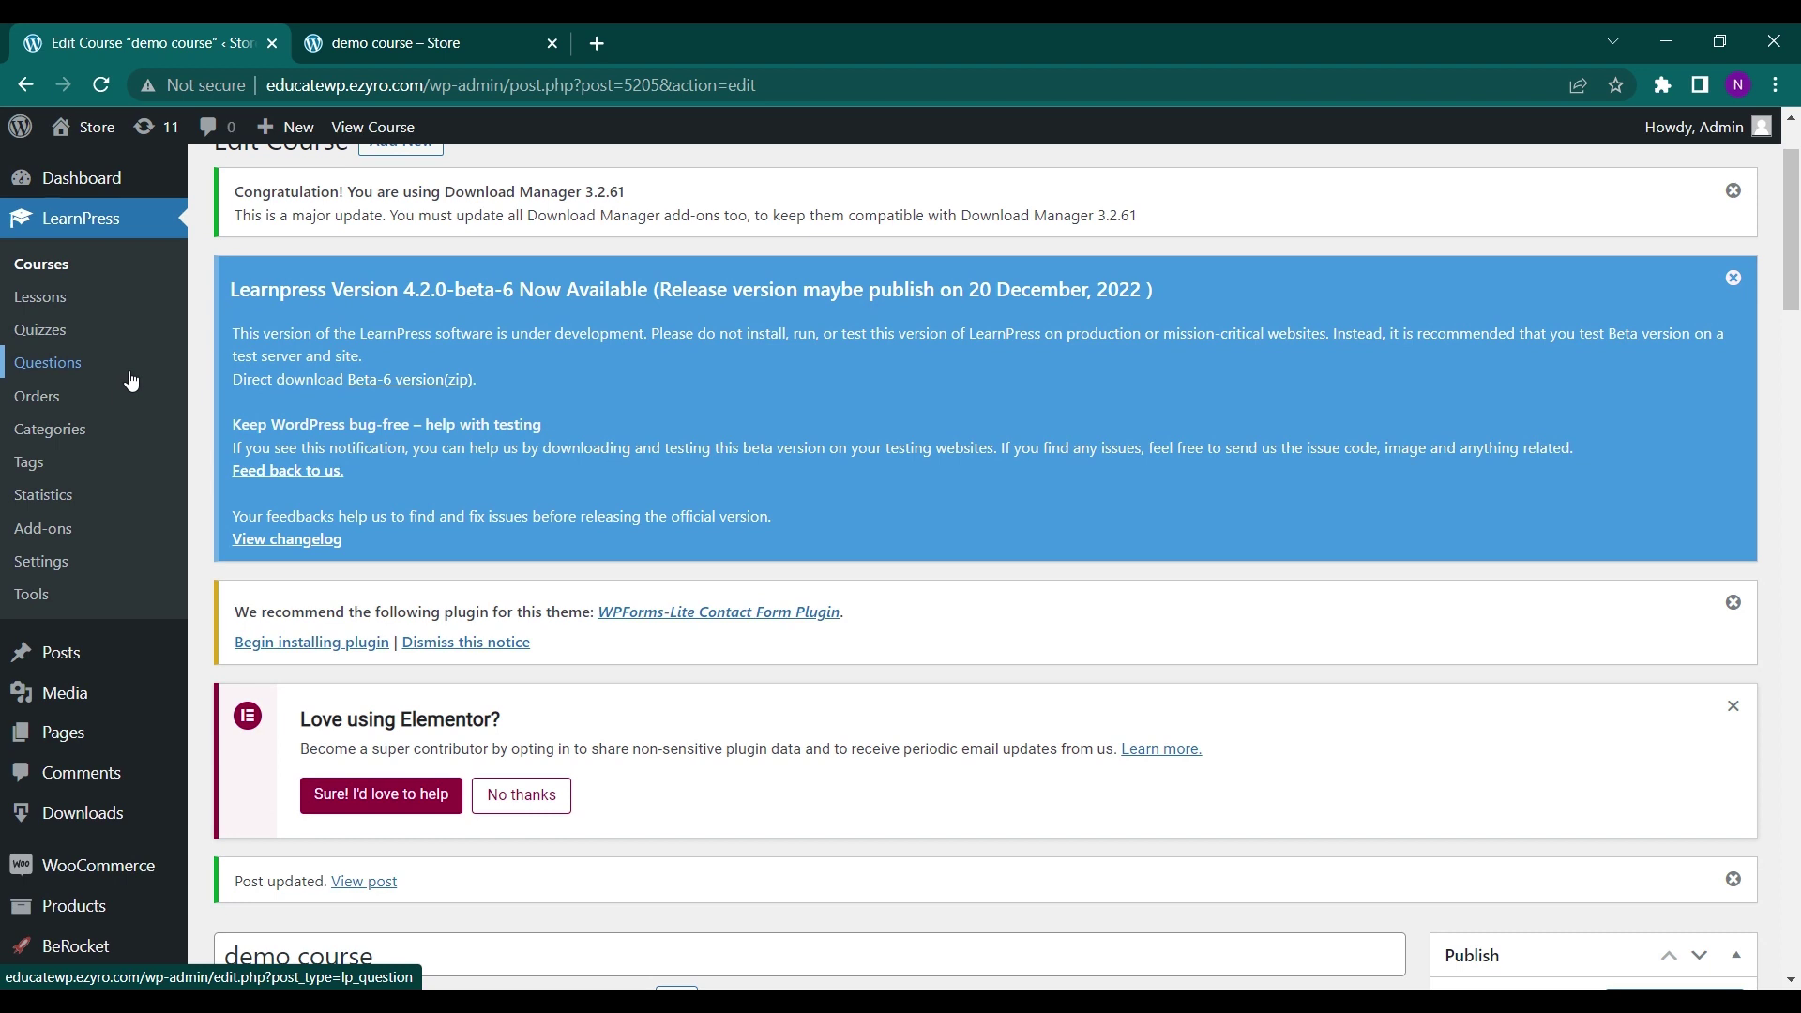
{"action": "left_click", "coordinate": [28, 399]}
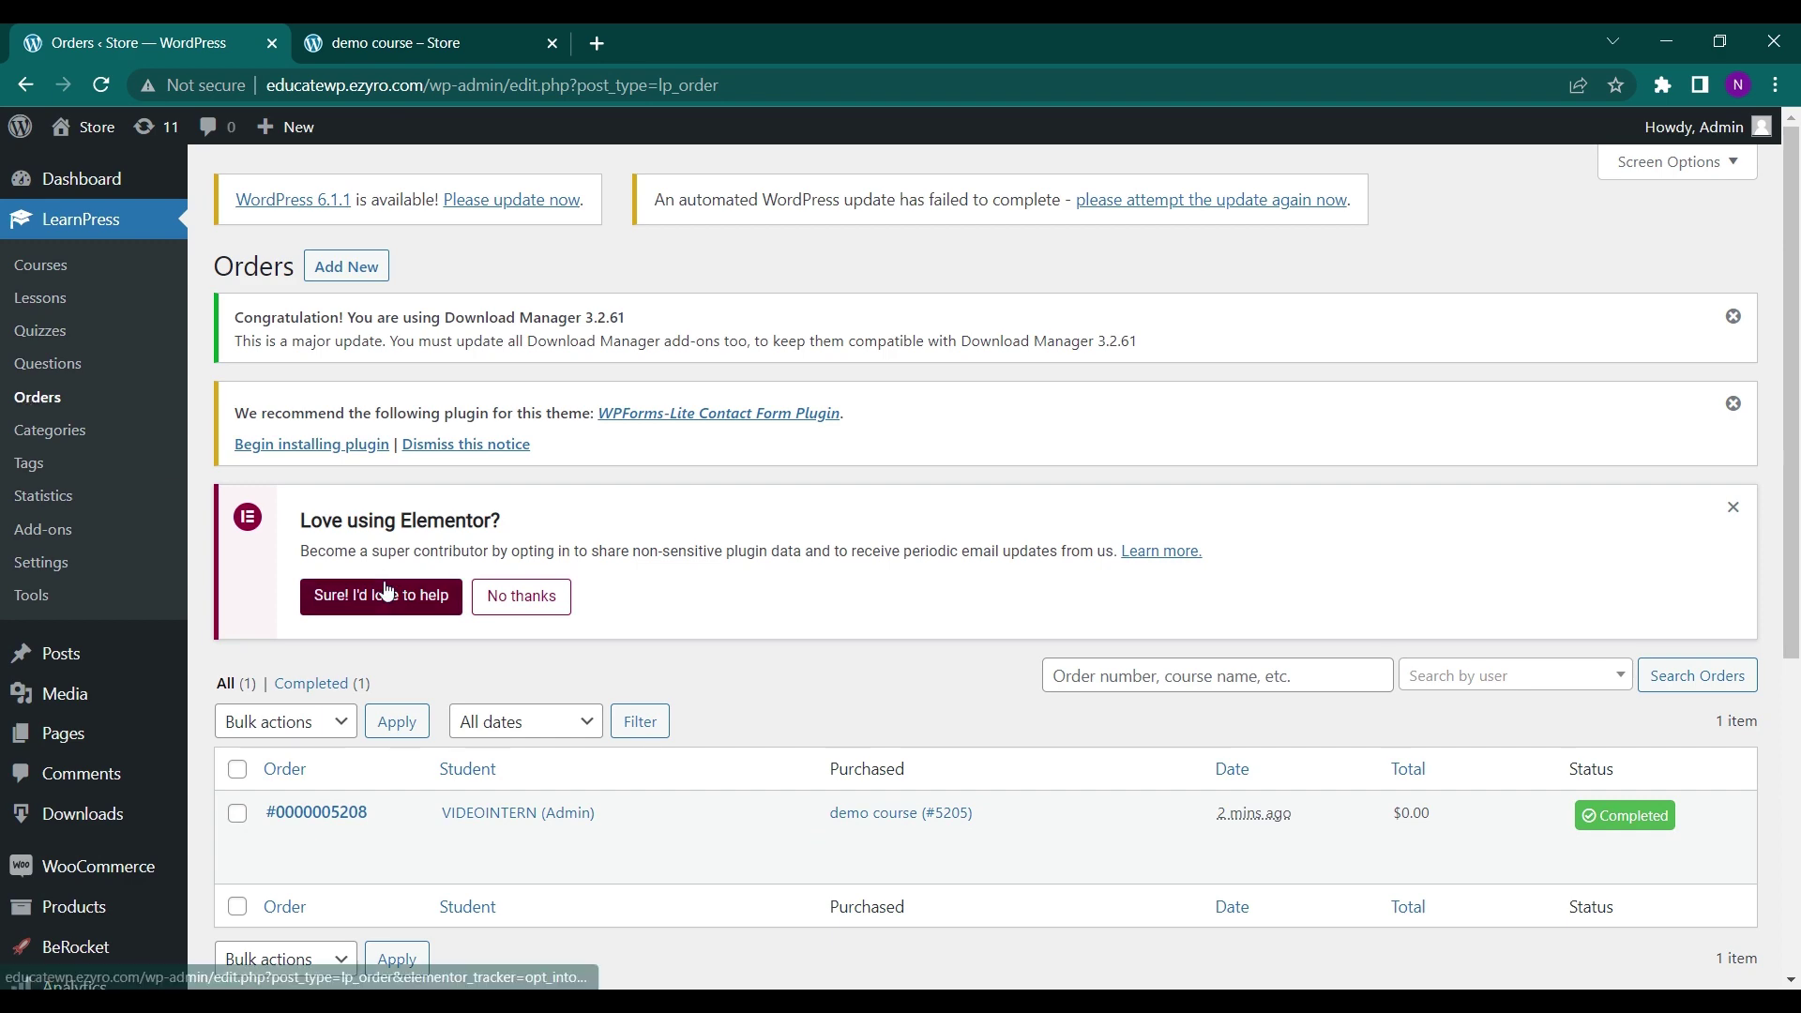
{"action": "scroll", "coordinate": [38, 405], "scroll_direction": "down", "scroll_amount": 5}
{"action": "scroll", "coordinate": [56, 407], "scroll_direction": "up", "scroll_amount": 5}
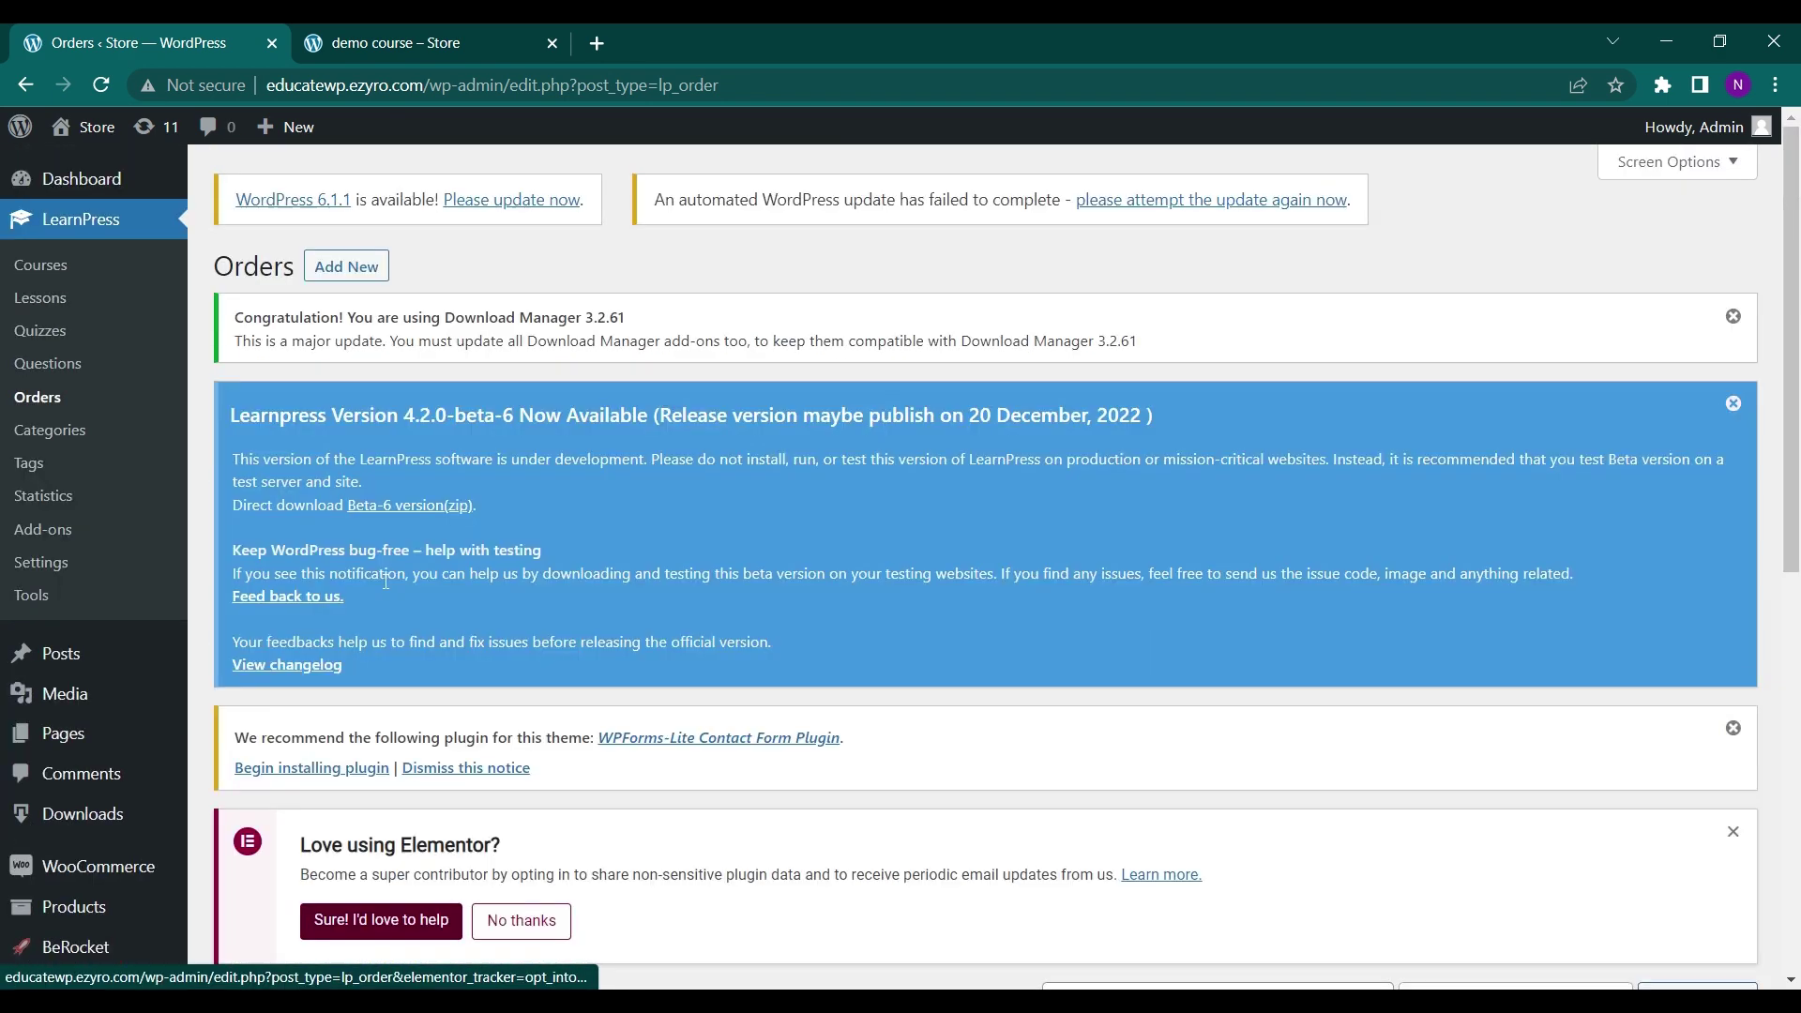
View the LearnPress course categories page and the course tags page.
{"action": "left_click", "coordinate": [60, 431]}
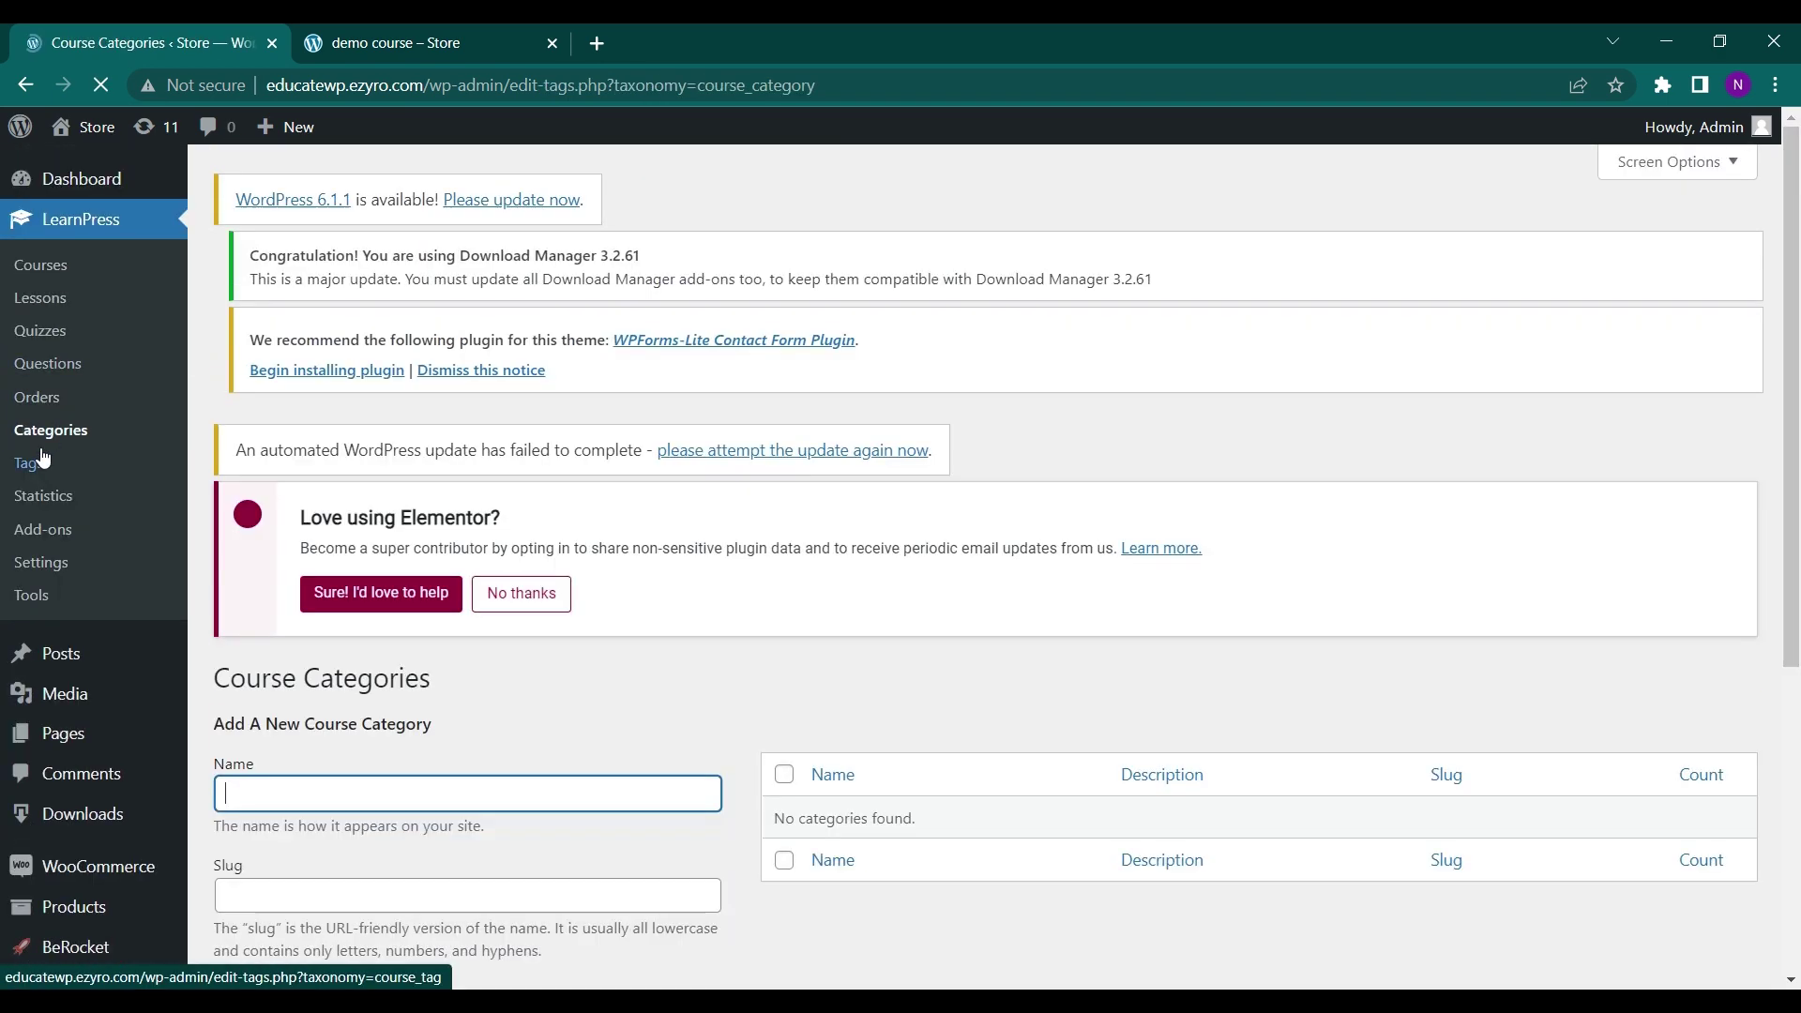
{"action": "left_click", "coordinate": [37, 466]}
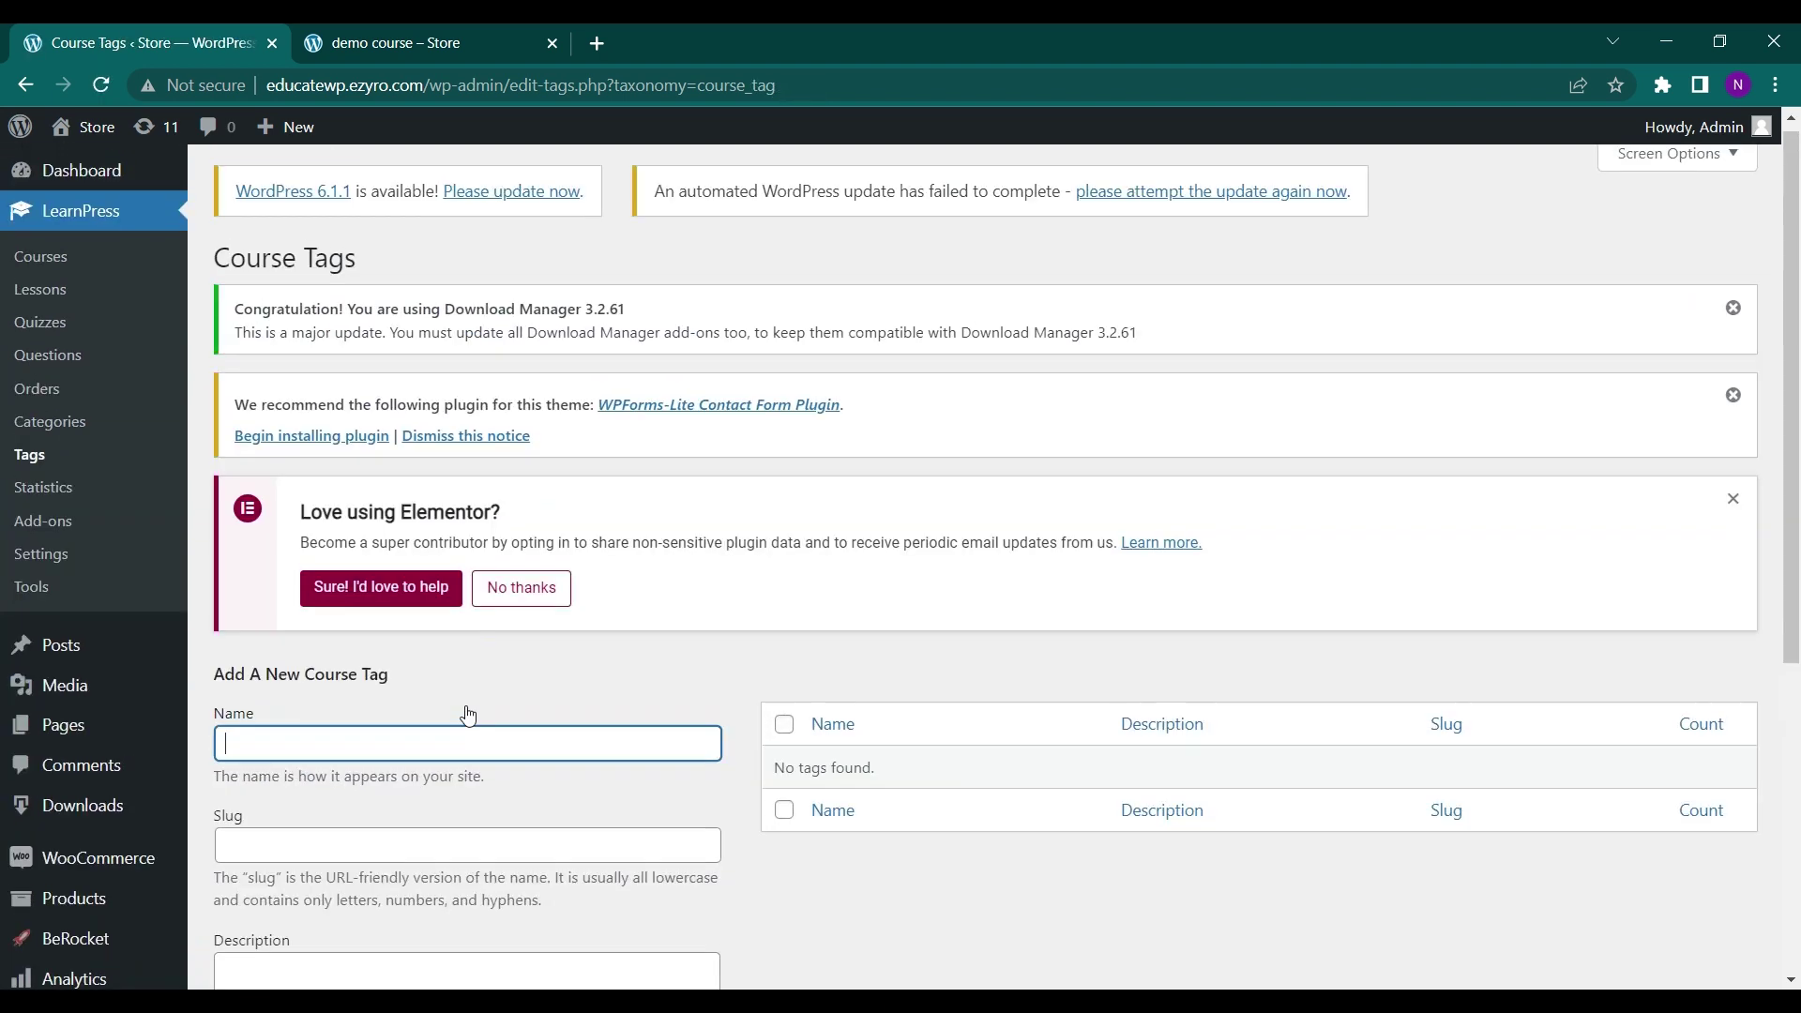
Open the LearnPress statistics and examine the general chart for the last 7 days.
{"action": "left_click", "coordinate": [81, 495]}
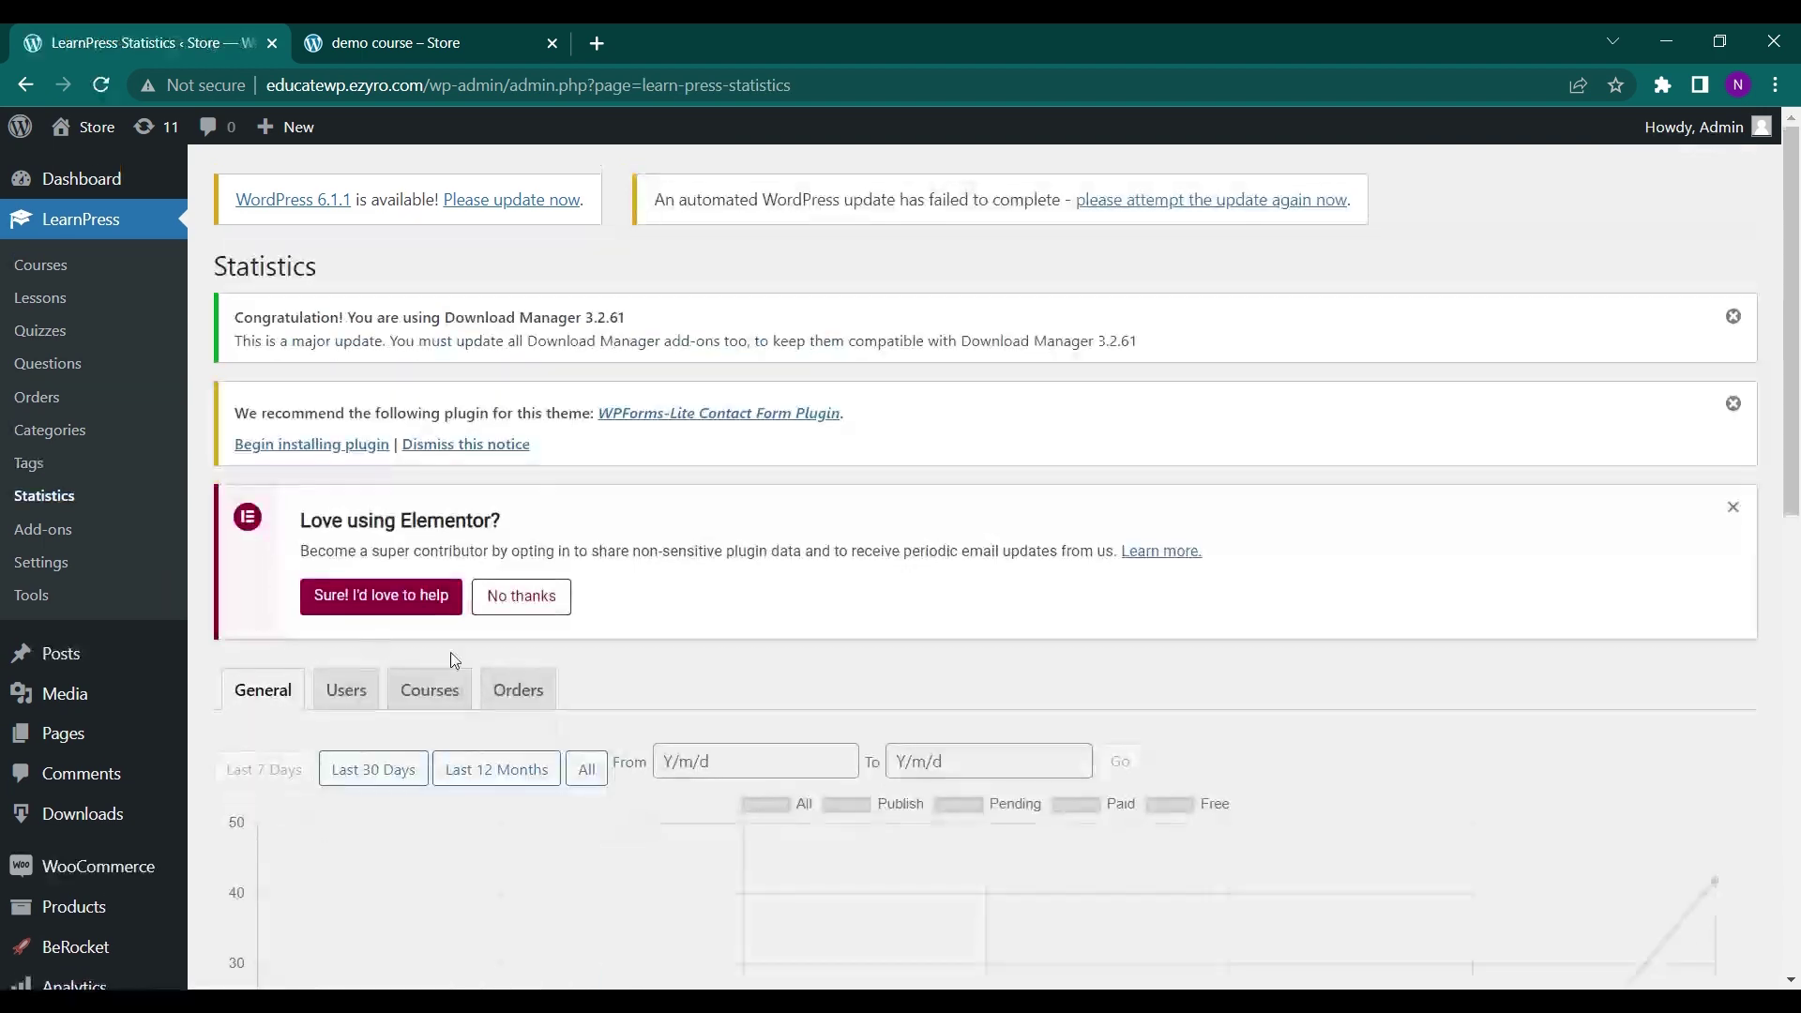
{"action": "scroll", "coordinate": [450, 651], "scroll_direction": "down", "scroll_amount": 1}
{"action": "scroll", "coordinate": [454, 659], "scroll_direction": "down", "scroll_amount": 5}
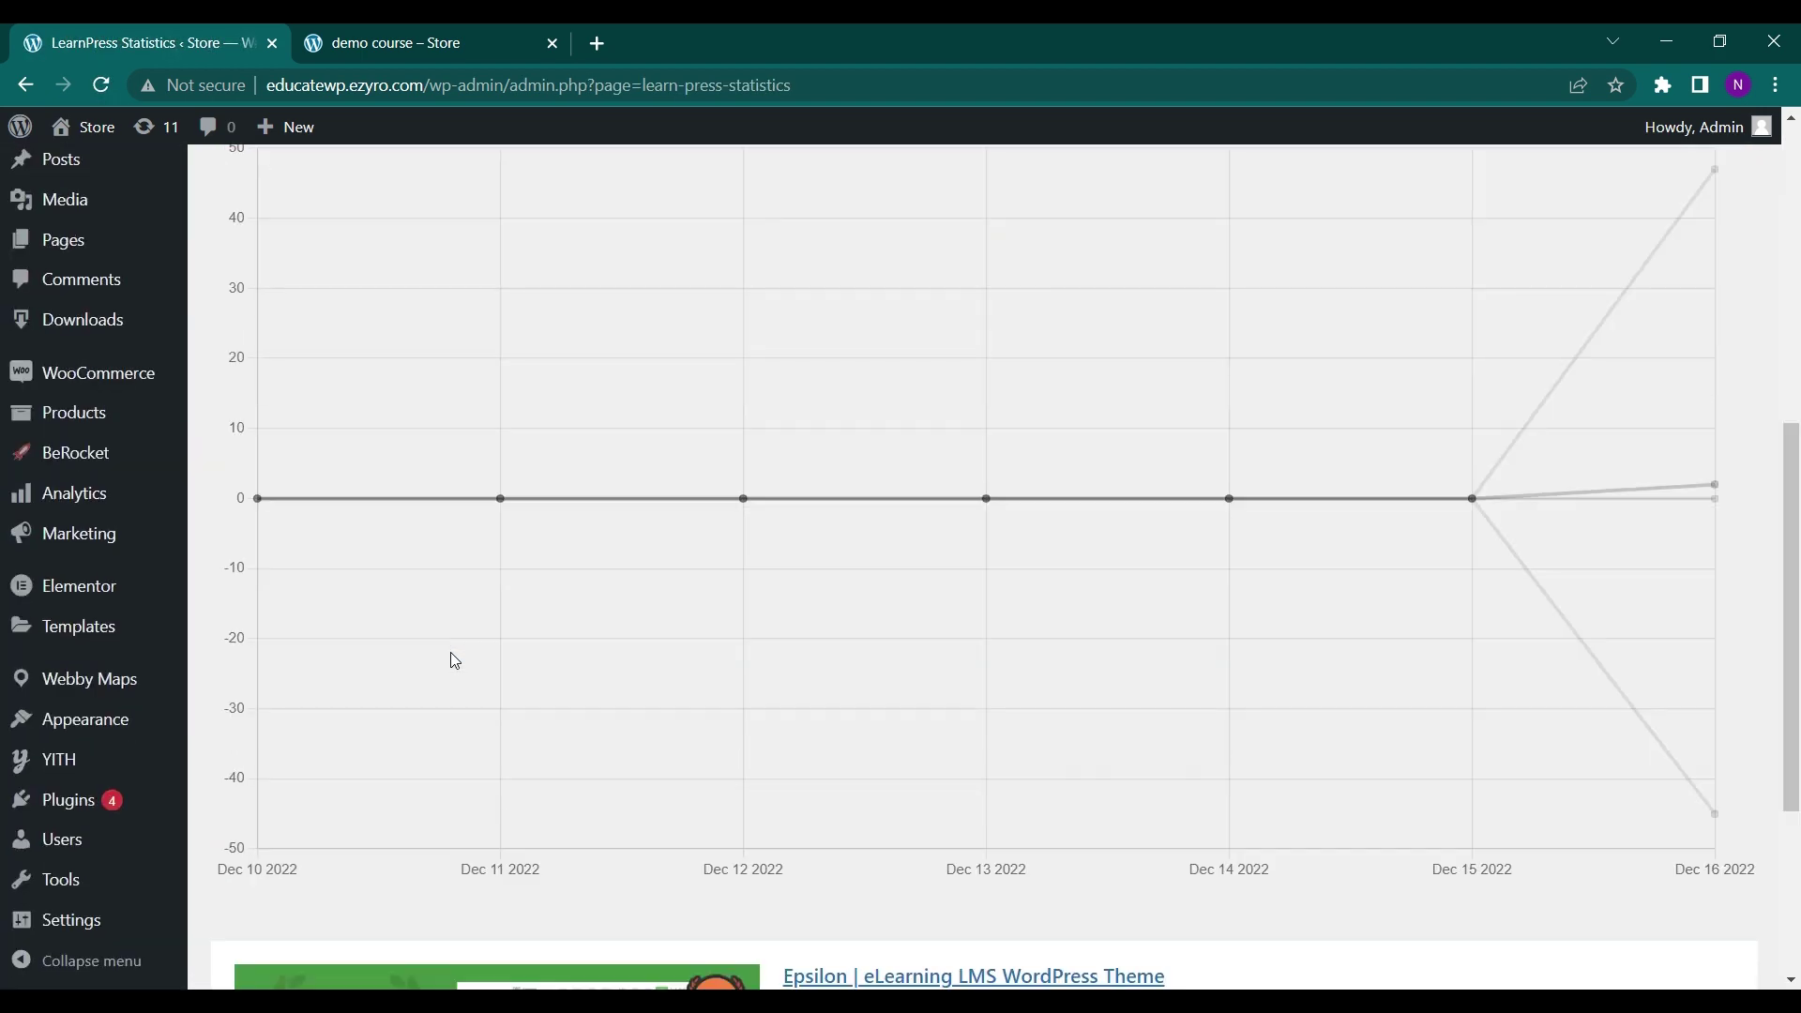
{"action": "scroll", "coordinate": [453, 659], "scroll_direction": "up", "scroll_amount": 2}
{"action": "scroll", "coordinate": [453, 659], "scroll_direction": "down", "scroll_amount": 7}
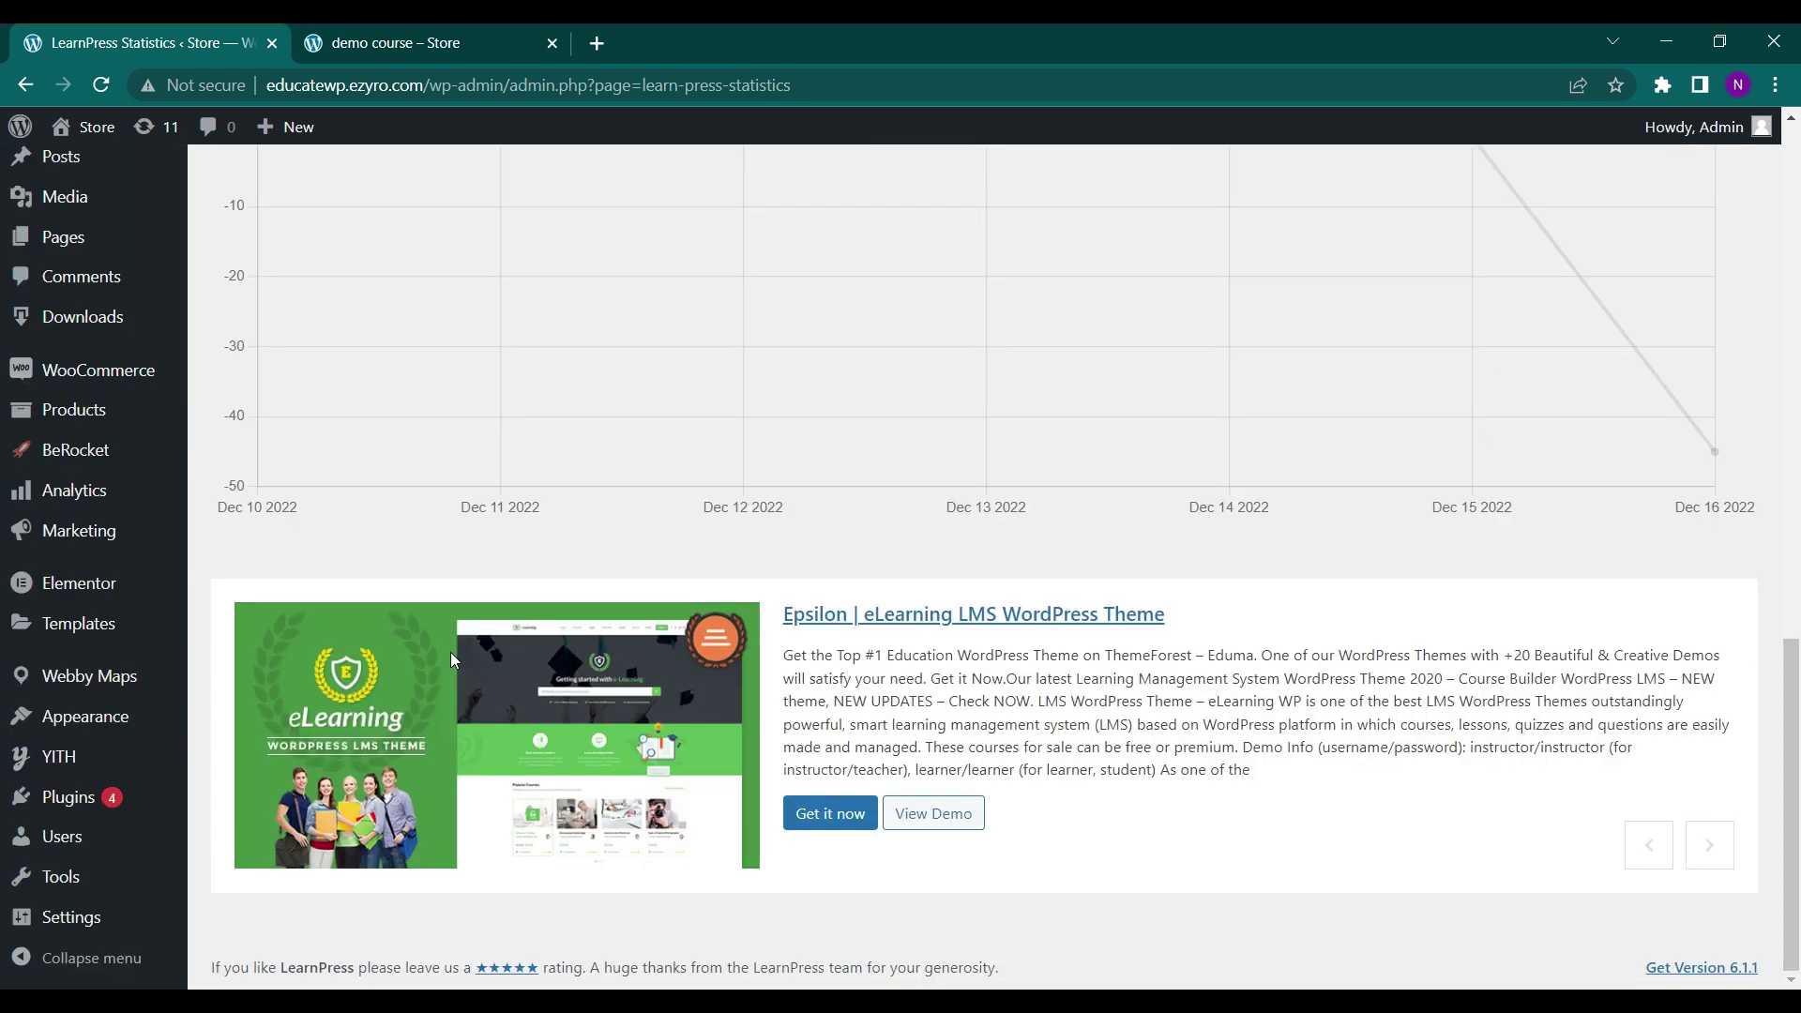
{"action": "scroll", "coordinate": [453, 660], "scroll_direction": "up", "scroll_amount": 10}
{"action": "scroll", "coordinate": [672, 700], "scroll_direction": "down", "scroll_amount": 3}
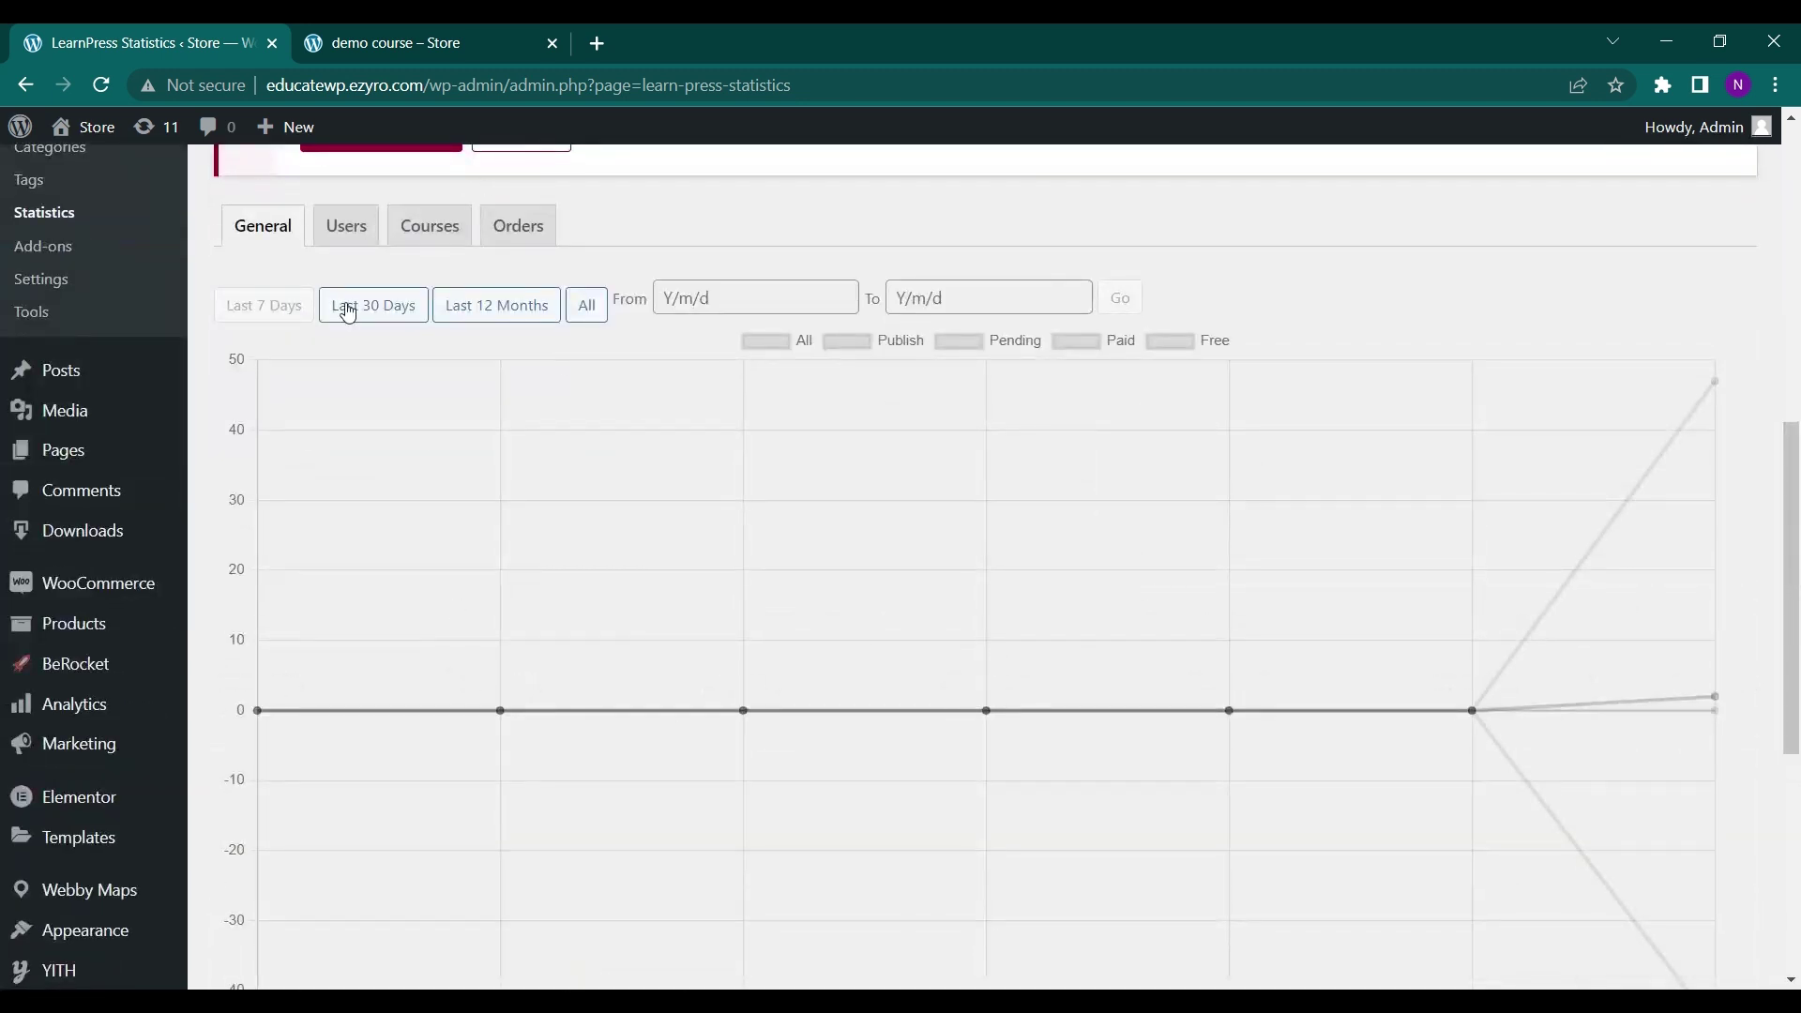
View the user statistics and the order statistics in LearnPress.
{"action": "left_click", "coordinate": [354, 246]}
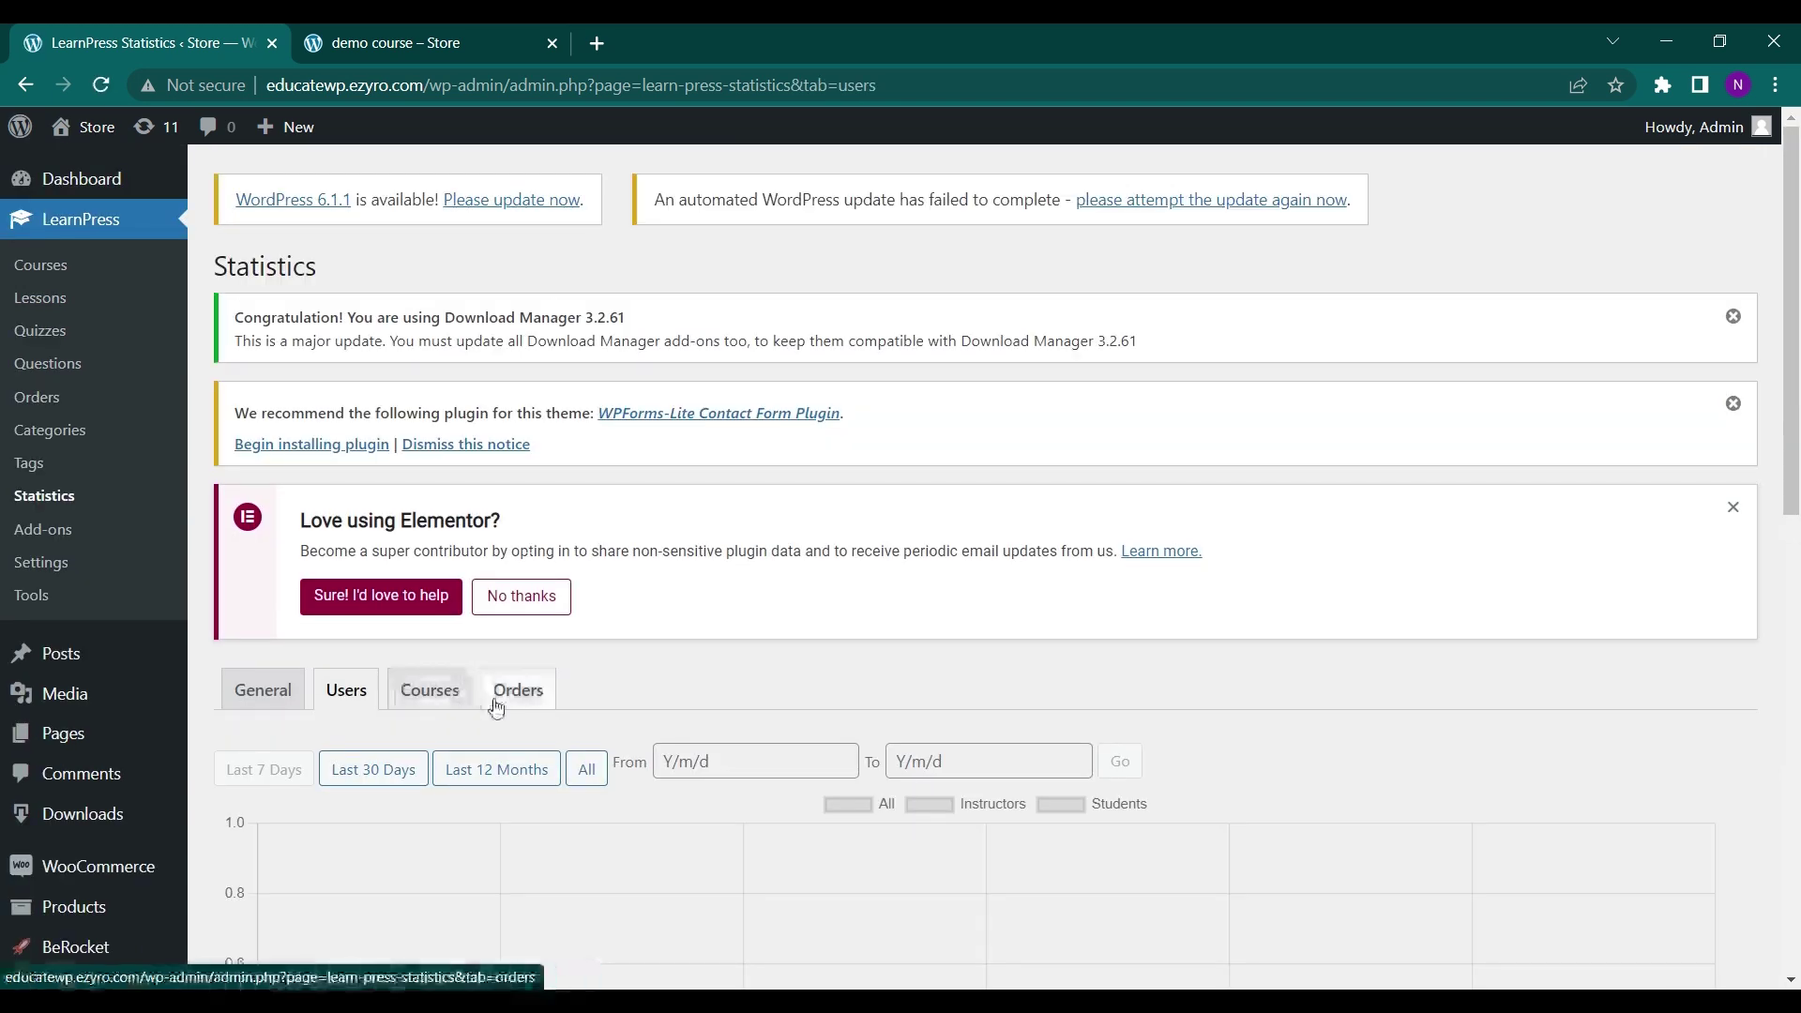
{"action": "left_click", "coordinate": [498, 704]}
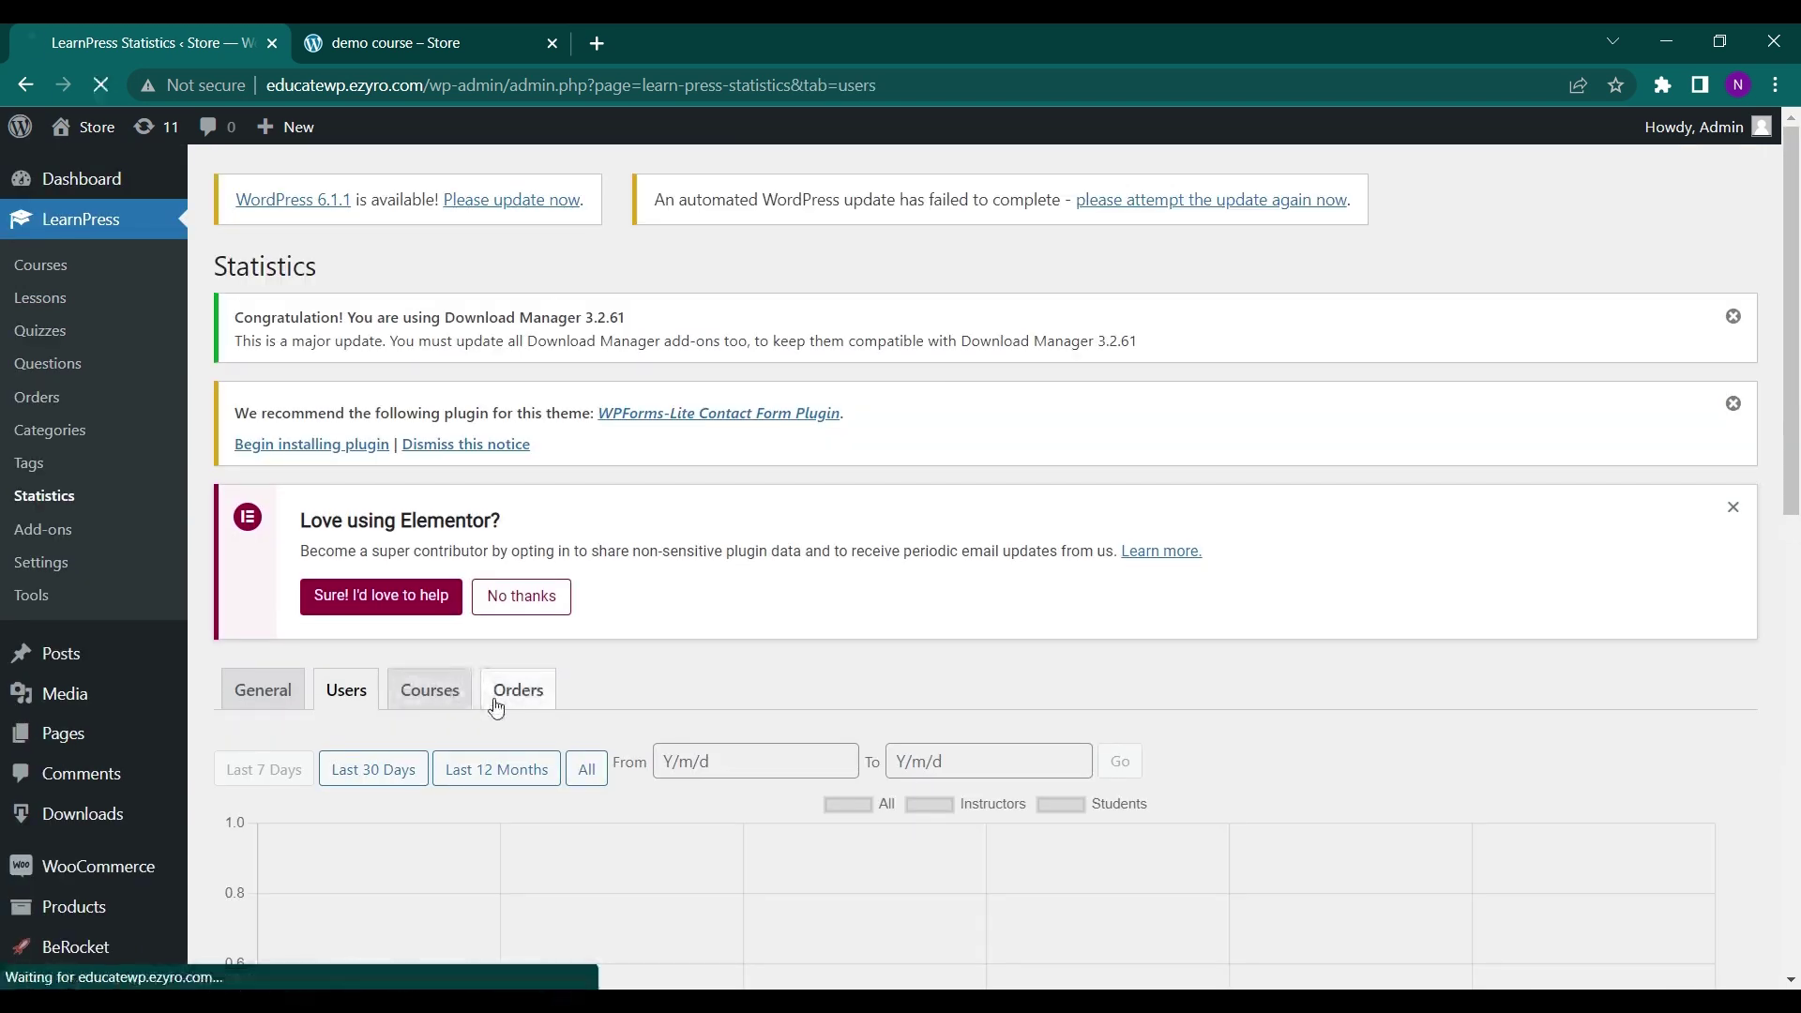
{"action": "scroll", "coordinate": [565, 743], "scroll_direction": "down", "scroll_amount": 3}
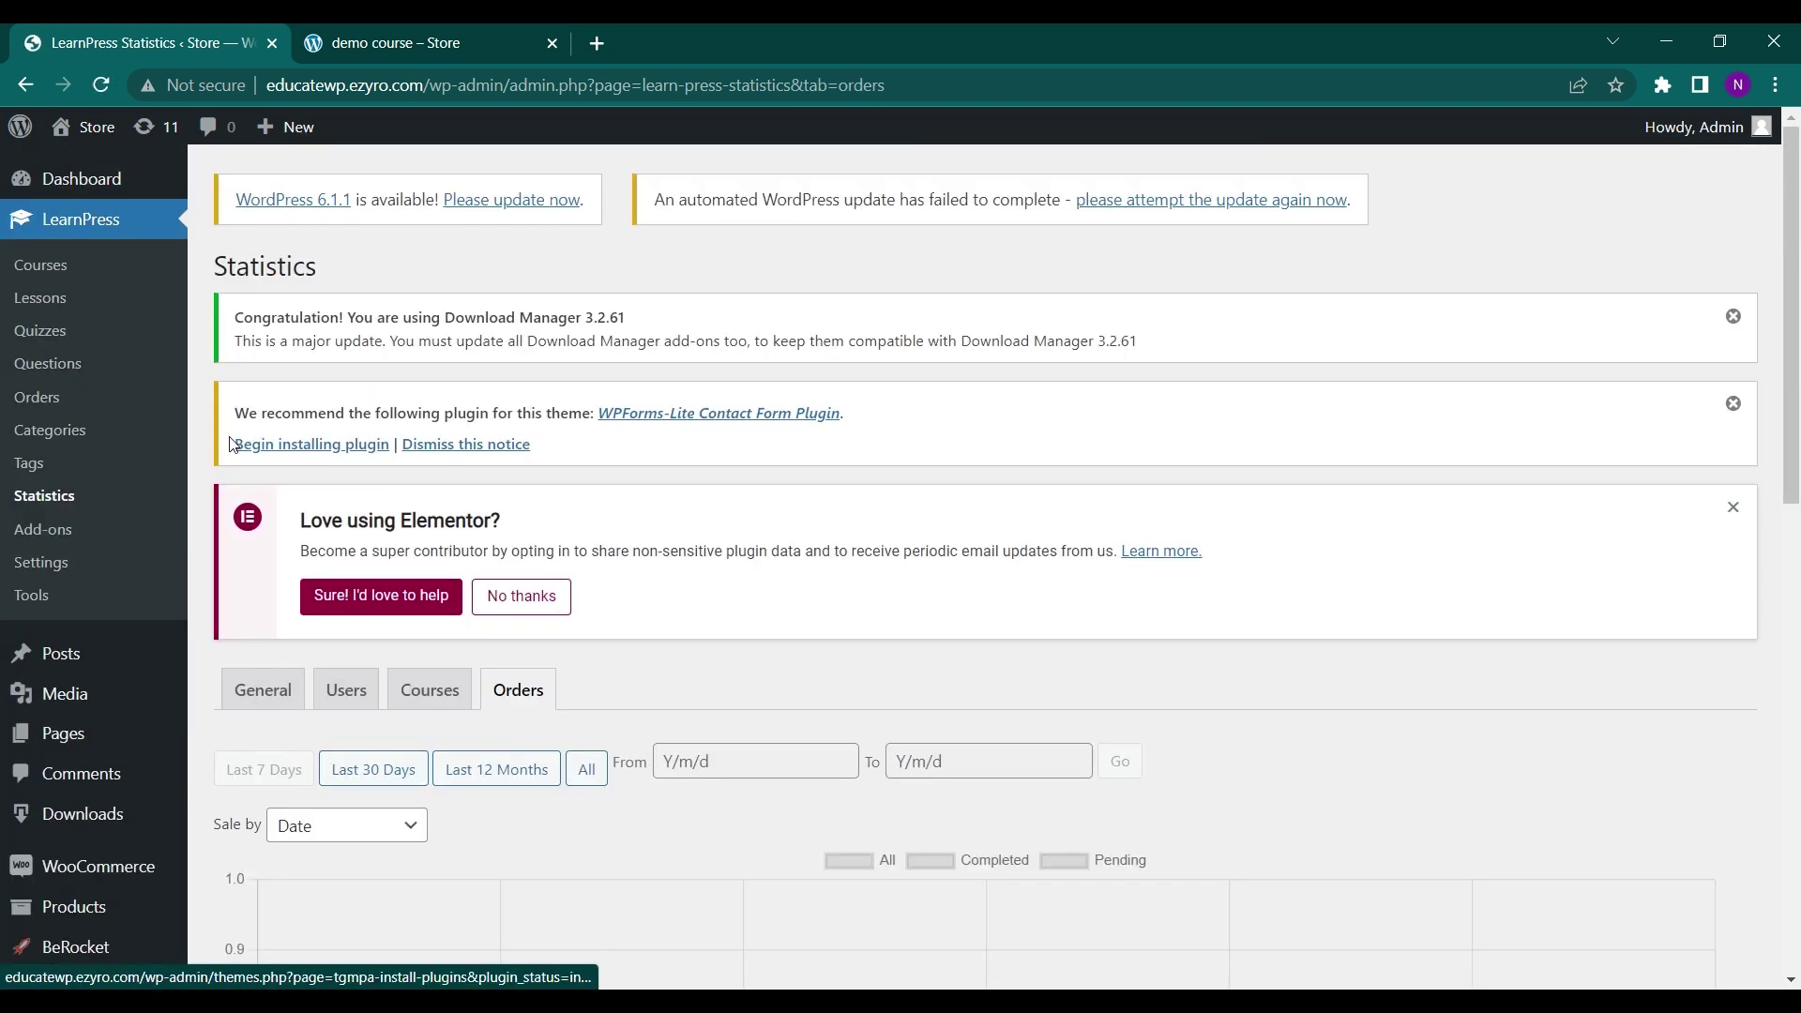
Look over the general page setup in the LearnPress settings and examine the payment options.
{"action": "scroll", "coordinate": [330, 683], "scroll_direction": "down", "scroll_amount": 3}
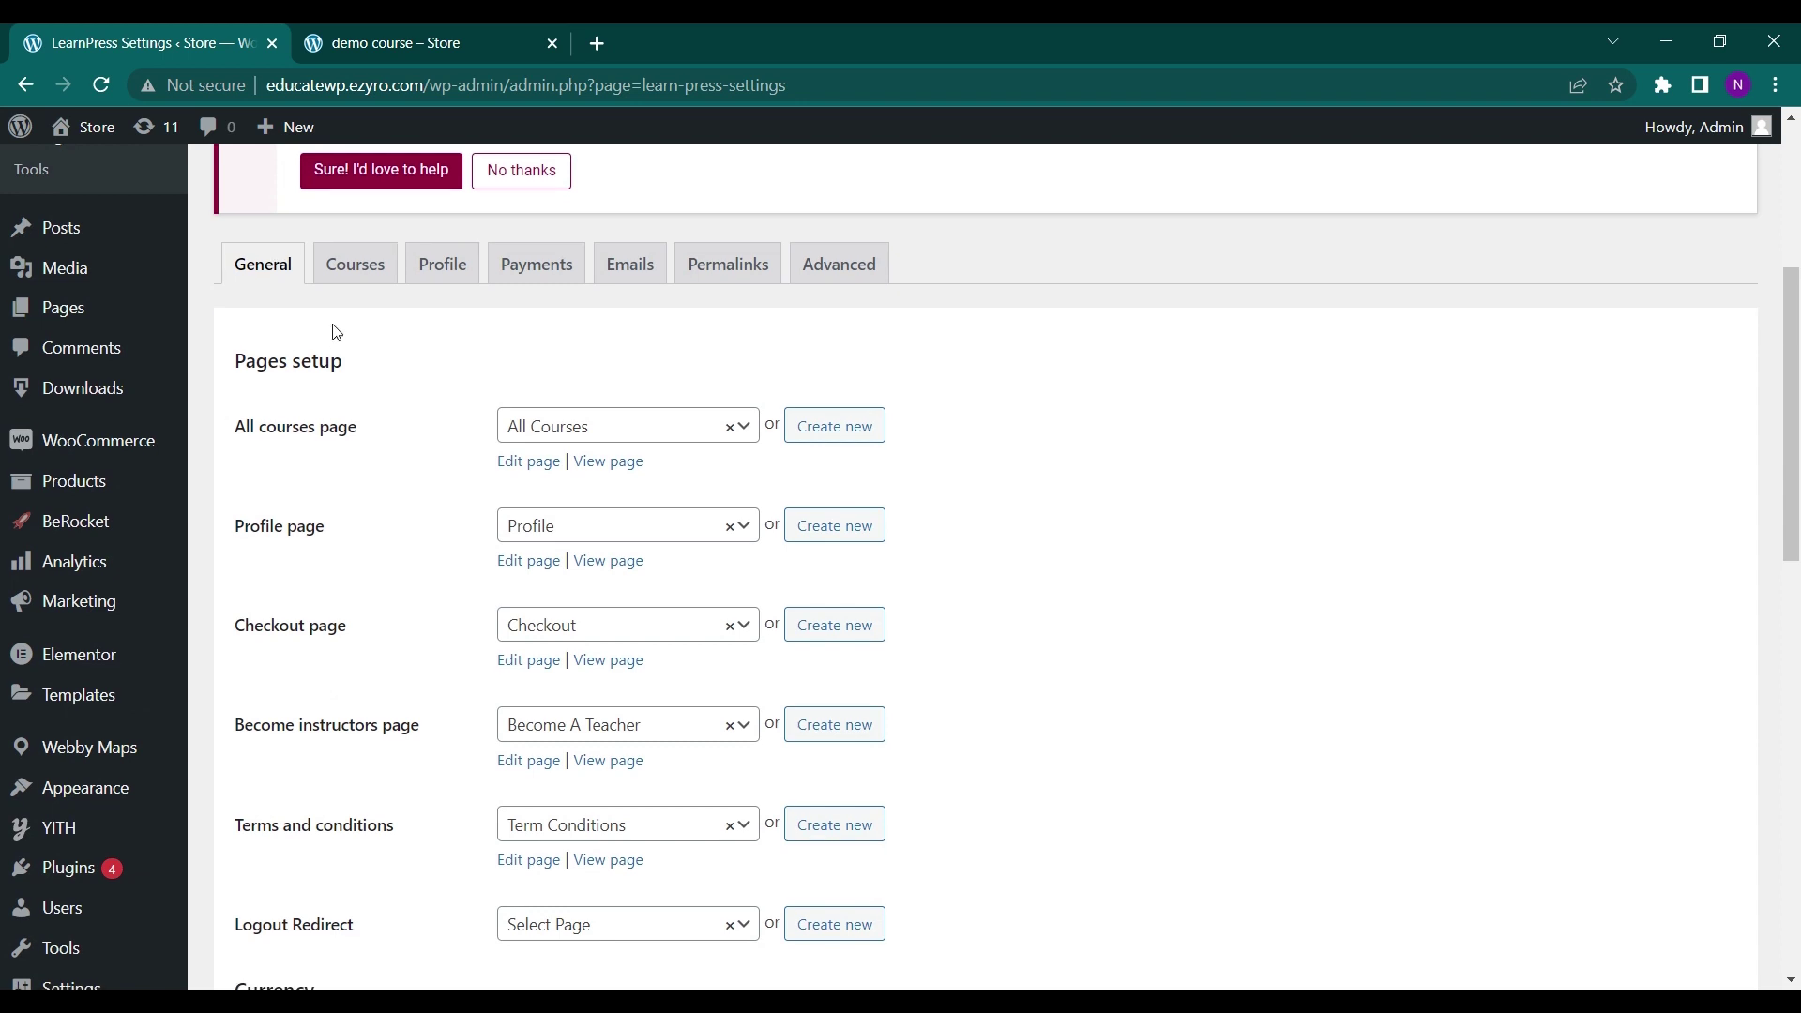
{"action": "scroll", "coordinate": [335, 332], "scroll_direction": "up", "scroll_amount": 3}
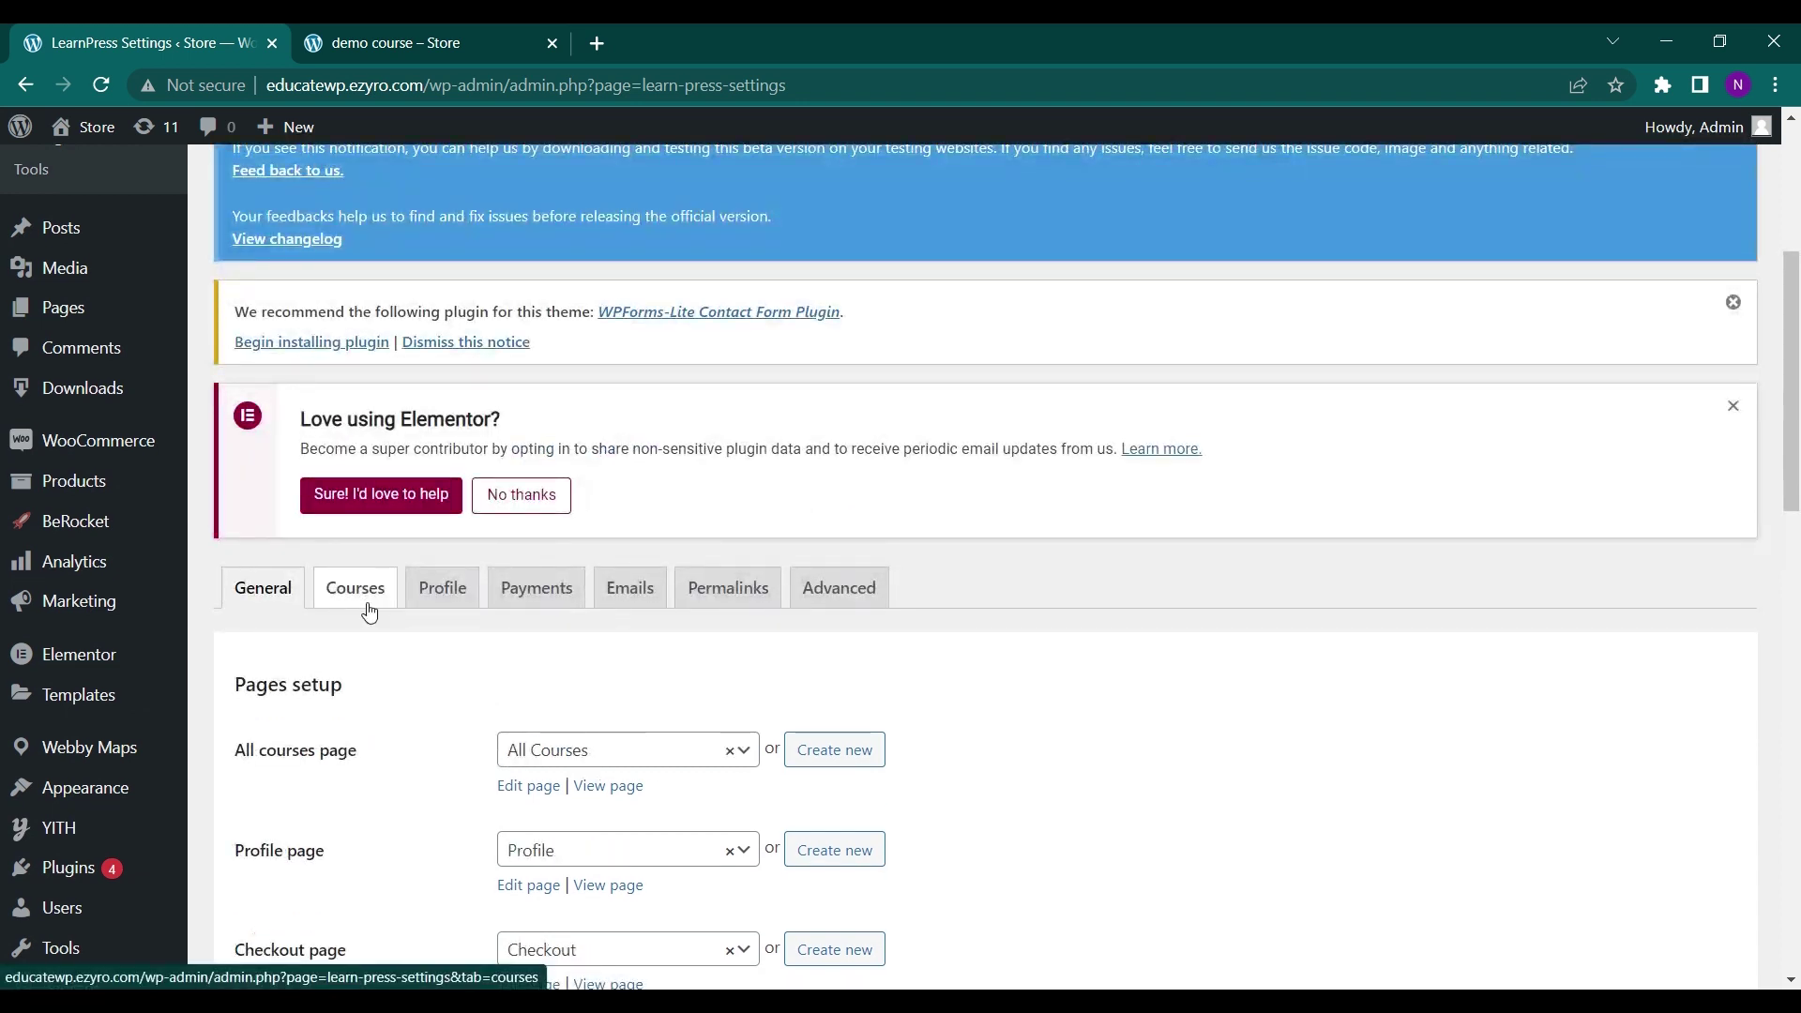
{"action": "left_click", "coordinate": [551, 606]}
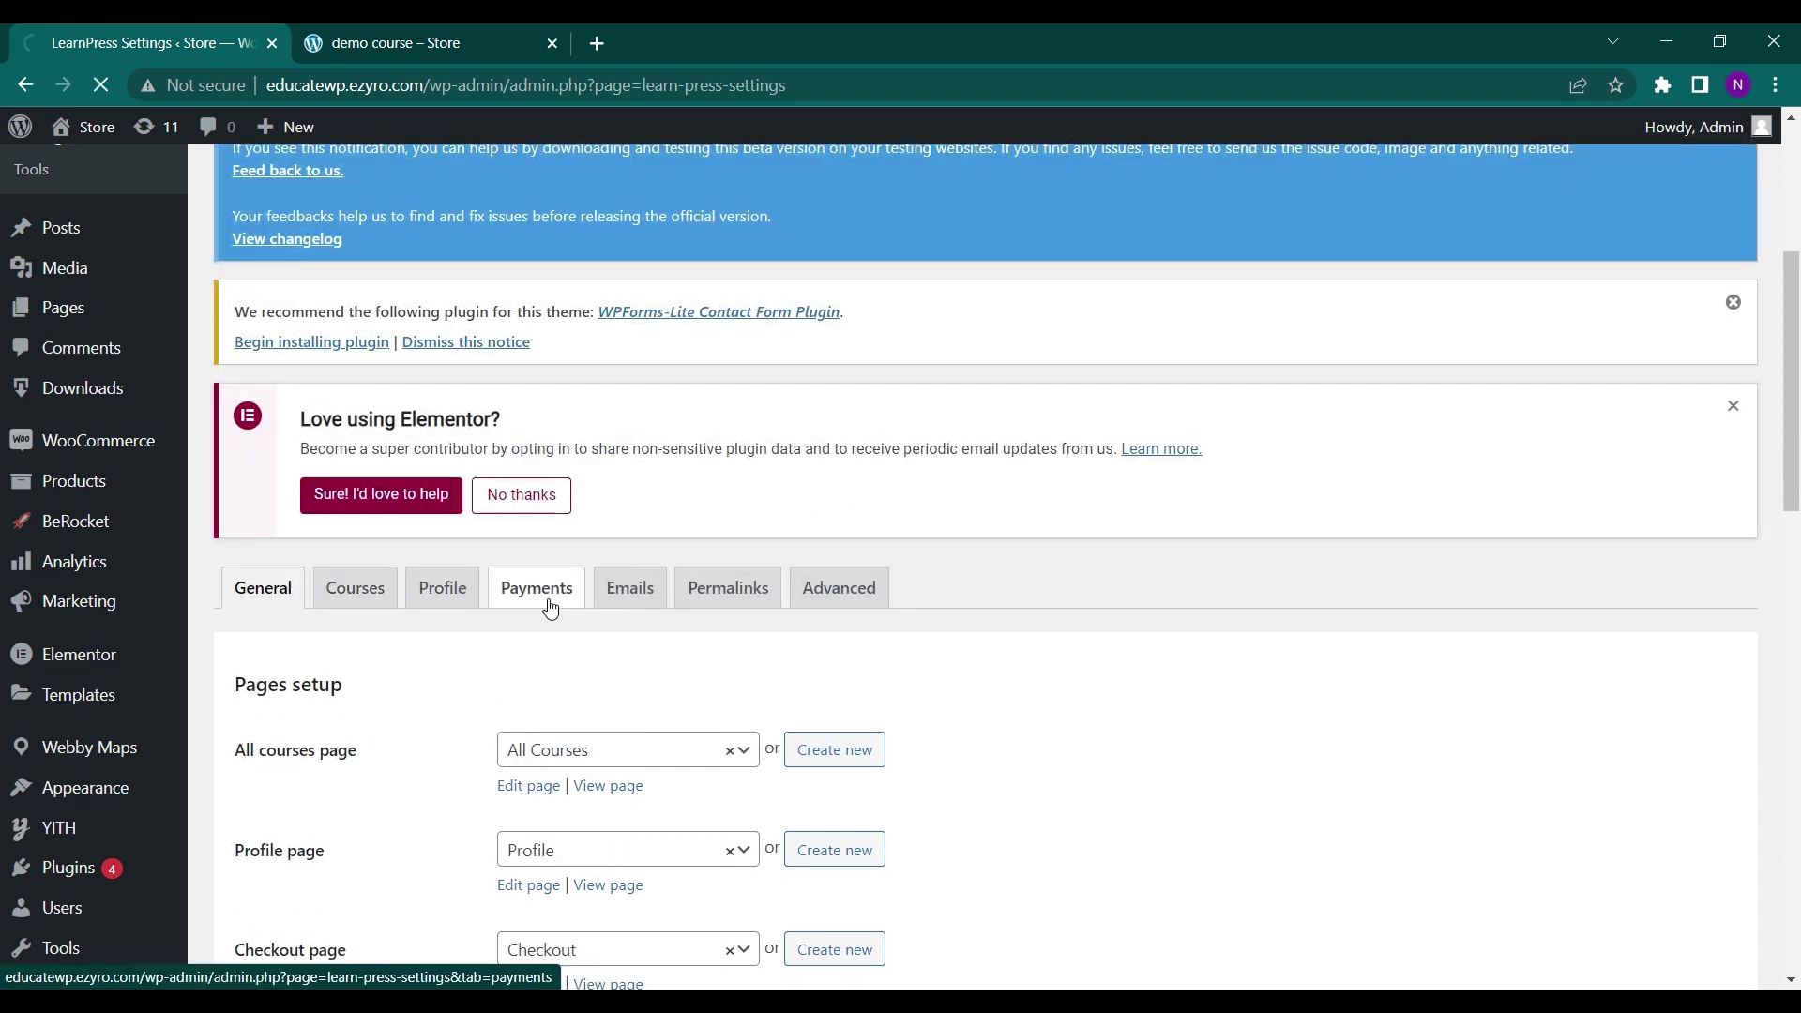
{"action": "scroll", "coordinate": [549, 605], "scroll_direction": "down", "scroll_amount": 3}
{"action": "scroll", "coordinate": [583, 666], "scroll_direction": "down", "scroll_amount": 4}
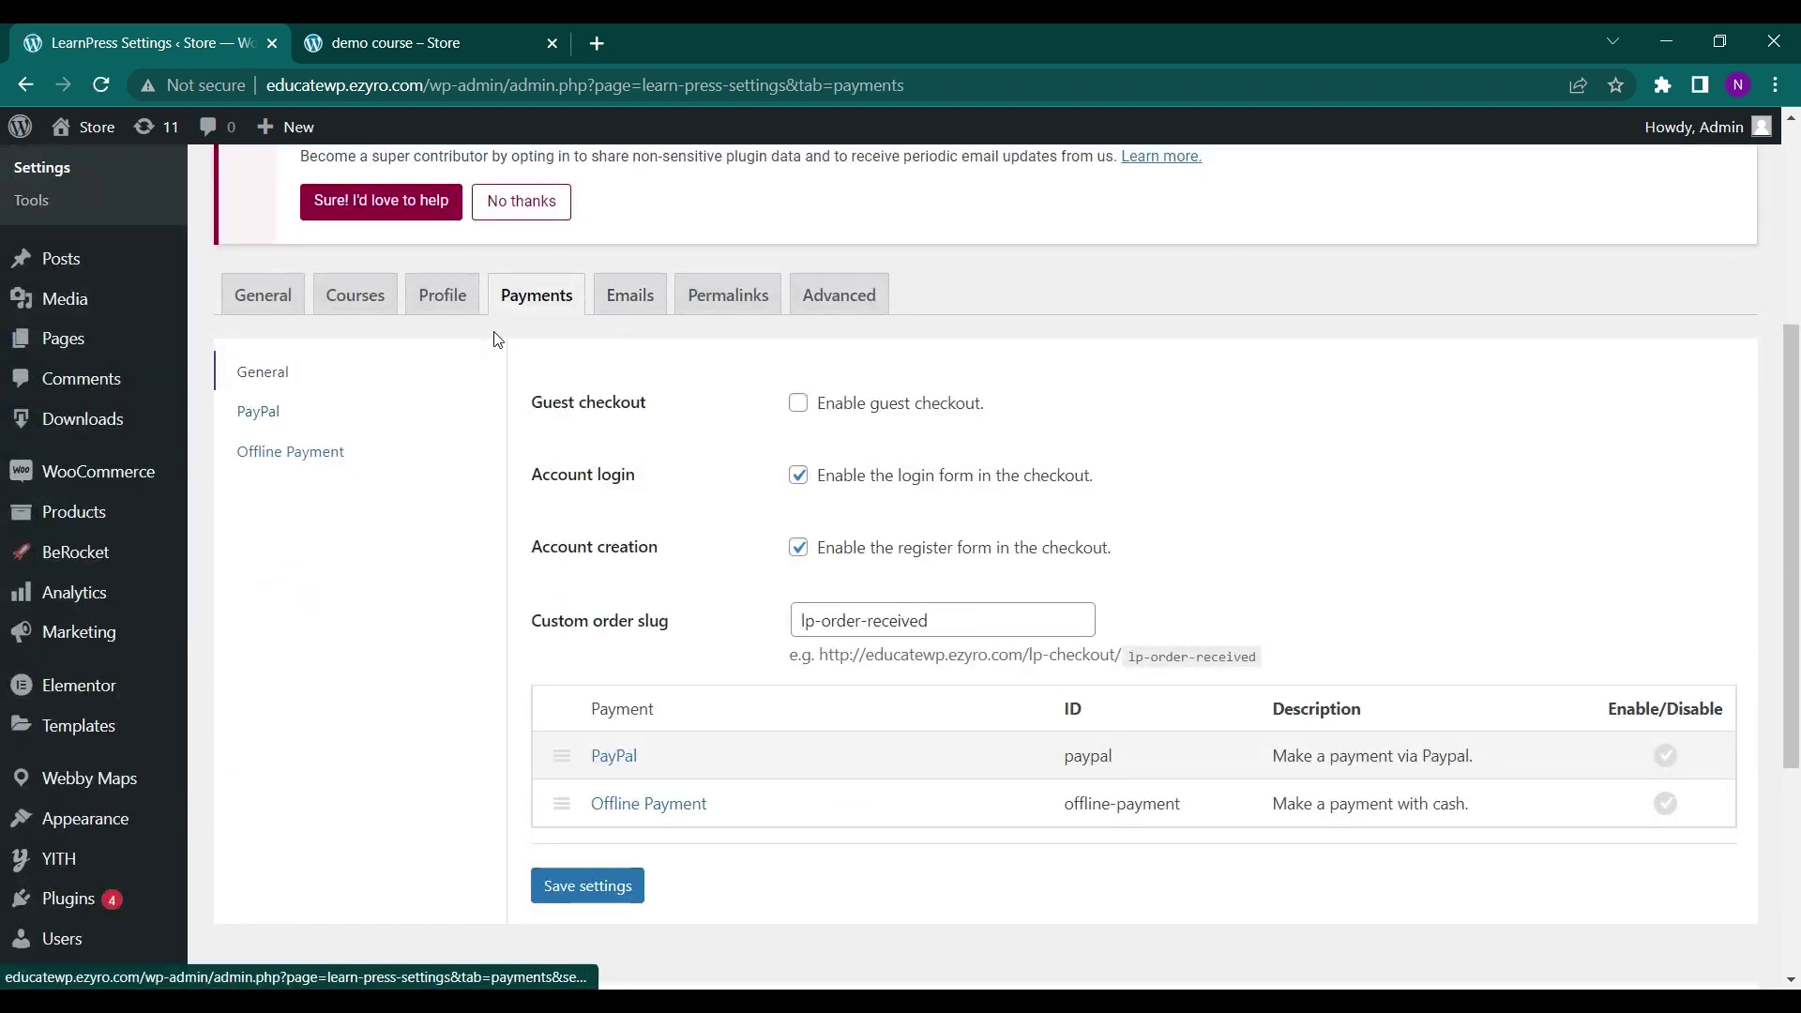
Examine the LearnPress email settings, including the sender options, template and notification list.
{"action": "left_click", "coordinate": [633, 306]}
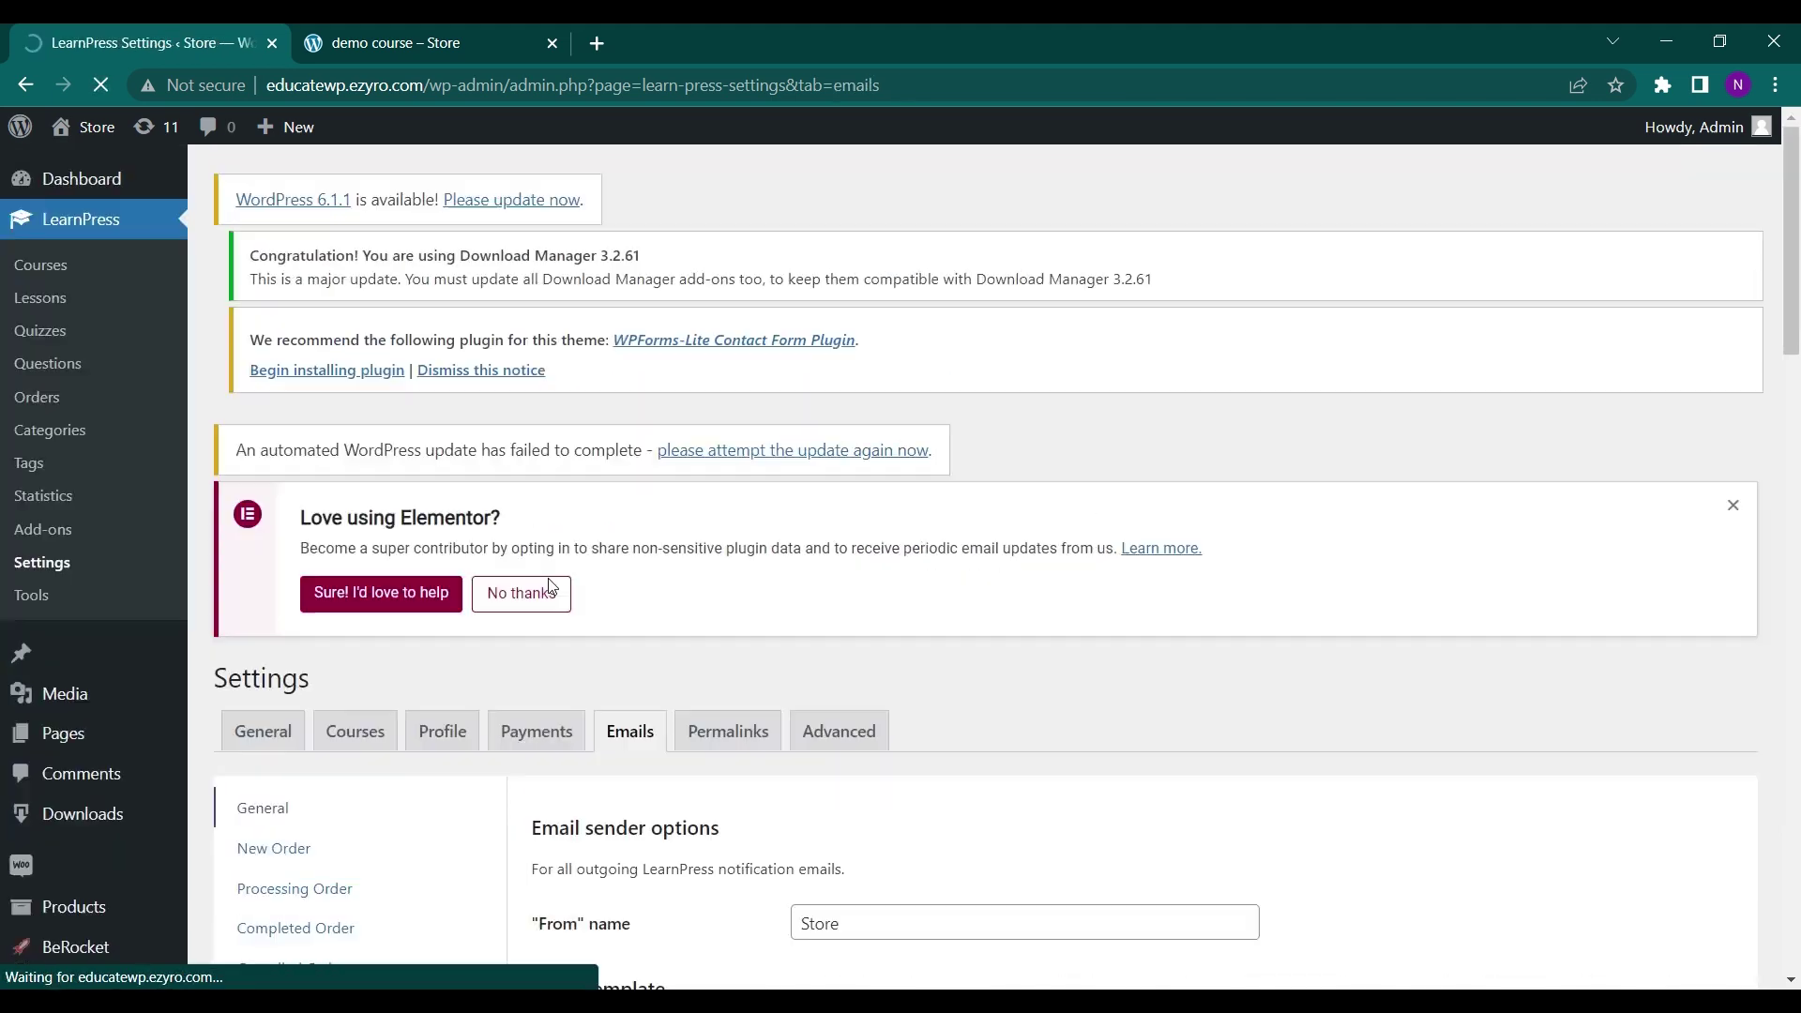
{"action": "scroll", "coordinate": [551, 586], "scroll_direction": "down", "scroll_amount": 5}
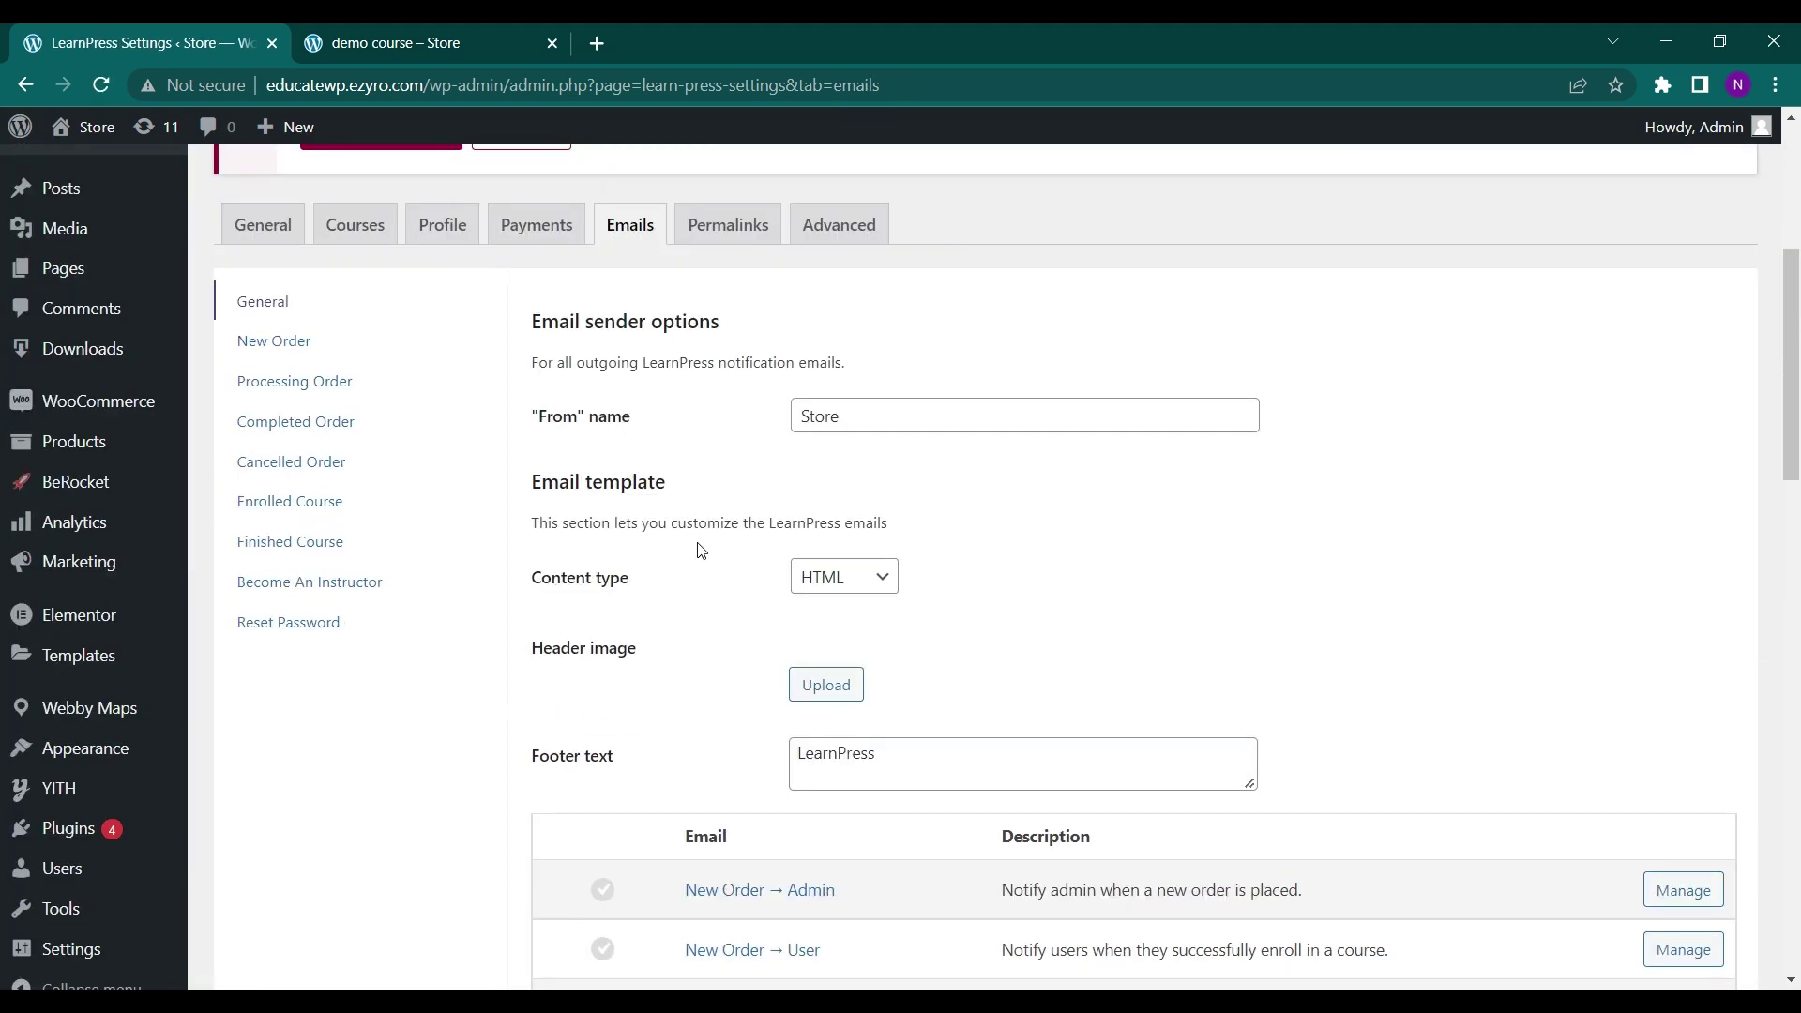
{"action": "scroll", "coordinate": [699, 551], "scroll_direction": "down", "scroll_amount": 5}
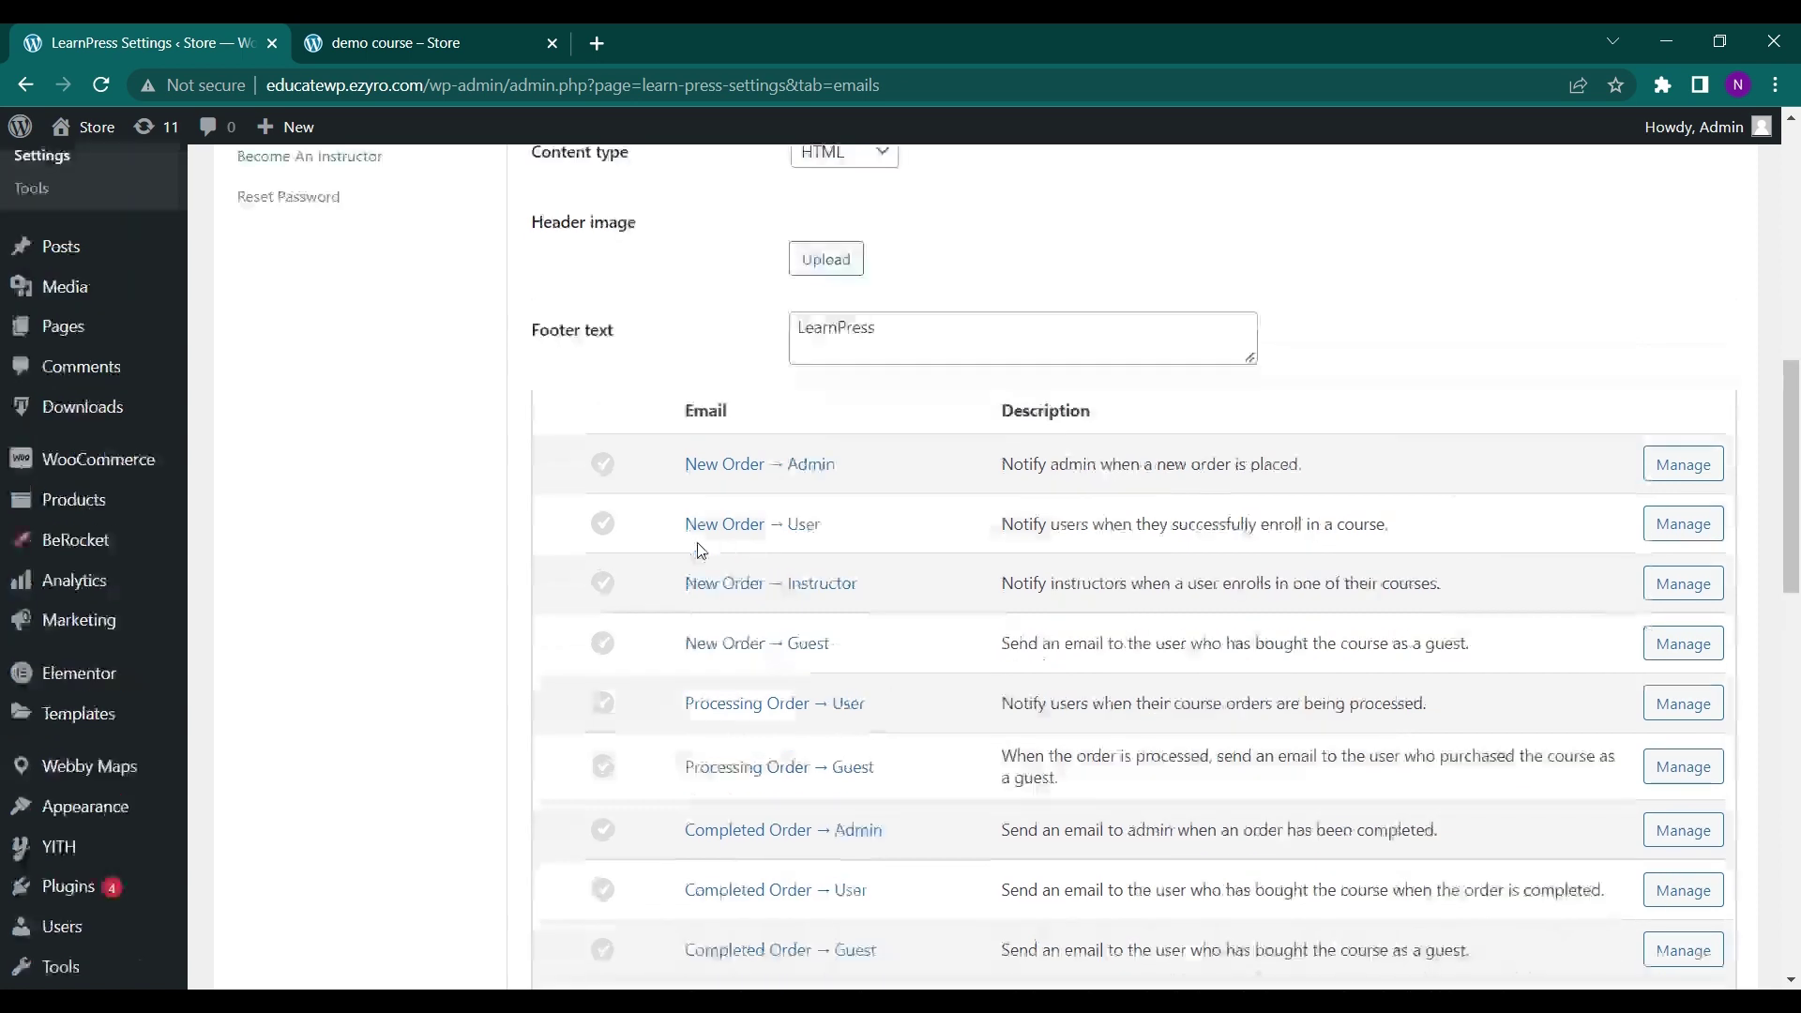
{"action": "scroll", "coordinate": [699, 551], "scroll_direction": "up", "scroll_amount": 9}
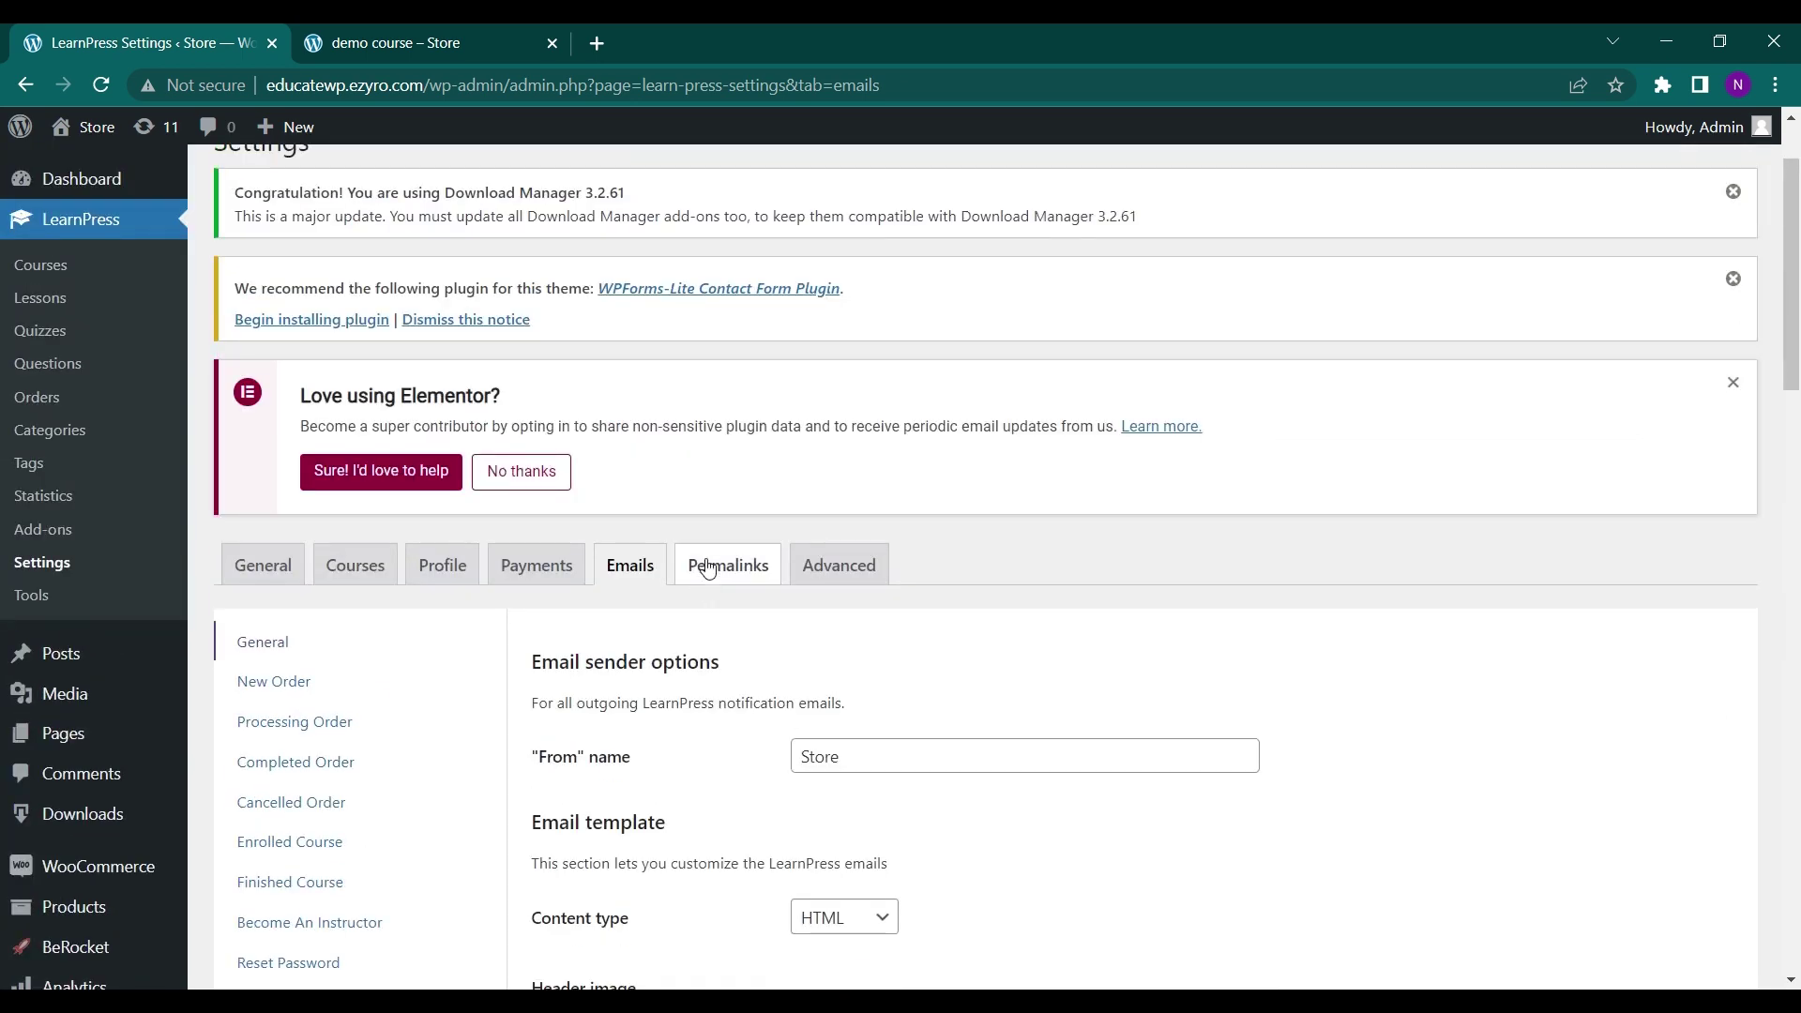
Examine the LearnPress permalink settings for courses, lessons and quizzes.
{"action": "left_click", "coordinate": [708, 567]}
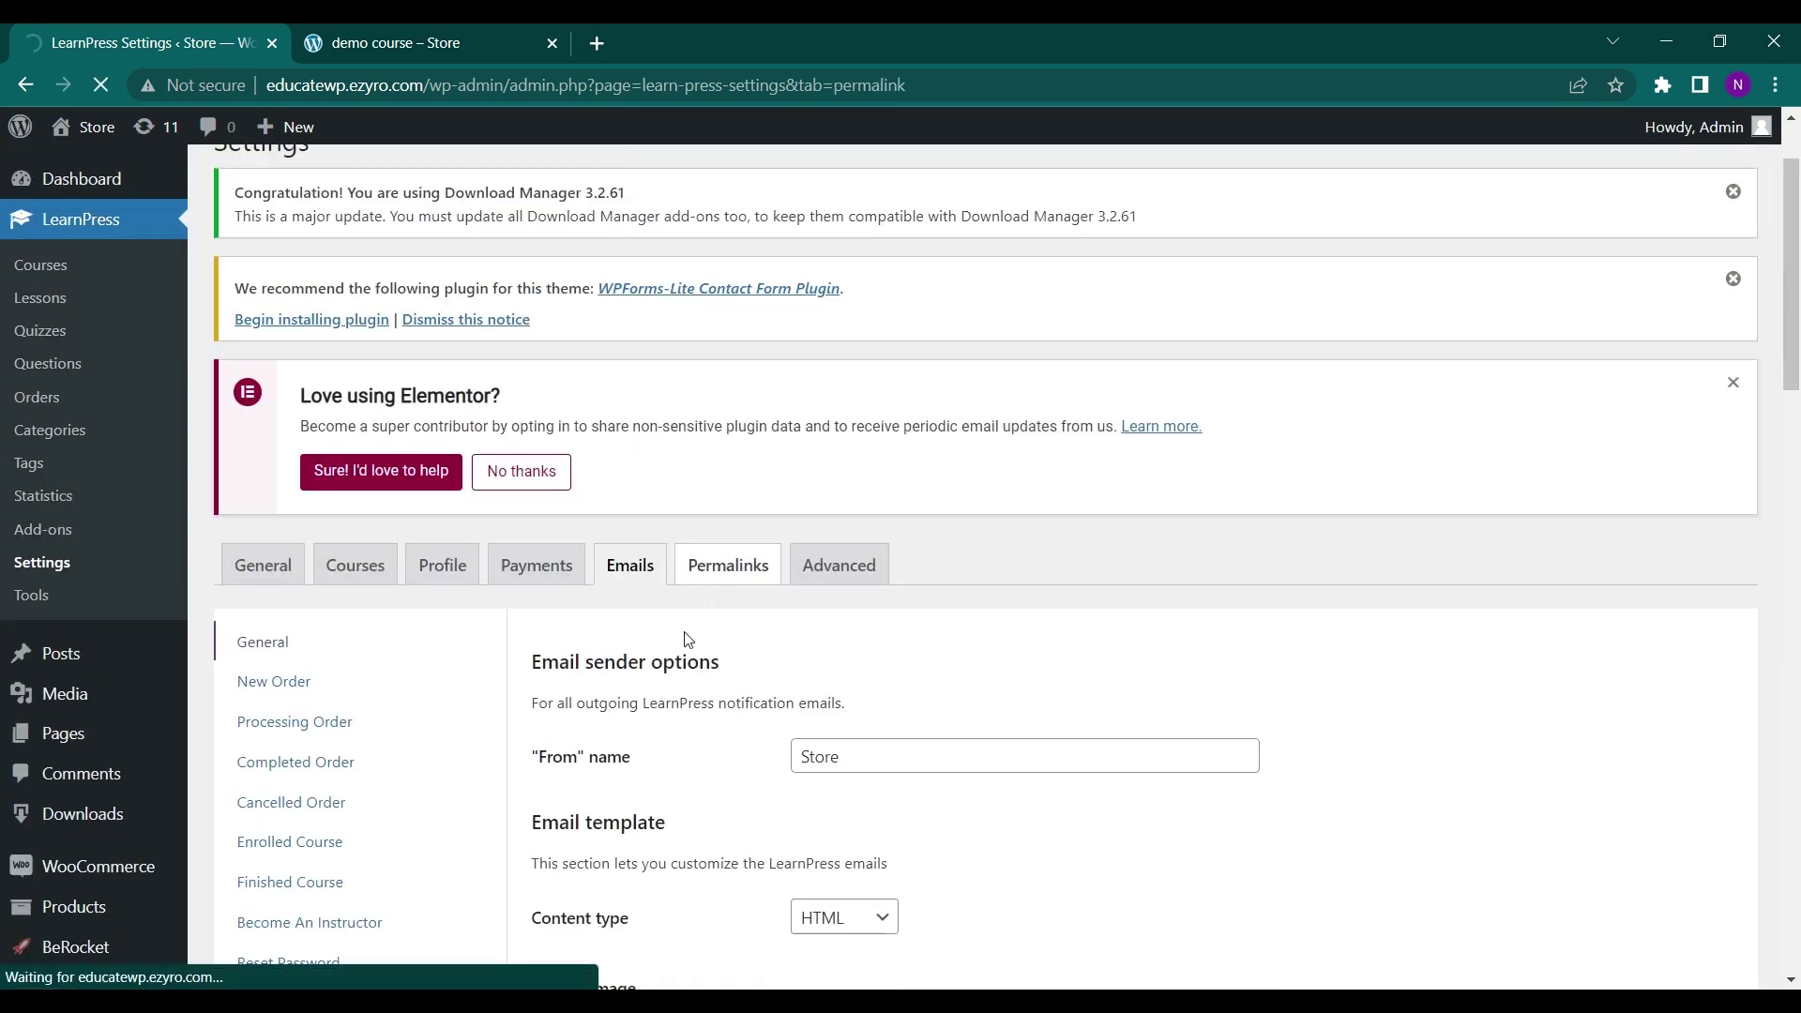
{"action": "scroll", "coordinate": [684, 635], "scroll_direction": "down", "scroll_amount": 3}
{"action": "scroll", "coordinate": [519, 856], "scroll_direction": "down", "scroll_amount": 1}
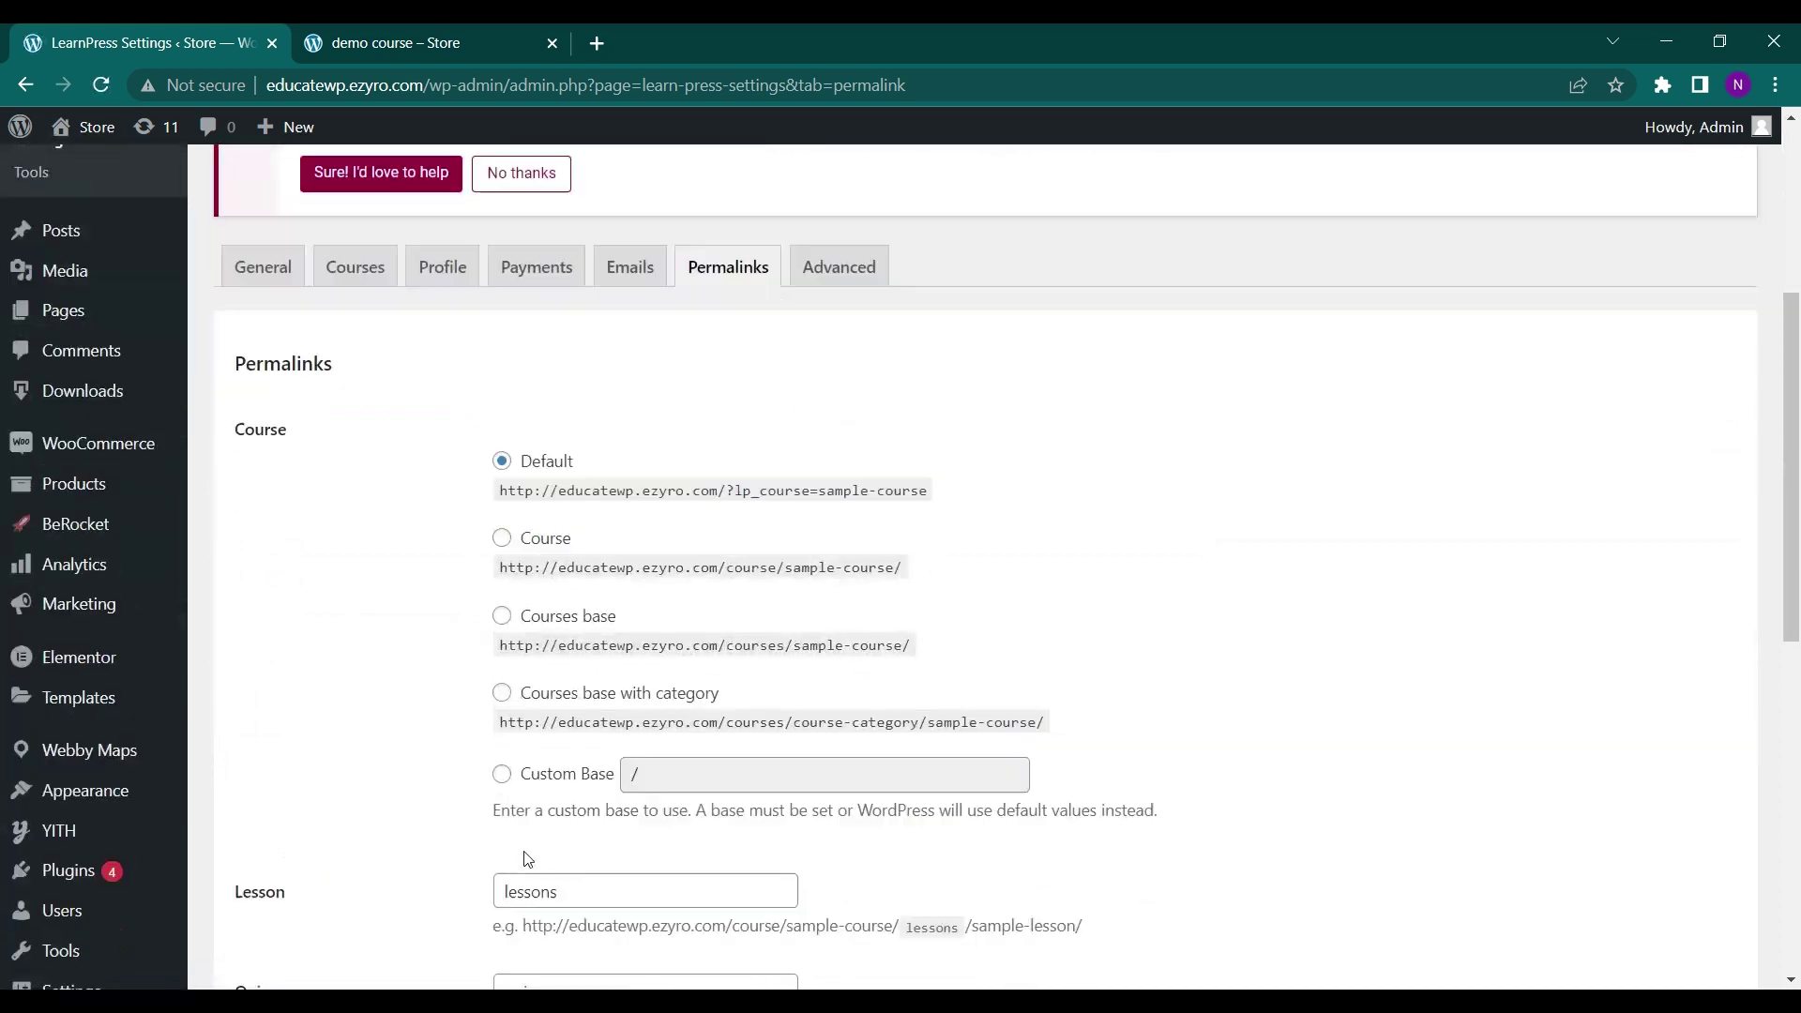
{"action": "scroll", "coordinate": [529, 859], "scroll_direction": "down", "scroll_amount": 1}
Examine the advanced LearnPress settings for style colors, Gutenberg, debug mode and sticky quiz paging.
{"action": "left_click", "coordinate": [821, 257]}
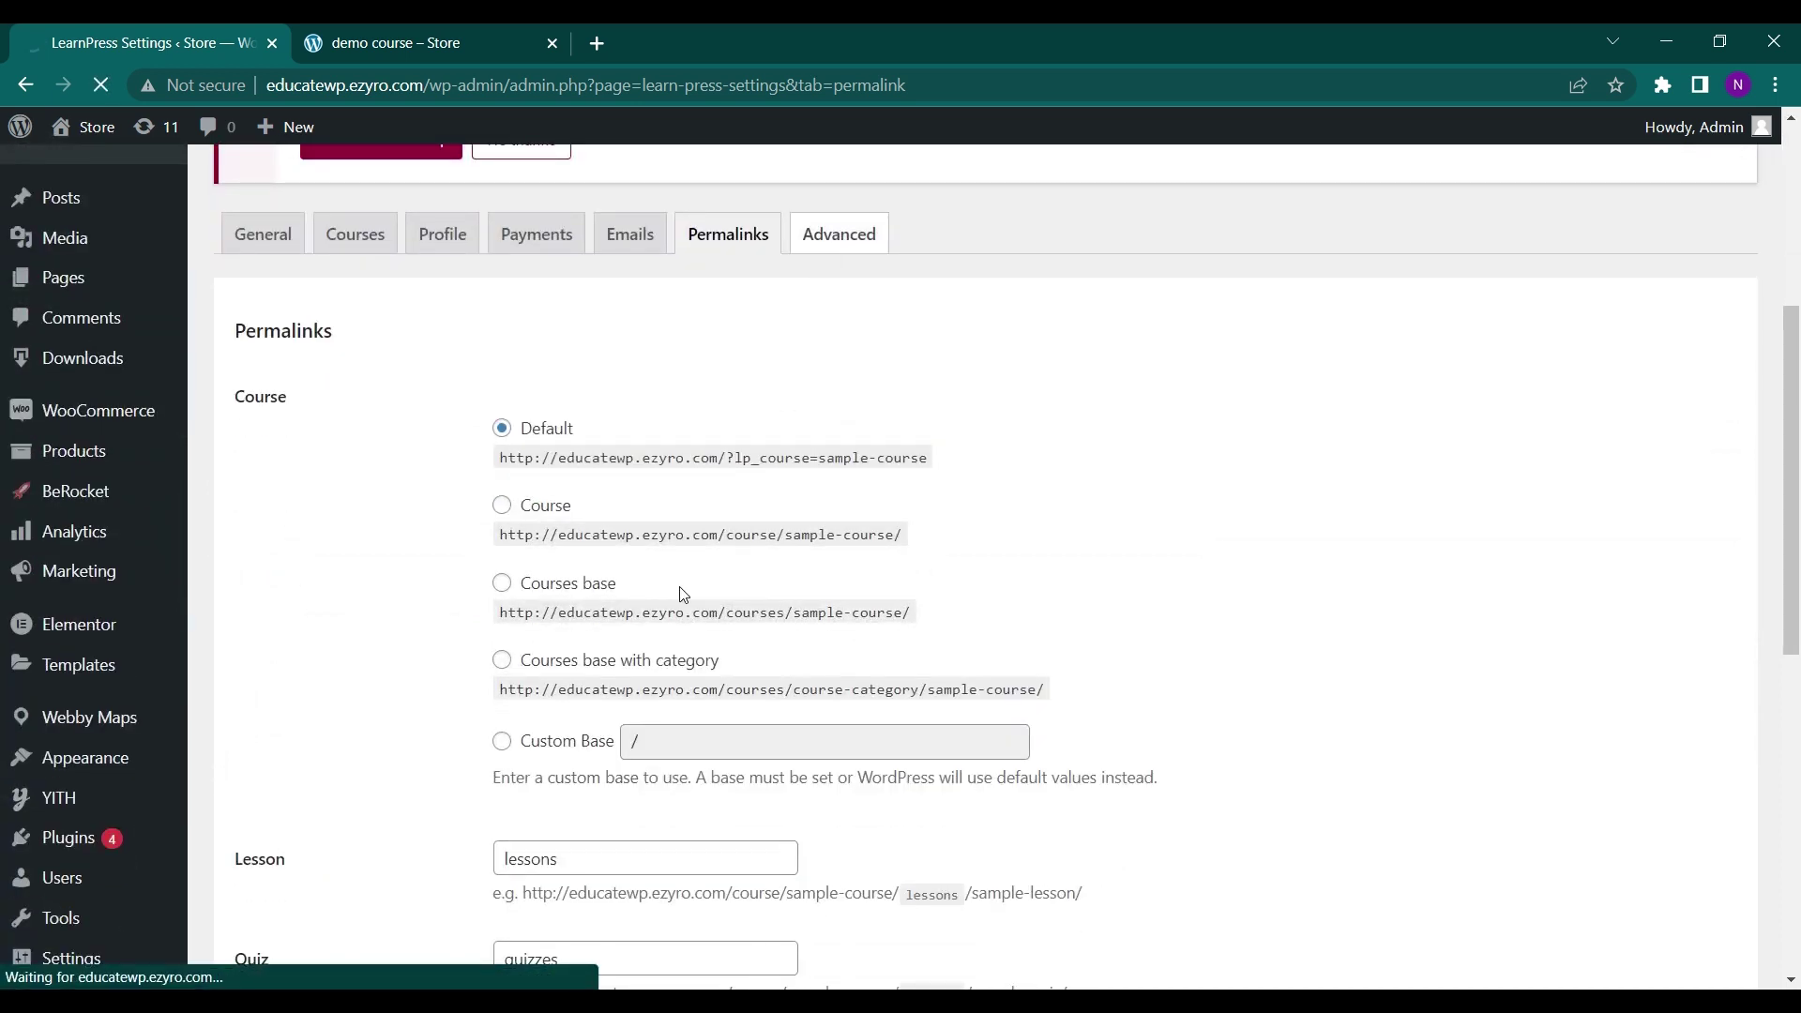
{"action": "scroll", "coordinate": [682, 595], "scroll_direction": "down", "scroll_amount": 4}
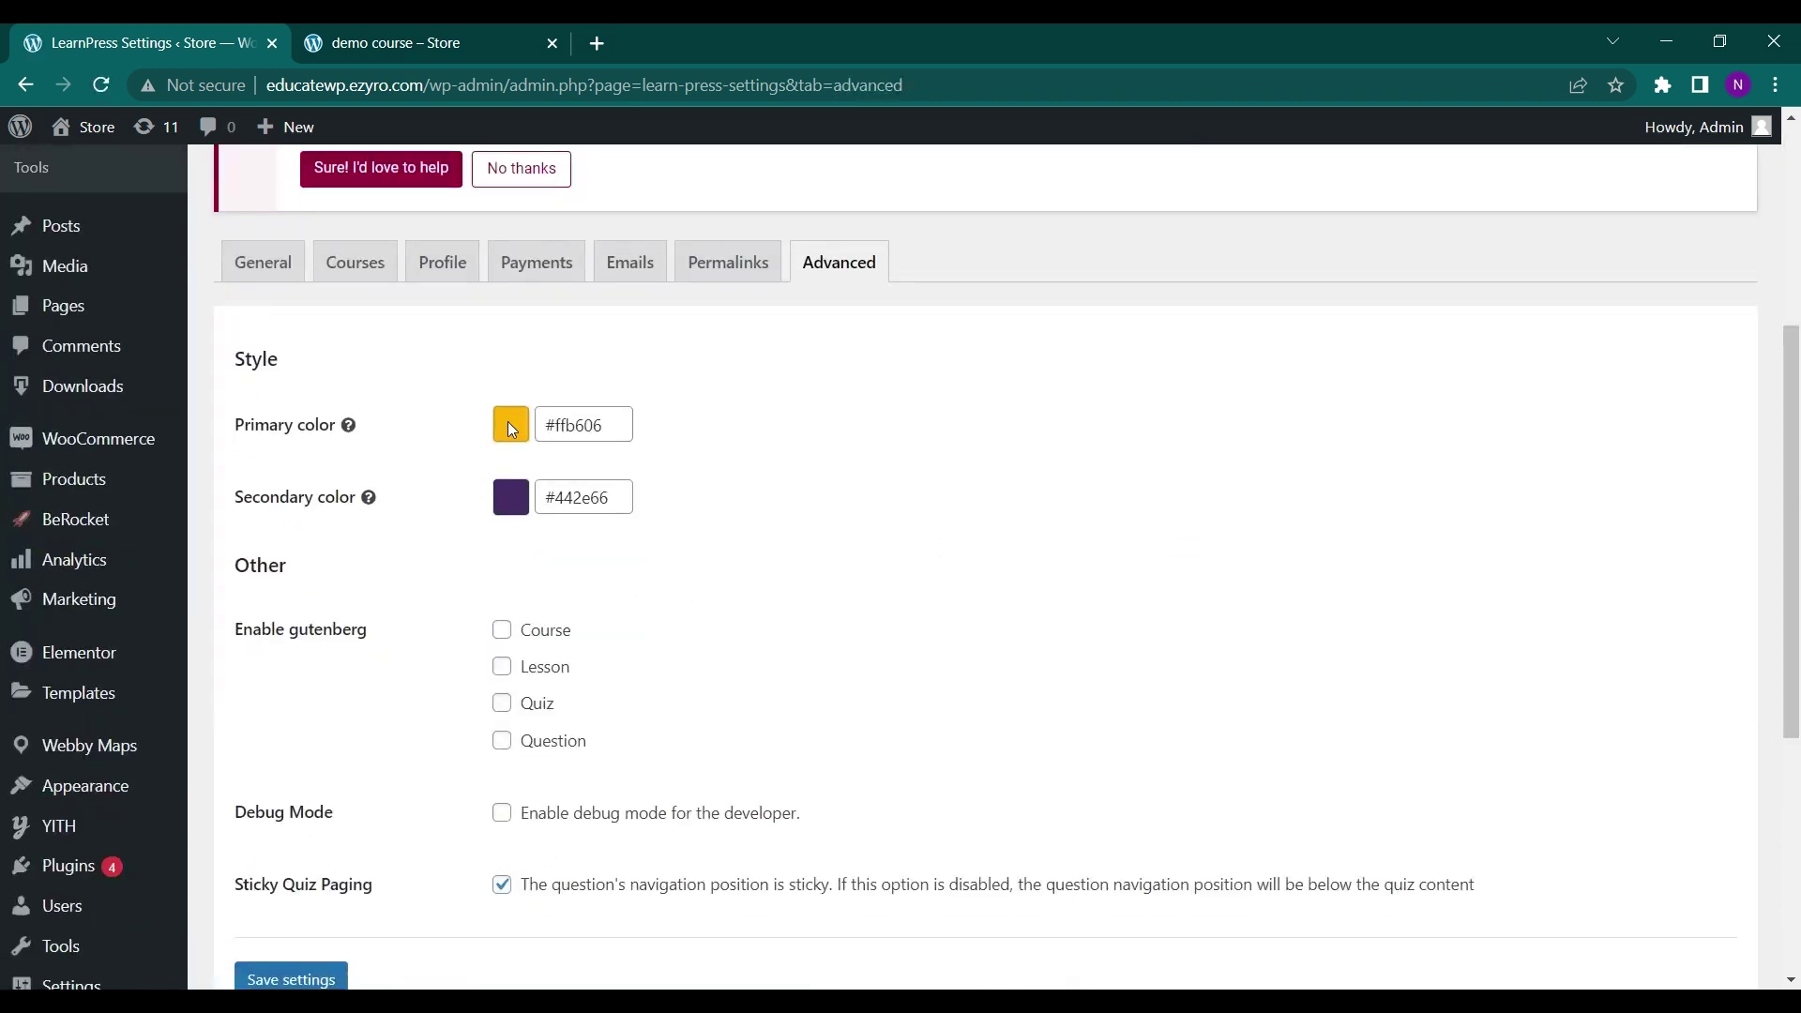
{"action": "left_click", "coordinate": [494, 33]}
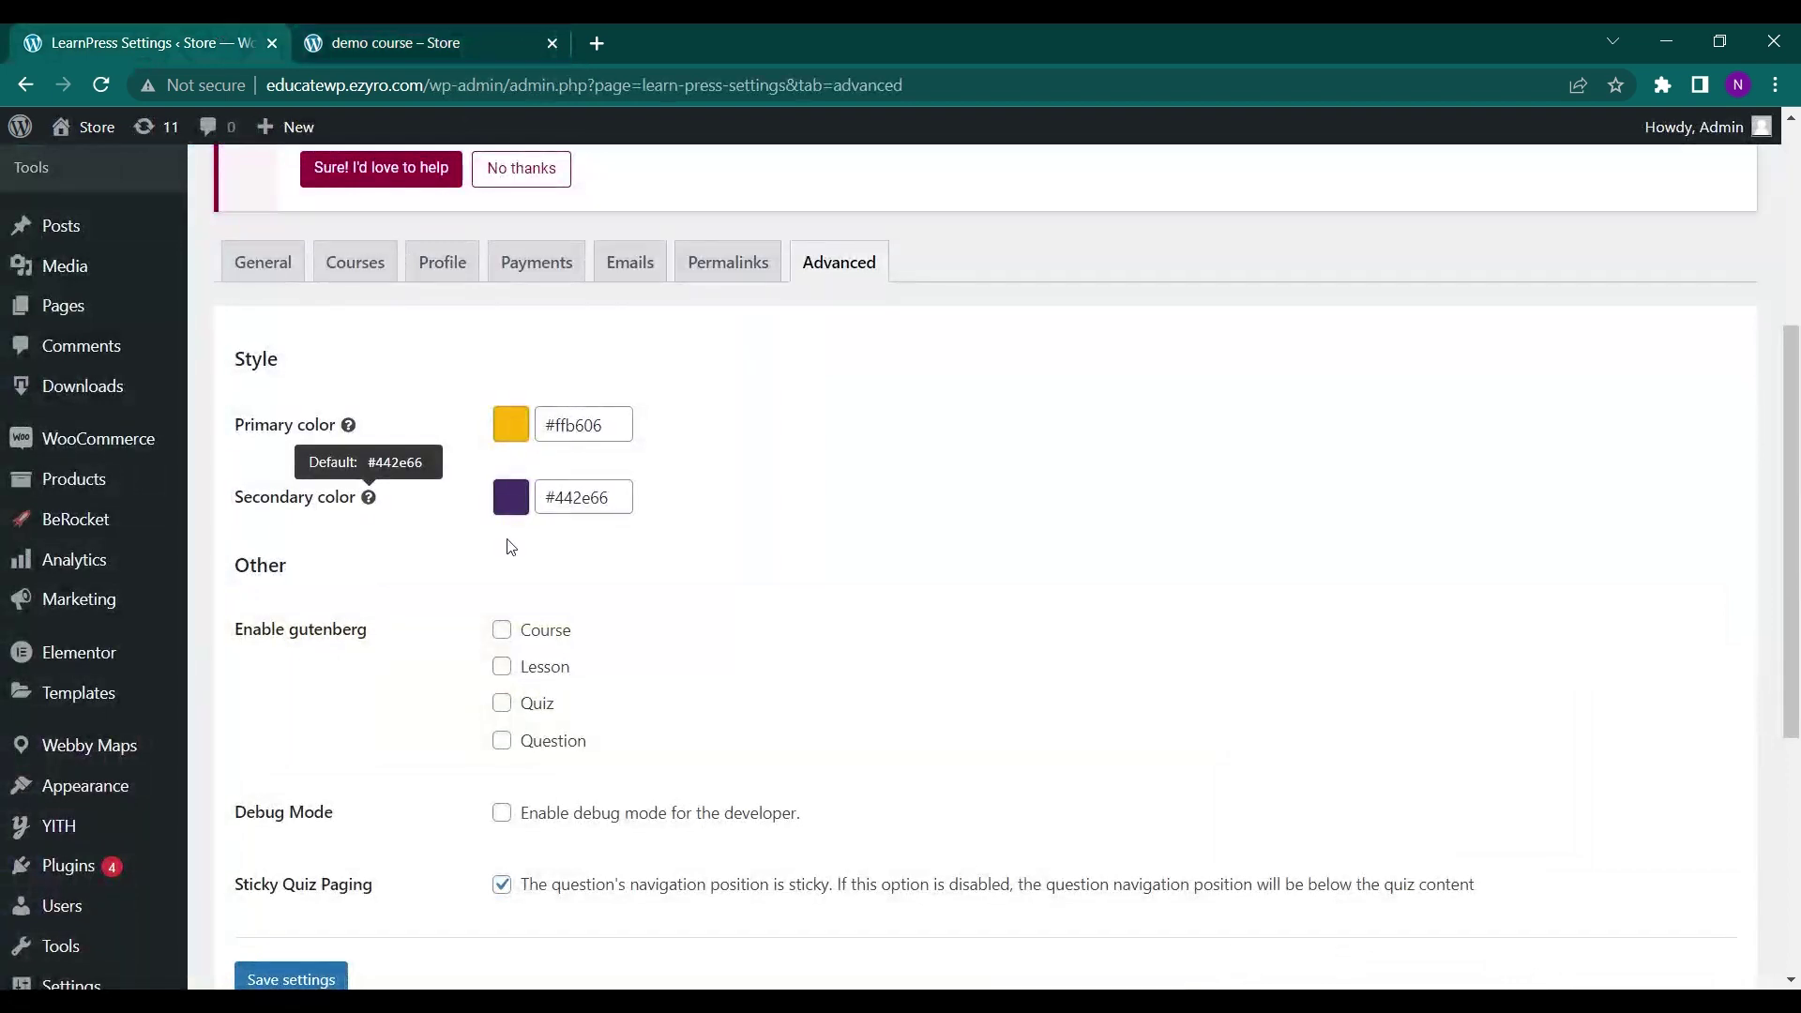
{"action": "scroll", "coordinate": [508, 547], "scroll_direction": "down", "scroll_amount": 2}
{"action": "scroll", "coordinate": [484, 427], "scroll_direction": "down", "scroll_amount": 1}
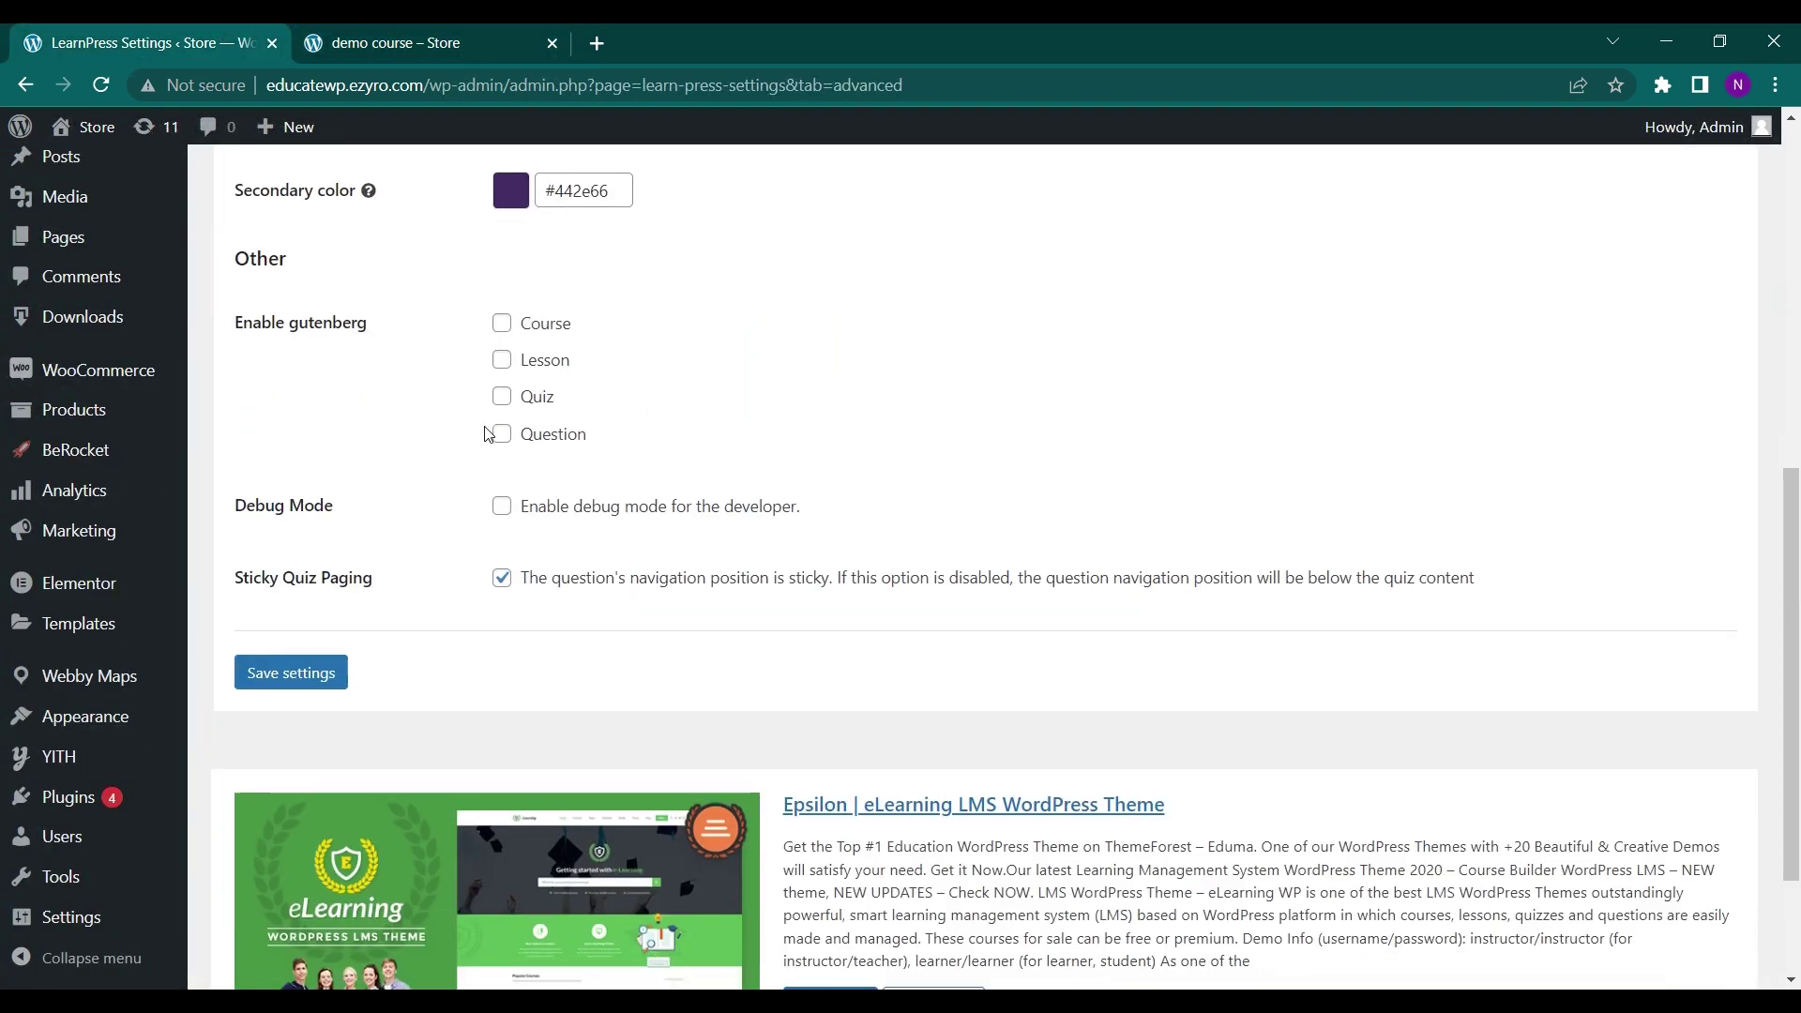
{"action": "scroll", "coordinate": [402, 526], "scroll_direction": "down", "scroll_amount": 2}
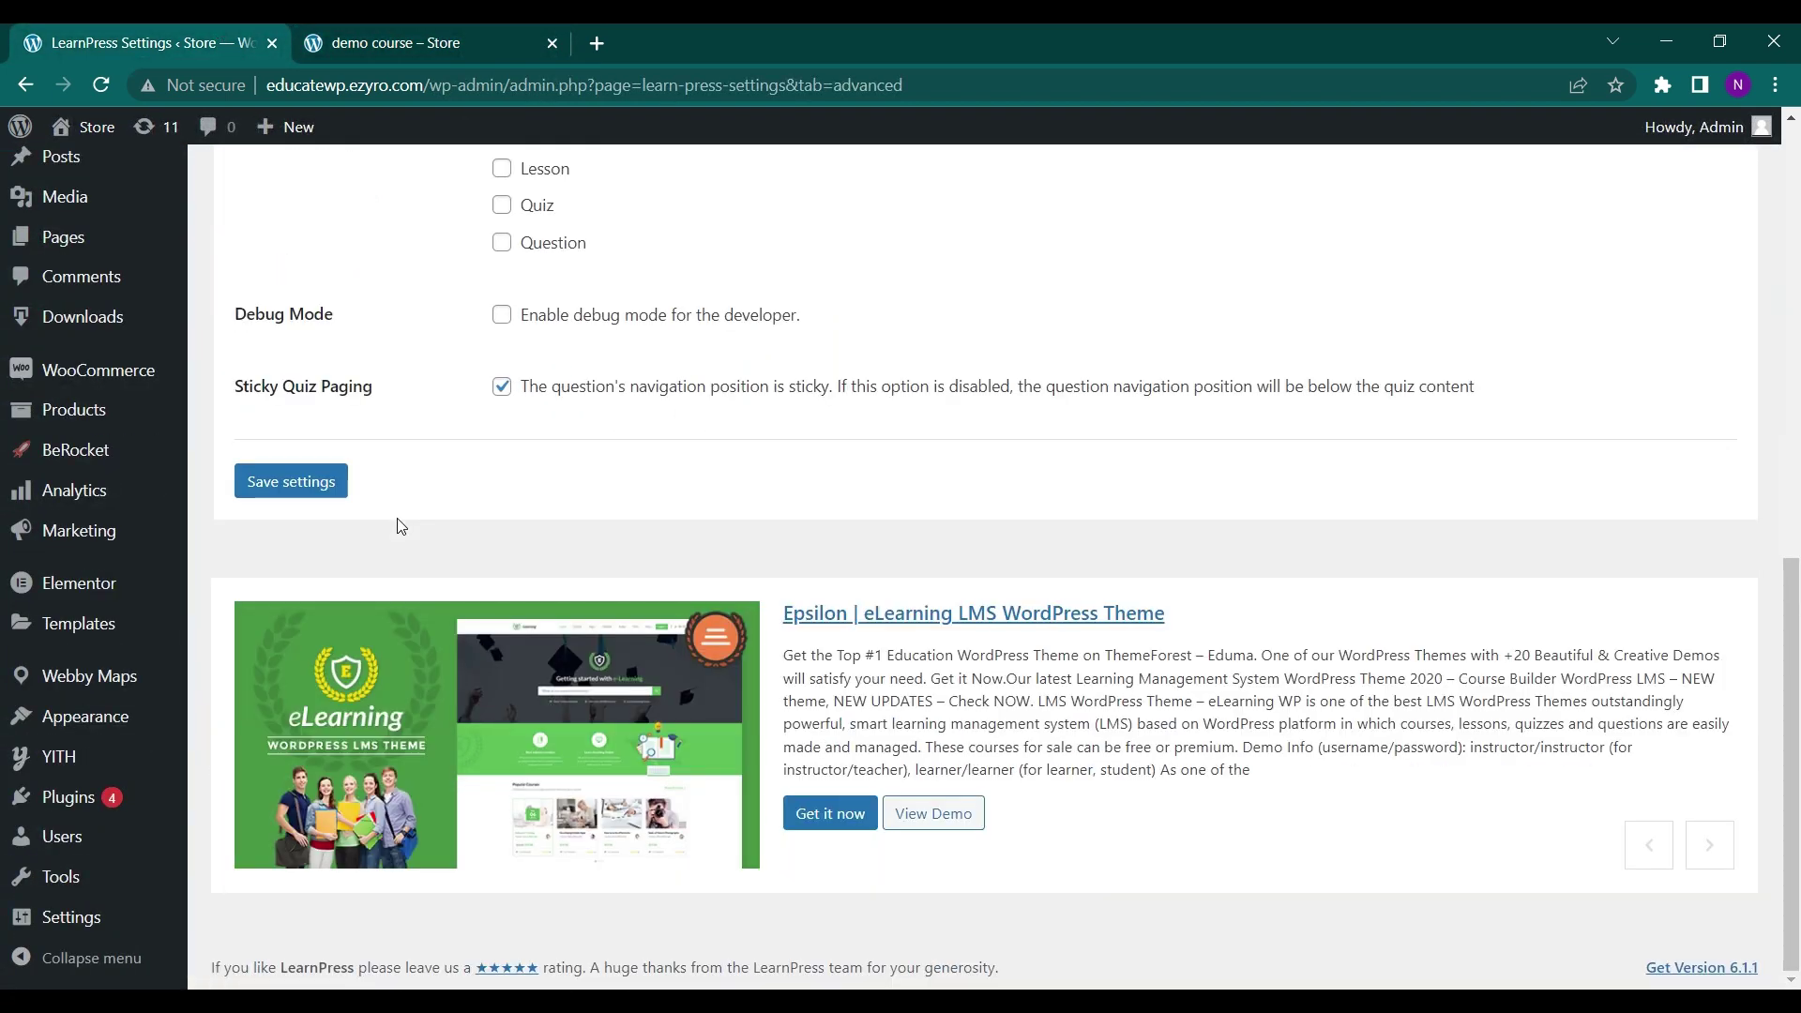
Return to the general LearnPress settings and examine the page assignments and currency options.
{"action": "scroll", "coordinate": [402, 526], "scroll_direction": "up", "scroll_amount": 7}
{"action": "left_click", "coordinate": [248, 554]}
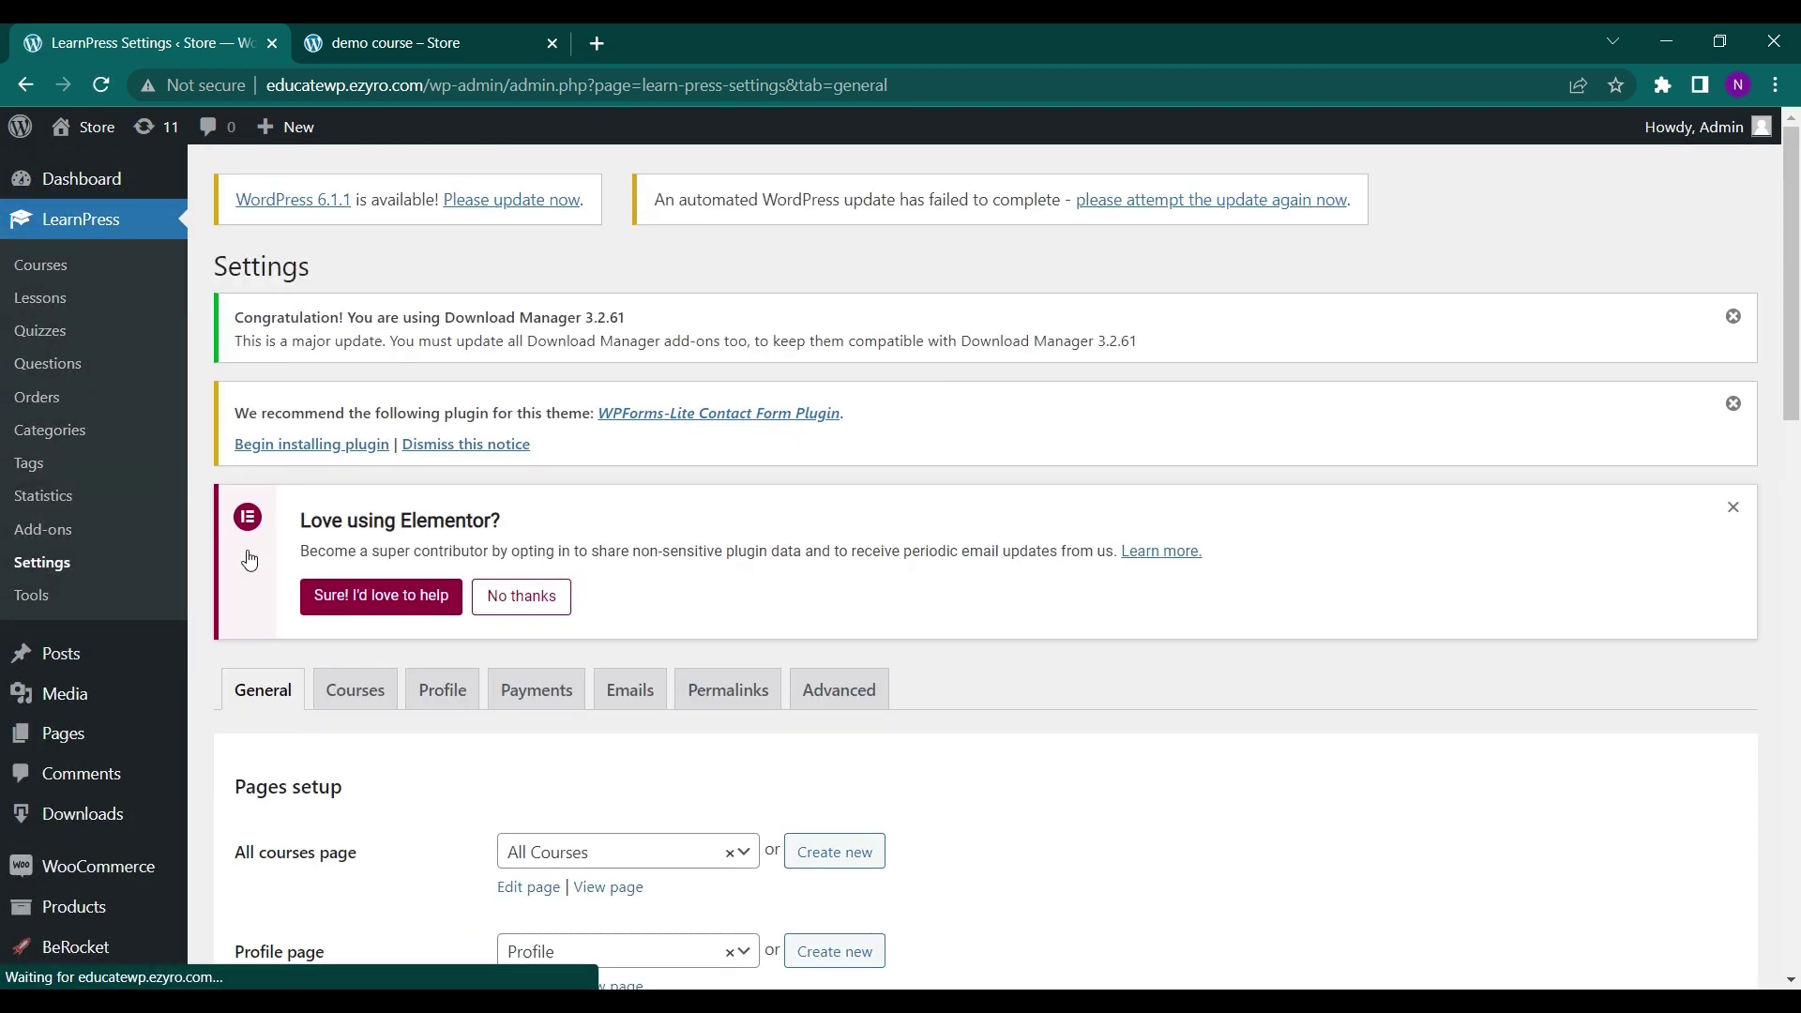
{"action": "scroll", "coordinate": [249, 560], "scroll_direction": "down", "scroll_amount": 8}
{"action": "scroll", "coordinate": [248, 560], "scroll_direction": "down", "scroll_amount": 1}
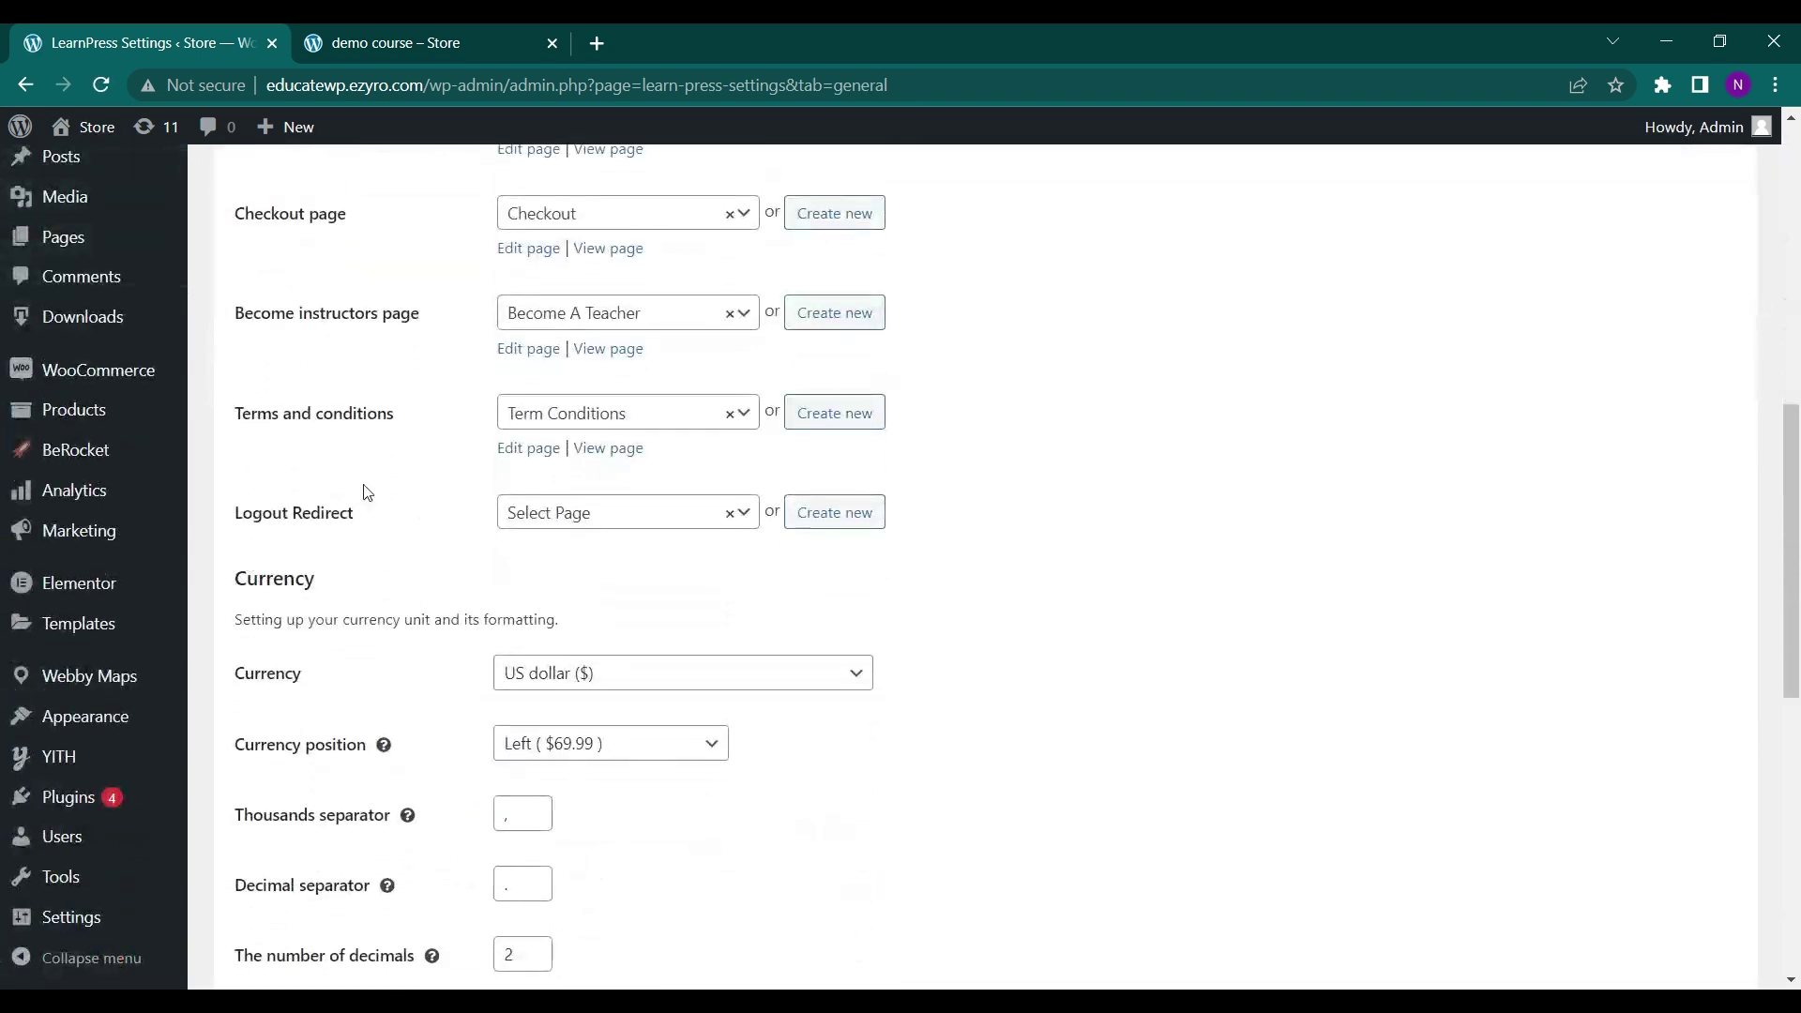
{"action": "scroll", "coordinate": [392, 450], "scroll_direction": "down", "scroll_amount": 1}
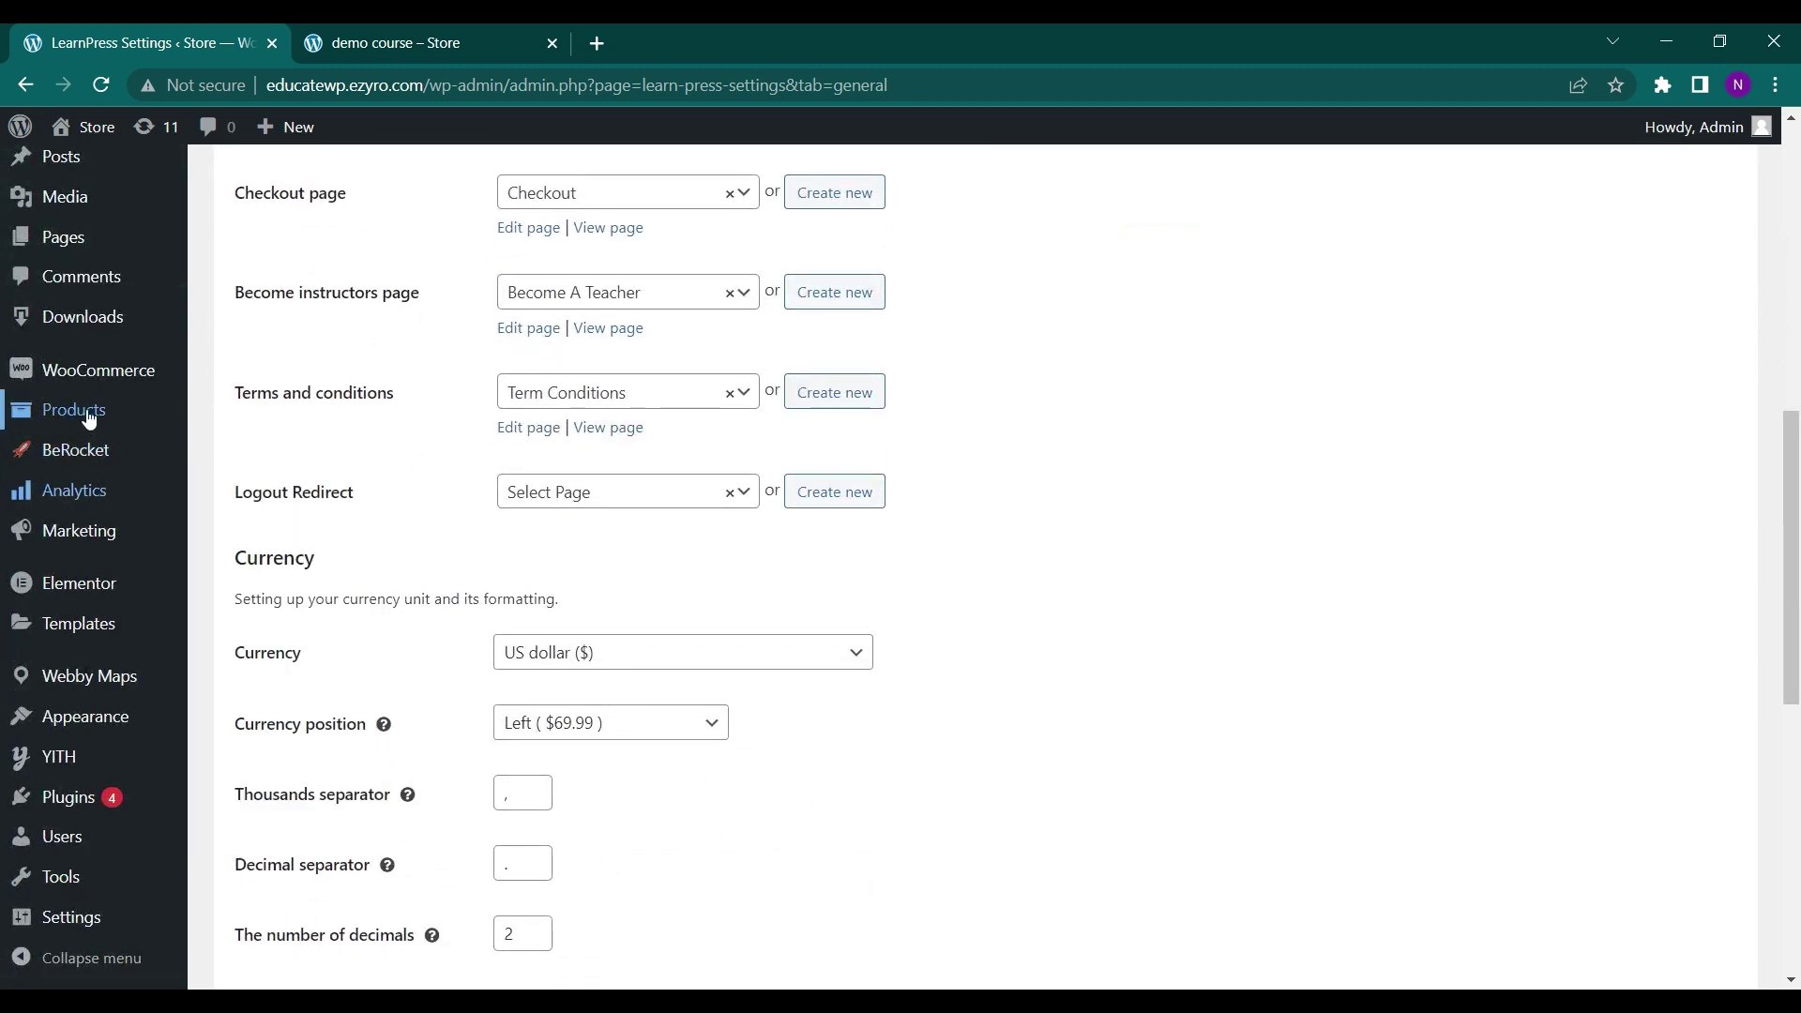
{"action": "scroll", "coordinate": [104, 269], "scroll_direction": "up", "scroll_amount": 2}
{"action": "scroll", "coordinate": [105, 270], "scroll_direction": "down", "scroll_amount": 1}
{"action": "scroll", "coordinate": [45, 313], "scroll_direction": "up", "scroll_amount": 1}
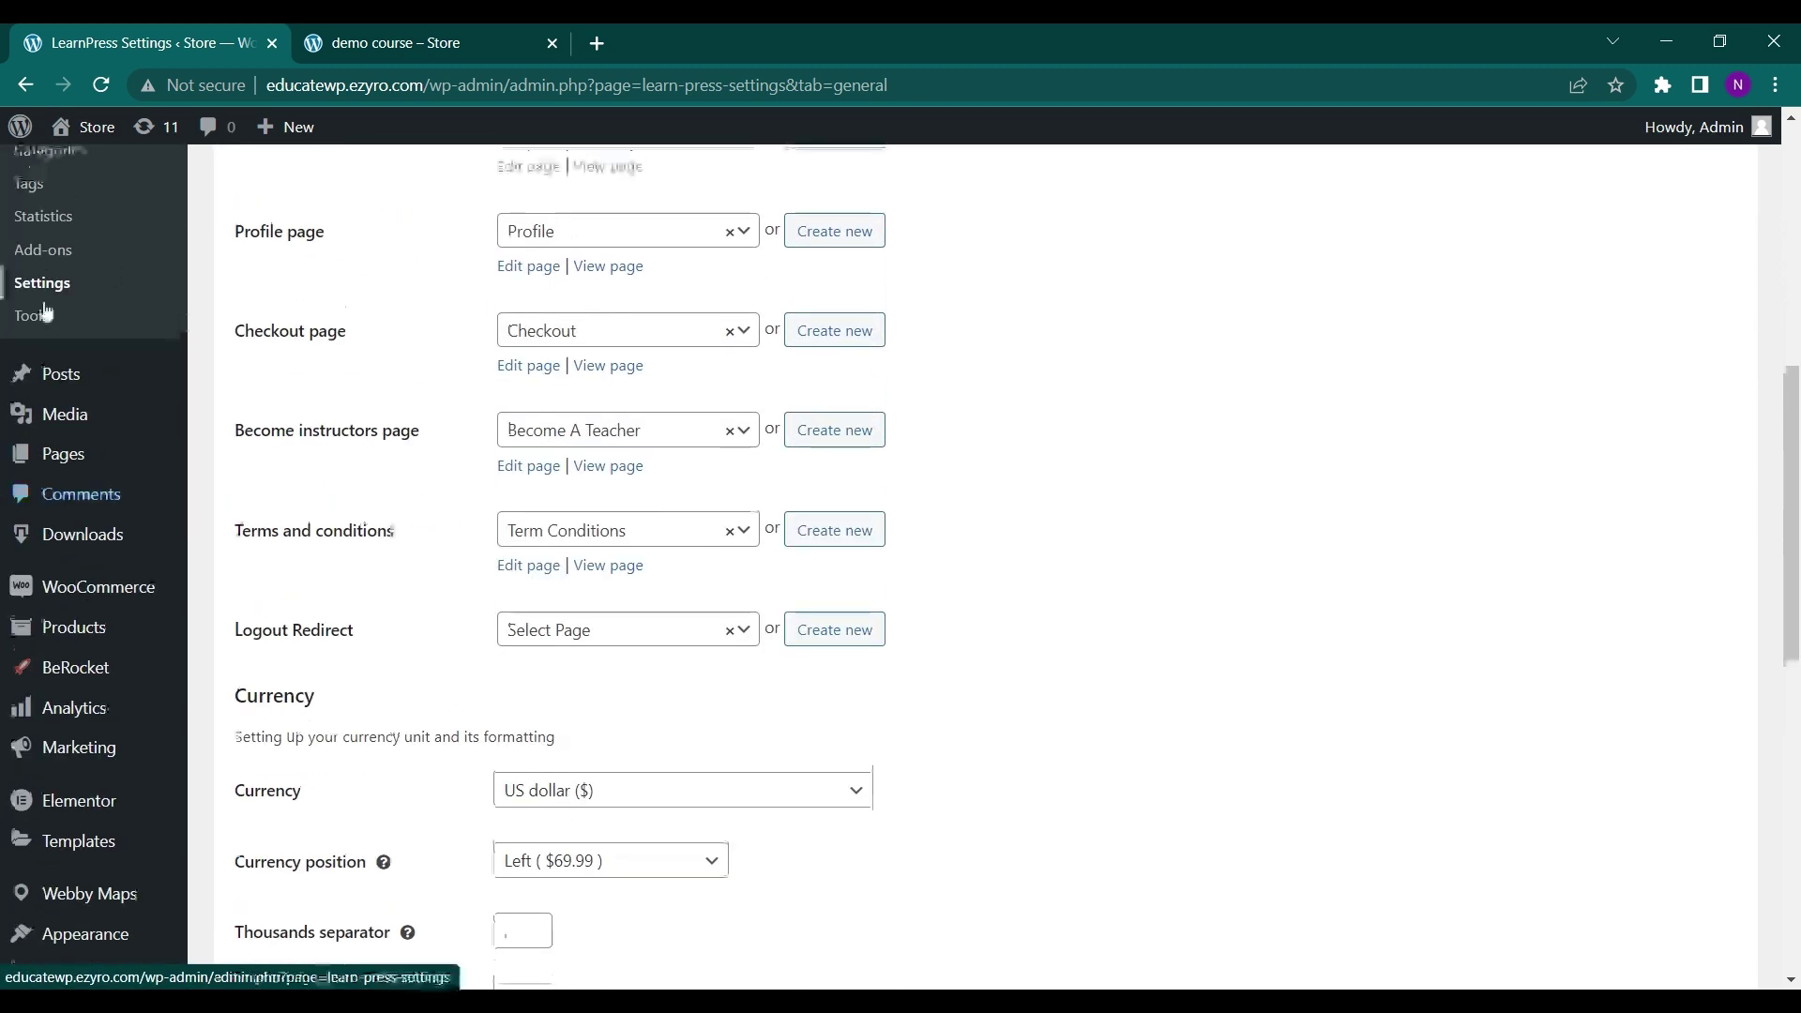
Open the LearnPress tools and examine the course data options for sample data and progress resets.
{"action": "left_click", "coordinate": [45, 313]}
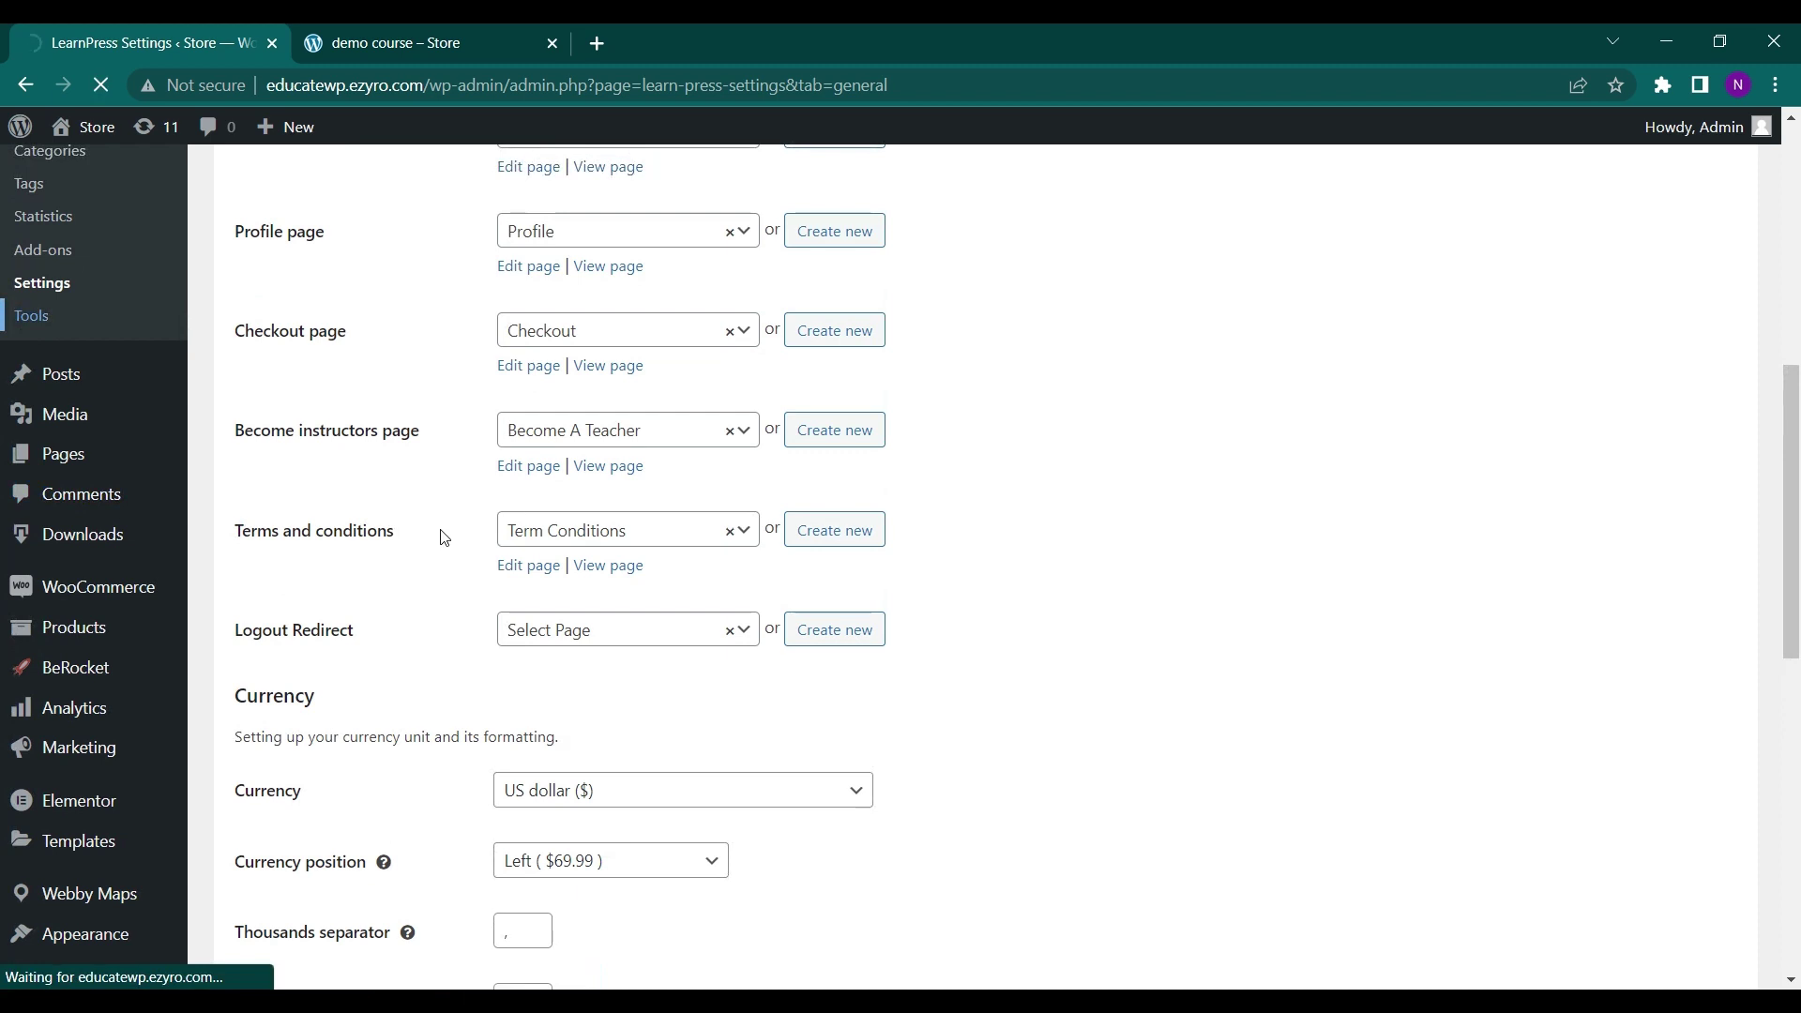
{"action": "scroll", "coordinate": [542, 615], "scroll_direction": "down", "scroll_amount": 2}
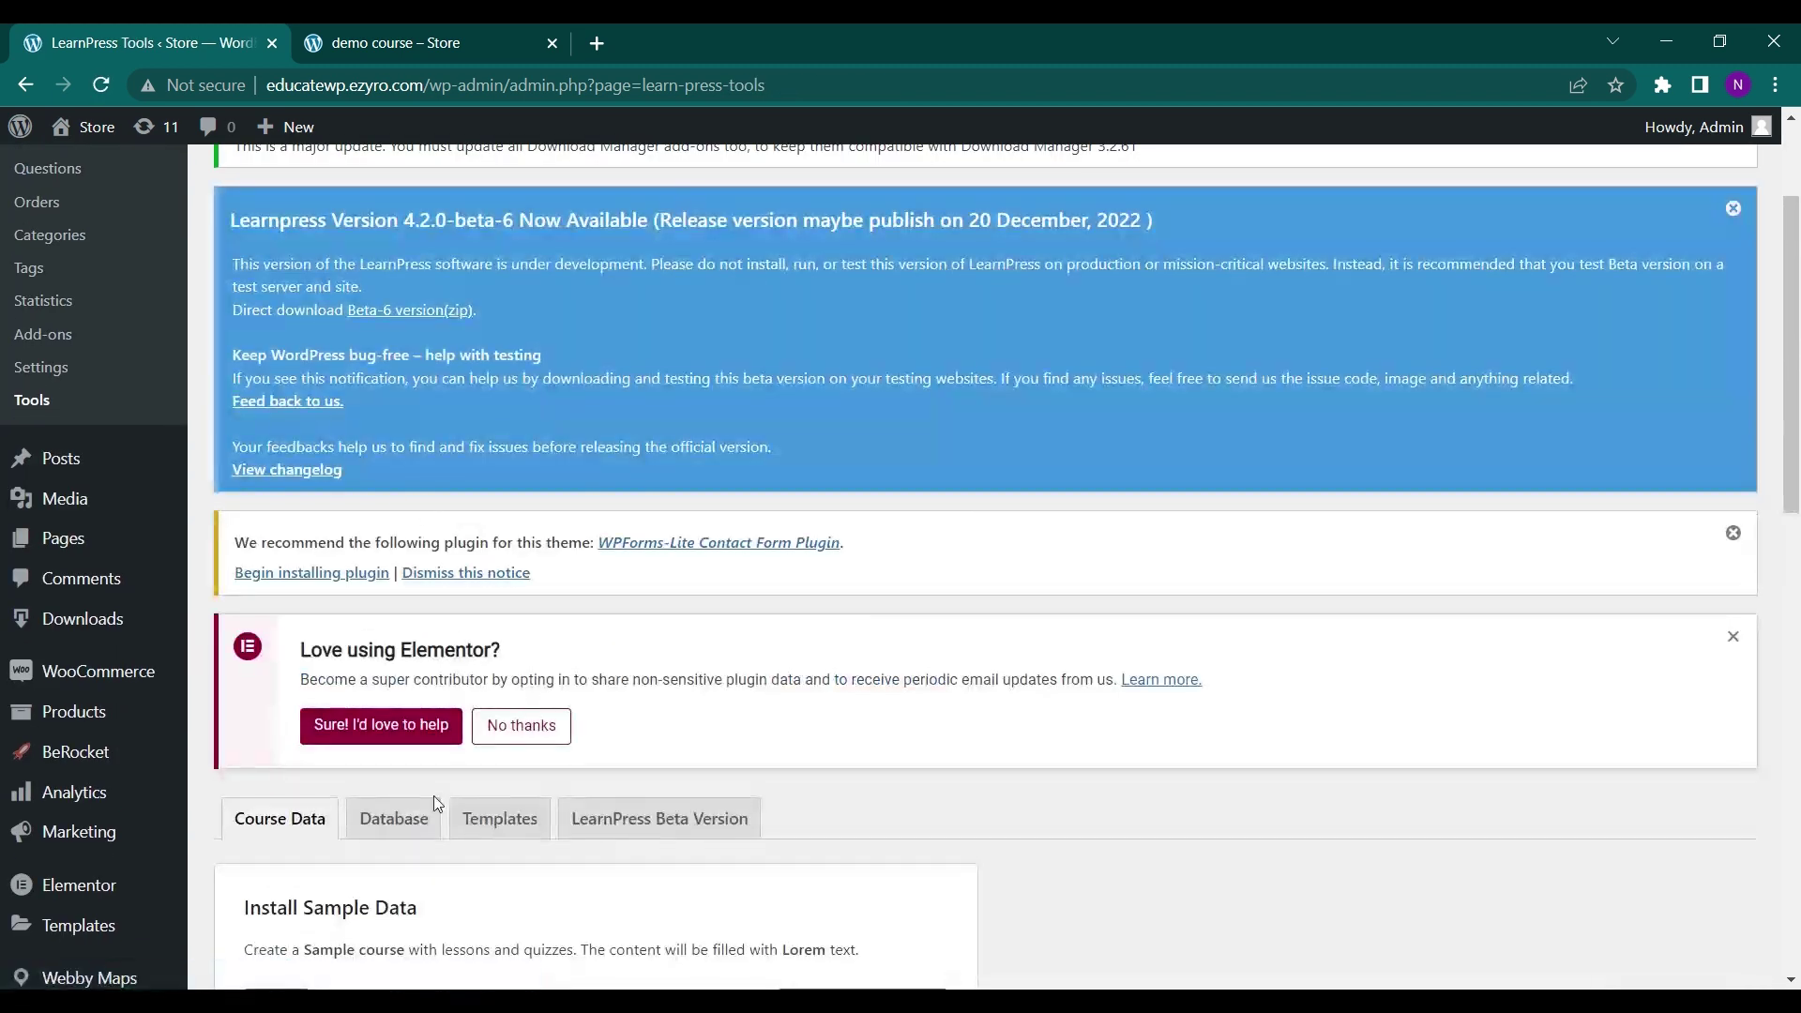
{"action": "scroll", "coordinate": [434, 795], "scroll_direction": "down", "scroll_amount": 2}
{"action": "scroll", "coordinate": [645, 700], "scroll_direction": "down", "scroll_amount": 2}
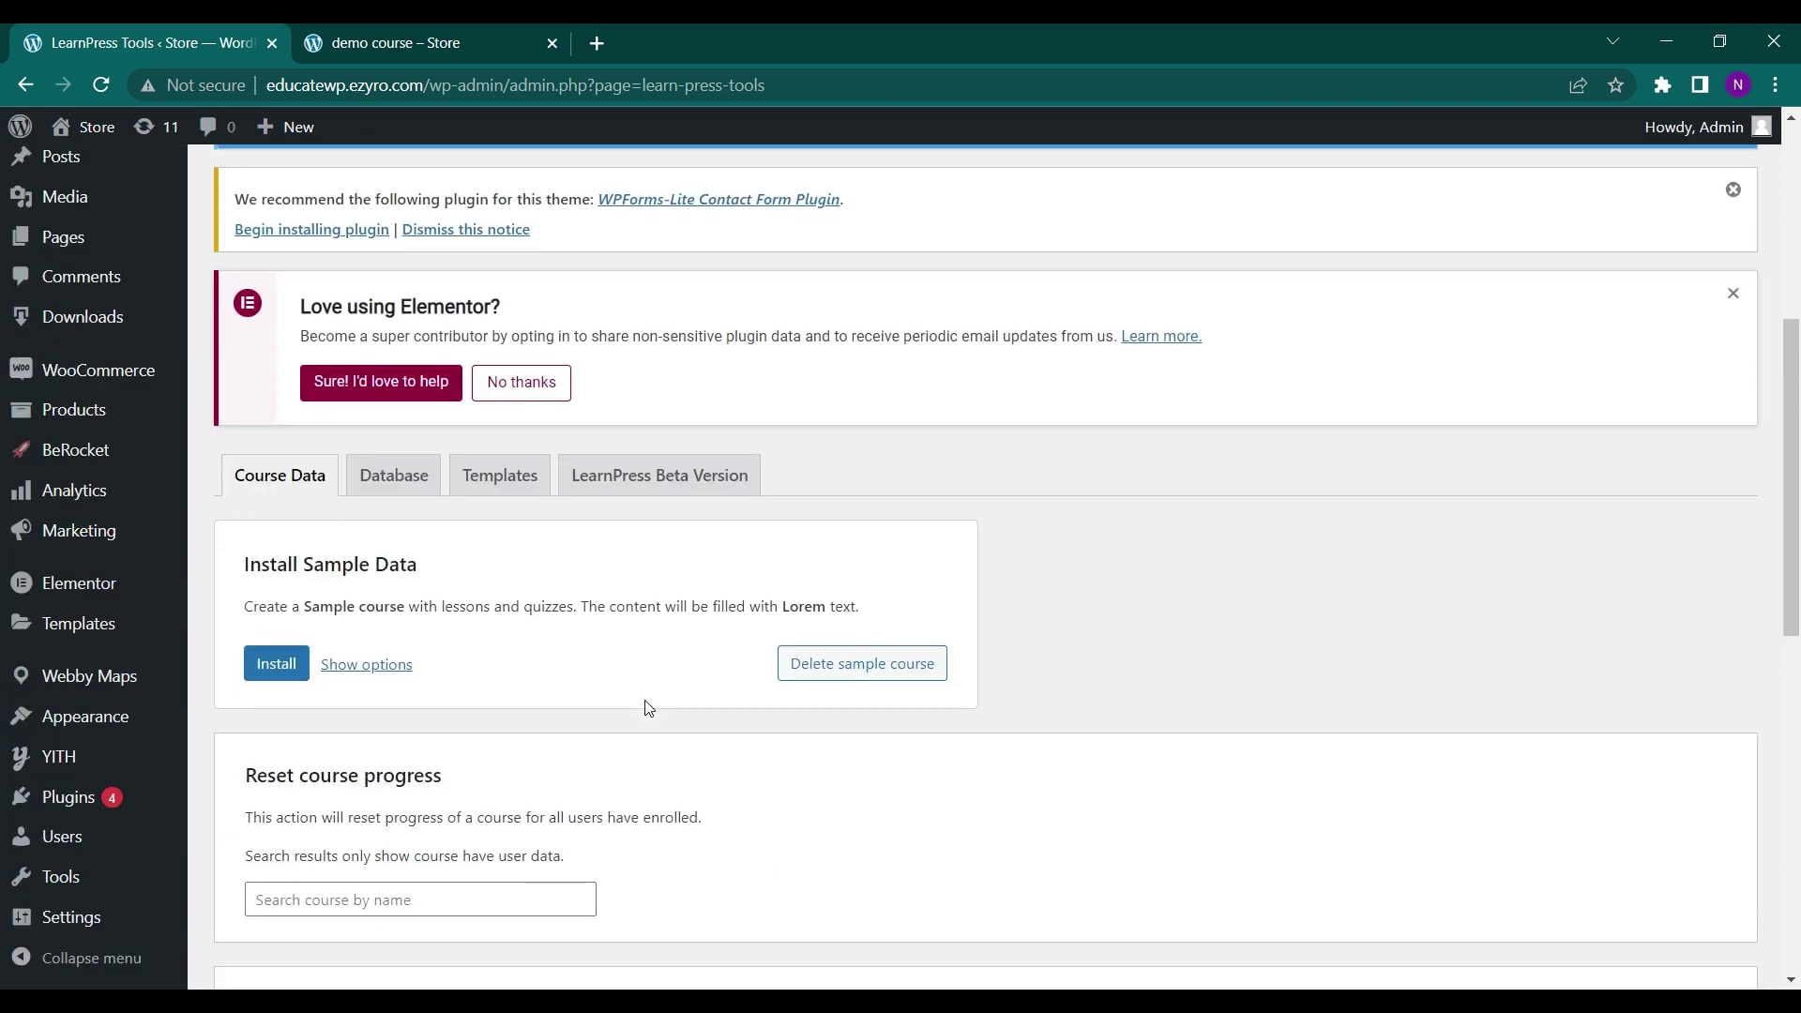
{"action": "scroll", "coordinate": [612, 610], "scroll_direction": "down", "scroll_amount": 2}
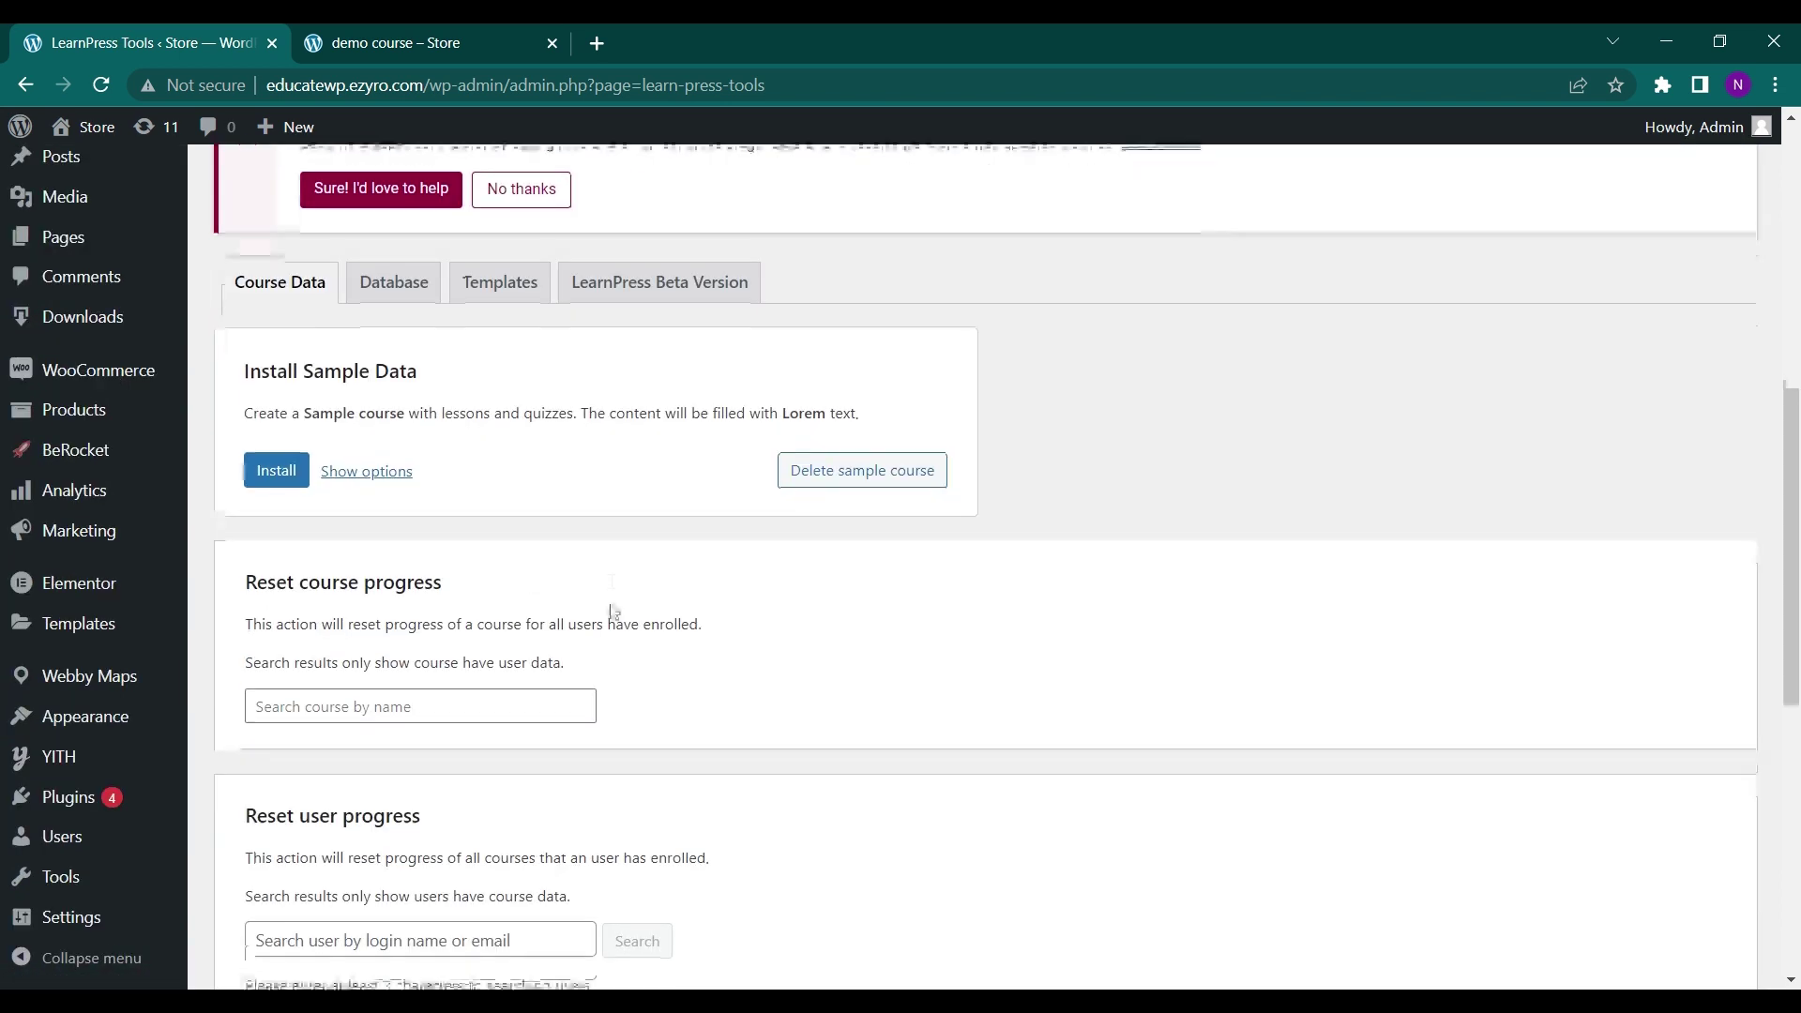
Examine the database tools for indexes and data cleaning, and view the template overrides.
{"action": "left_click", "coordinate": [418, 291]}
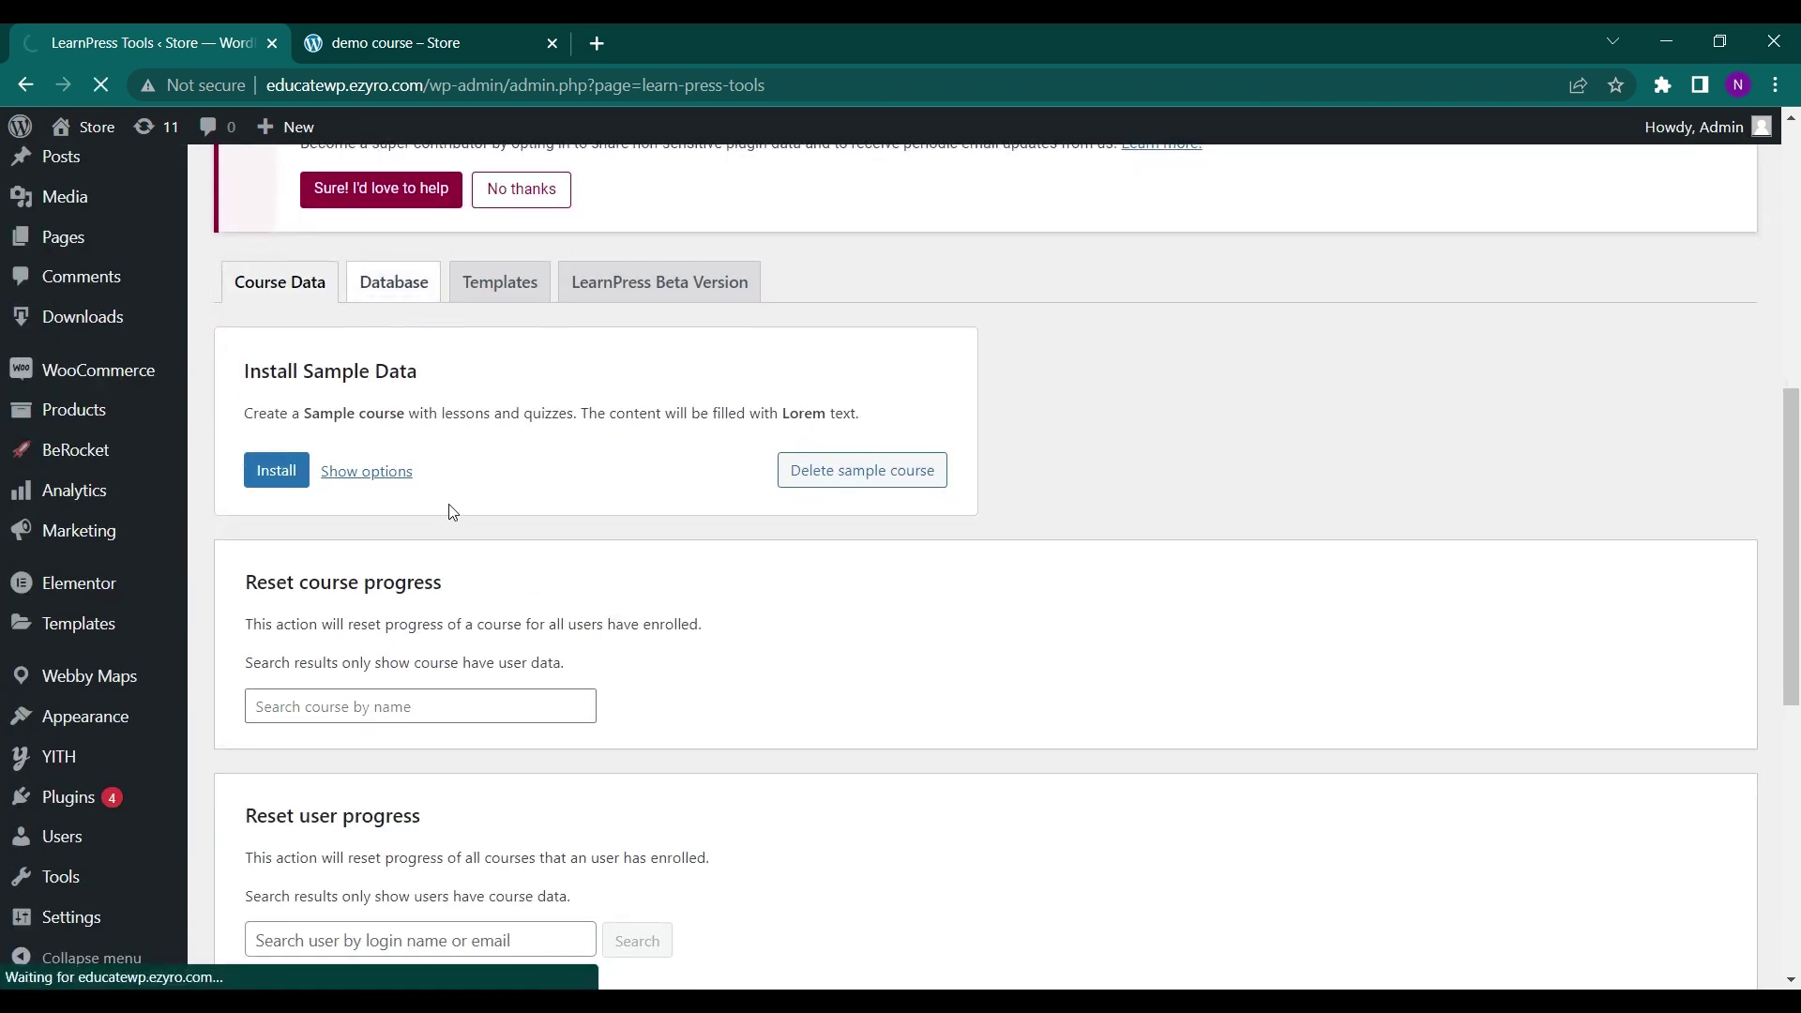
{"action": "scroll", "coordinate": [452, 511], "scroll_direction": "down", "scroll_amount": 1}
{"action": "scroll", "coordinate": [452, 512], "scroll_direction": "down", "scroll_amount": 5}
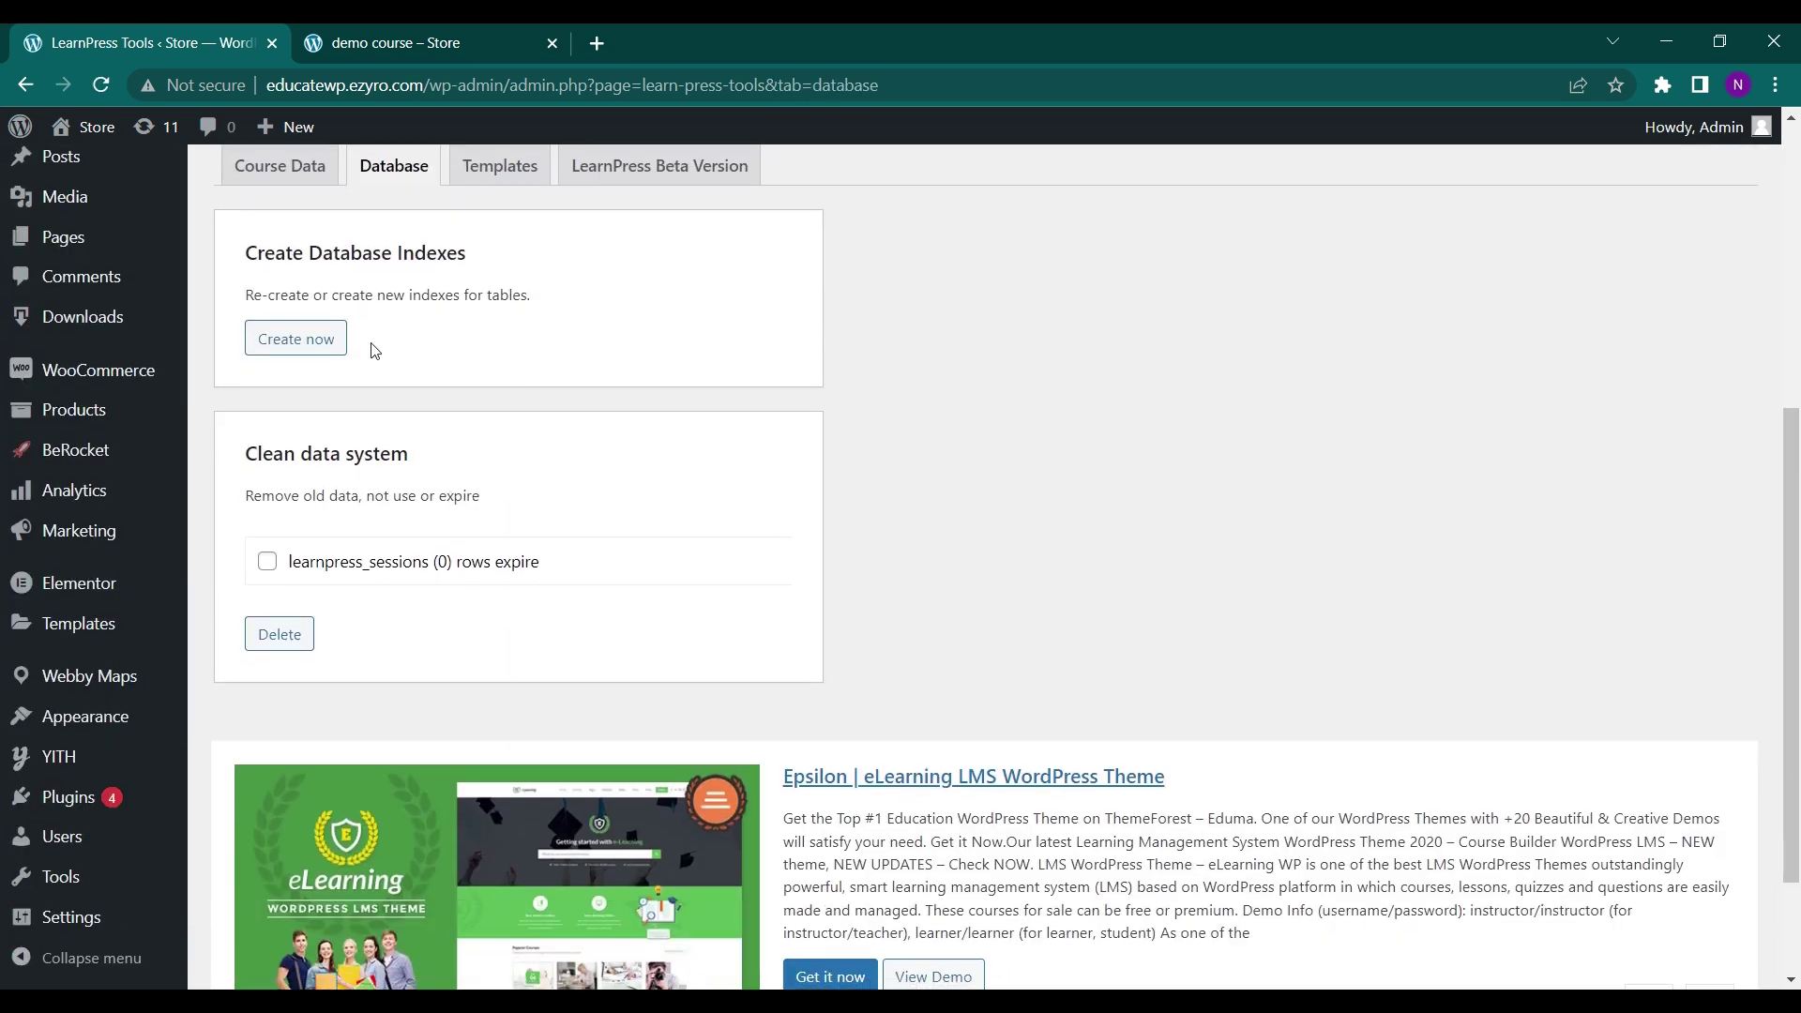
{"action": "left_click", "coordinate": [471, 158]}
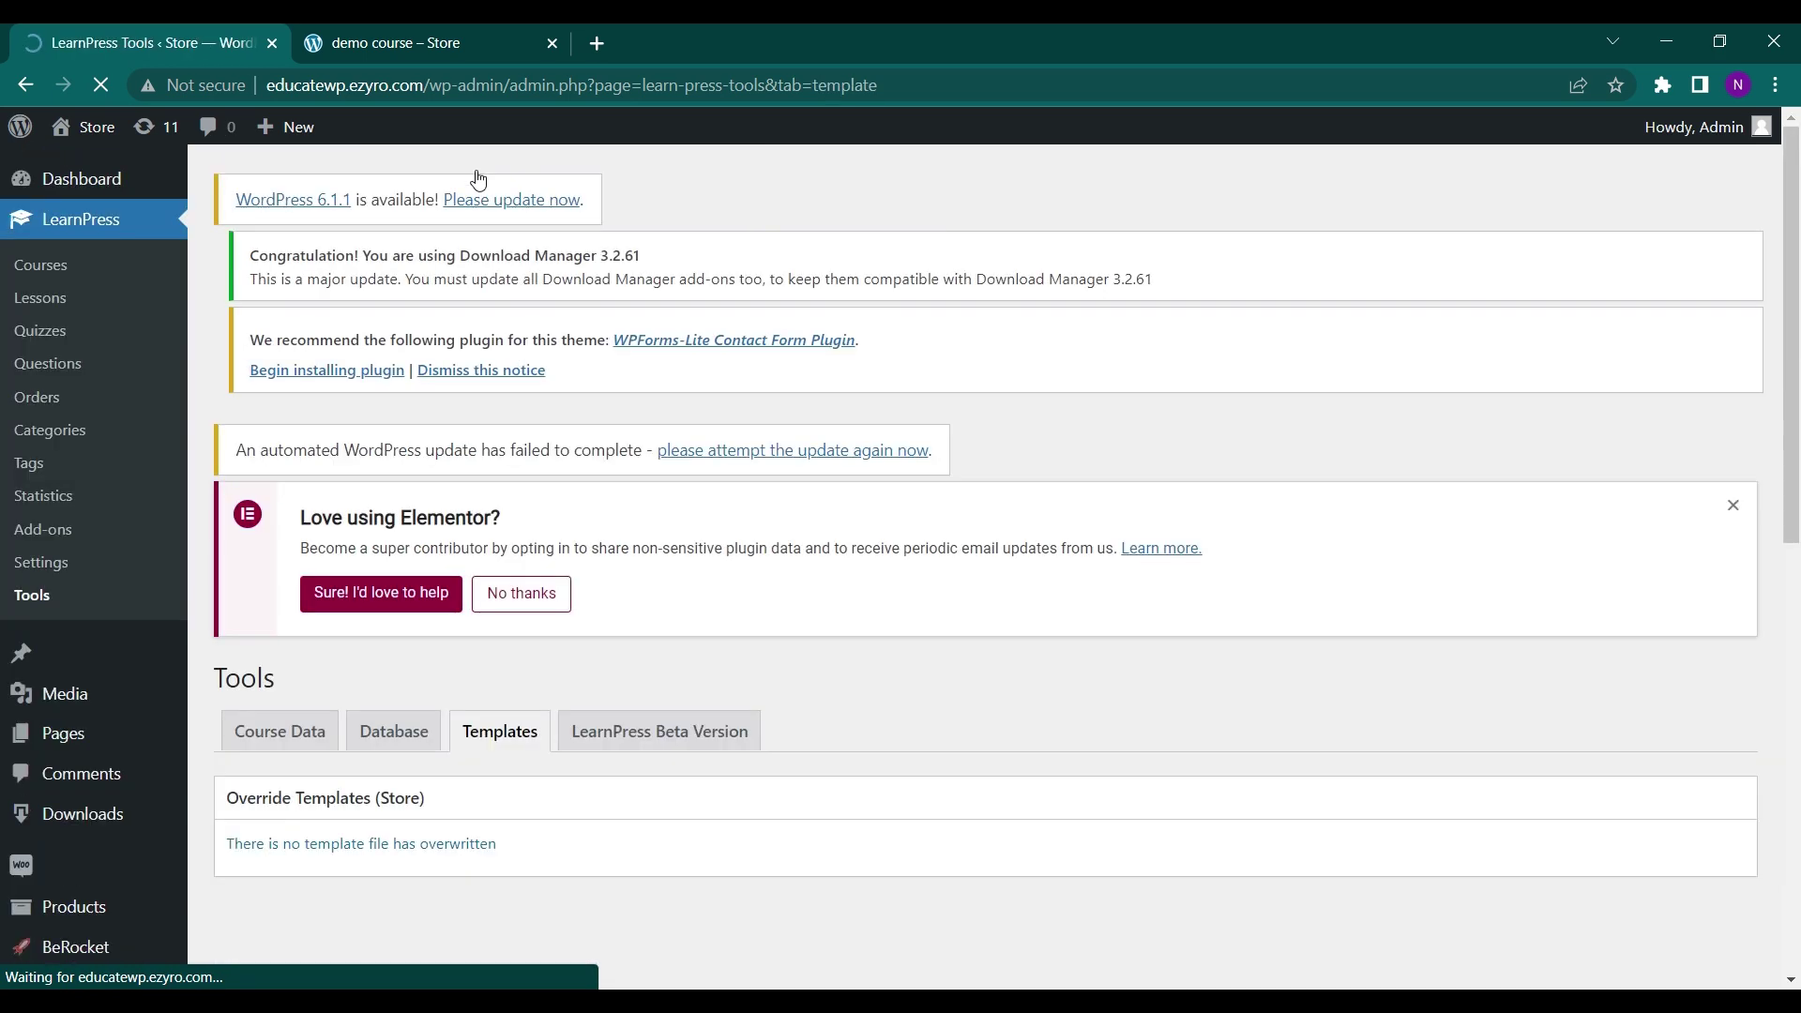
Examine the template overrides and the LearnPress beta version information in the LearnPress tools.
{"action": "scroll", "coordinate": [454, 469], "scroll_direction": "down", "scroll_amount": 4}
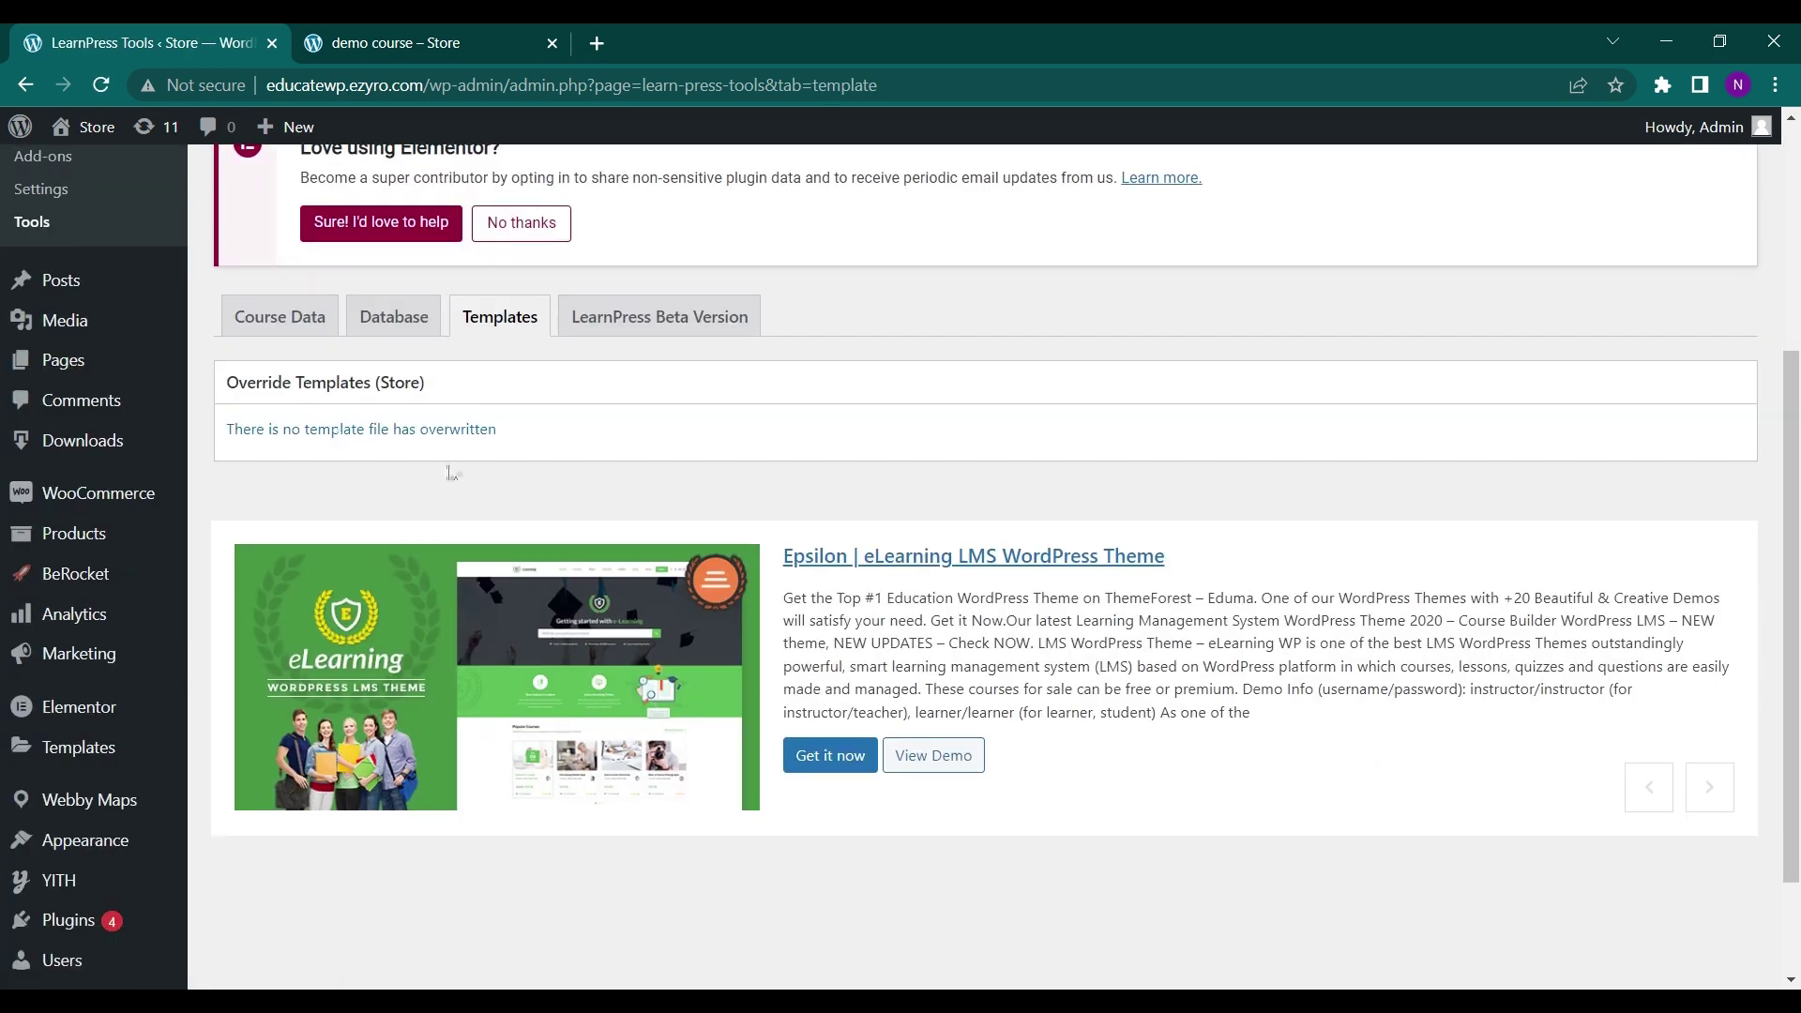
{"action": "left_click", "coordinate": [661, 328]}
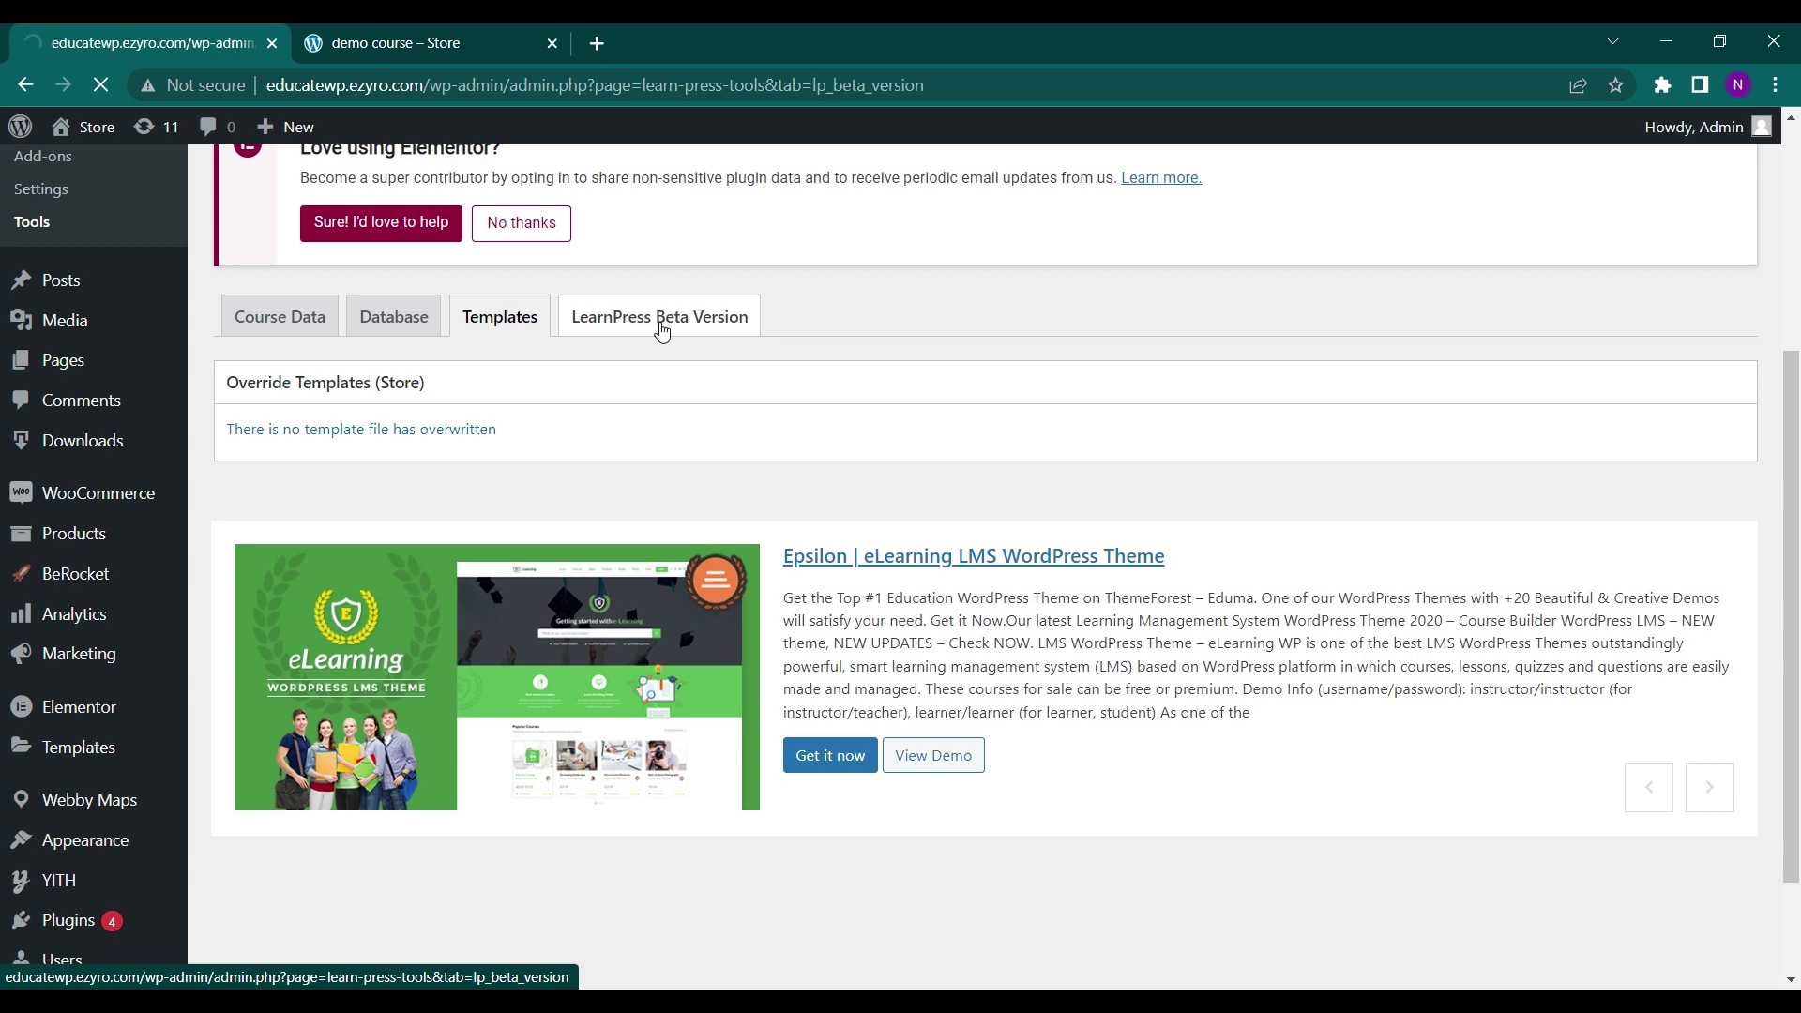
{"action": "scroll", "coordinate": [581, 582], "scroll_direction": "down", "scroll_amount": 3}
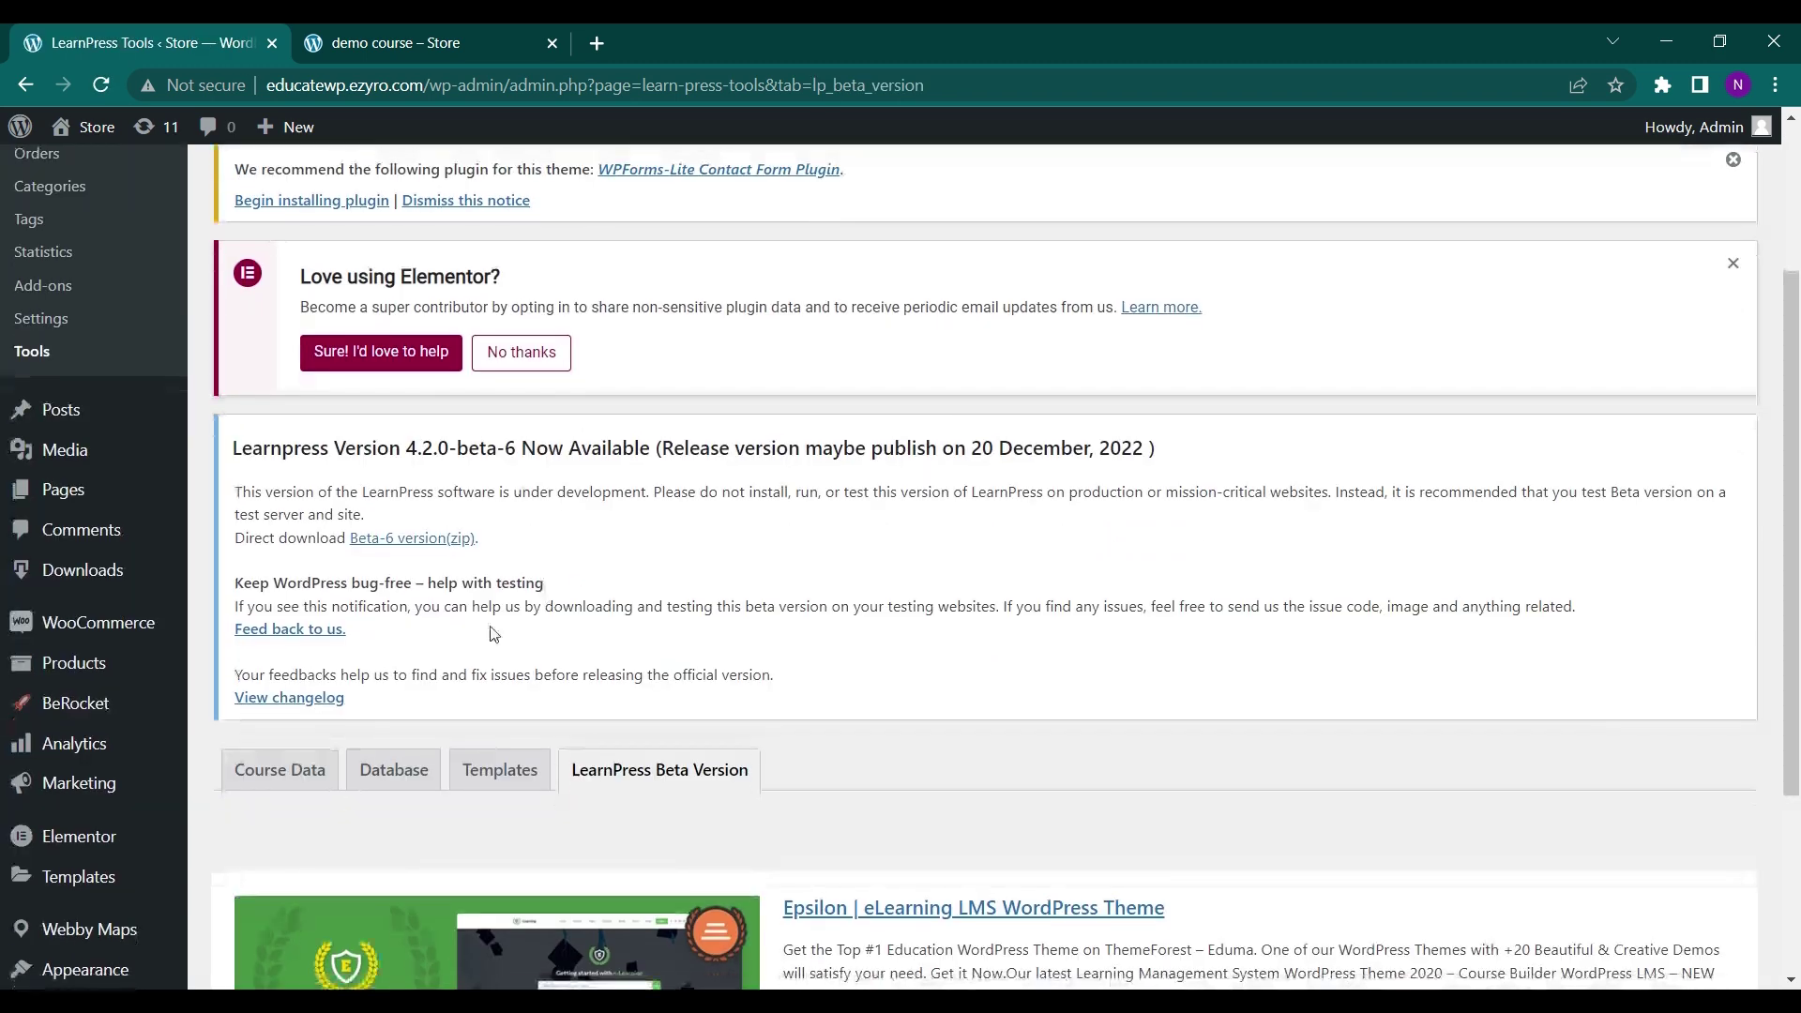
{"action": "scroll", "coordinate": [491, 634], "scroll_direction": "down", "scroll_amount": 3}
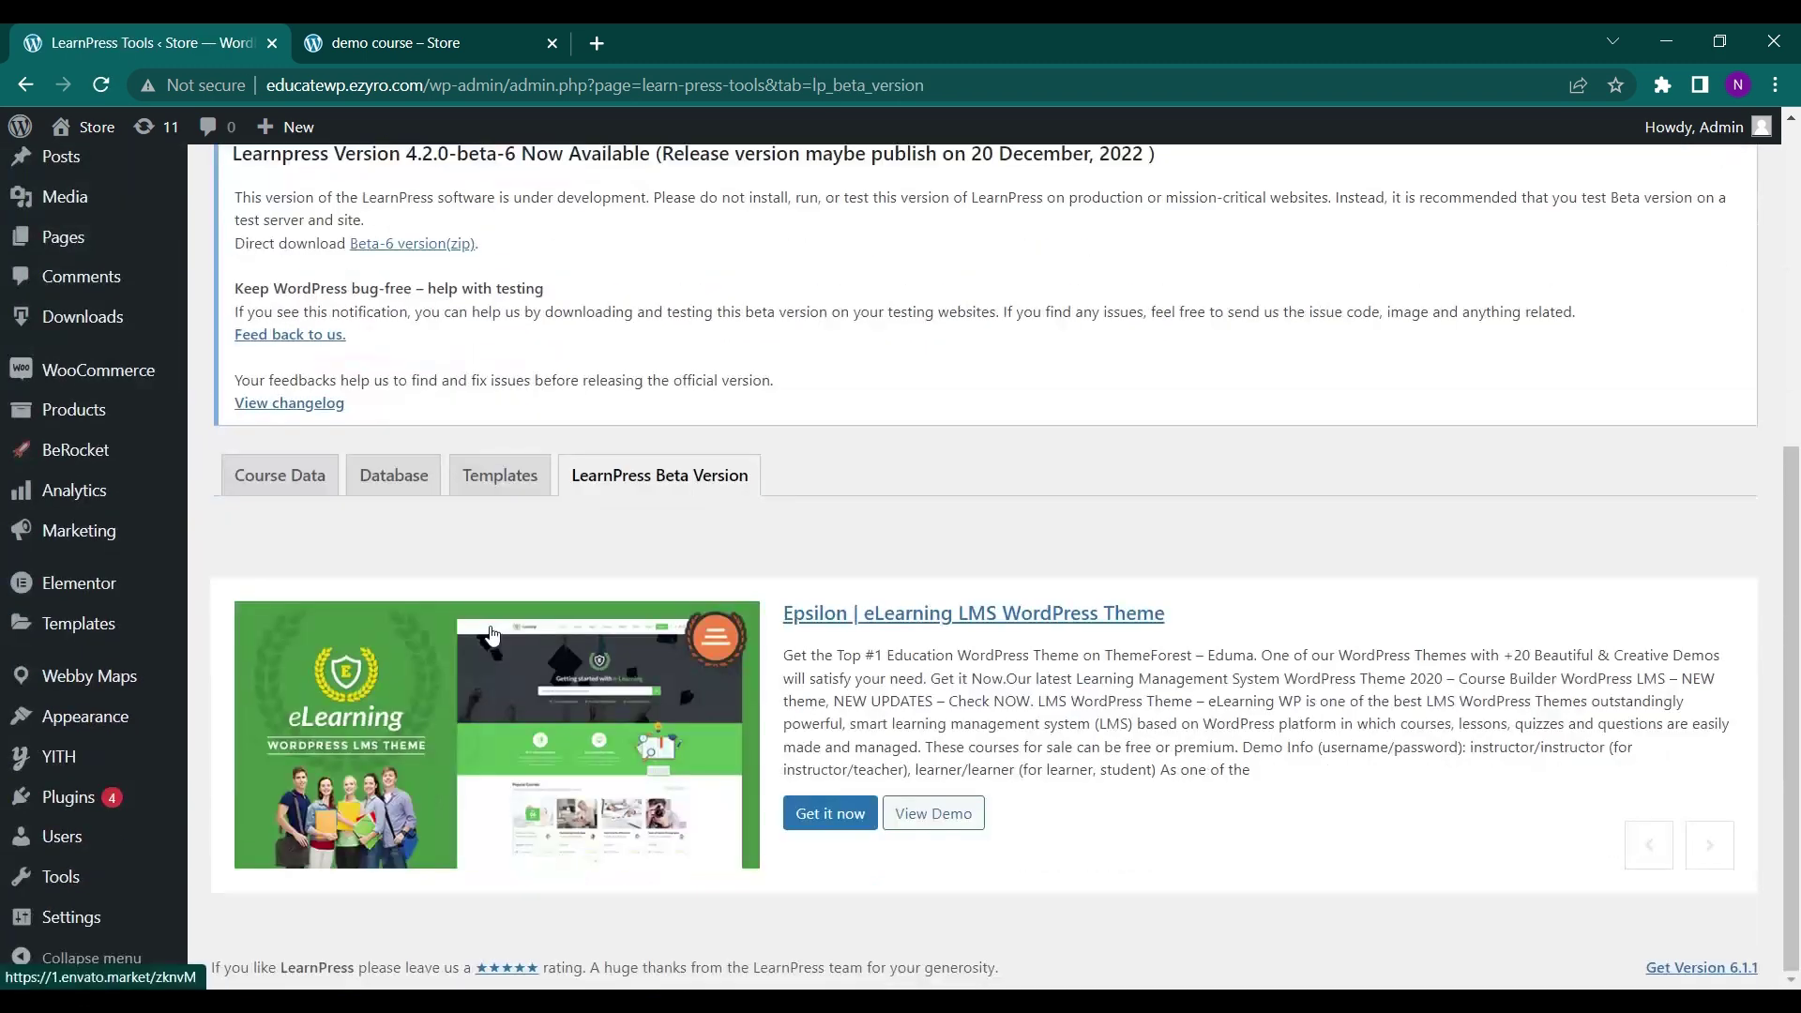
View the ThemeForest product page and licence price of the advertised Epsilon eLearning theme, and return to the LearnPress tools.
{"action": "left_click", "coordinate": [831, 822]}
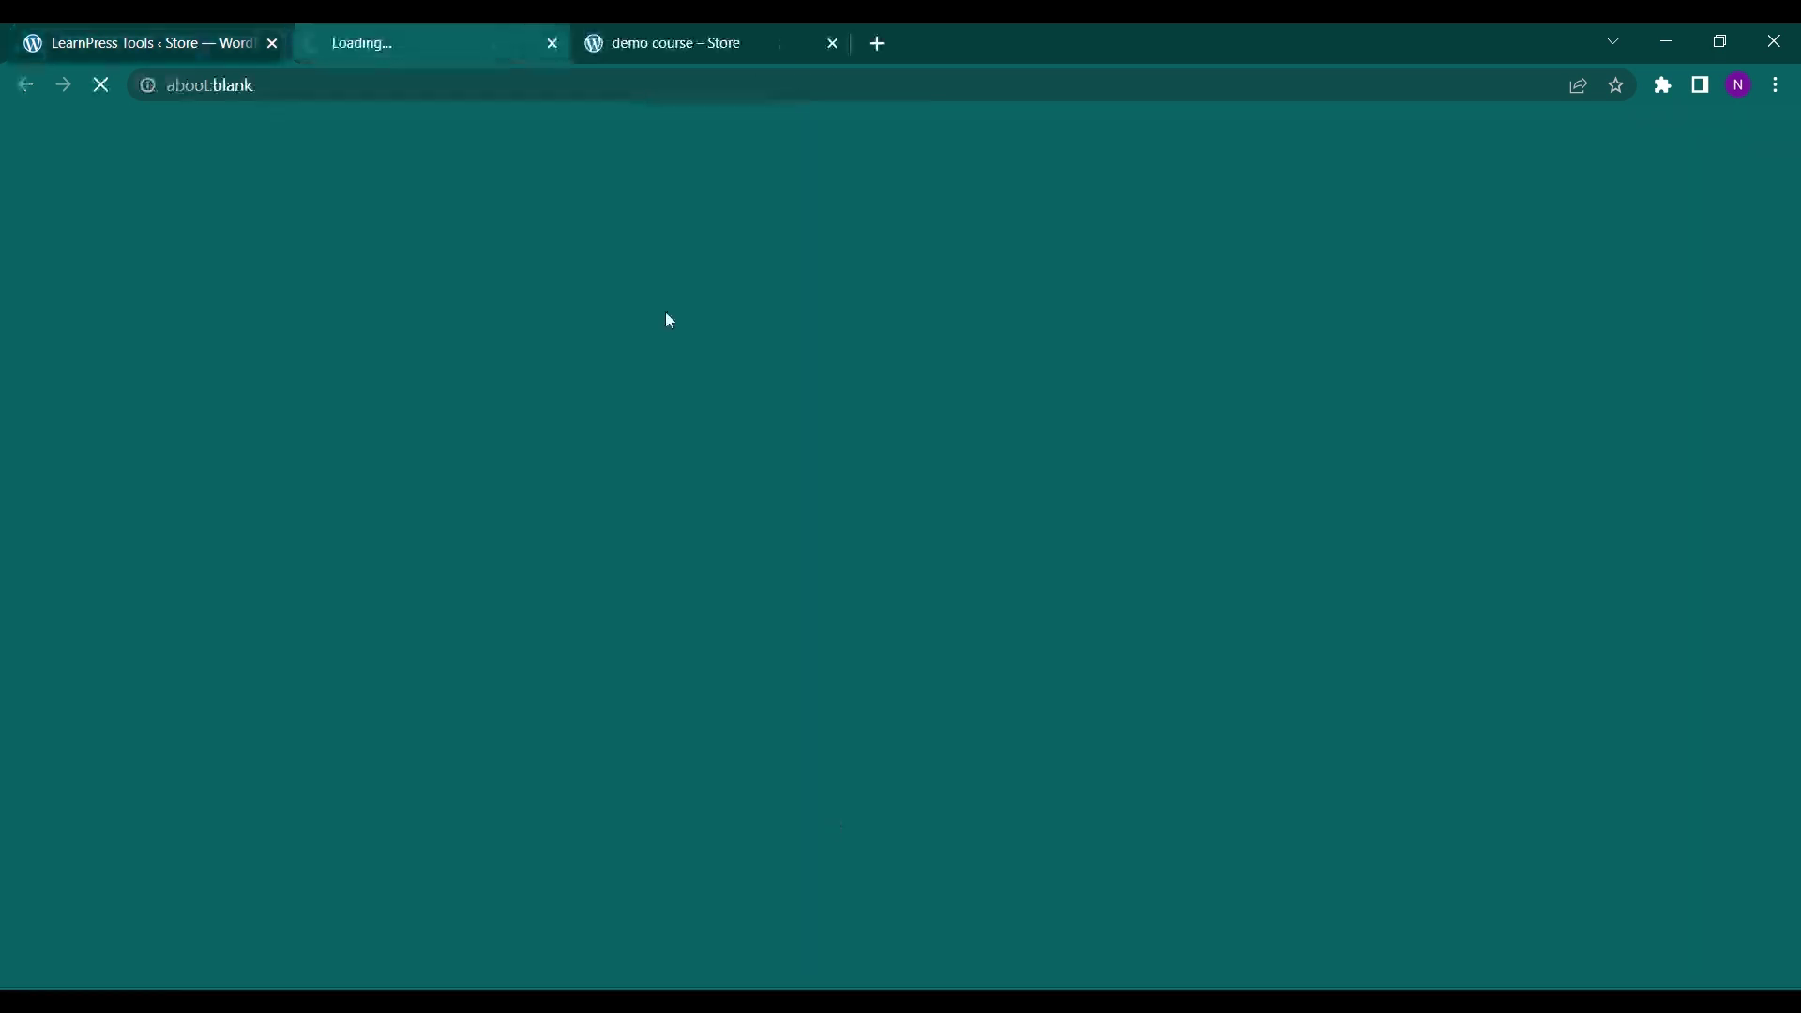
{"action": "scroll", "coordinate": [387, 490], "scroll_direction": "down", "scroll_amount": 1}
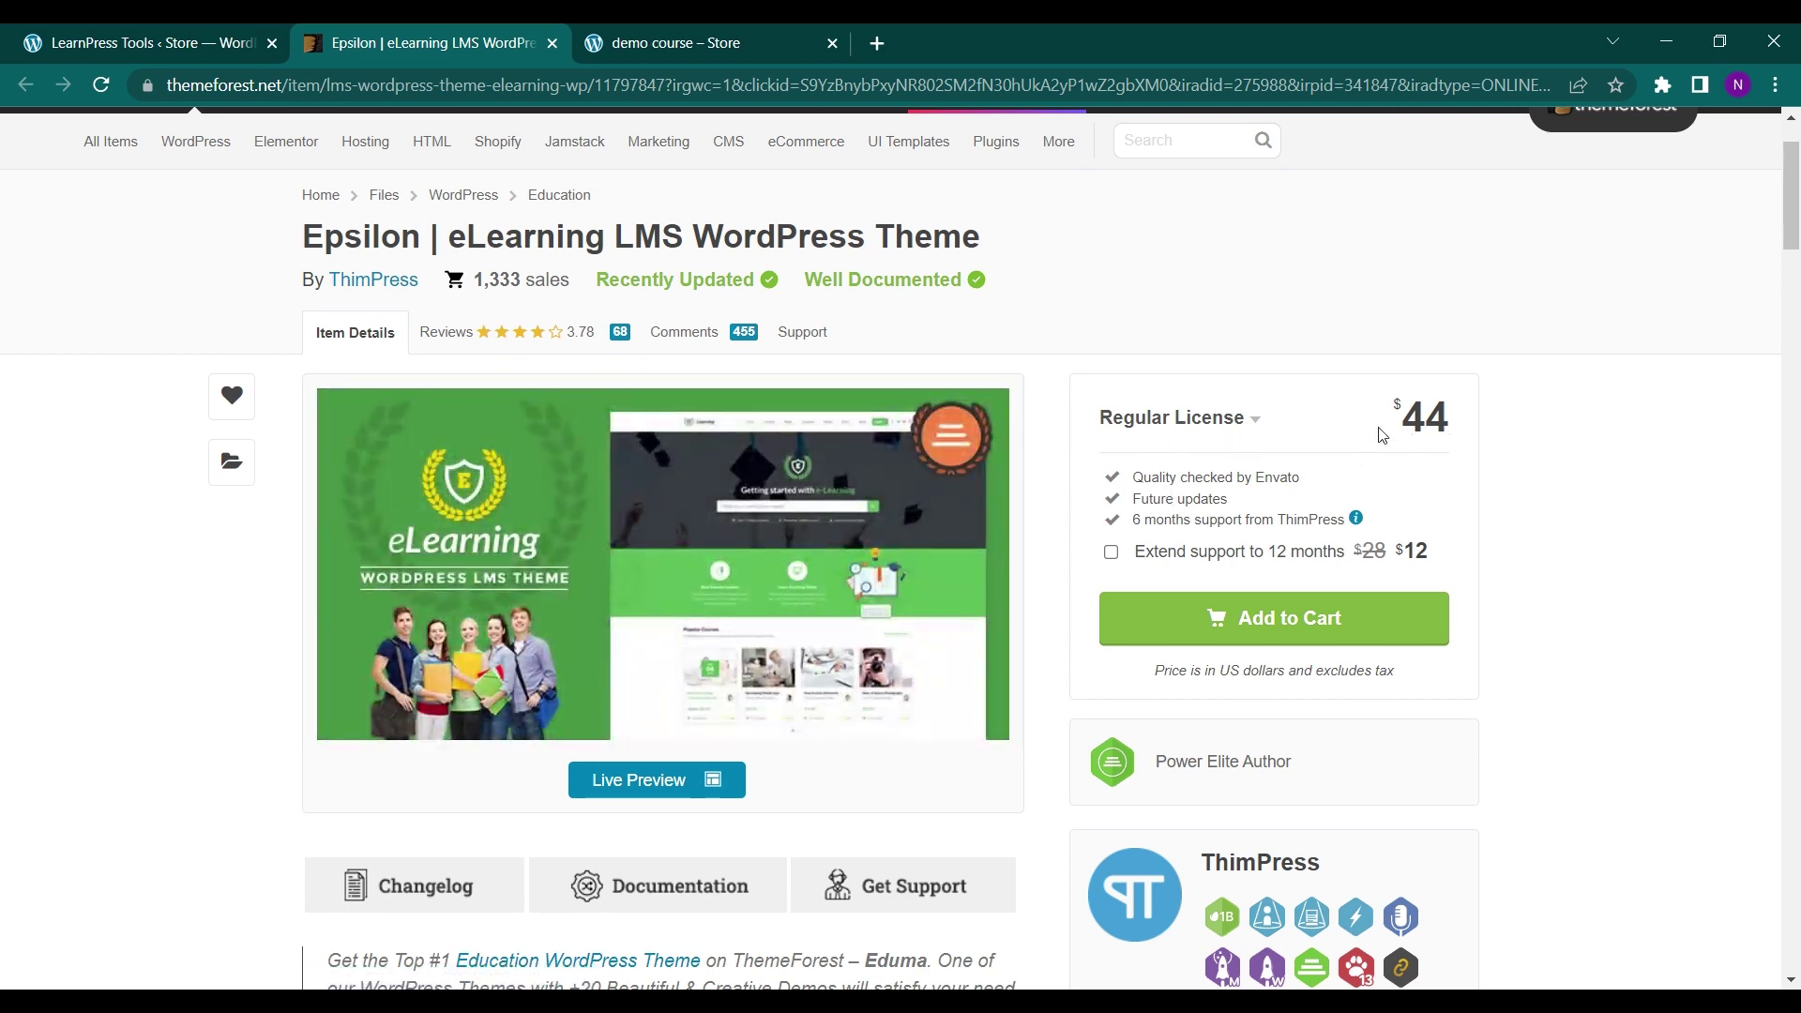
{"action": "left_click", "coordinate": [240, 33]}
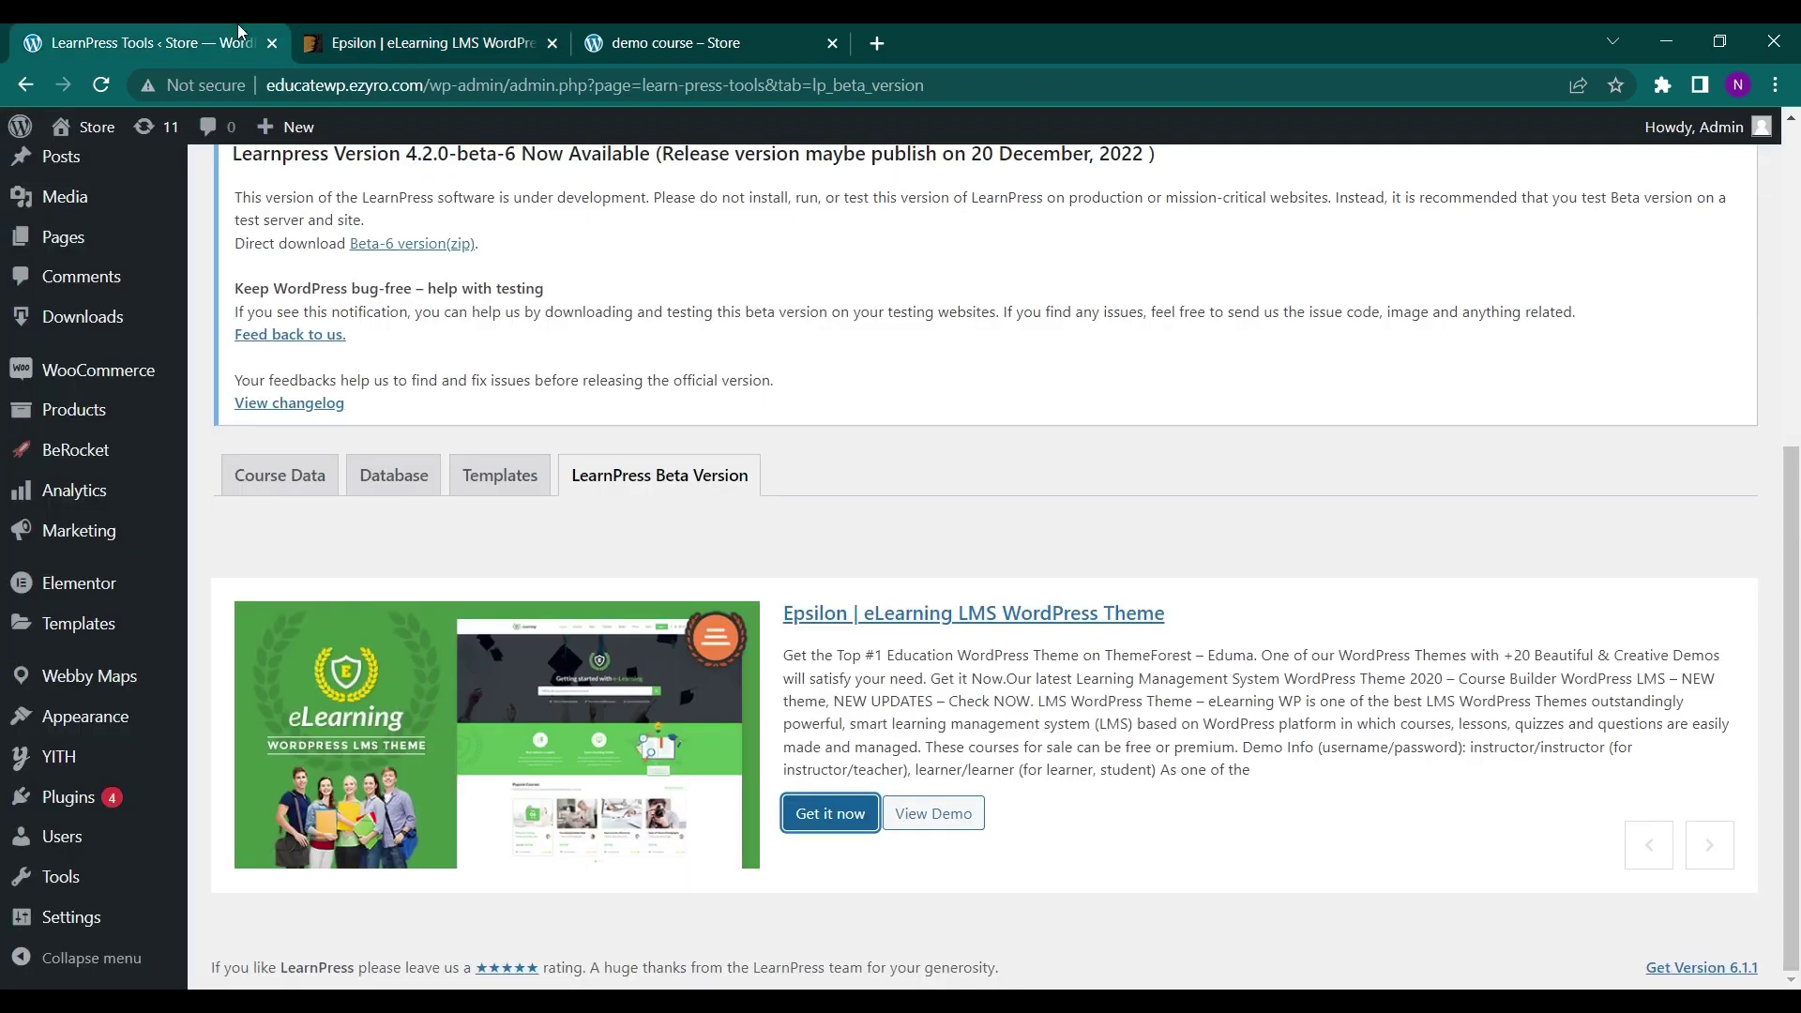
{"action": "left_click", "coordinate": [410, 31]}
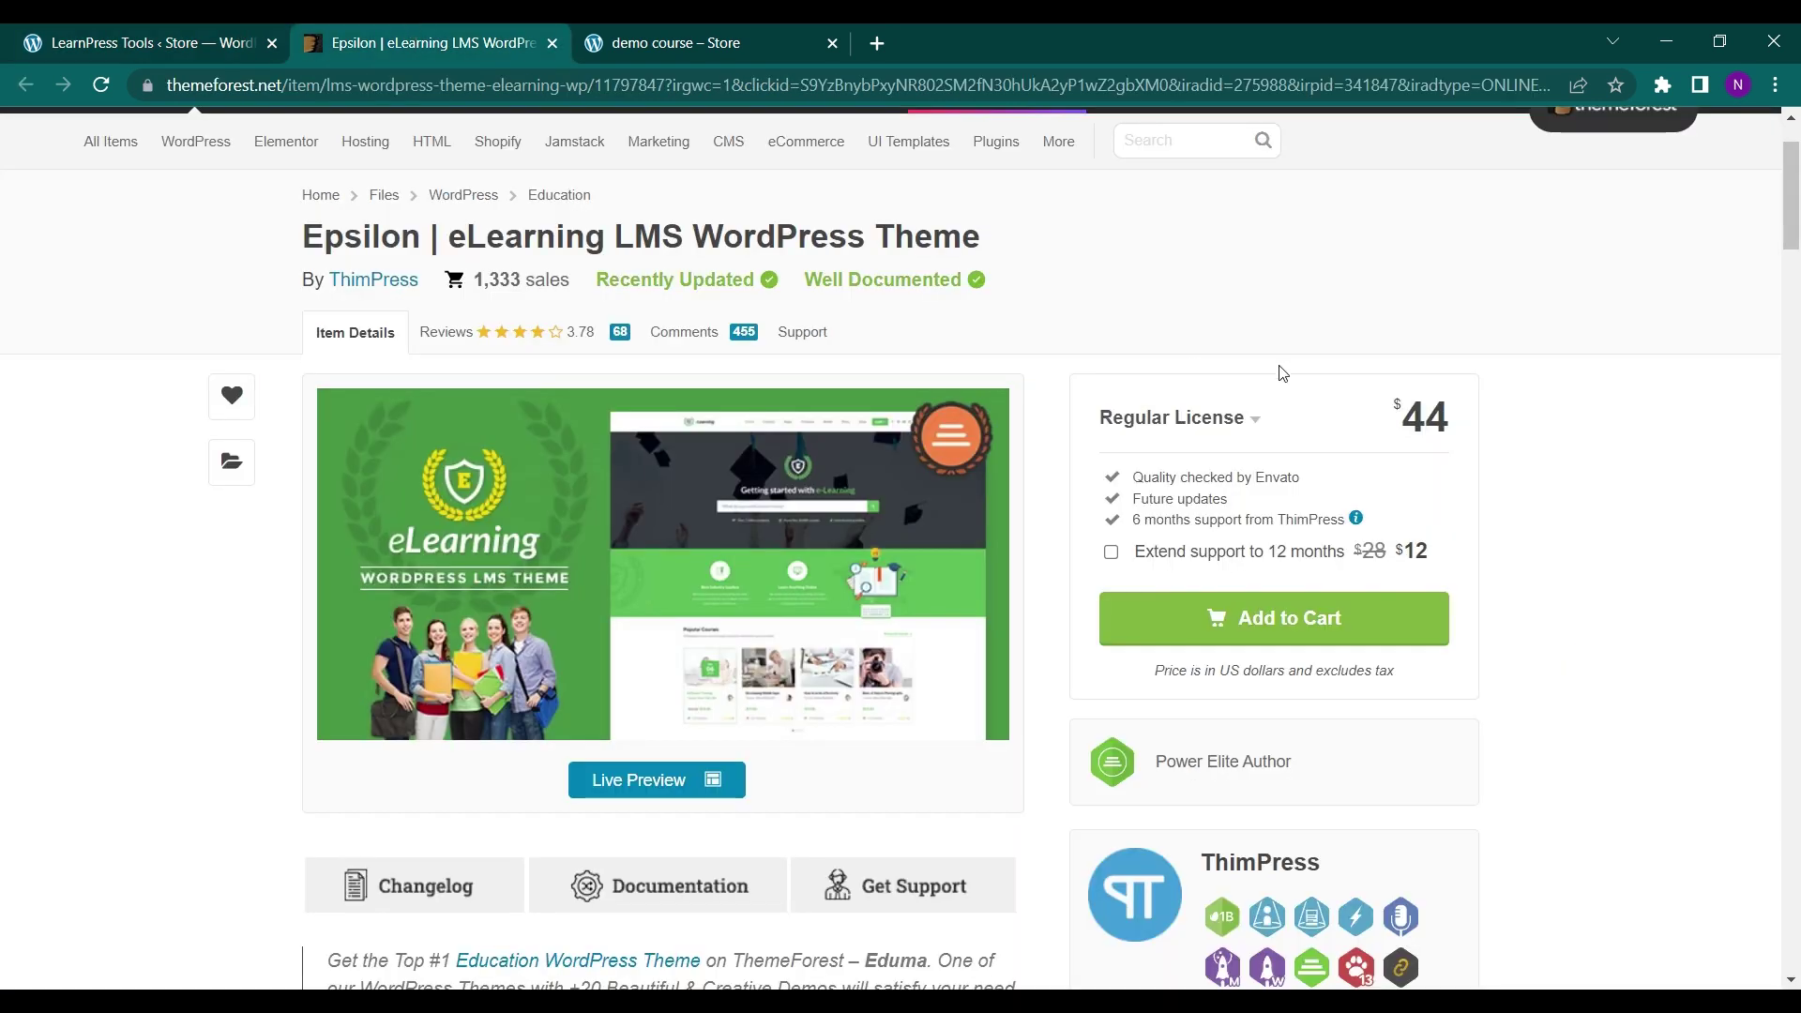
{"action": "left_click", "coordinate": [188, 33]}
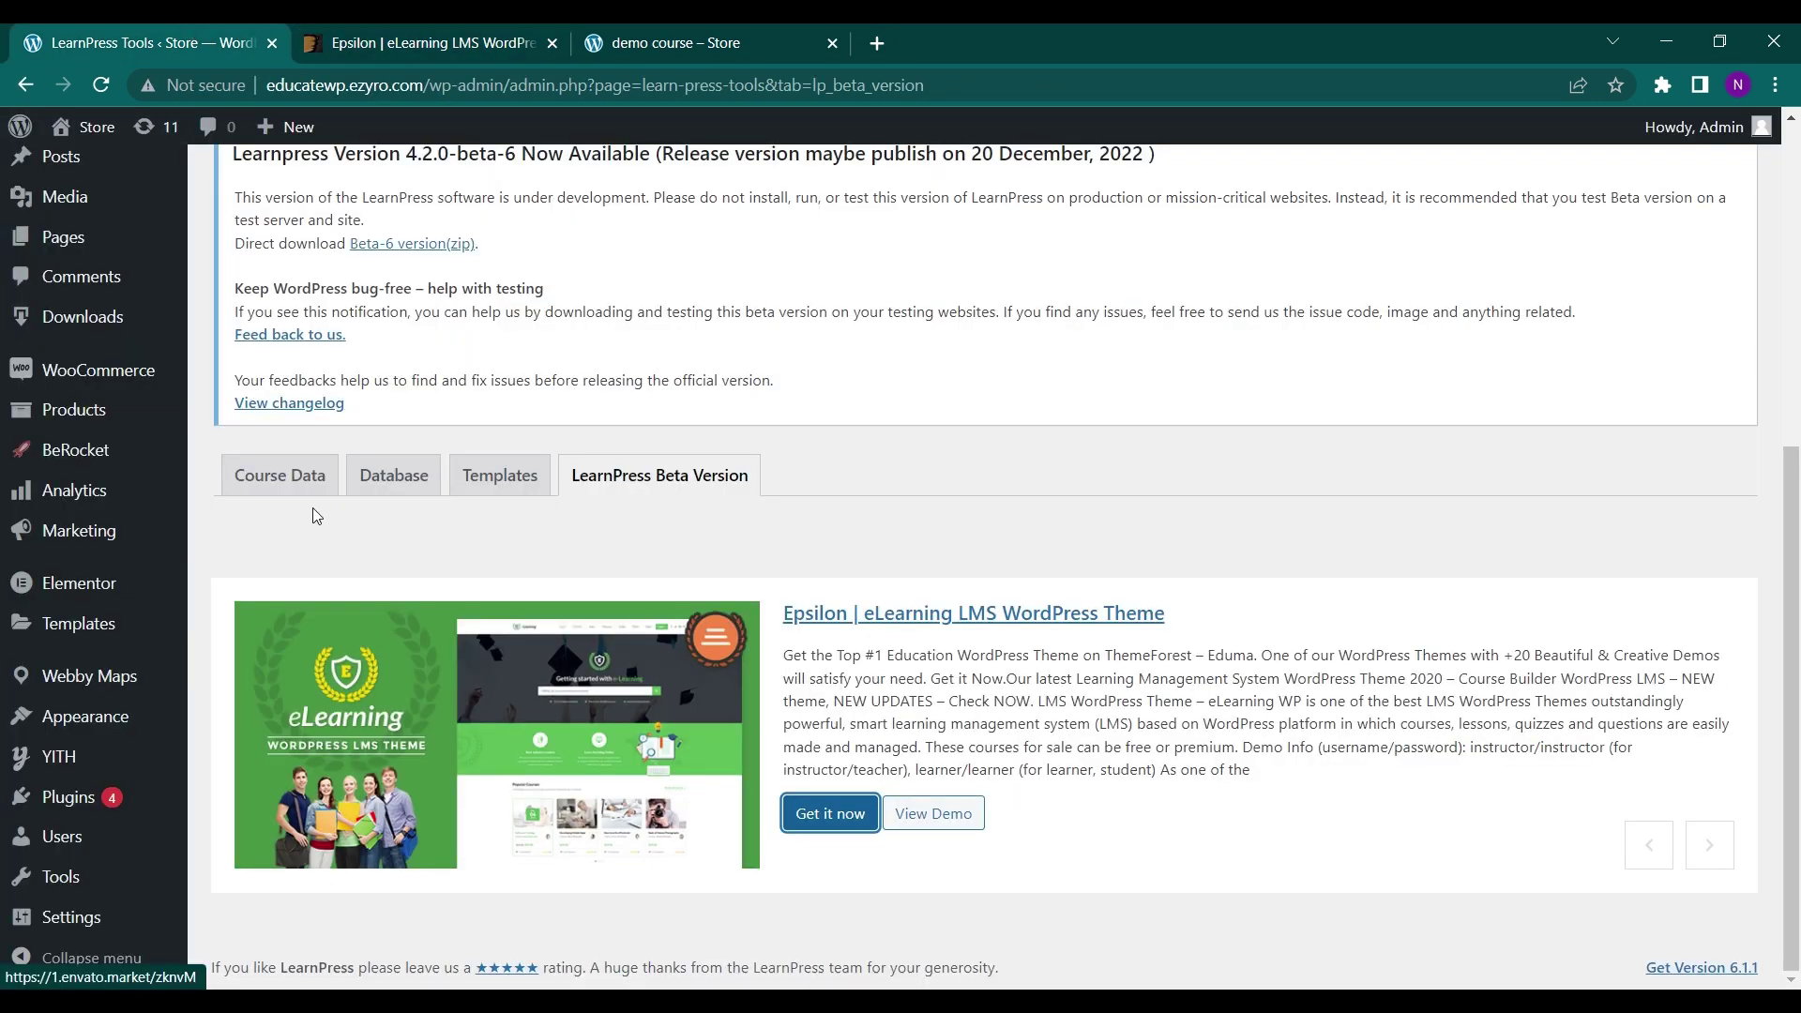
Open the LearnPress courses list and review the published demo course page with its curriculum and completion status.
{"action": "scroll", "coordinate": [79, 423], "scroll_direction": "up", "scroll_amount": 6}
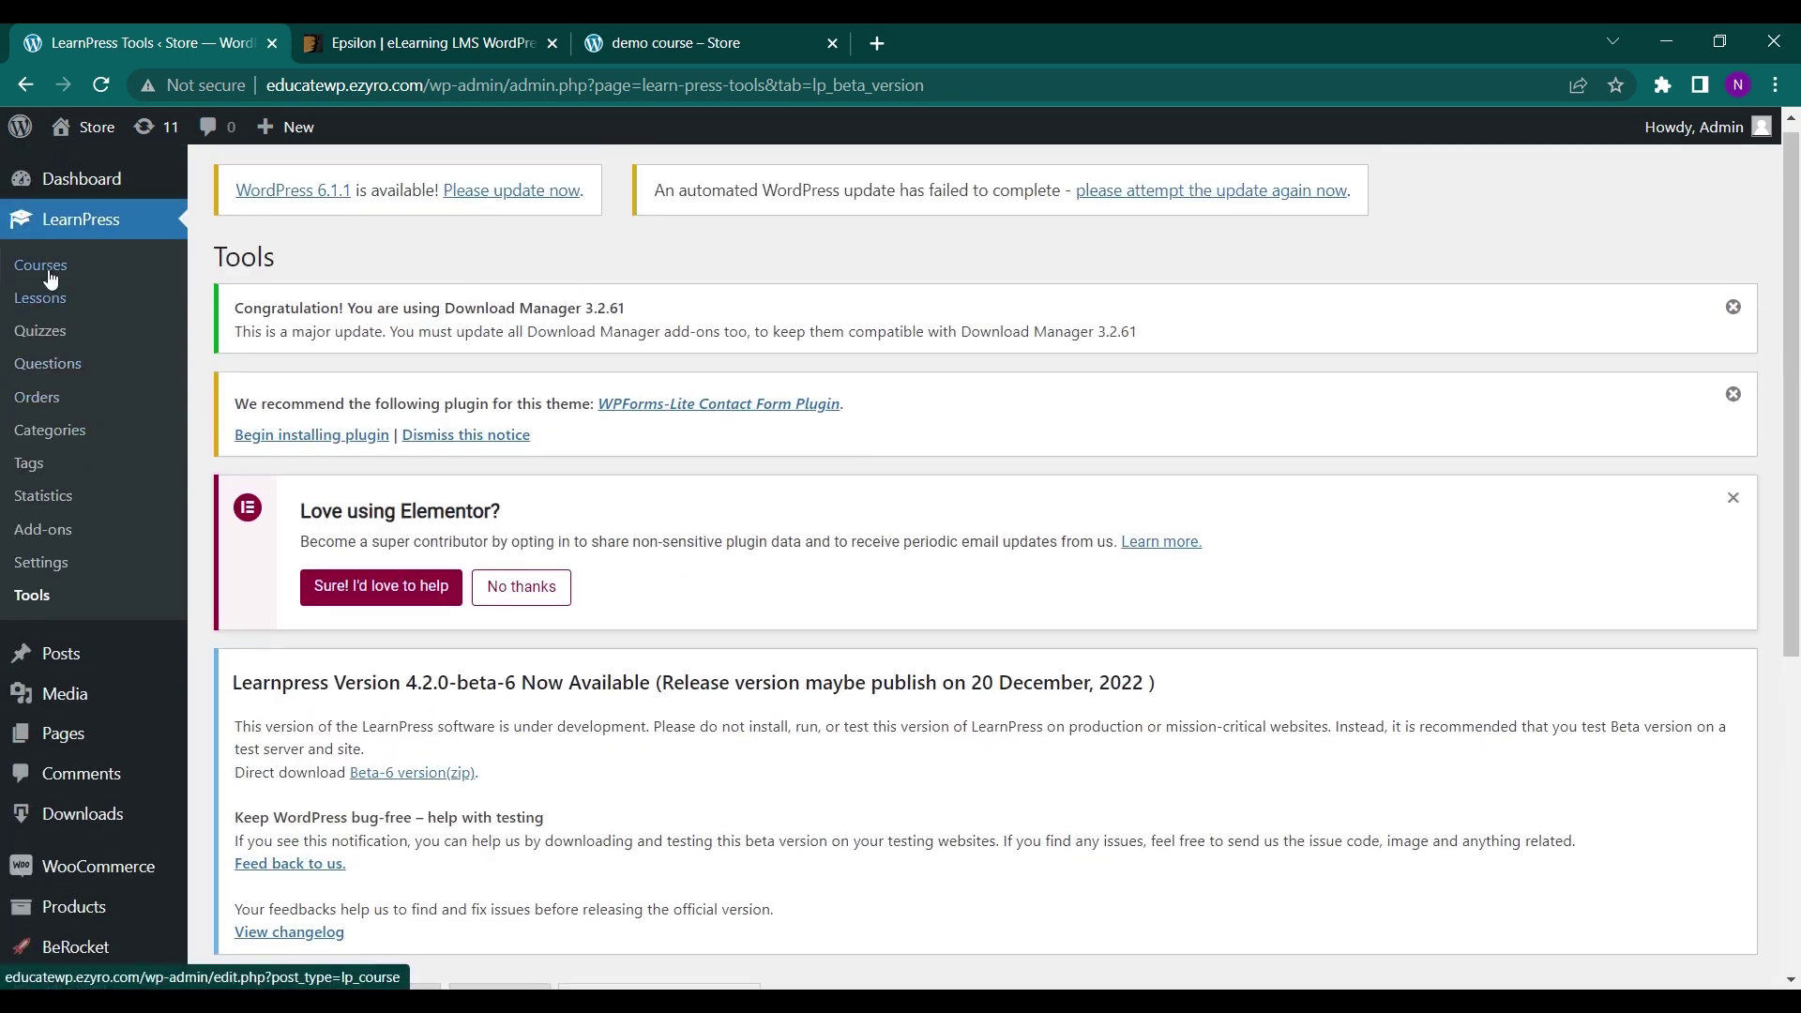
{"action": "left_click", "coordinate": [52, 268]}
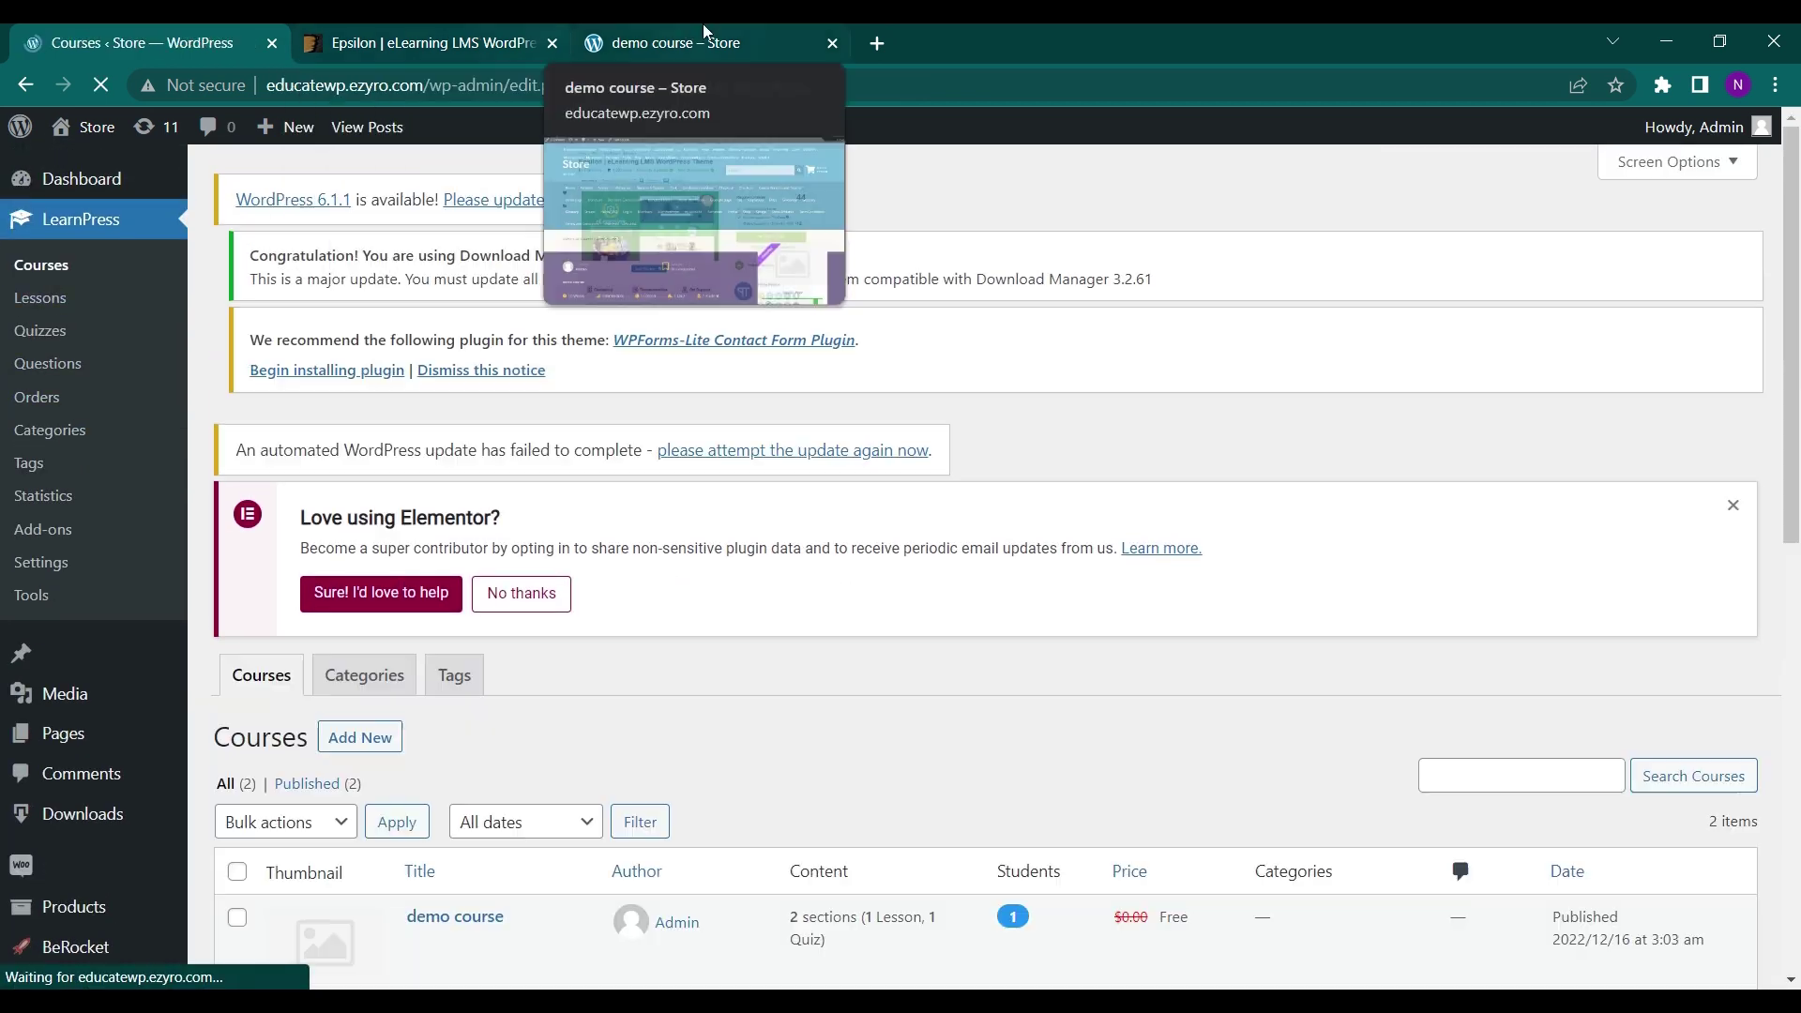
{"action": "left_click", "coordinate": [706, 28]}
{"action": "scroll", "coordinate": [651, 647], "scroll_direction": "down", "scroll_amount": 5}
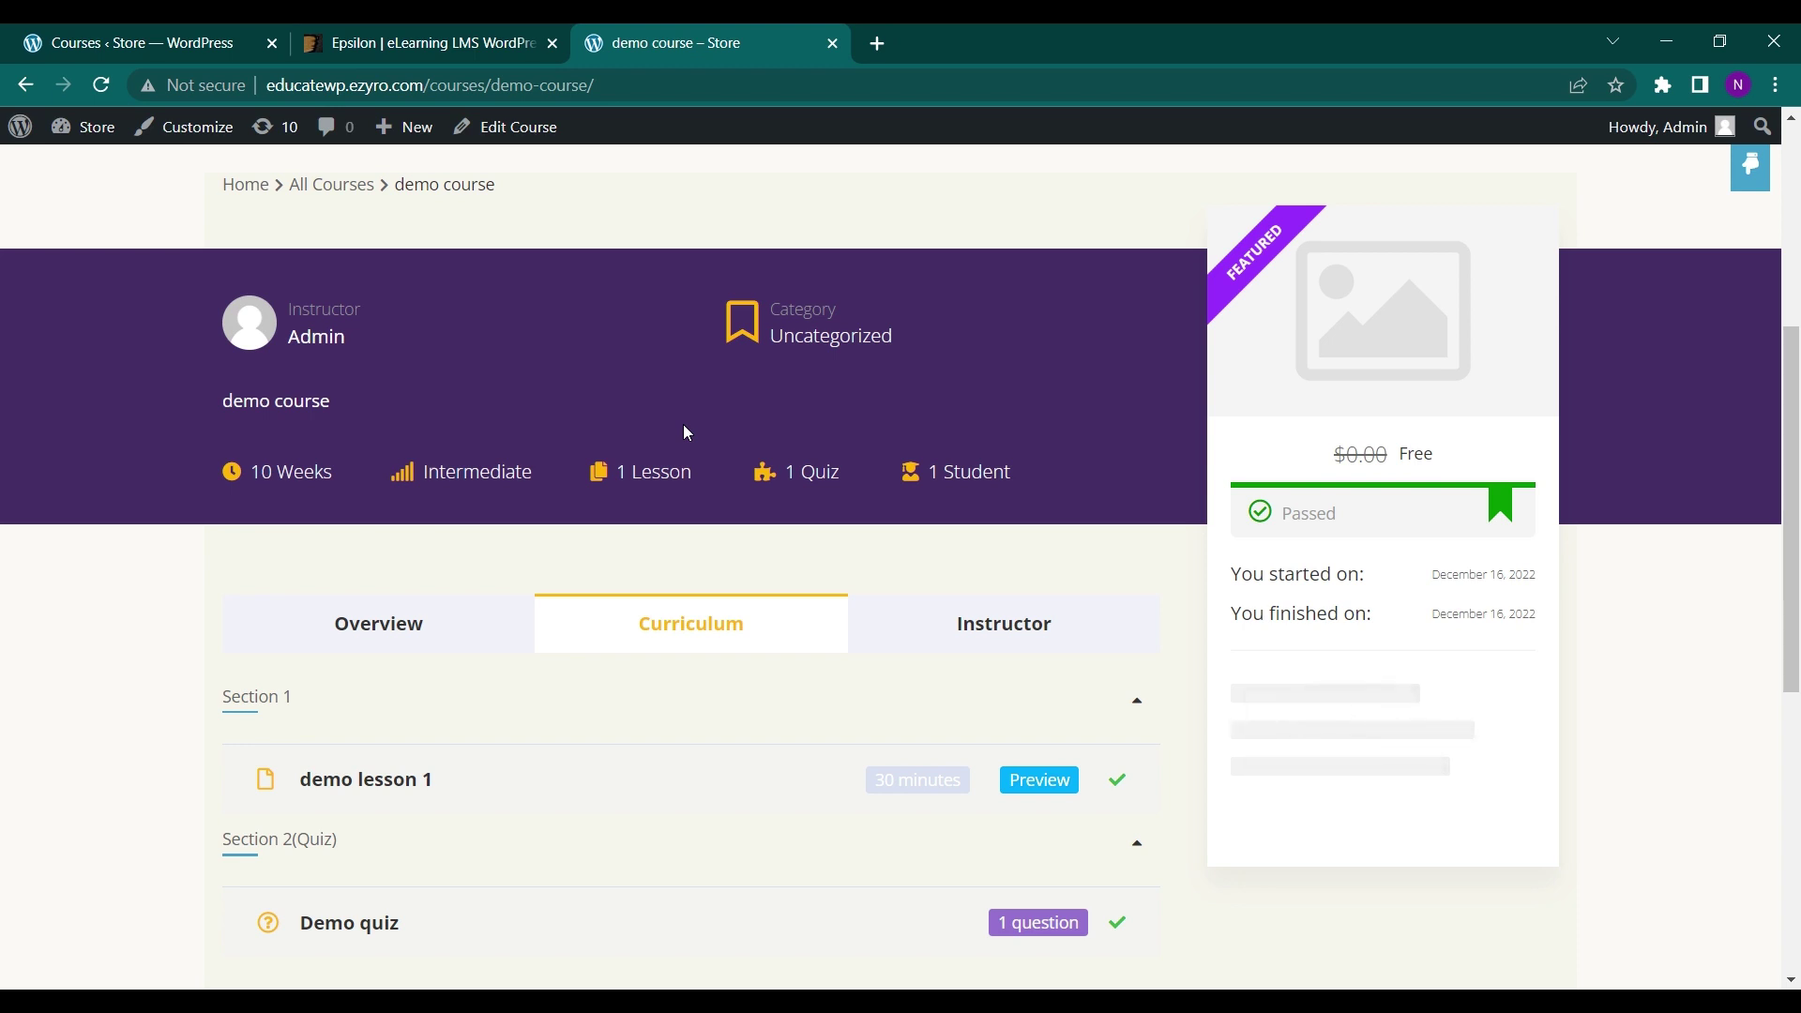
{"action": "left_click", "coordinate": [136, 30]}
{"action": "left_click", "coordinate": [667, 30]}
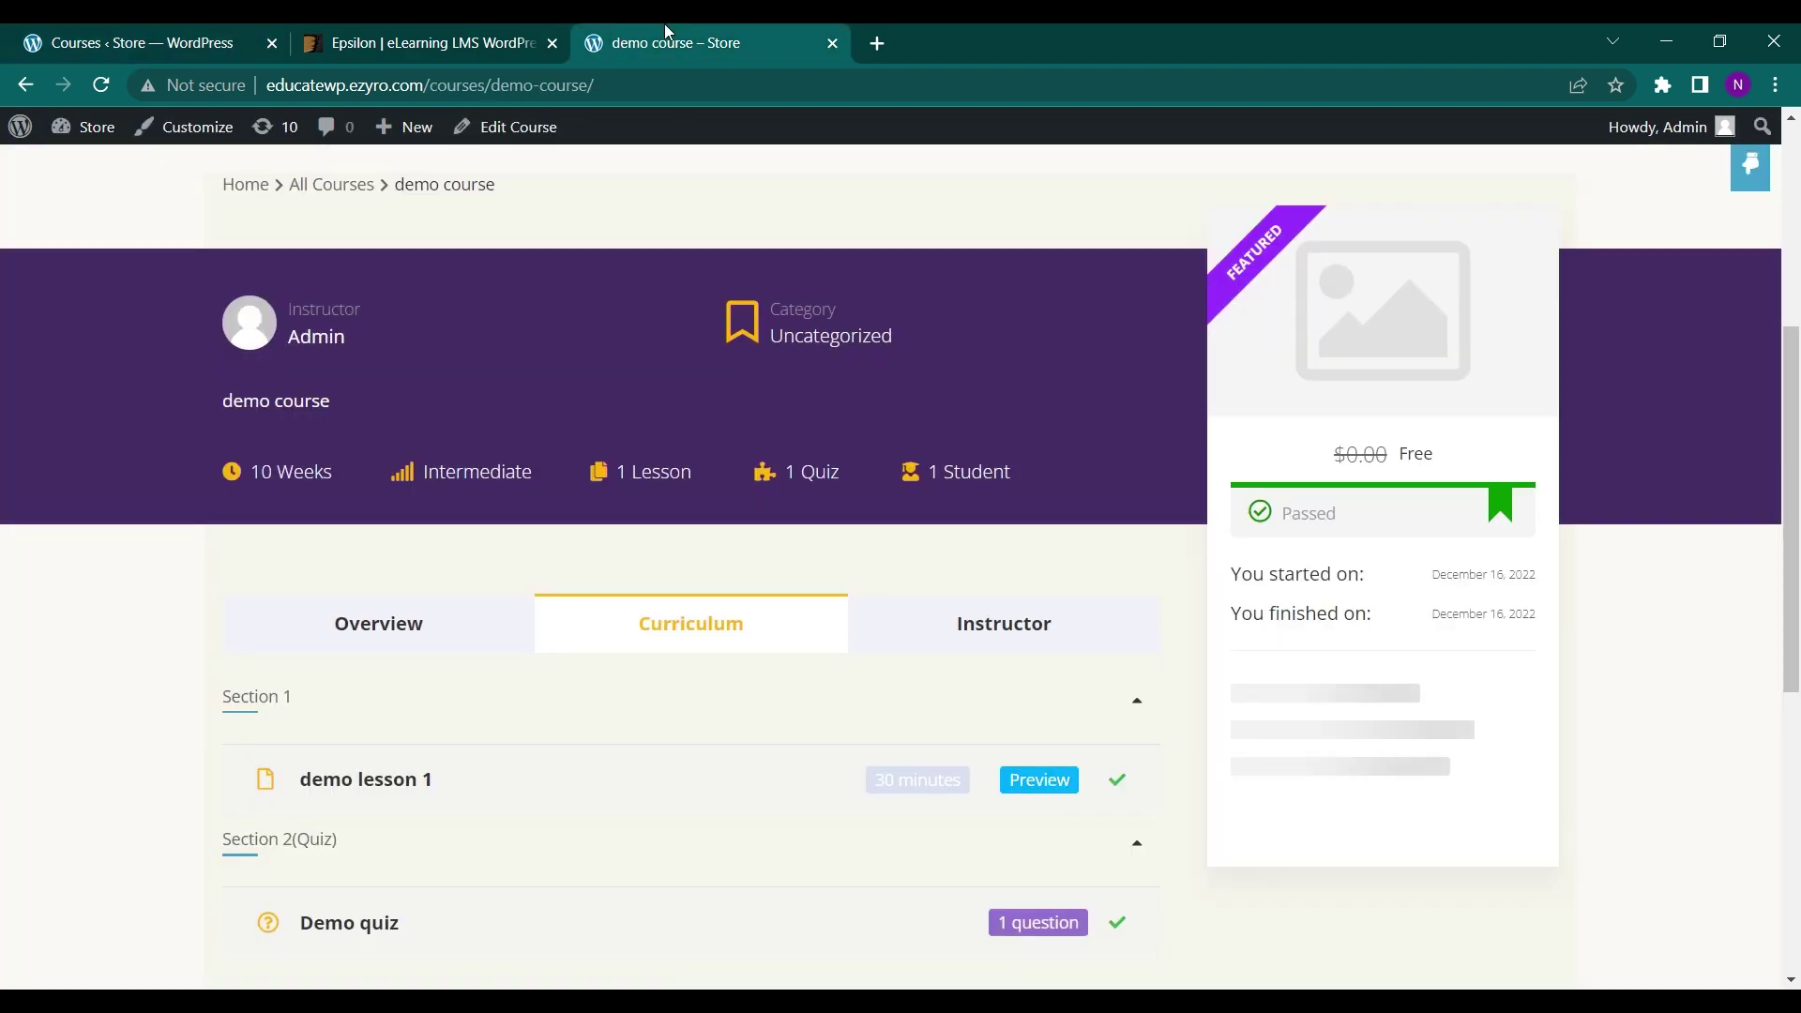
{"action": "scroll", "coordinate": [497, 640], "scroll_direction": "down", "scroll_amount": 3}
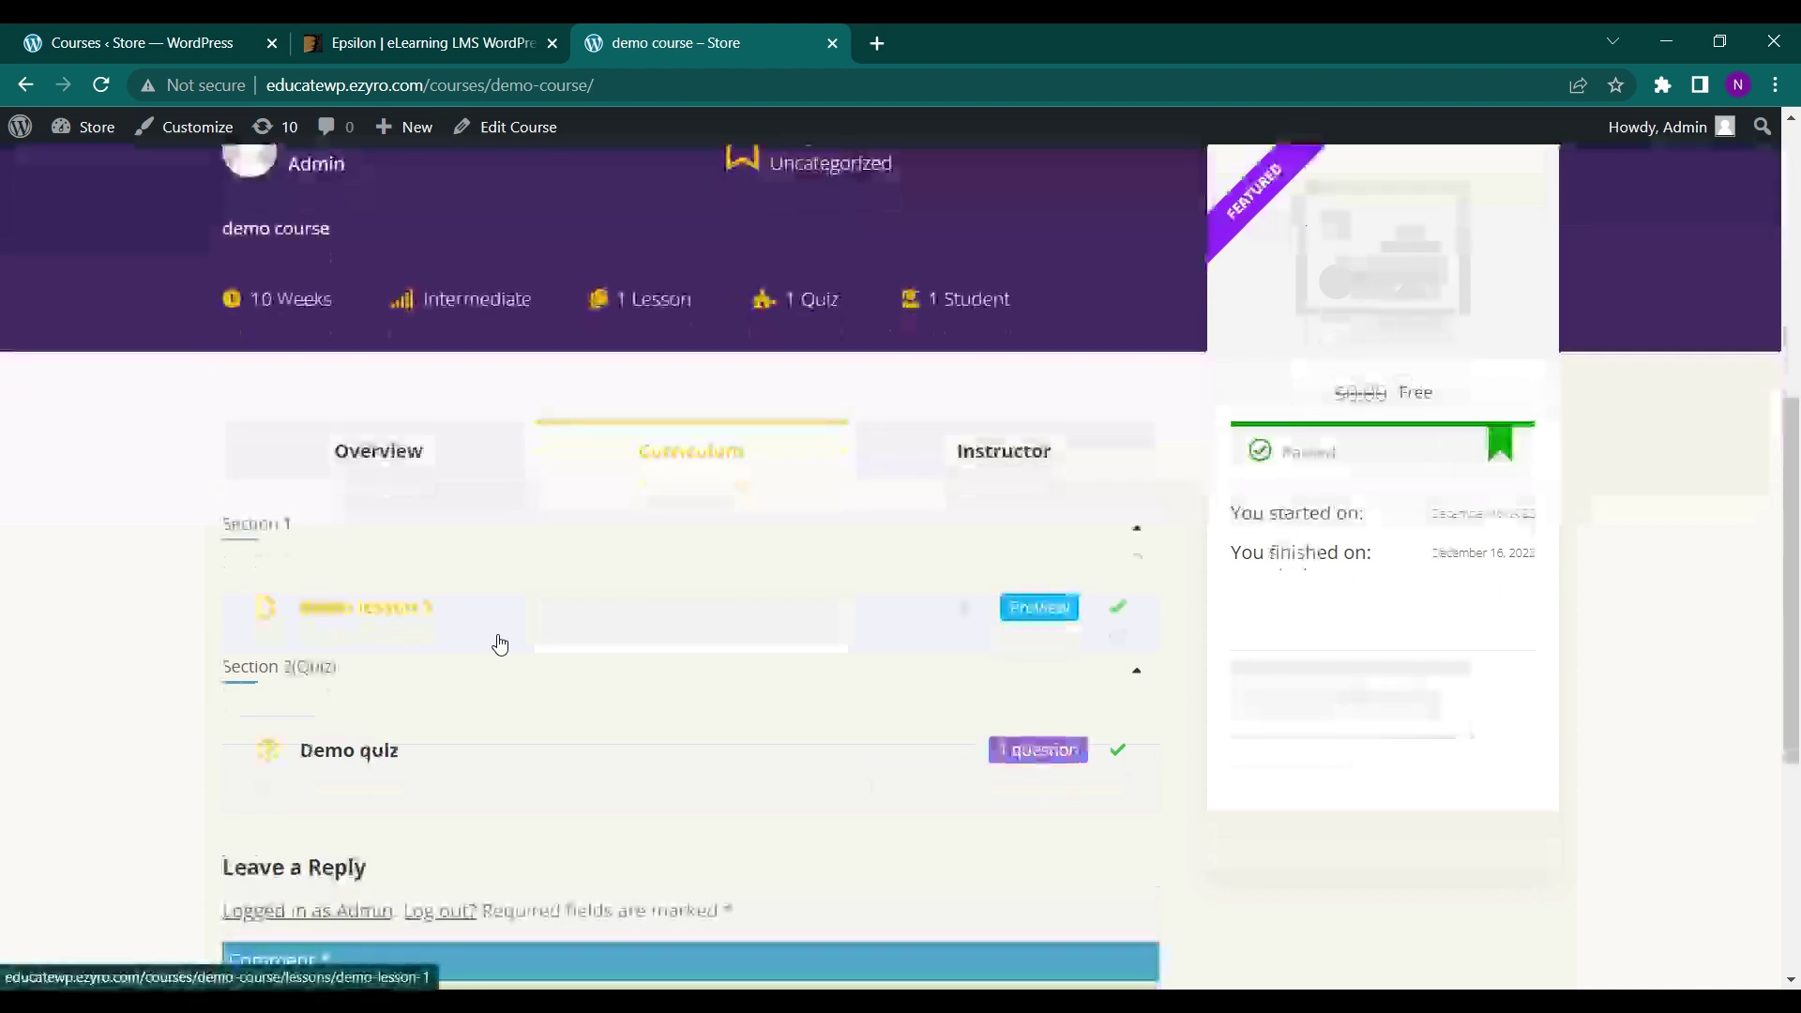
{"action": "scroll", "coordinate": [500, 641], "scroll_direction": "up", "scroll_amount": 4}
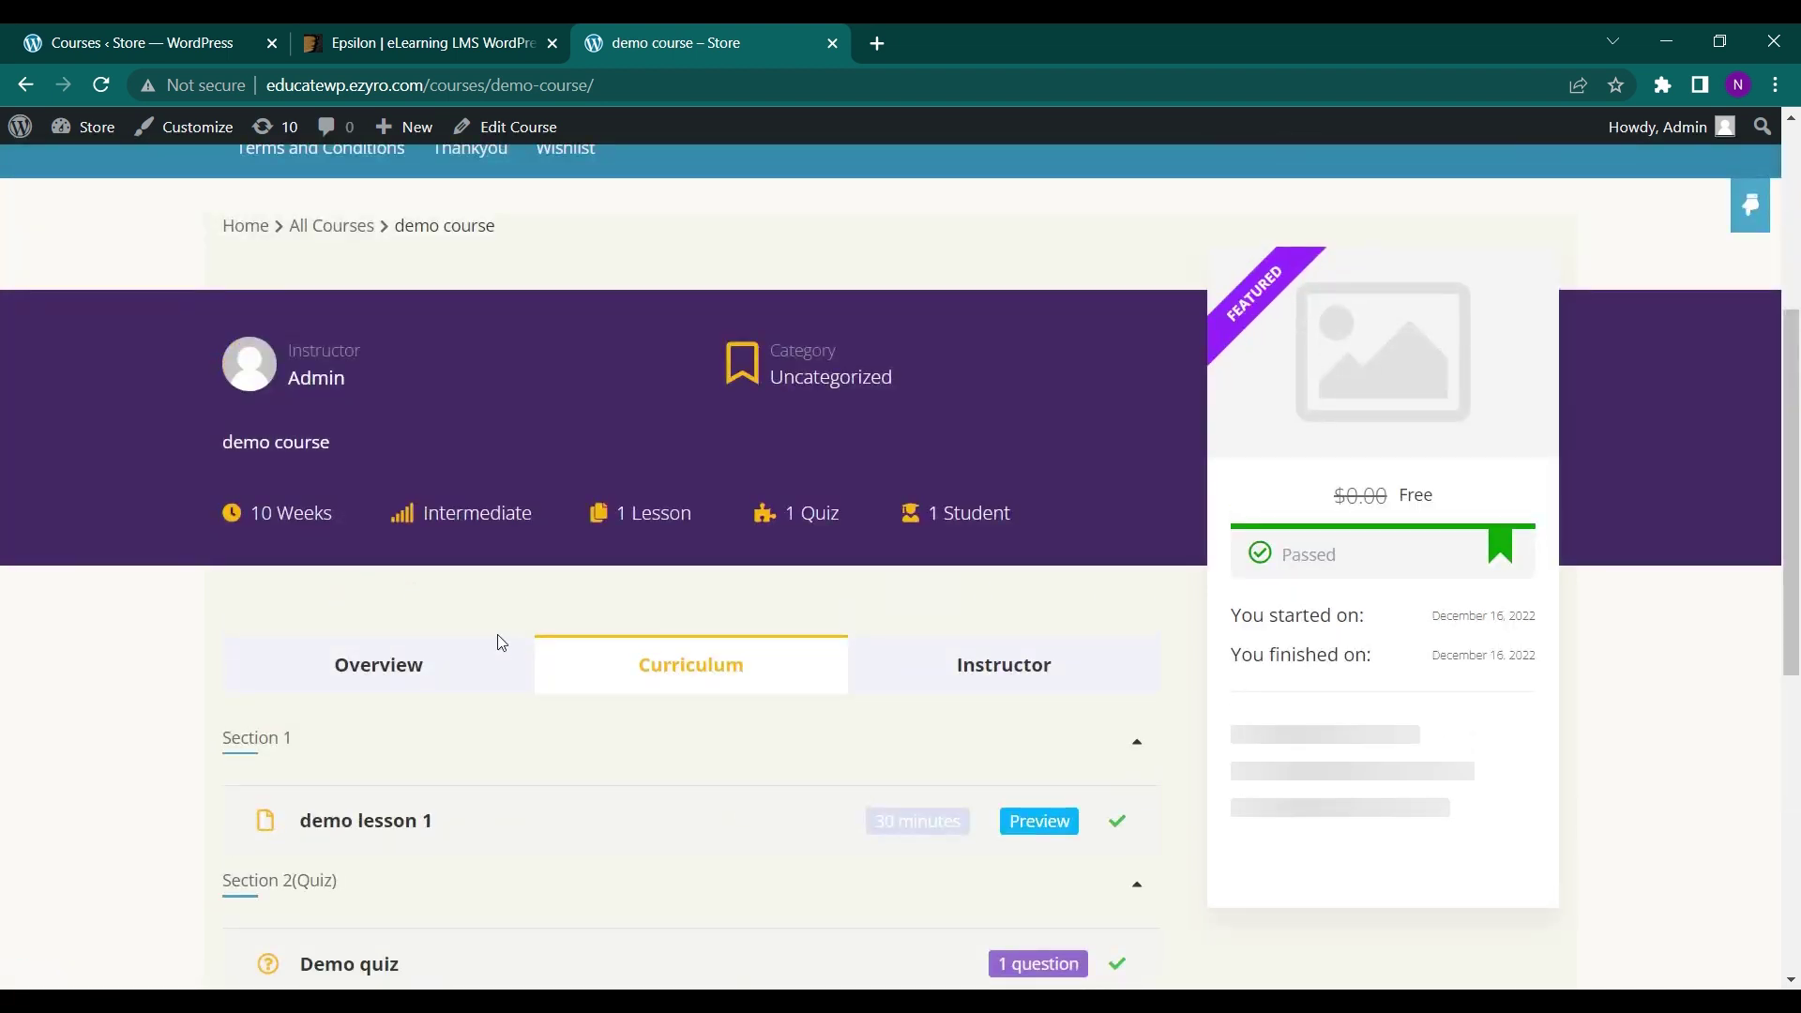
{"action": "scroll", "coordinate": [500, 641], "scroll_direction": "down", "scroll_amount": 1}
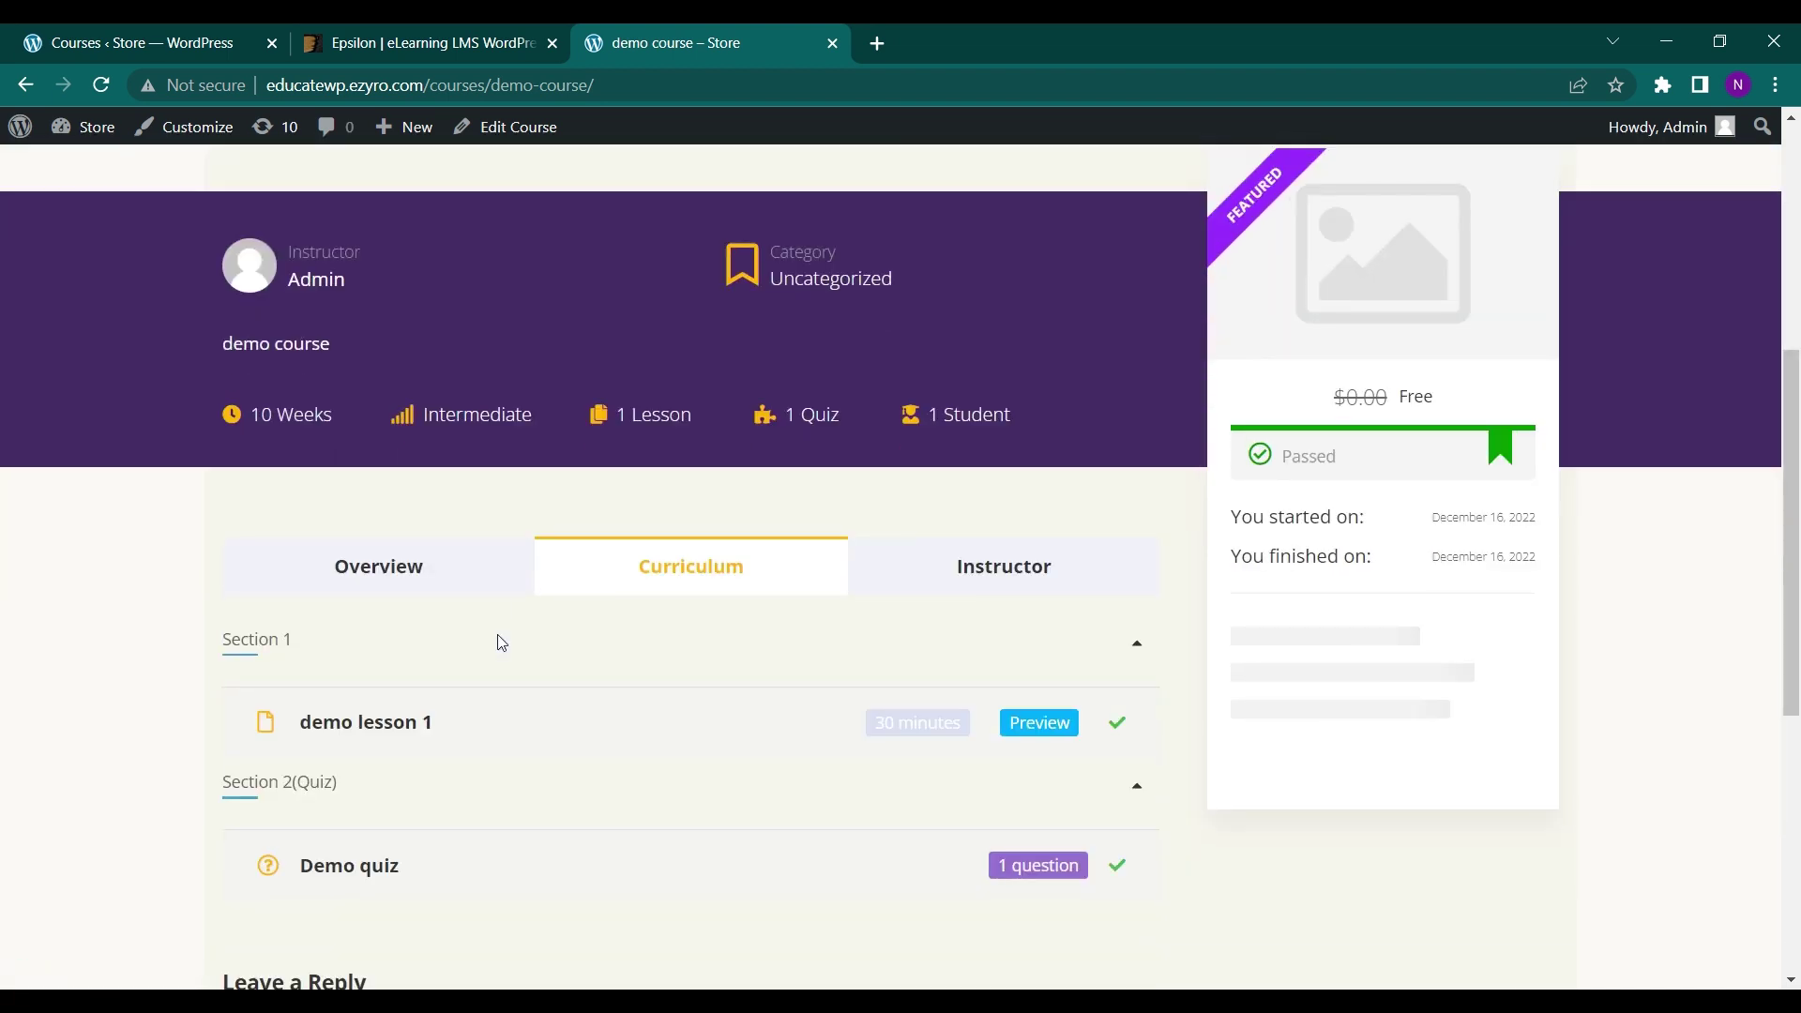
{"action": "scroll", "coordinate": [500, 643], "scroll_direction": "up", "scroll_amount": 1}
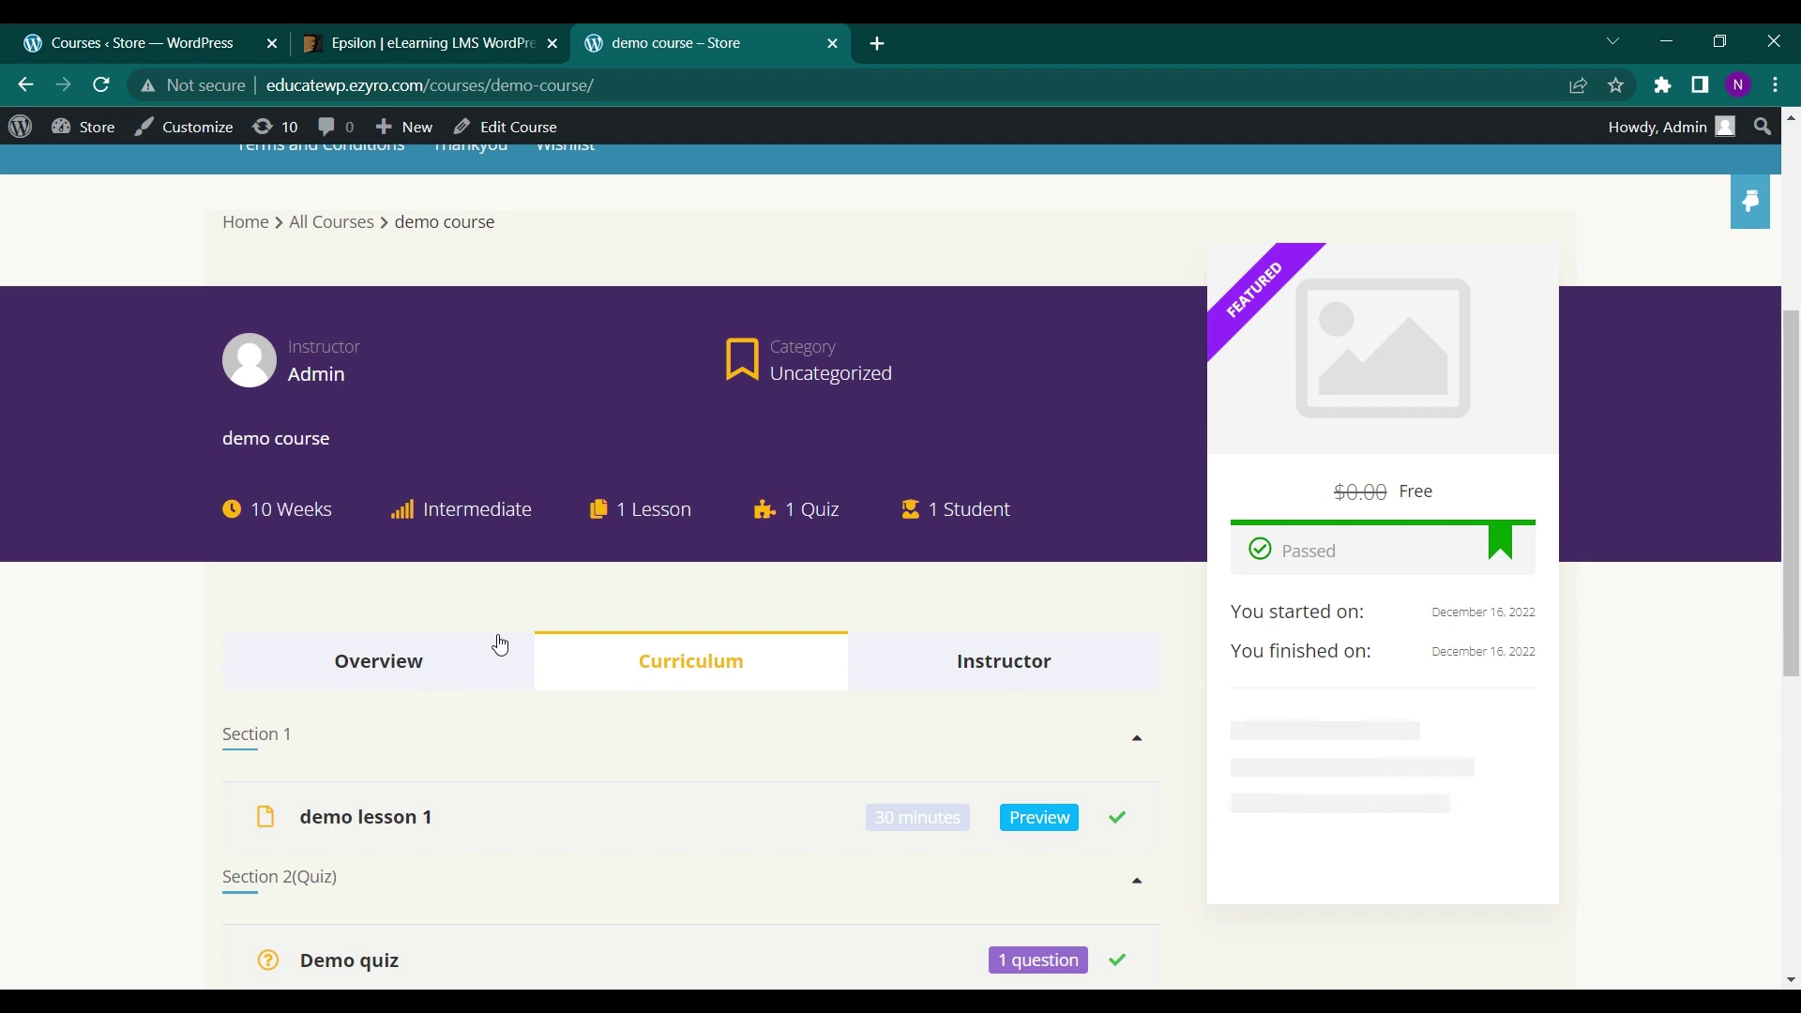